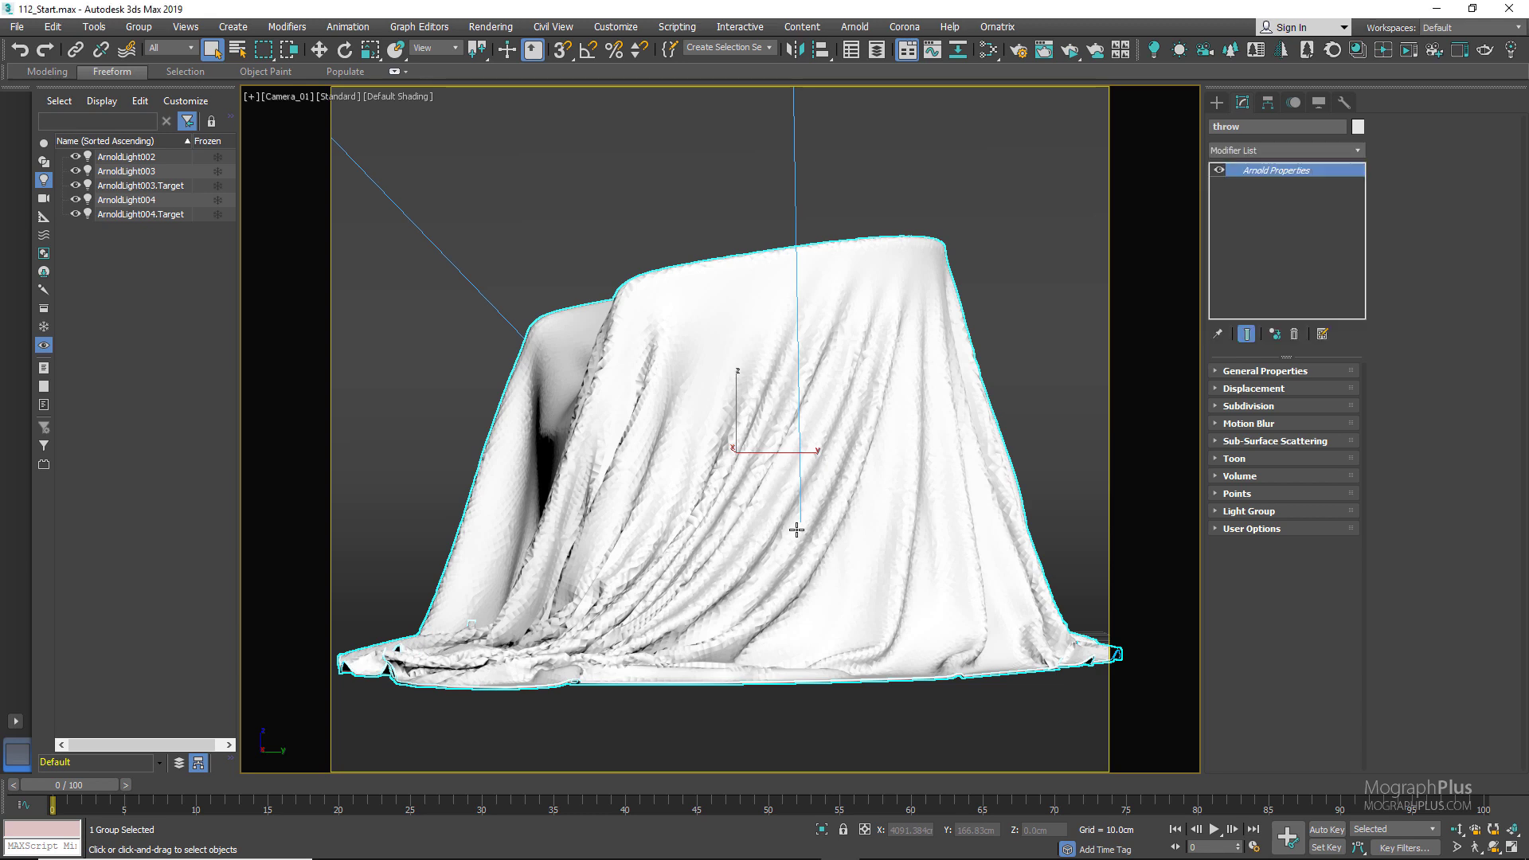
List only geometry instead of lights in the scene explorer, collapse the throw hierarchy and select the throw group
left_click(44, 180)
left_click(42, 143)
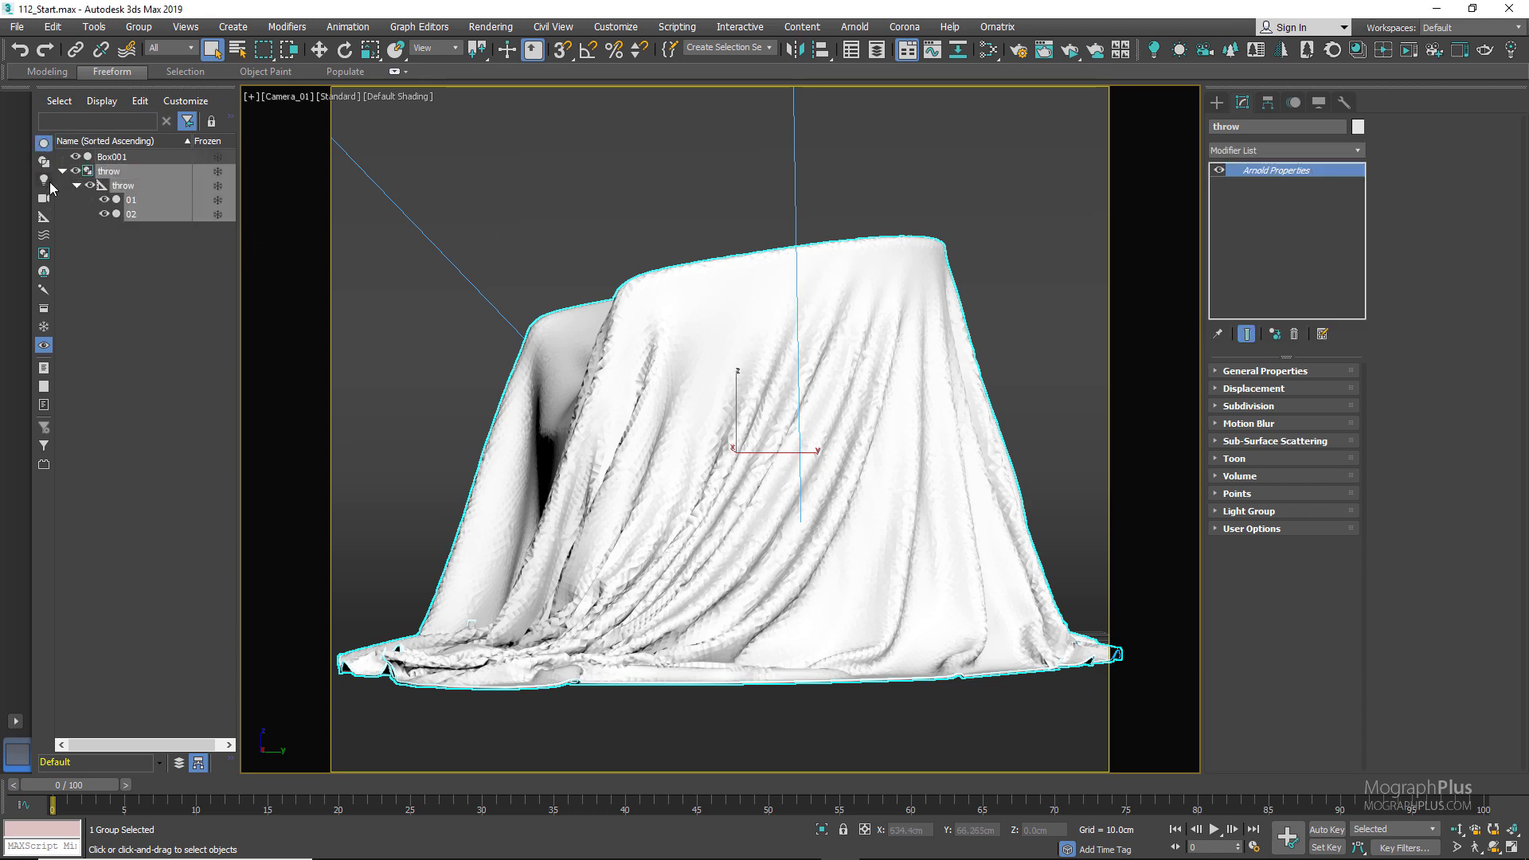
left_click(62, 172)
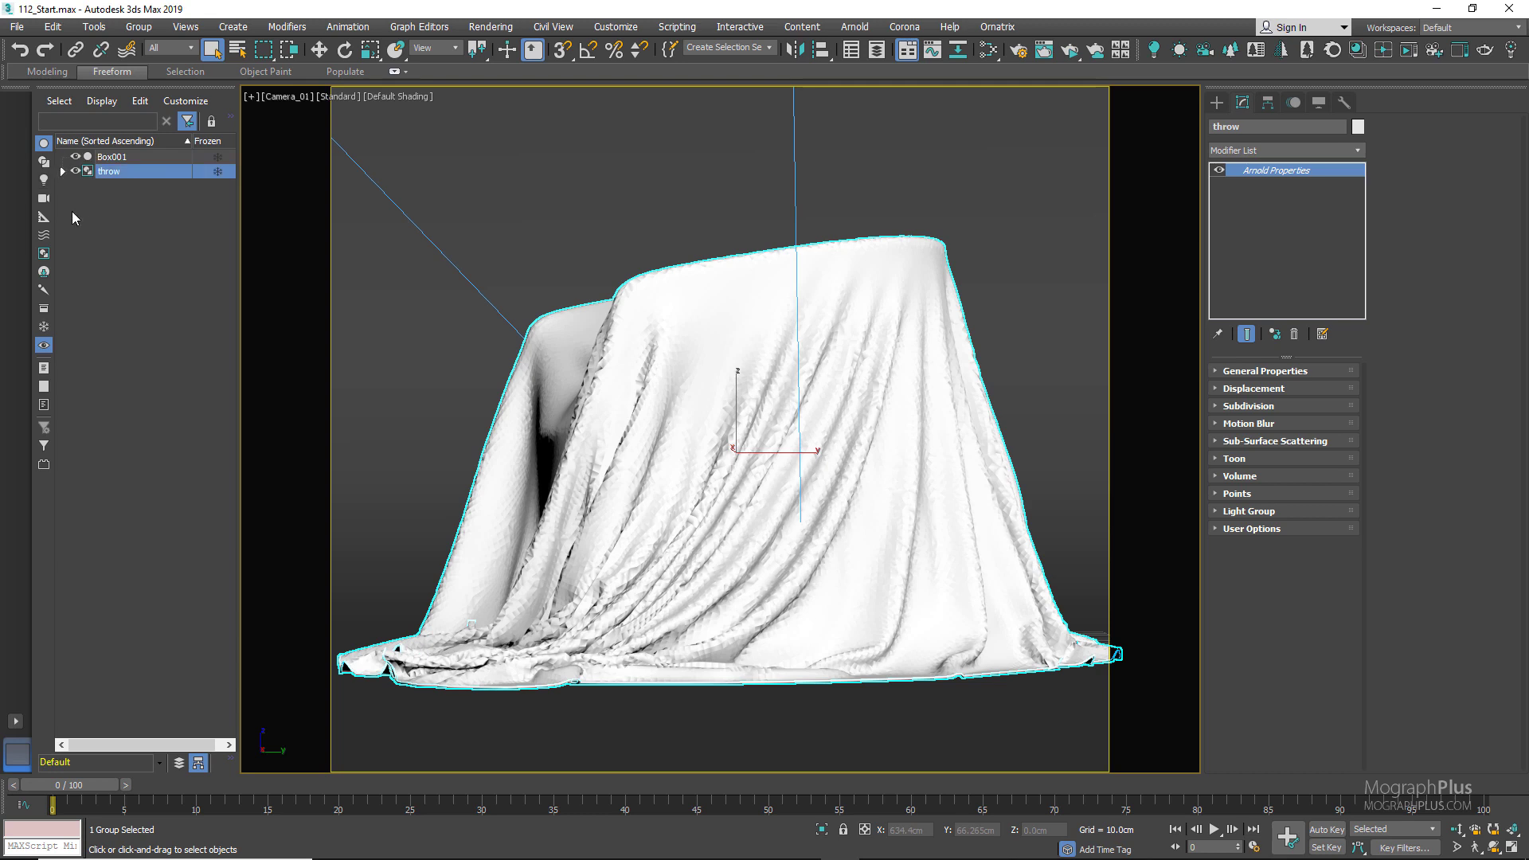
left_click(647, 304)
Add an Arnold Standard Surface material to the New view of the Slate Material Editor
key("m")
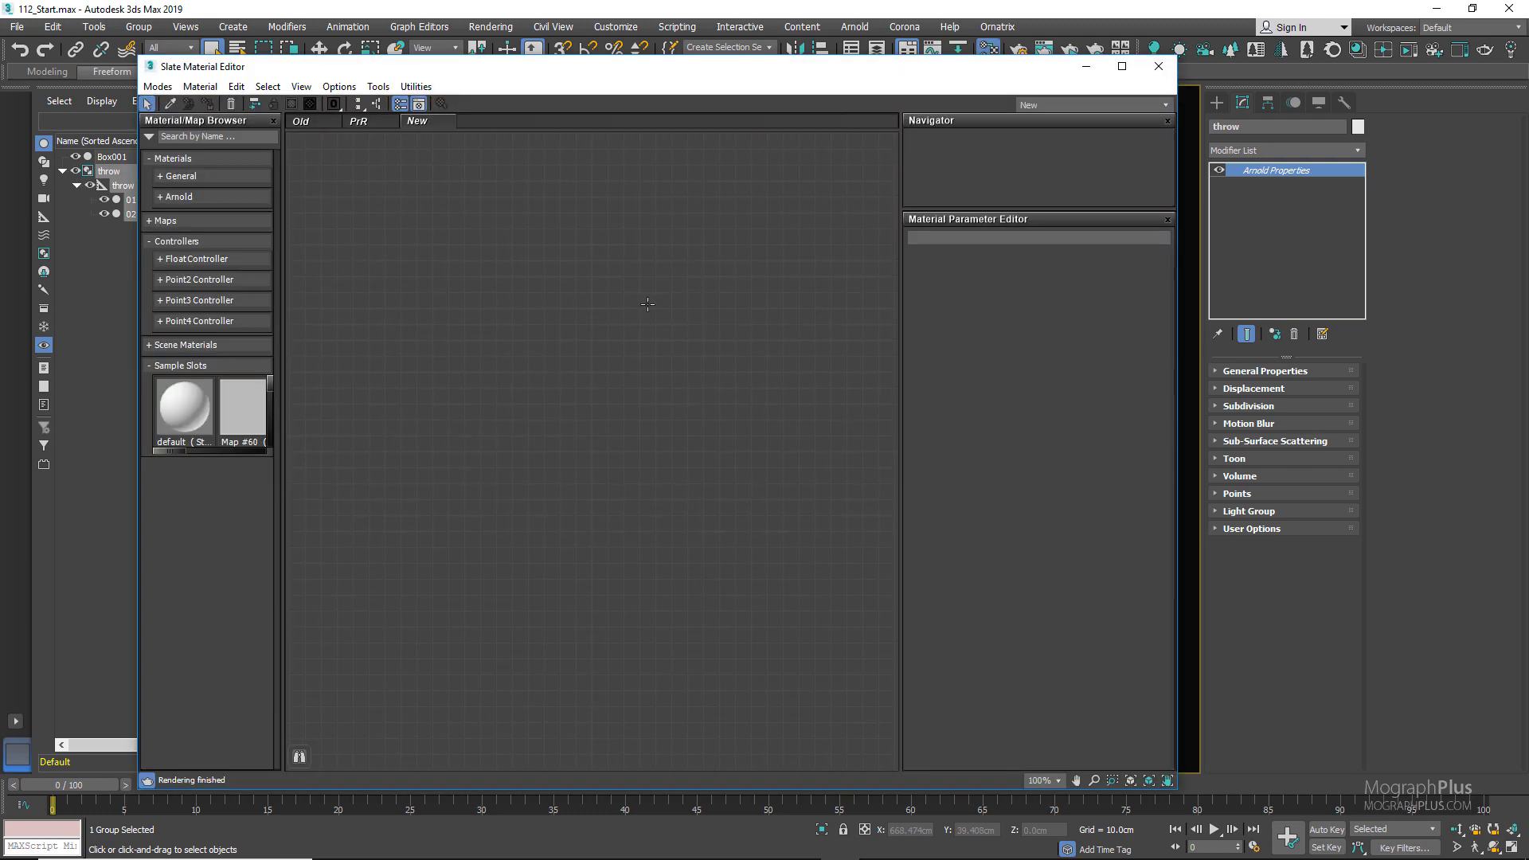
right_click(542, 308)
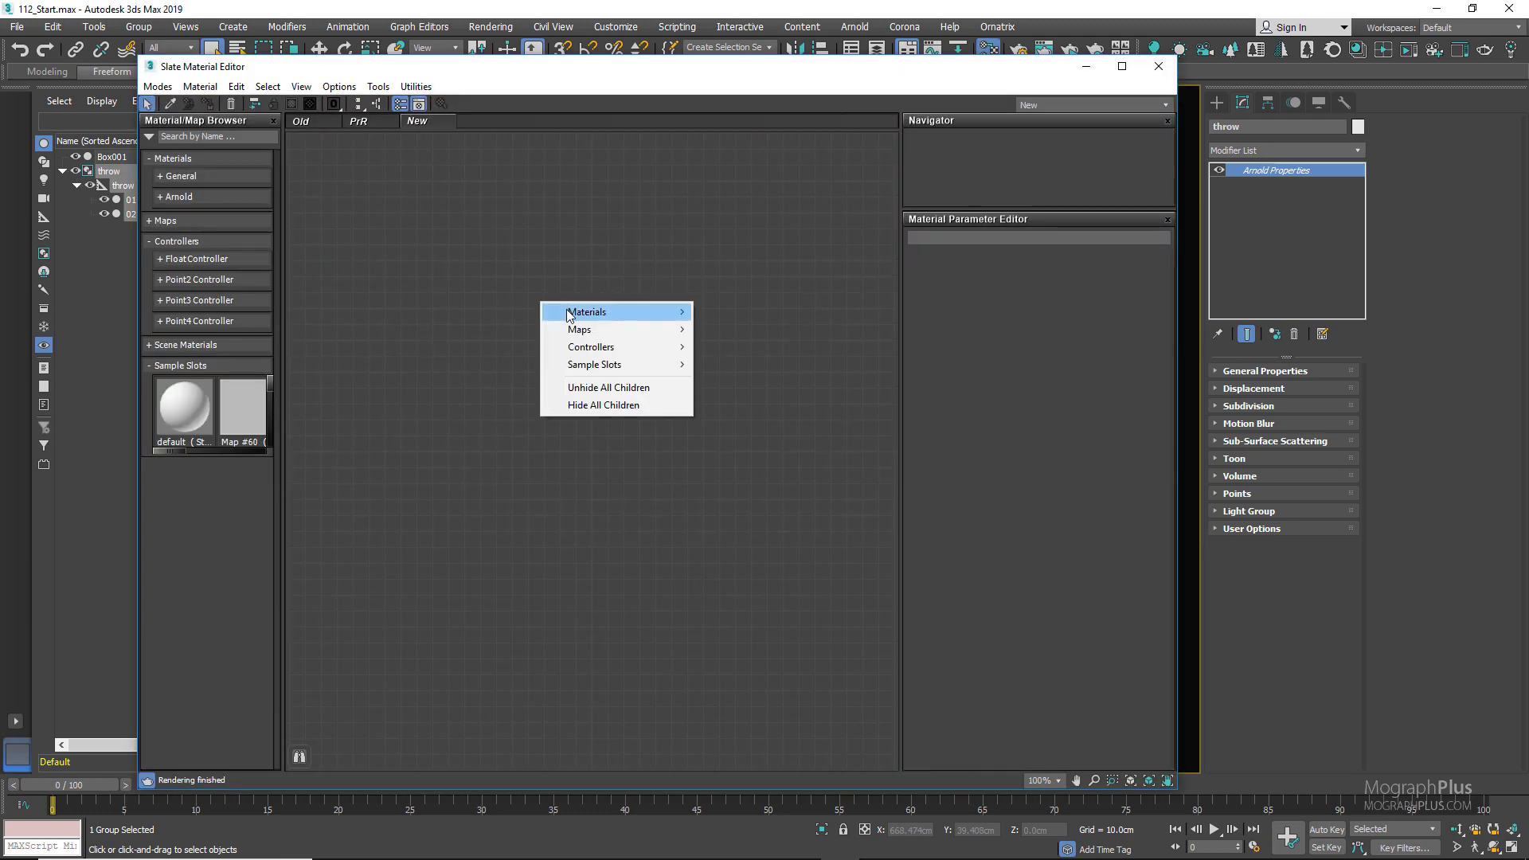
mouse_move(637, 312)
mouse_move(741, 329)
mouse_move(877, 384)
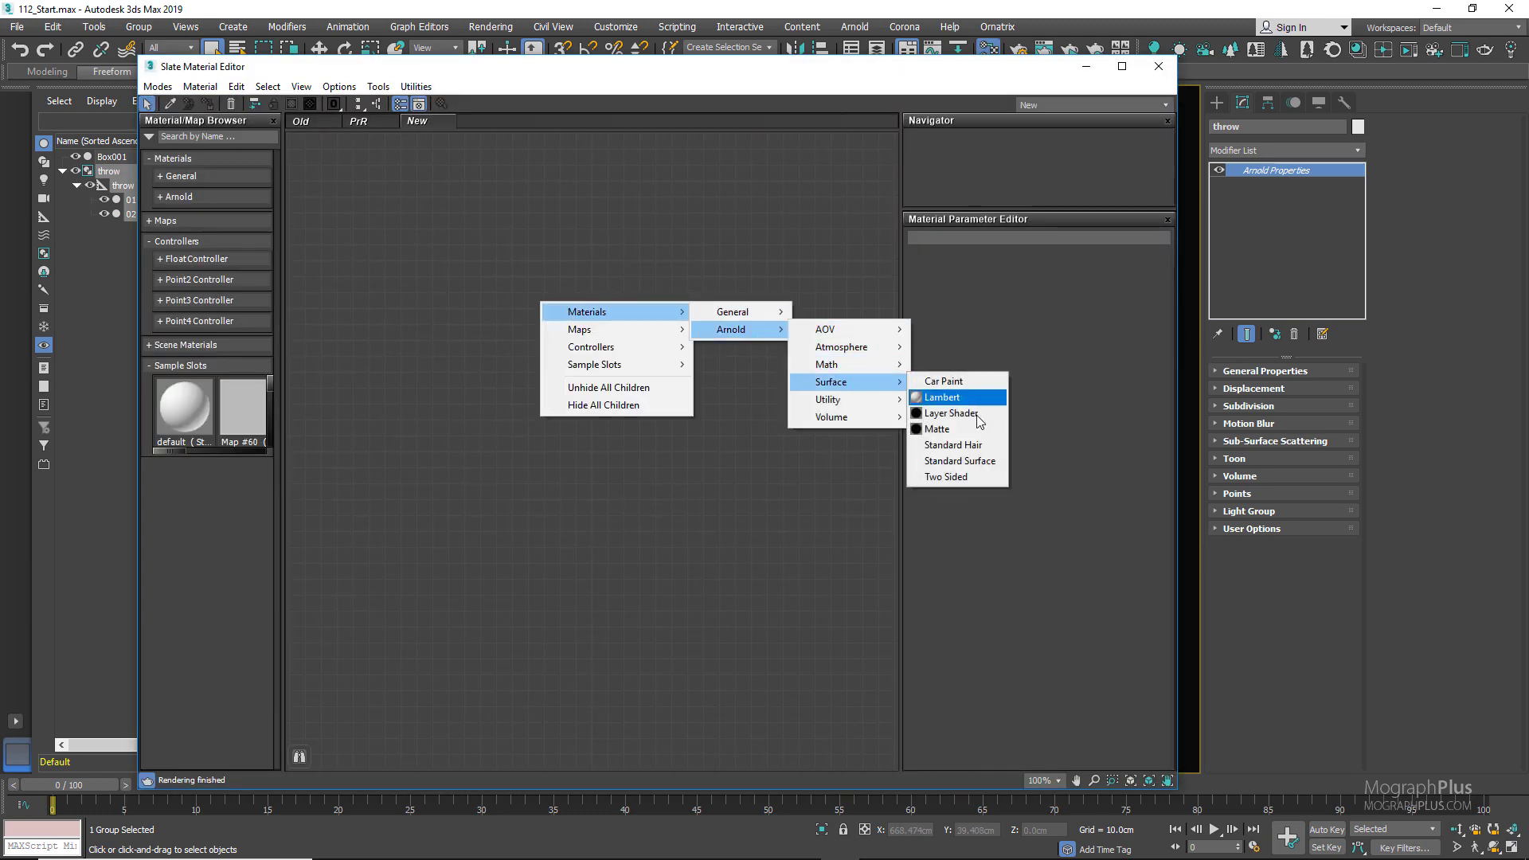
left_click(996, 462)
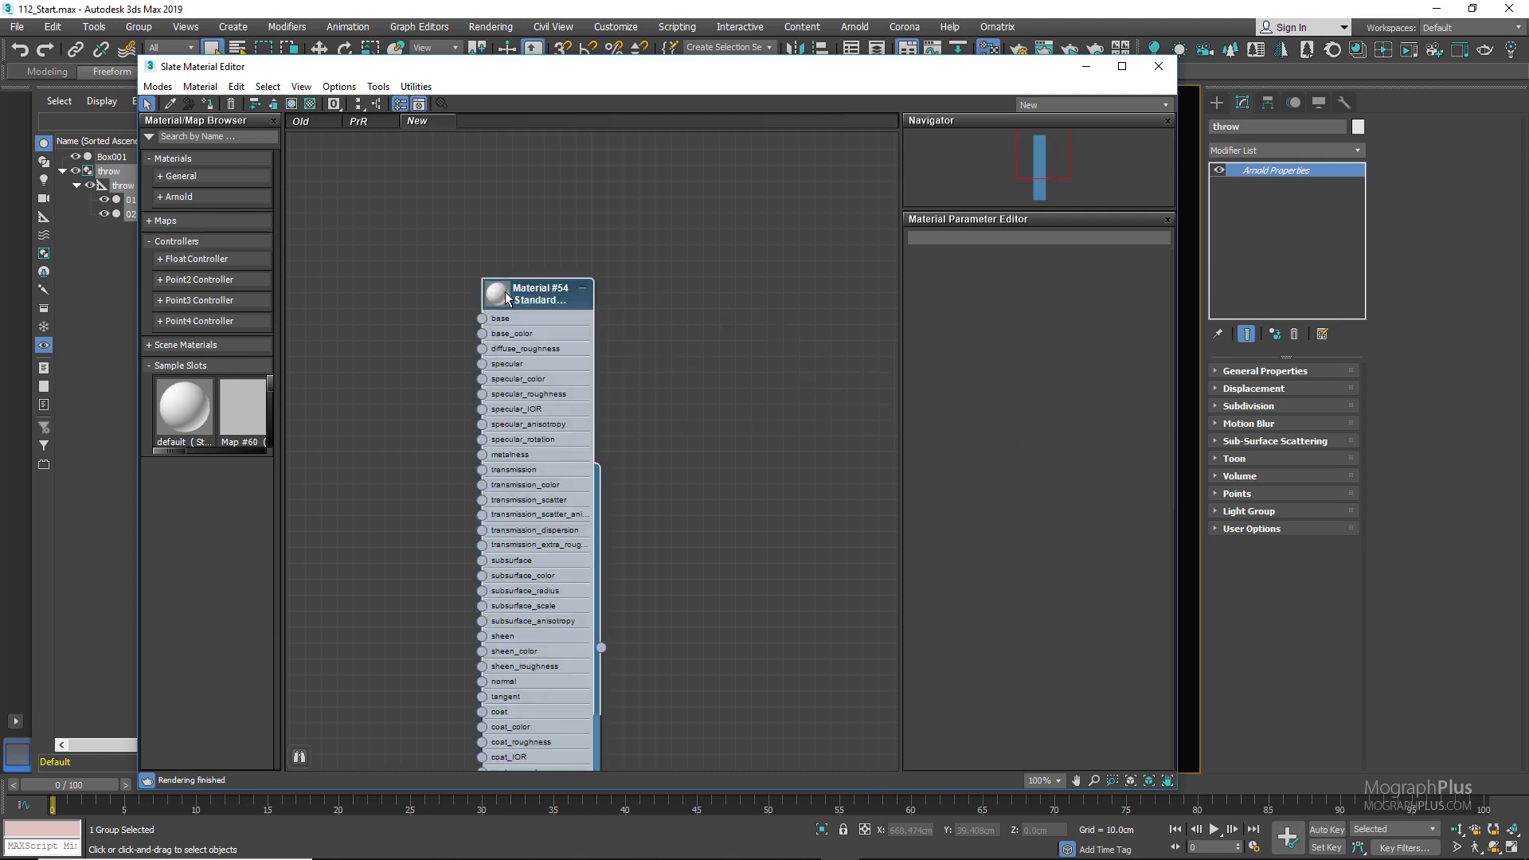
Move the new Standard Surface node higher in the view and assign the material to the selected throw
left_click_drag(535, 292, 631, 180)
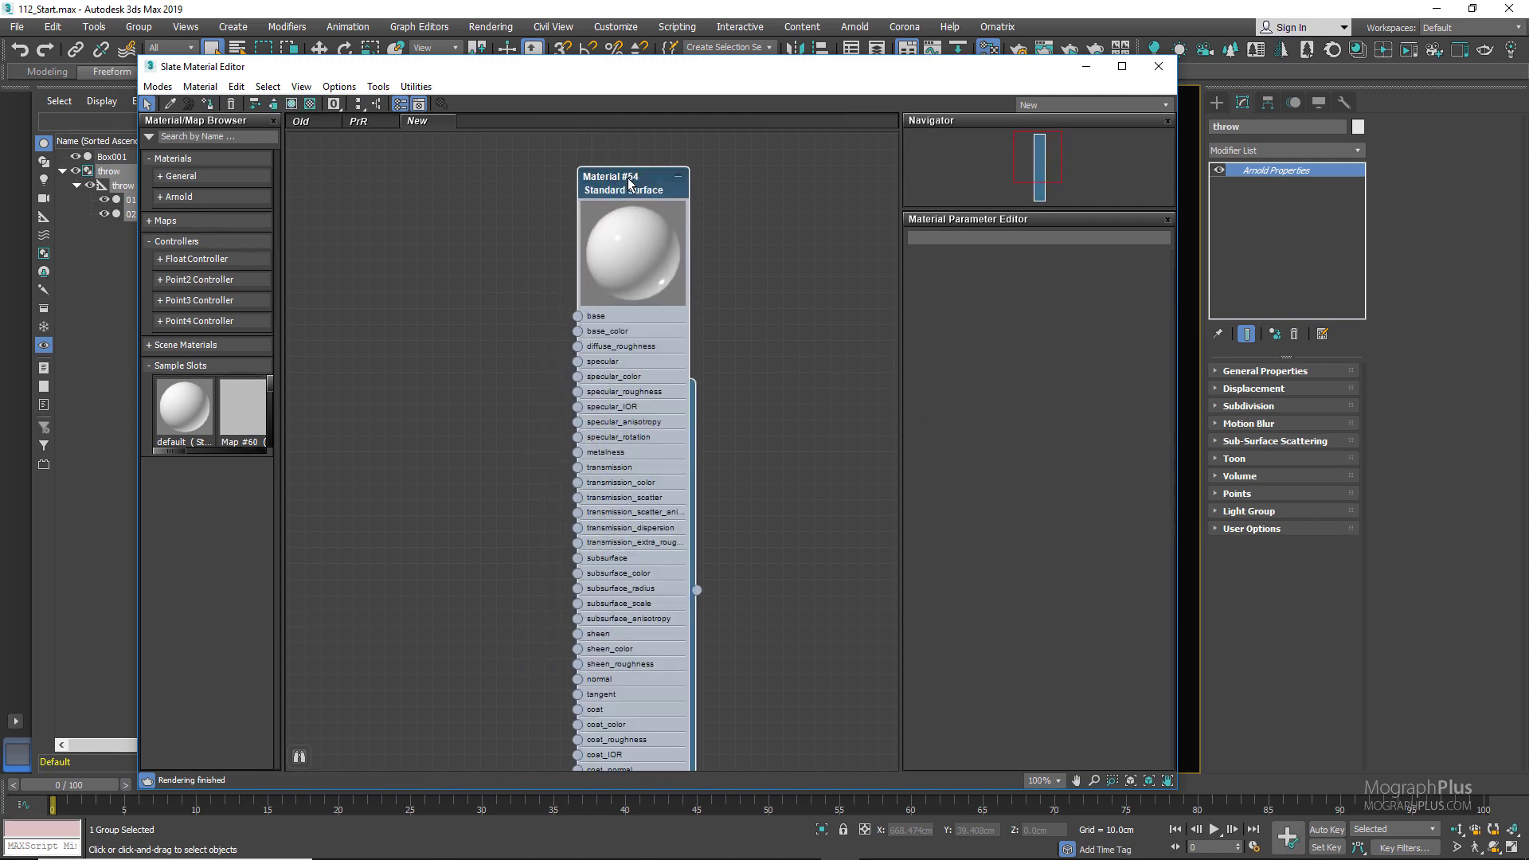
right_click(625, 184)
left_click(655, 208)
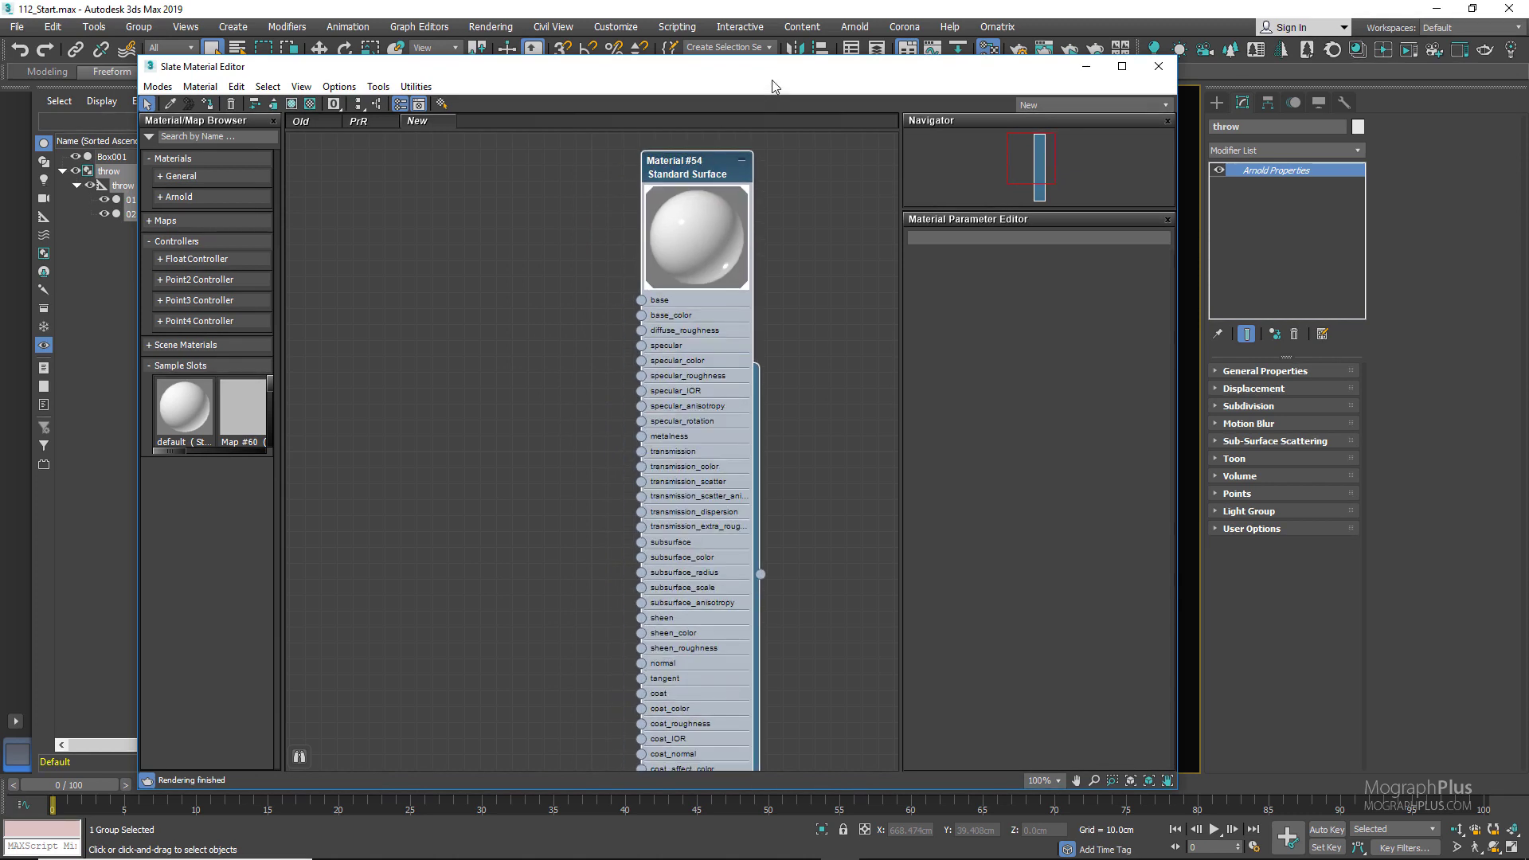
Show the Standard Surface material's parameters and set its specular weight to 0.0
left_click_drag(764, 76, 632, 83)
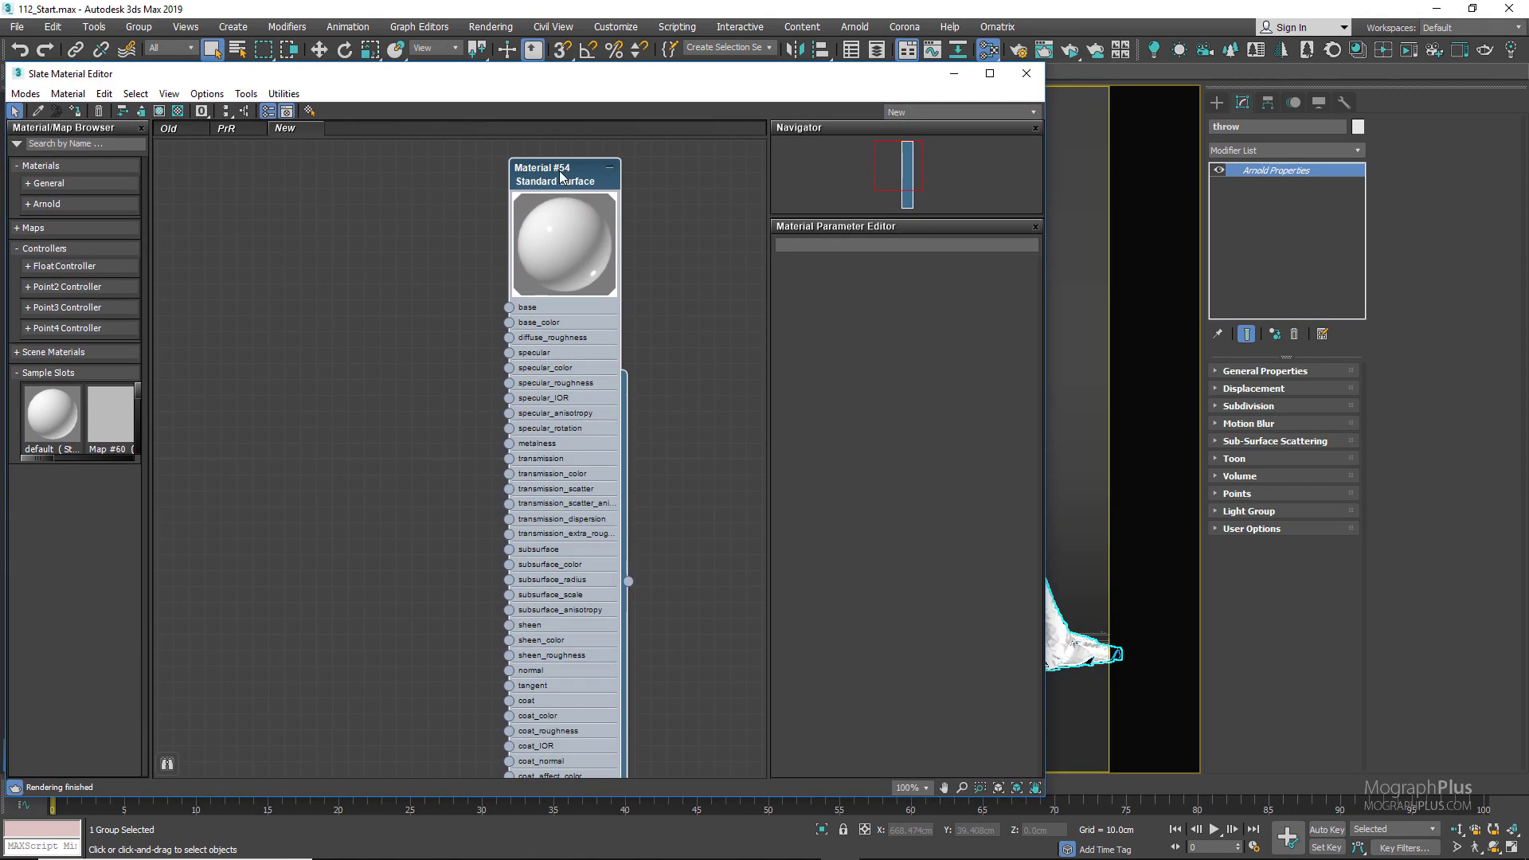
double_click(562, 177)
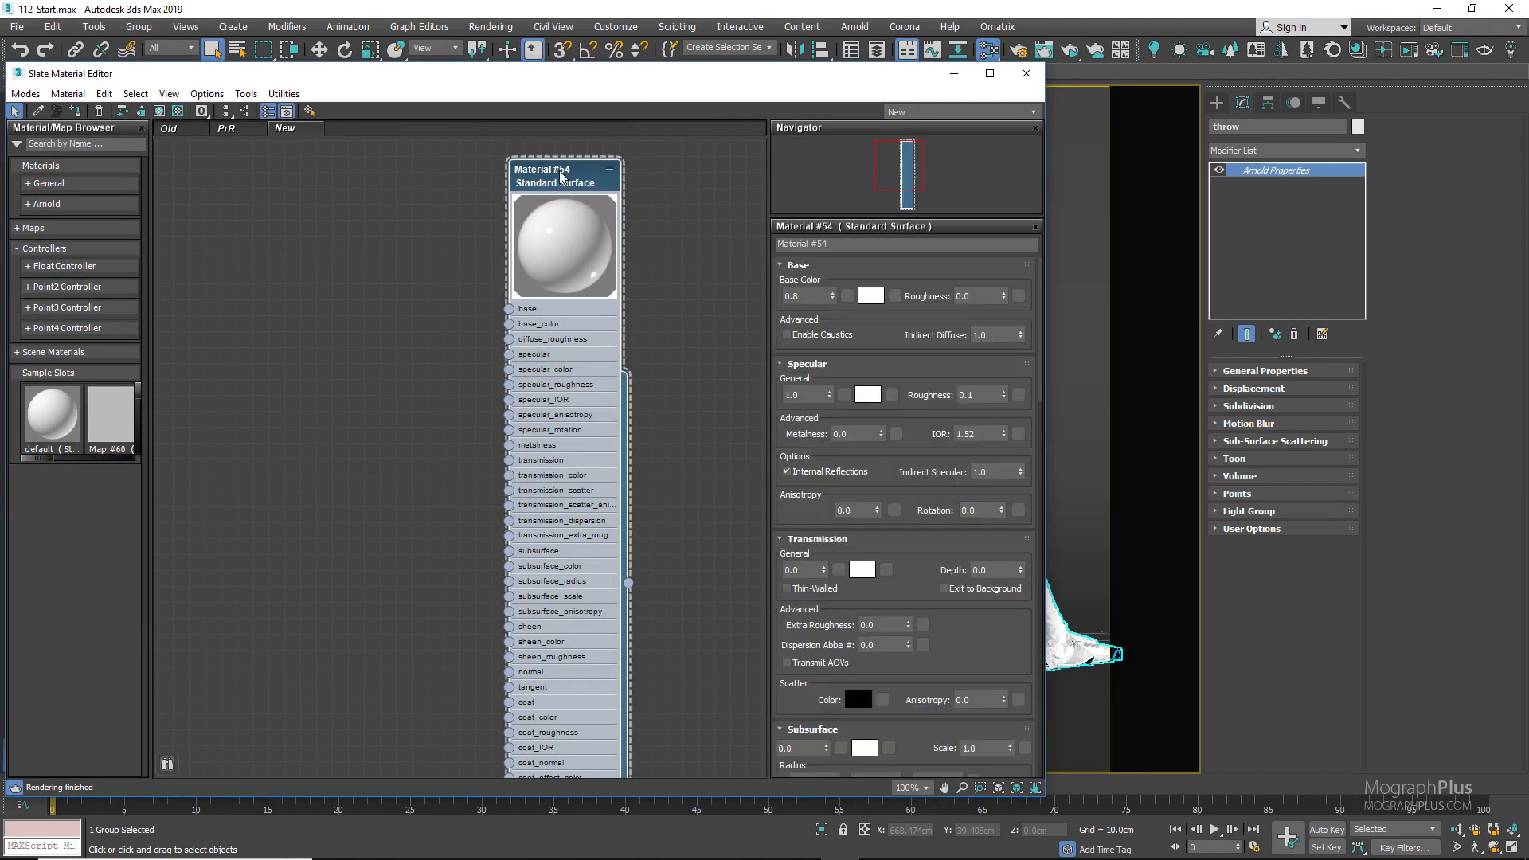
right_click(830, 396)
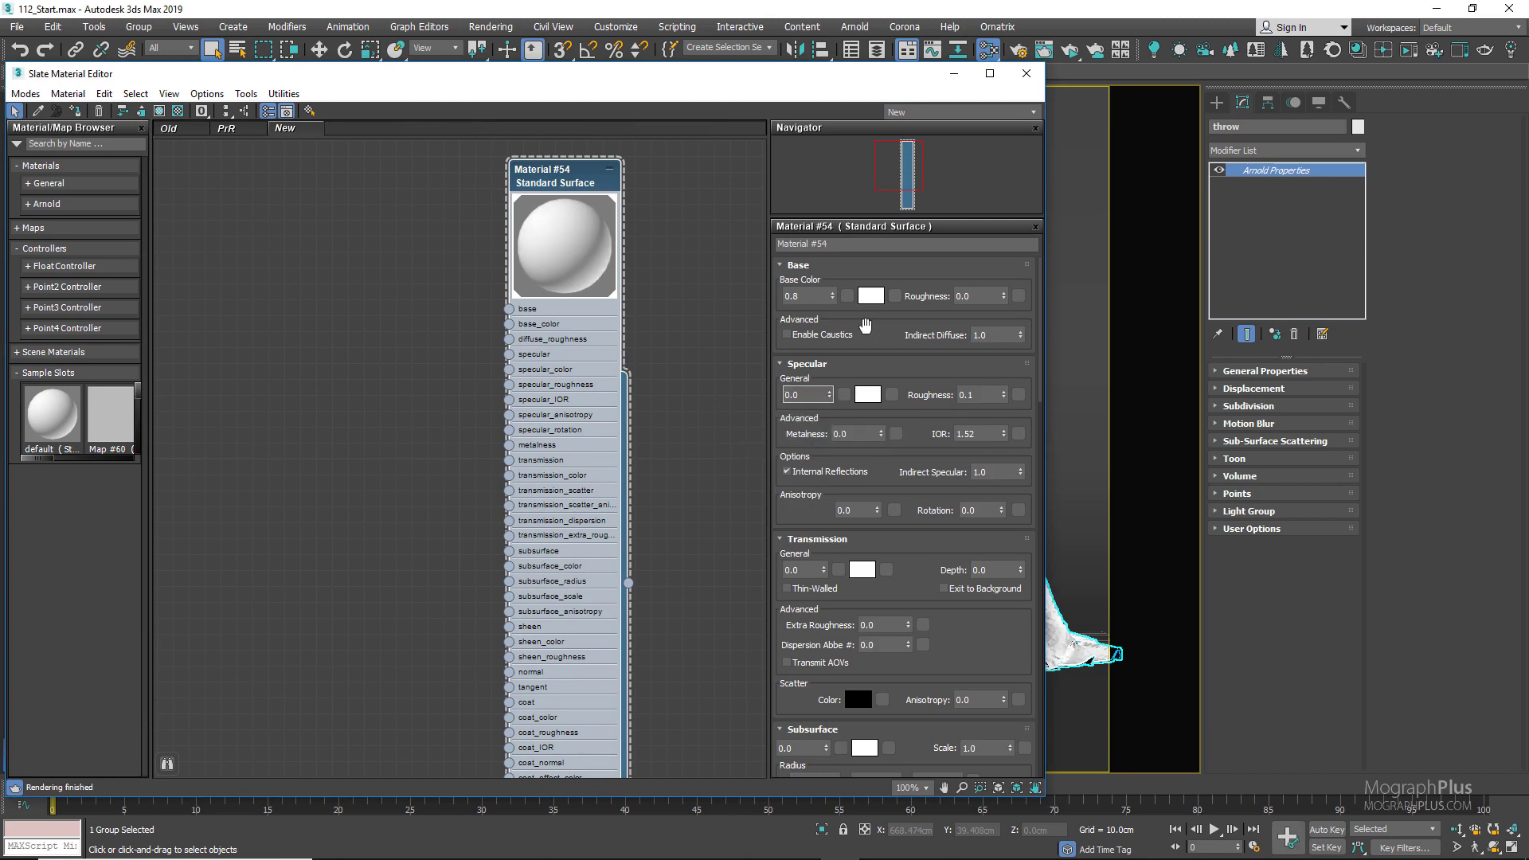
Collapse all of the material's parameter rollouts, leaving only Base and Sheen expanded
right_click(855, 270)
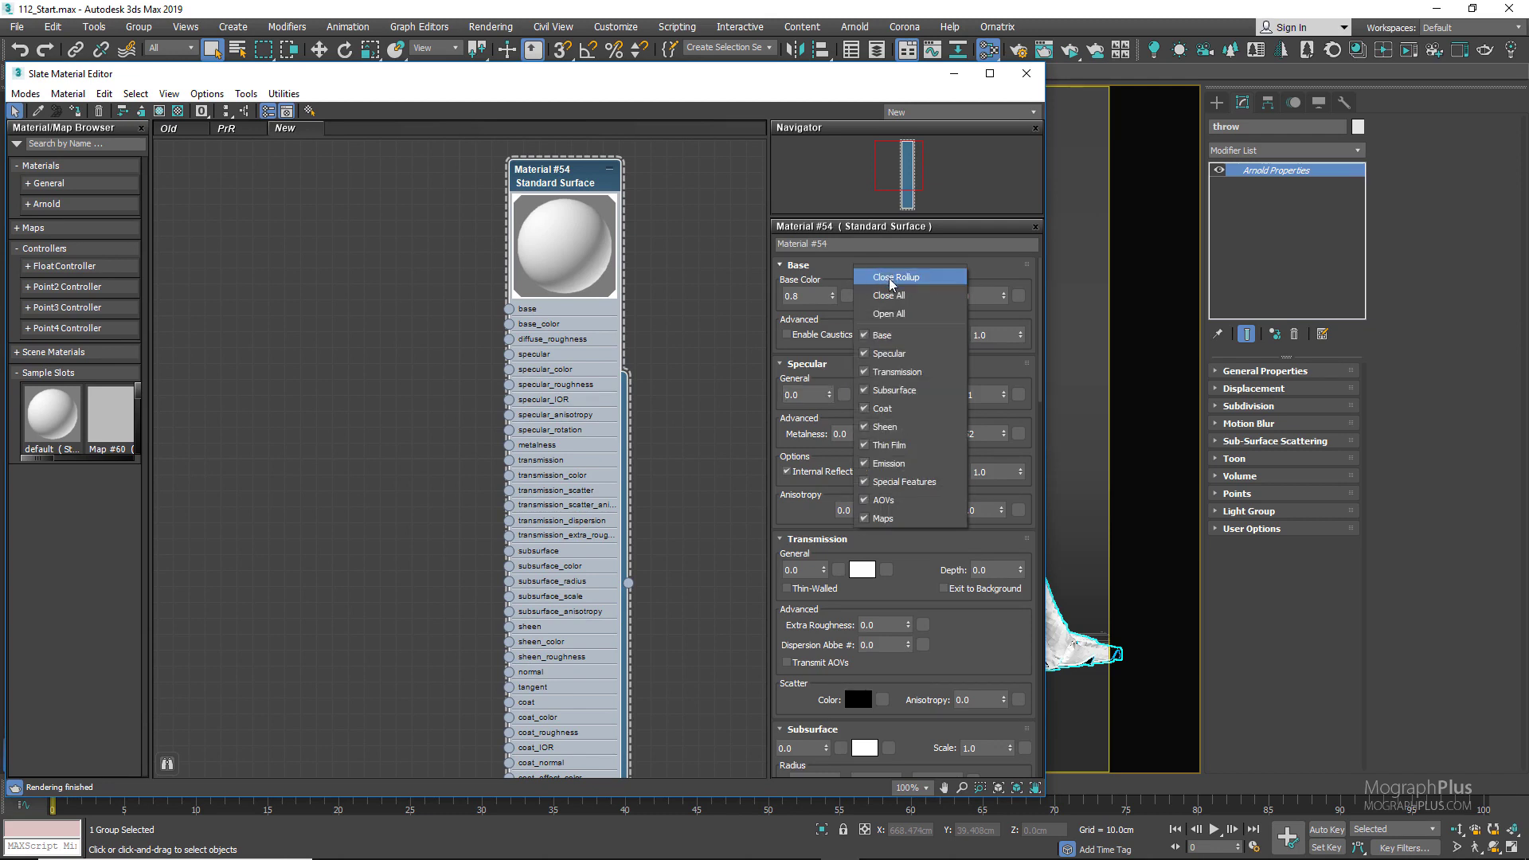
left_click(893, 297)
left_click(844, 263)
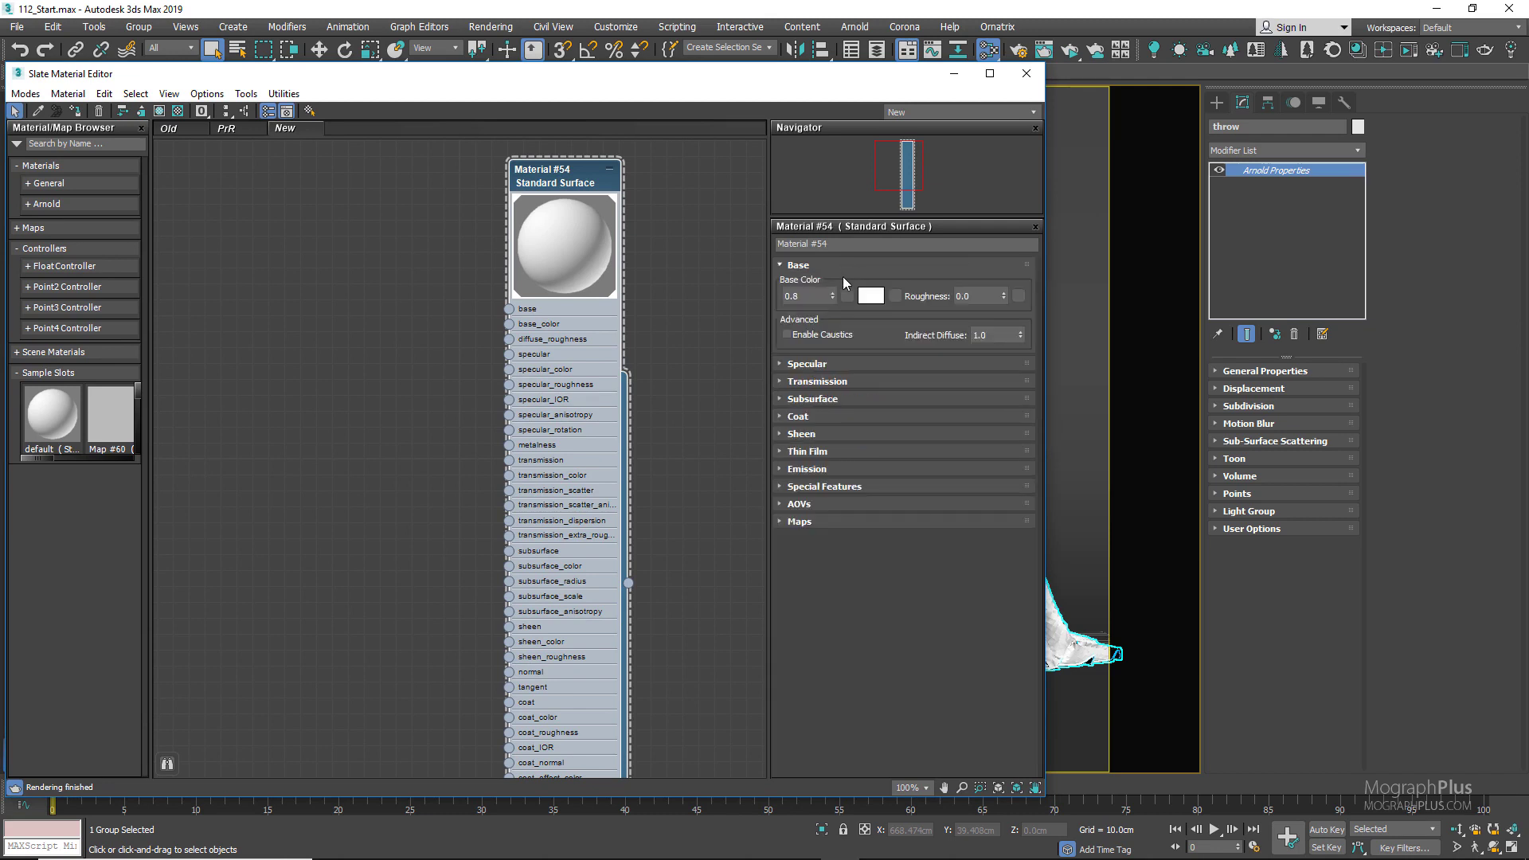
left_click(820, 435)
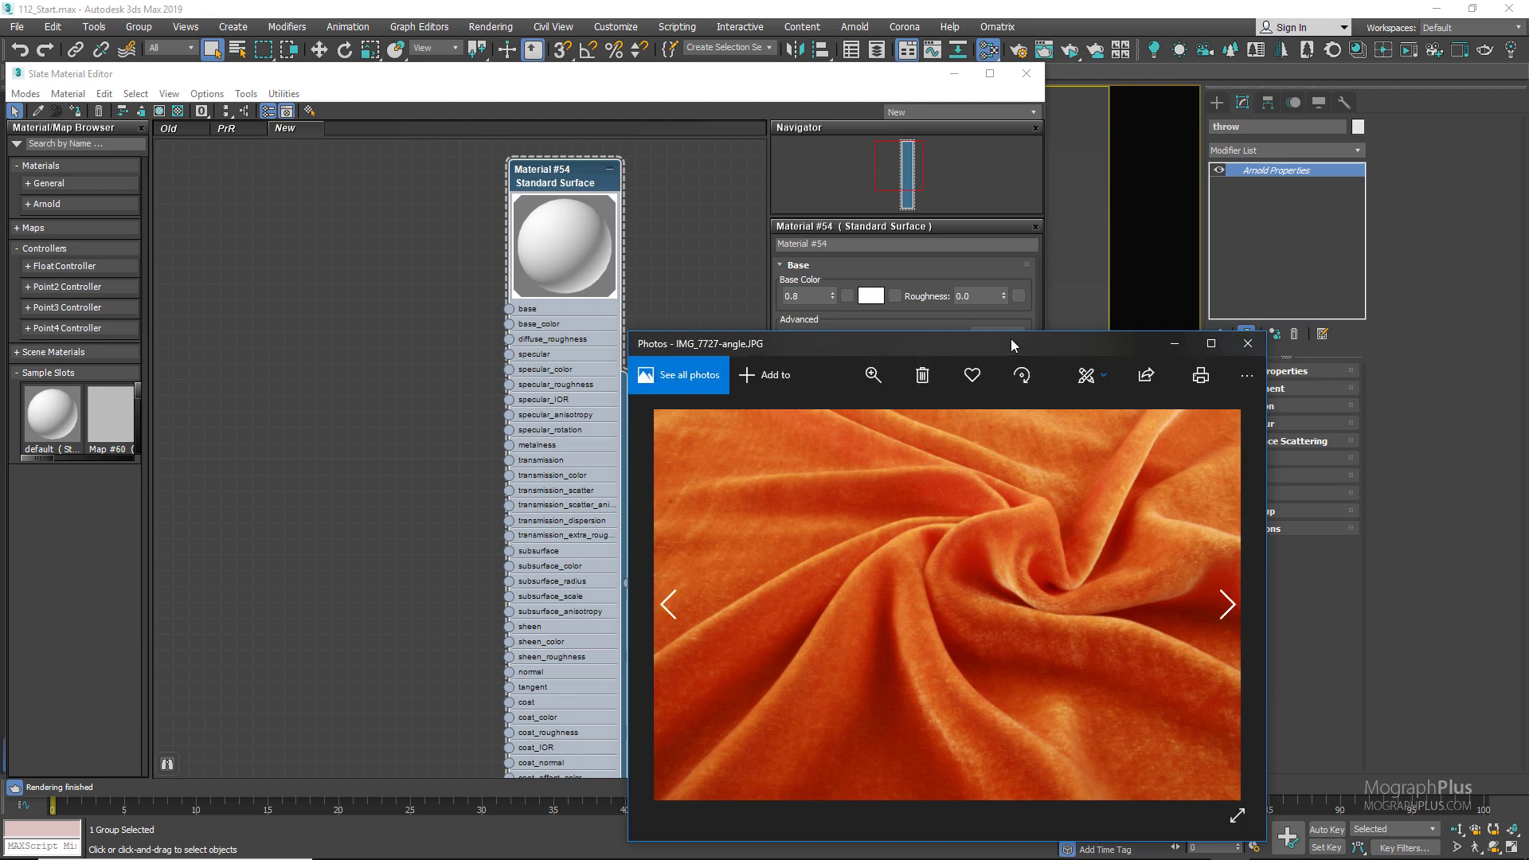
Examine the folds and edge highlights of the orange fabric in IMG_7727-angle.JPG in Photos, closing the photo when done
double_click(1013, 345)
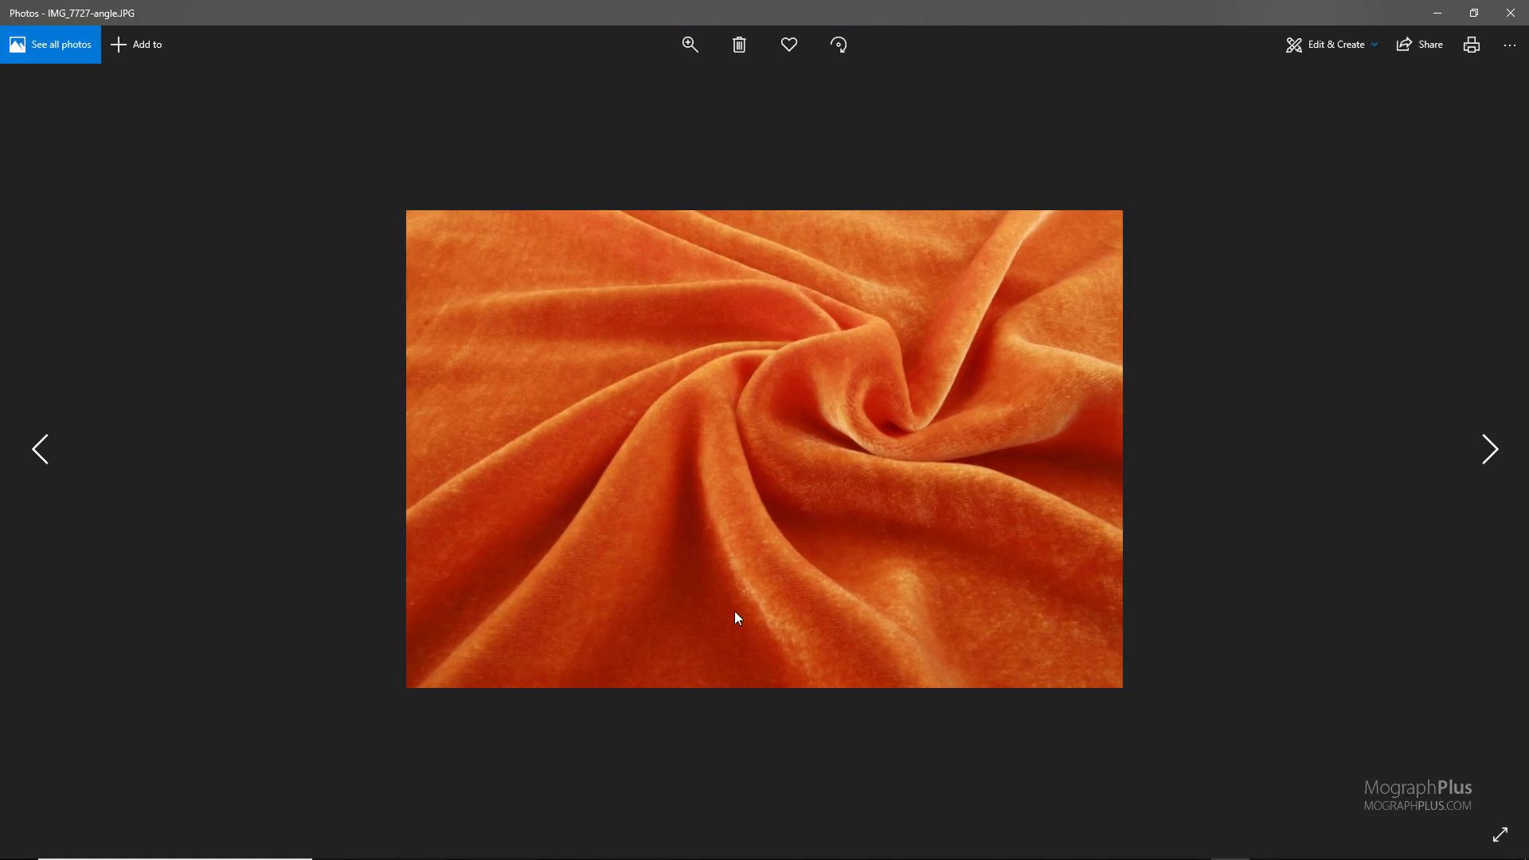
scroll(734, 618, "up", 2)
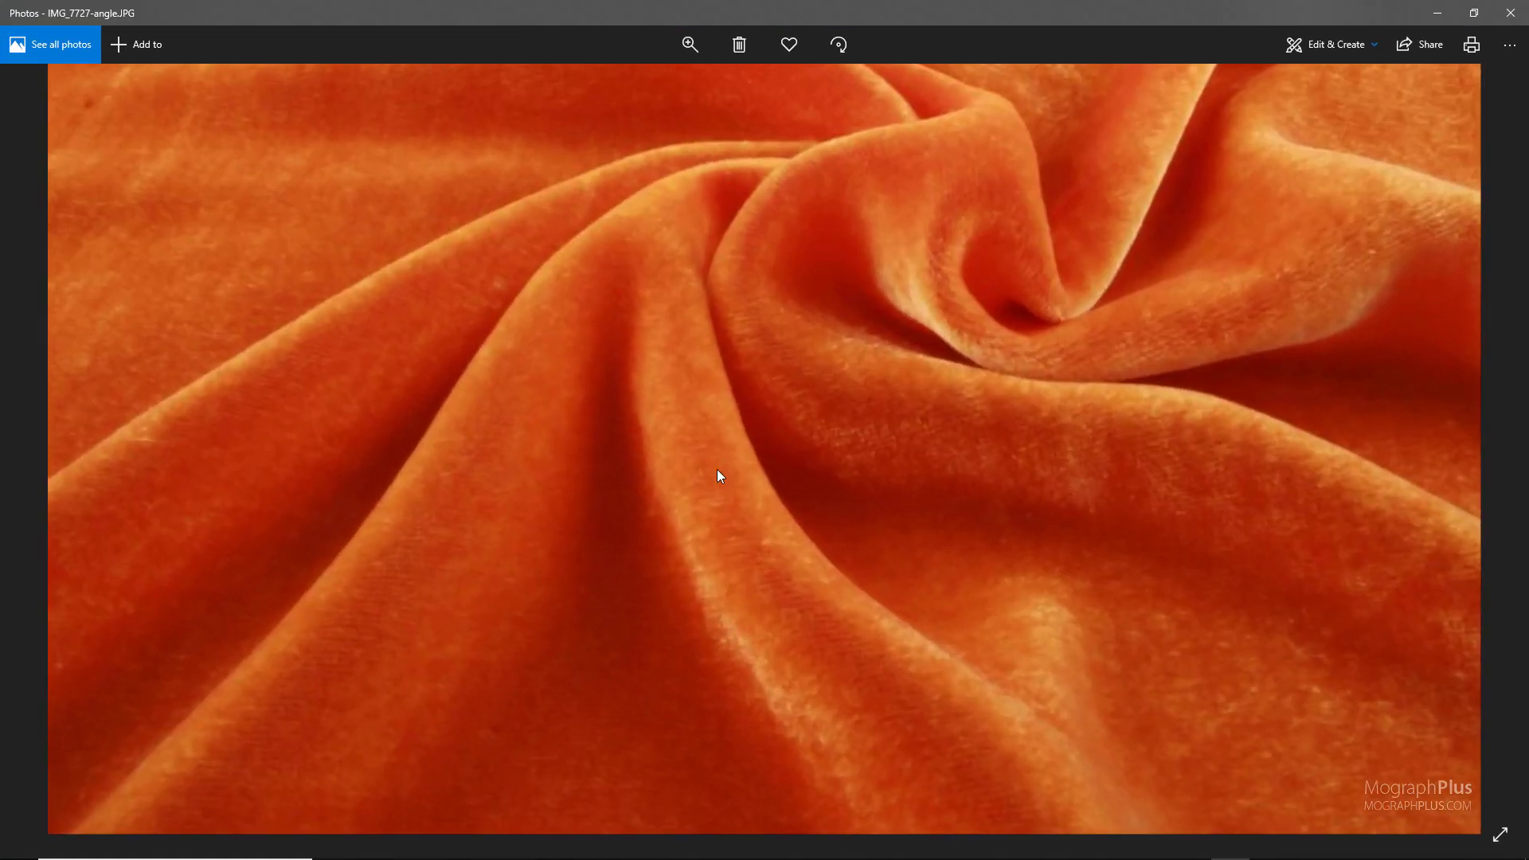
scroll(759, 565, "down", 2)
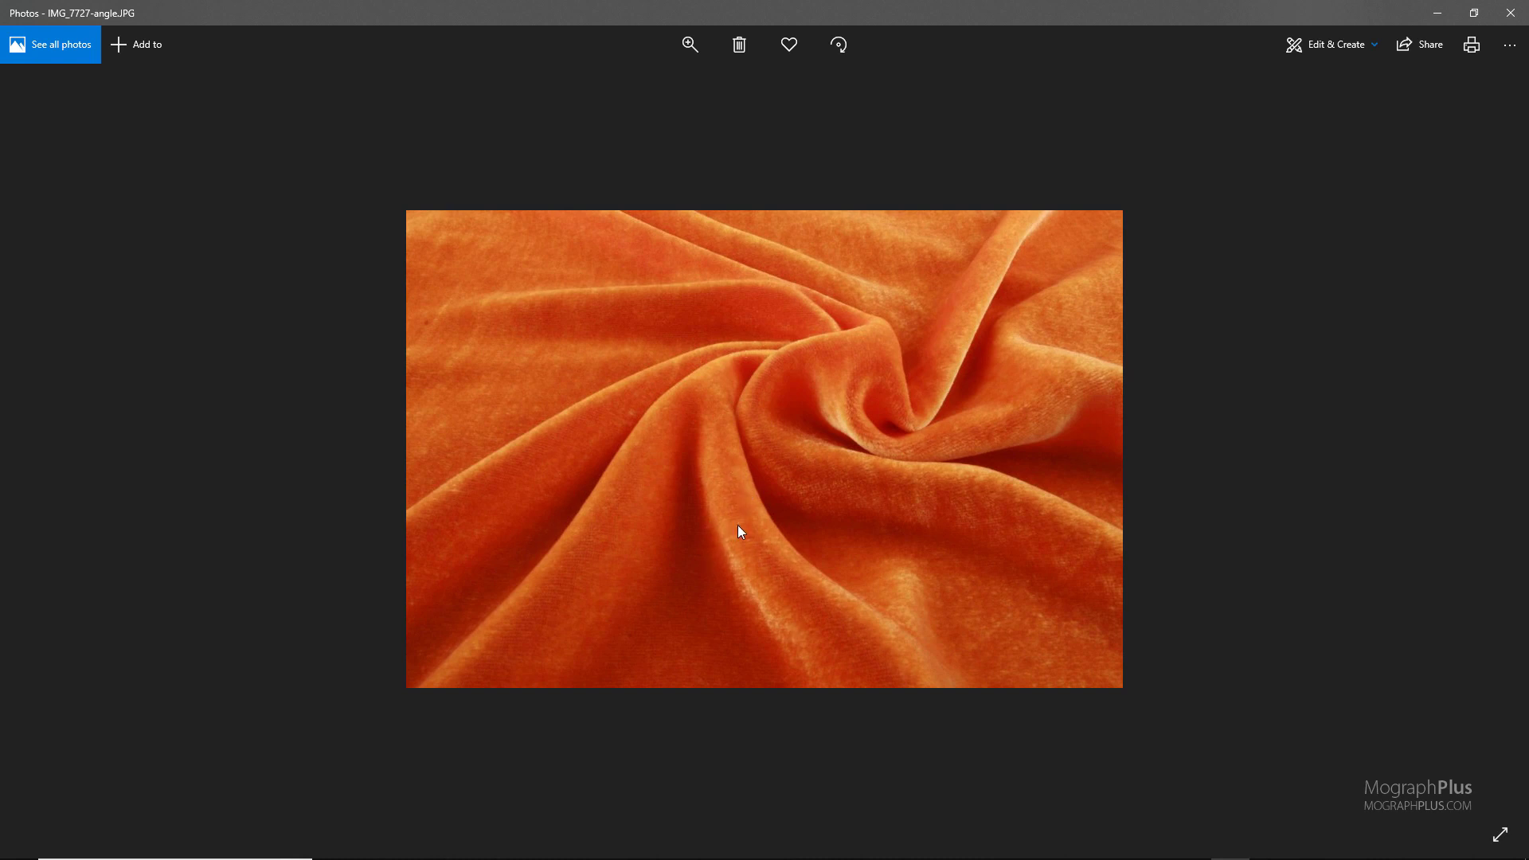
scroll(757, 519, "up", 4)
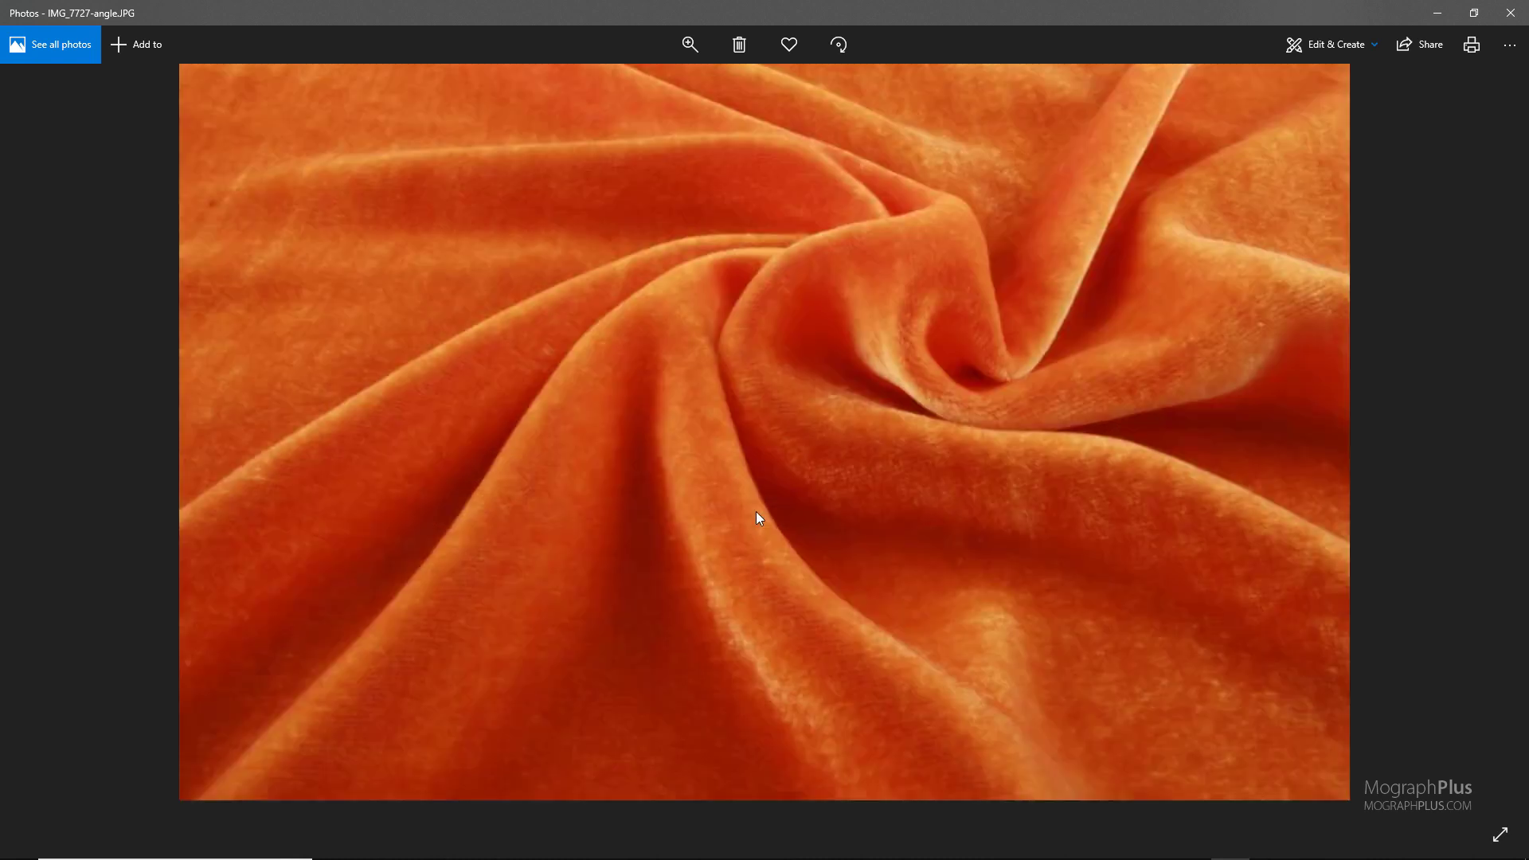
scroll(748, 390, "down", 3)
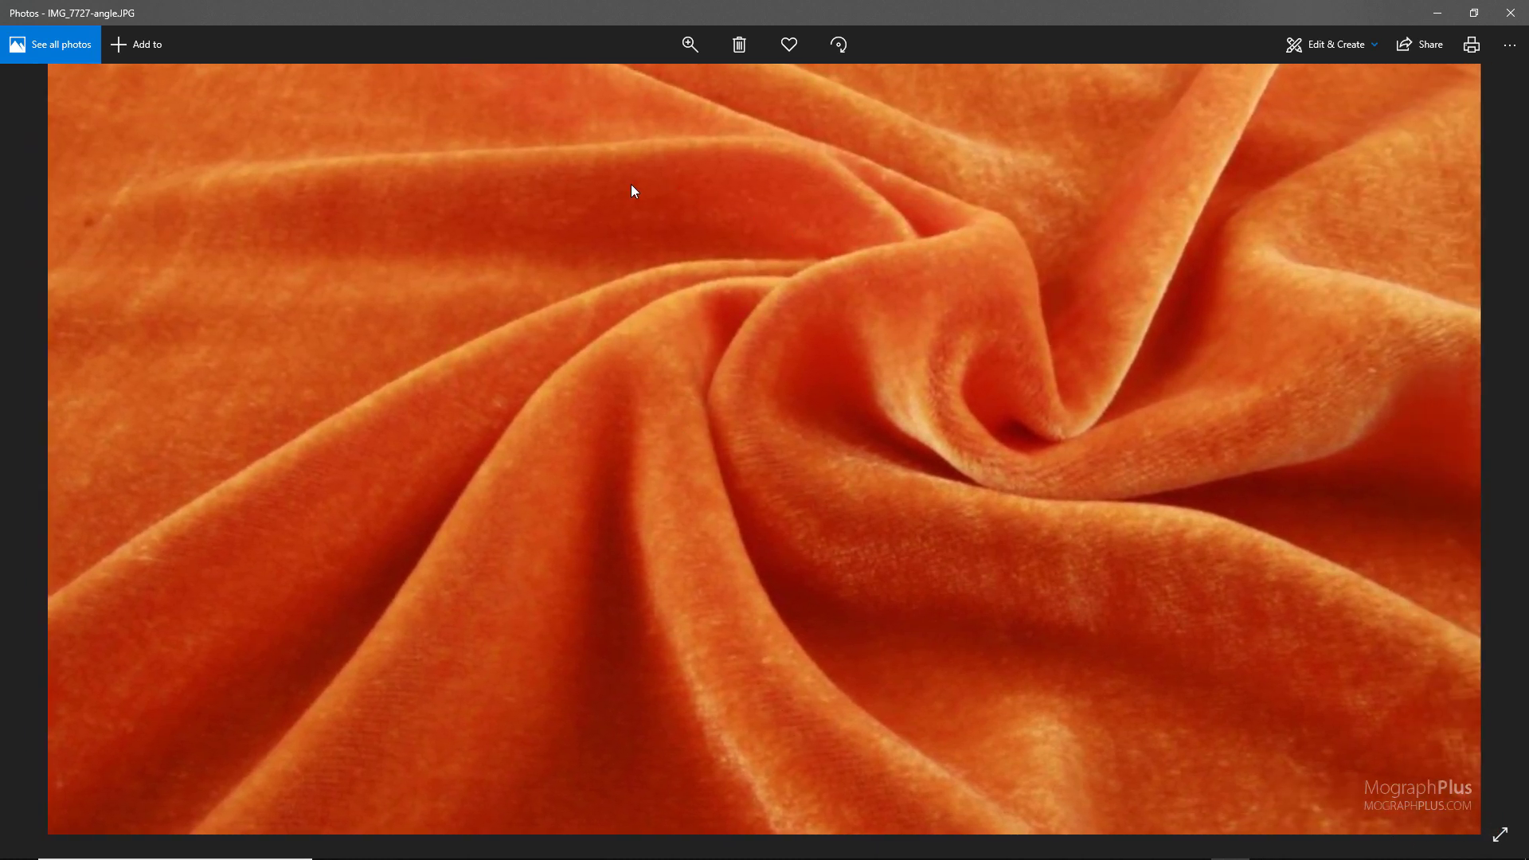
scroll(680, 284, "down", 2)
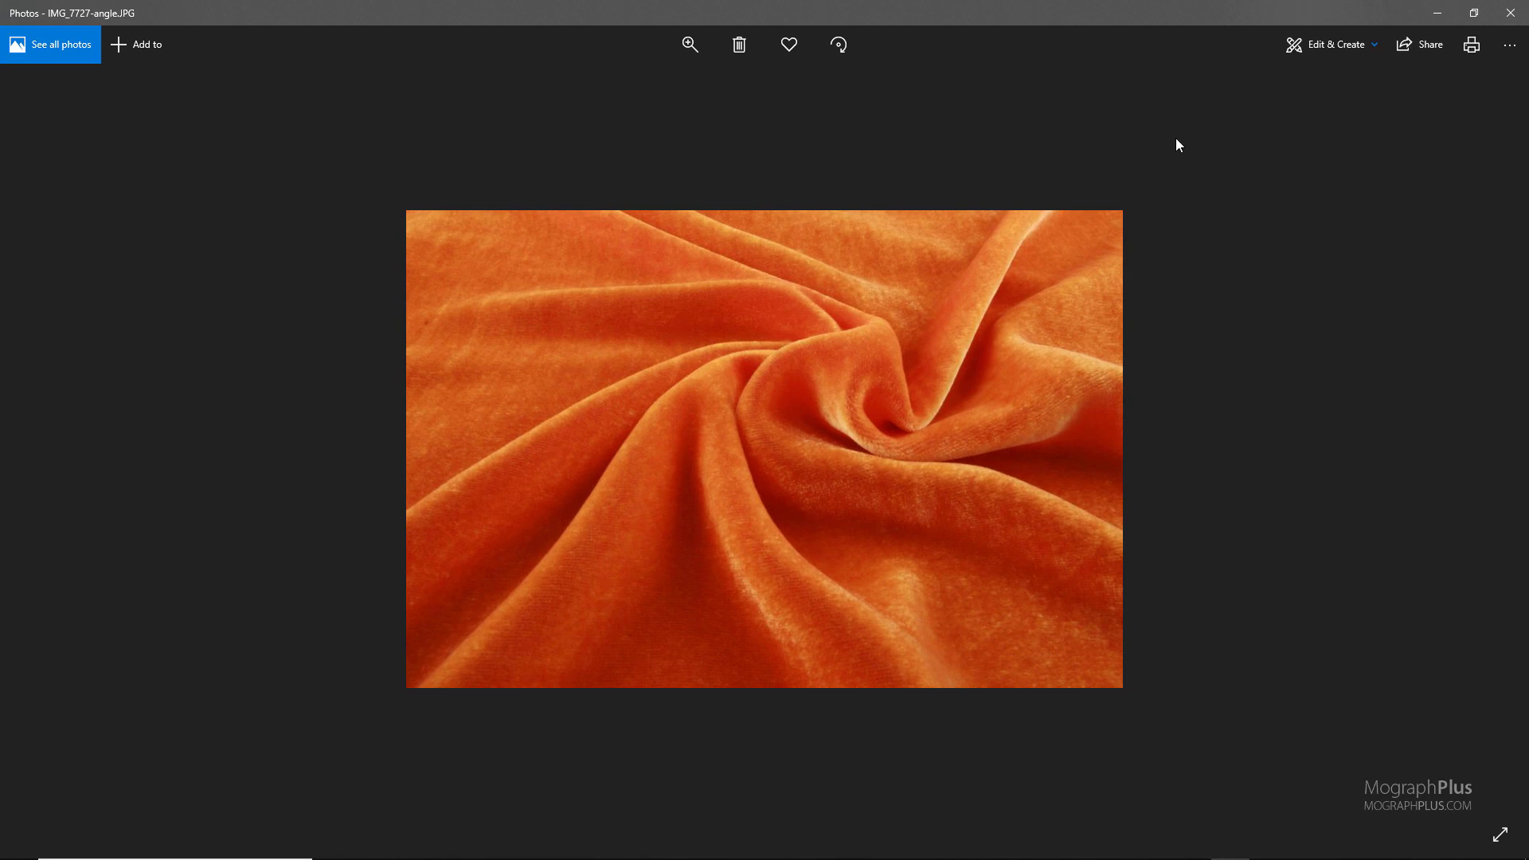
left_click(1508, 13)
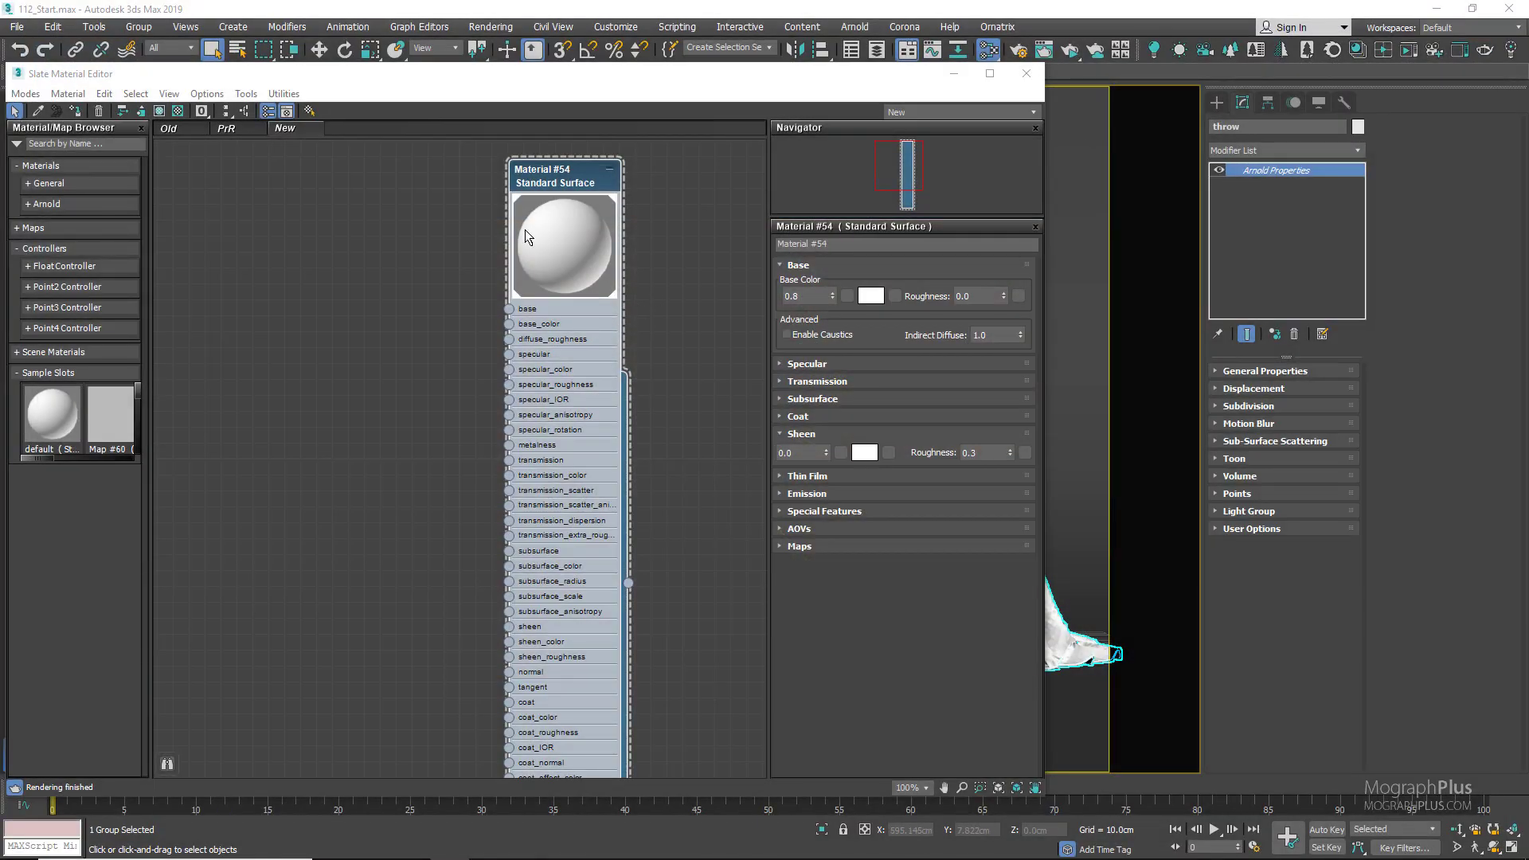
Load ColorPaFabric.ccb into a new Color Clipboard floater and place it clear of the Slate Material Editor
left_click(1344, 101)
left_click(1315, 238)
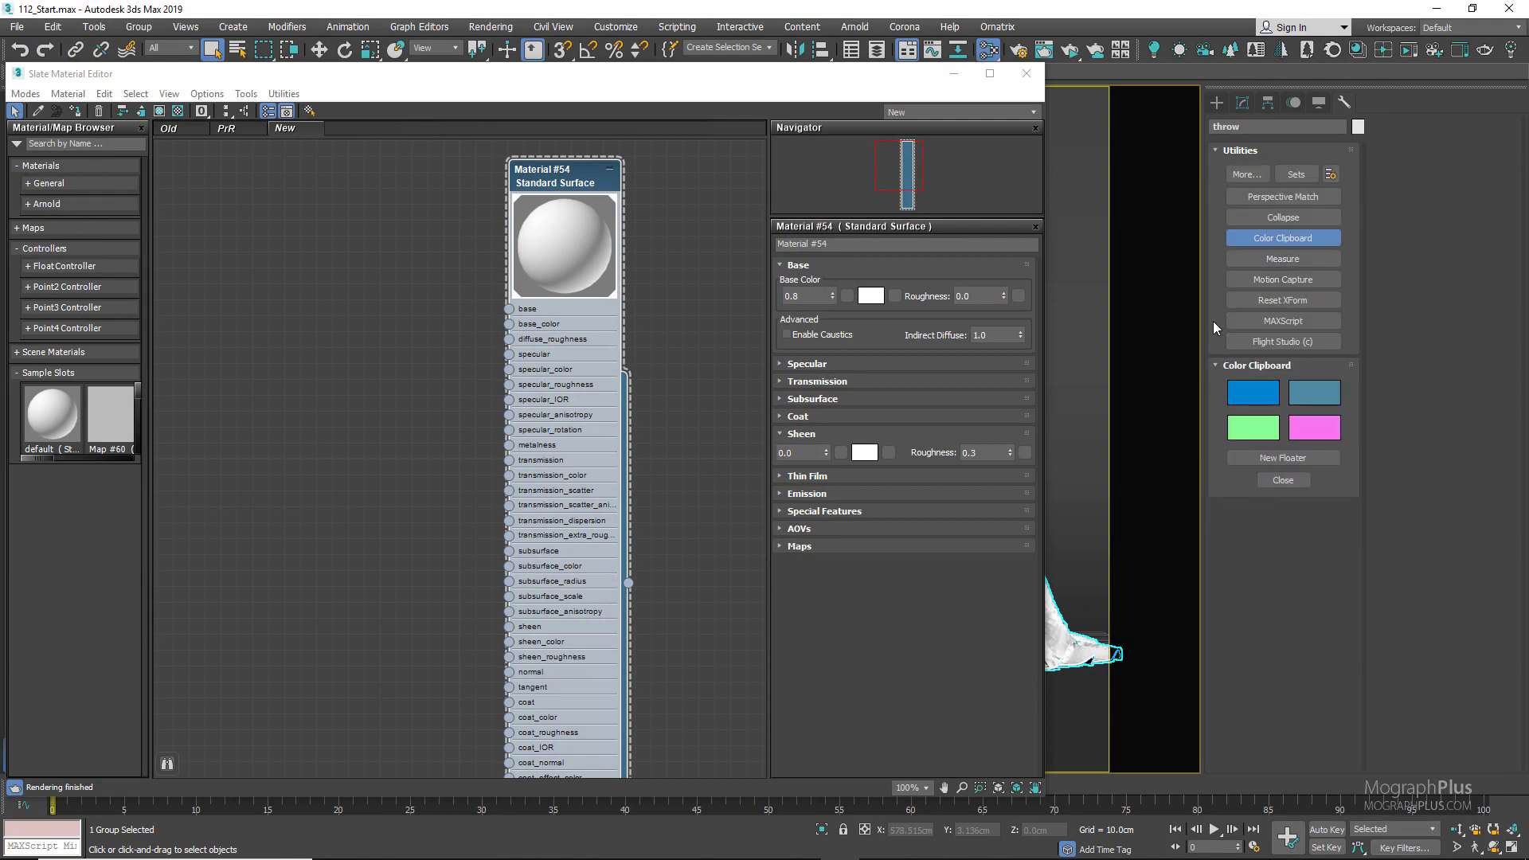
left_click(1274, 458)
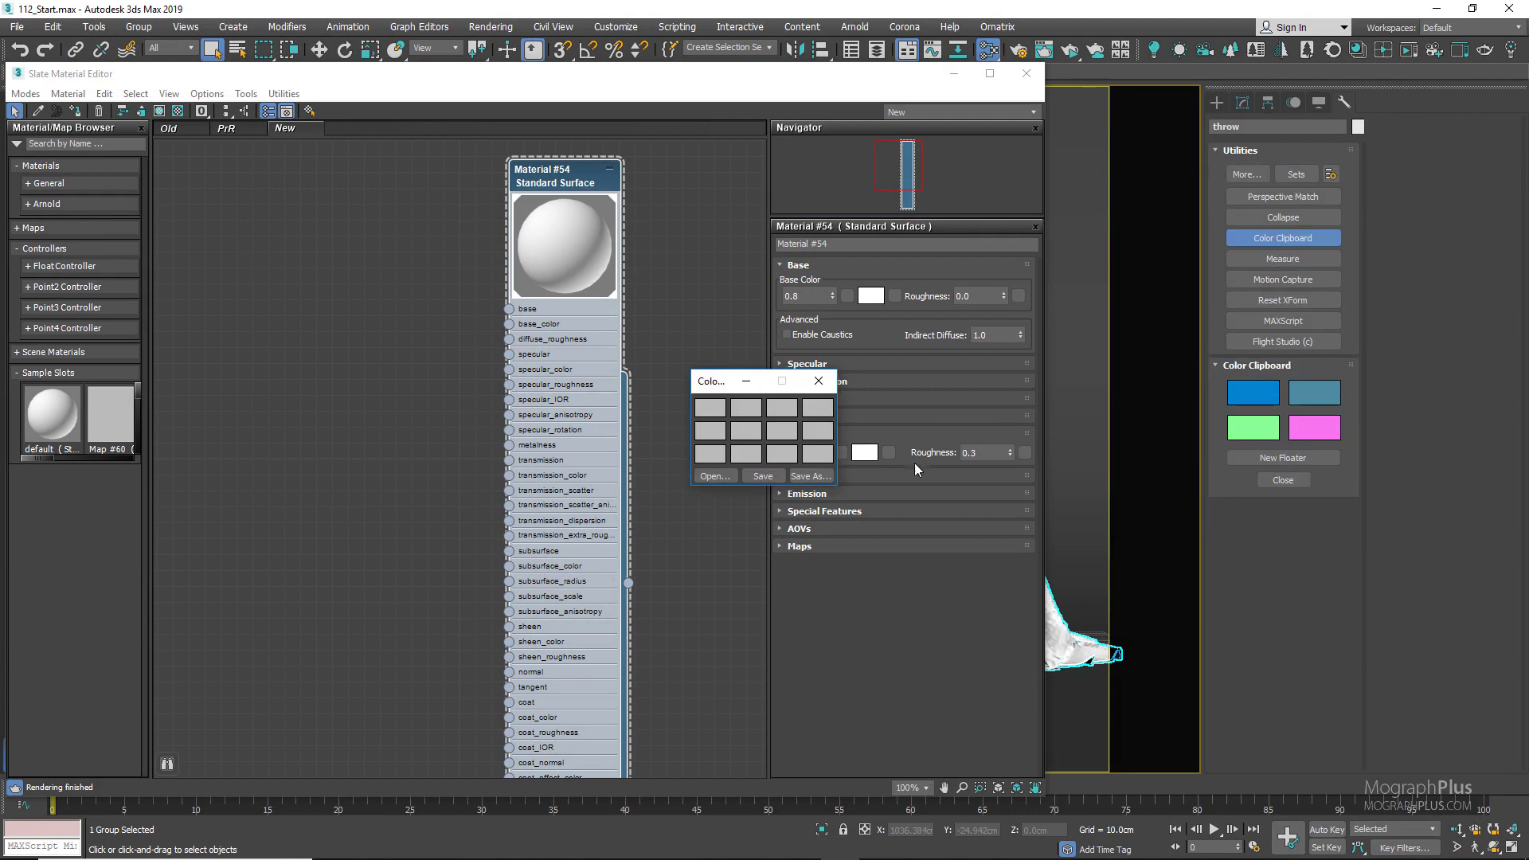
left_click(724, 478)
double_click(598, 374)
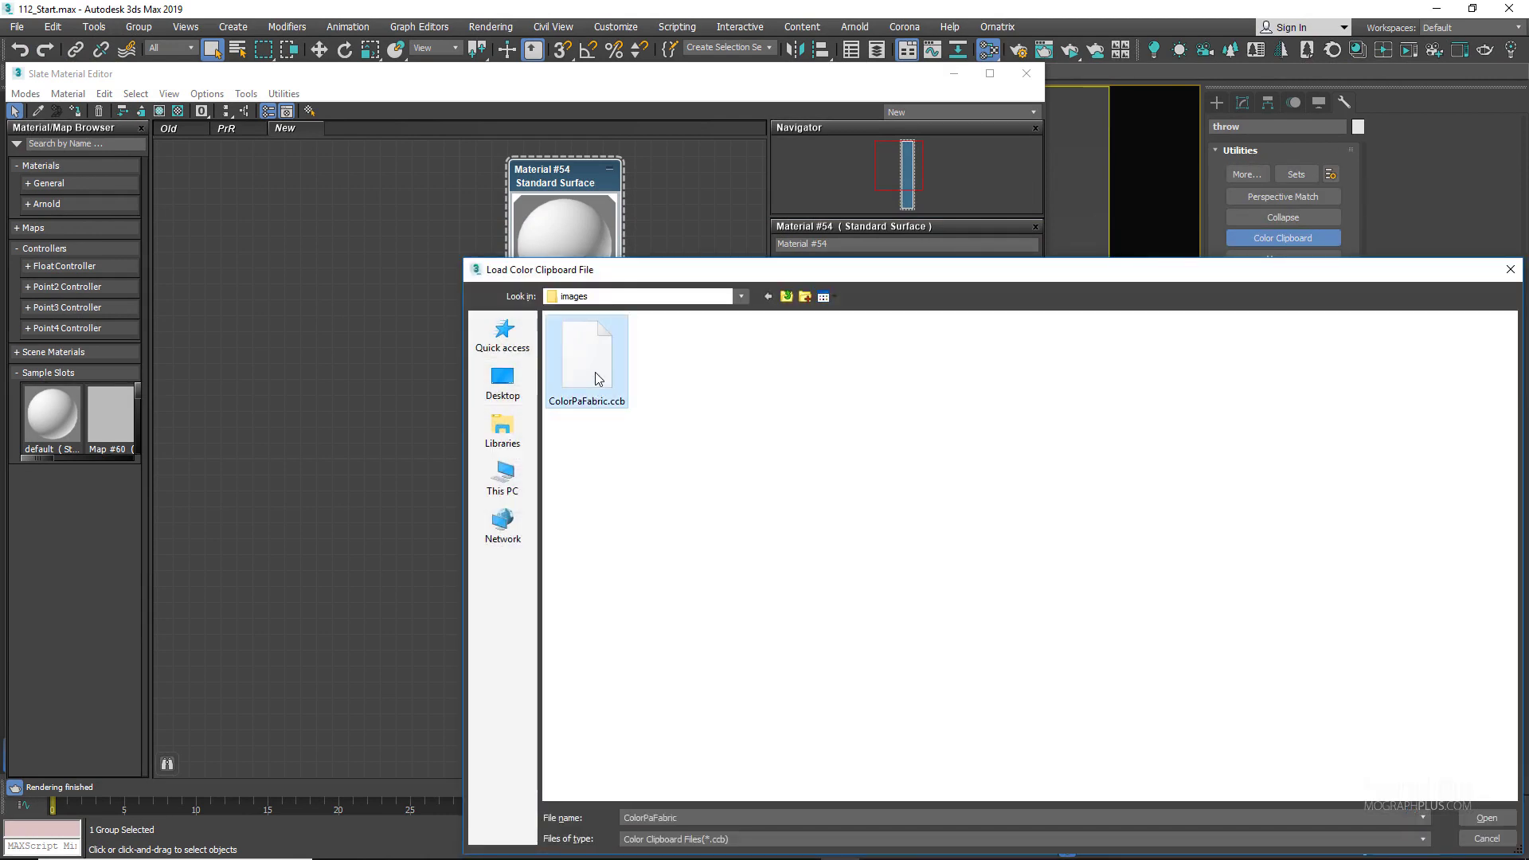
left_click_drag(829, 76, 433, 122)
left_click_drag(718, 381, 1223, 22)
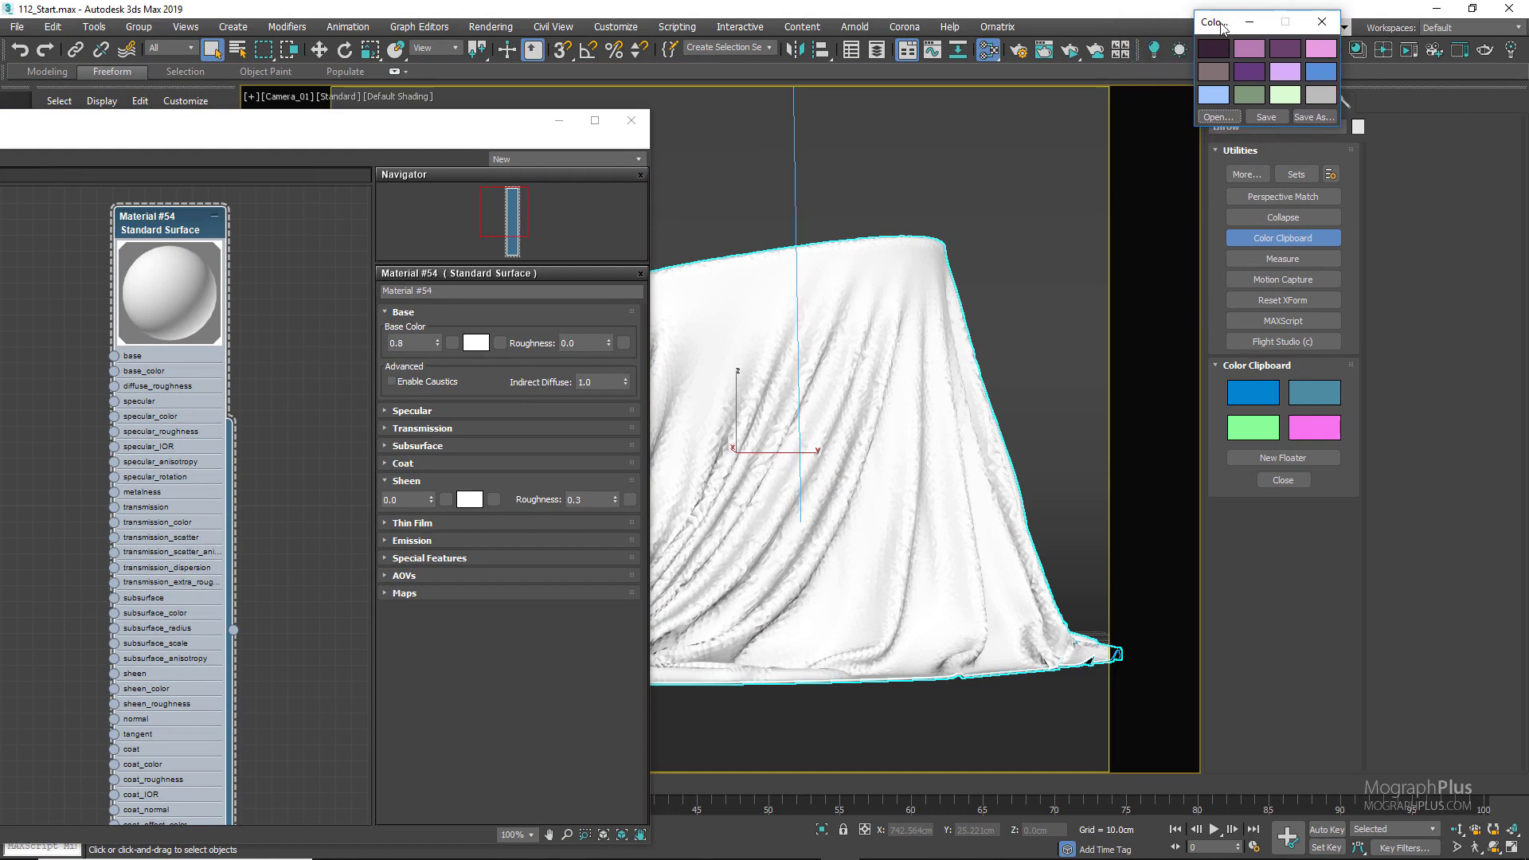
left_click_drag(495, 128, 956, 100)
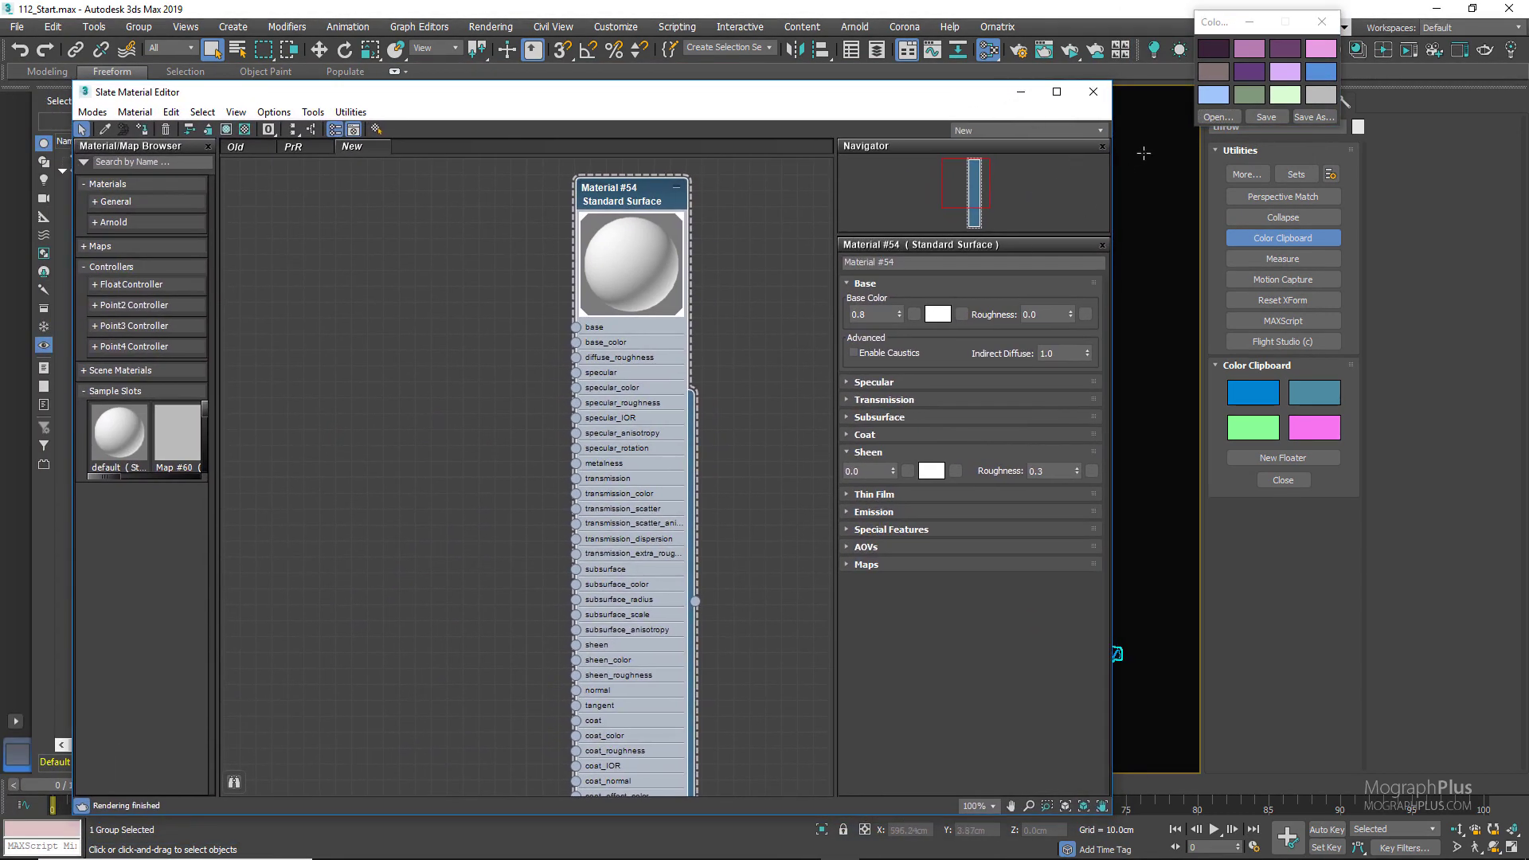
Copy the darkest purple swatch from the color clipboard floater to the material's base color
right_click(1219, 53)
left_click(1256, 61)
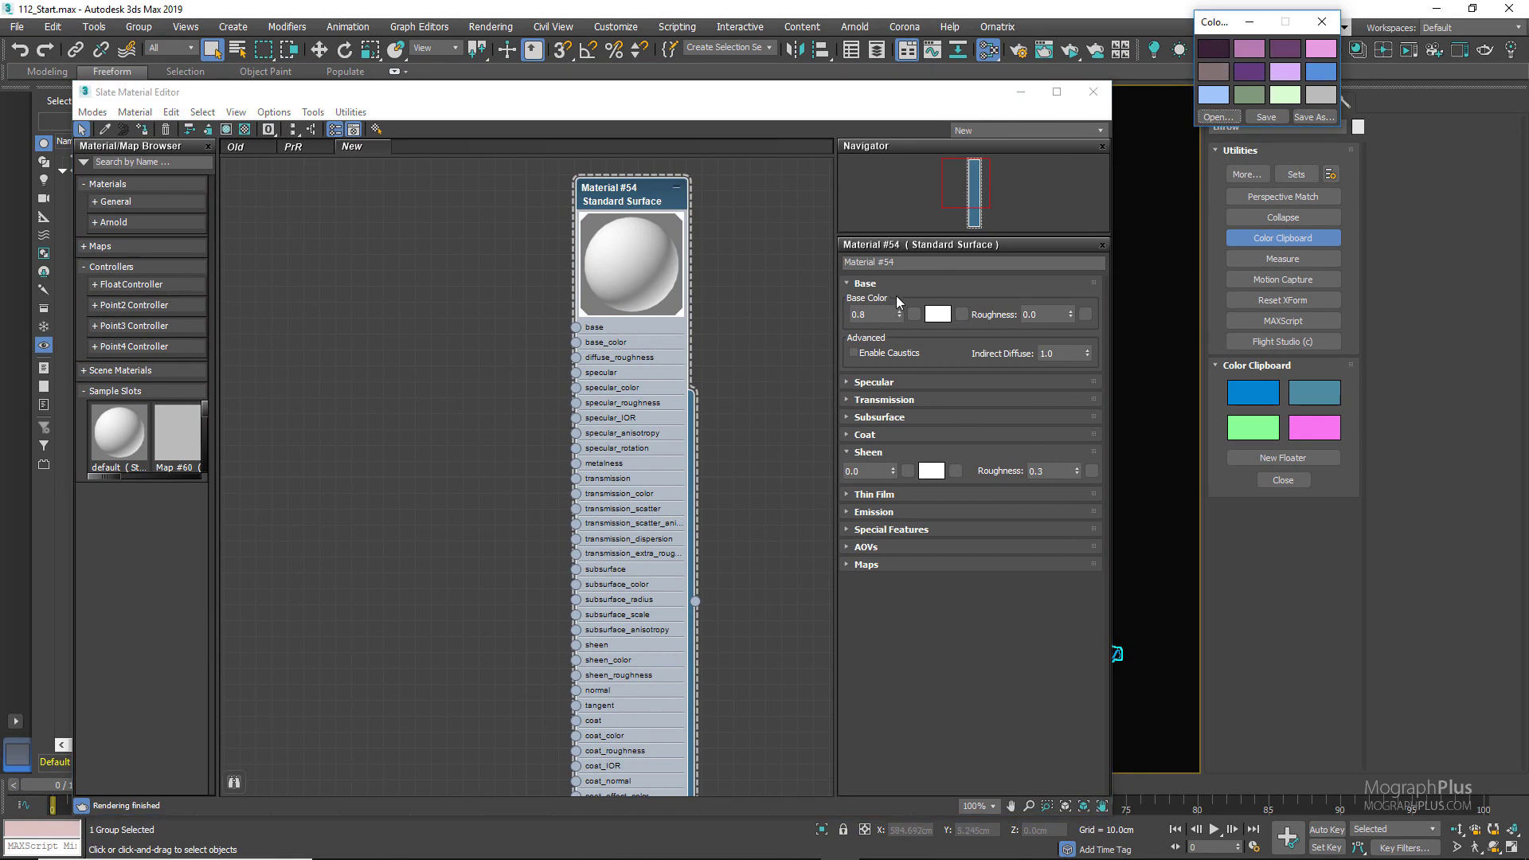
right_click(944, 320)
left_click(973, 344)
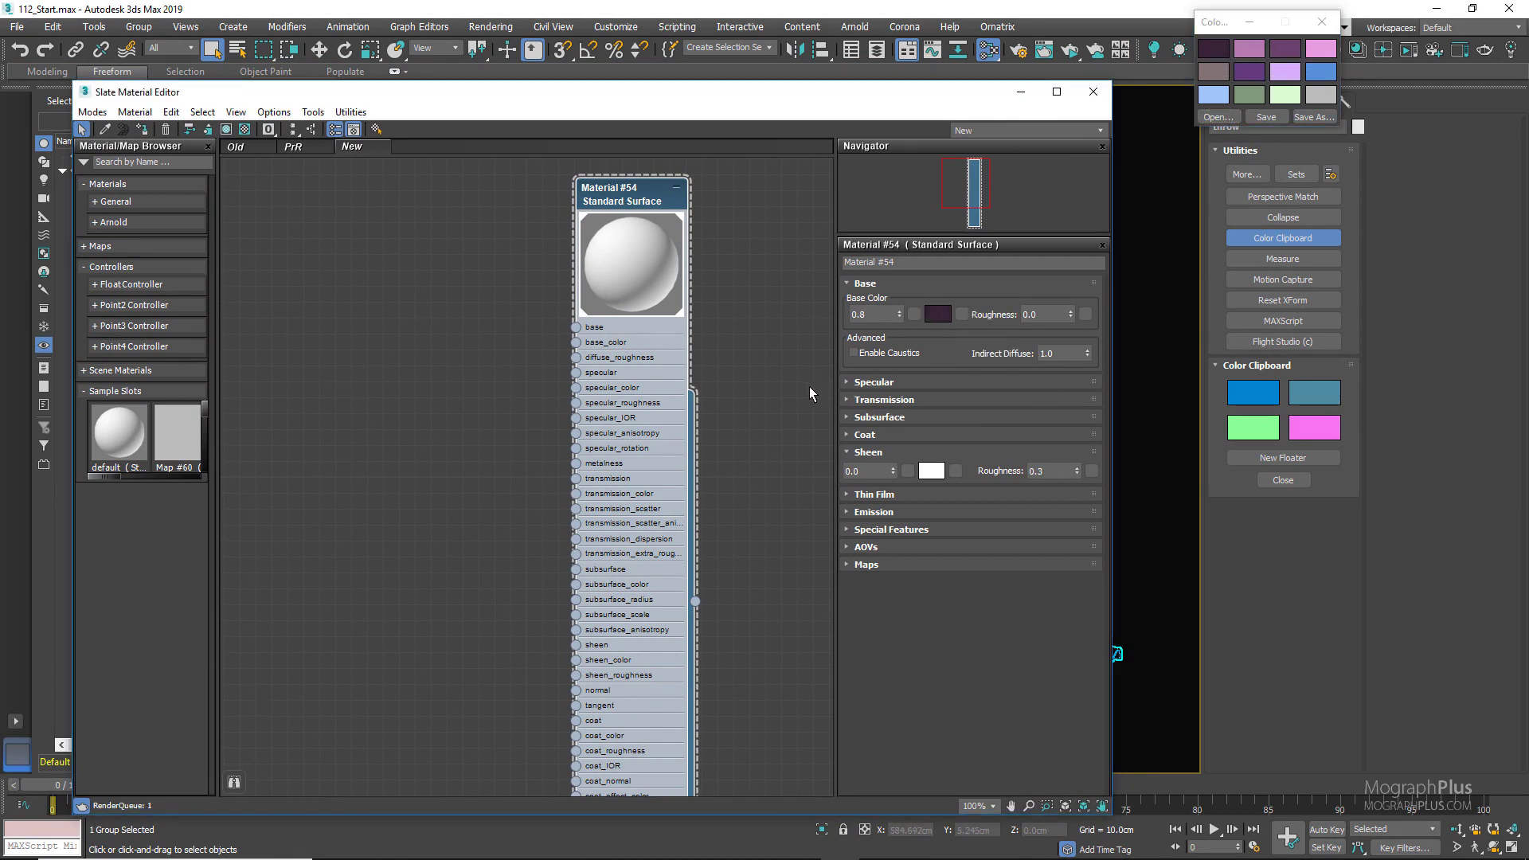
Start an ActiveShade render of the throw and arrange its window beside the material parameters
left_click_drag(858, 93, 765, 91)
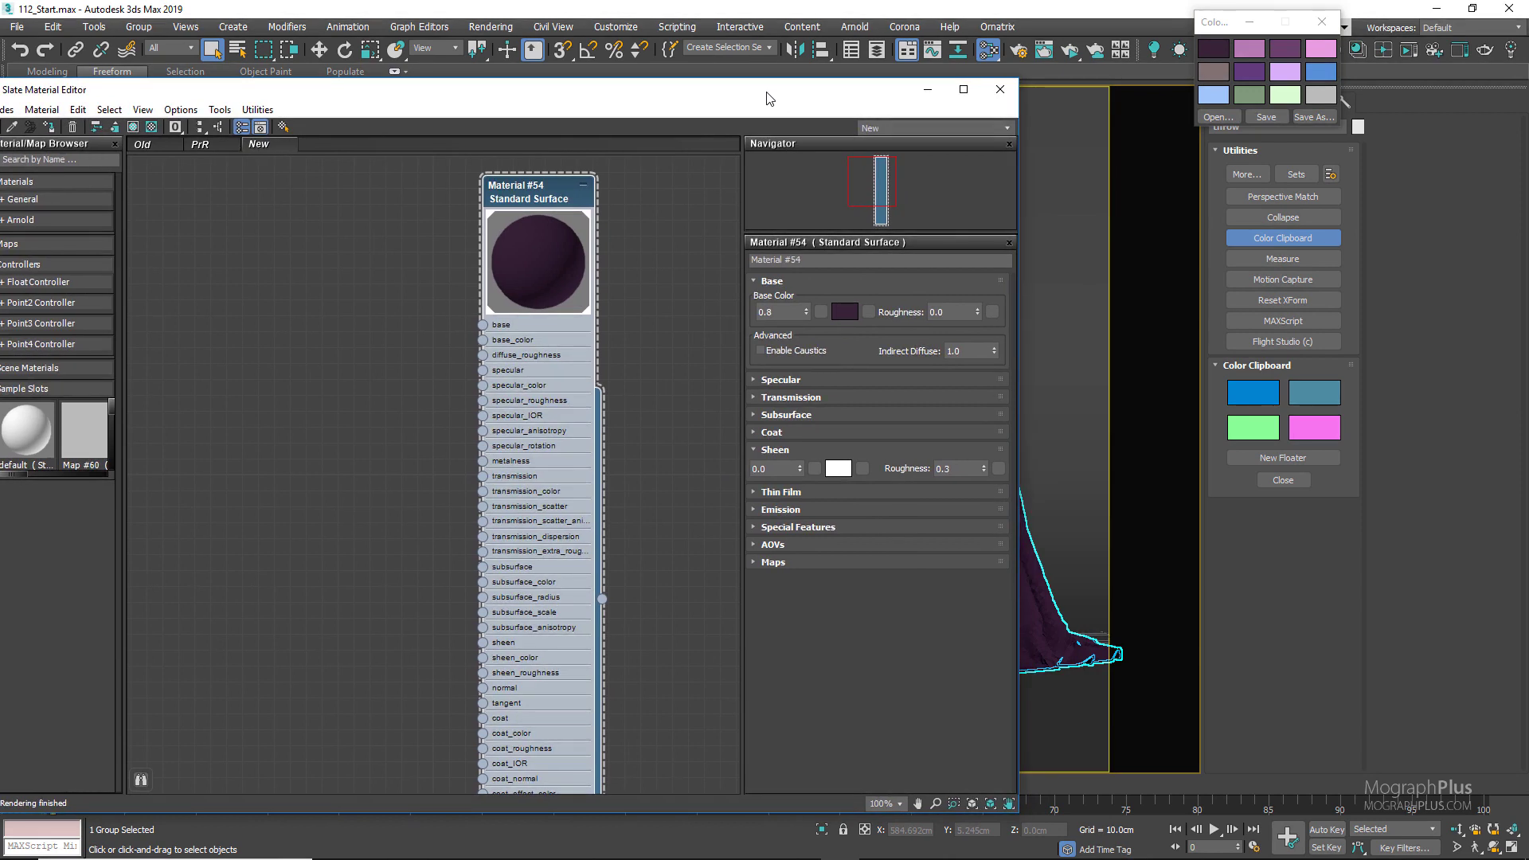
left_click(1070, 50)
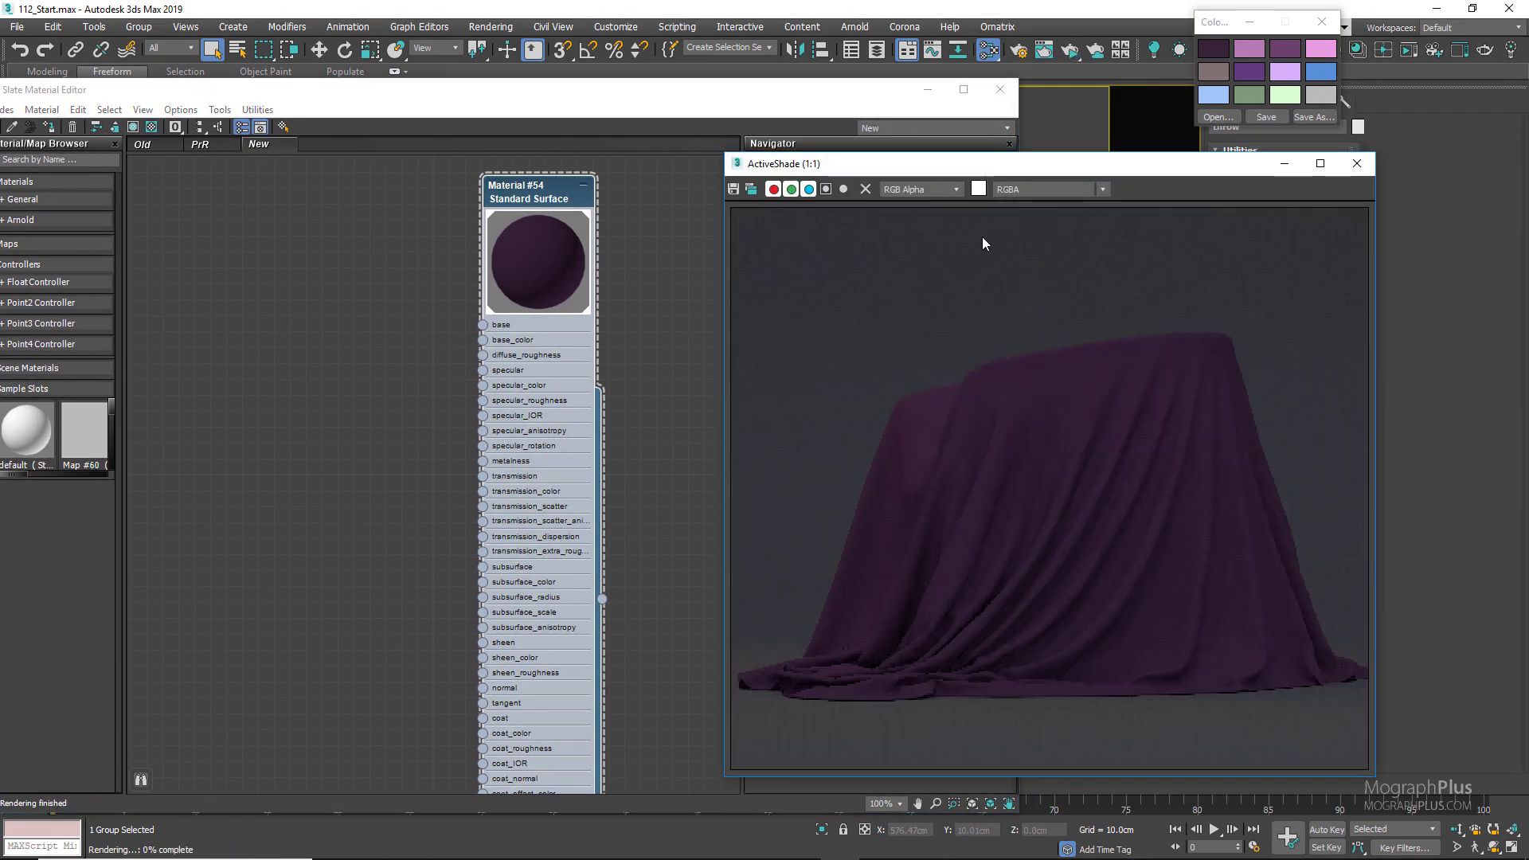
left_click_drag(973, 164, 1116, 162)
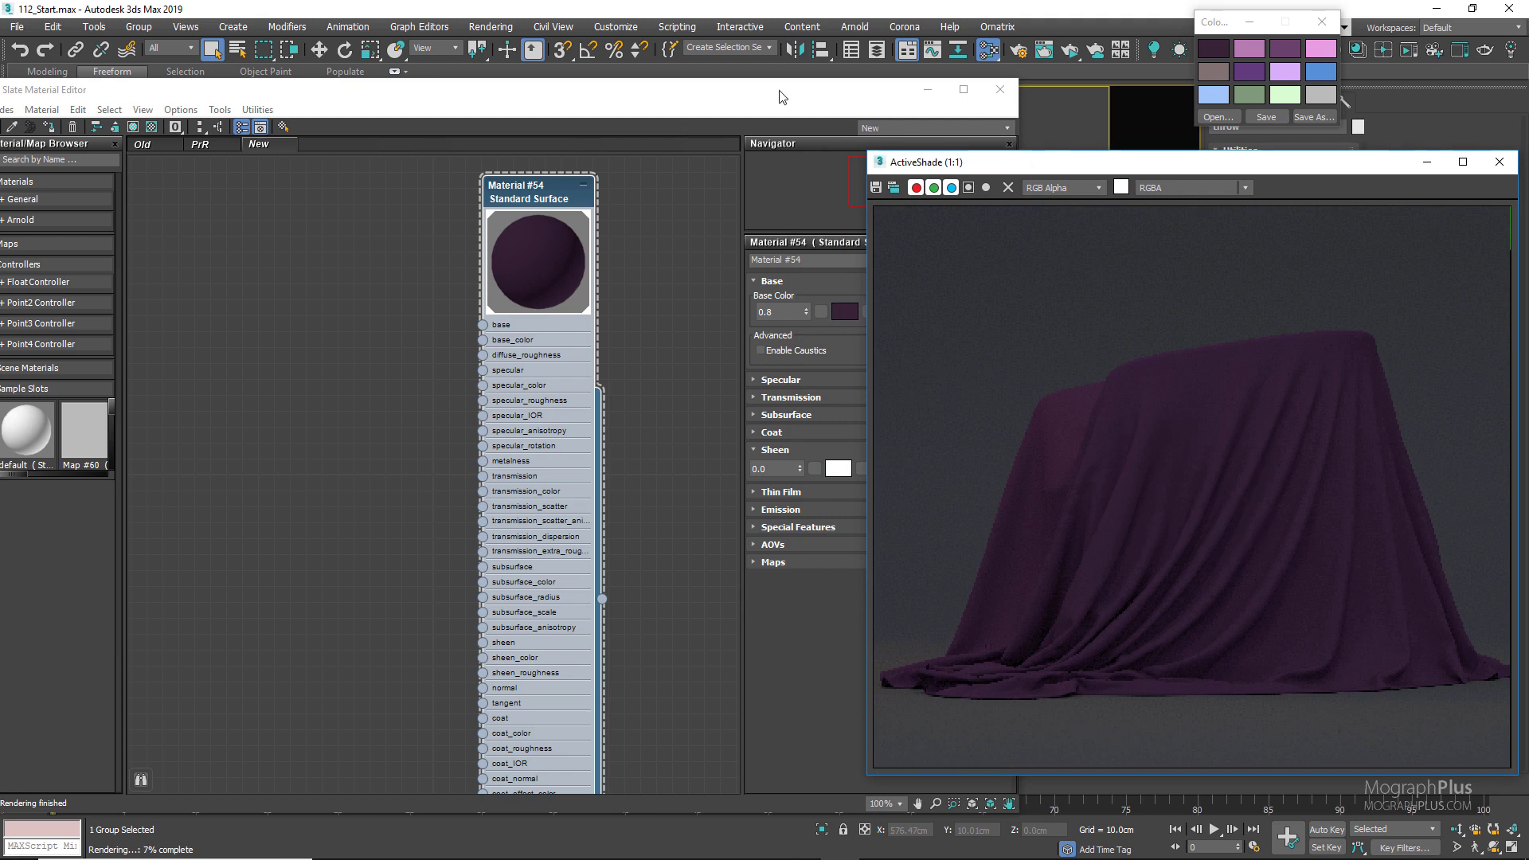
left_click_drag(779, 97, 625, 95)
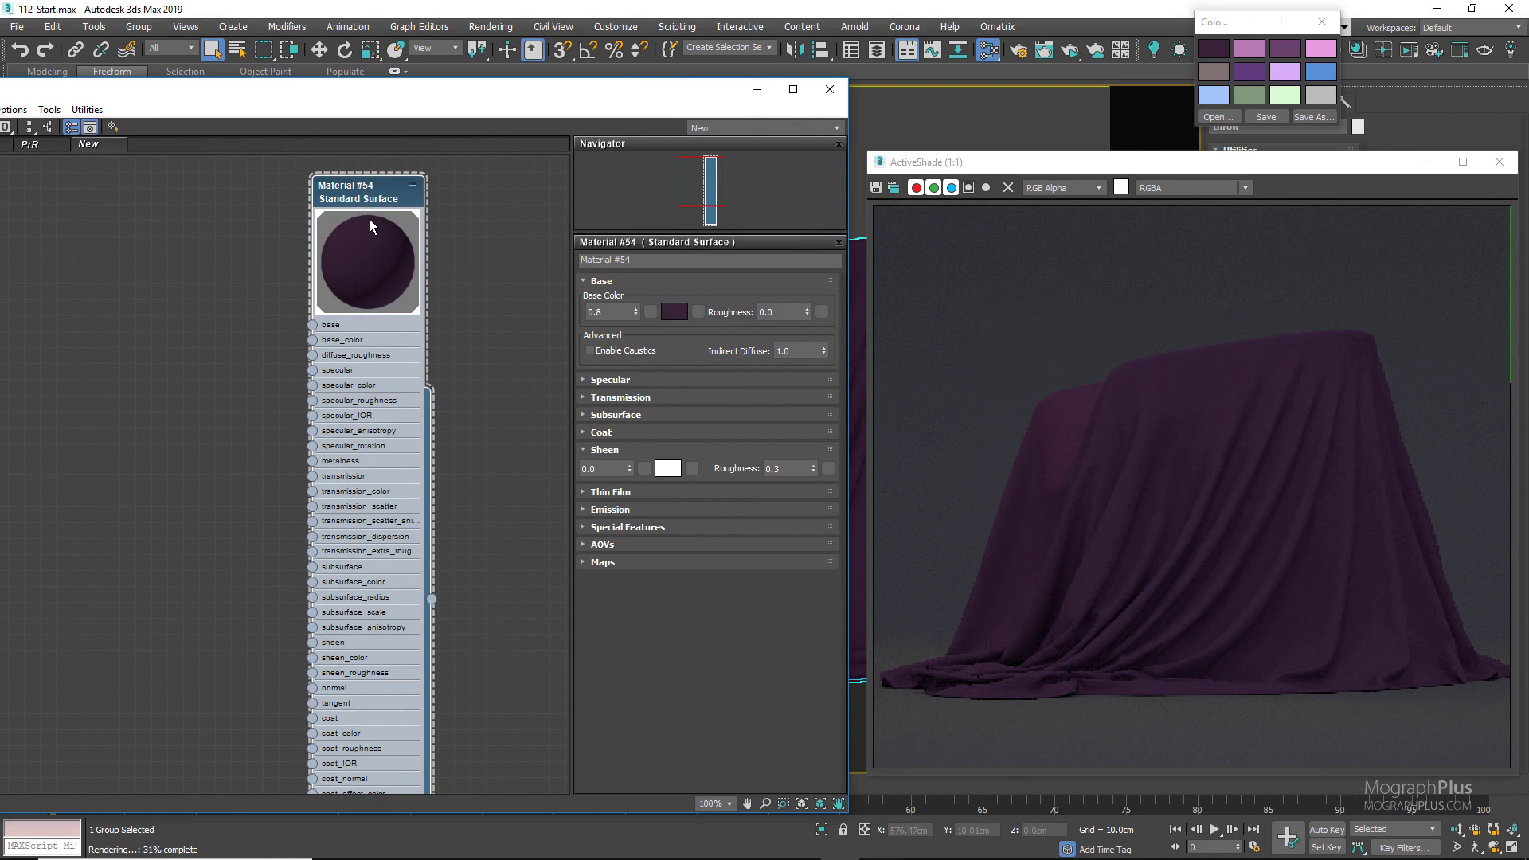
Set the material's sheen weight to 0.3 and inspect the fabric folds up close in the ActiveShade render
double_click(620, 473)
type("0.3")
key("Return")
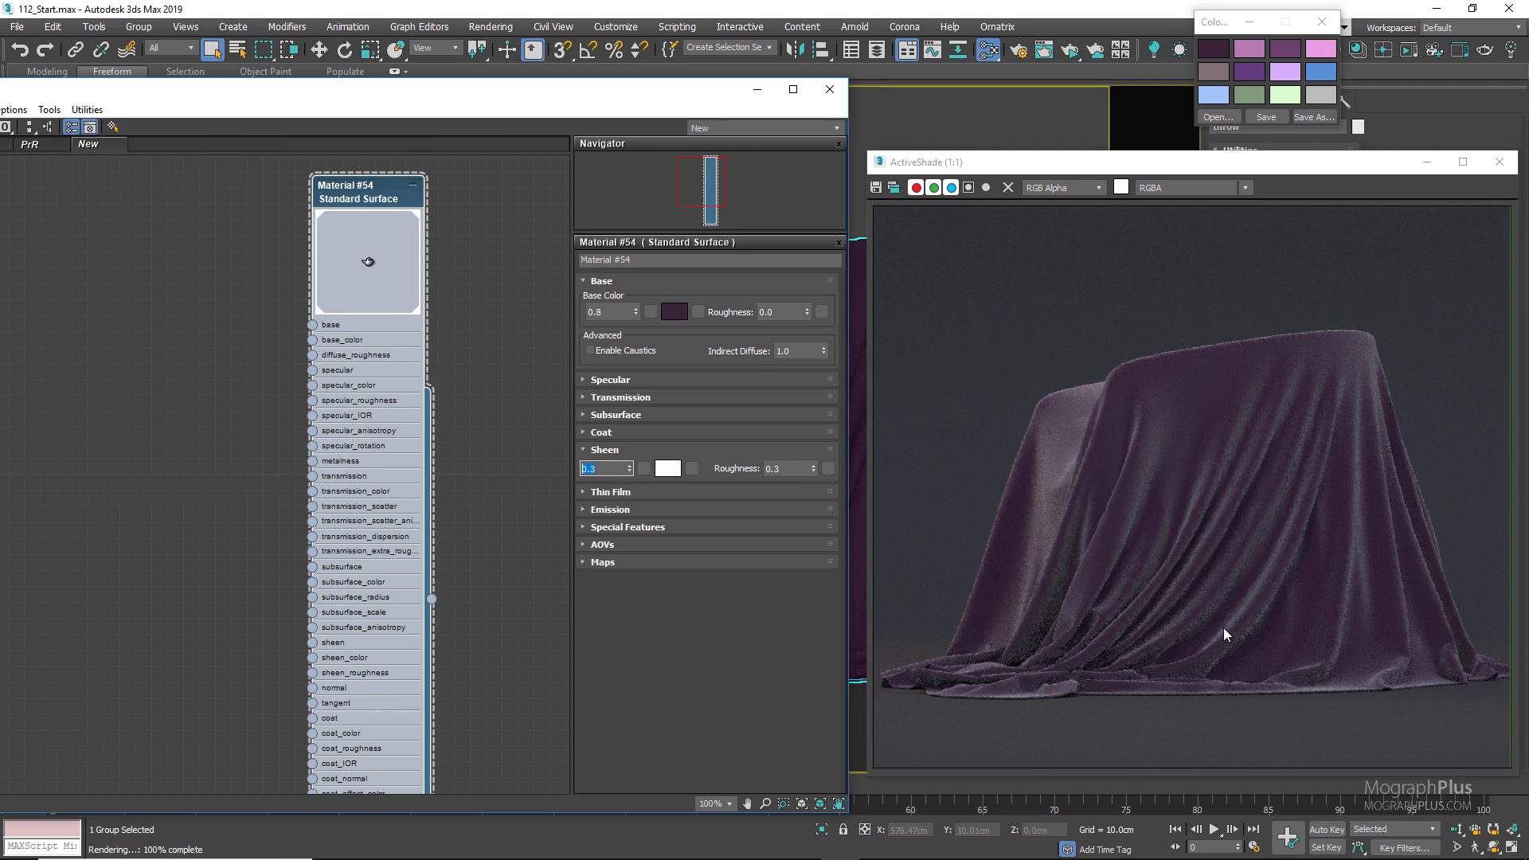
scroll(1250, 679, "up", 1)
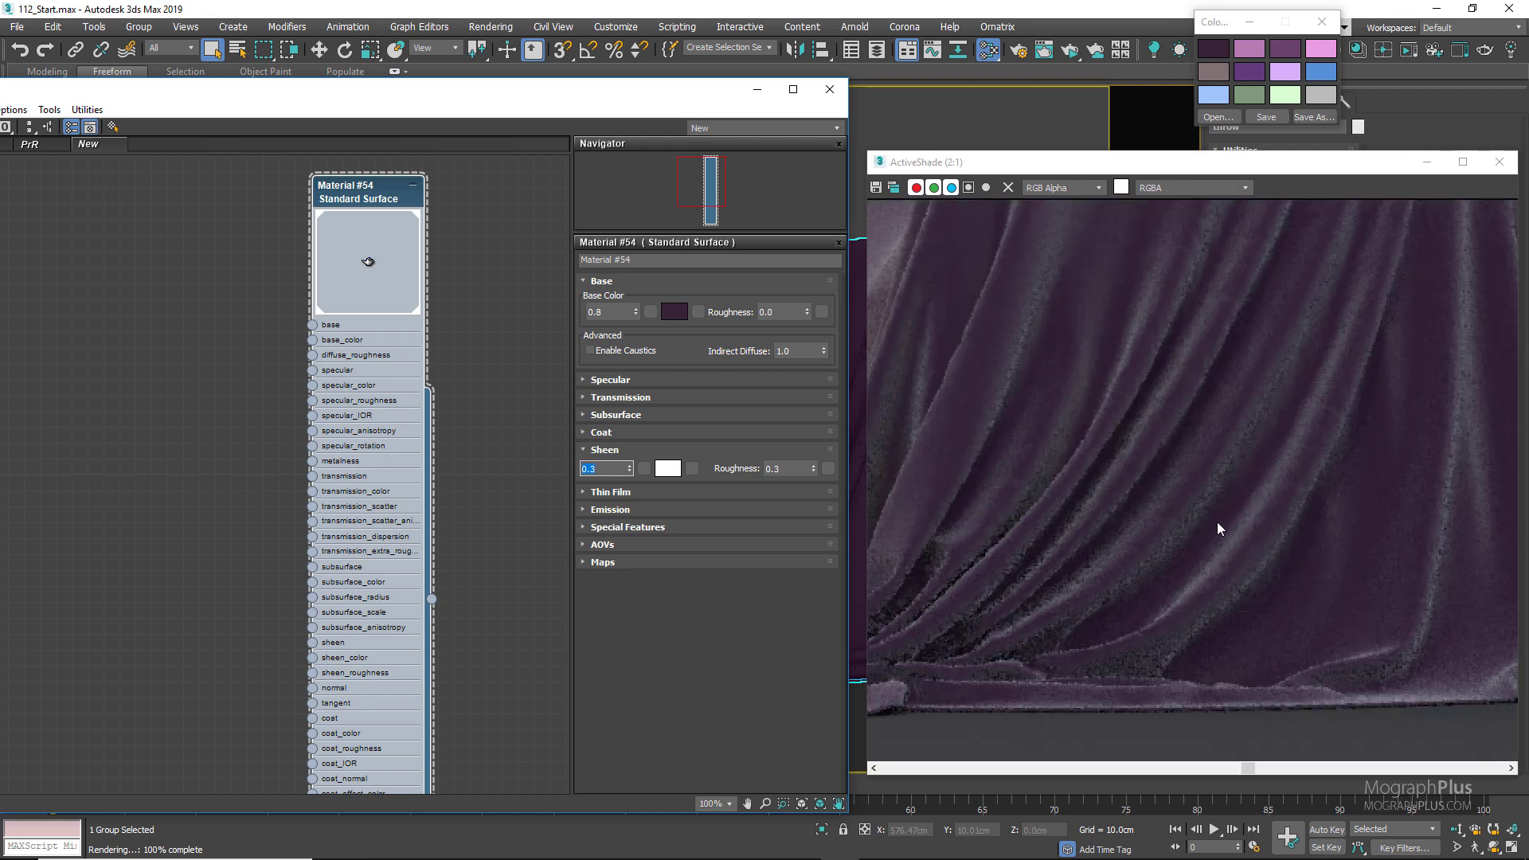
scroll(1217, 527, "down", 1)
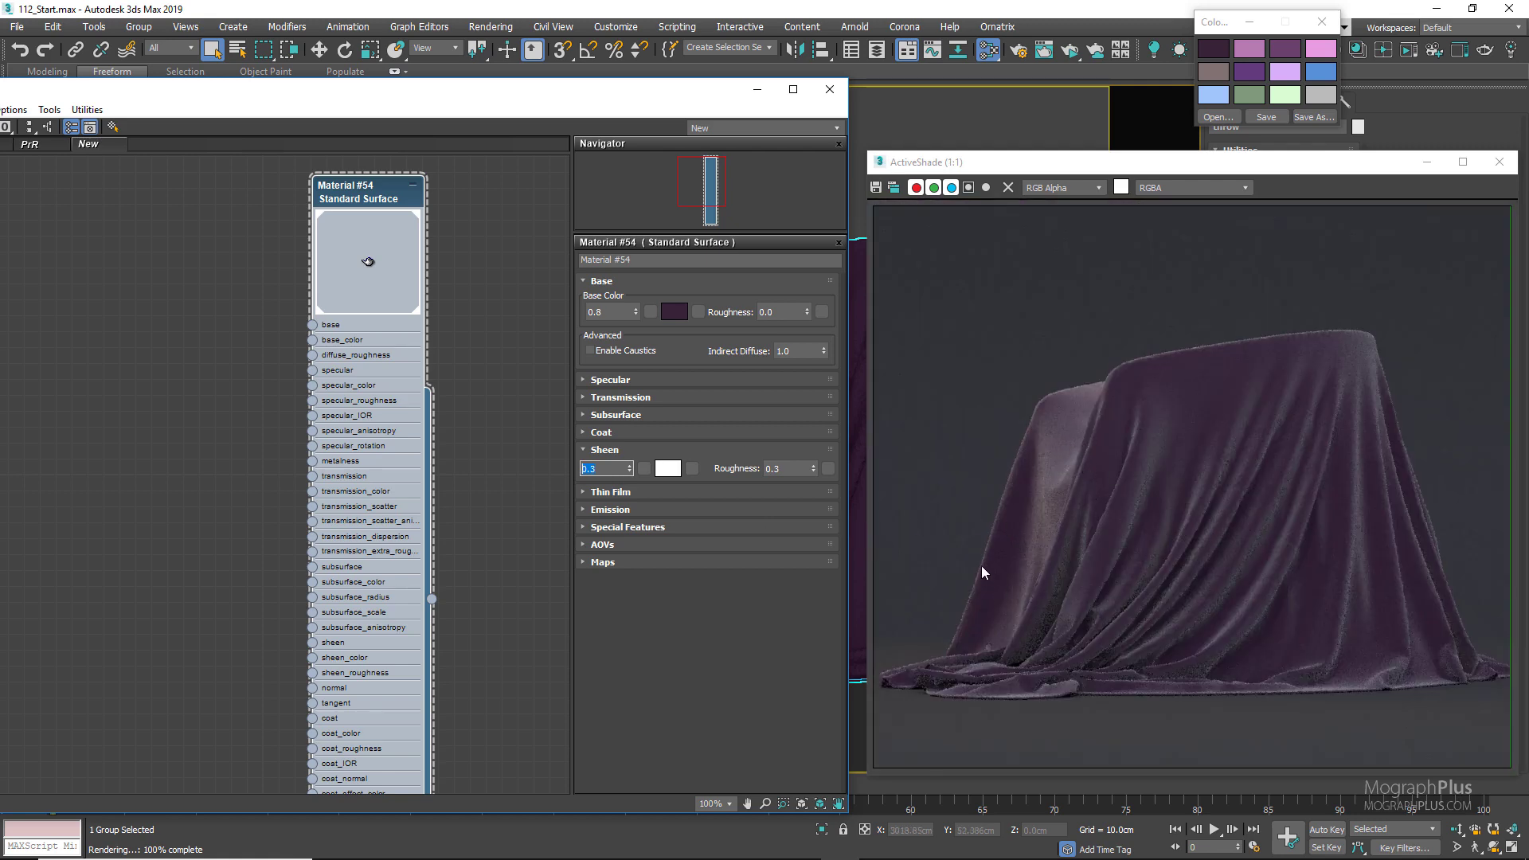
Examine the sheen along the throw's folds up close in the ActiveShade render and return to the full view
scroll(982, 565, "up", 1)
scroll(1036, 556, "up", 1)
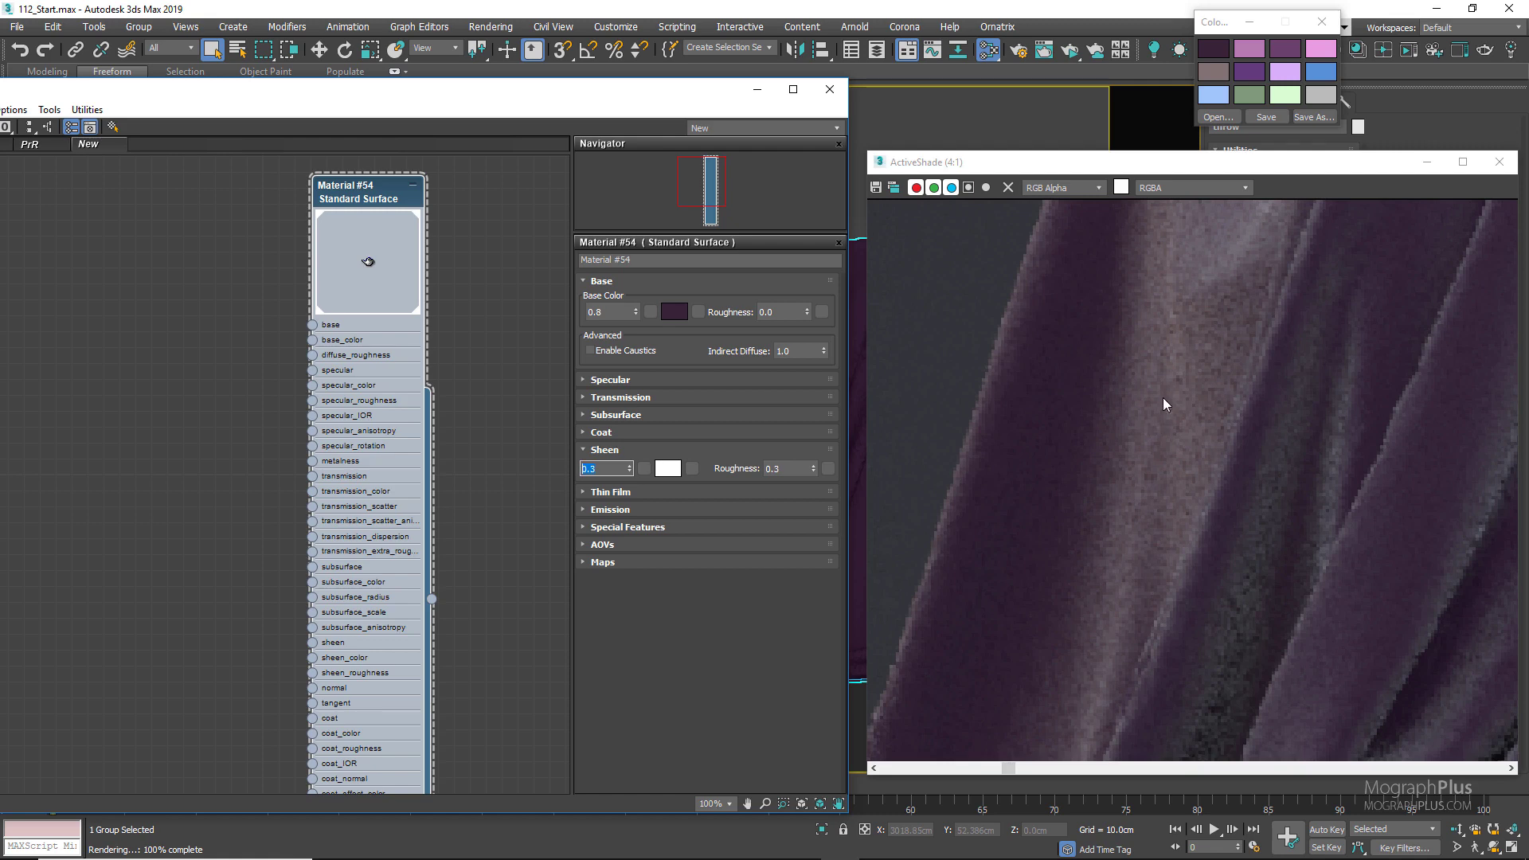
scroll(1144, 463, "down", 1)
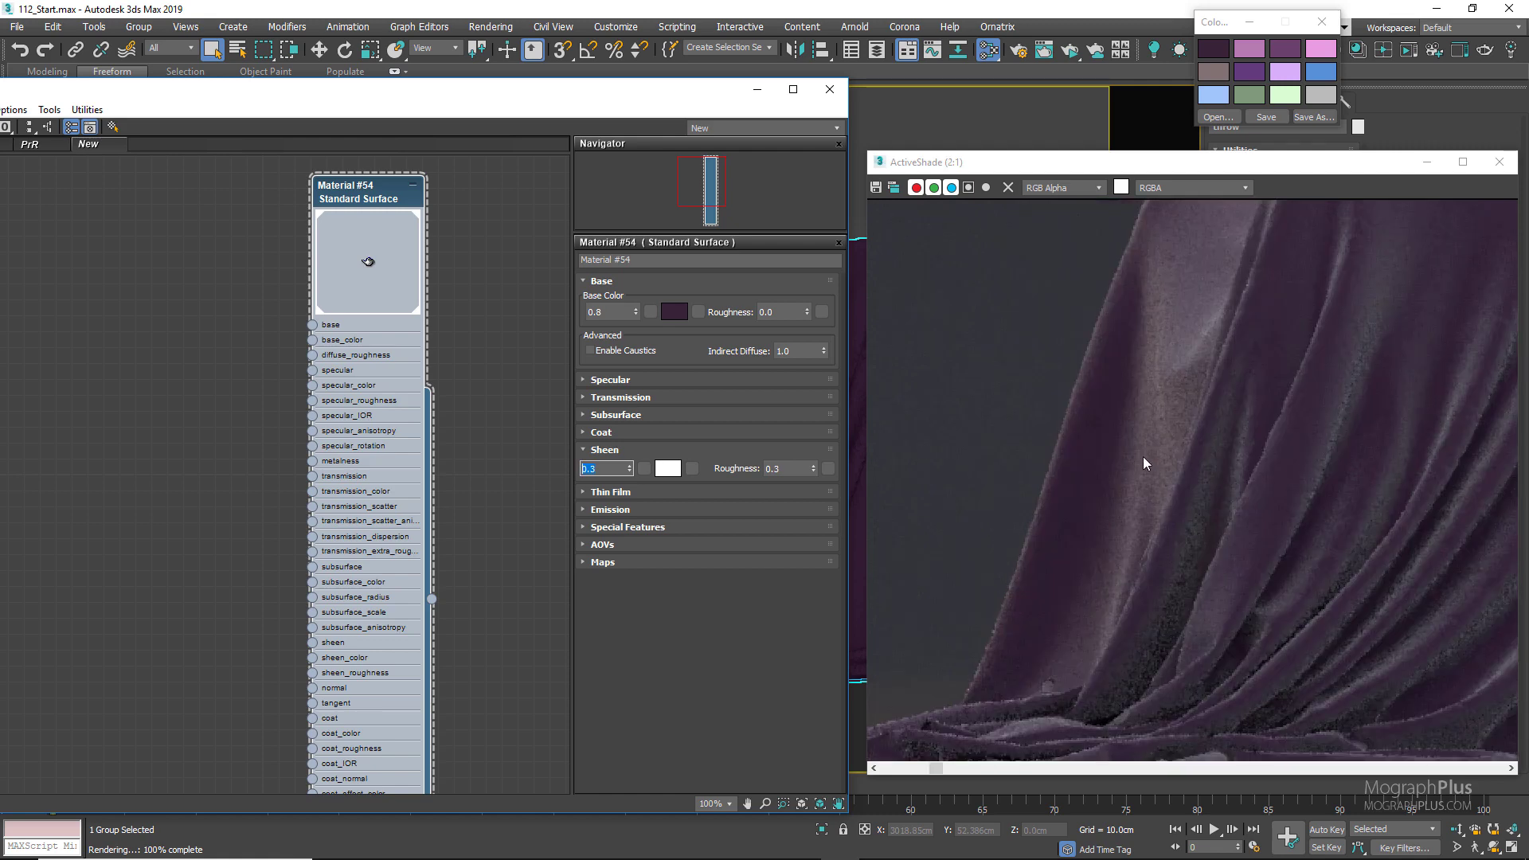
scroll(1144, 463, "down", 1)
scroll(1079, 523, "up", 1)
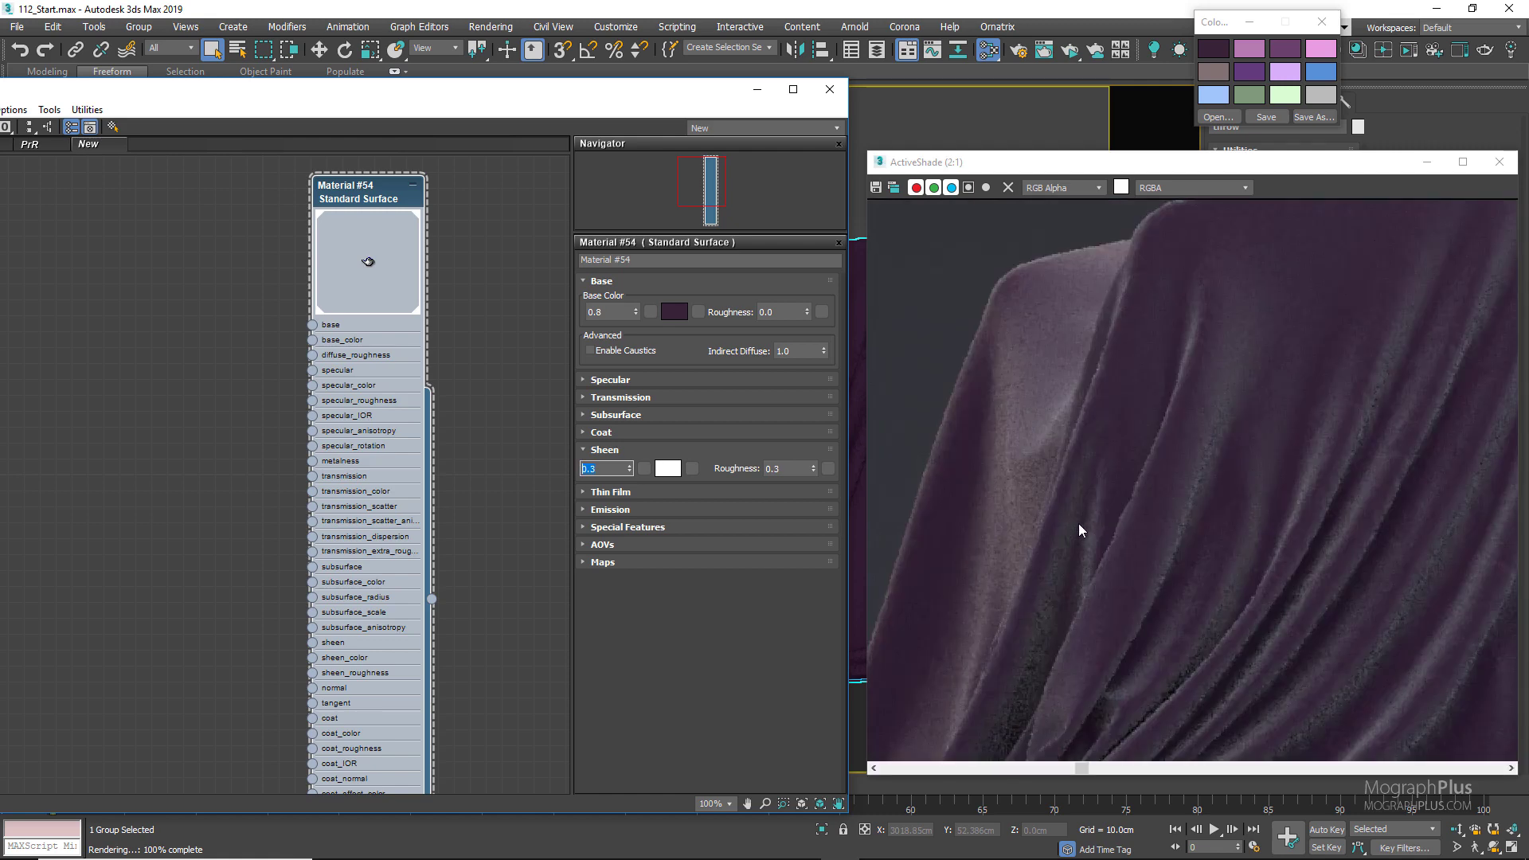
scroll(1078, 523, "down", 1)
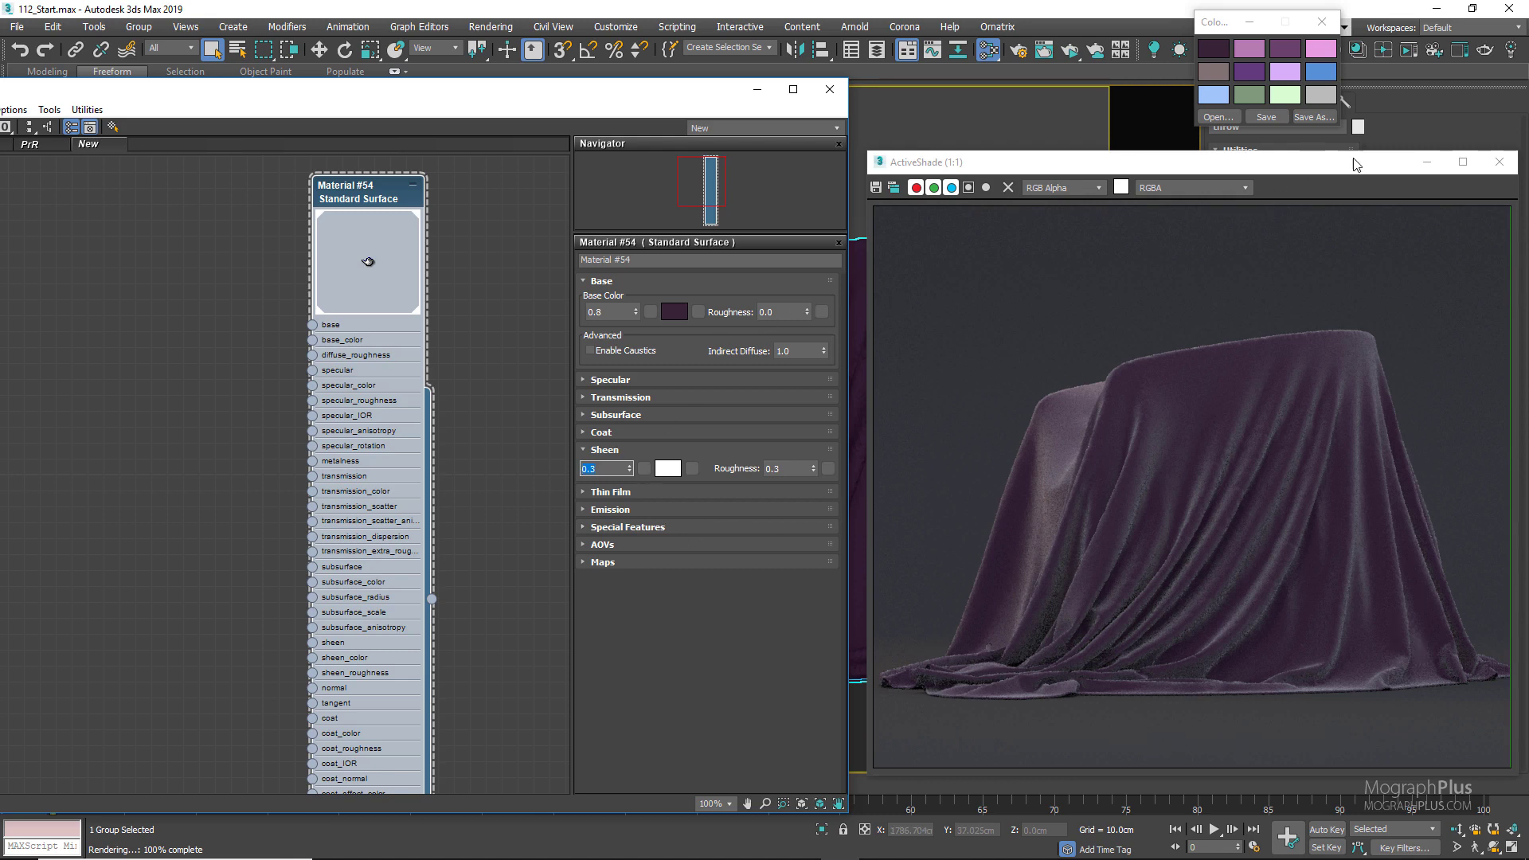
Close the ActiveShade render and refresh the velvet material's preview, keeping the color clipboard floater within reach
left_click(1499, 164)
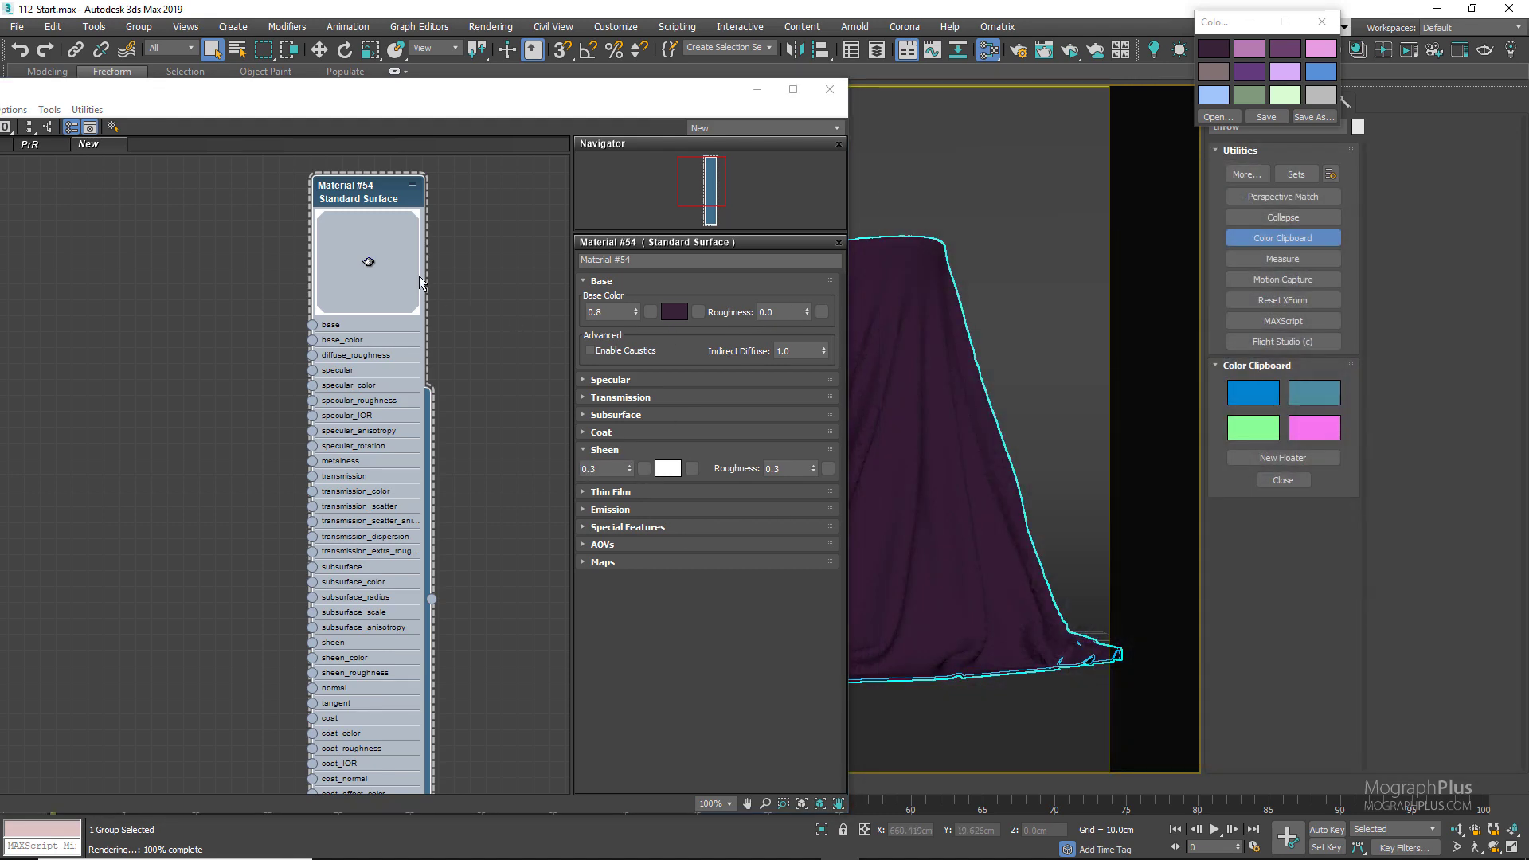
right_click(368, 265)
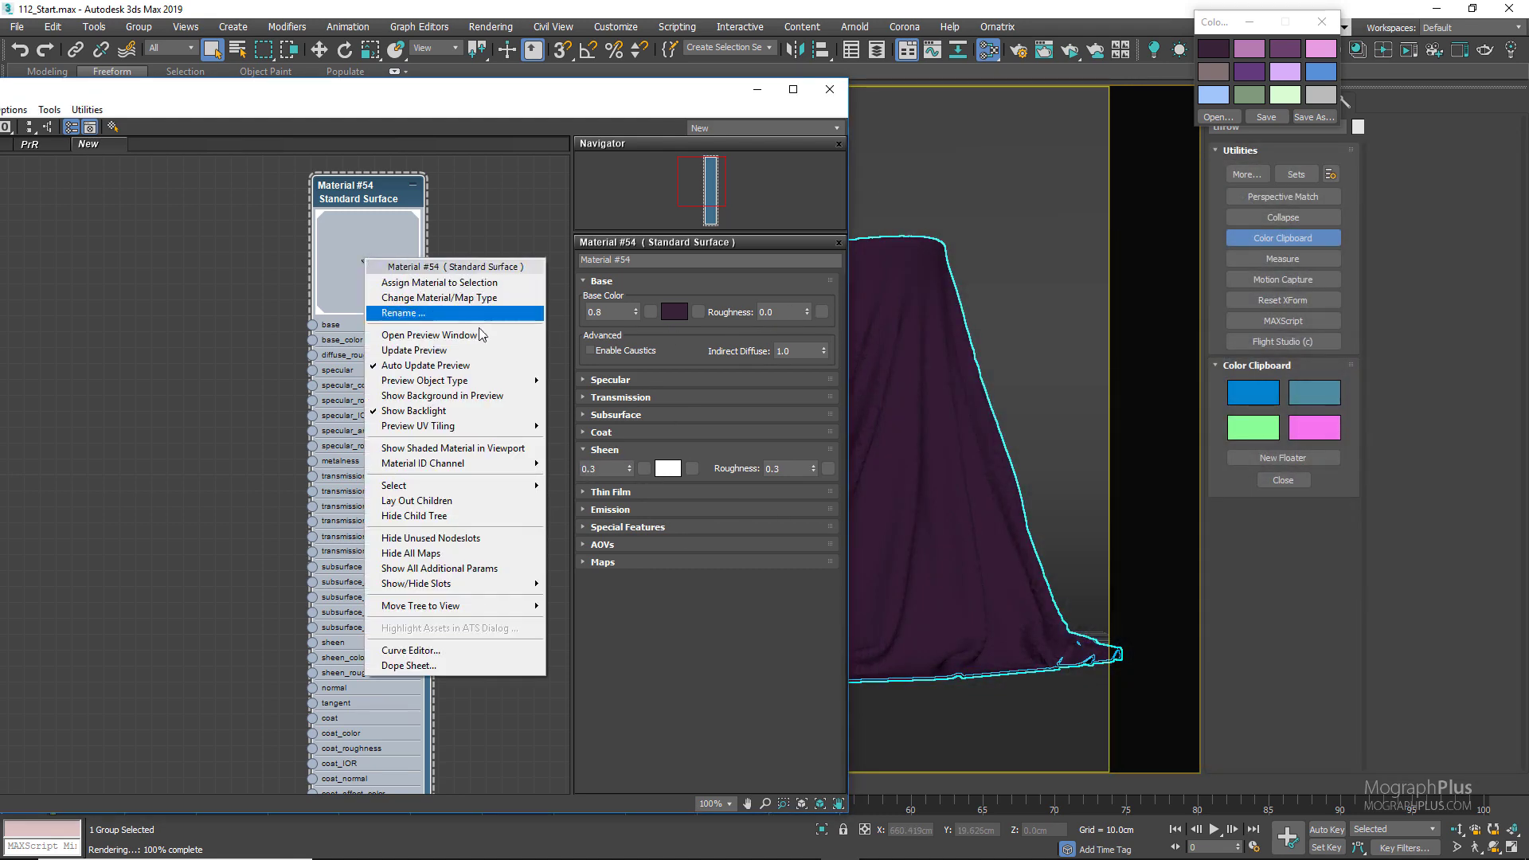
left_click(399, 349)
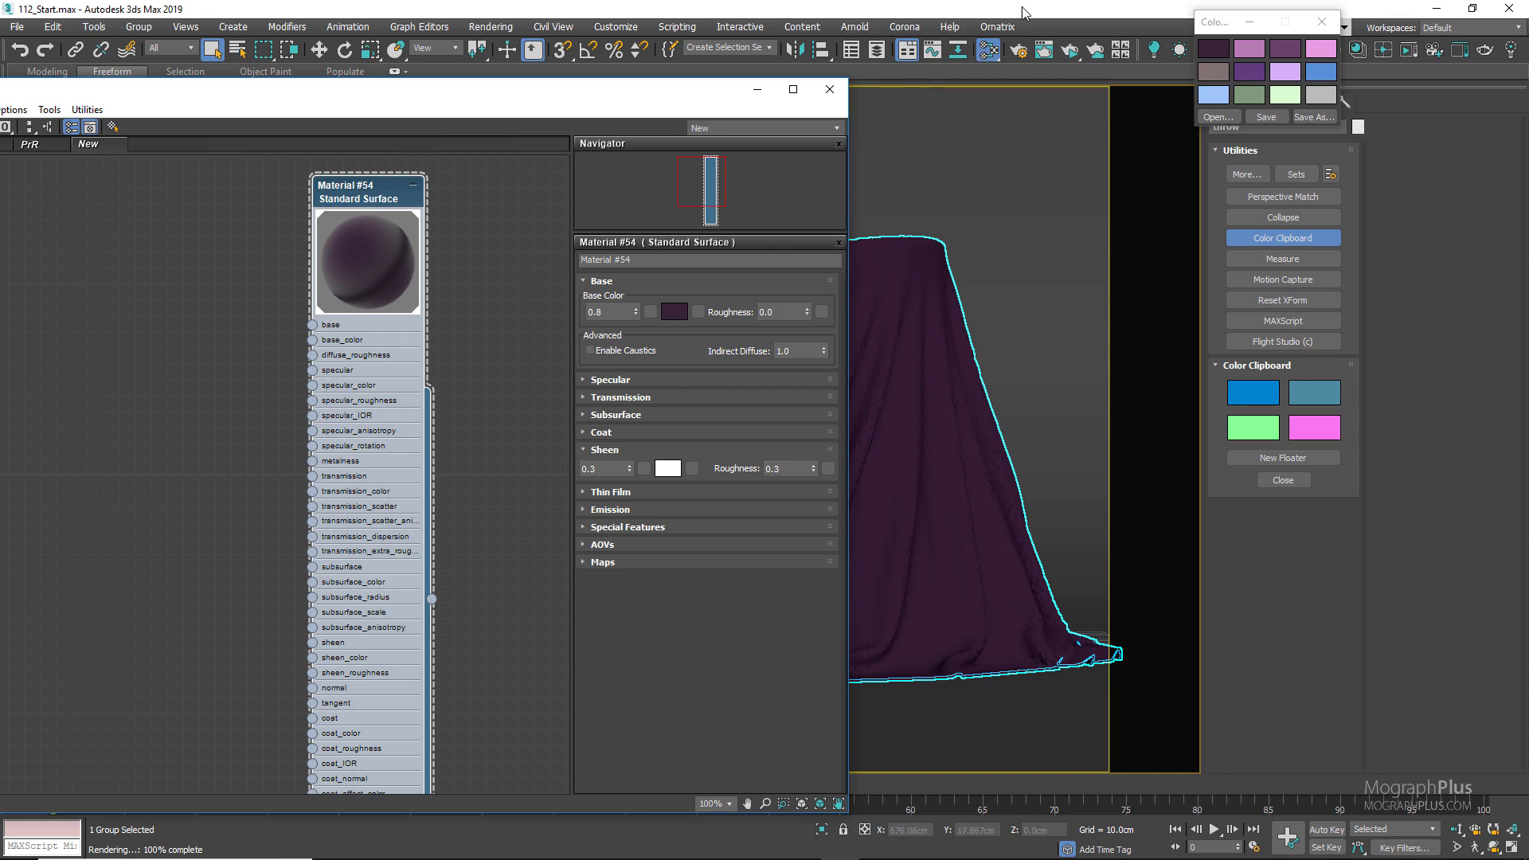
left_click_drag(1216, 26, 1066, 32)
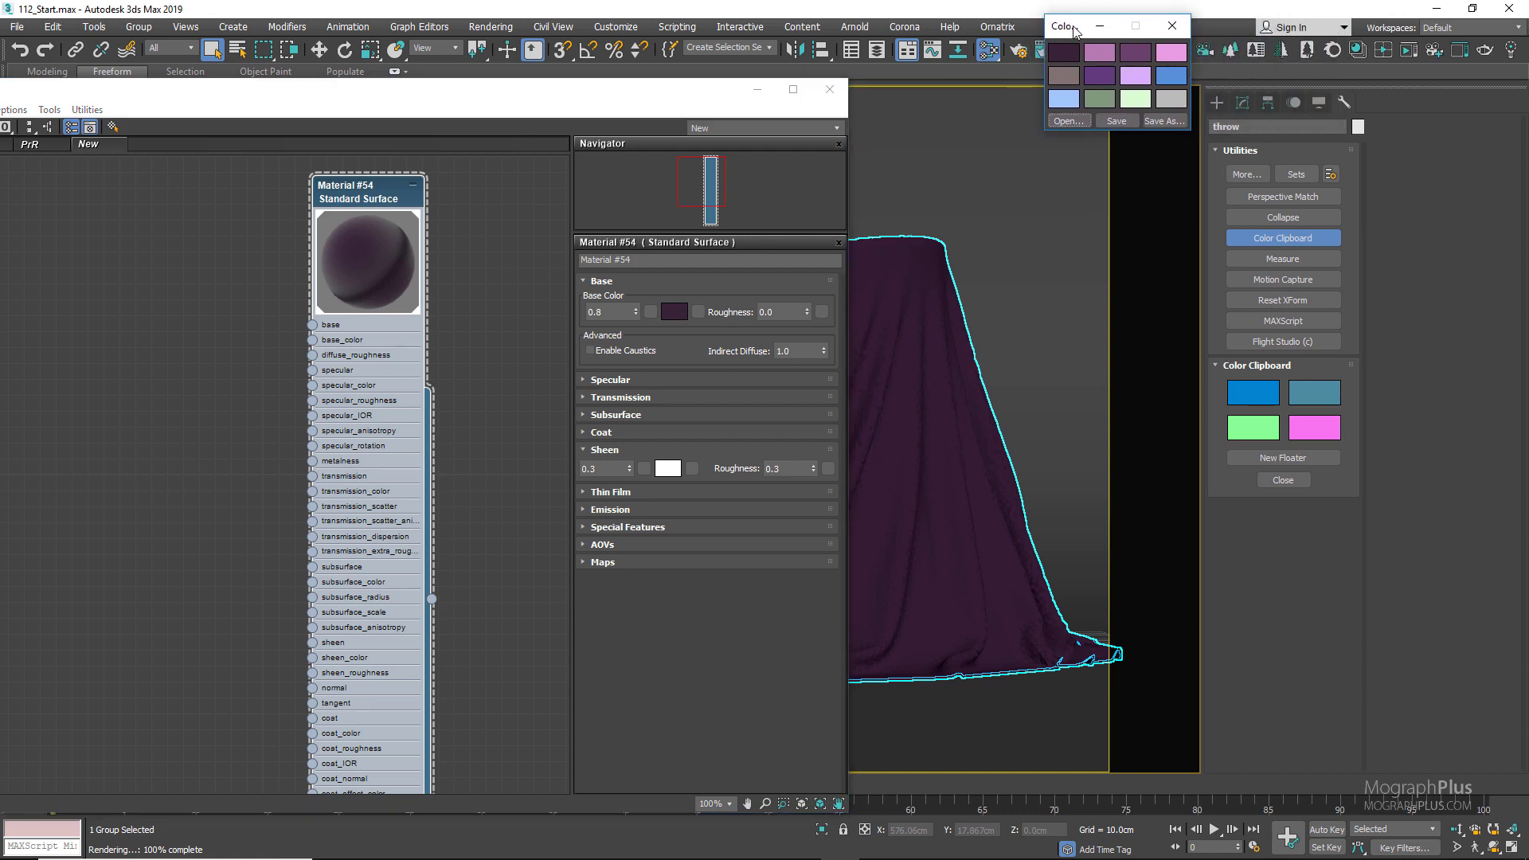
Try sheen roughness values of 0.8 and 0.15 to compare them on the material's preview sphere
left_click(788, 471)
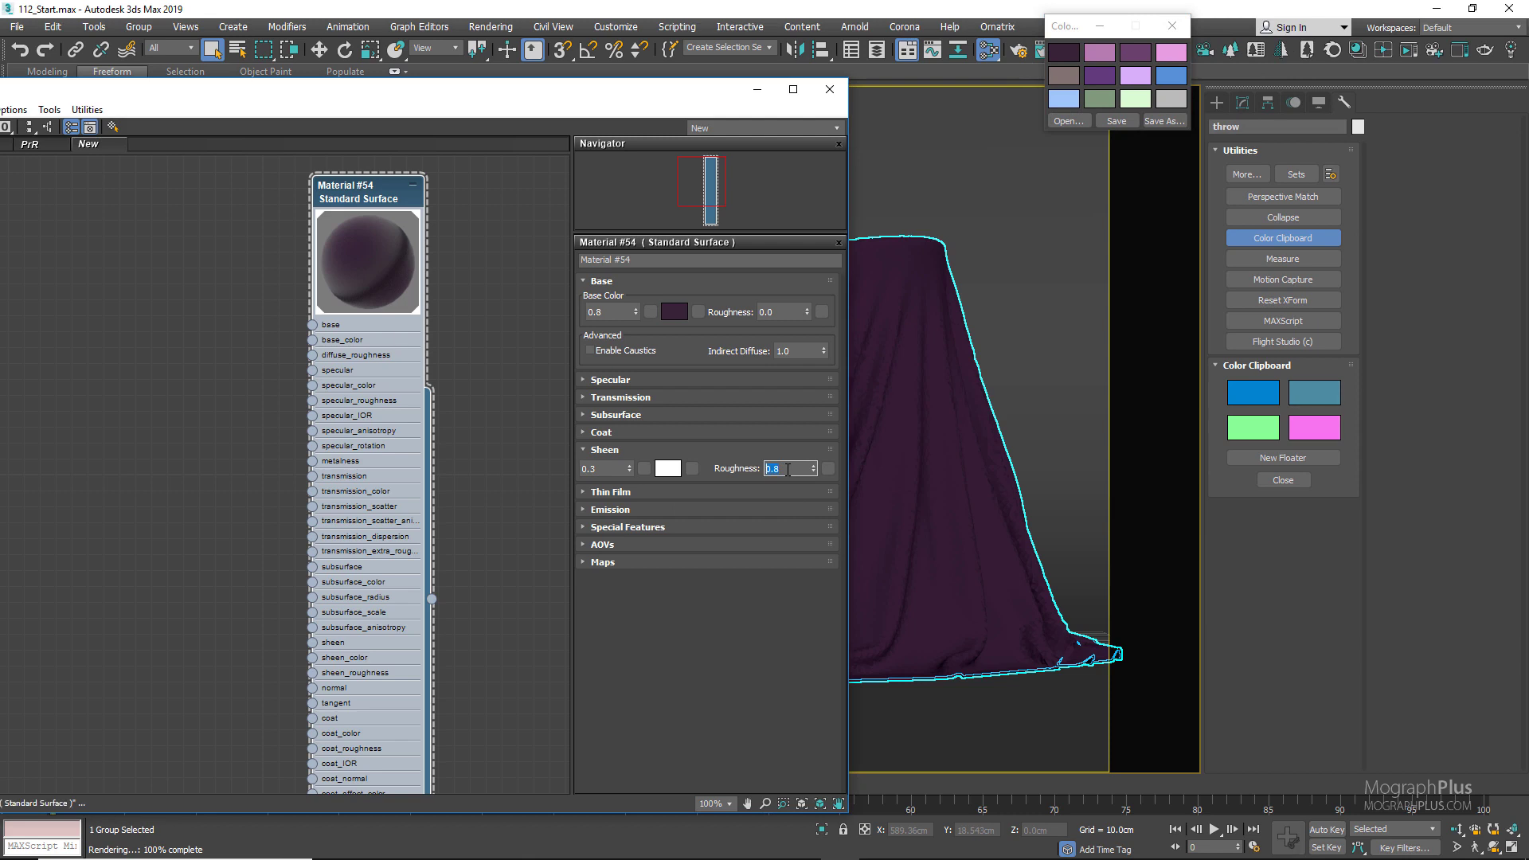
key("Return")
type(".")
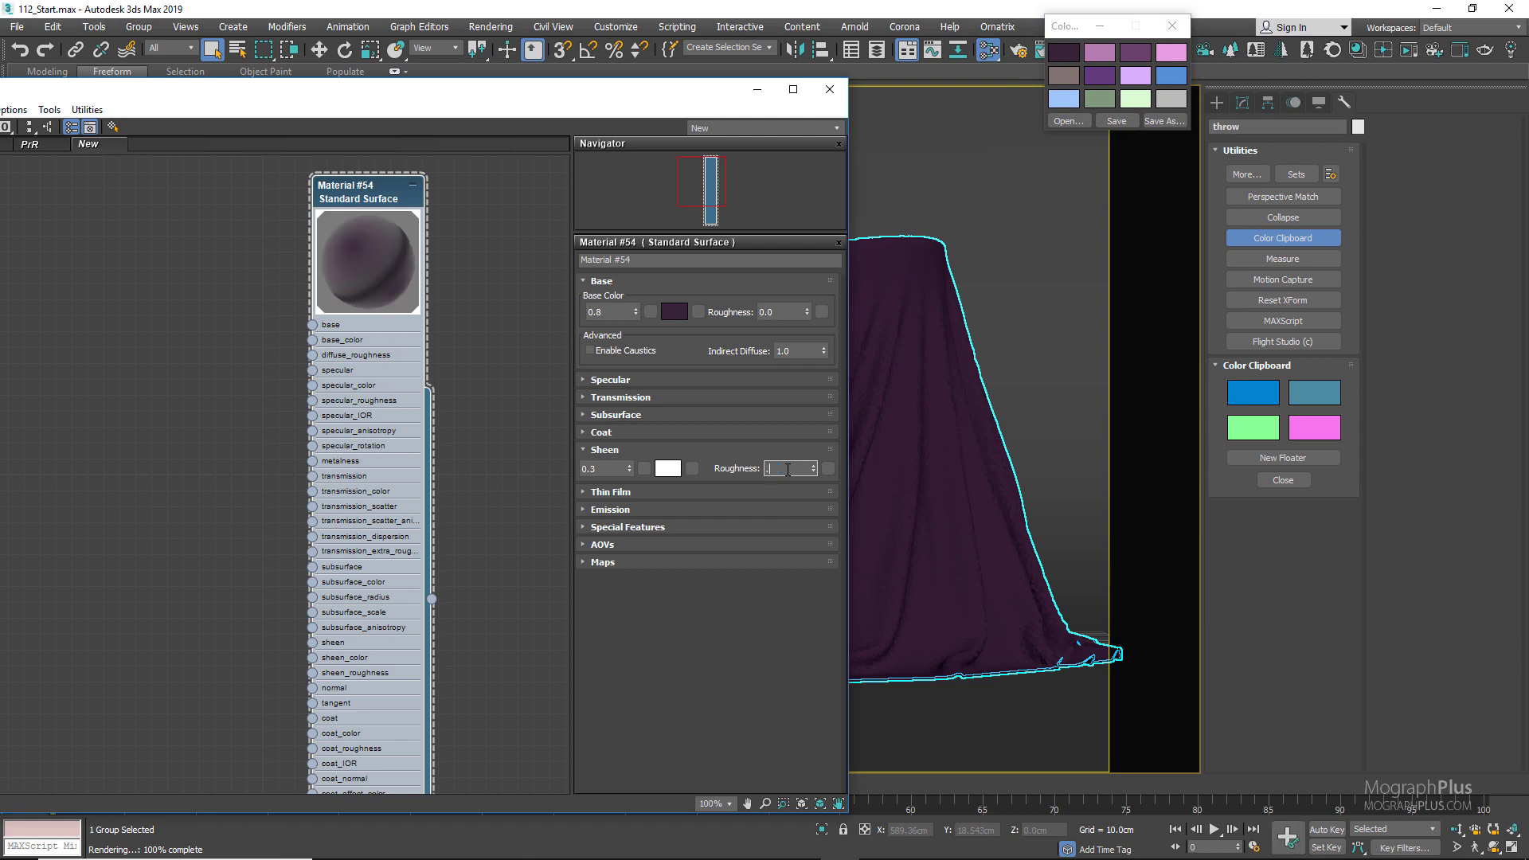
type("15")
key("Return")
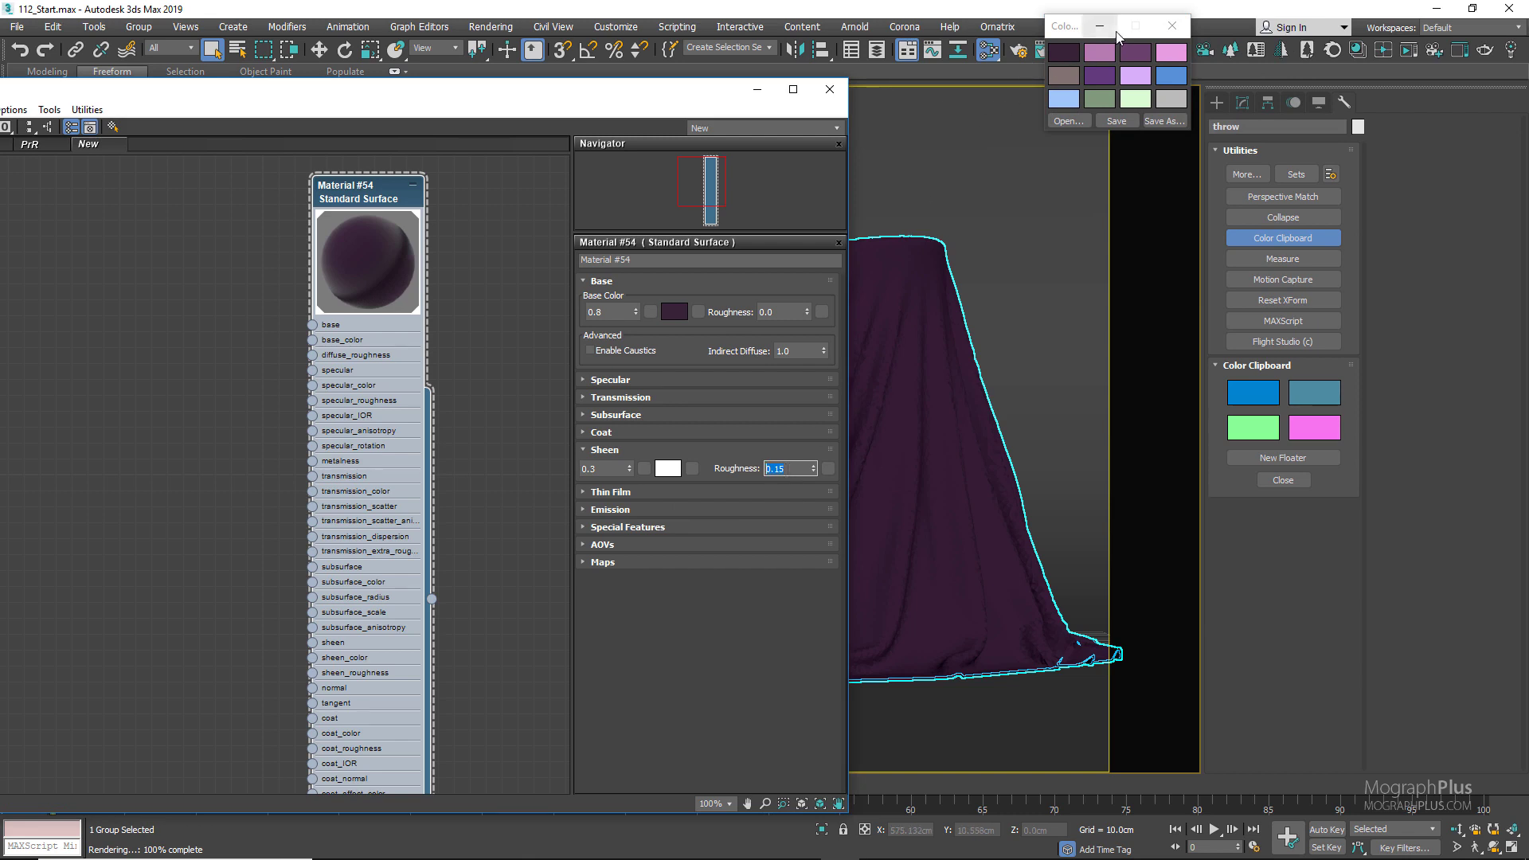
Restart the ActiveShade render of the throw and set the material's sheen roughness to 0.1
left_click_drag(1107, 26, 1090, 93)
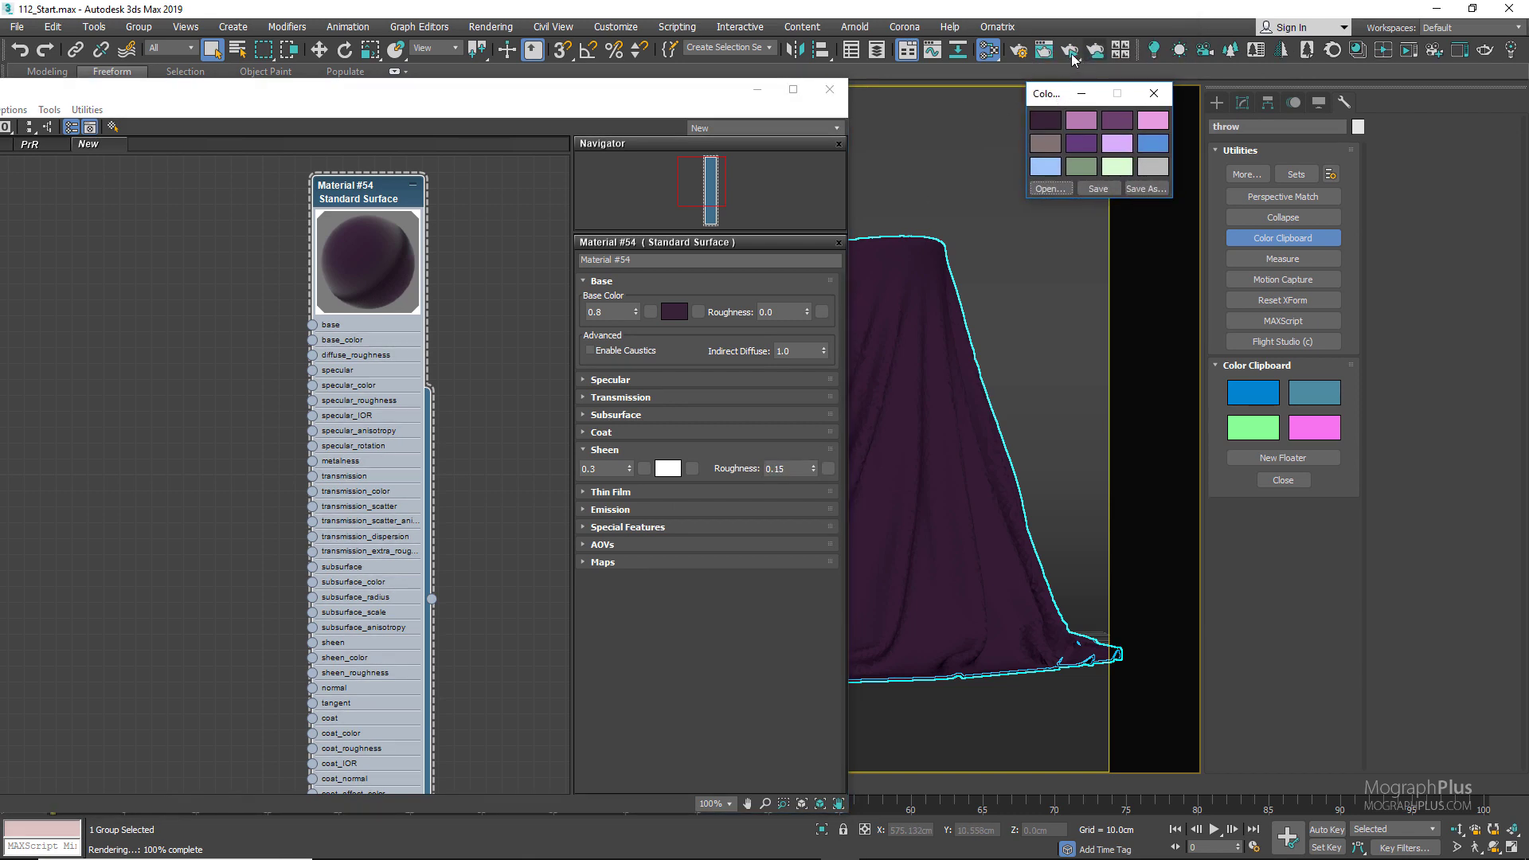
left_click(1072, 51)
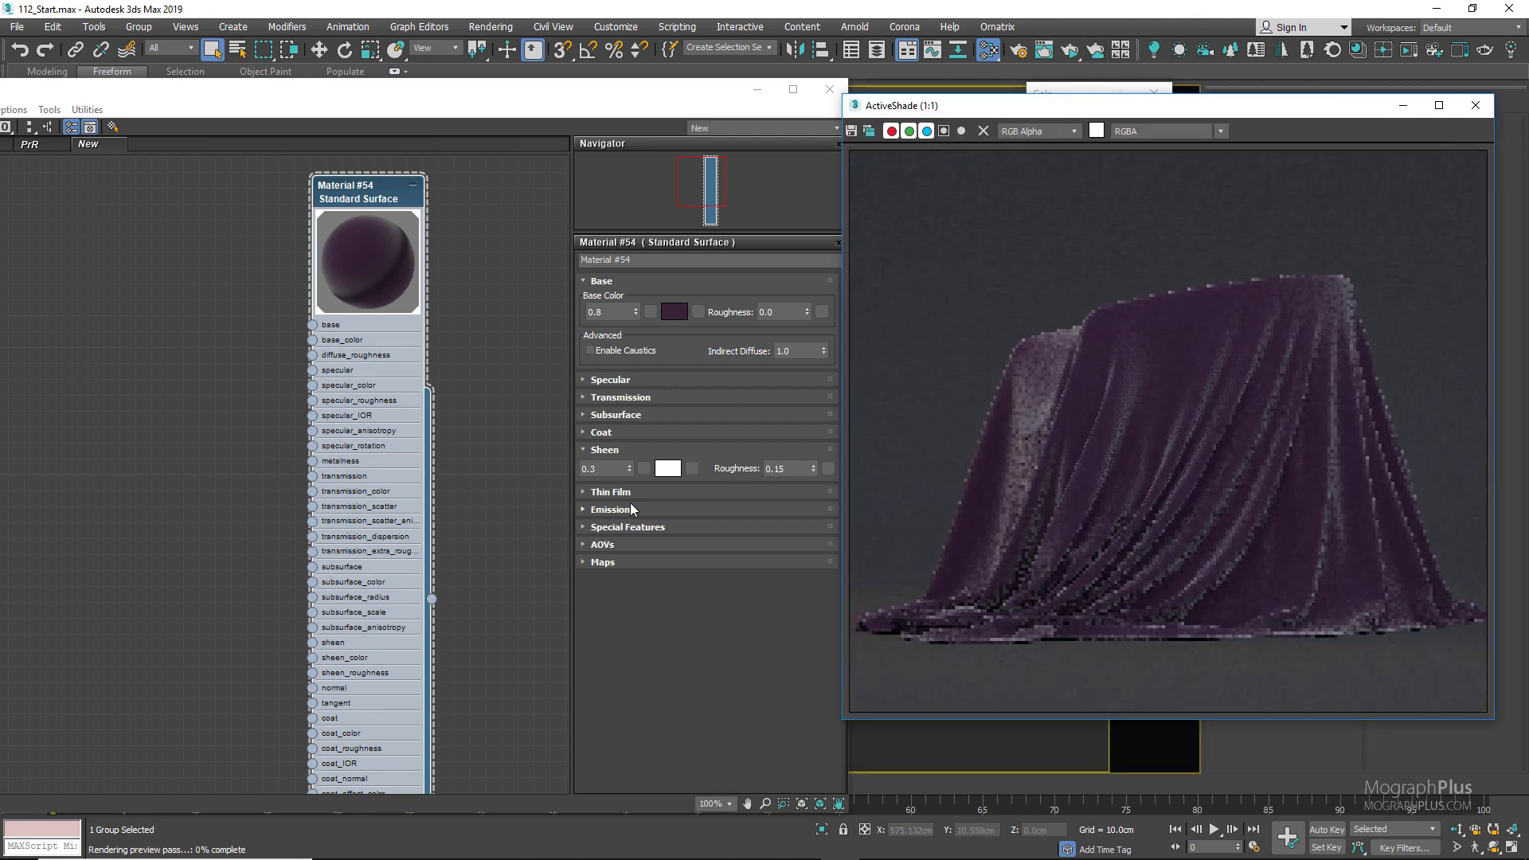
left_click(806, 468)
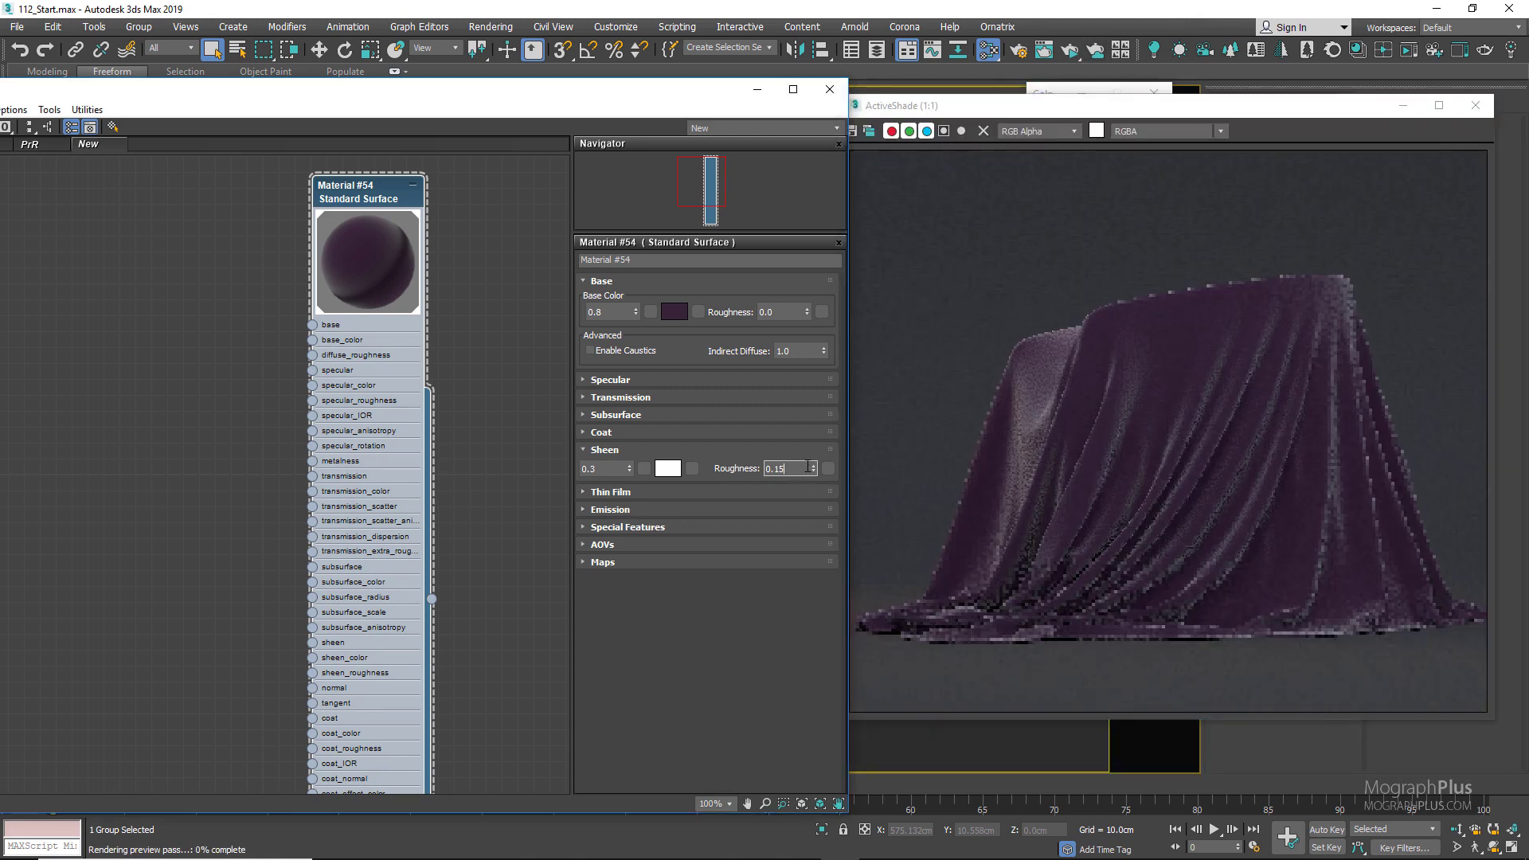
key("BackSpace")
key("Return")
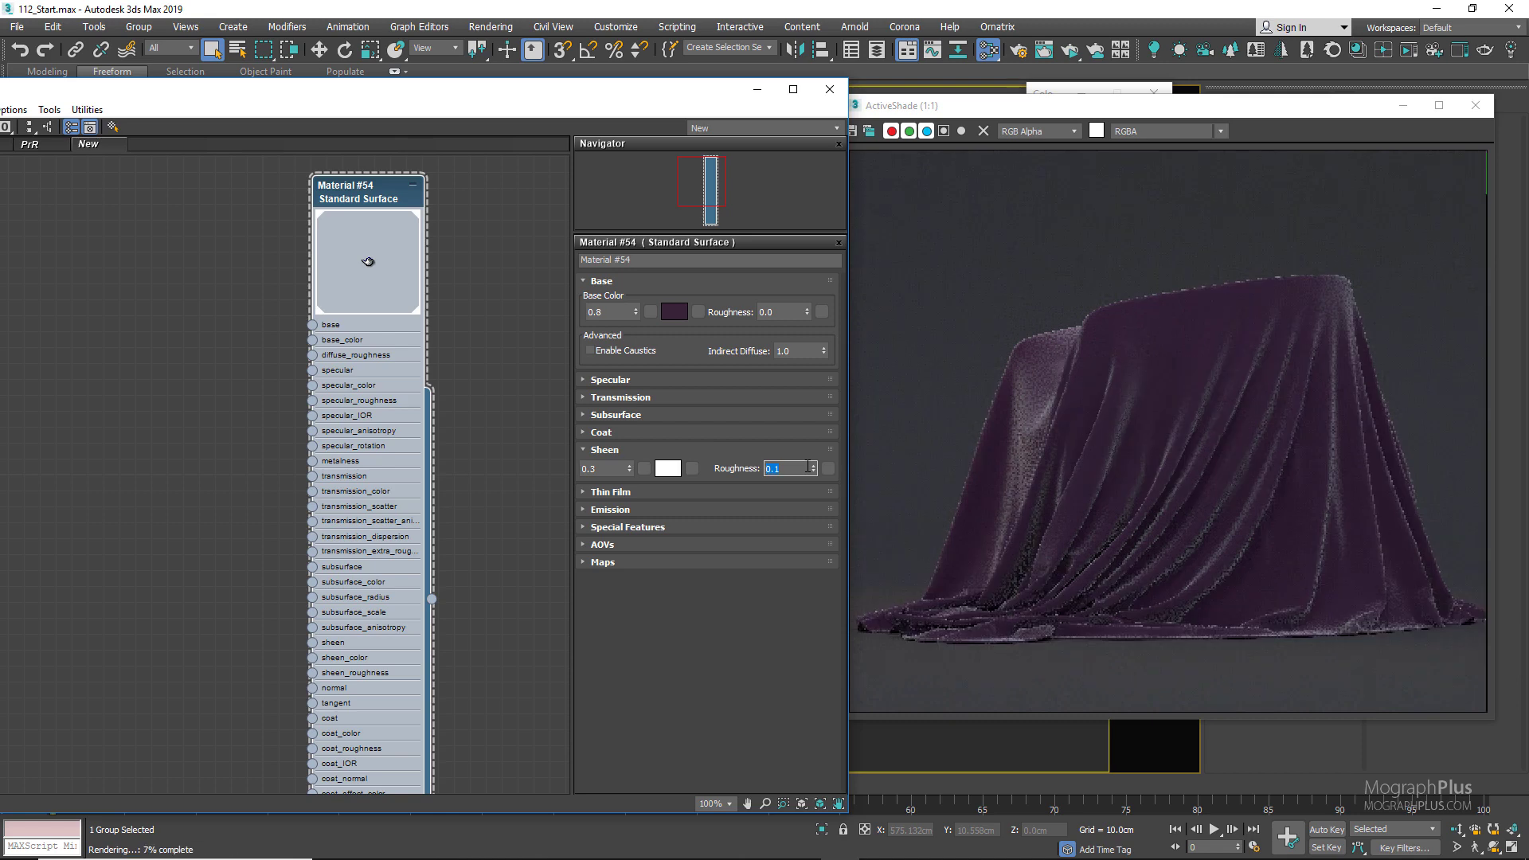
Try a sheen roughness of 0.6 to compare its spread over the throw in the ActiveShade render
type("0.6")
key("Return")
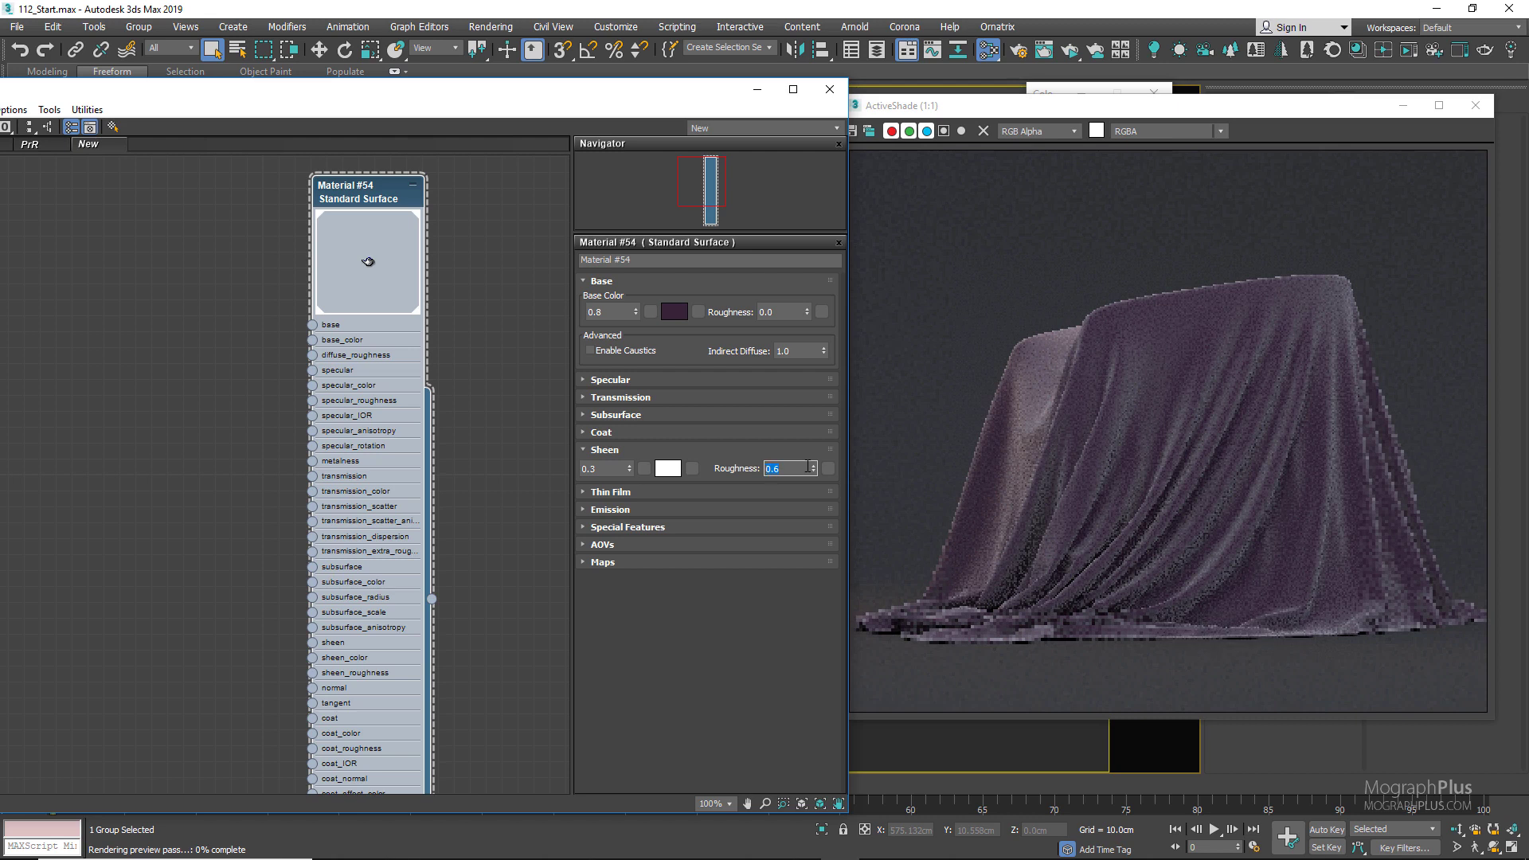
key("BackSpace")
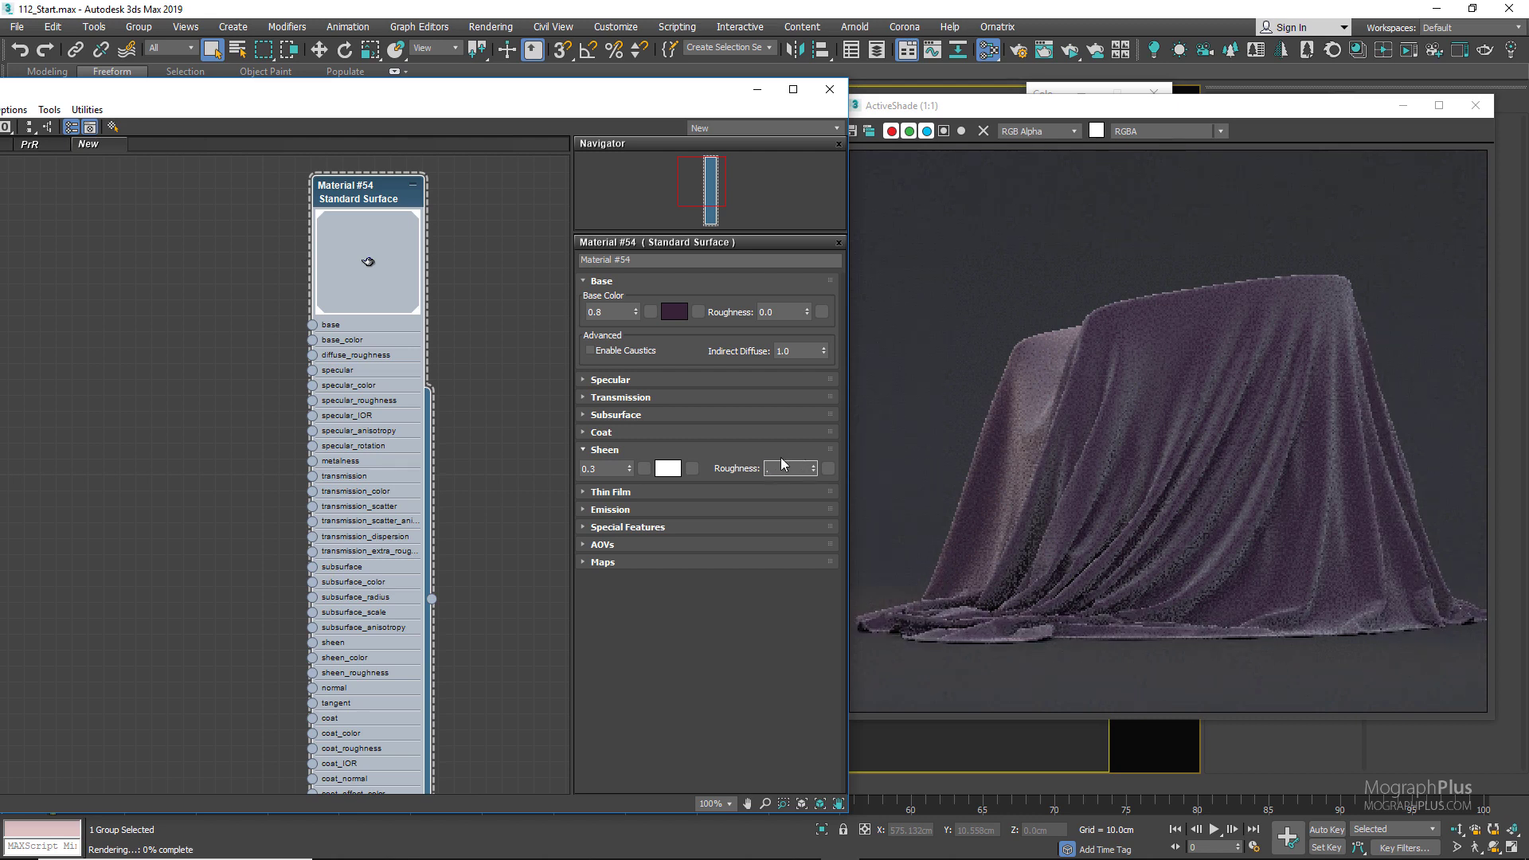
Set the material's sheen weight to 1.0 and its sheen roughness to 0.1
double_click(610, 469)
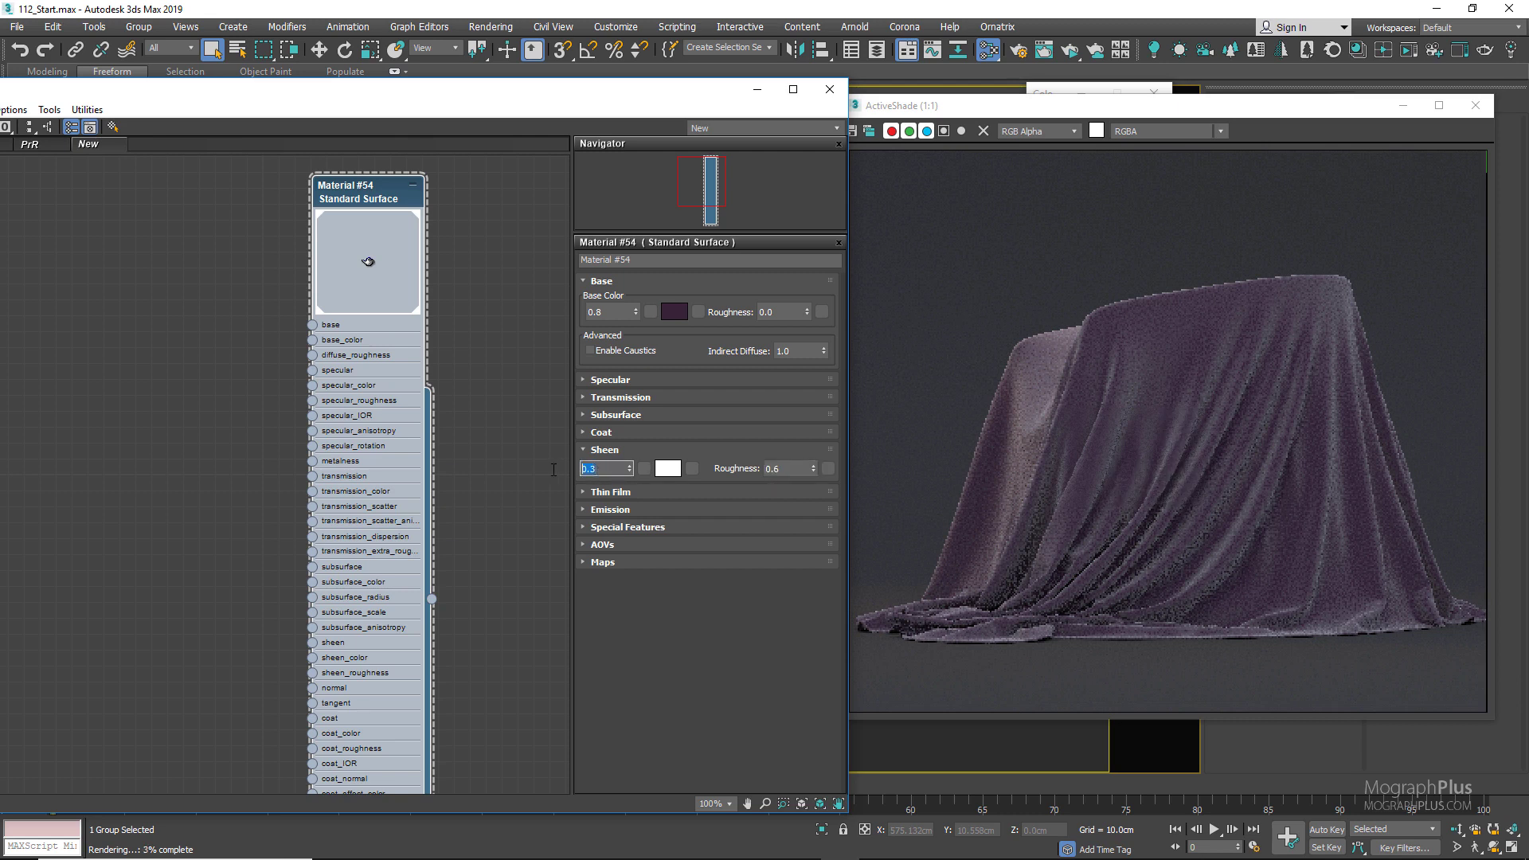
double_click(769, 469)
key("Return")
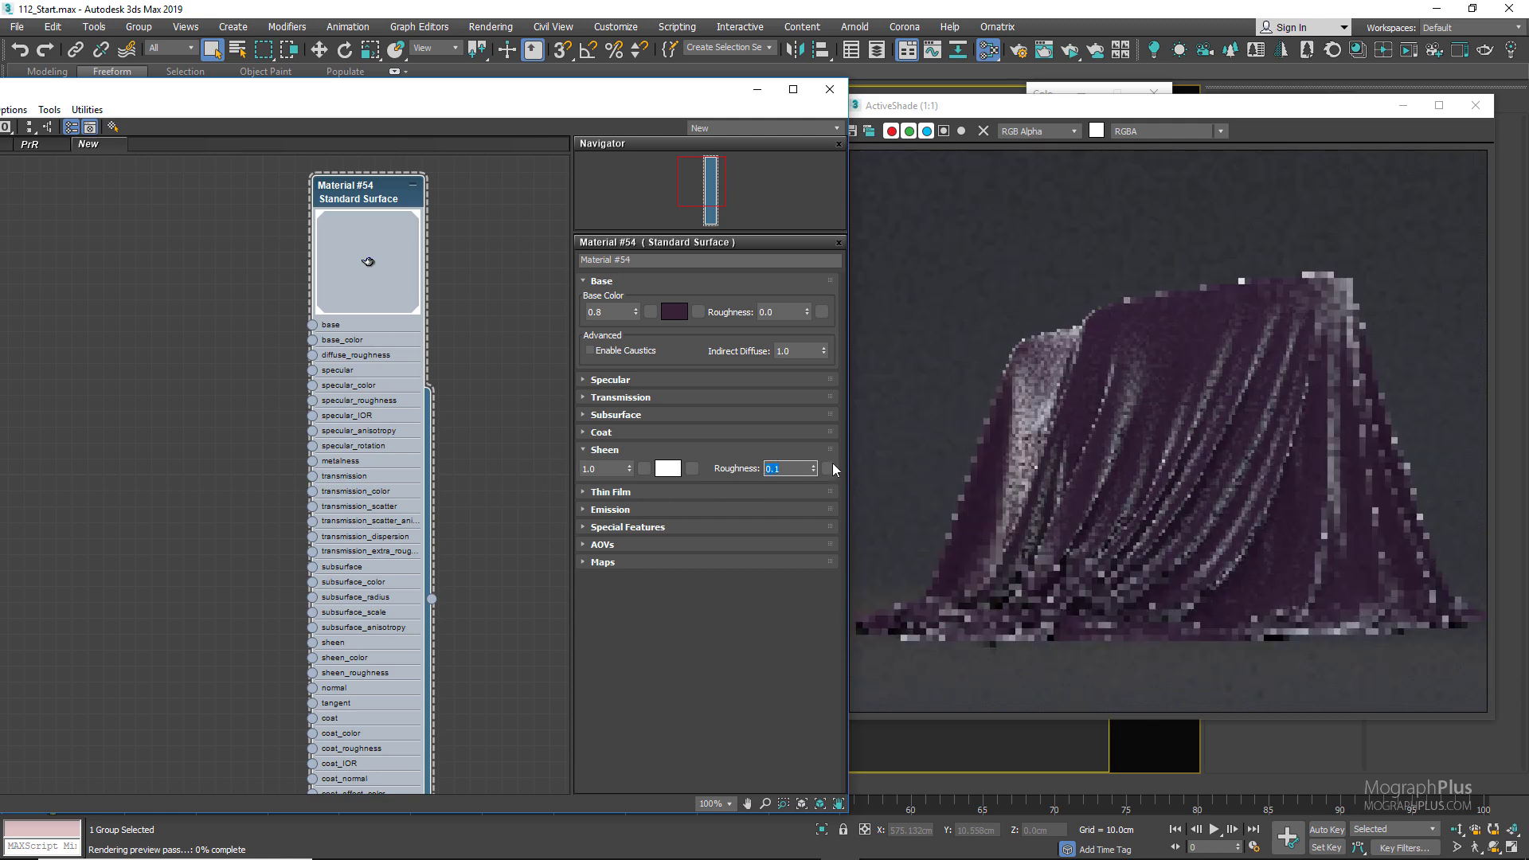
Copy the mauve-pink swatch from the color clipboard floater to the sheen color and arrange the floater above the ActiveShade window
left_click_drag(1187, 105, 1181, 220)
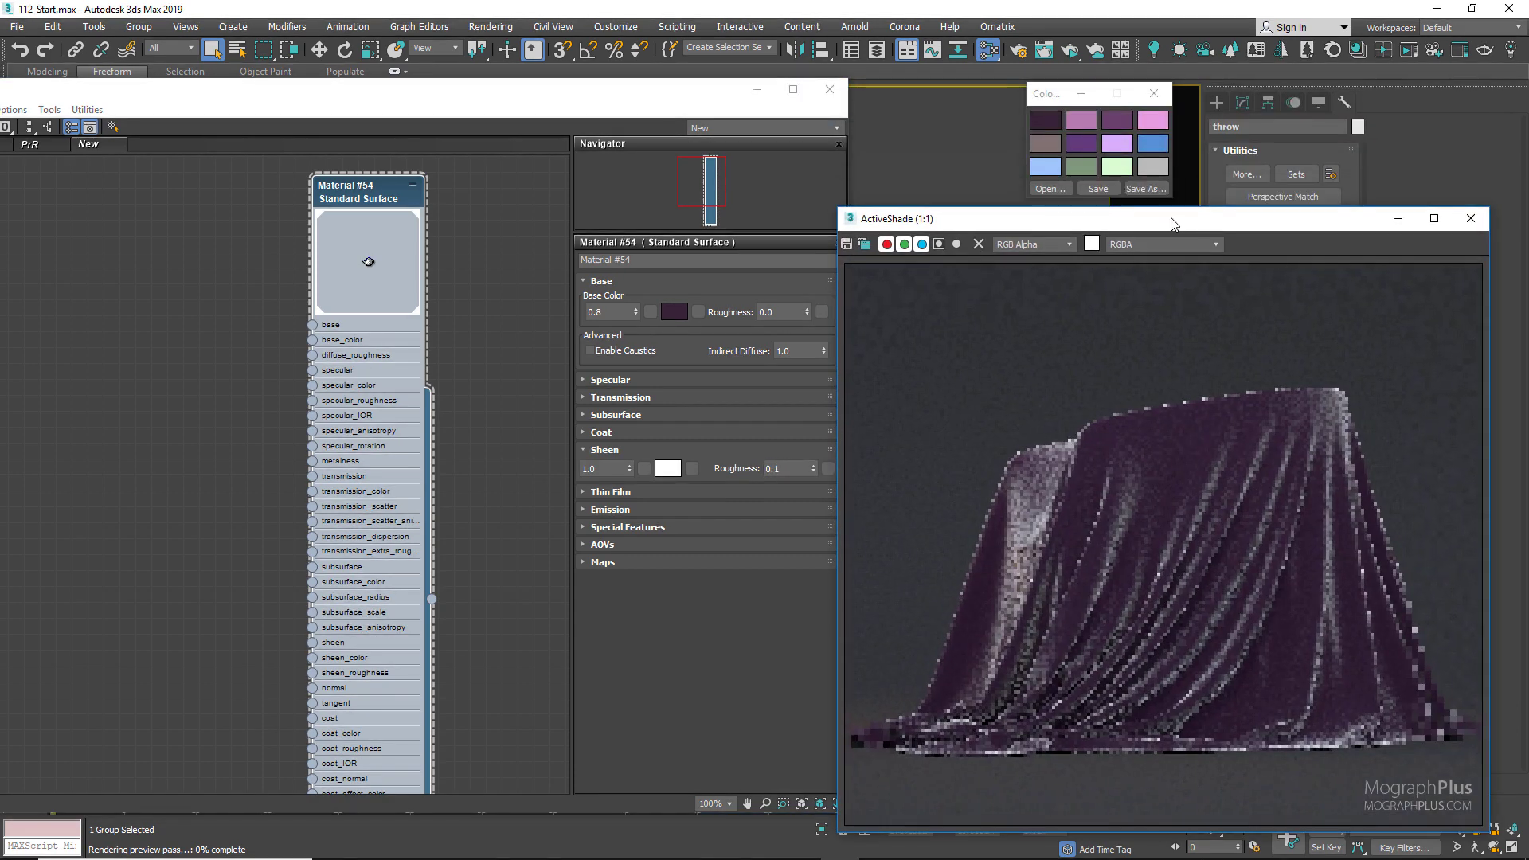
right_click(1079, 121)
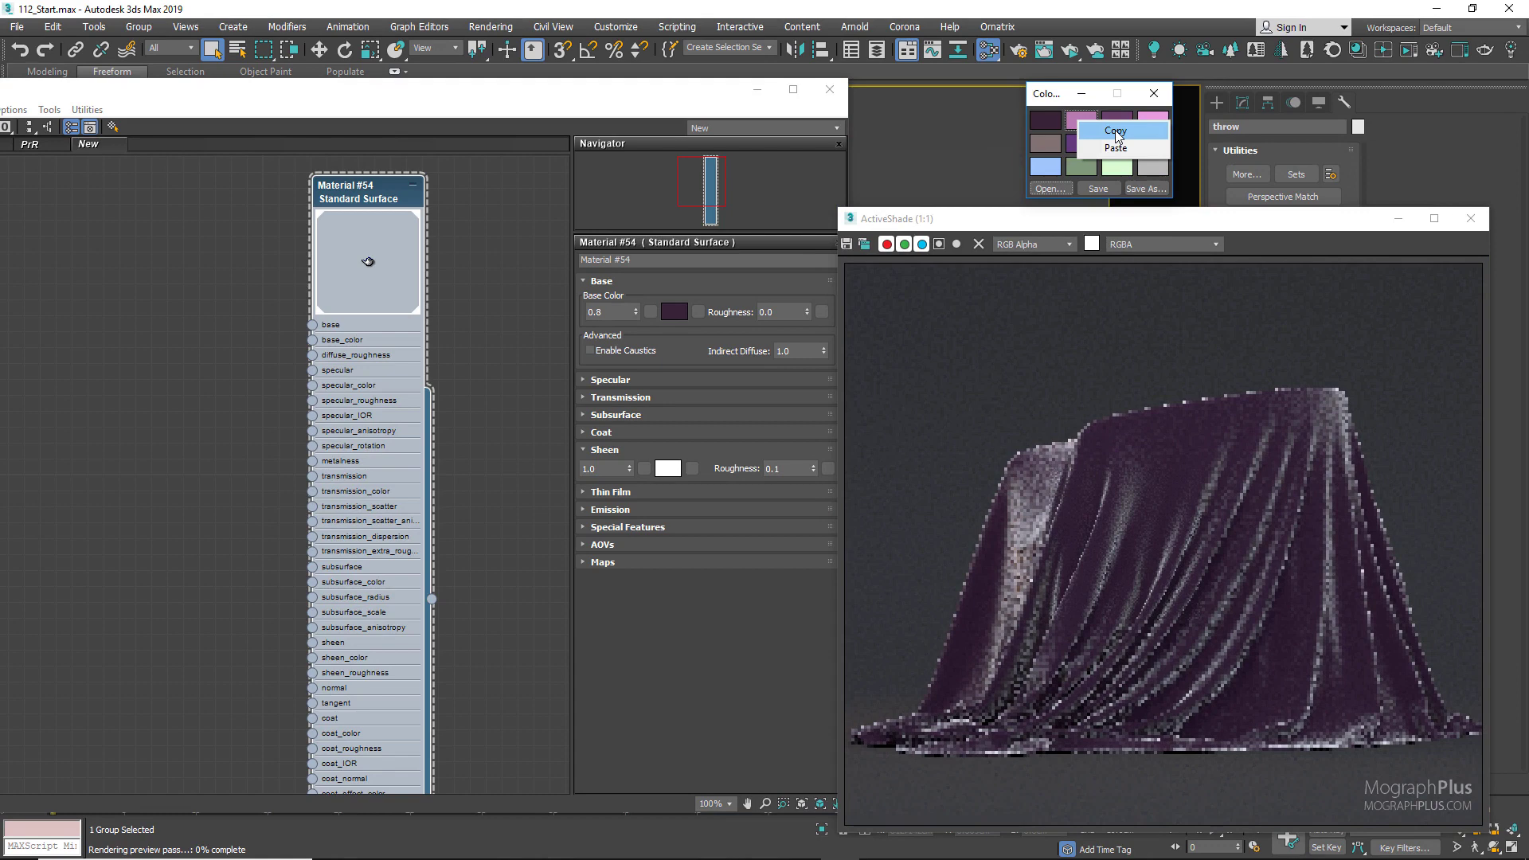
left_click(1117, 131)
left_click(669, 470)
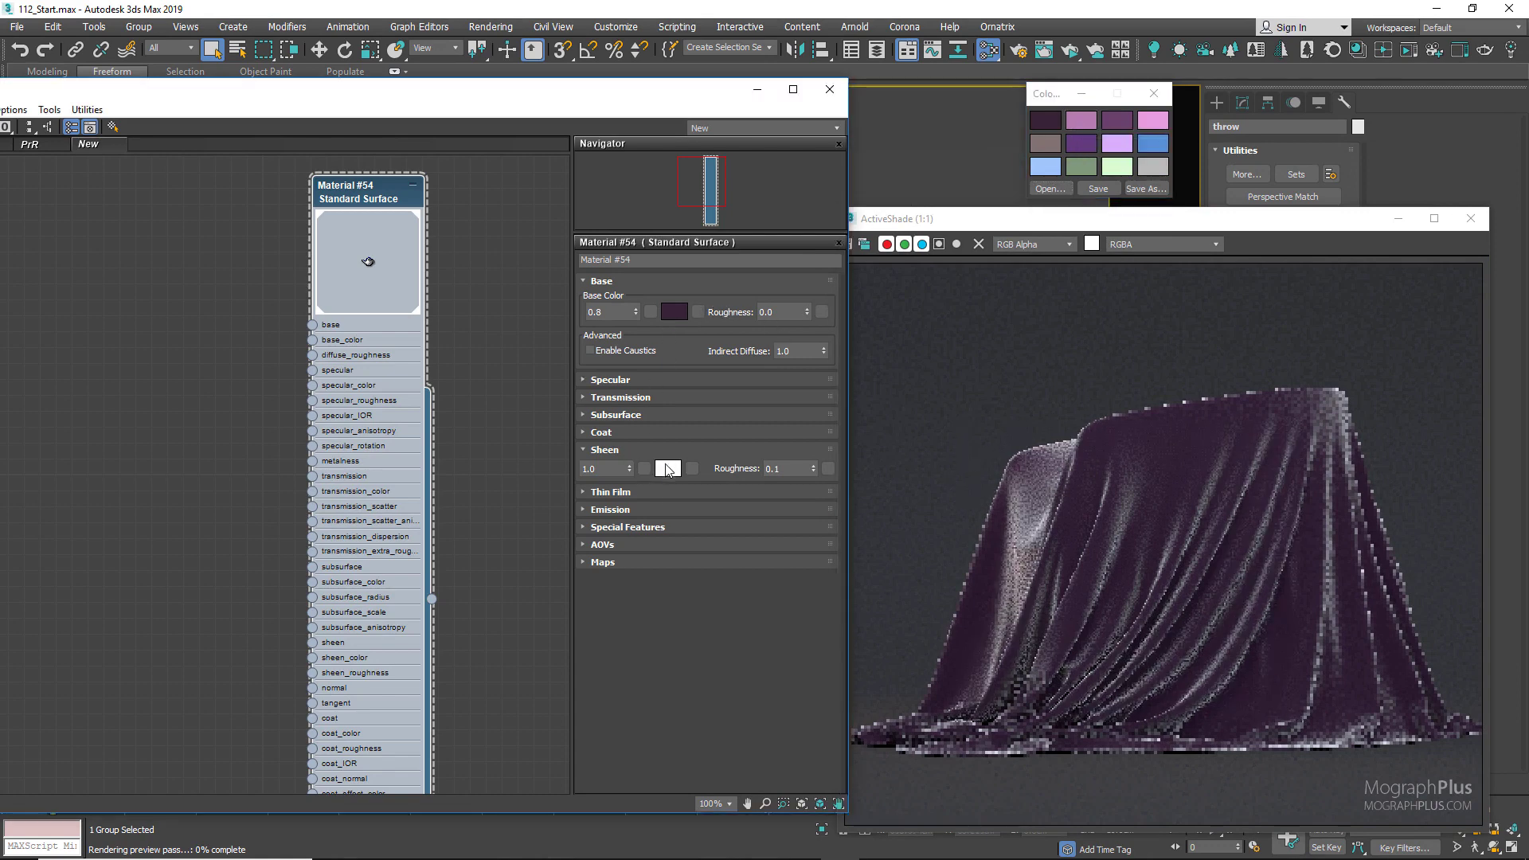
right_click(669, 470)
left_click(684, 494)
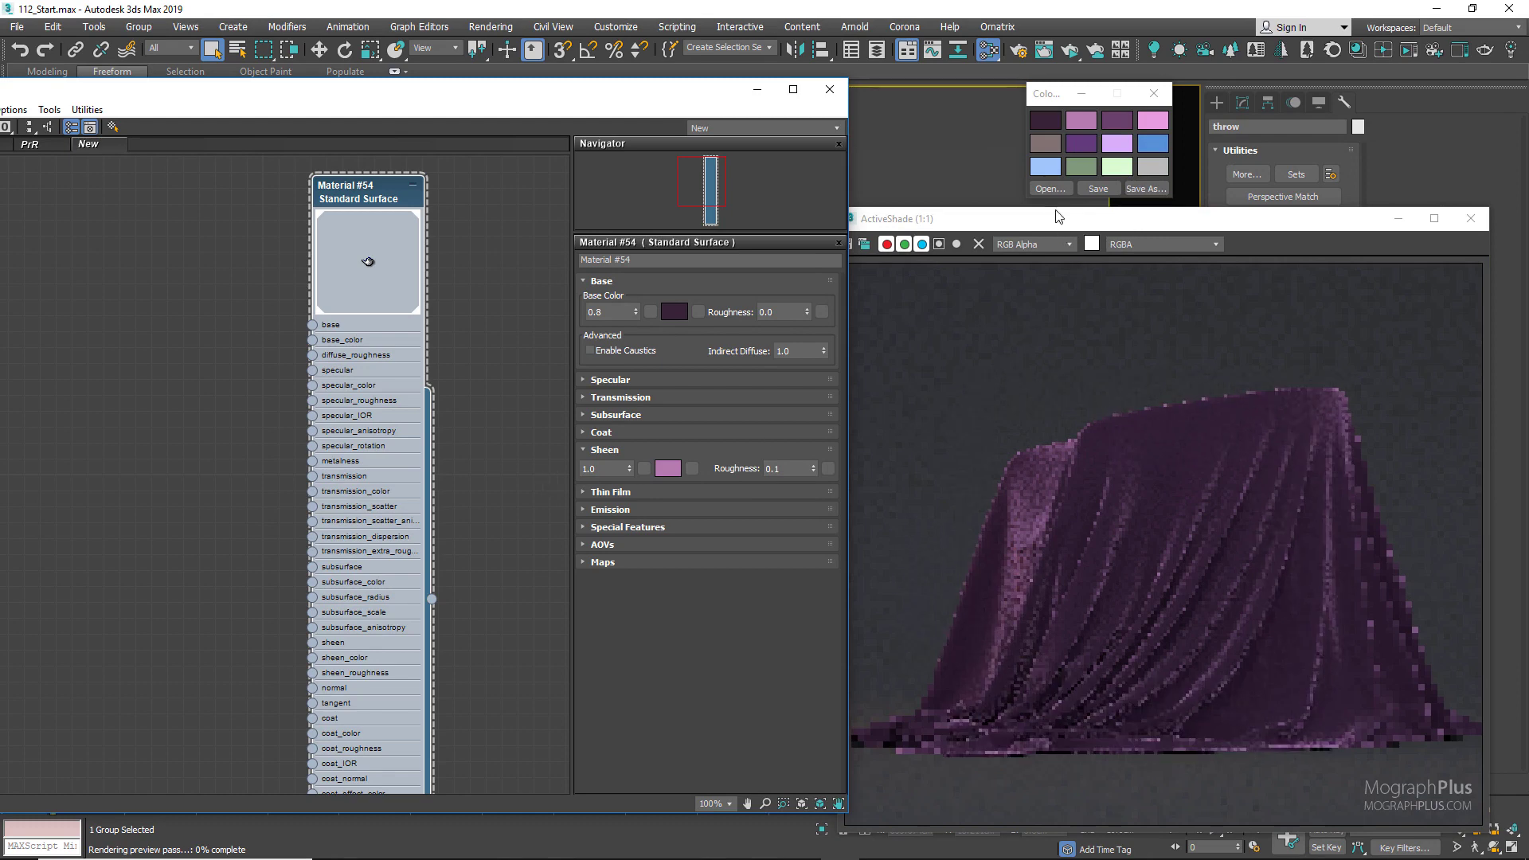
left_click_drag(1057, 216, 1069, 195)
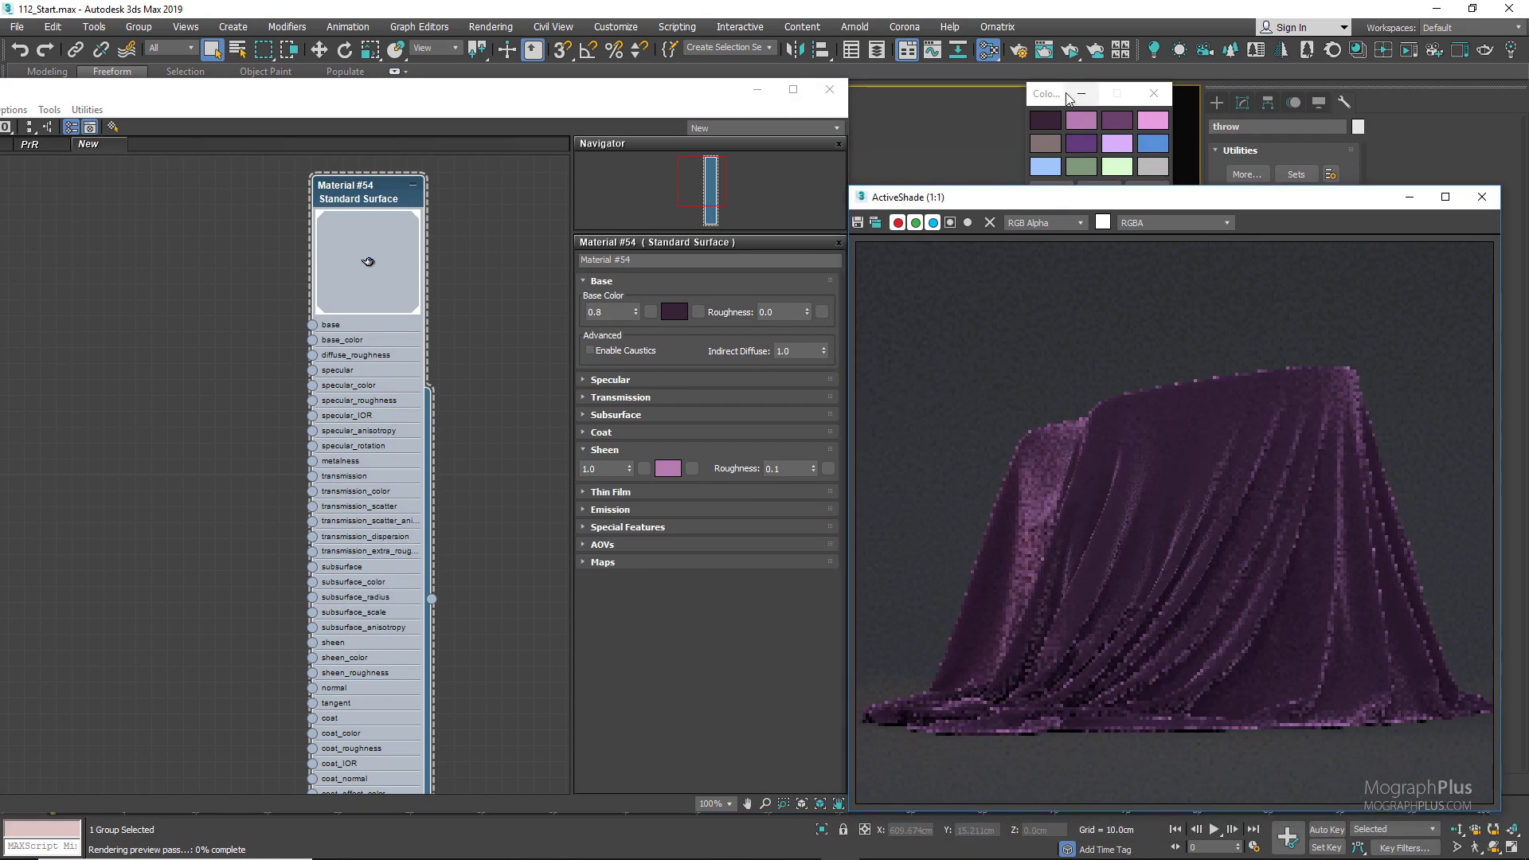
left_click_drag(1052, 97, 1009, 44)
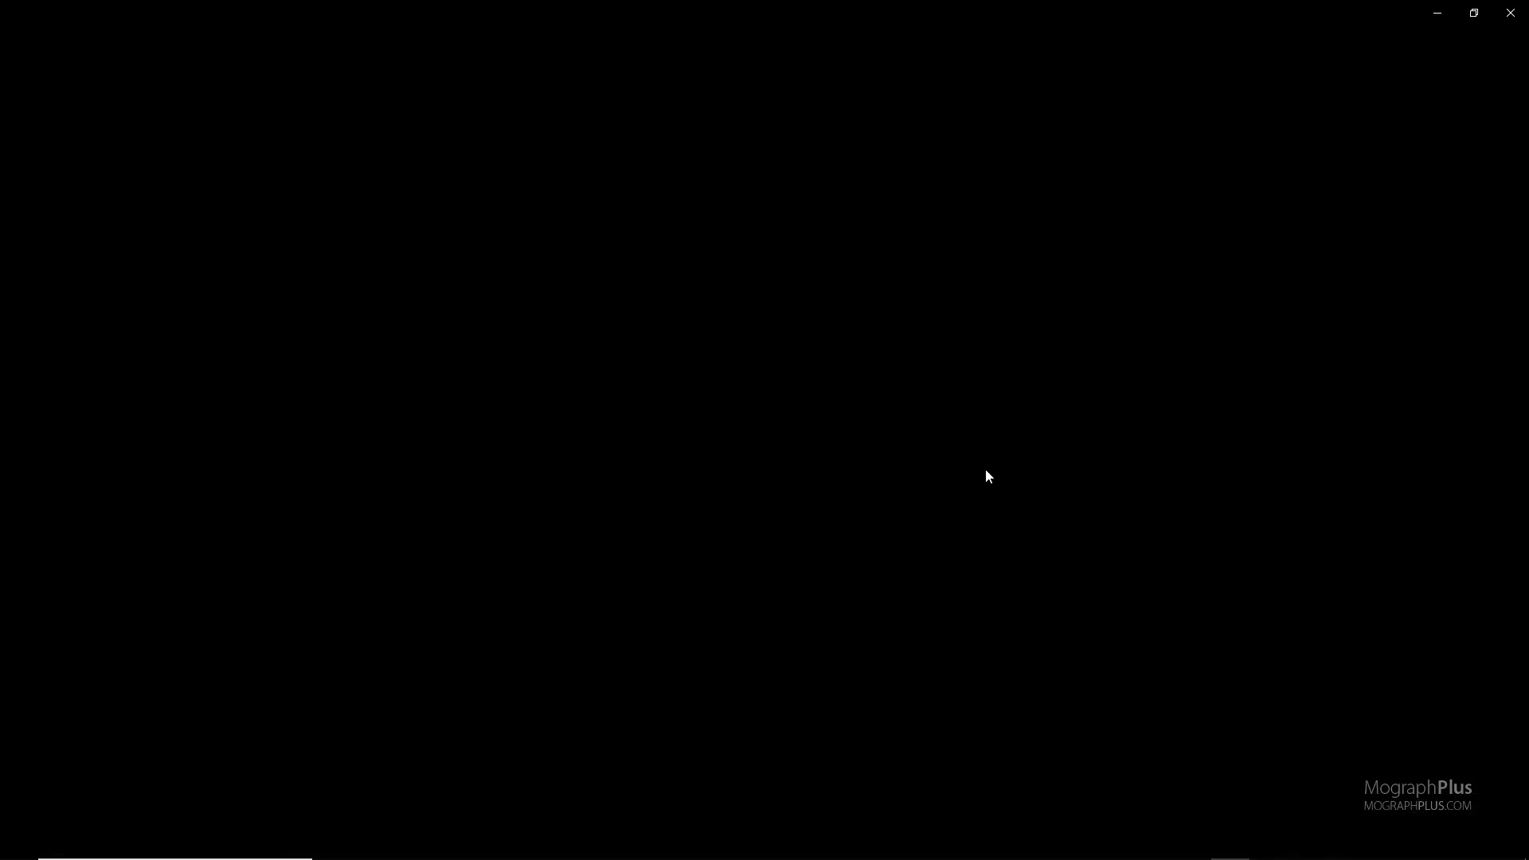
Examine the orange velvet reference photo IMG_7727-angle.JPG in Photos, then close it to return to 3ds Max
scroll(724, 575, "up", 3)
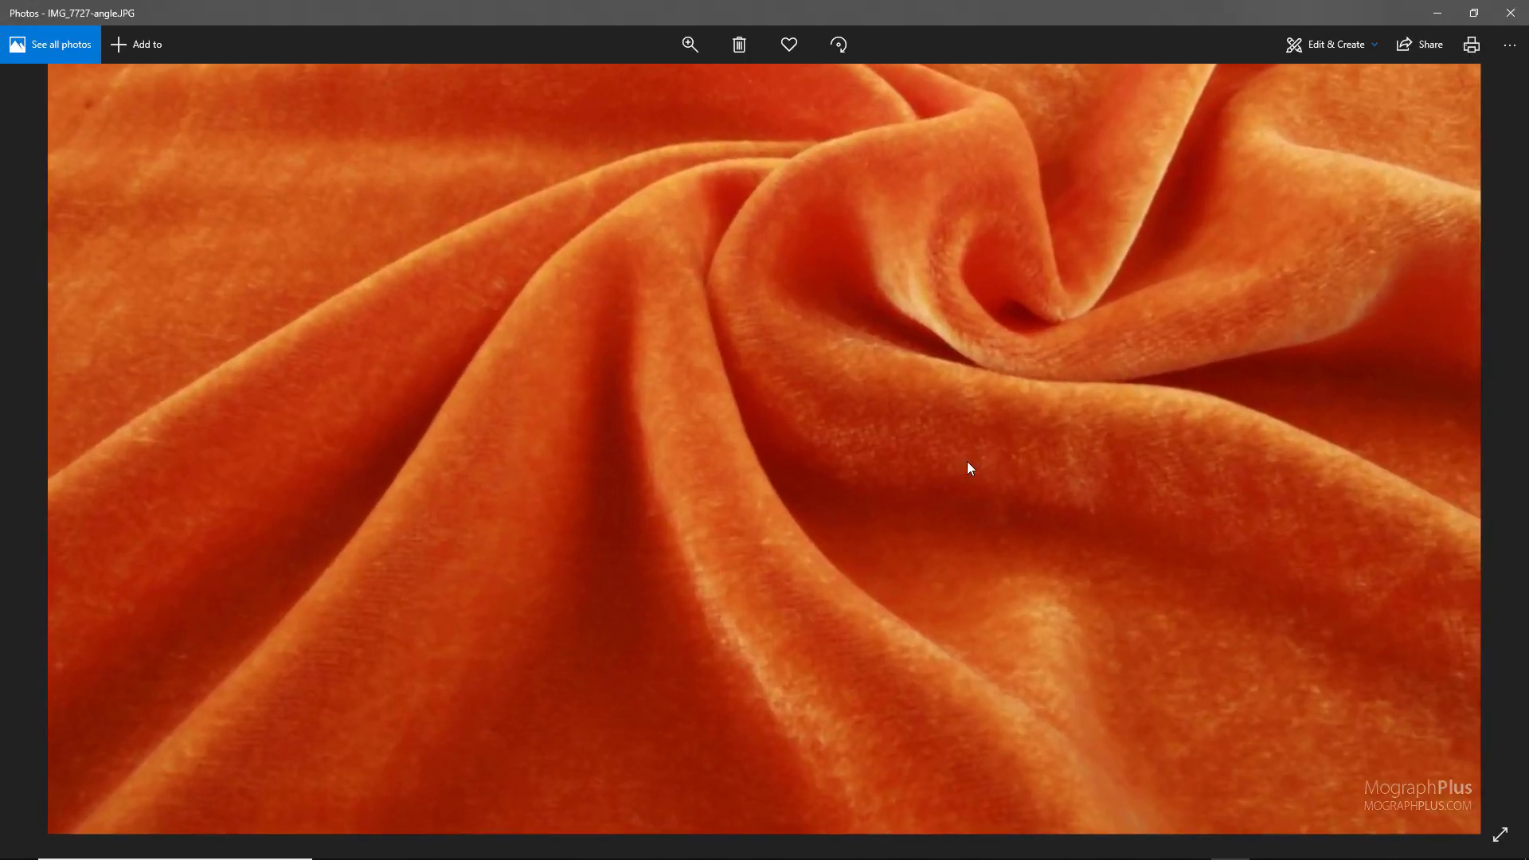
left_click(1512, 14)
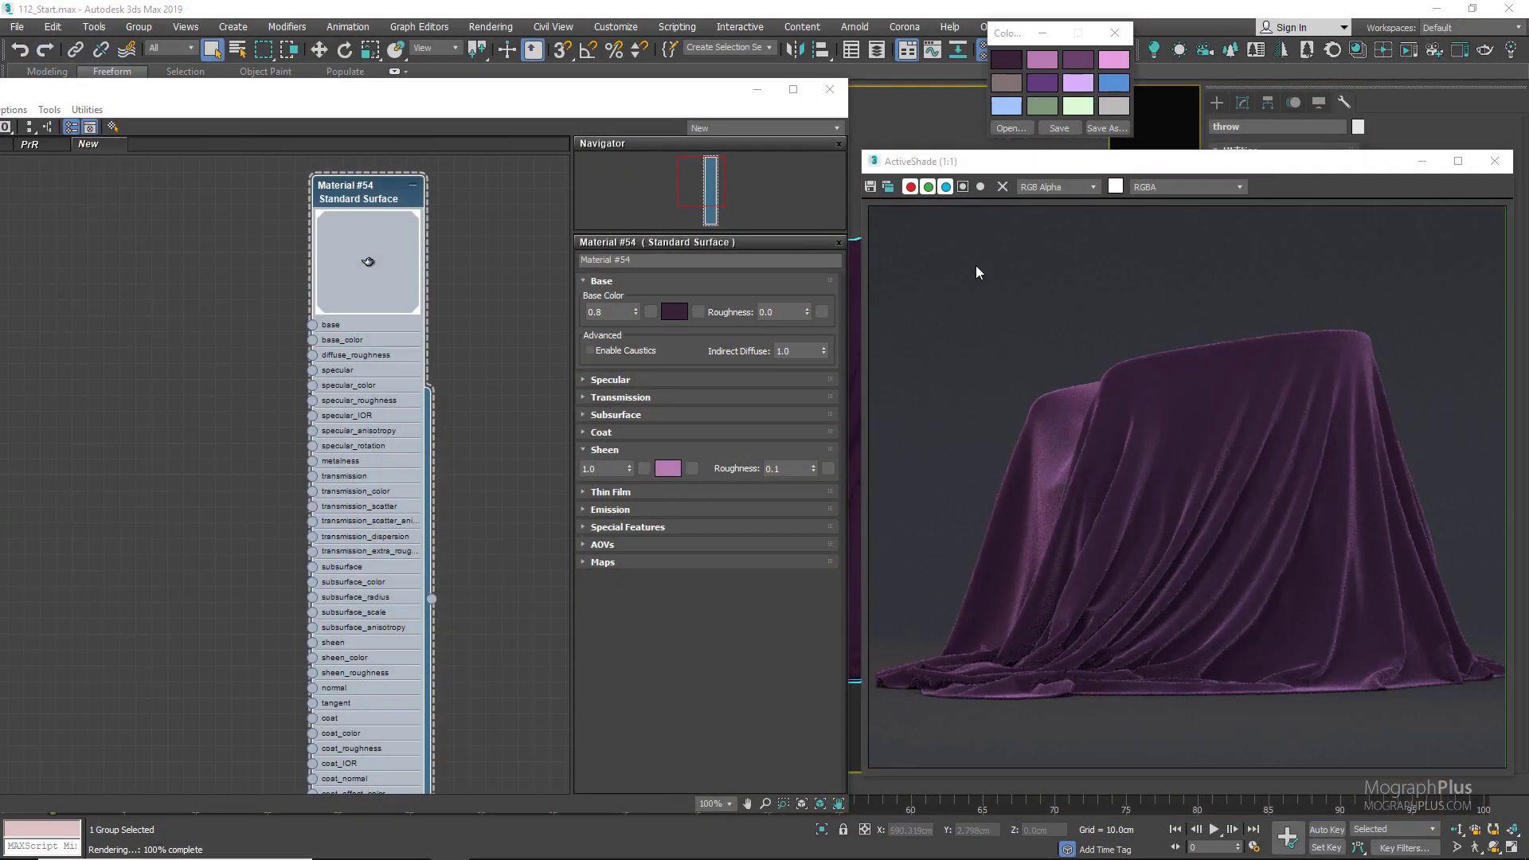
Close the ActiveShade render and update the velvet material's preview thumbnail with its new sheen color
left_click(1426, 161)
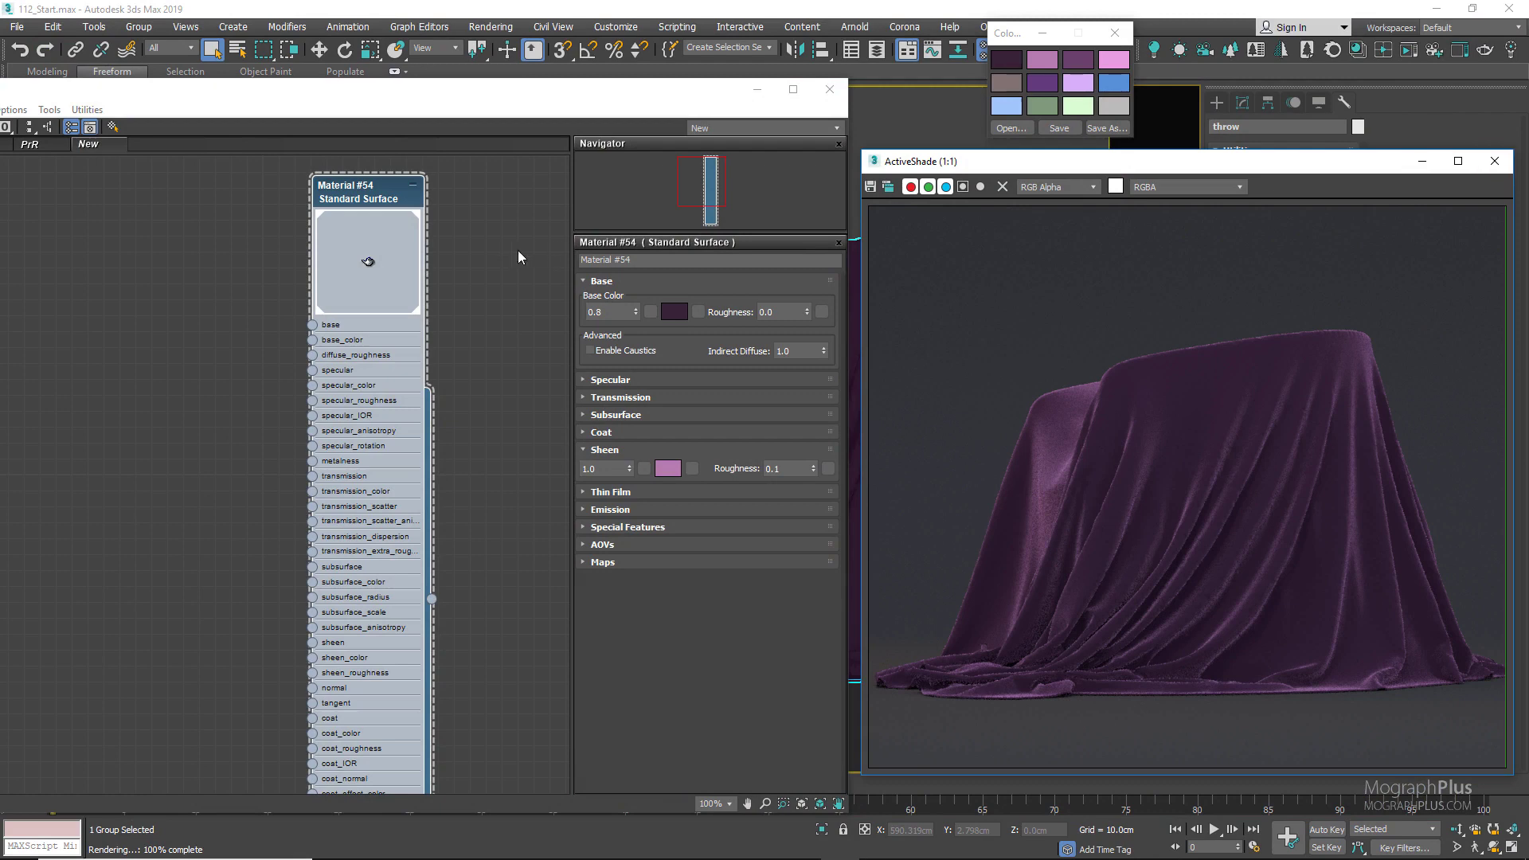
left_click(243, 373)
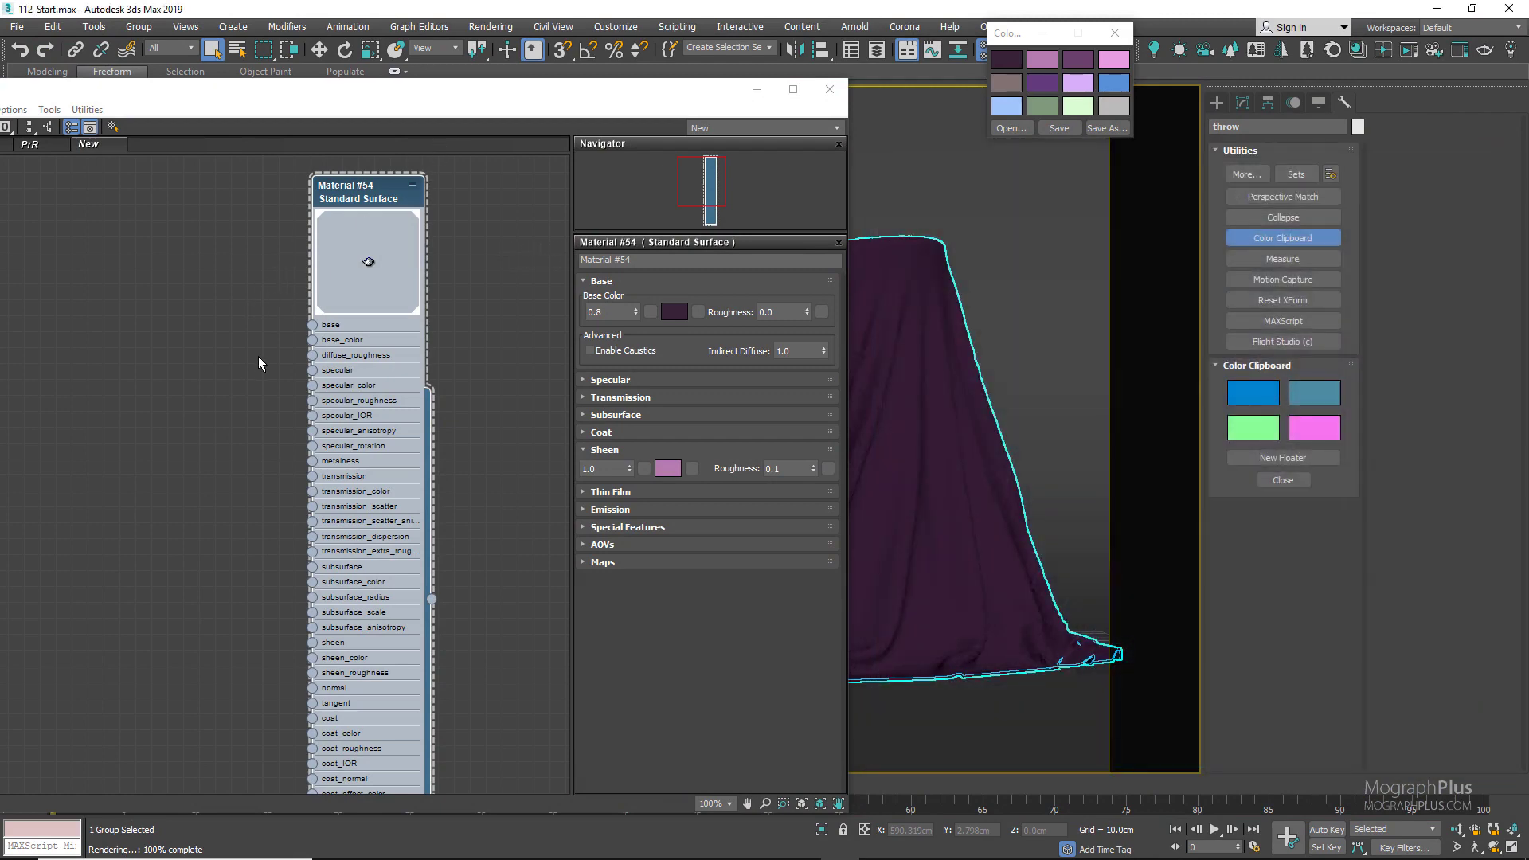
middle_click_drag(258, 356, 79, 372)
right_click(178, 282)
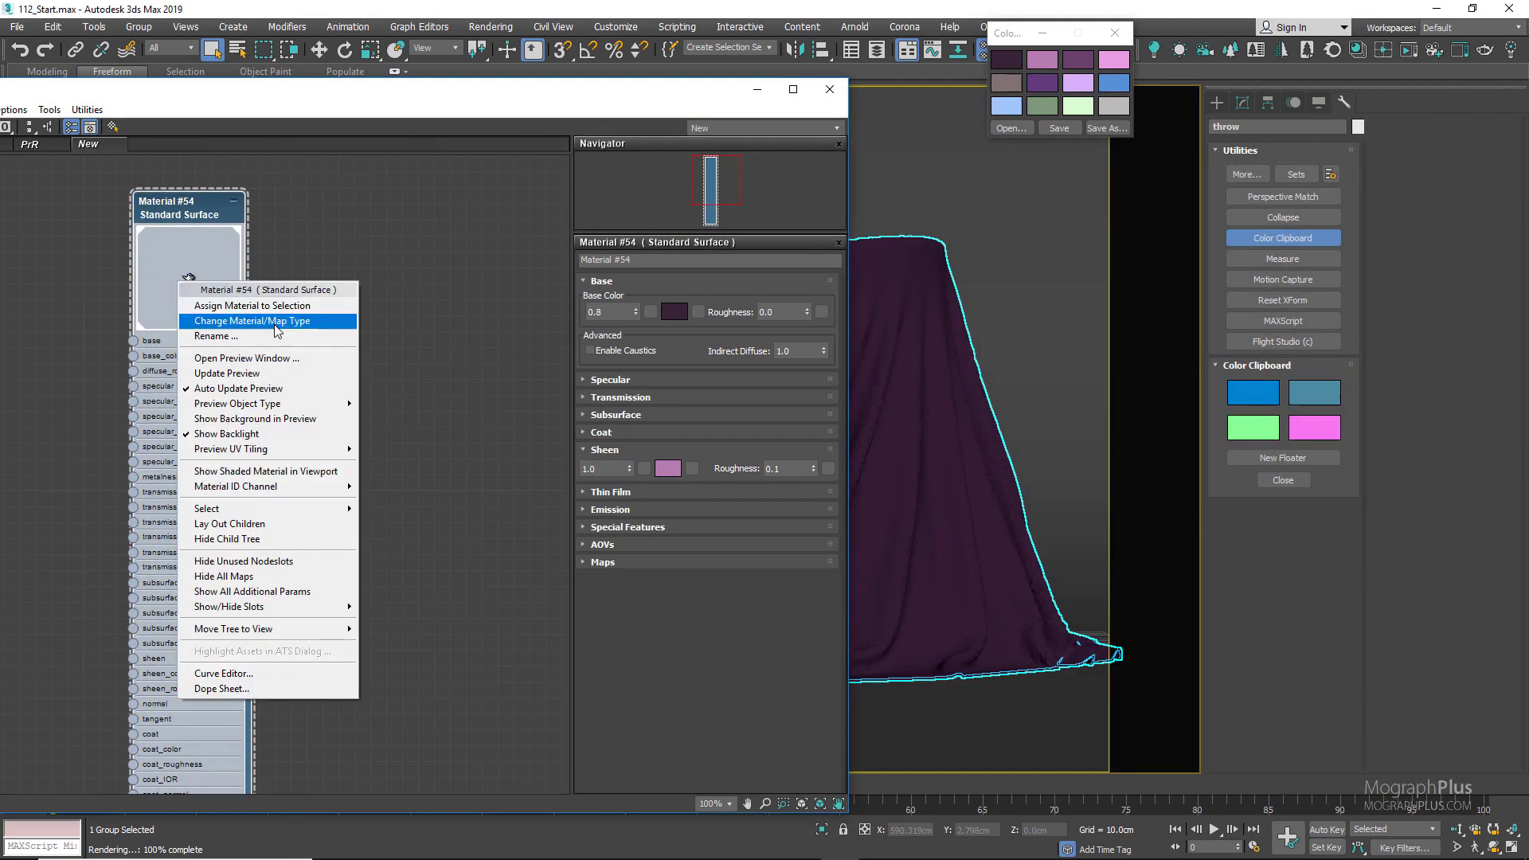
left_click(286, 373)
Duplicate the velvet Standard Surface node beside the original and assign the copy to the selected throw
middle_click_drag(304, 314, 211, 314)
left_click_drag(125, 208, 464, 209, "shift")
middle_click_drag(268, 278, 47, 278)
left_click_drag(212, 215, 343, 213)
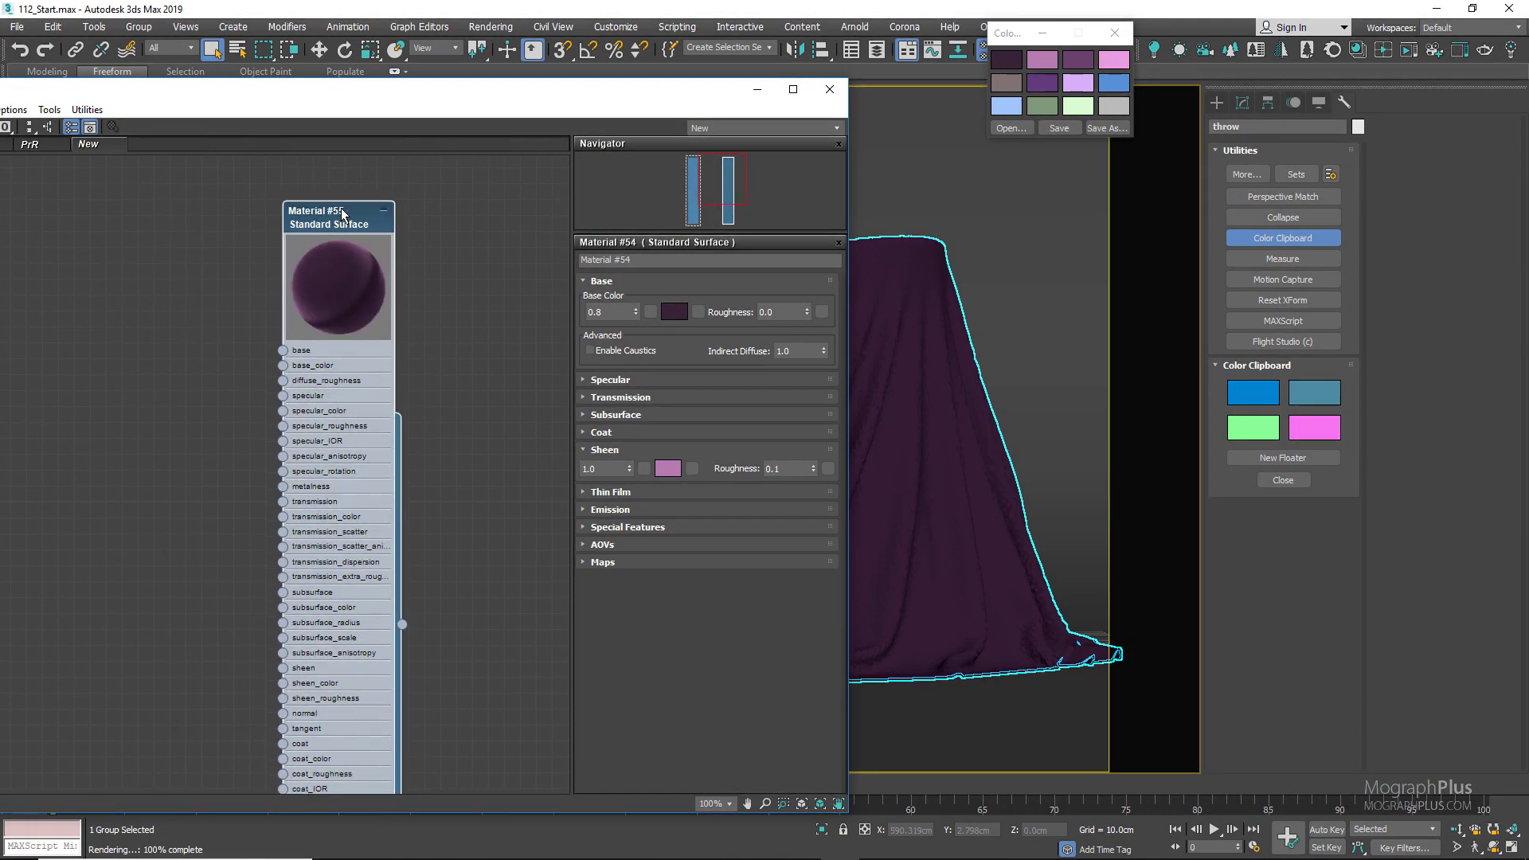
right_click(343, 214)
left_click(351, 233)
Add a Bitmap map loading FabPattern, viewing the image at full size first, and place its node beside the copied velvet material
right_click(45, 326)
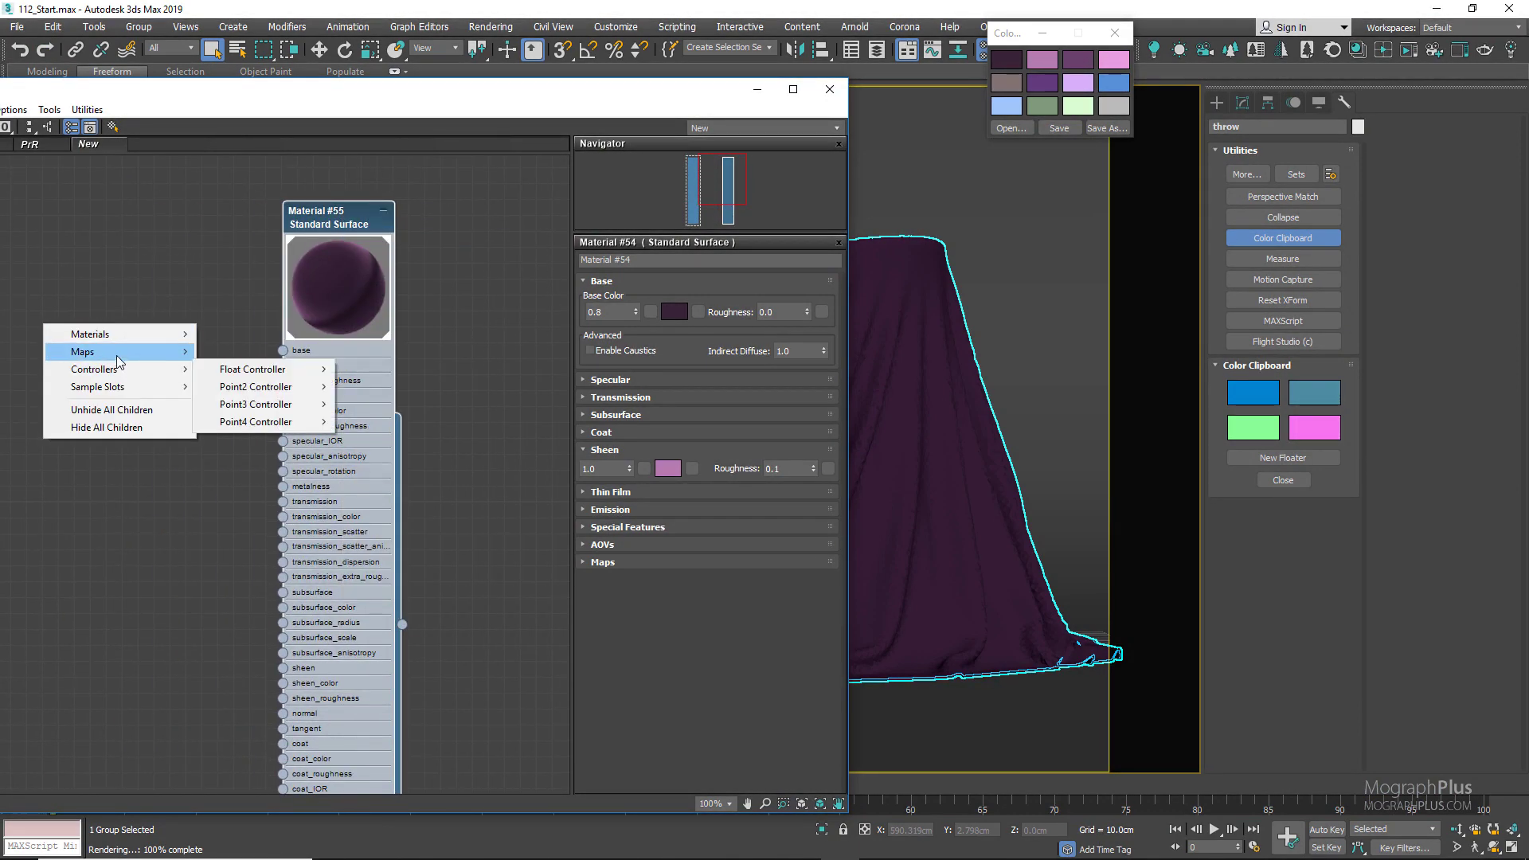
mouse_move(119, 353)
mouse_move(239, 353)
left_click(350, 360)
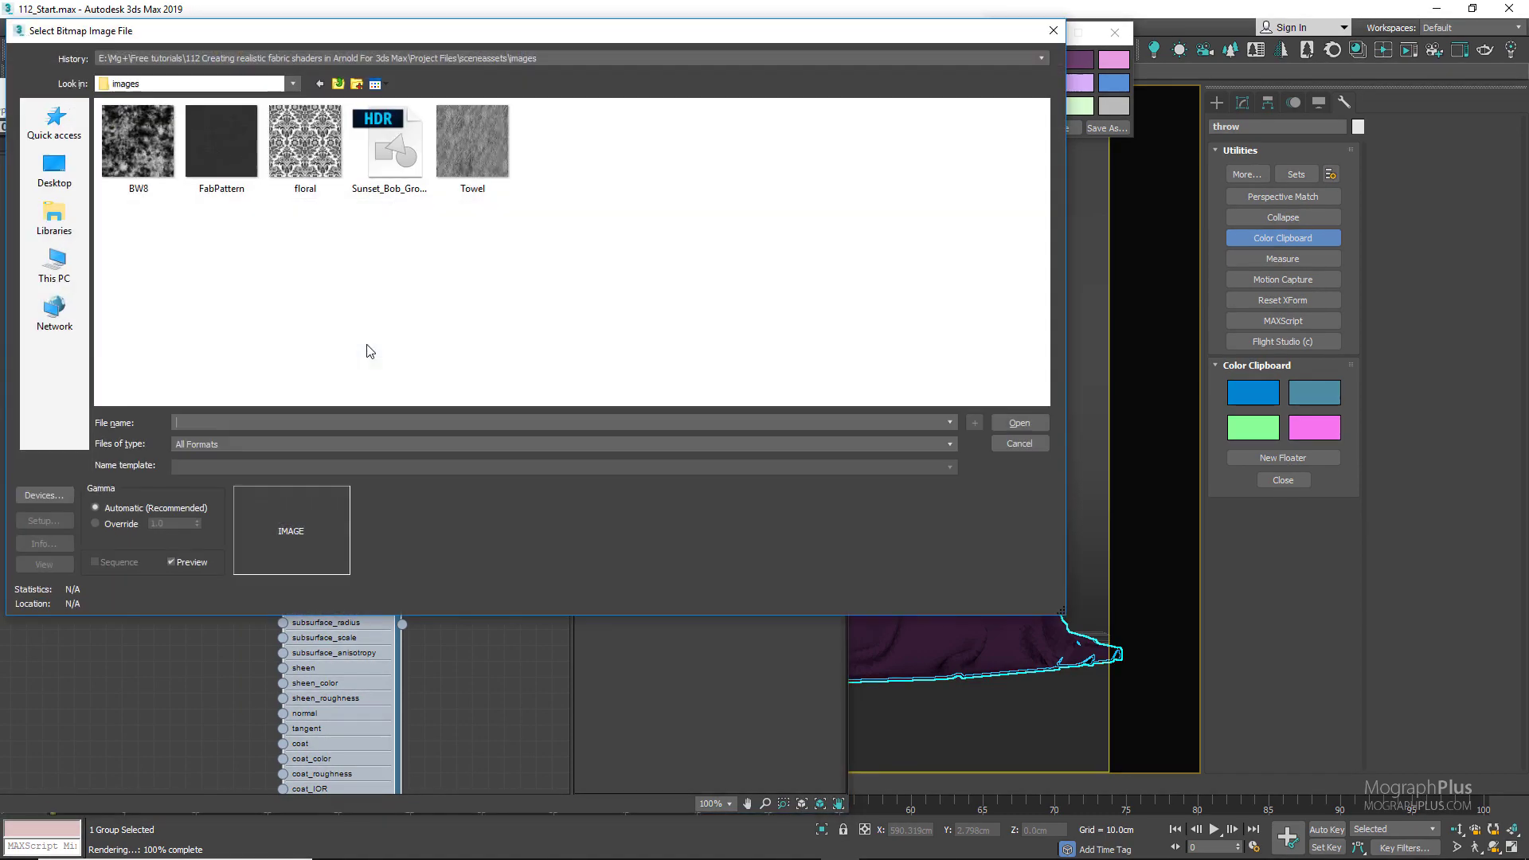
left_click(222, 144)
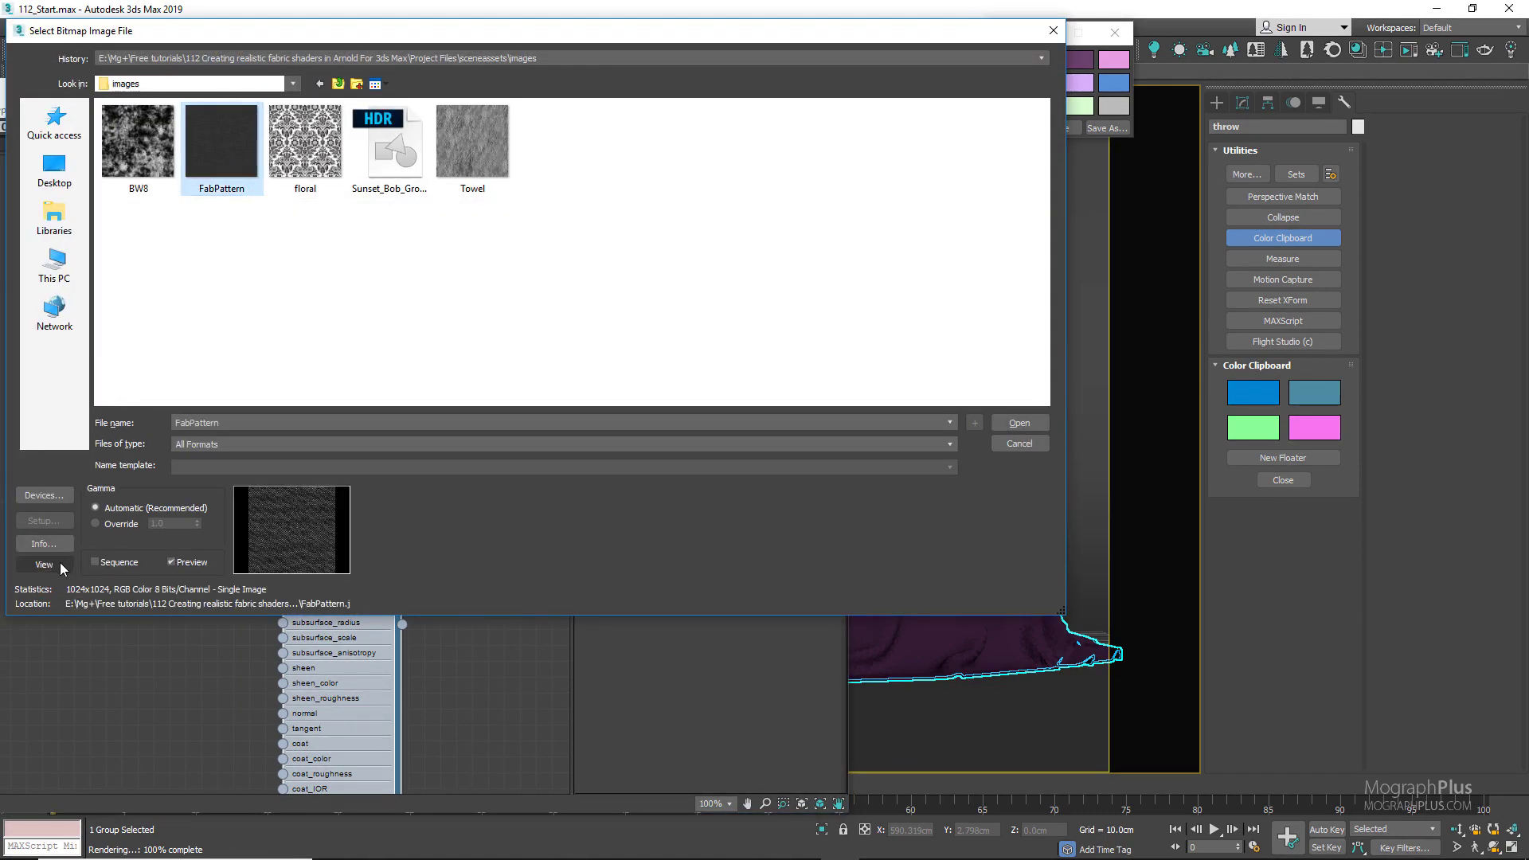
left_click(60, 563)
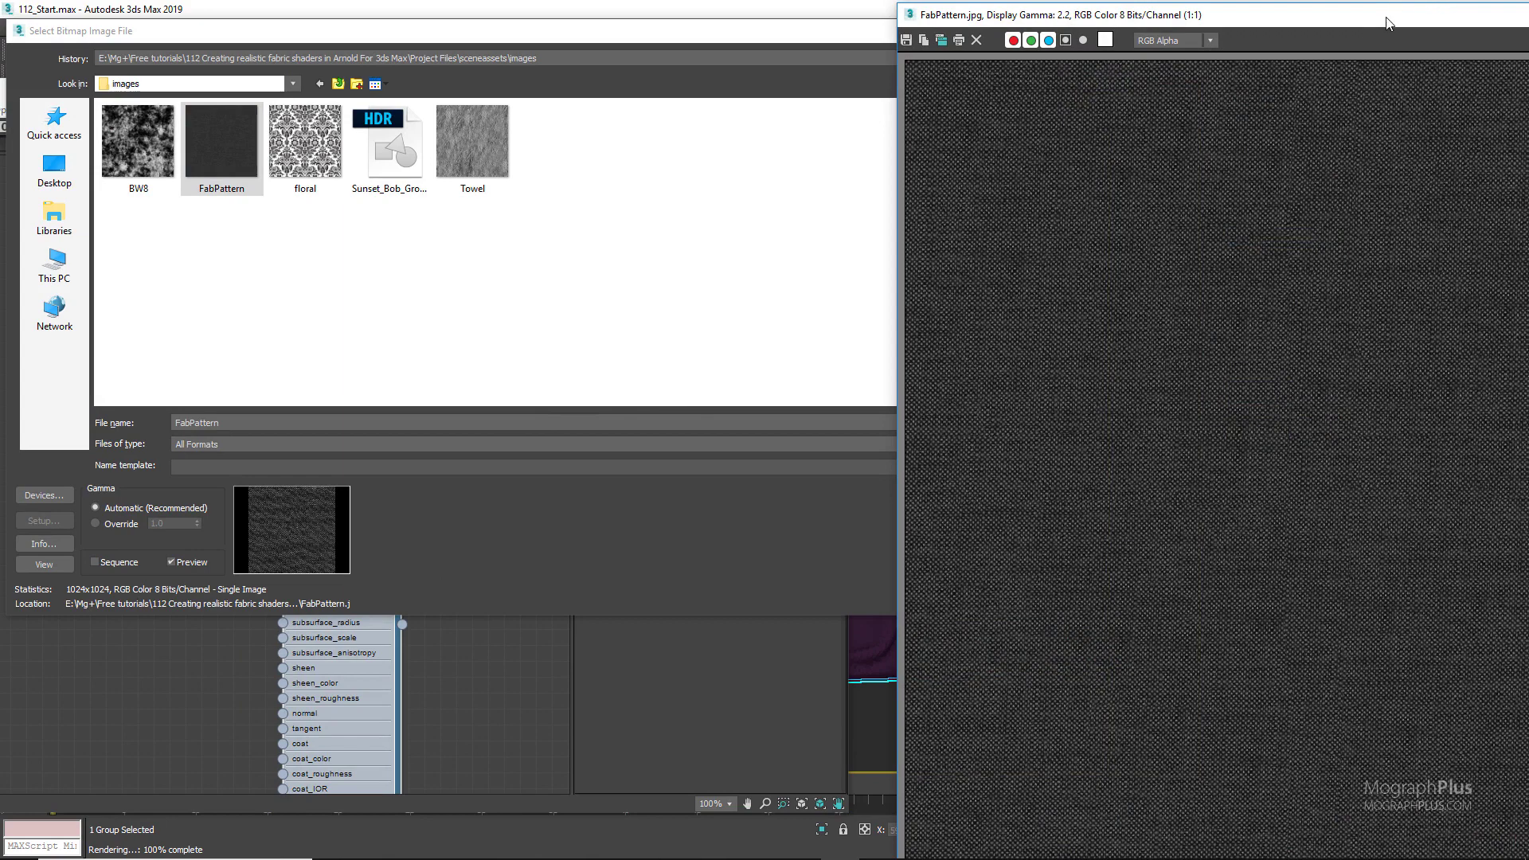
left_click_drag(1390, 23, 970, 67)
left_click(1306, 52)
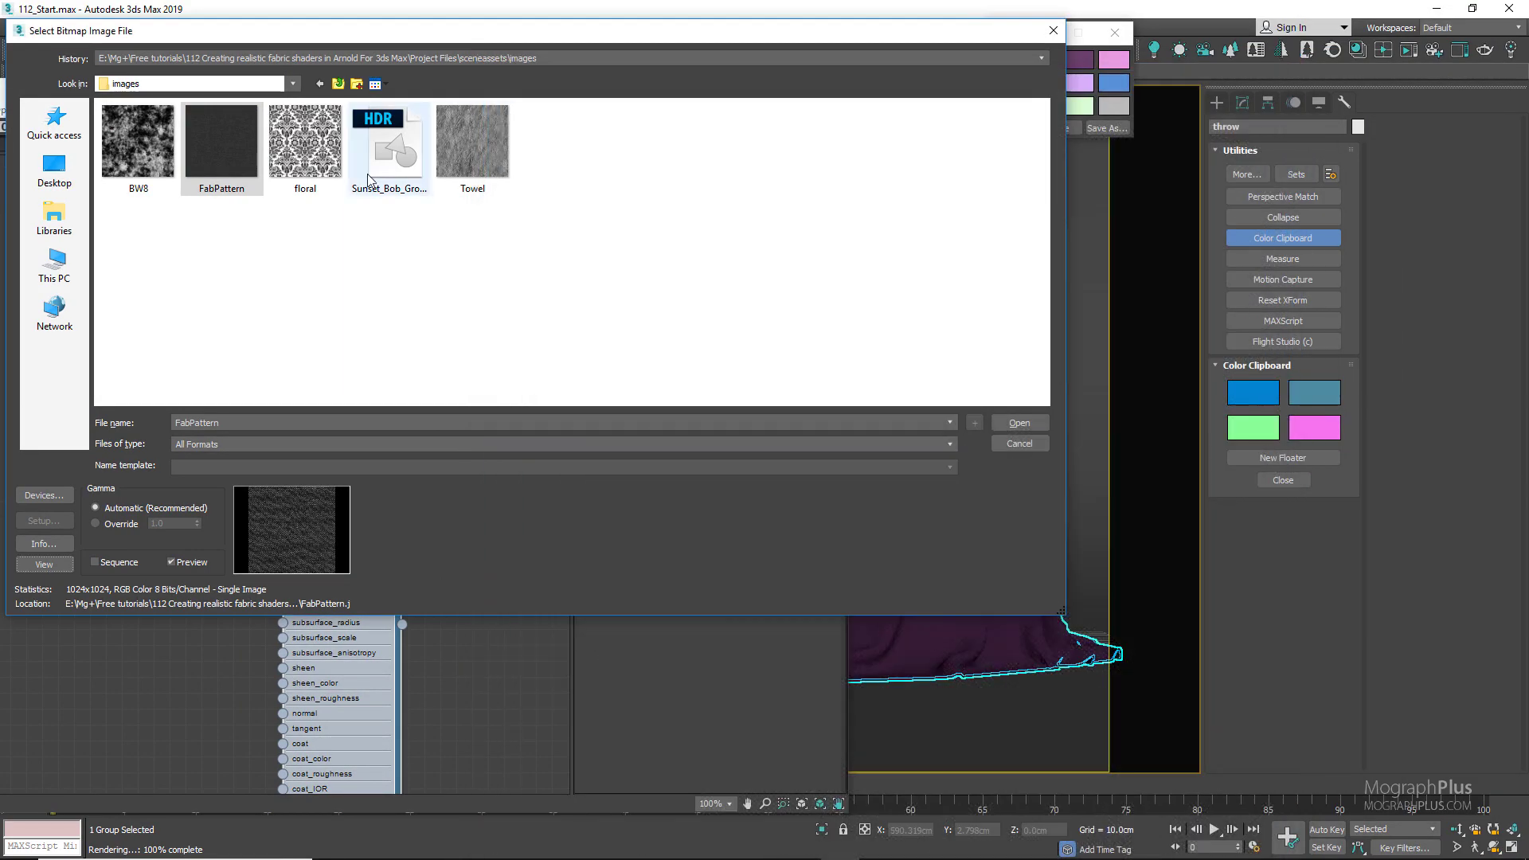
double_click(230, 157)
left_click_drag(68, 330, 115, 441)
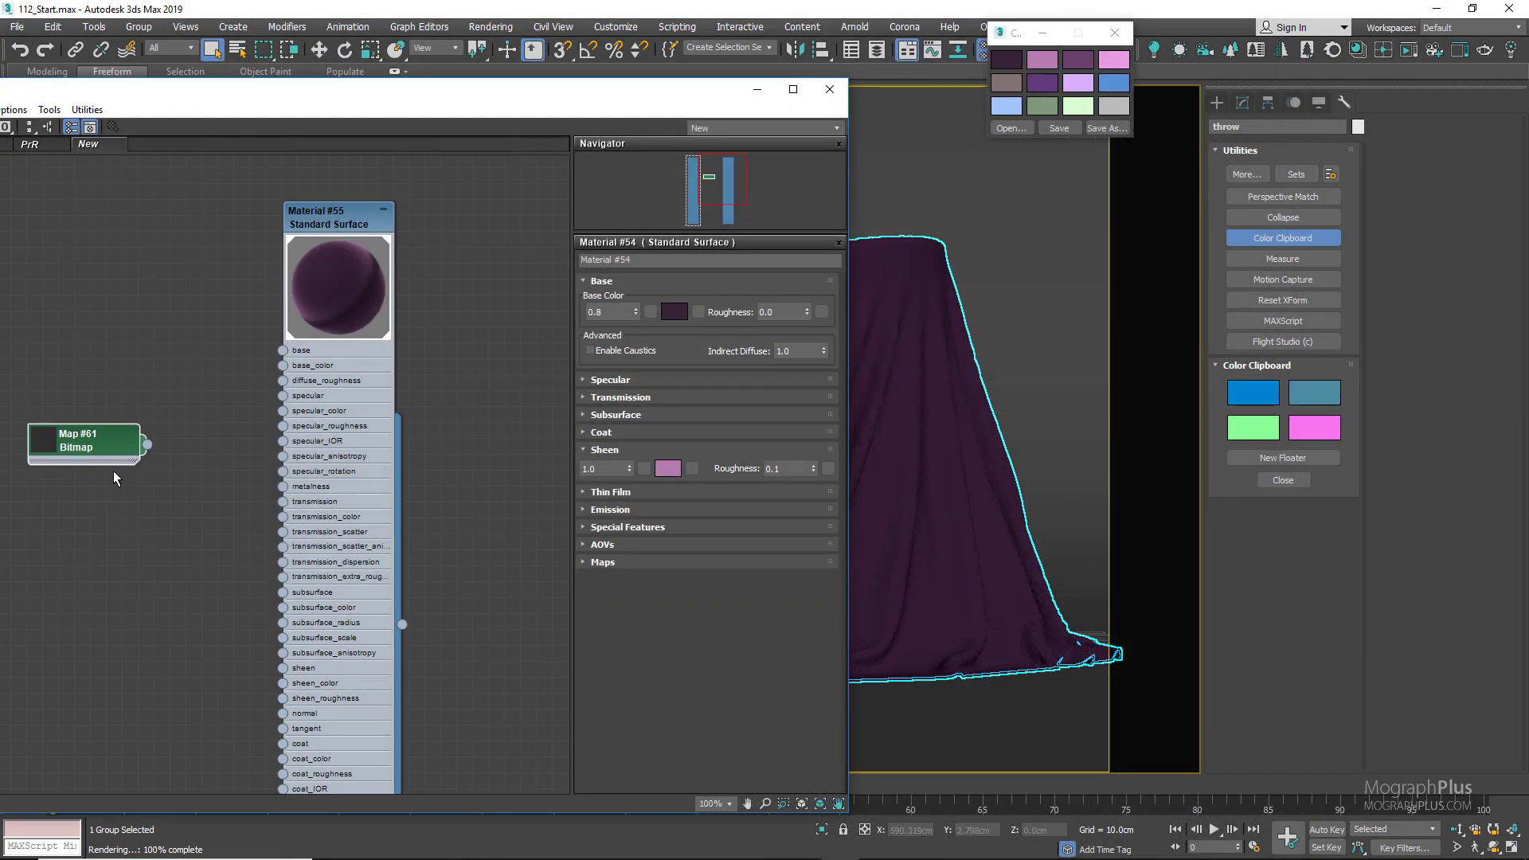
Create an Arnold Bump 2D map fed by the FabPattern bitmap through its bump_map input and position its node
middle_click_drag(218, 405, 333, 388)
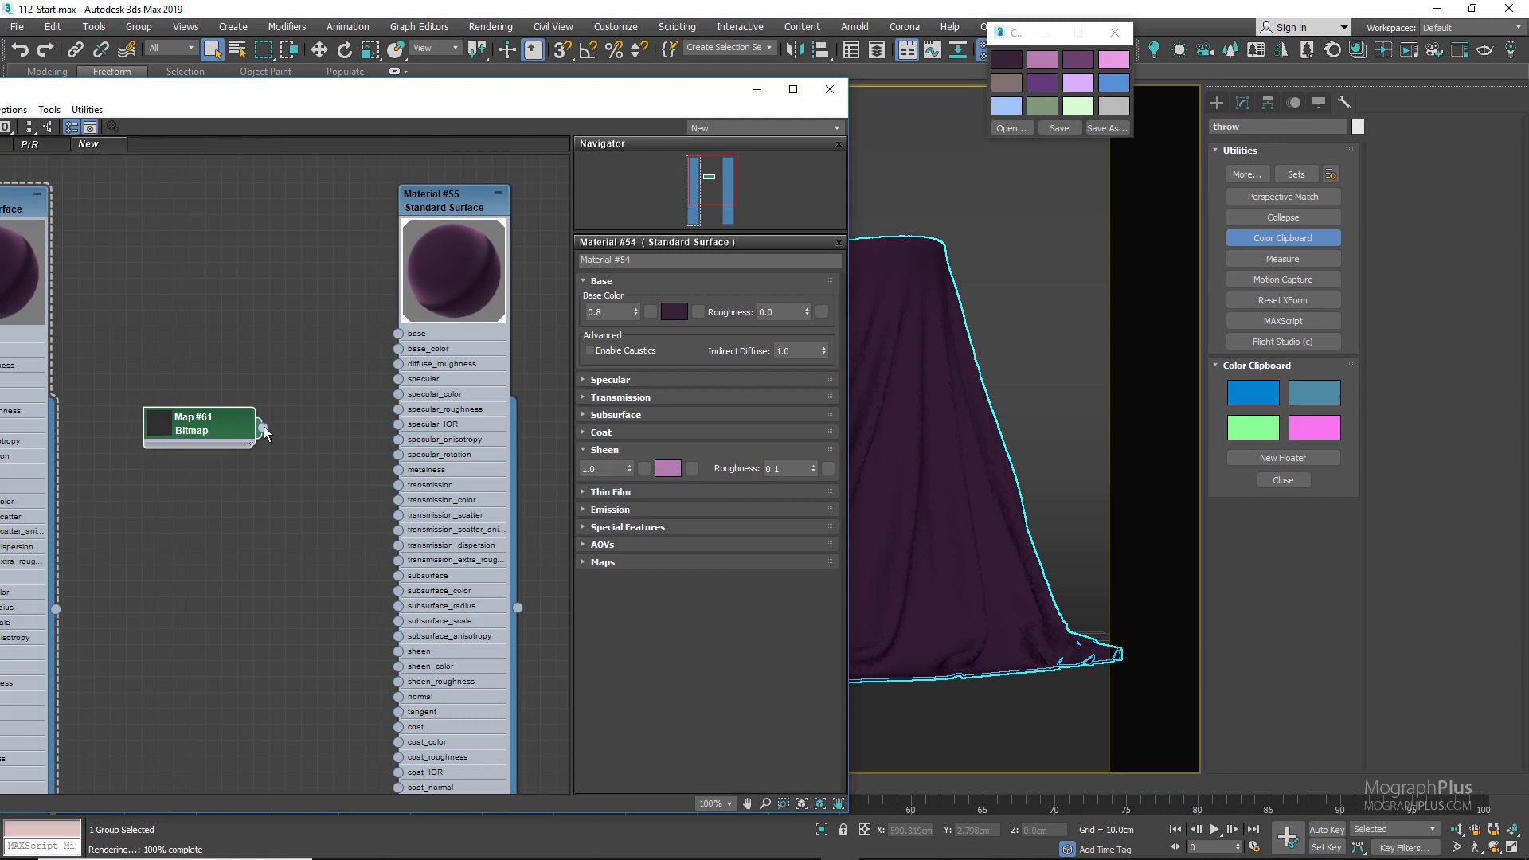
left_click_drag(264, 431, 297, 502)
mouse_move(351, 527)
mouse_move(478, 547)
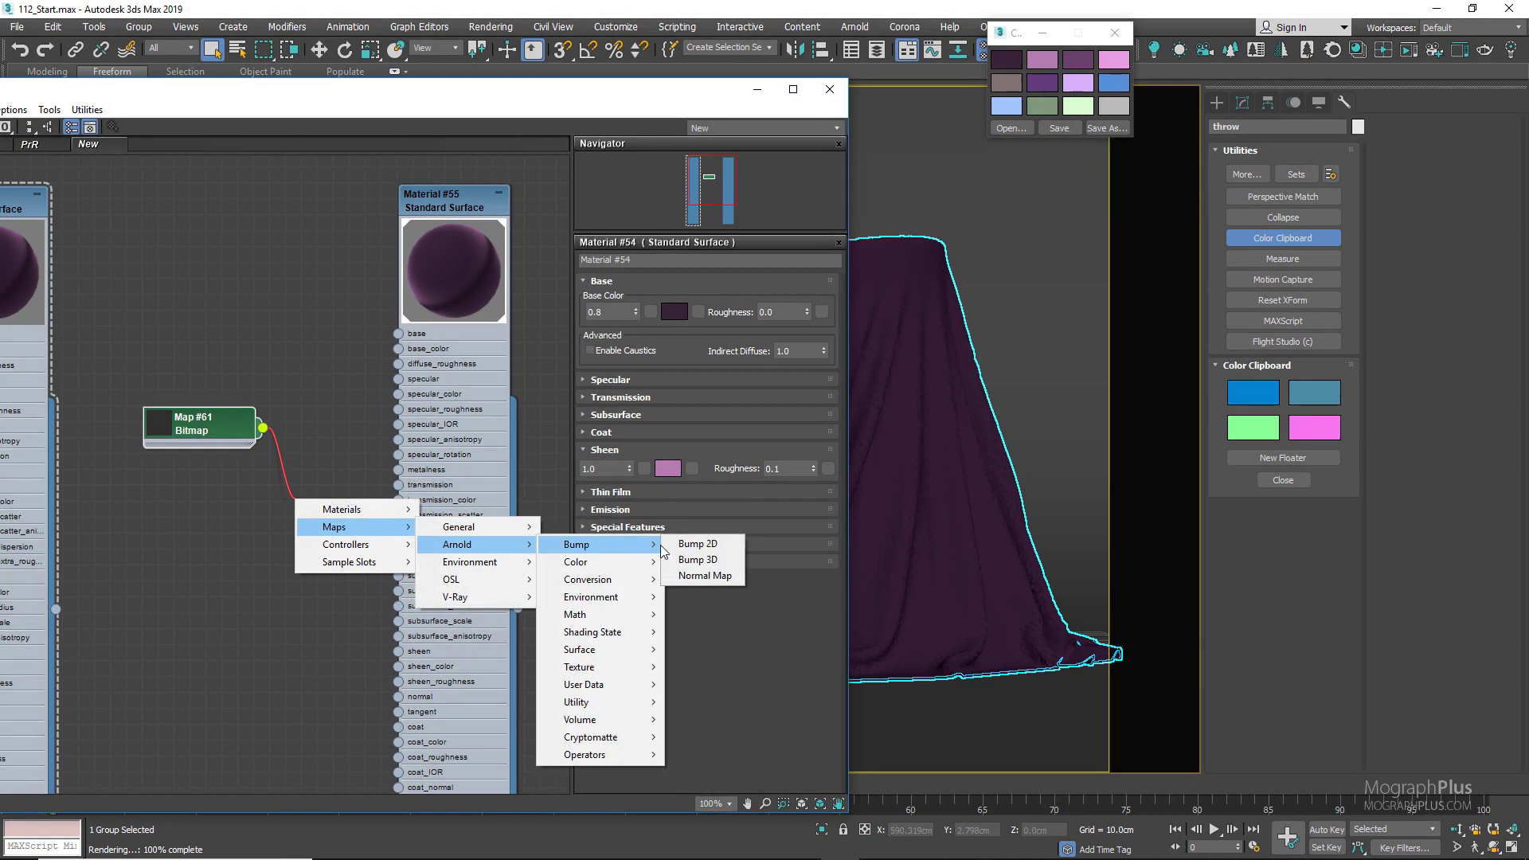
left_click(698, 544)
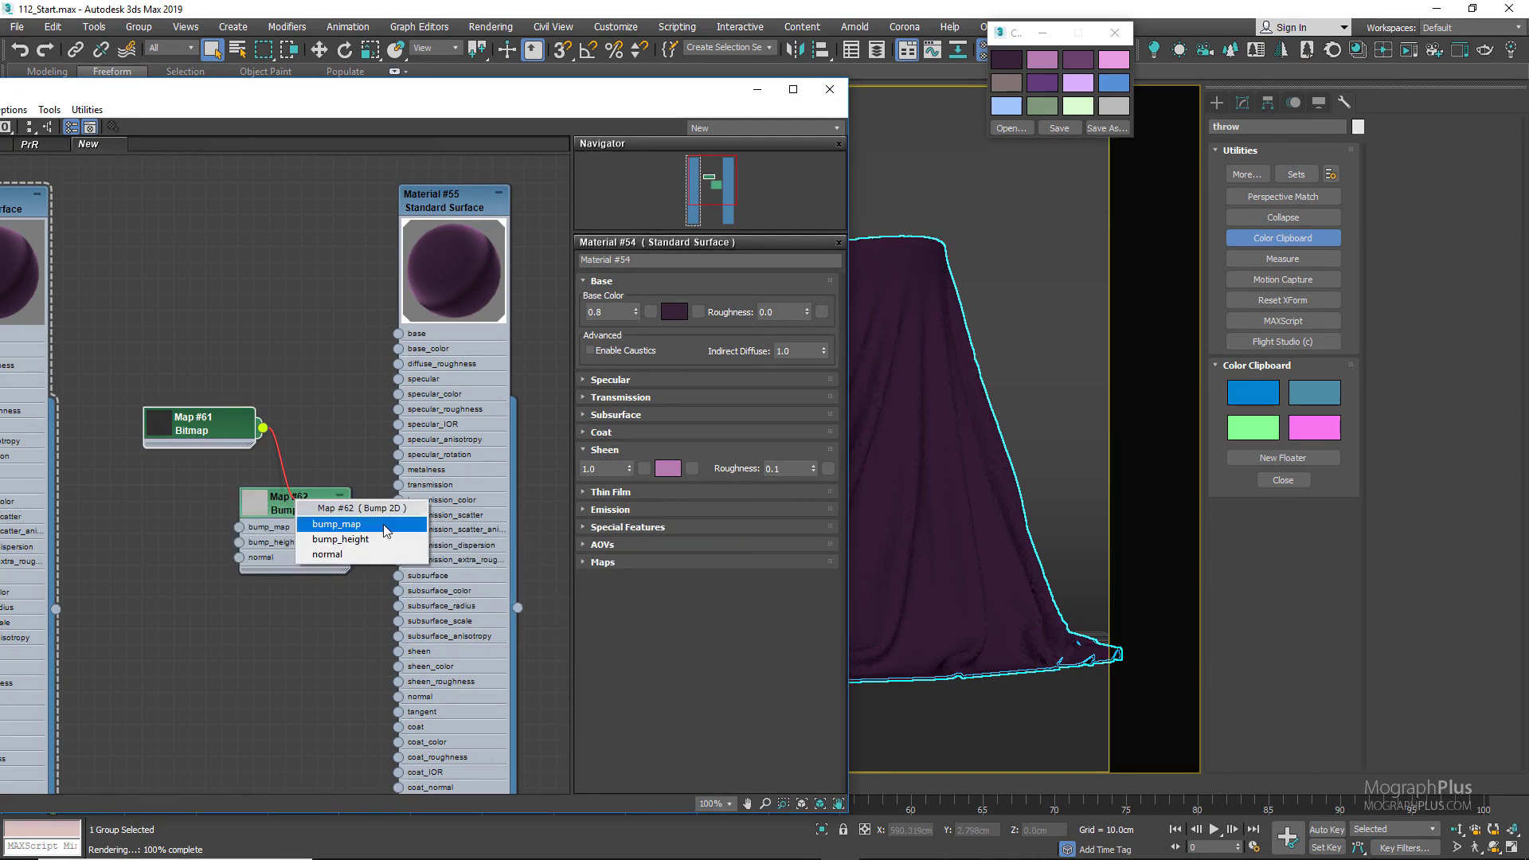
left_click(386, 524)
left_click_drag(287, 497, 287, 529)
scroll(372, 647, "up", 1)
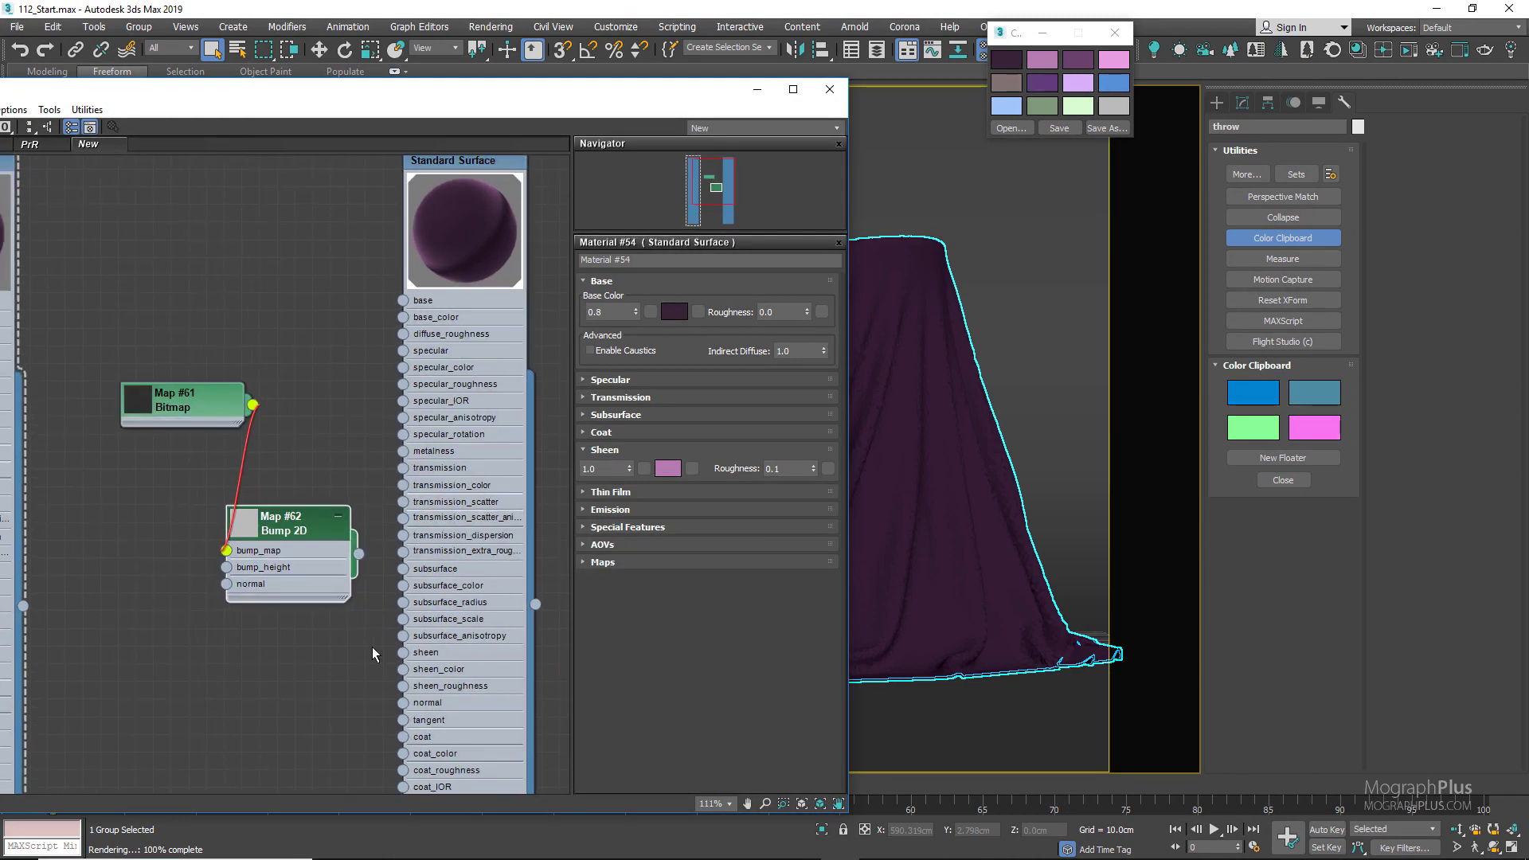
Connect the Bump 2D output to the copied Standard Surface's normal input, collapse the material node and line up the three nodes
middle_click_drag(371, 647, 356, 606)
left_click_drag(347, 514, 390, 662)
middle_click_drag(299, 371, 327, 522)
left_click_drag(205, 518, 135, 617)
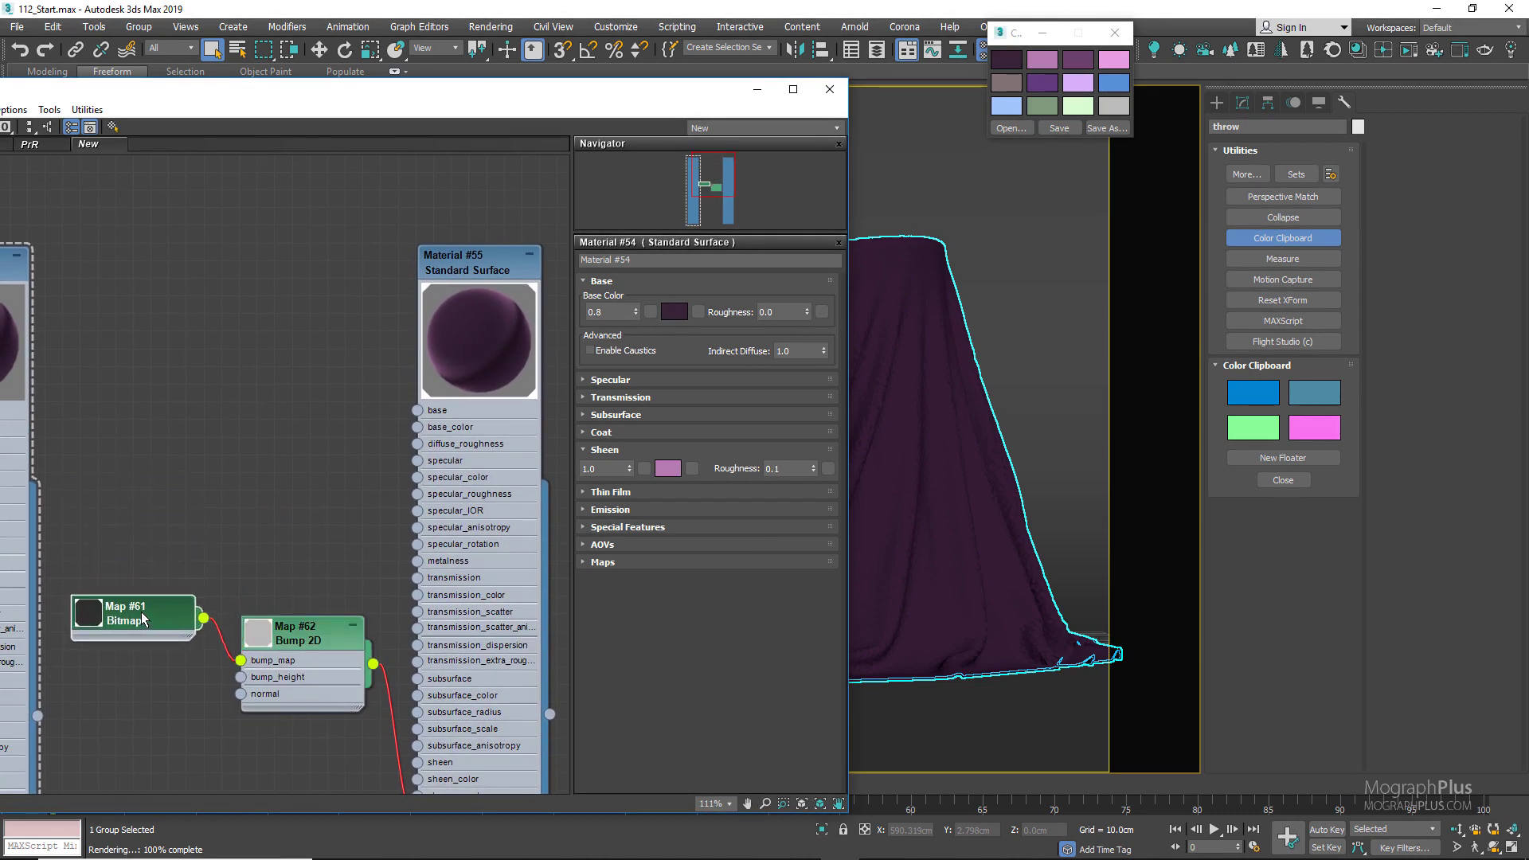
left_click(529, 261)
left_click_drag(493, 260, 494, 525)
middle_click_drag(319, 504, 333, 369)
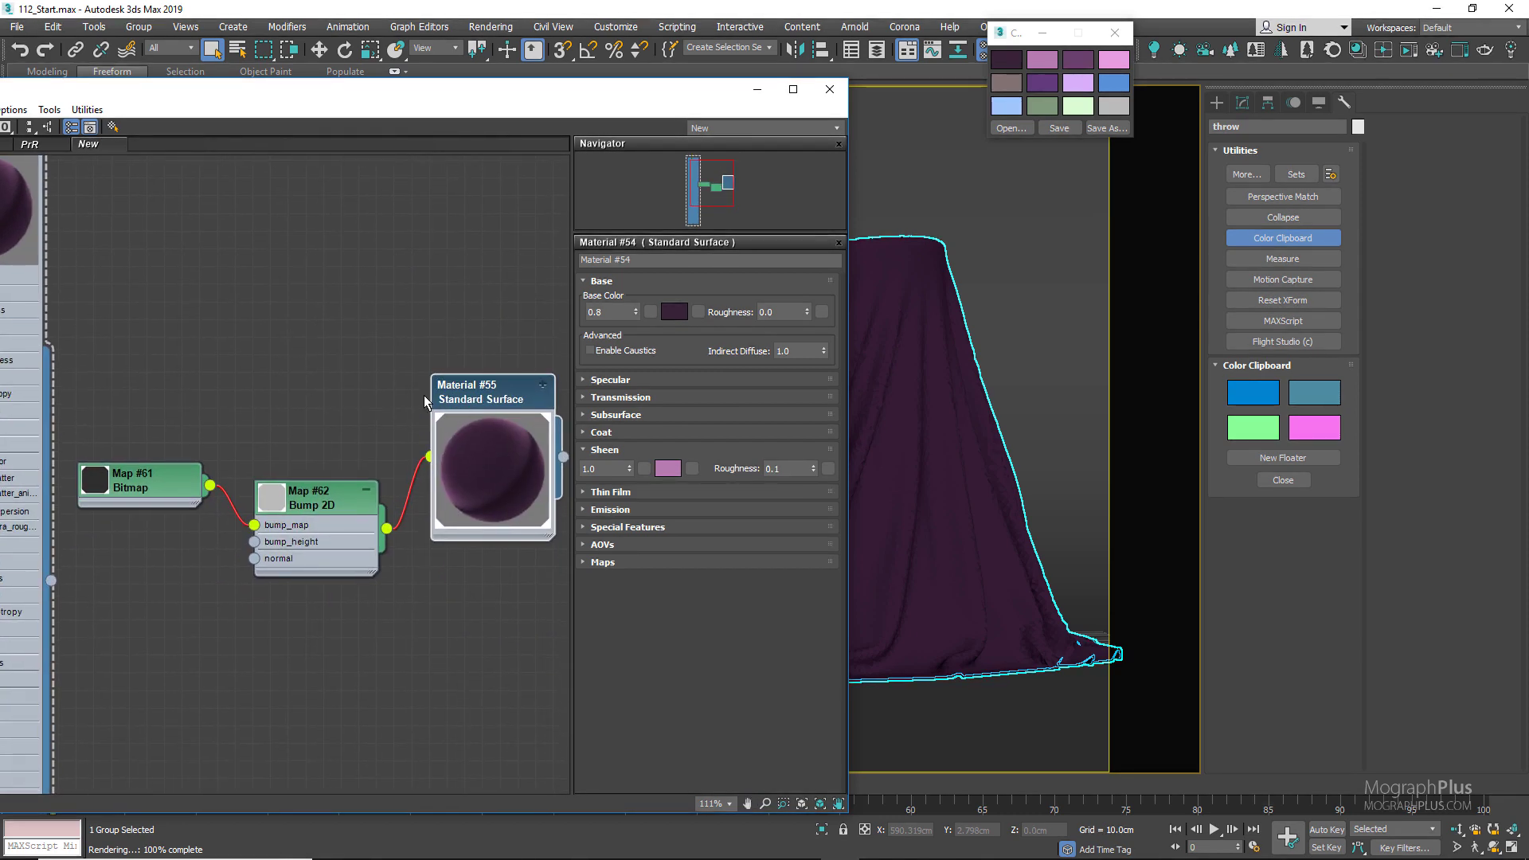
left_click_drag(326, 500, 332, 464)
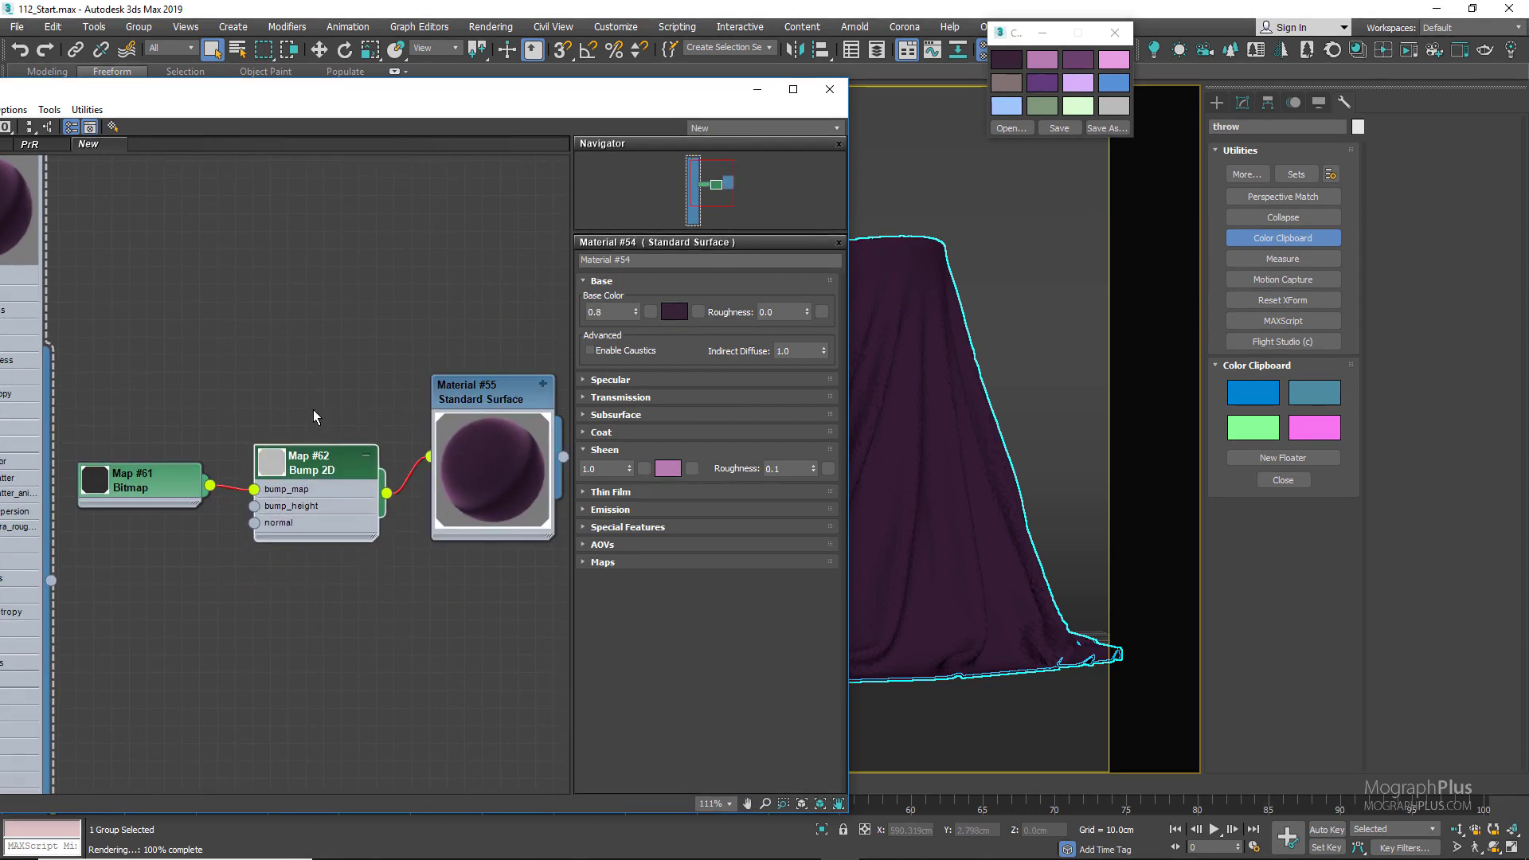
Set the Bump Height of the Bump 2D map to 0.8
double_click(321, 472)
double_click(766, 320)
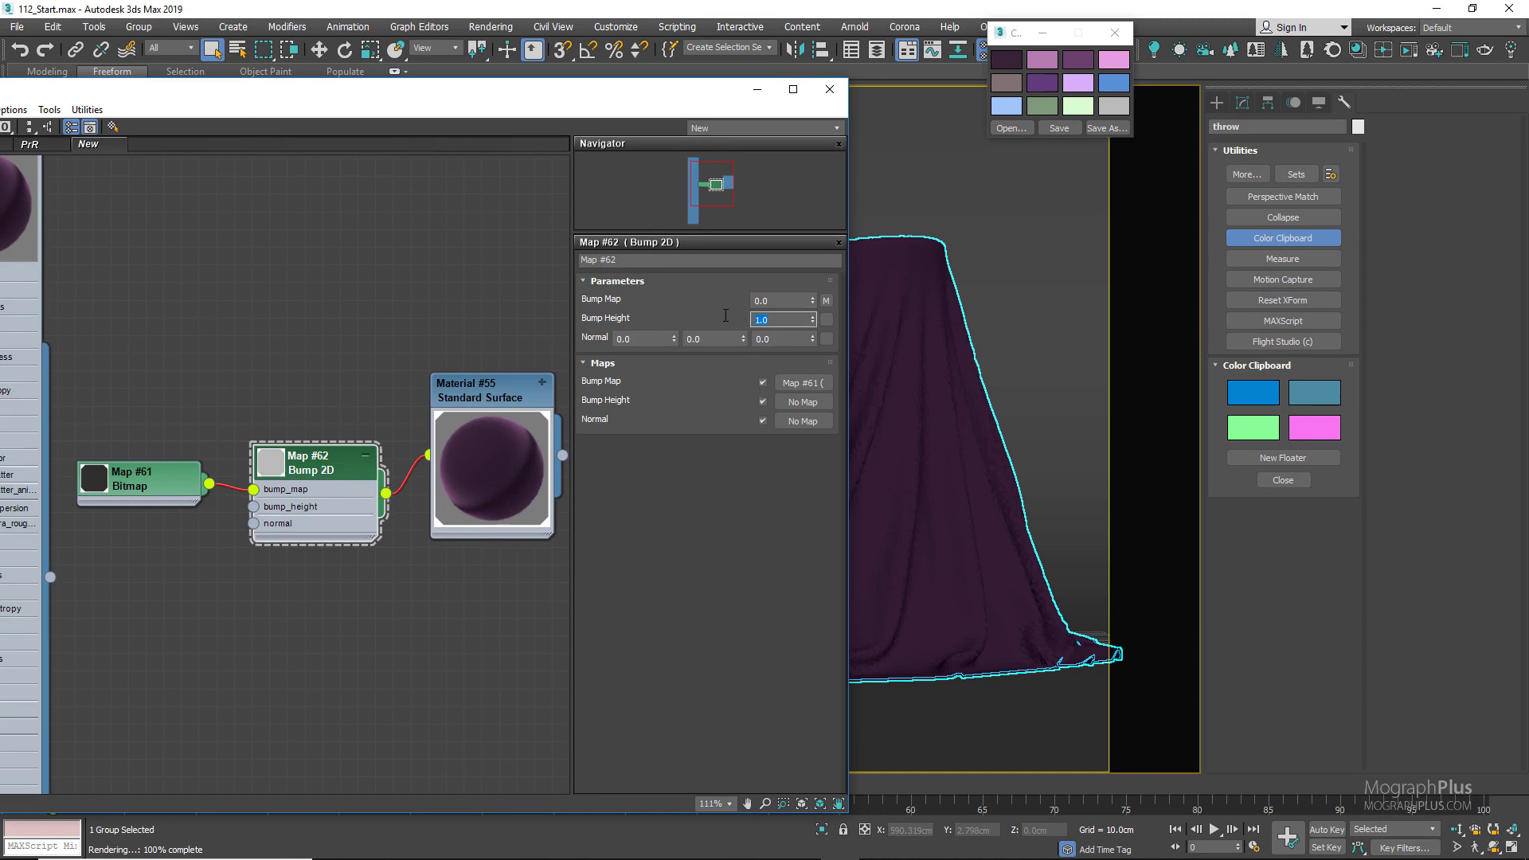
key("Return")
Expand the bumped Standard Surface node and hide its unused node slots
right_click(515, 388)
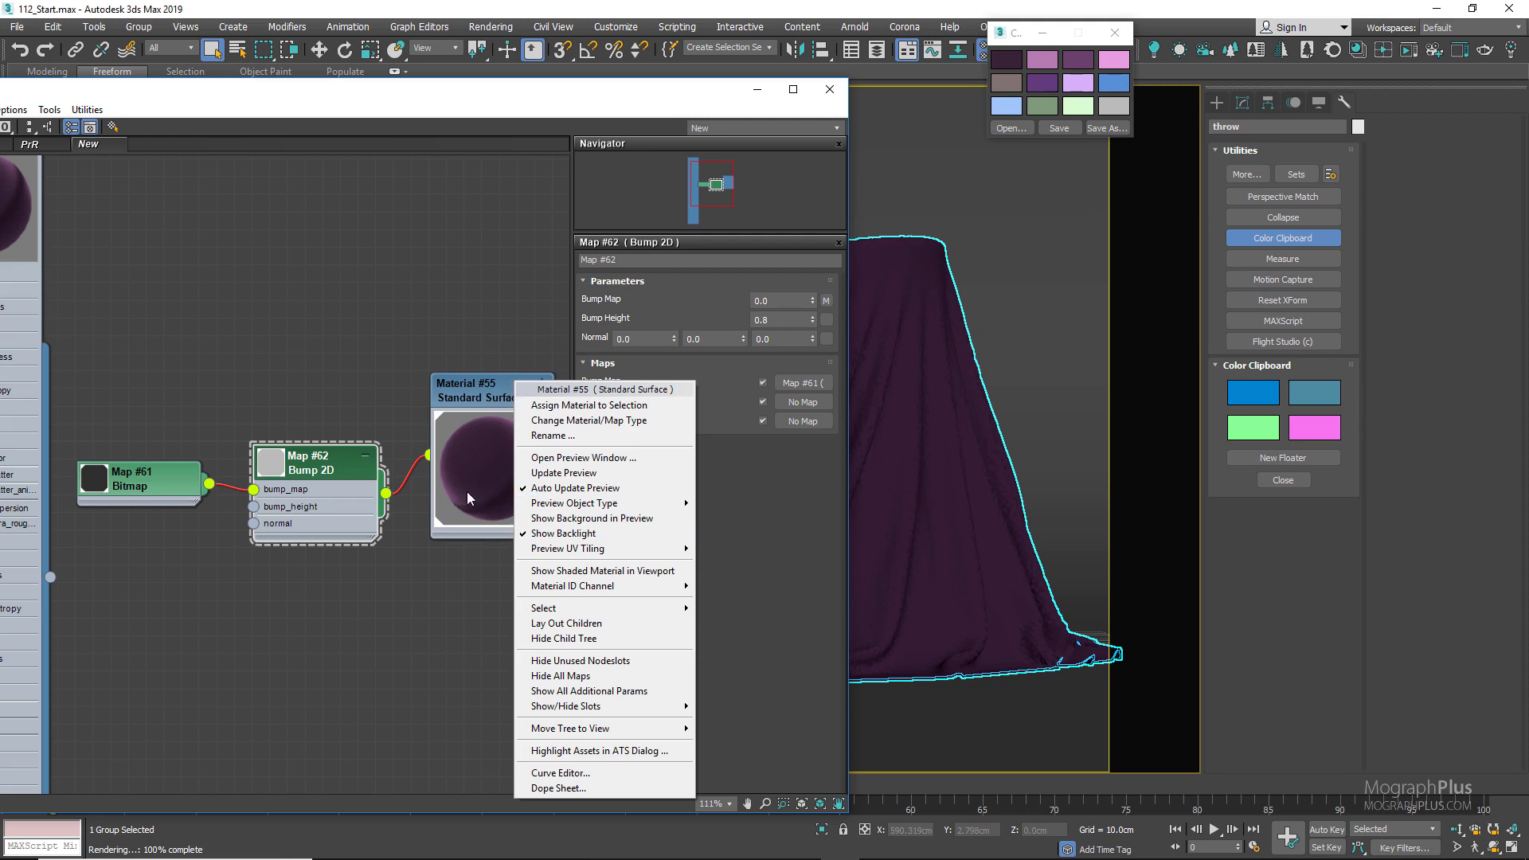
left_click(514, 398)
left_click(541, 384)
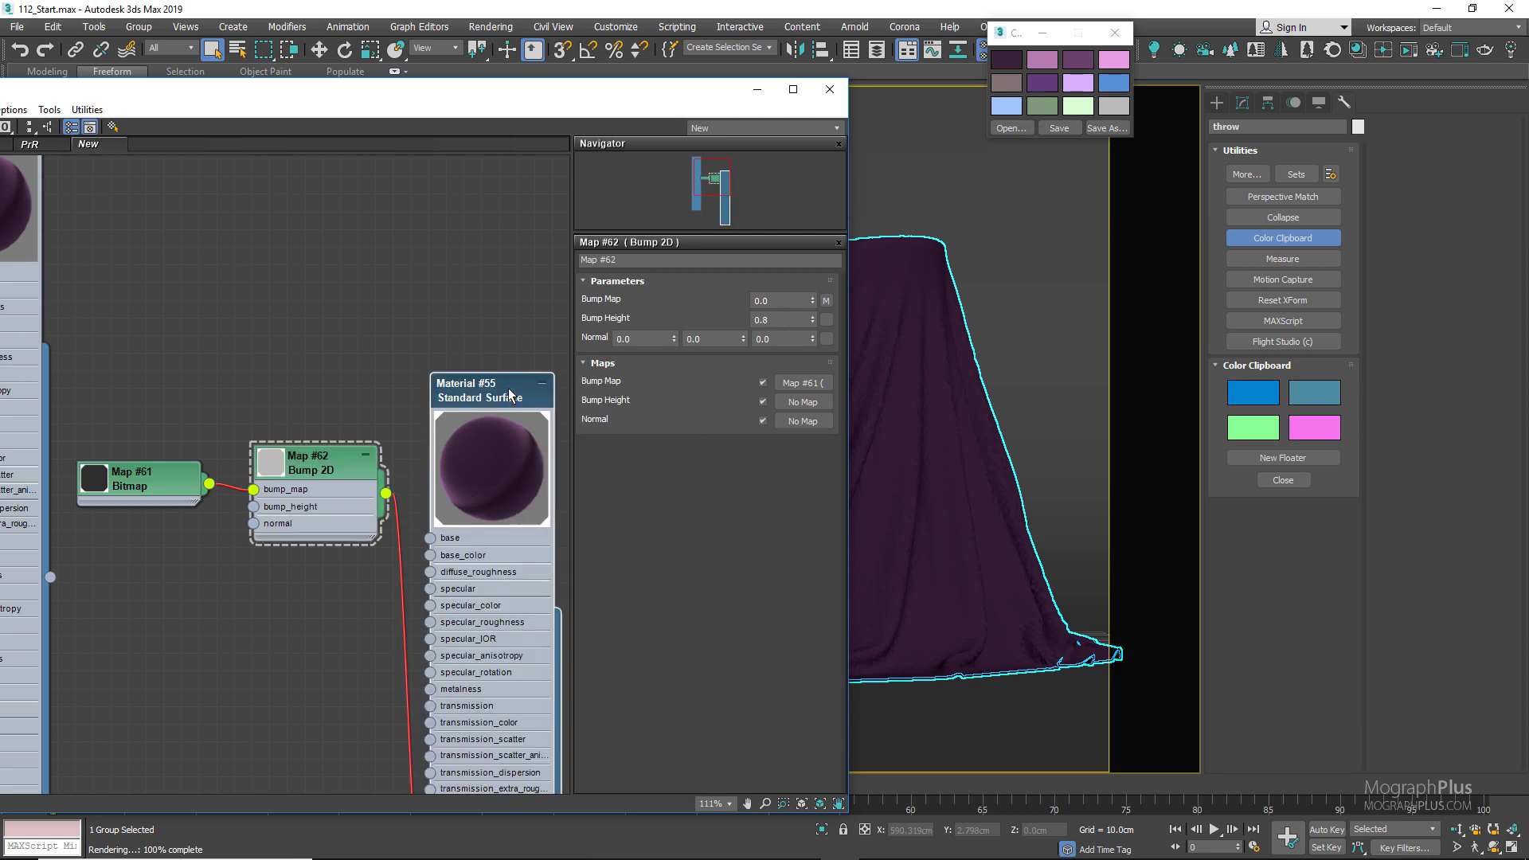
right_click(511, 394)
left_click(561, 669)
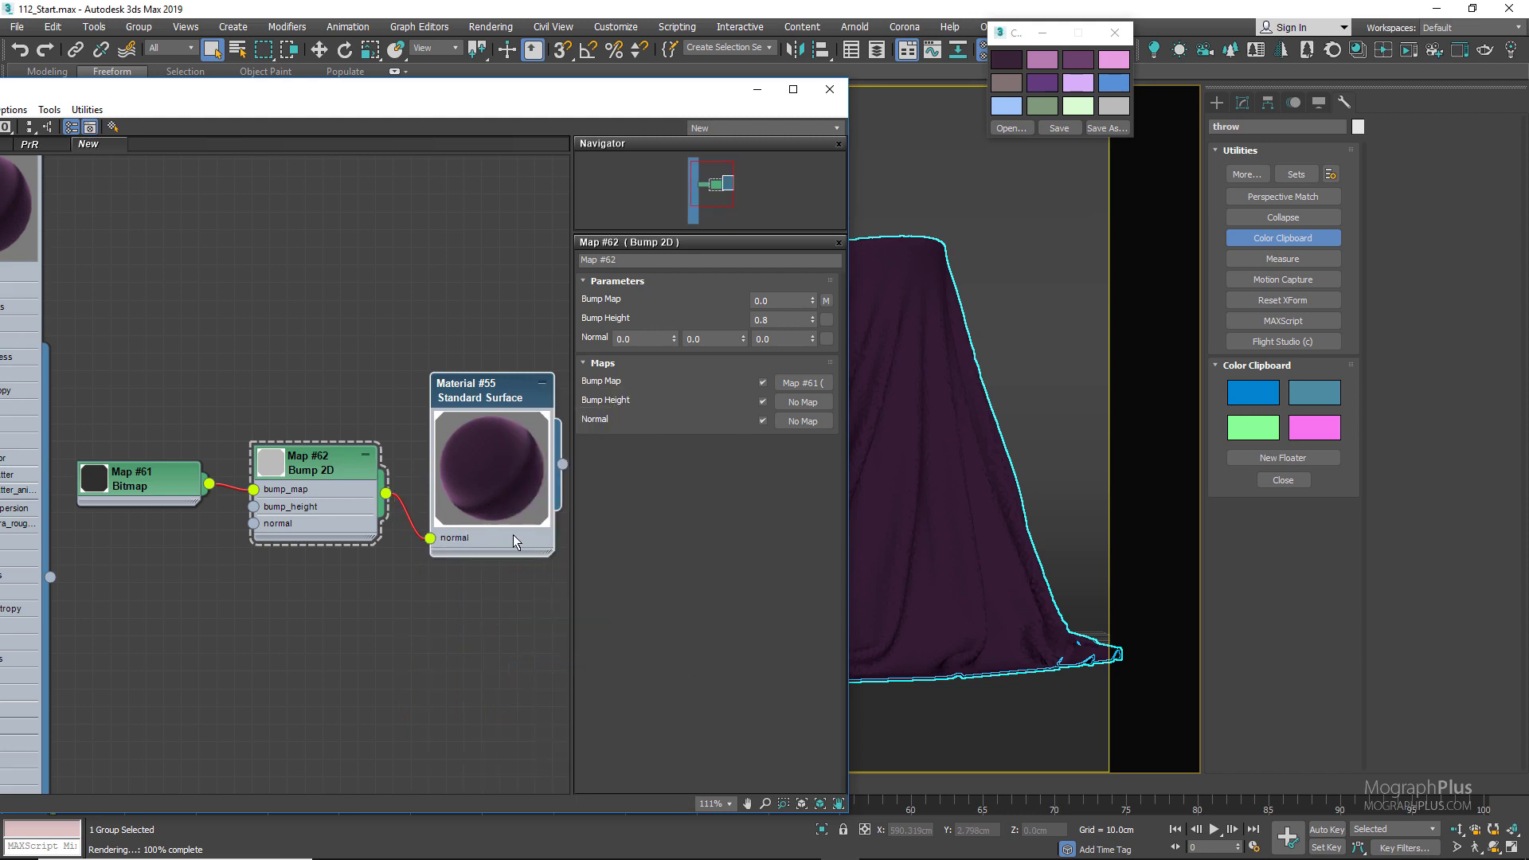
Set the FabPattern bitmap's U and V tiling to 0.2 each
middle_click_drag(369, 393, 344, 372)
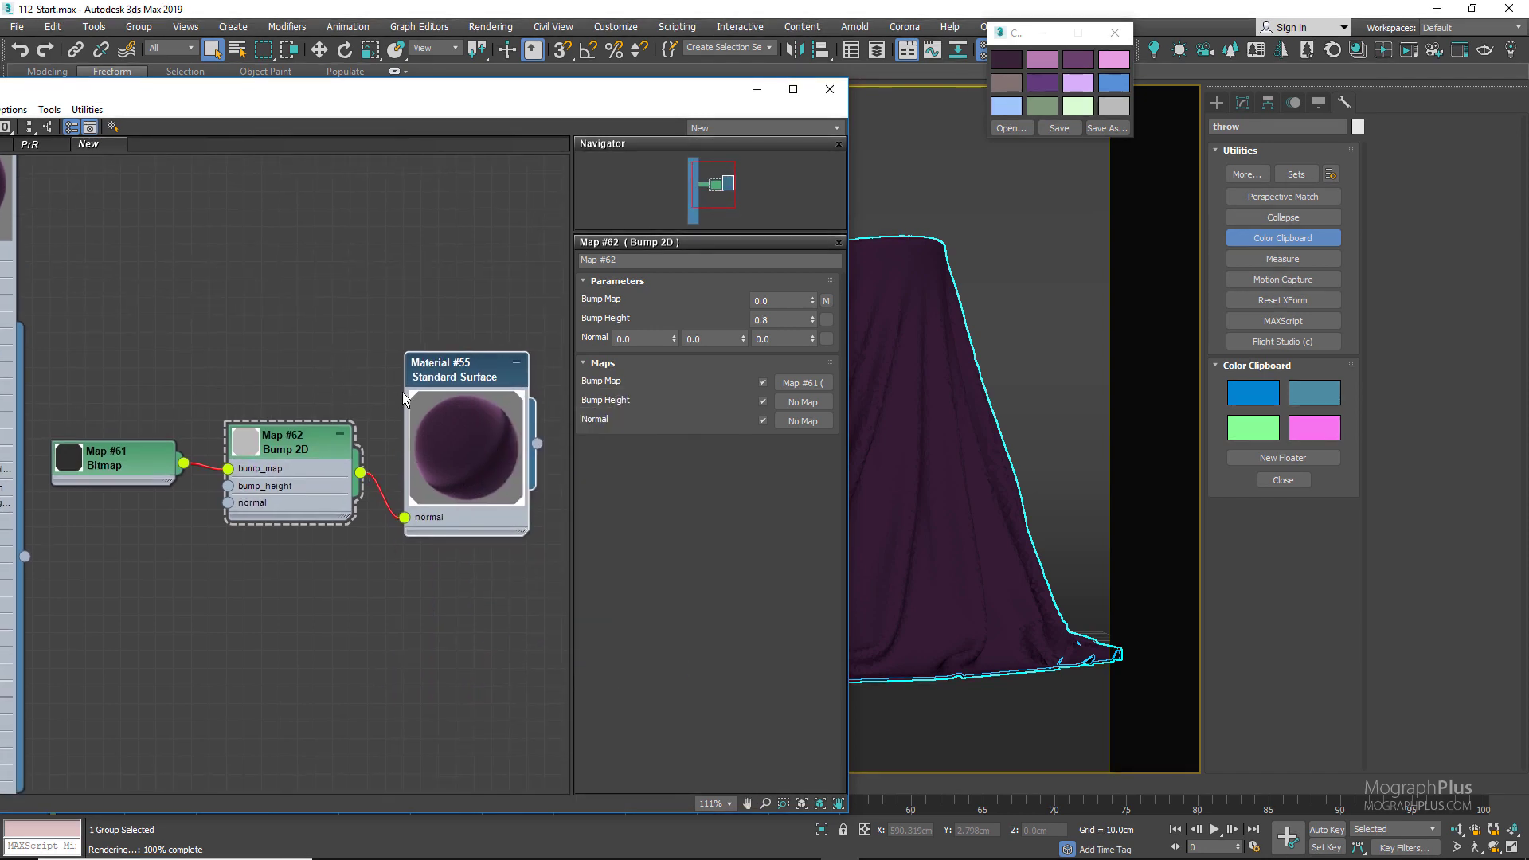
double_click(122, 462)
double_click(690, 359)
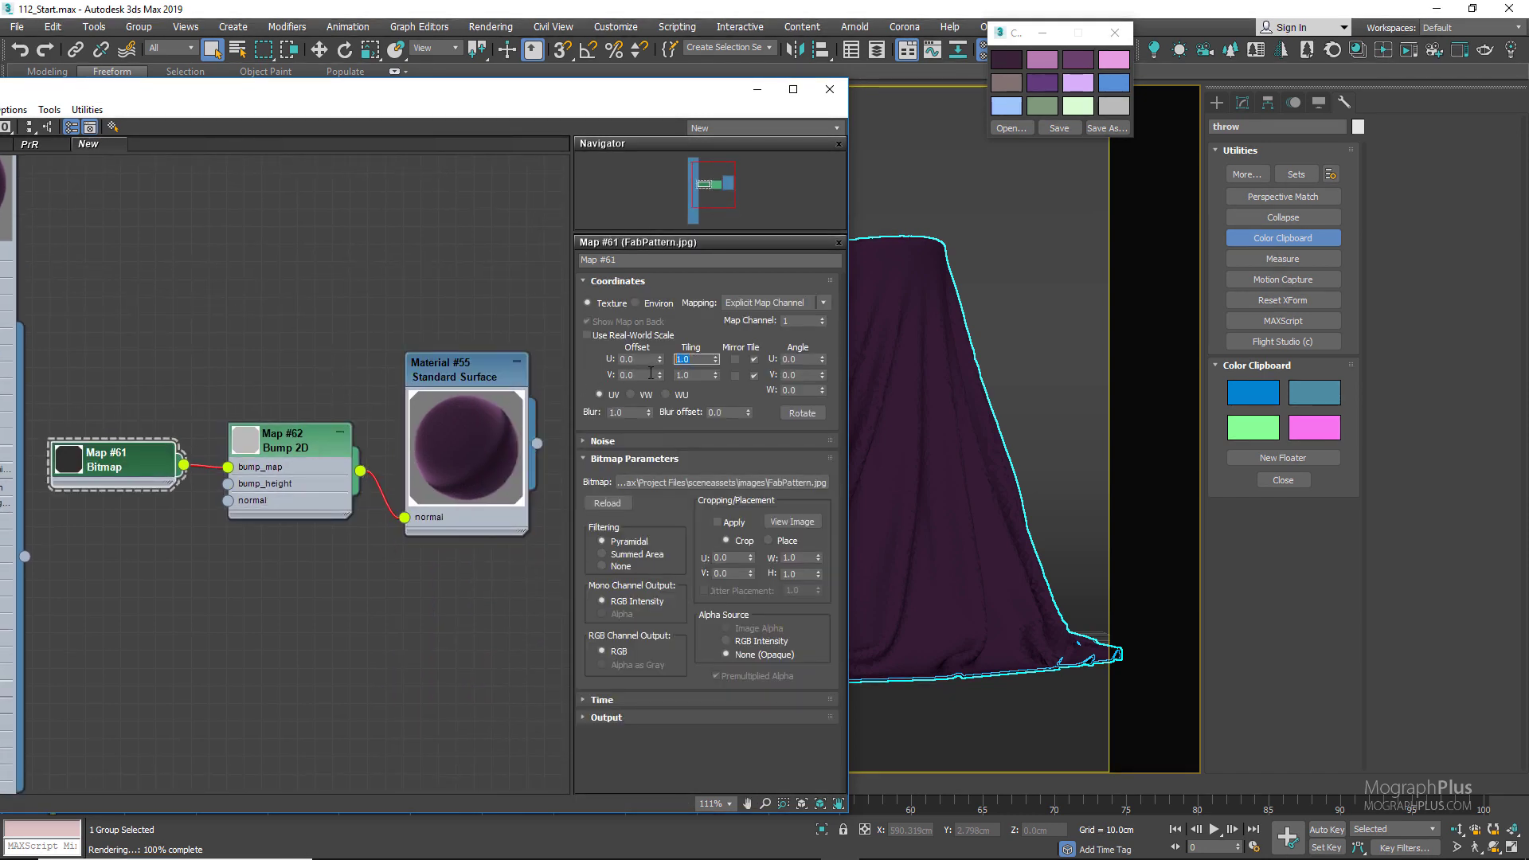
type(".2")
key("Tab")
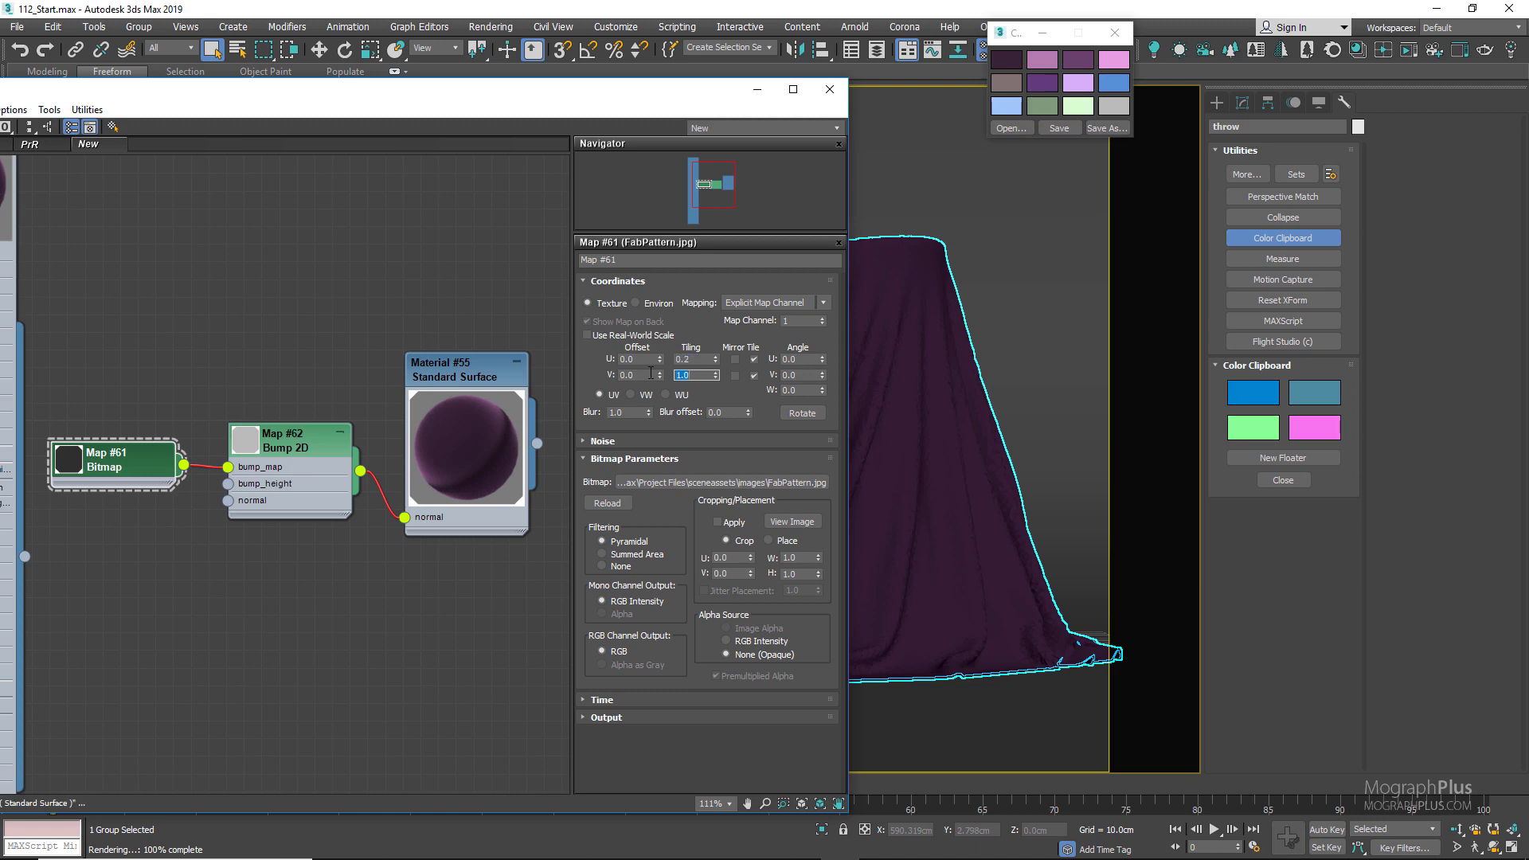
type(".2")
key("Return")
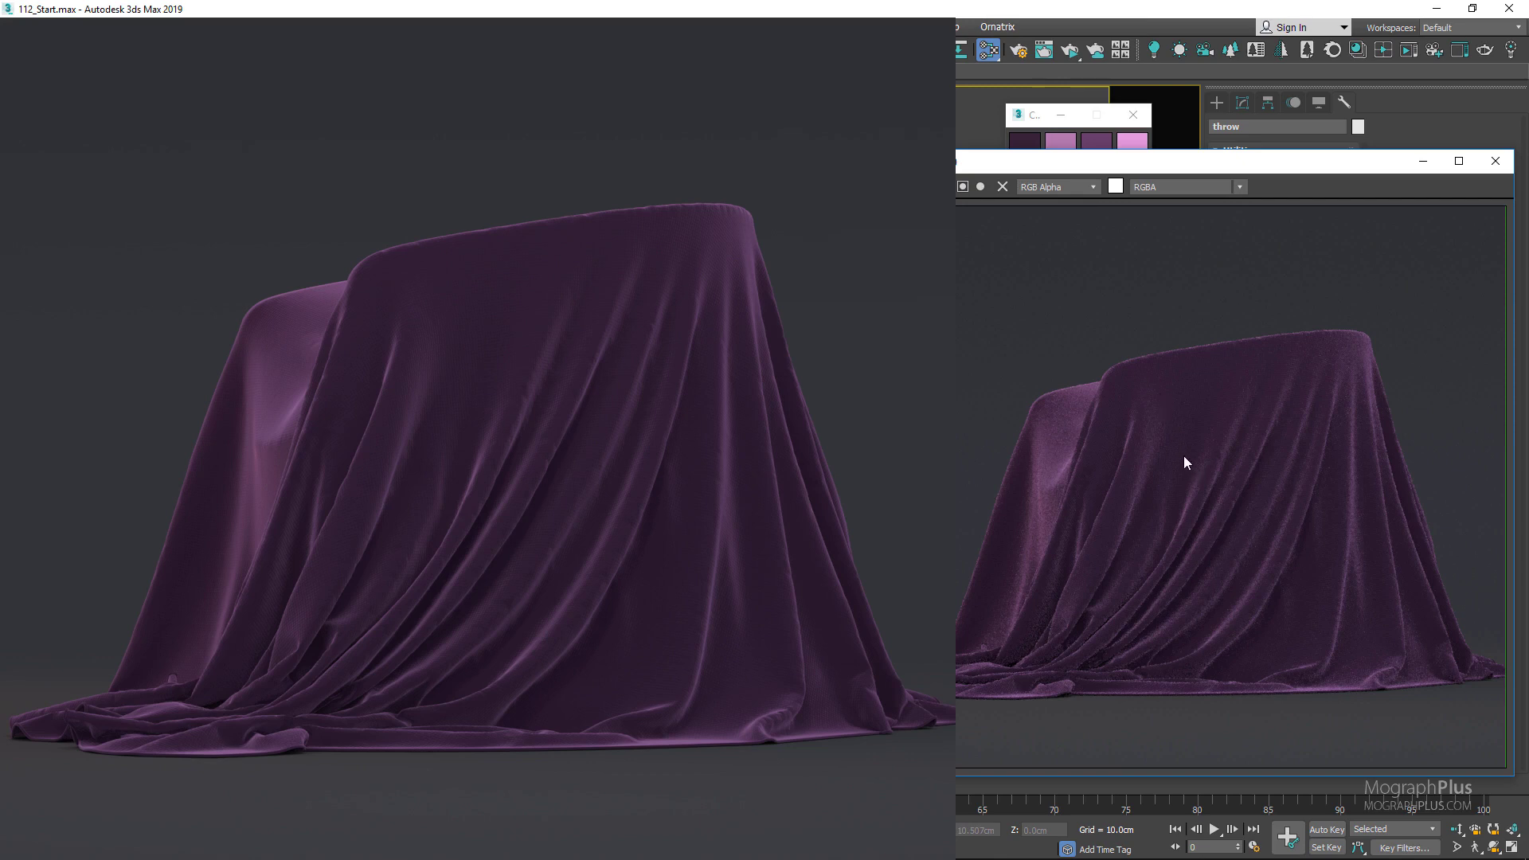
Examine the throw's woven bump in the ActiveShade render and the blue crushed-velvet dress photo img-thing.jpg, closing both
scroll(1184, 456, "up", 4)
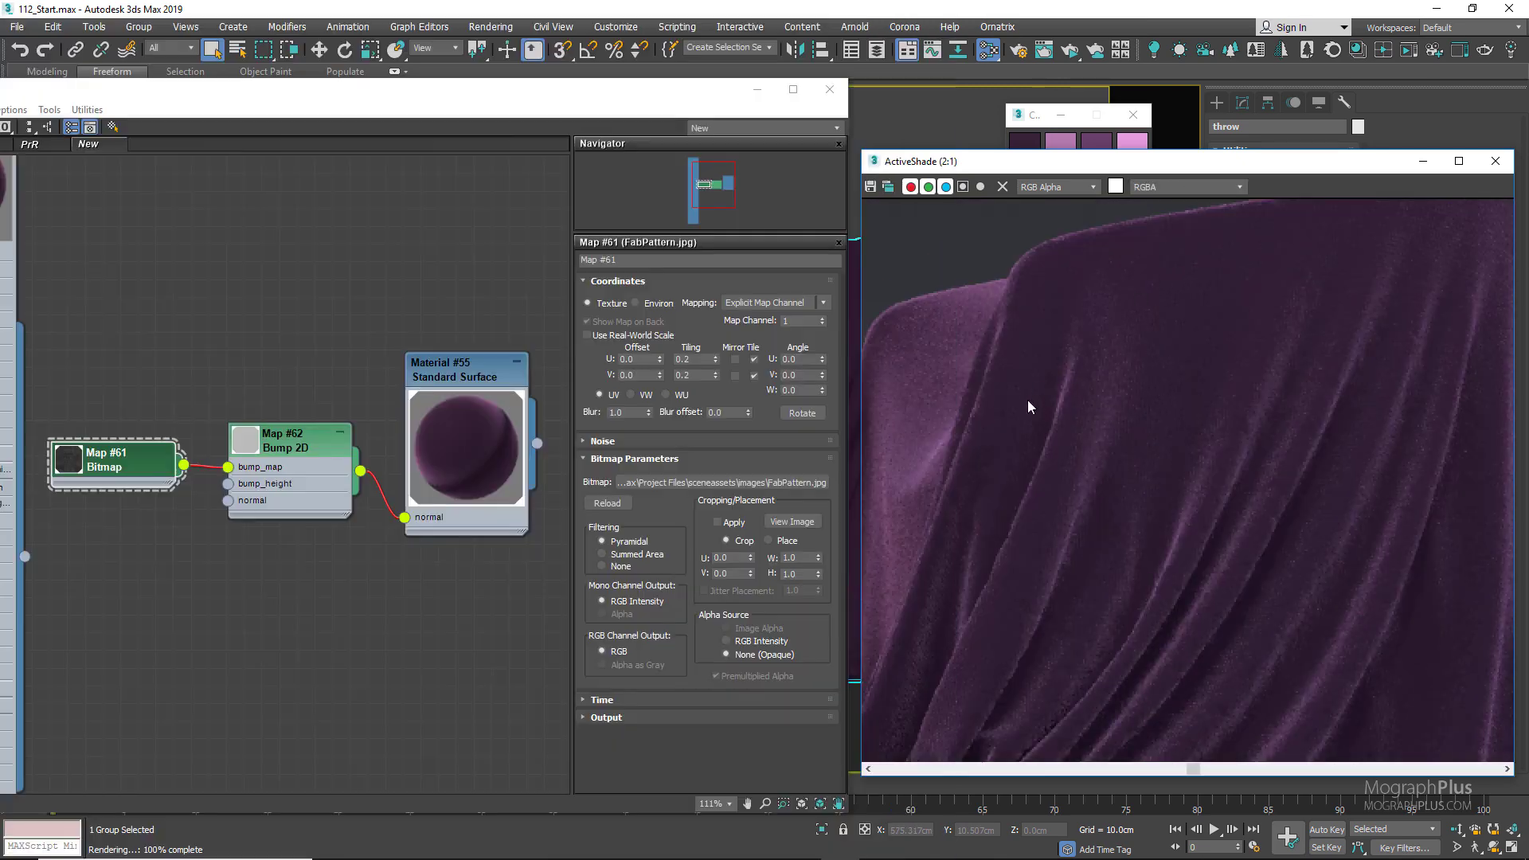
scroll(1365, 396, "down", 3)
scroll(1380, 334, "up", 3)
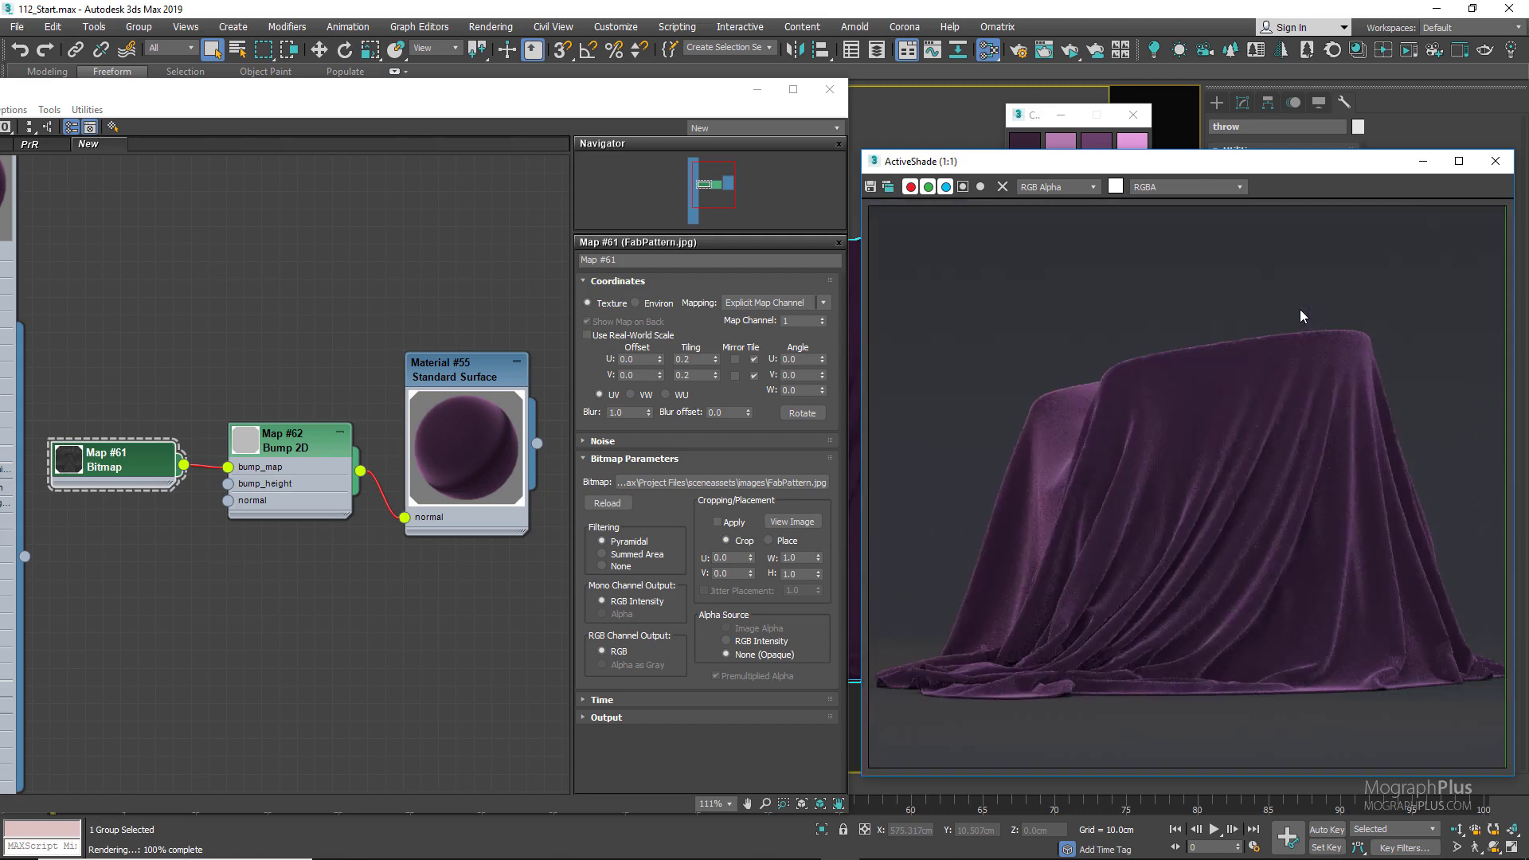
scroll(1252, 386, "up", 2)
scroll(1244, 394, "down", 3)
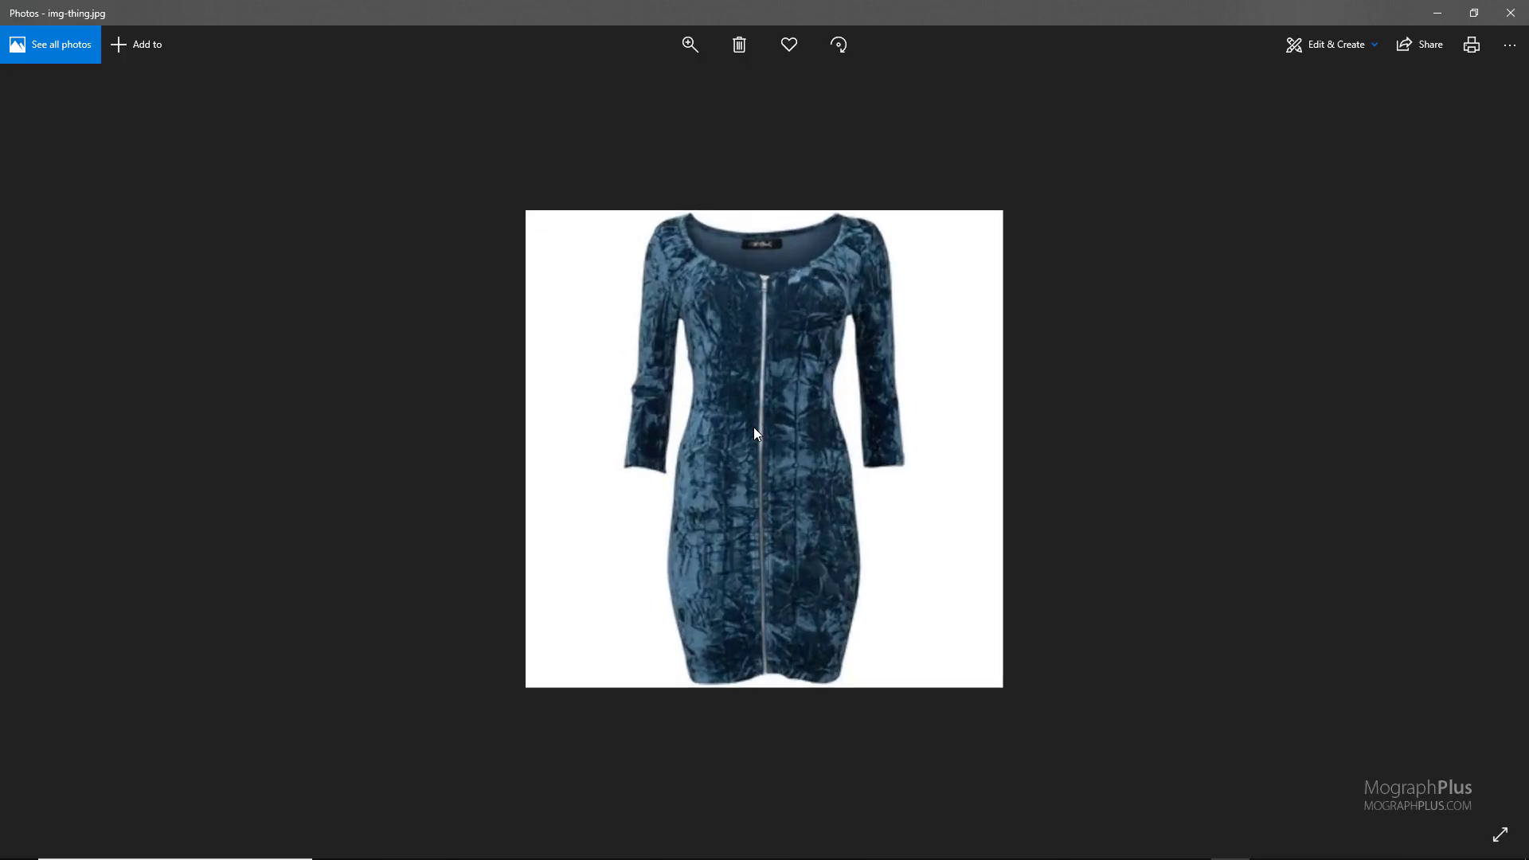
left_click(1511, 14)
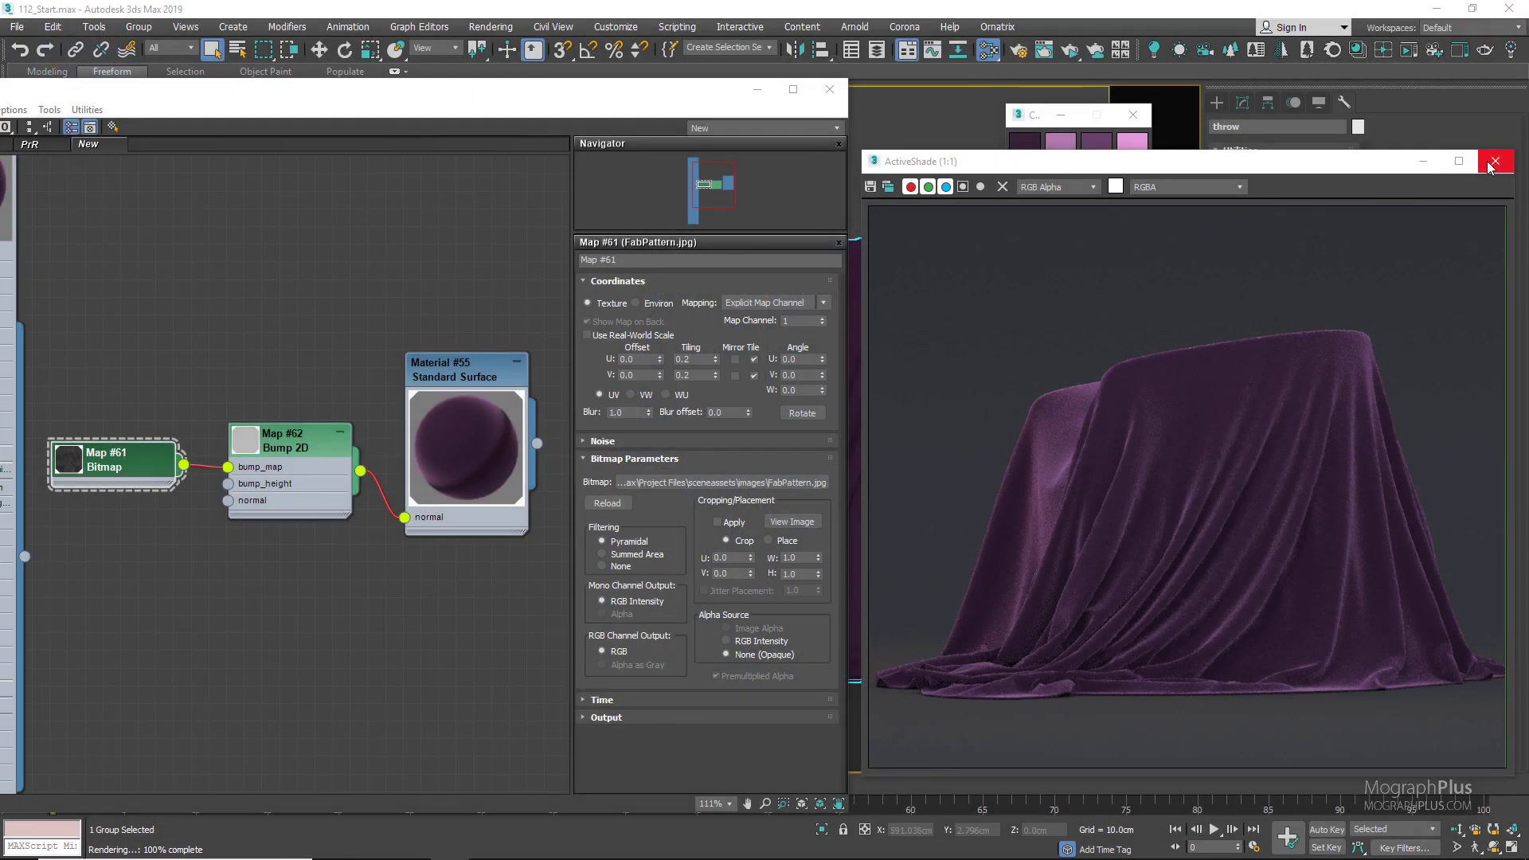
left_click(356, 213)
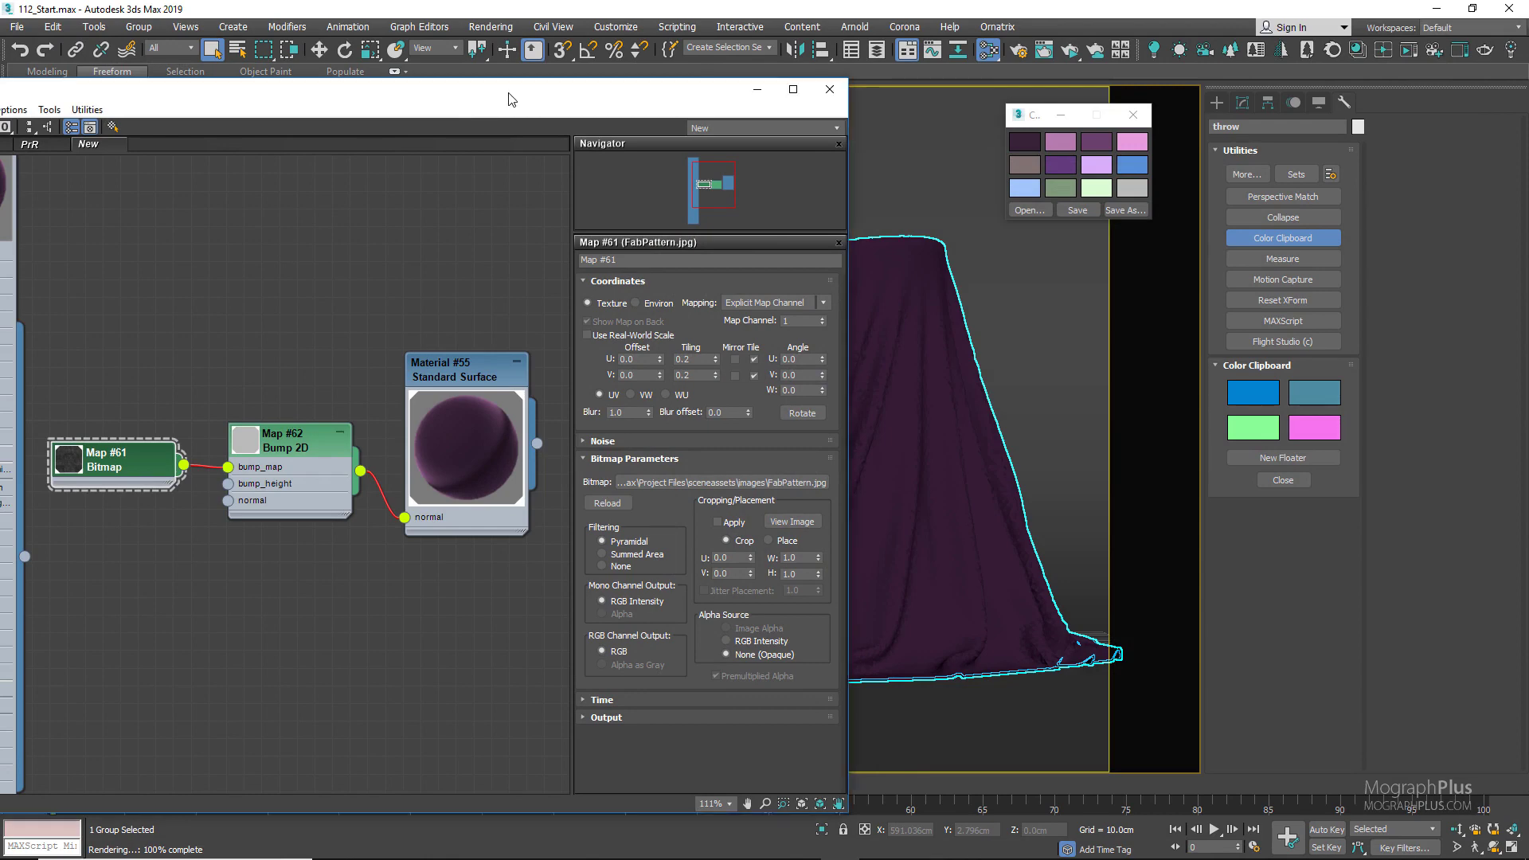
Maximize the material editor, duplicate the original velvet Standard Surface into empty space and collapse the new node
left_click_drag(511, 99, 647, 102)
double_click(647, 102)
scroll(508, 286, "down", 4)
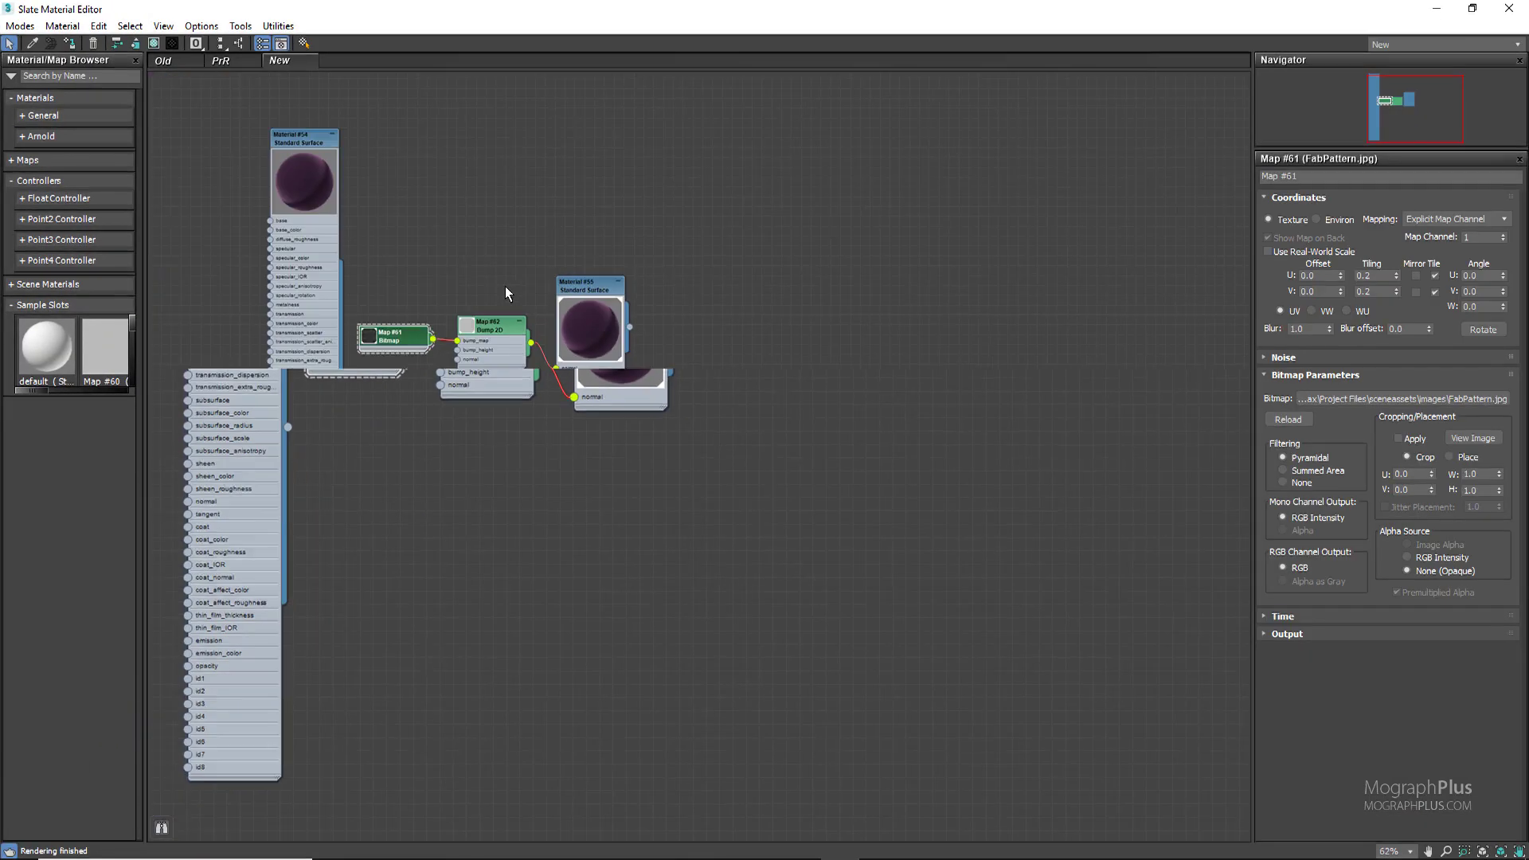
left_click_drag(345, 223, 924, 246, "shift")
middle_click_drag(913, 249, 662, 277)
left_click_drag(687, 265, 726, 265)
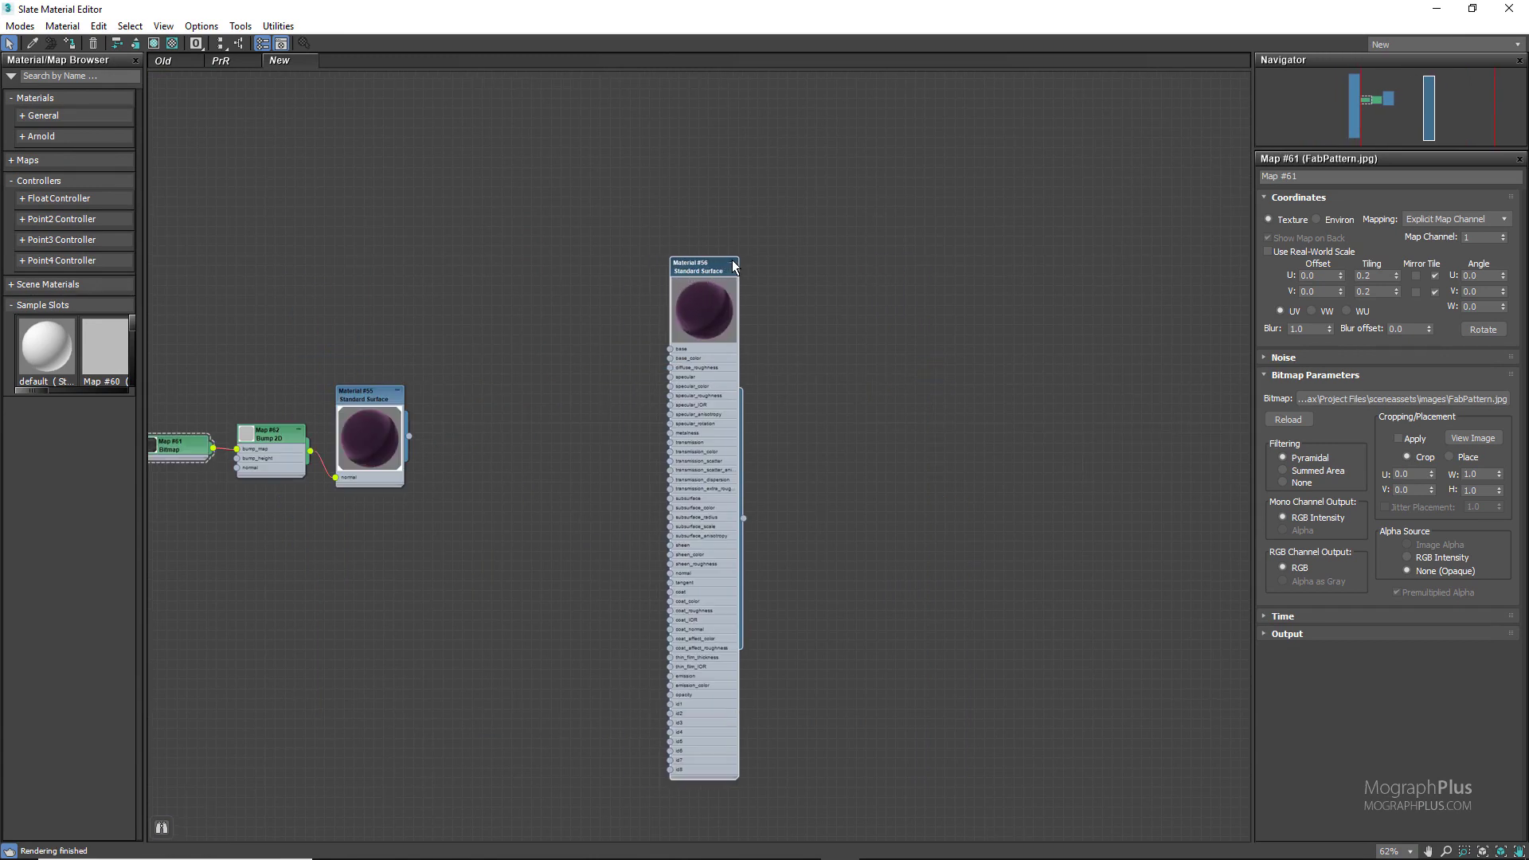
scroll(727, 266, "up", 2)
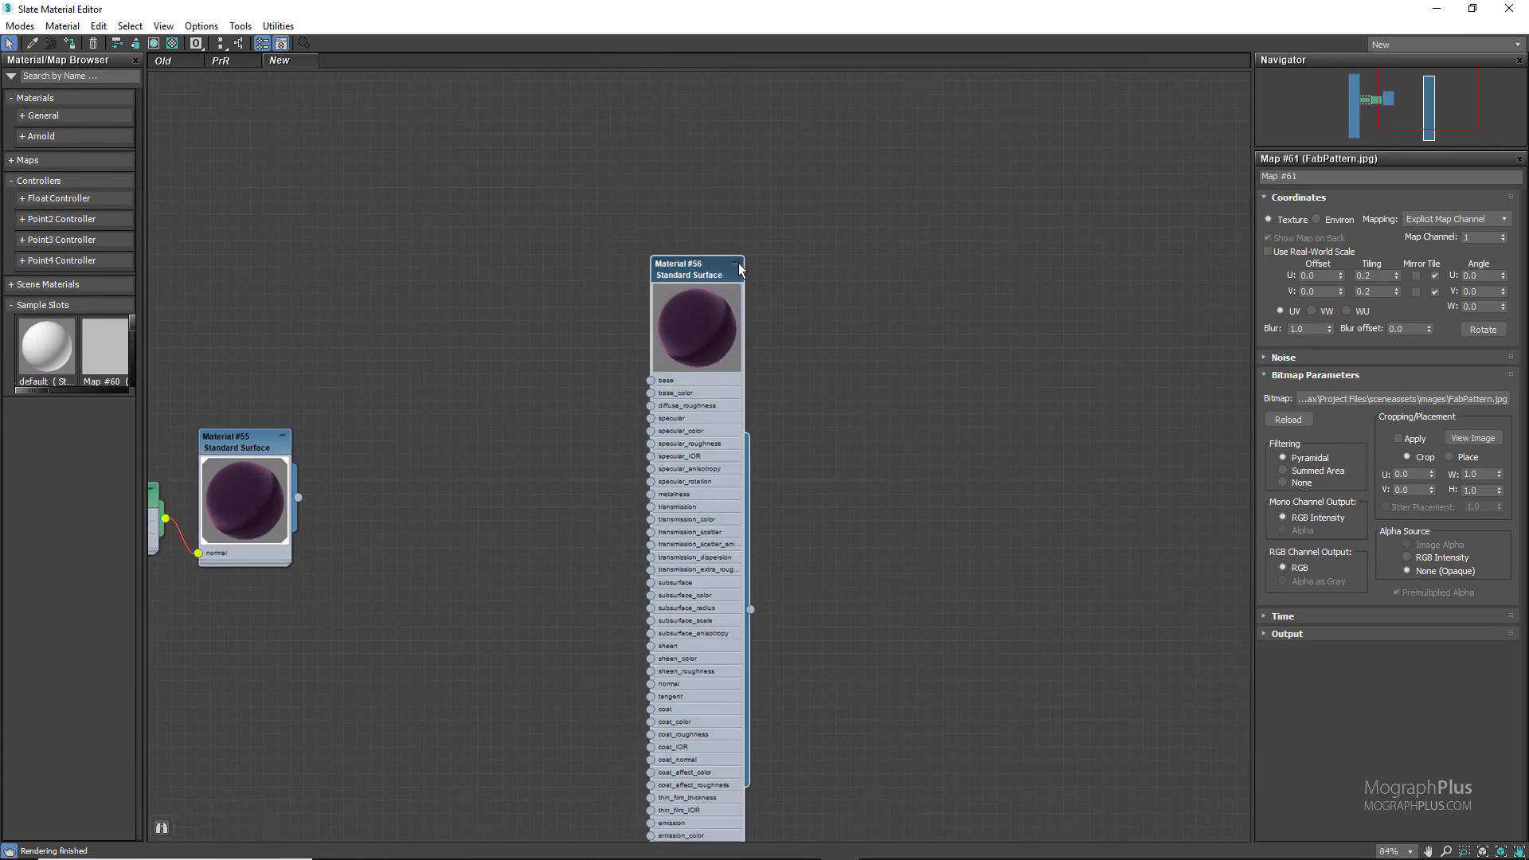
left_click(735, 268)
left_click_drag(709, 270, 657, 299)
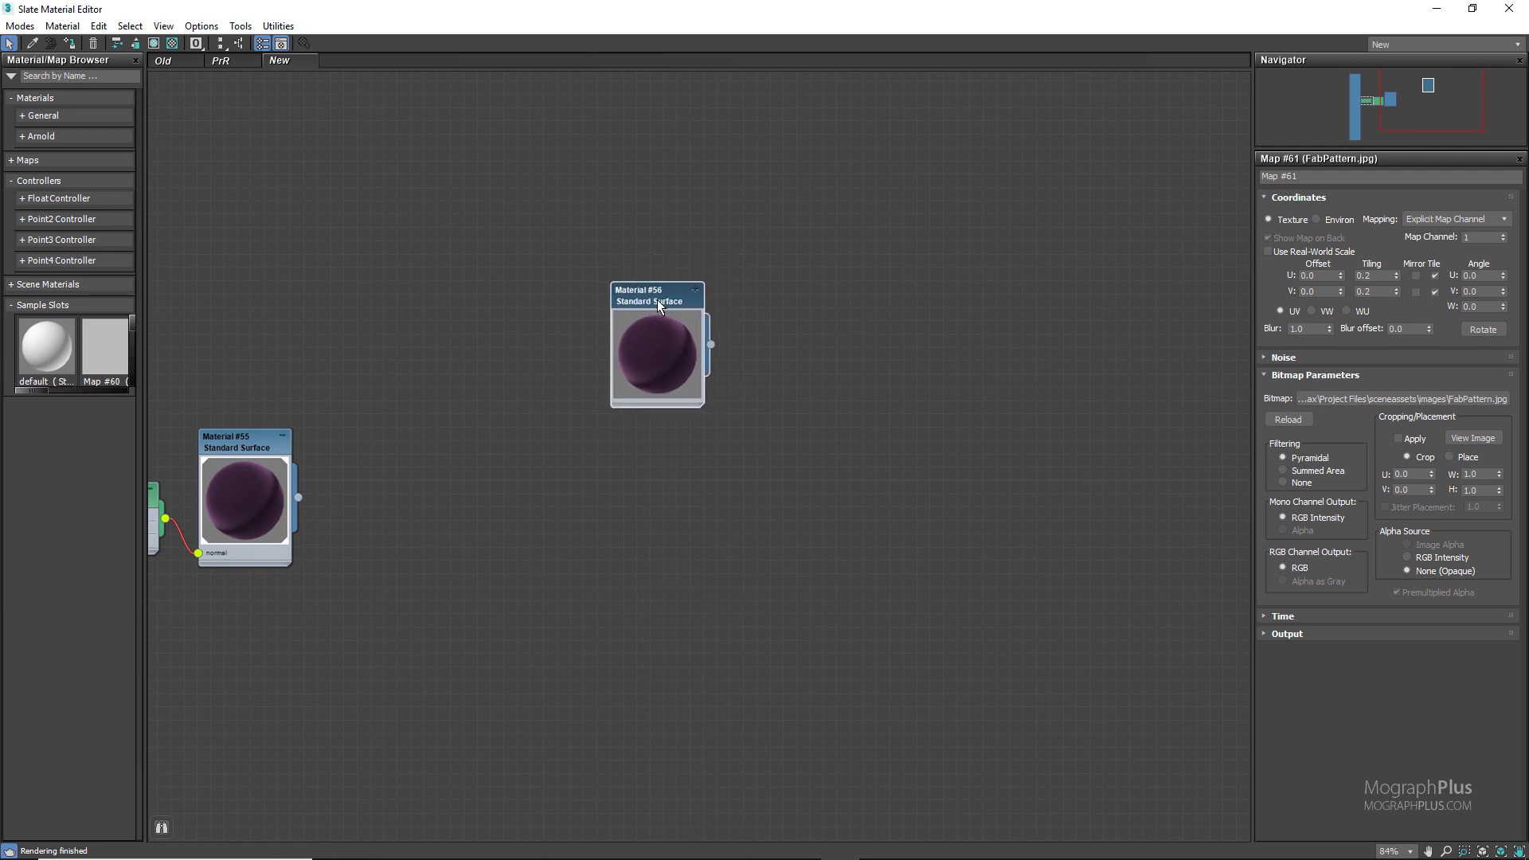
Show the new copy's base settings, duplicate it directly below and move the editor window back so the color clipboard floater is reachable
scroll(608, 358, "down", 1)
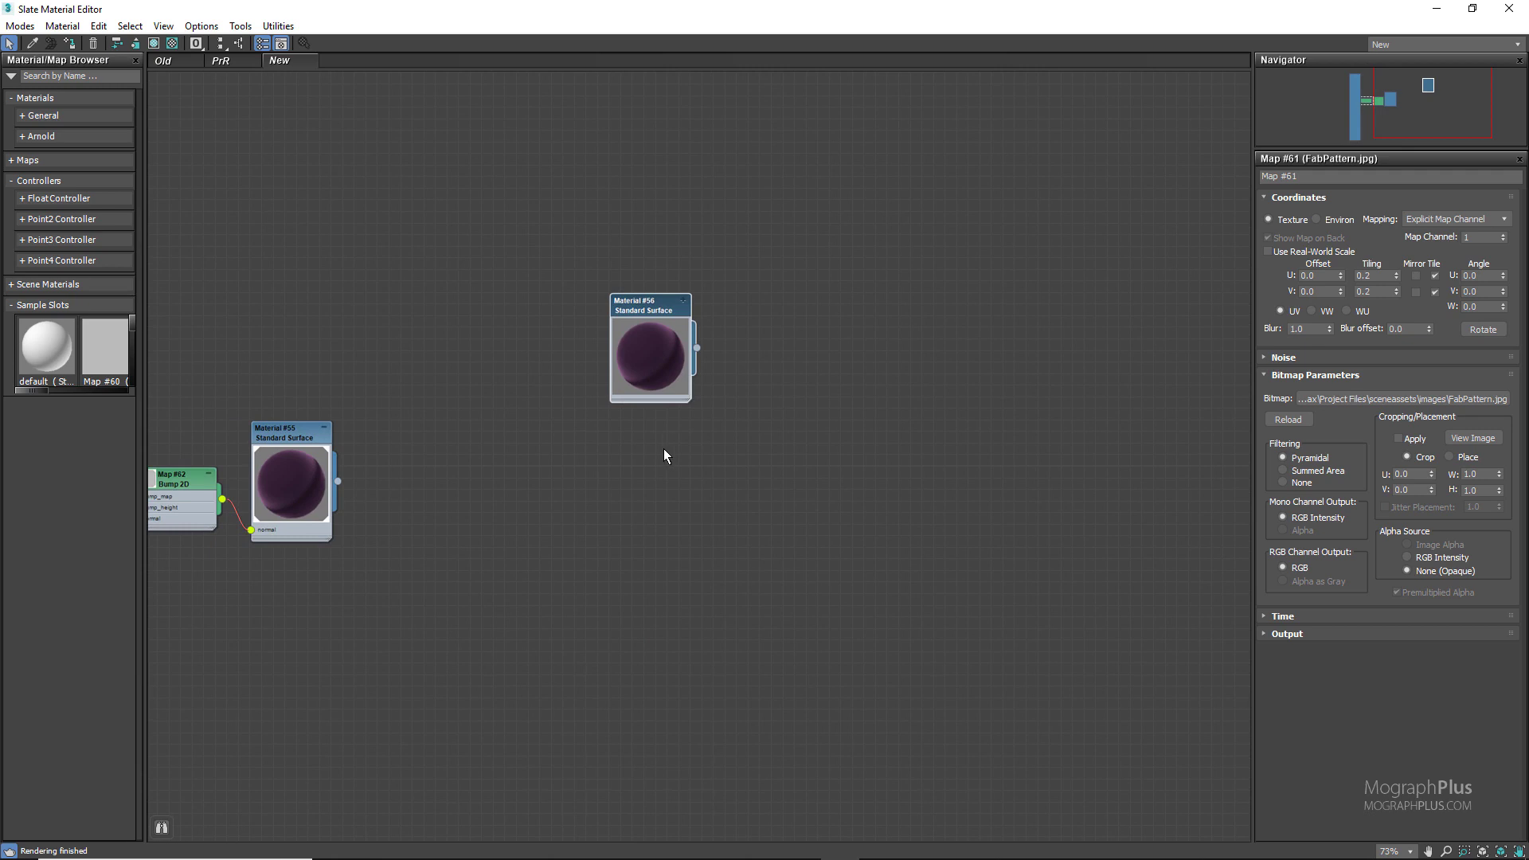
left_click(672, 316)
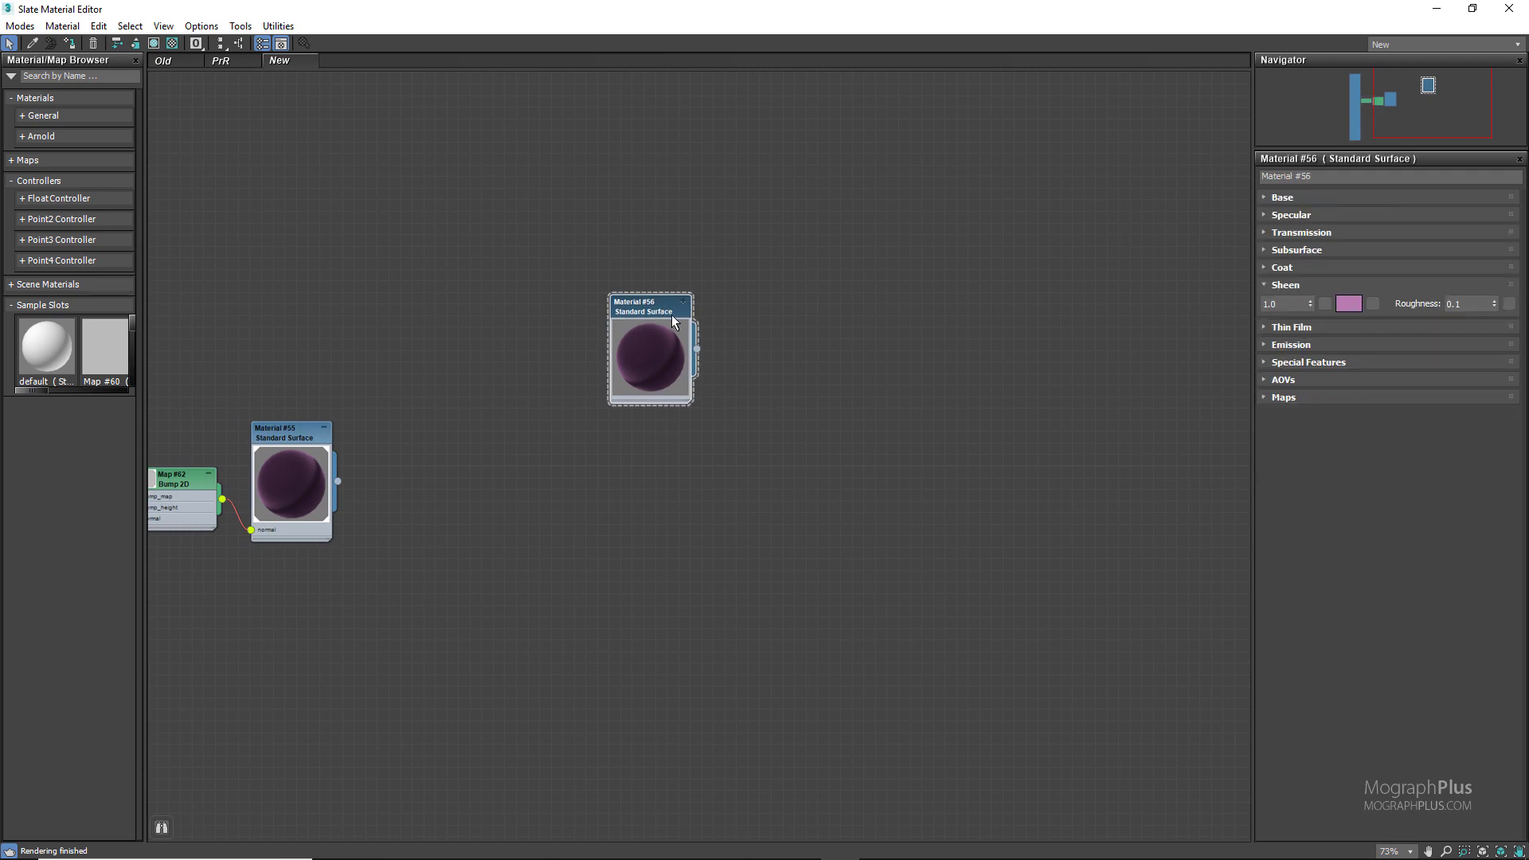
left_click(1332, 197)
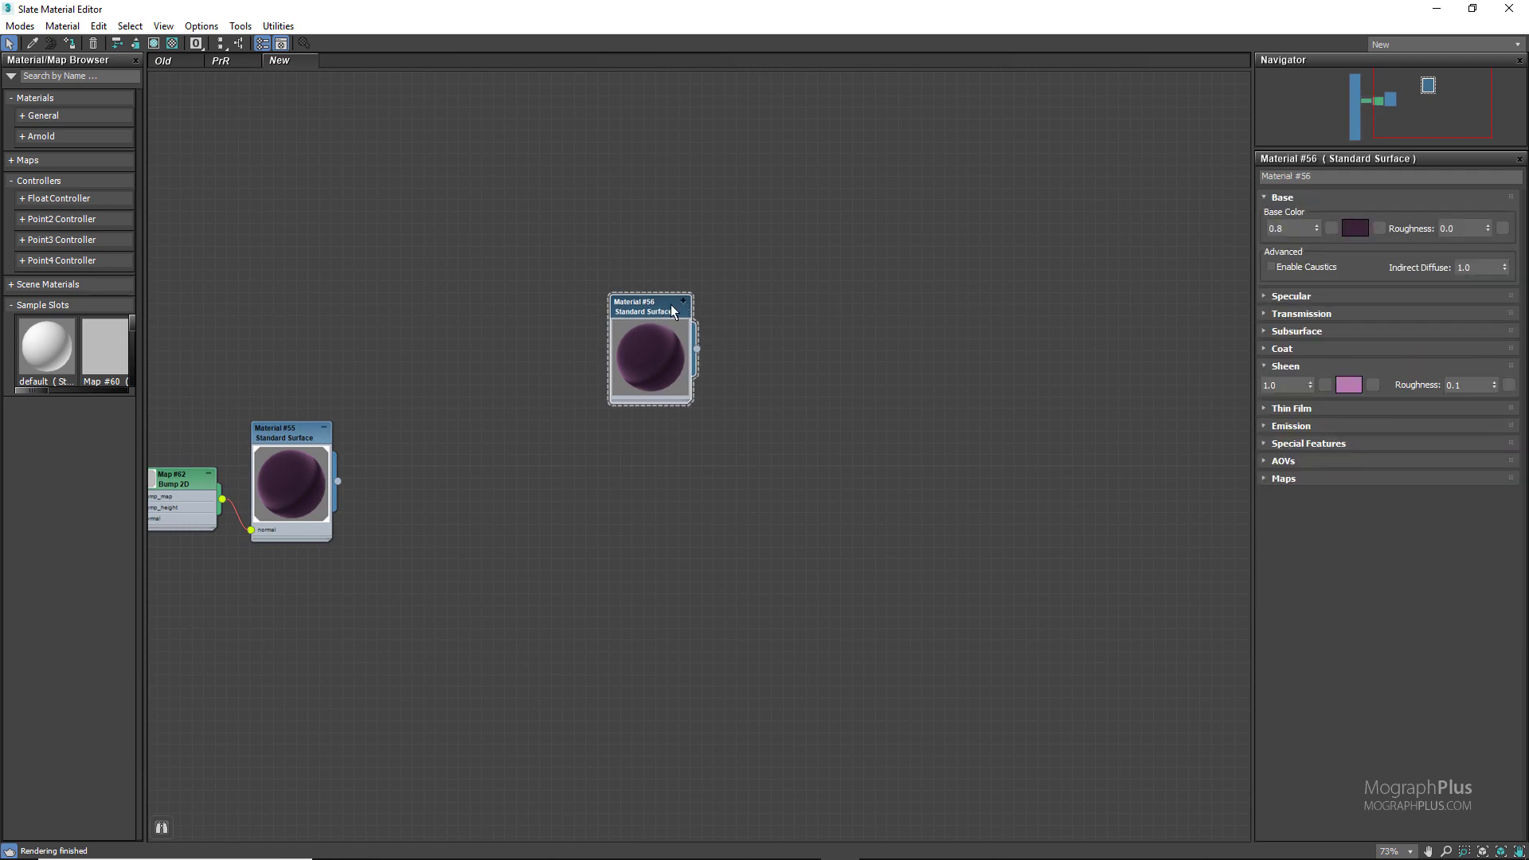
mouse_move(673, 311)
left_mouse_down("shift")
mouse_move(634, 445)
mouse_move(657, 494)
left_mouse_up("shift")
mouse_move(1010, 8)
left_mouse_down()
mouse_move(685, 132)
mouse_move(392, 93)
left_mouse_up()
middle_click_drag(492, 549, 300, 410)
Paste the clipboard floater's medium purple into the lower velvet copy's base color
left_click(315, 410)
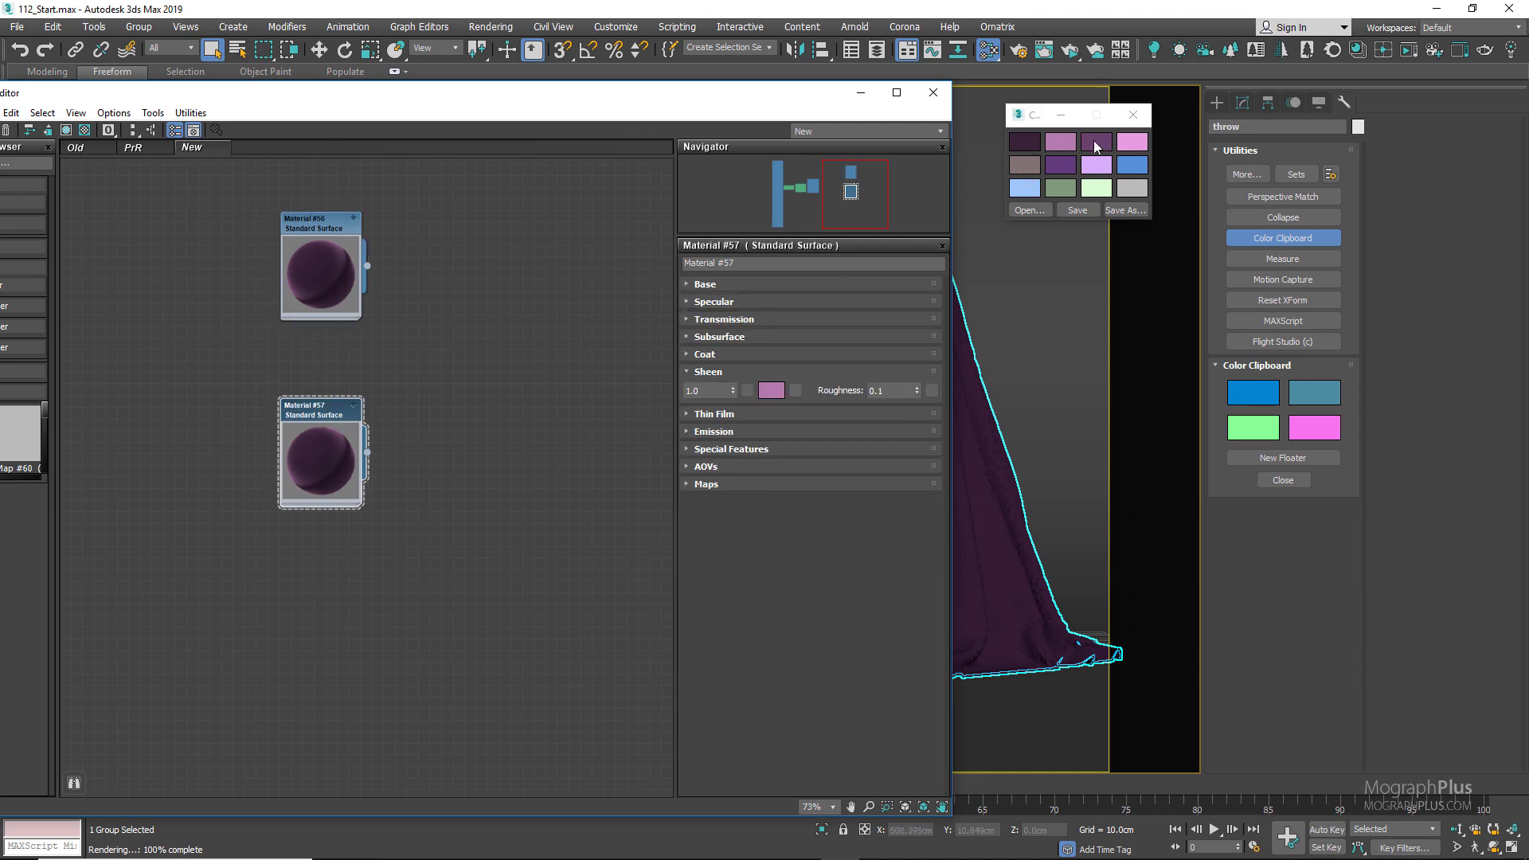
right_click(1094, 145)
left_click(1157, 147)
left_click(745, 284)
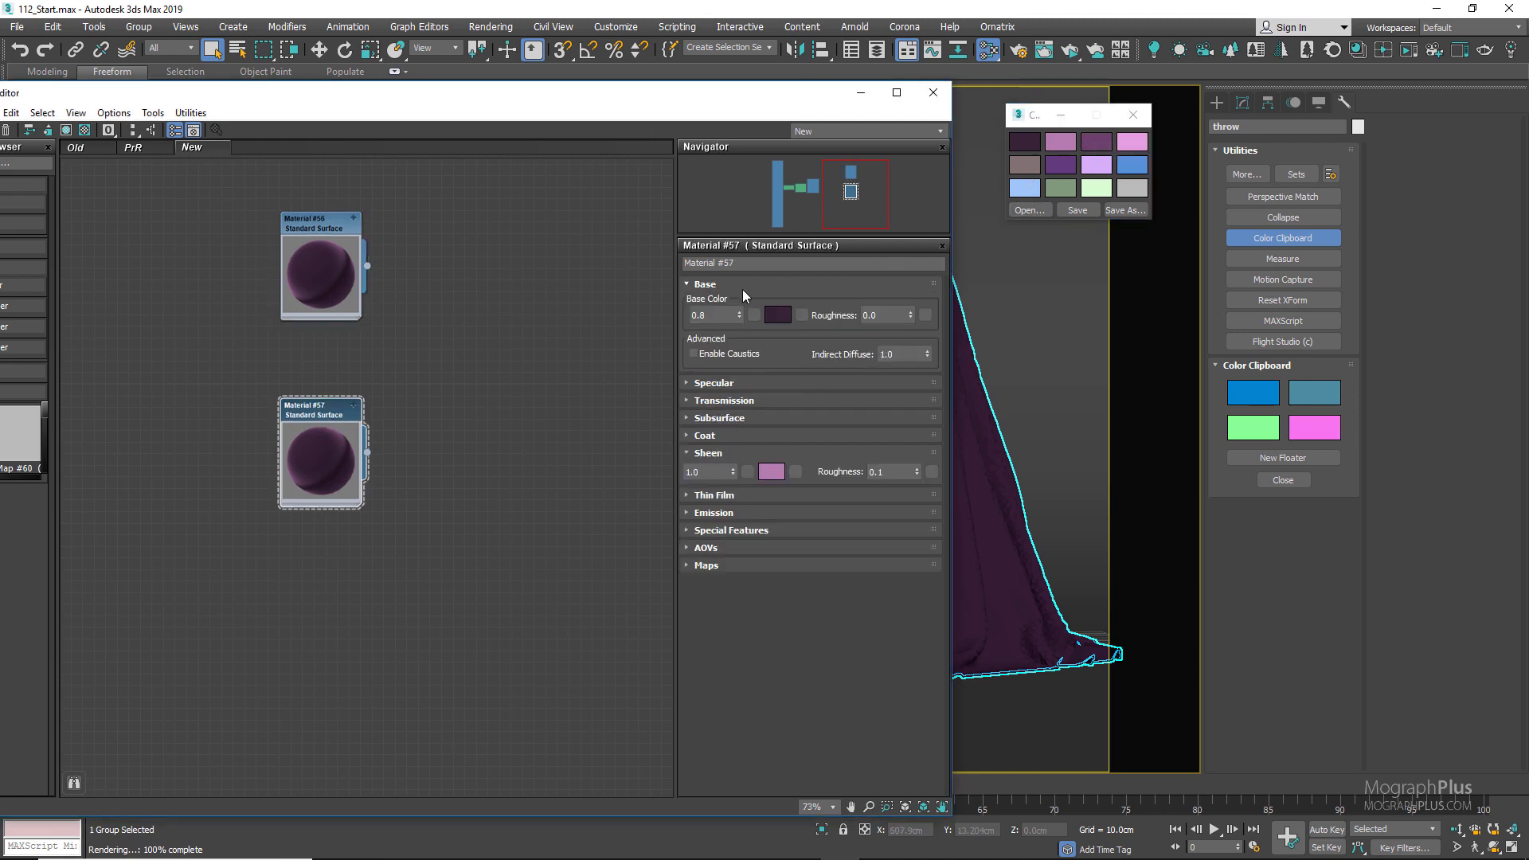
right_click(779, 317)
left_click(801, 346)
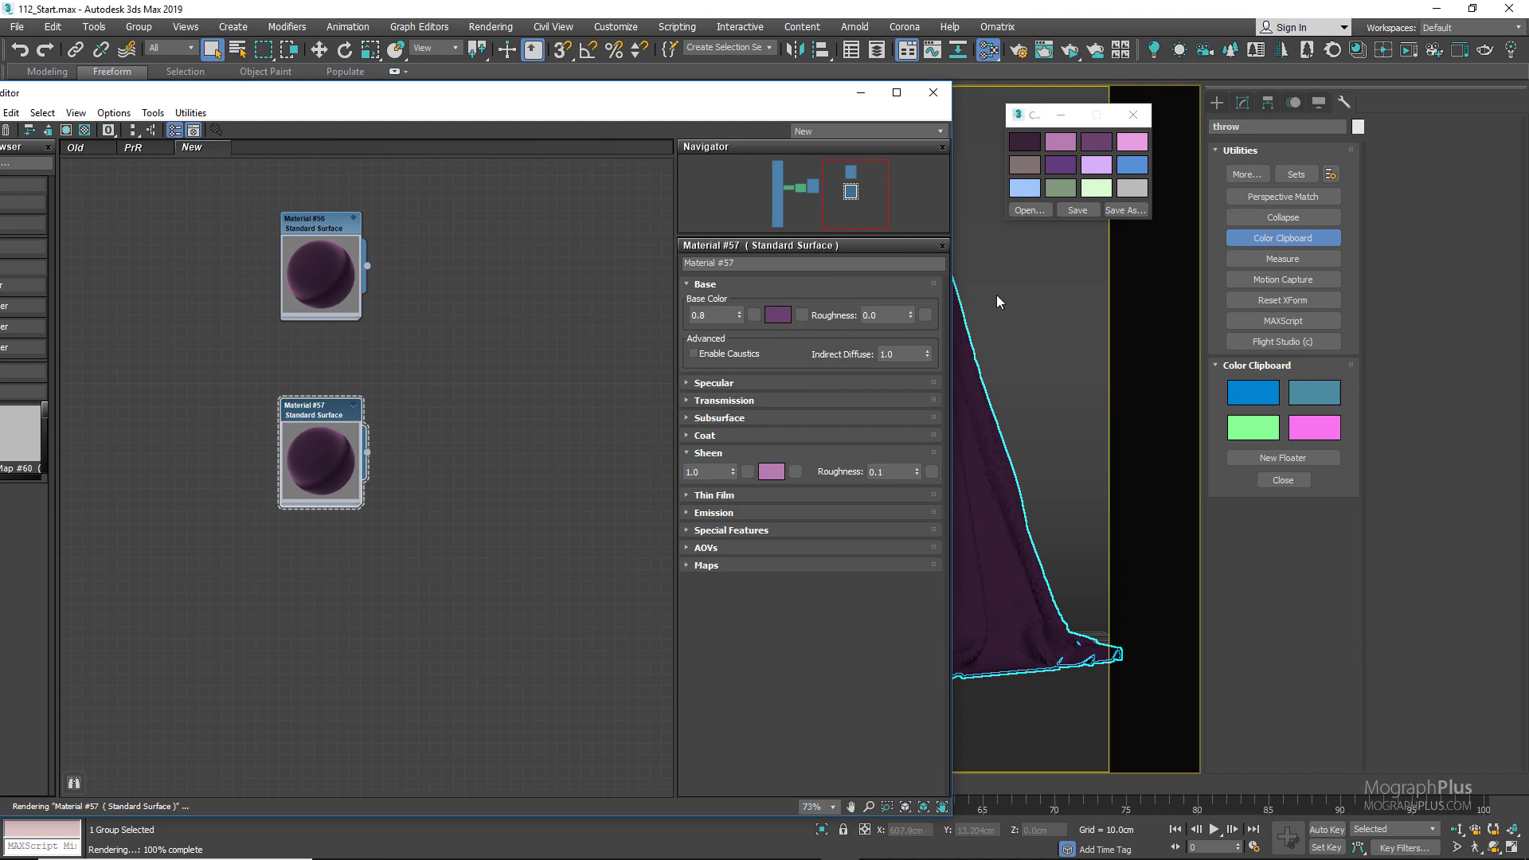
Paste the clipboard floater's light pink into the lower velvet copy's sheen color and lay out the nodes
right_click(1139, 145)
left_click(1151, 152)
right_click(779, 472)
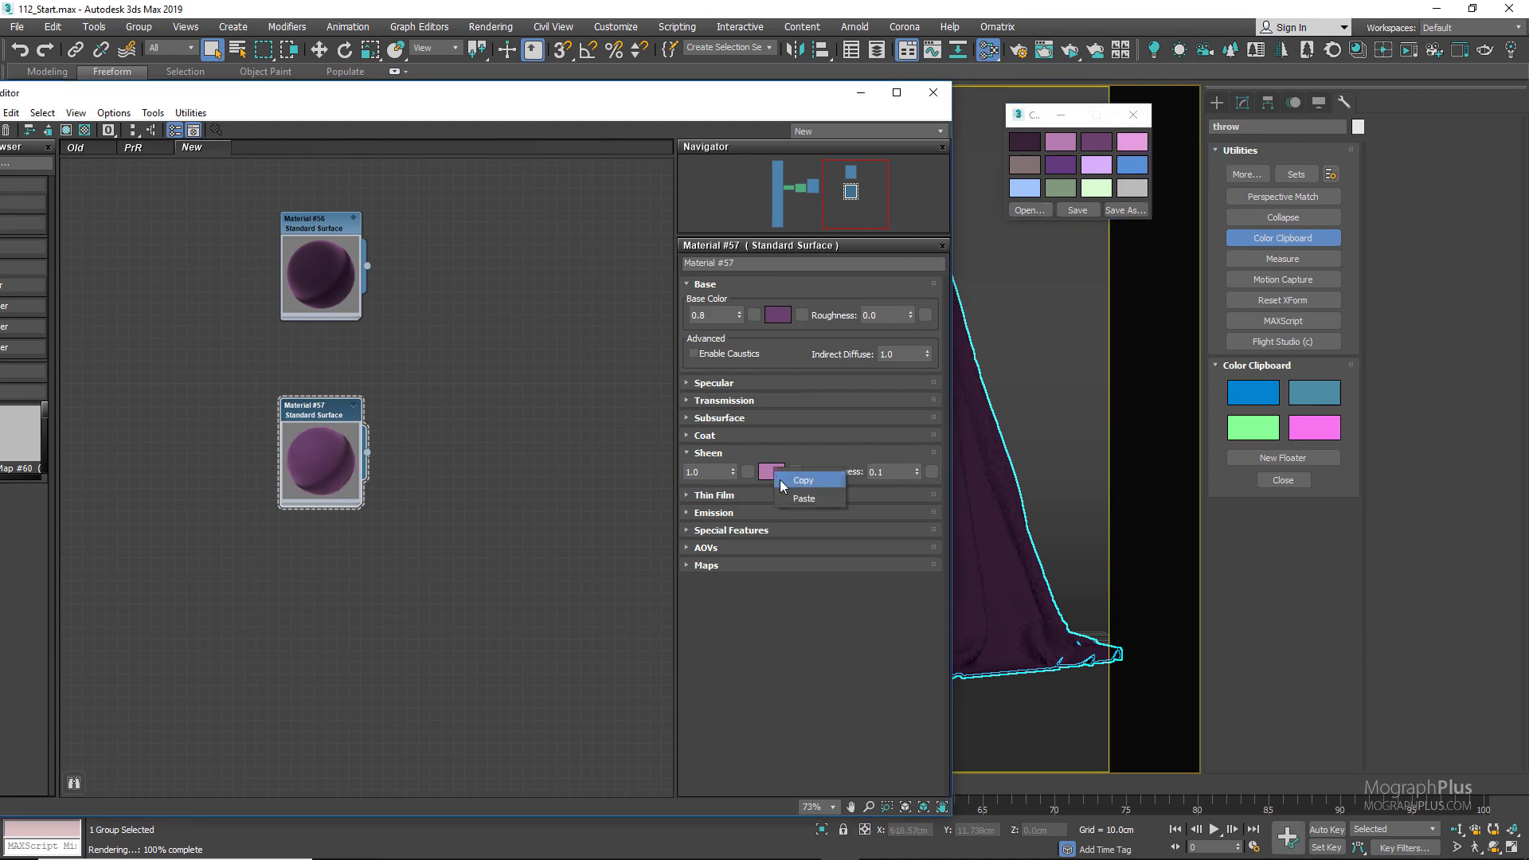
left_click(803, 499)
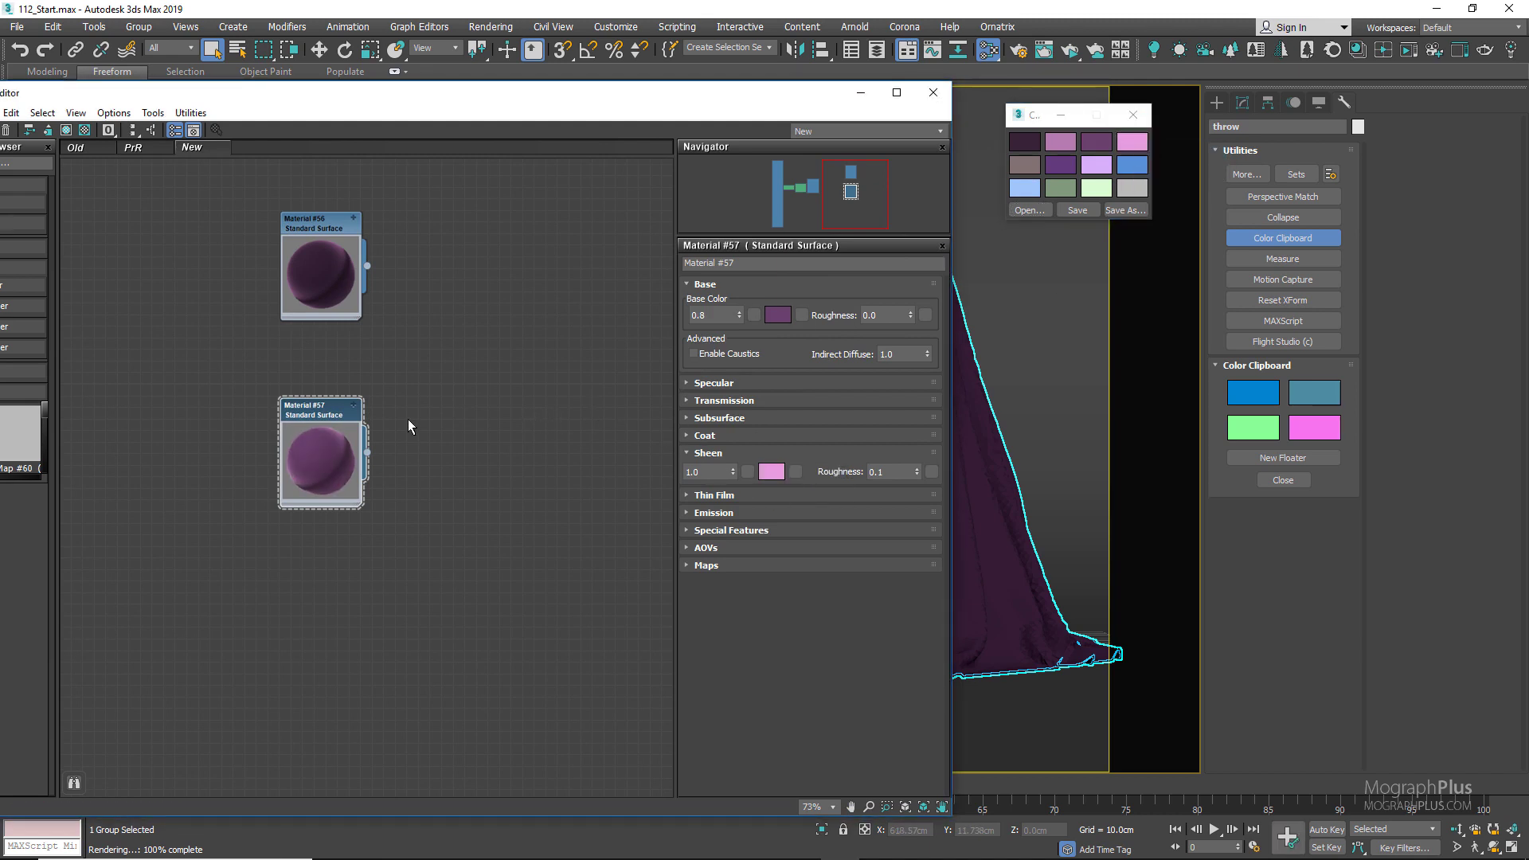
key("l")
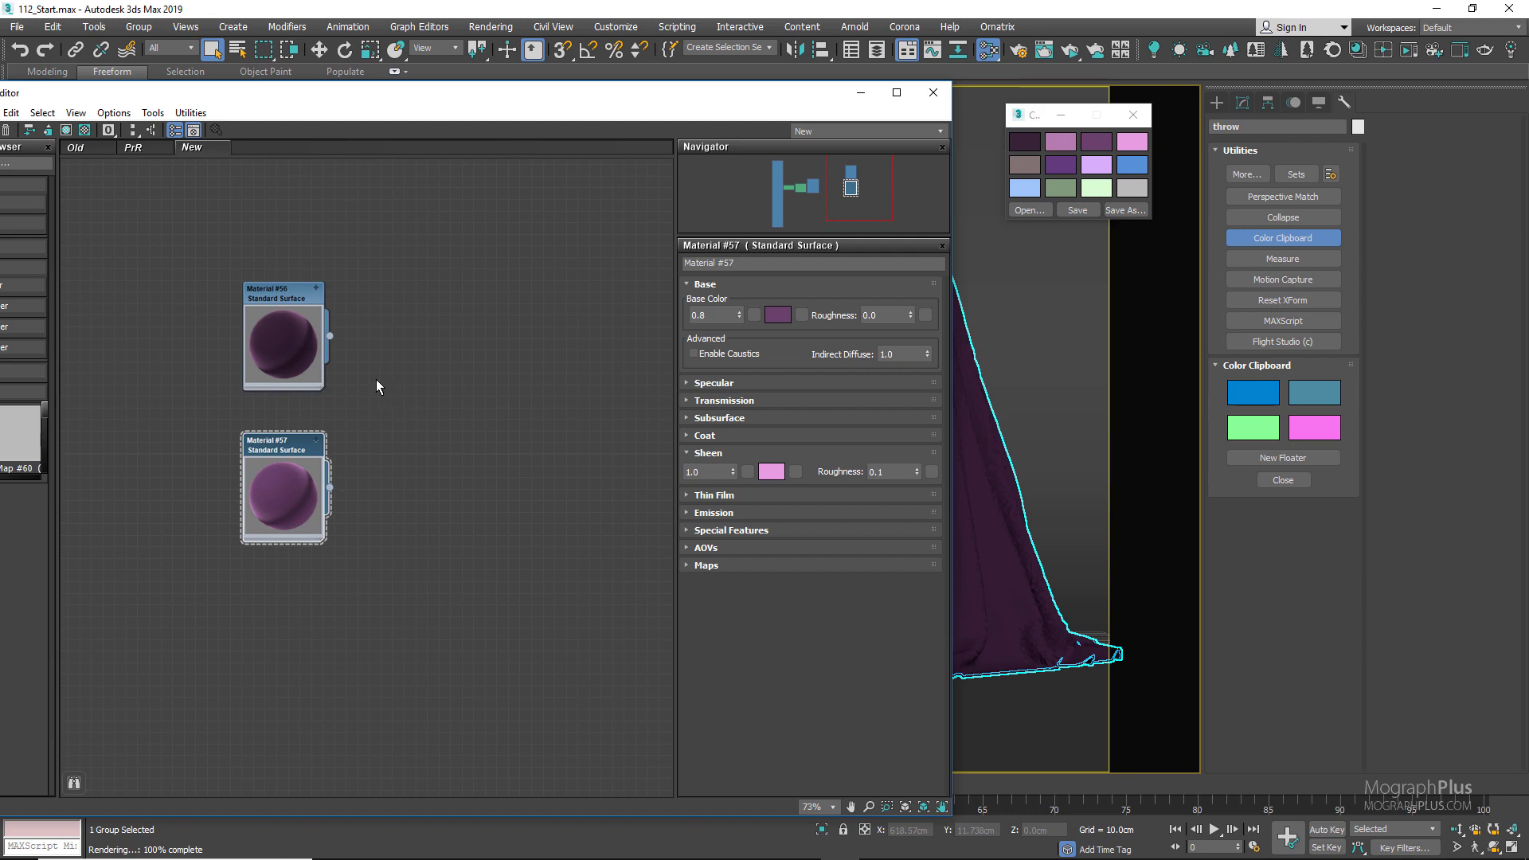
middle_click_drag(376, 379, 324, 373)
right_click(337, 341)
mouse_move(393, 349)
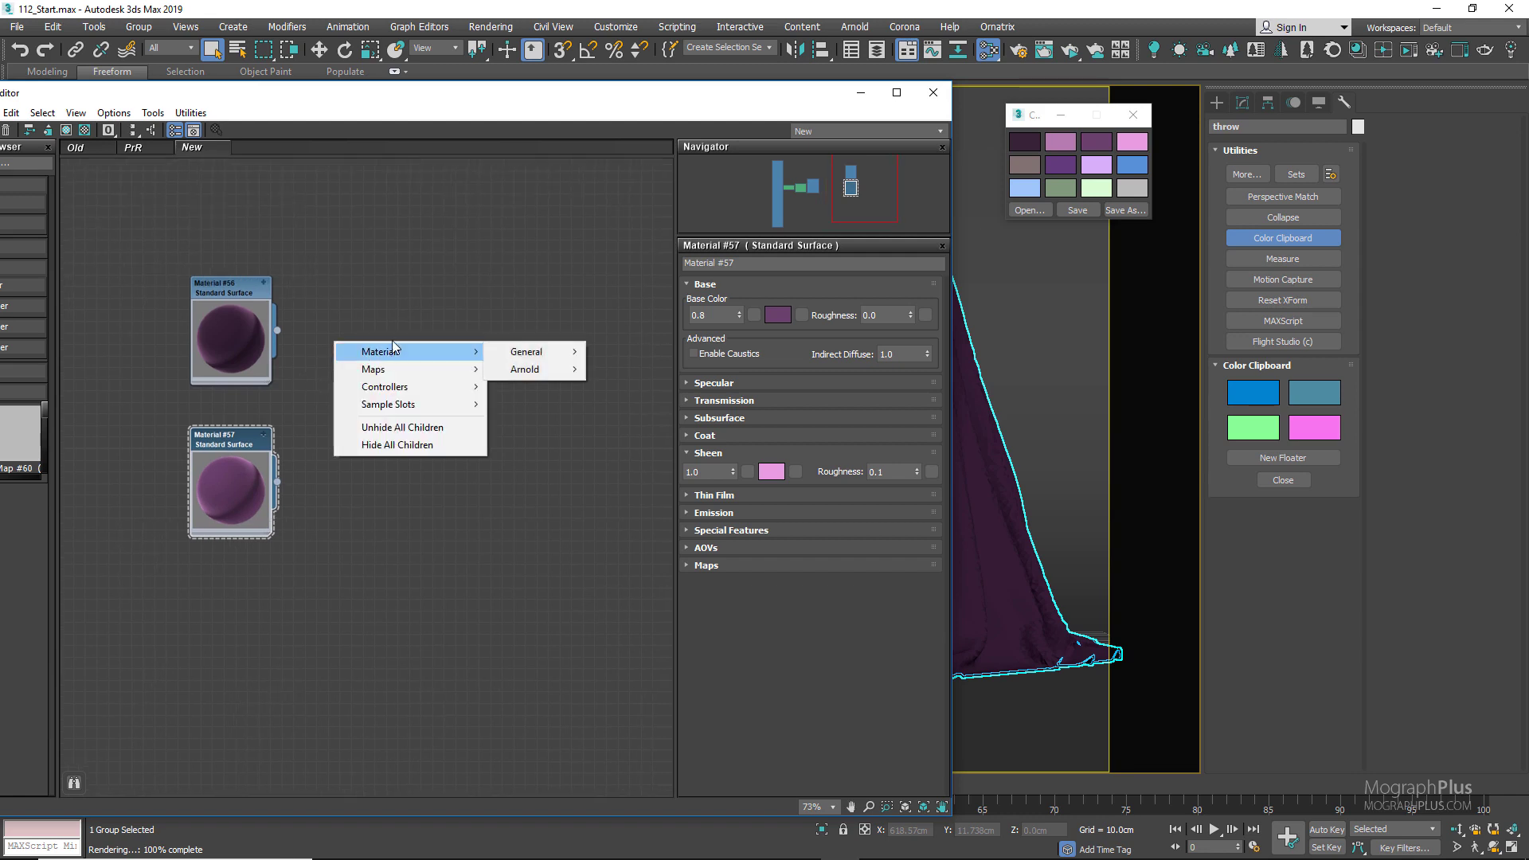
left_click(434, 183)
Find the Layer Shader material by searching for "layer" and add it beside the two velvet copies
left_click_drag(451, 99, 685, 74)
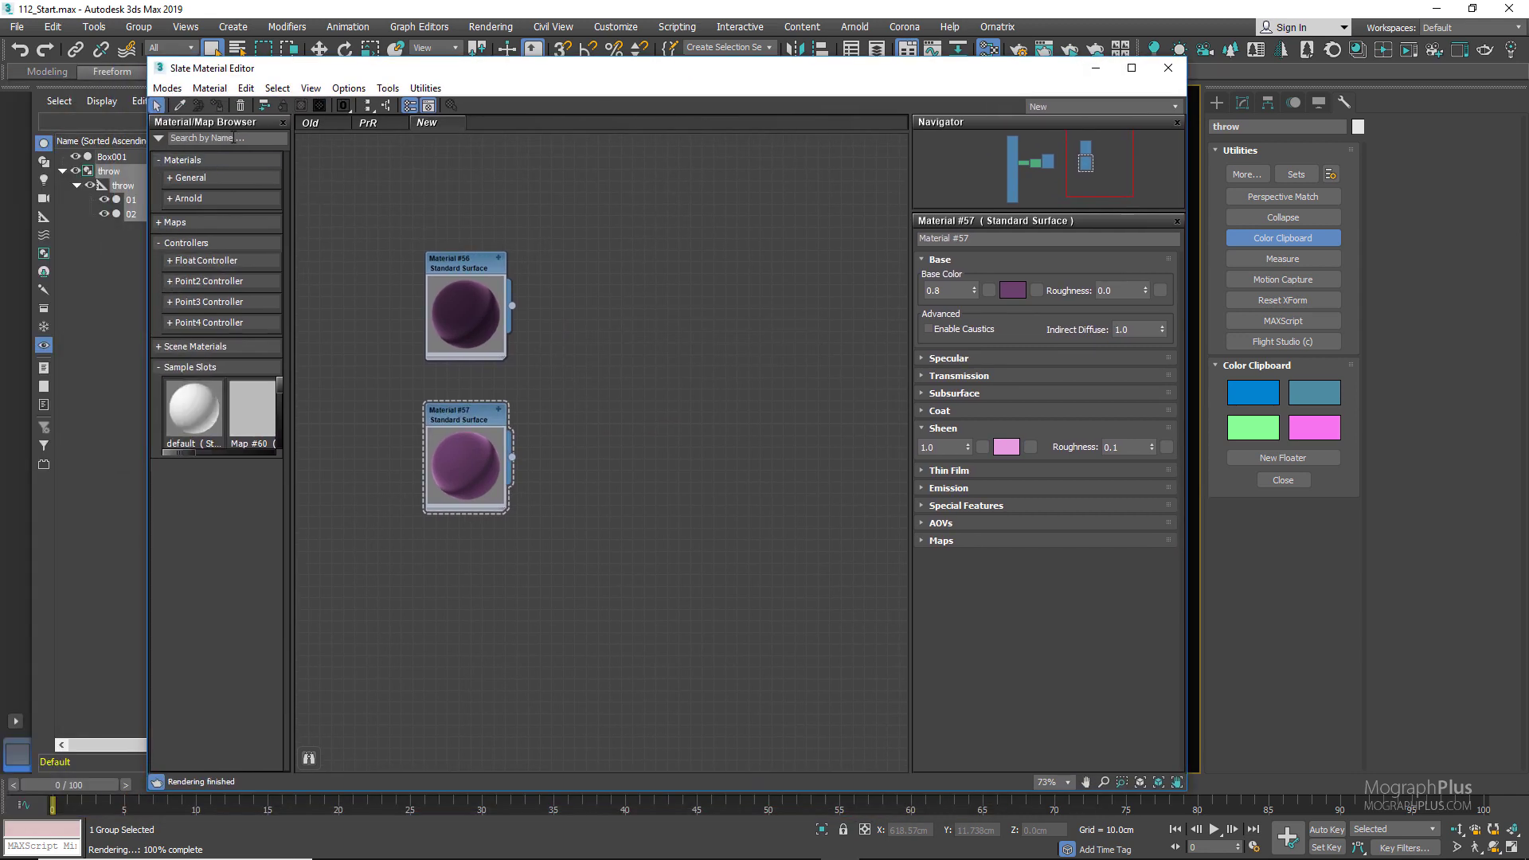
left_click(233, 137)
type("layer")
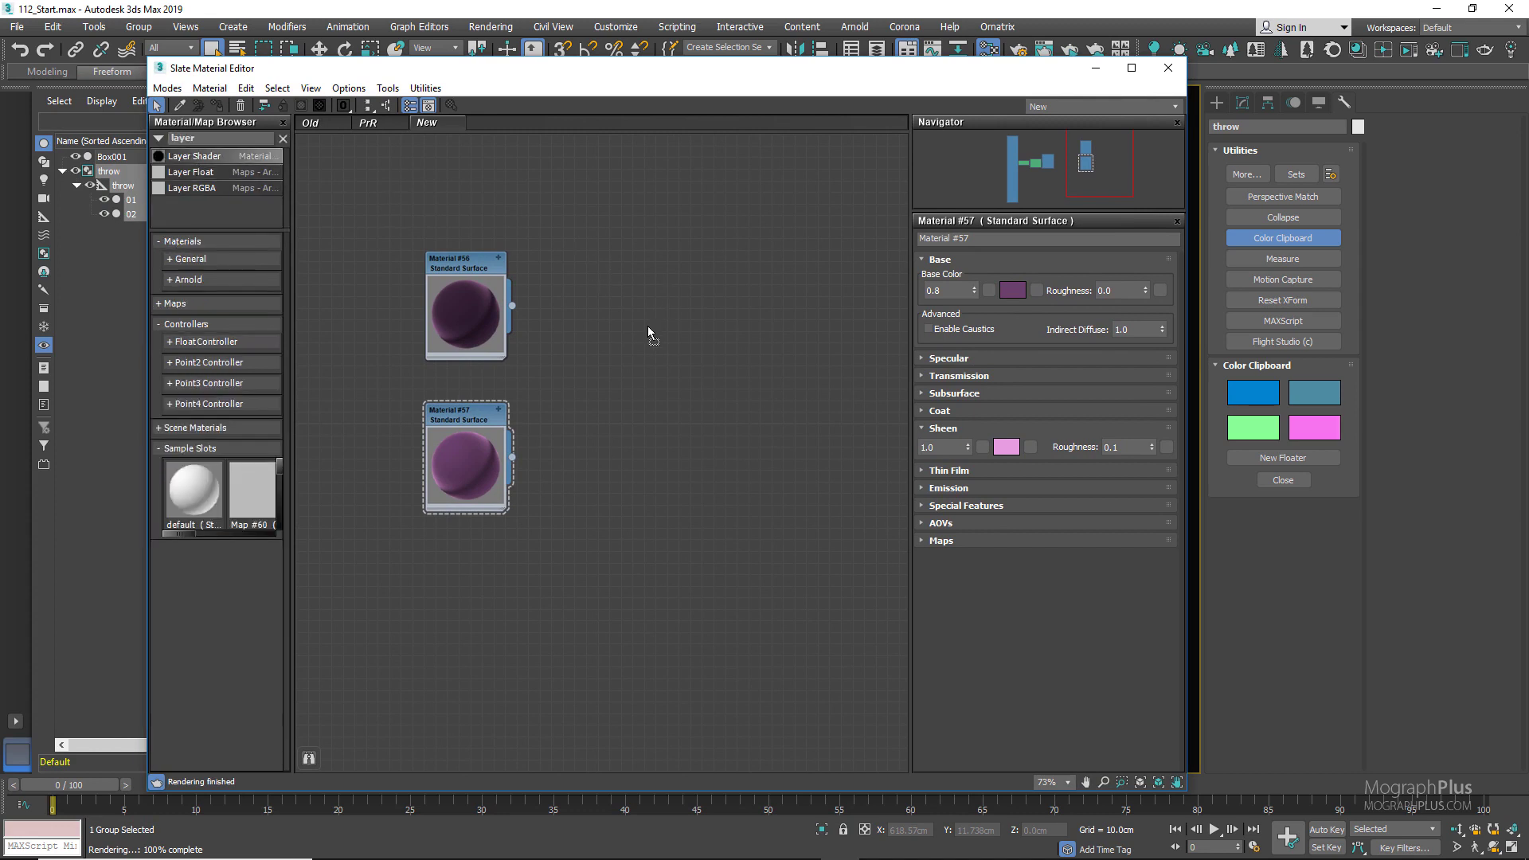
left_click_drag(648, 327, 624, 323)
Position the Layer Shader and connect the dark velvet to input1 and the lighter velvet to input2
scroll(624, 323, "up", 3)
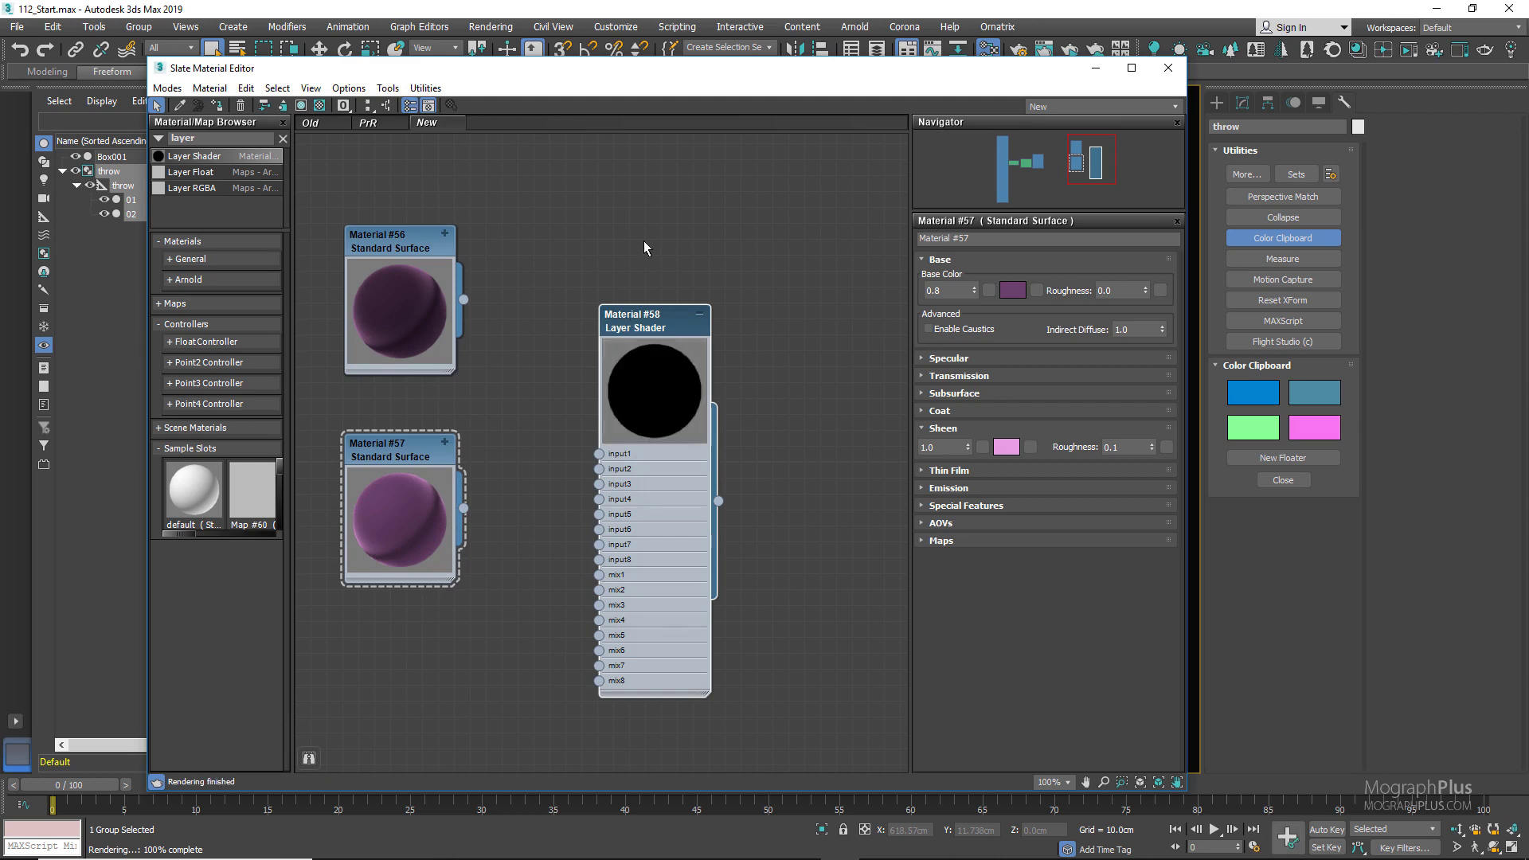
left_click_drag(645, 317, 661, 253)
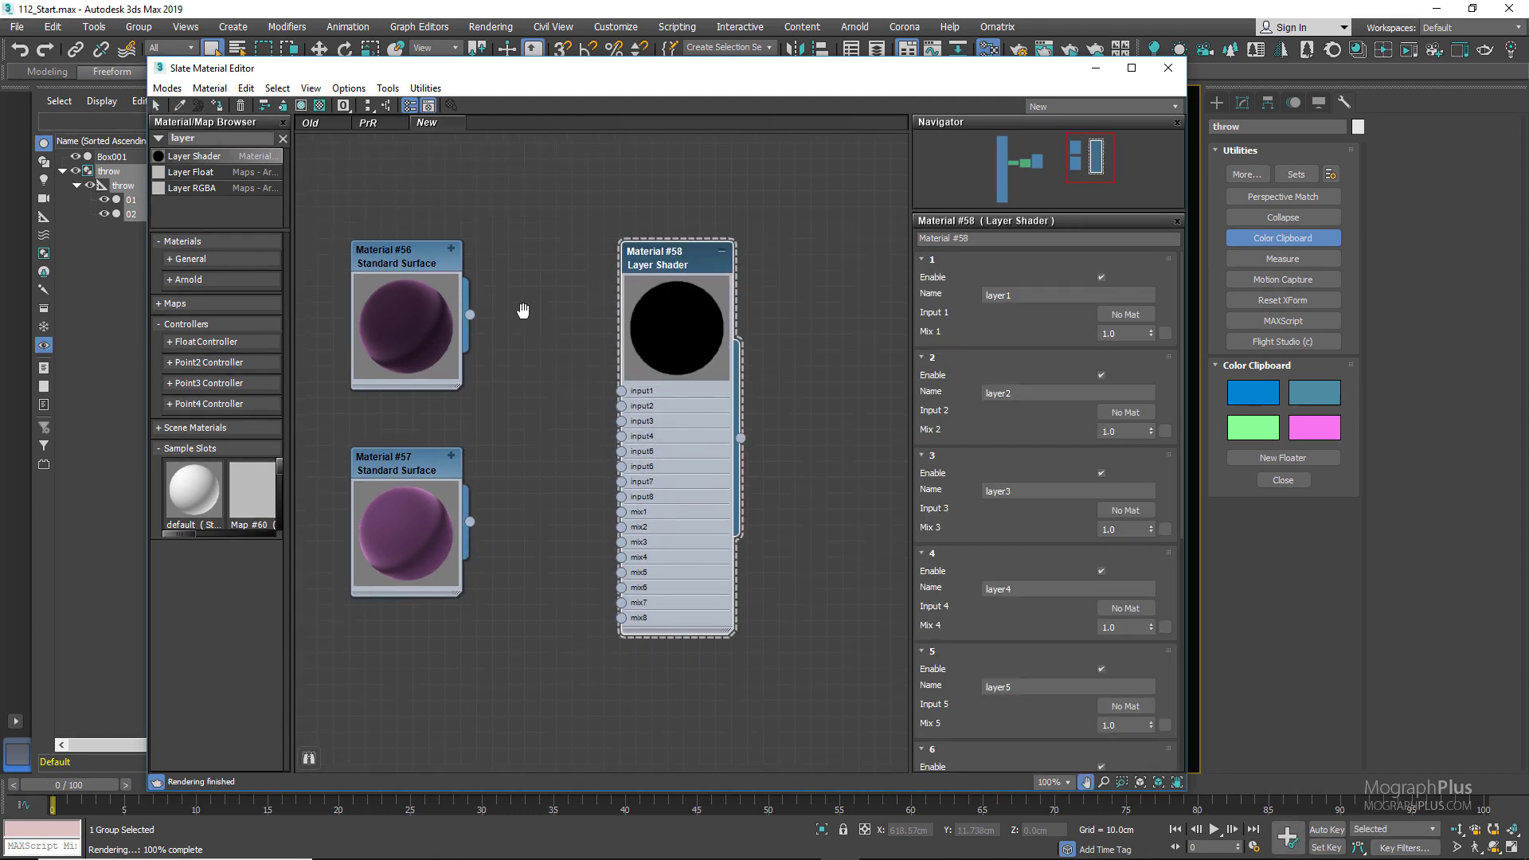
left_click_drag(466, 316, 609, 402)
left_click_drag(465, 522, 617, 407)
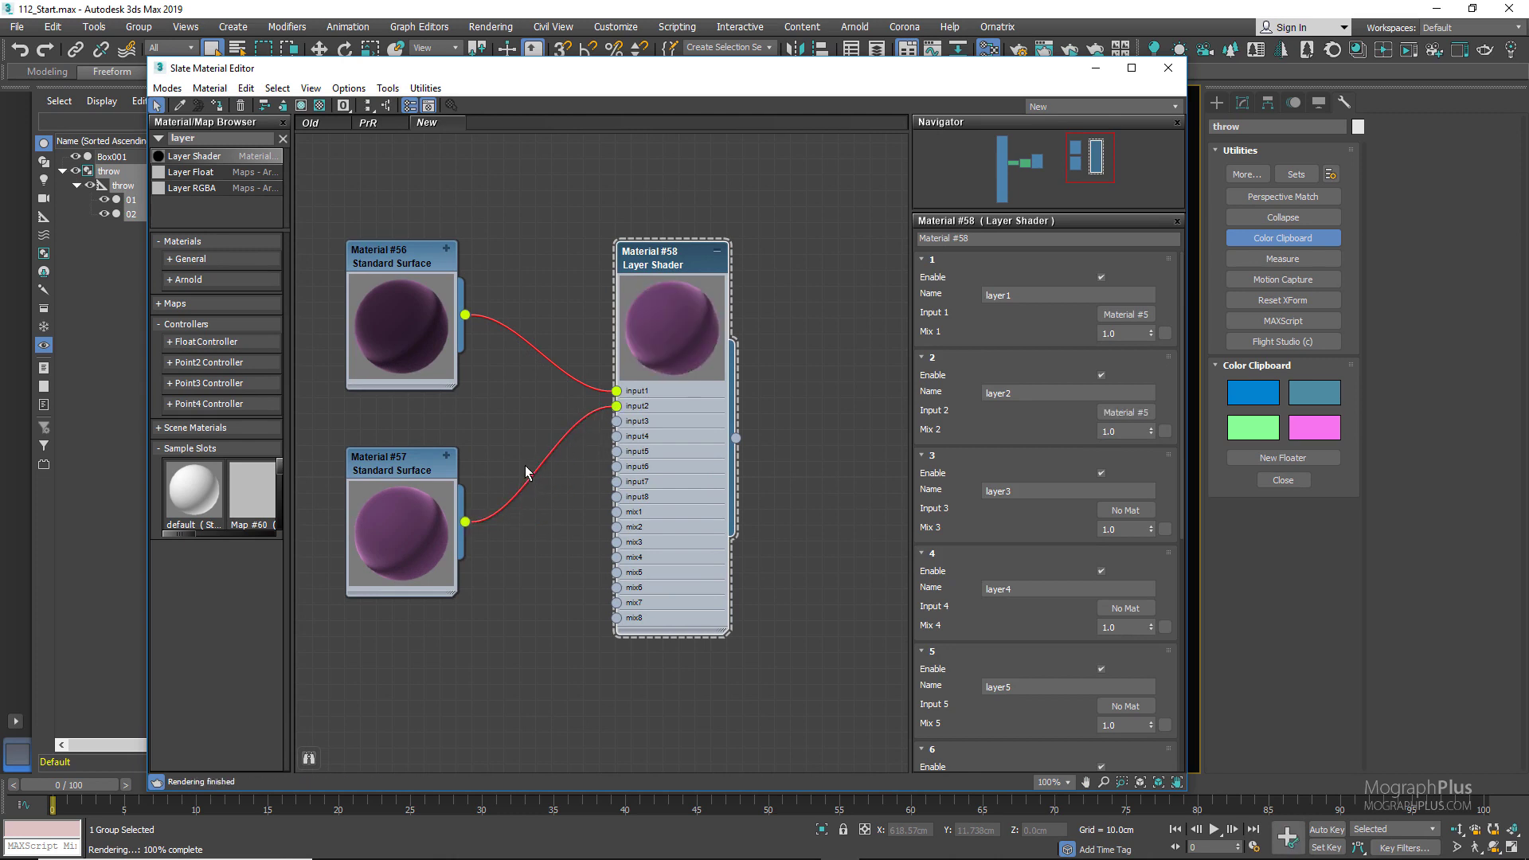
Preview the BW8 image from the images folder and load it as a Bitmap map below the velvet copies
middle_click_drag(452, 467, 480, 419)
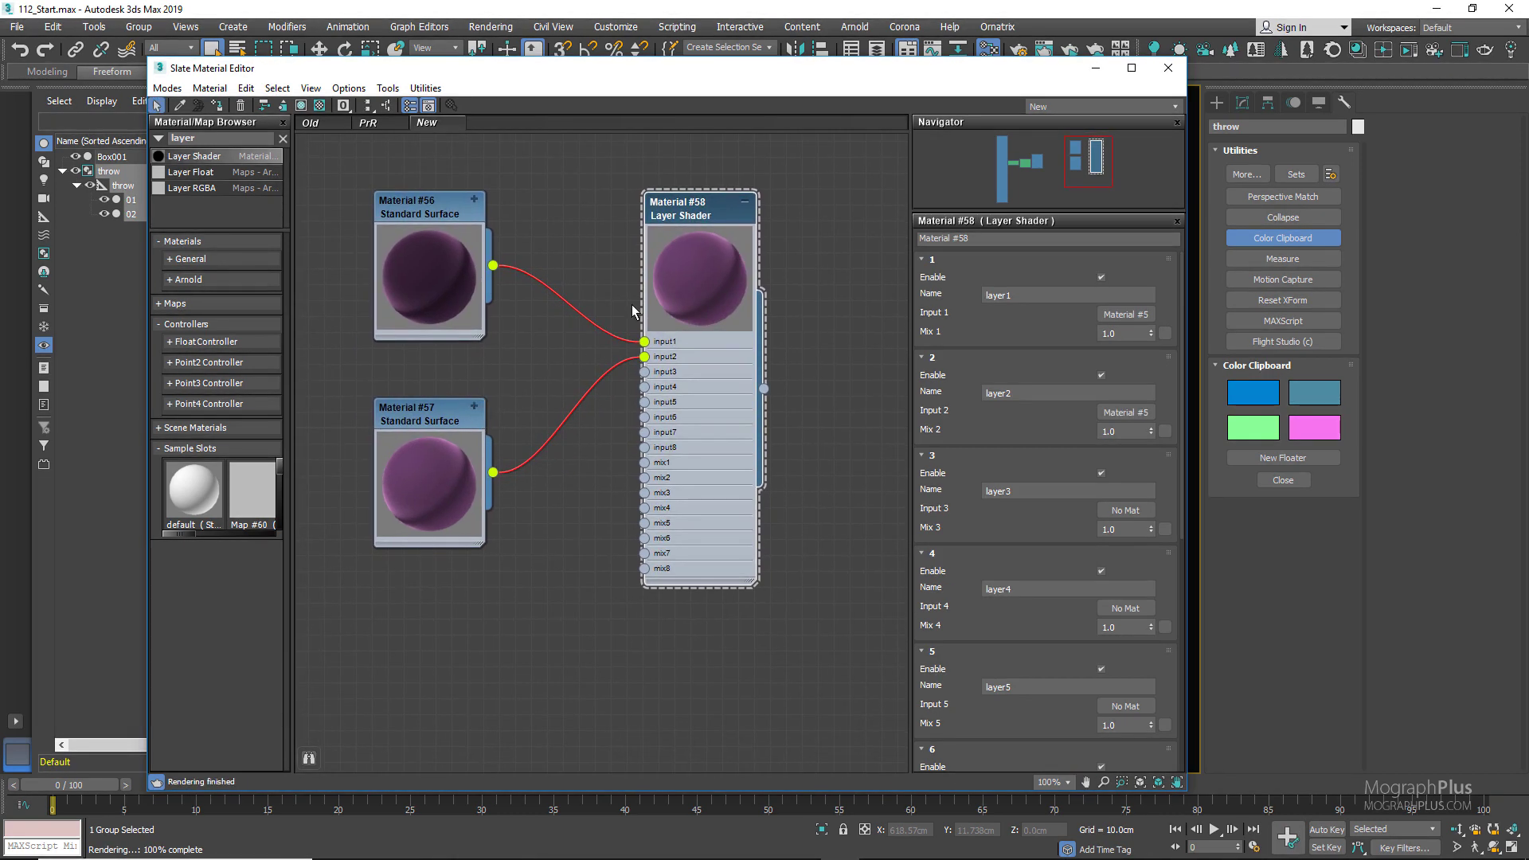
right_click(388, 615)
mouse_move(469, 643)
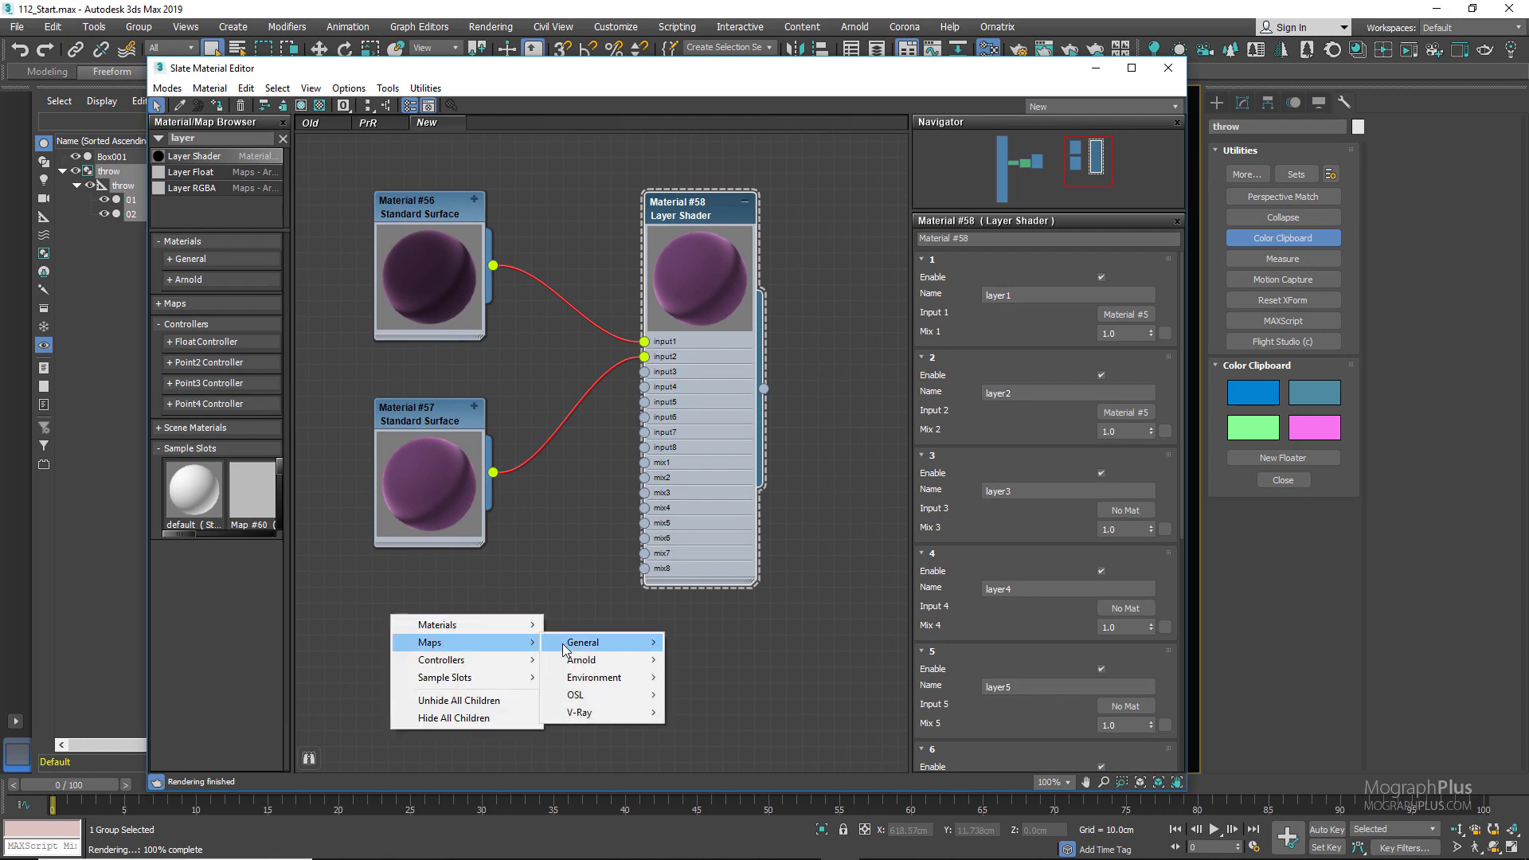
mouse_move(564, 650)
left_click(691, 643)
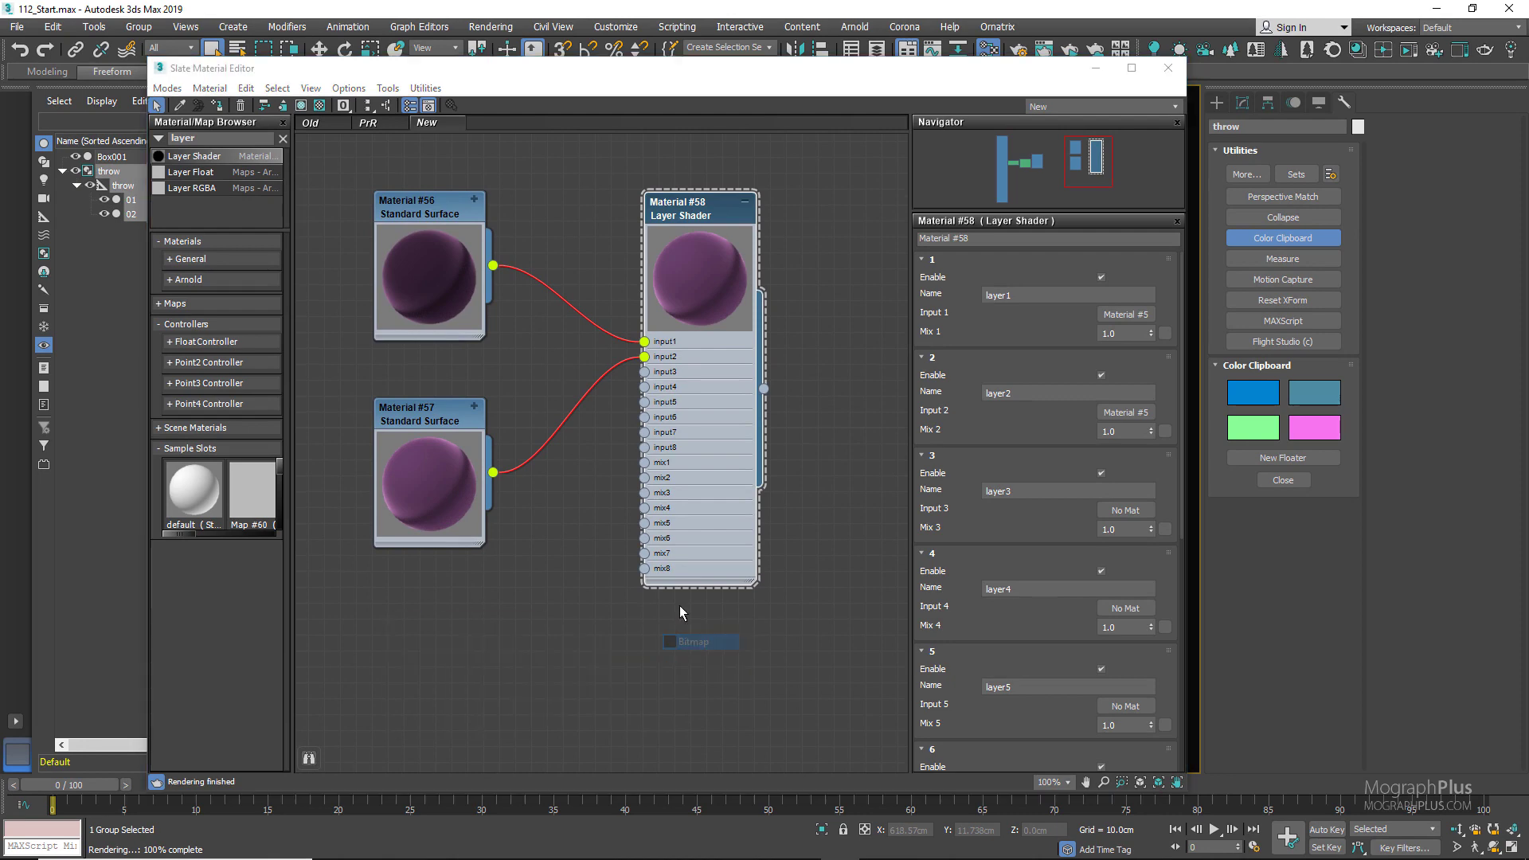
left_click(192, 175)
left_click(149, 148)
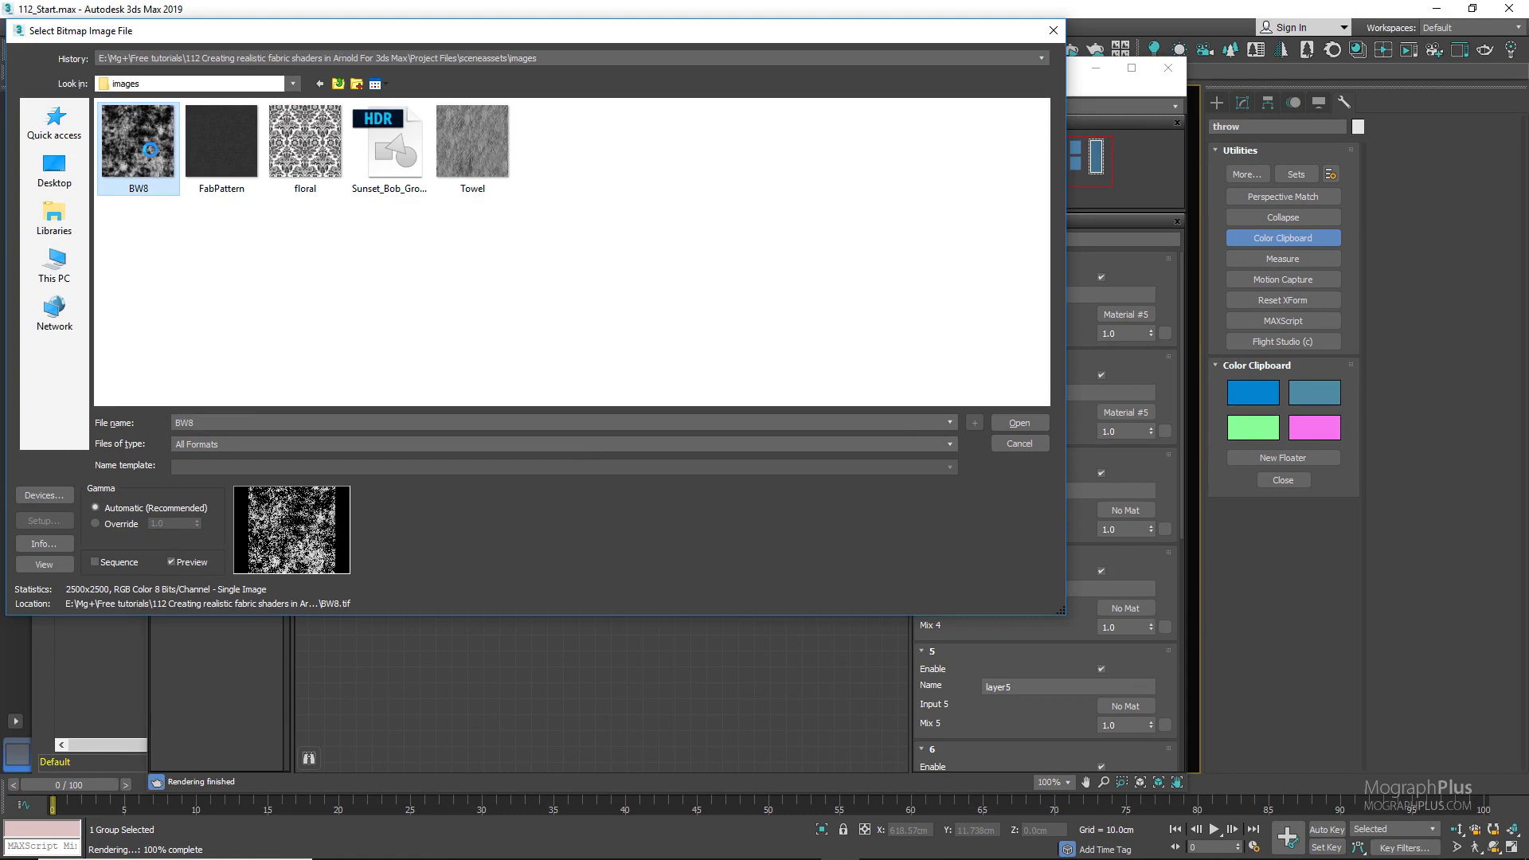
left_click(41, 564)
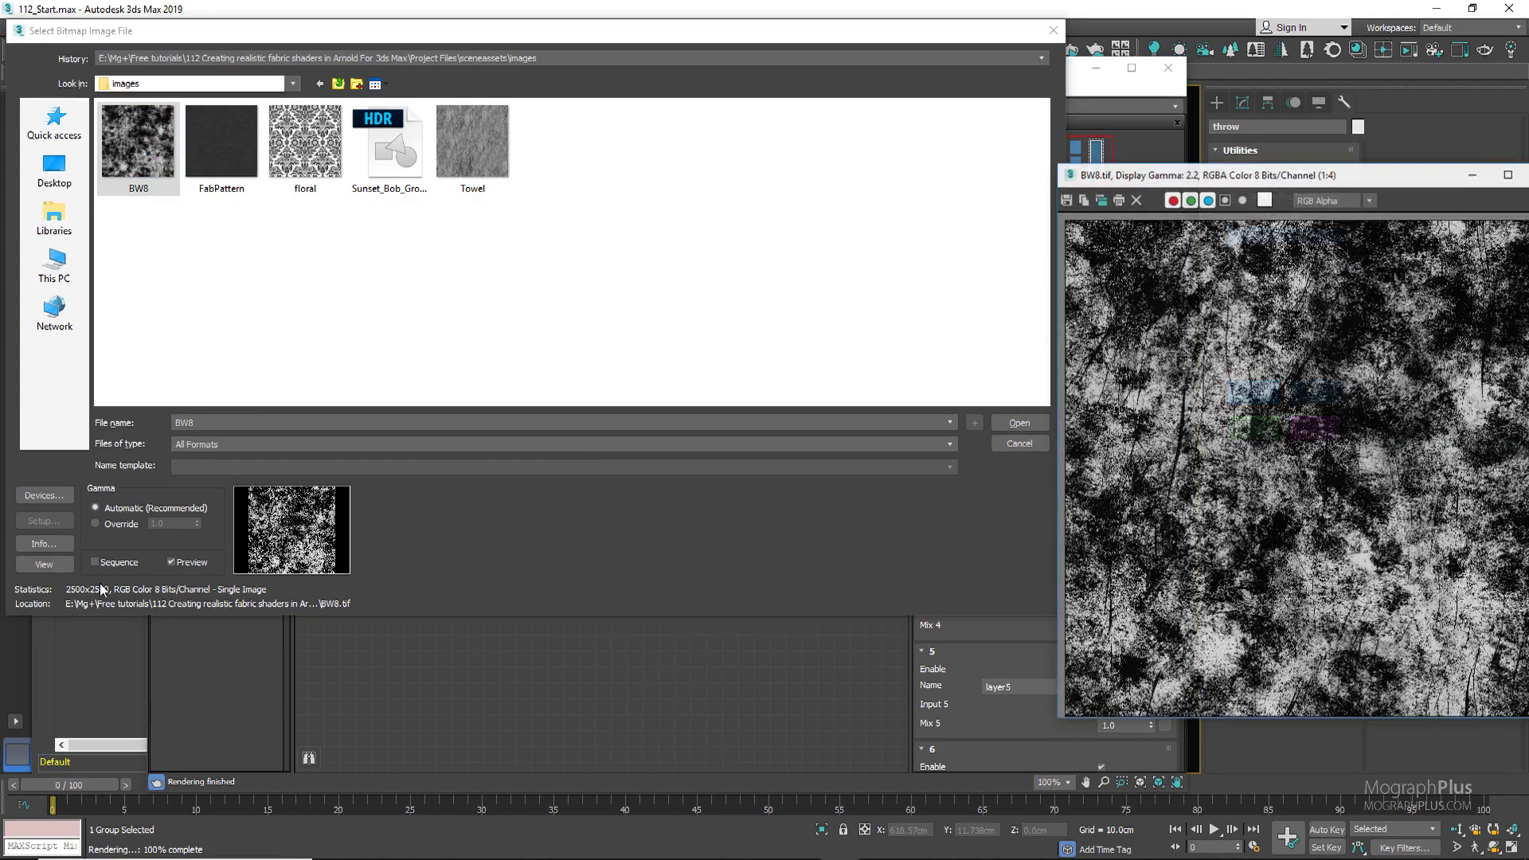
left_click_drag(1173, 179, 715, 215)
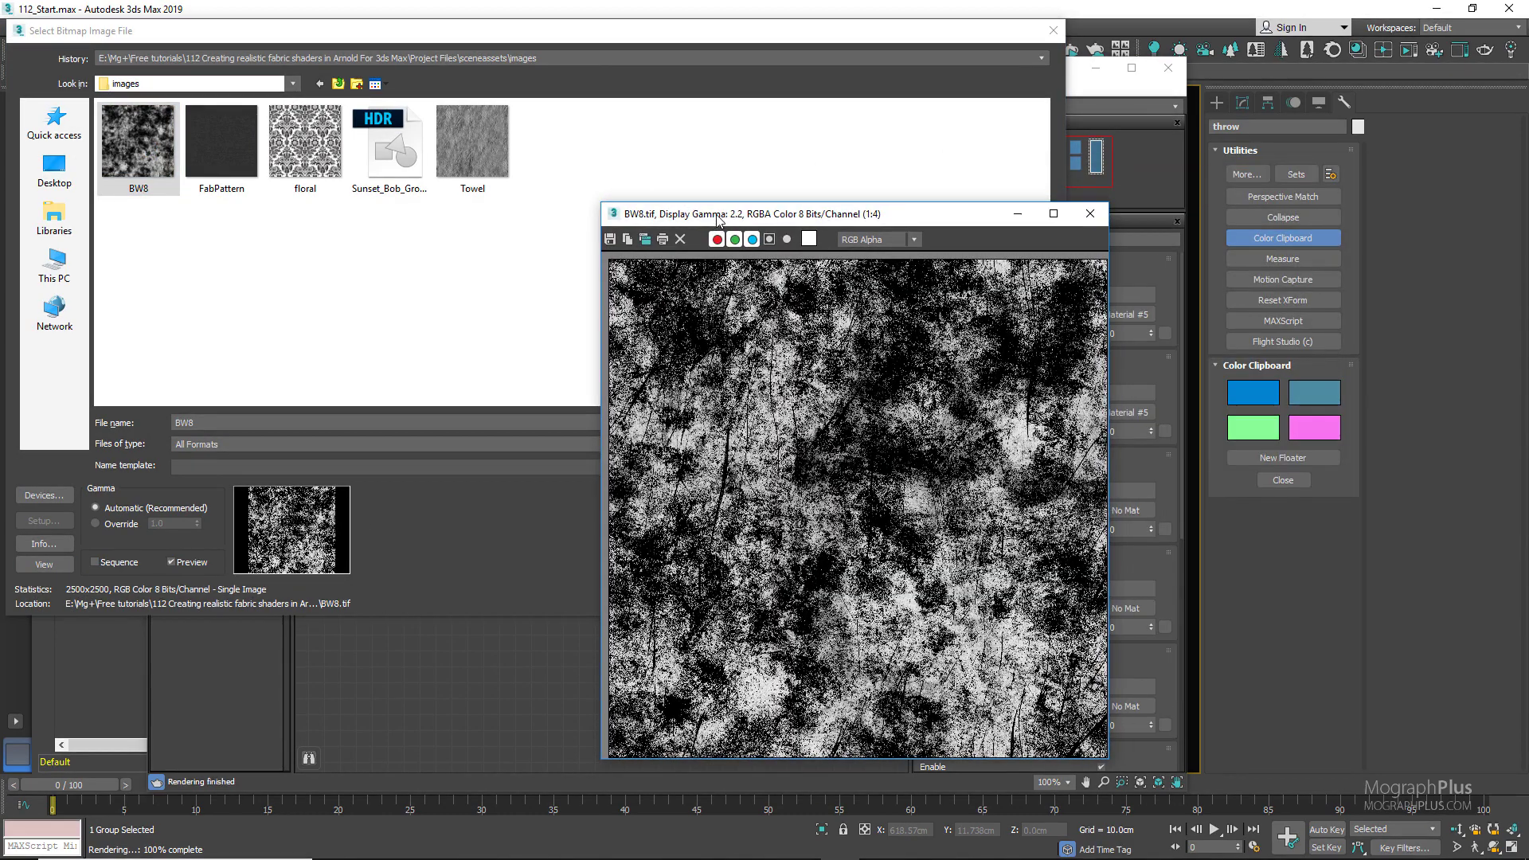
left_click(1099, 206)
double_click(129, 123)
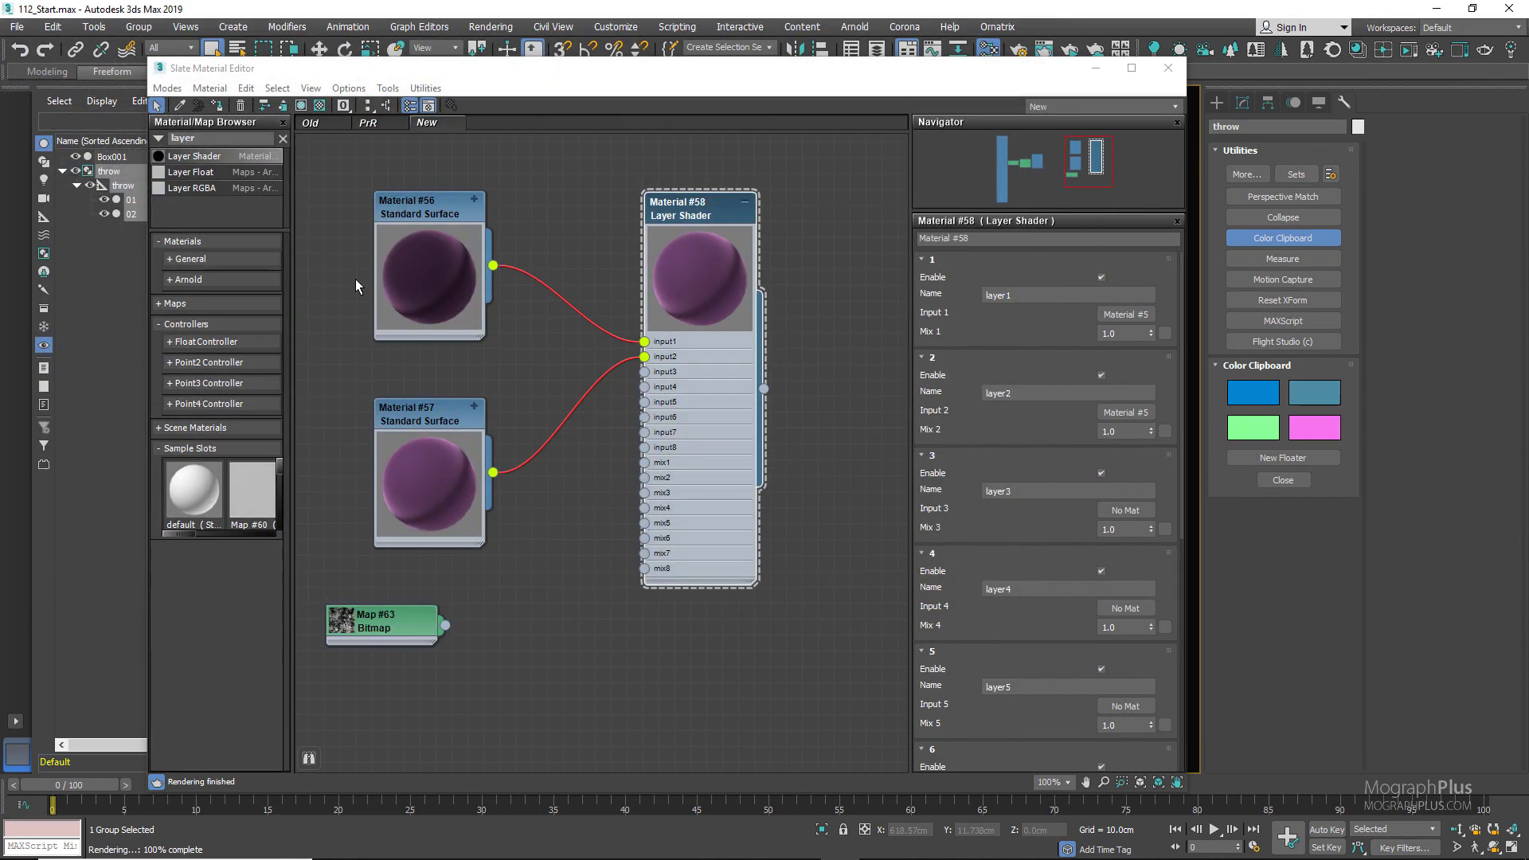
Expand the BW8 bitmap's preview, connect it to the Layer Shader's mix2 and assign the Layer Shader to the selected throw
double_click(357, 619)
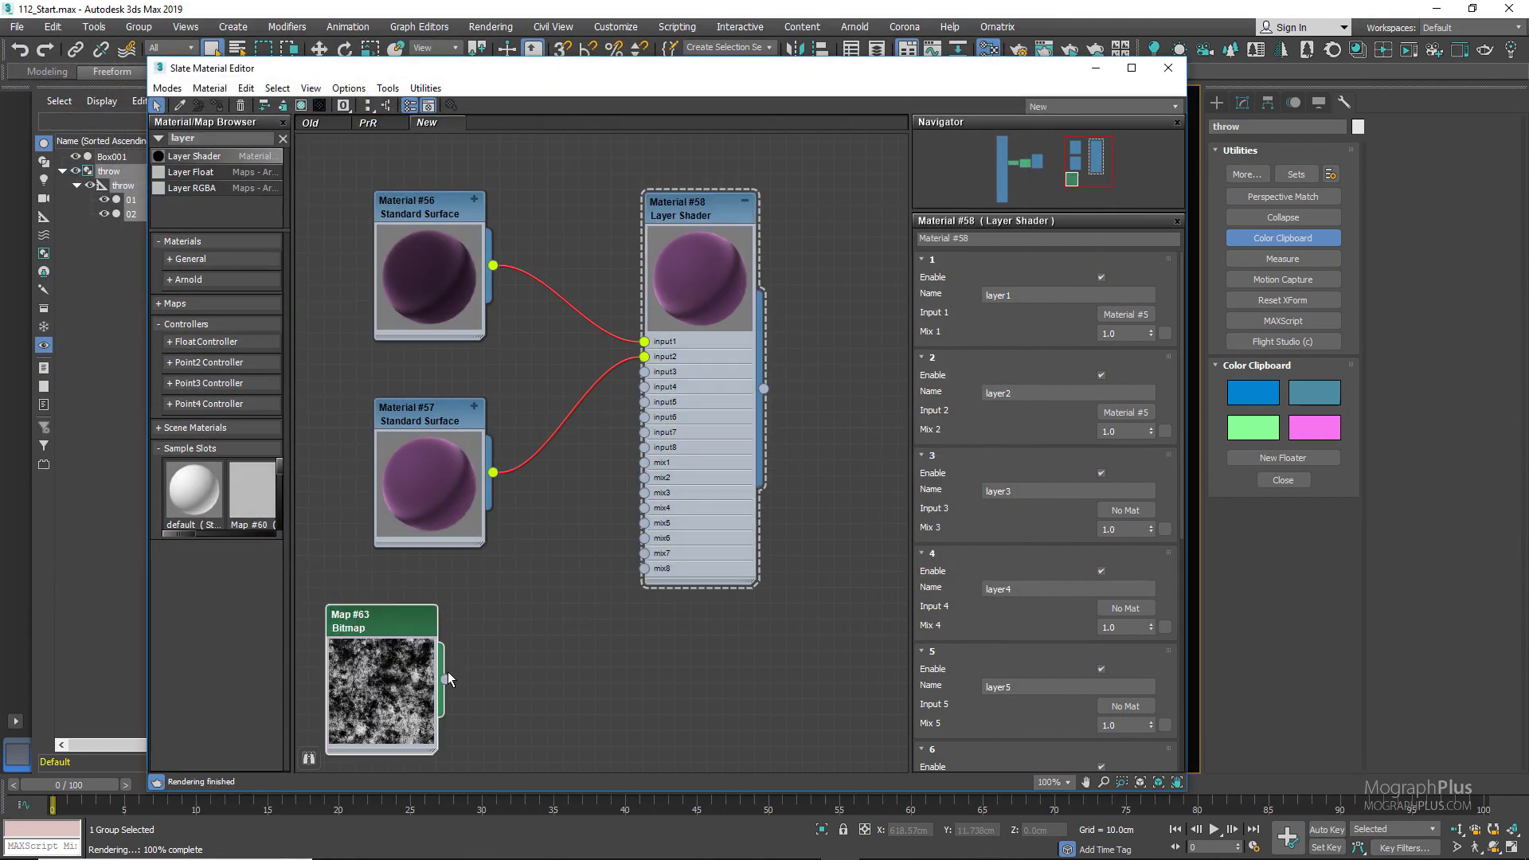
left_click_drag(445, 682, 644, 478)
right_click(669, 212)
left_click(686, 233)
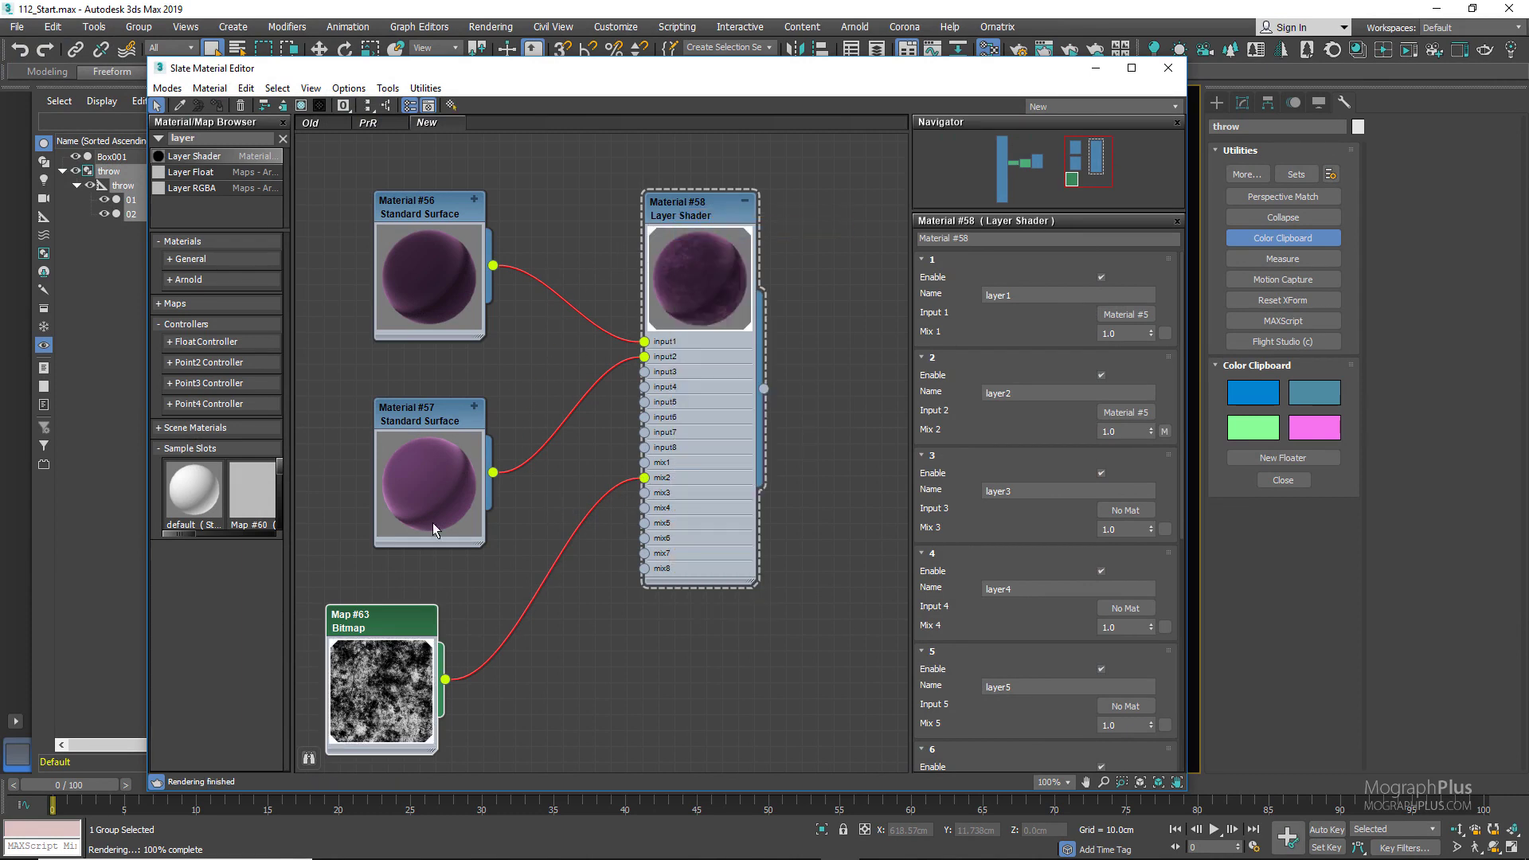
Set the BW8 bitmap's U and V tiling to 0.2 each
double_click(384, 654)
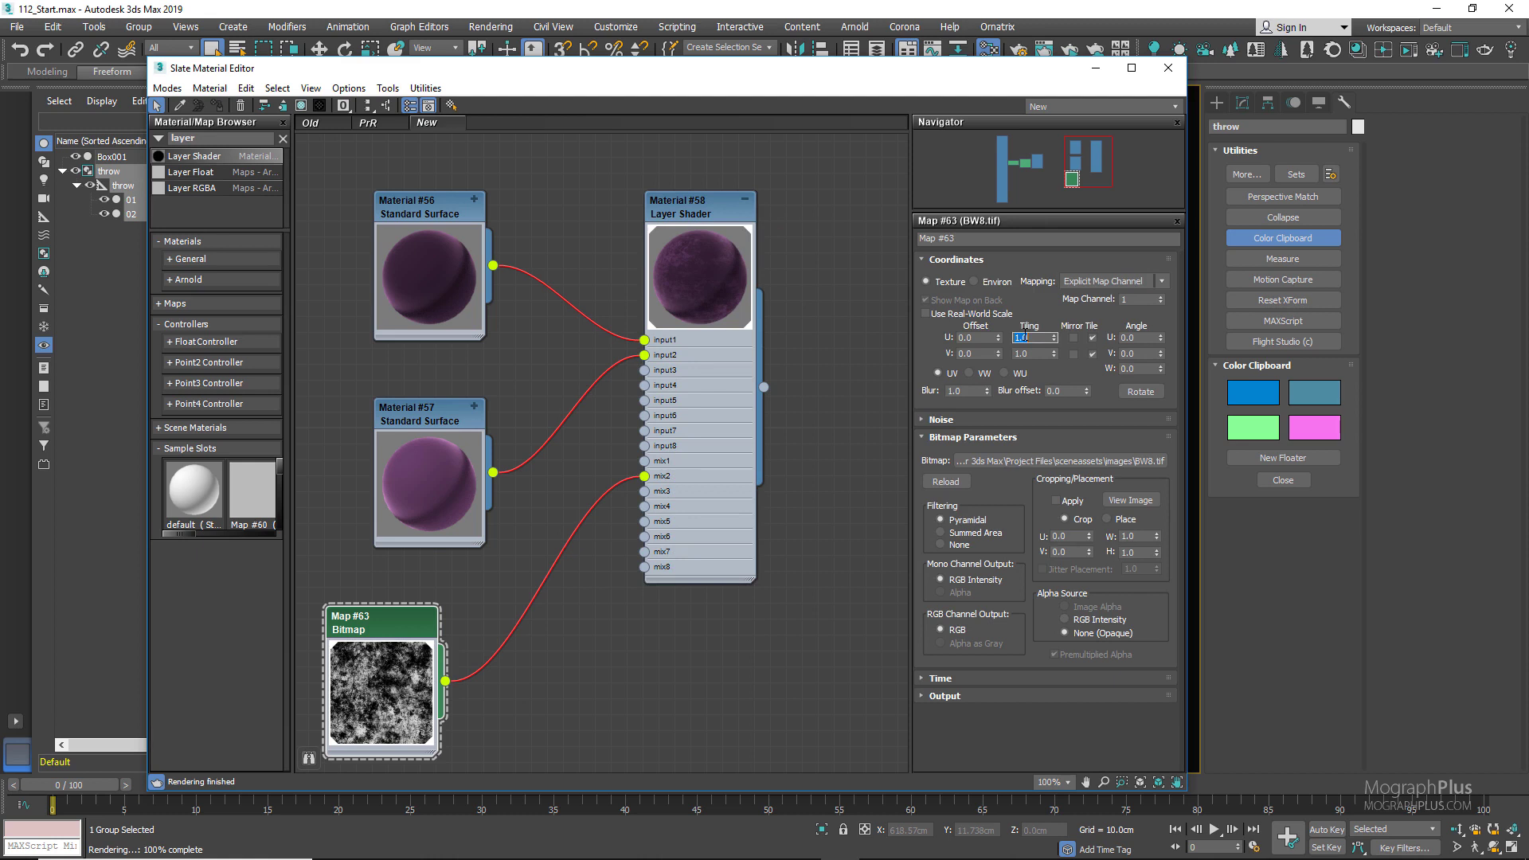
left_click(1025, 337)
type(".2")
key("Tab")
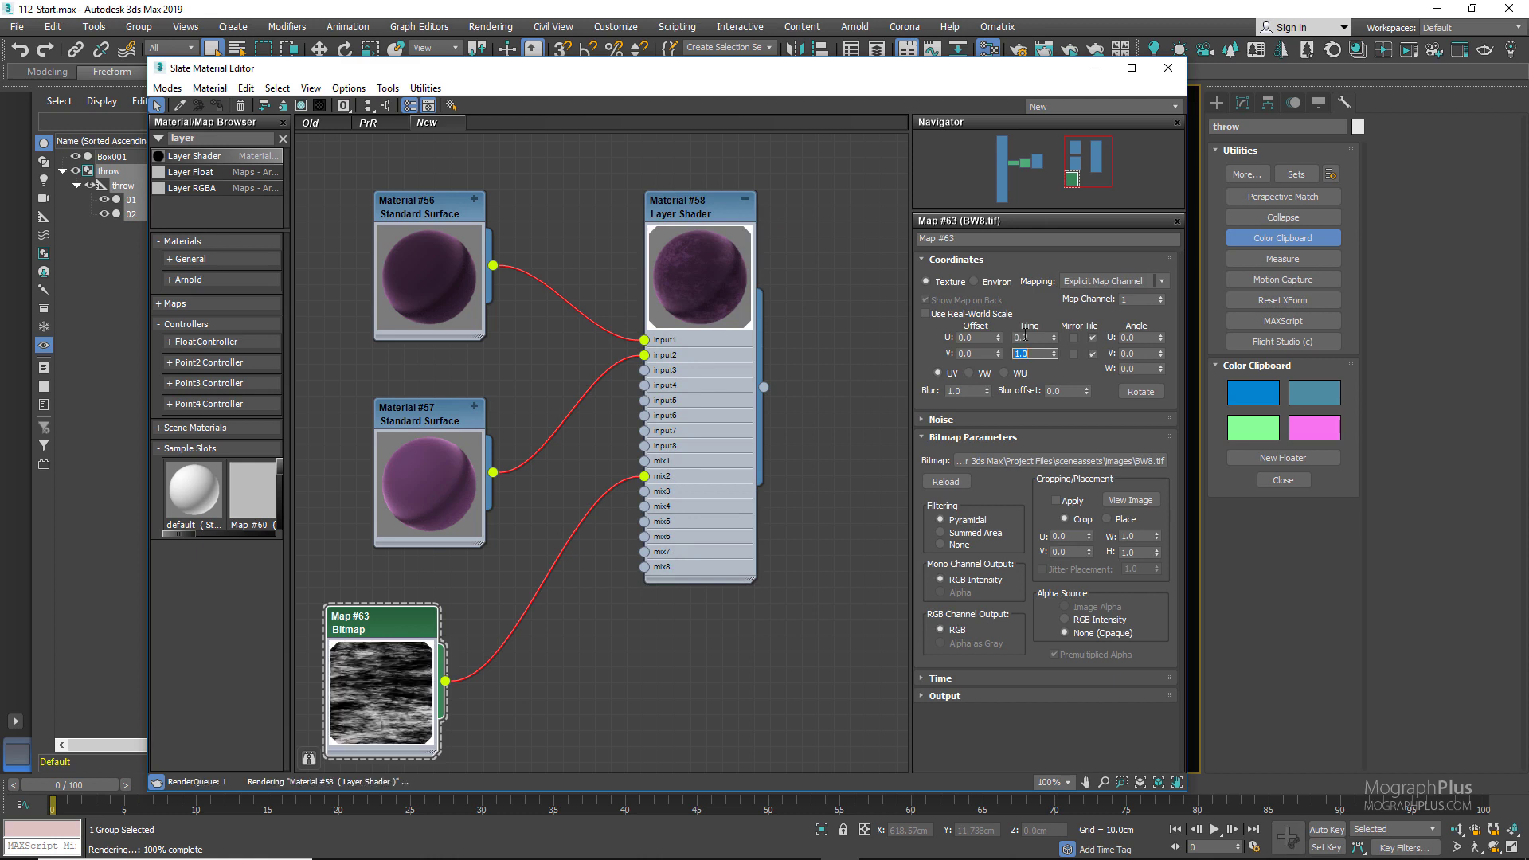
type(".2")
key("Return")
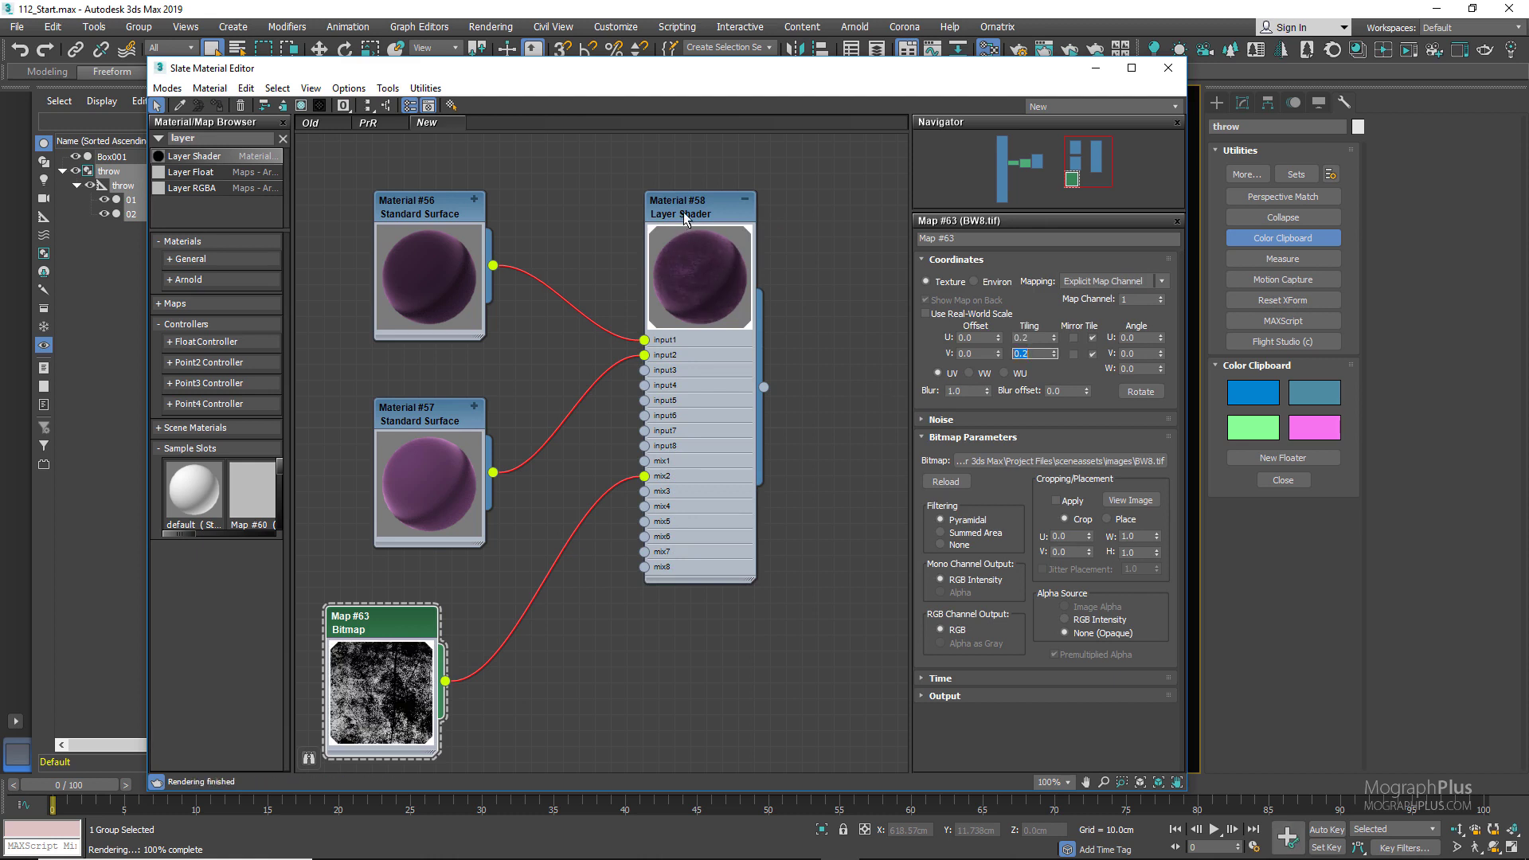
Move the material editor aside and start an ActiveShade render of the throw with the layered velvet
right_click(685, 217)
left_click_drag(950, 81, 747, 88)
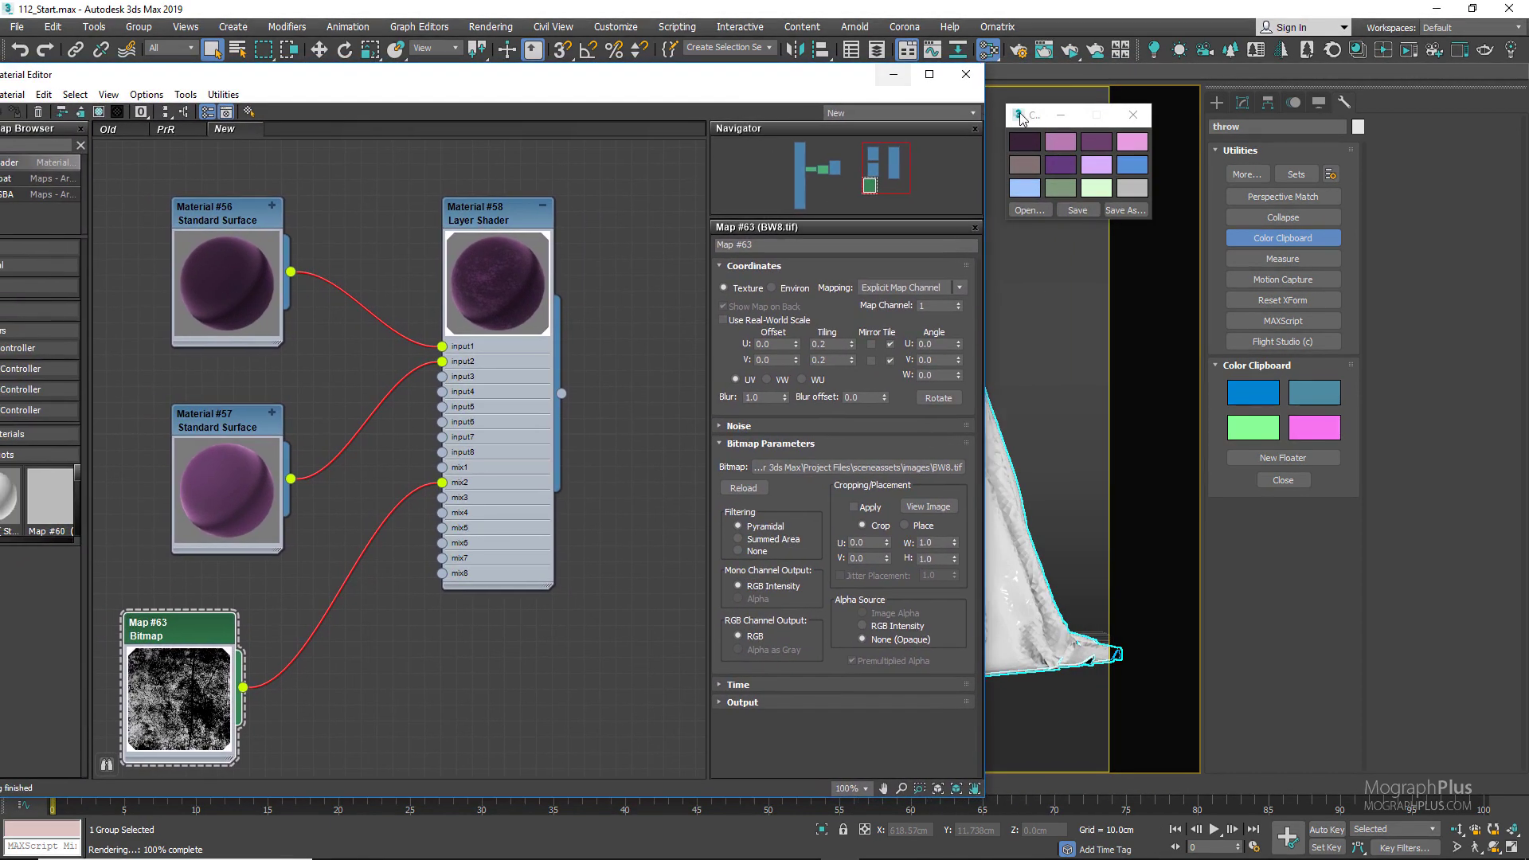
left_click(1070, 49)
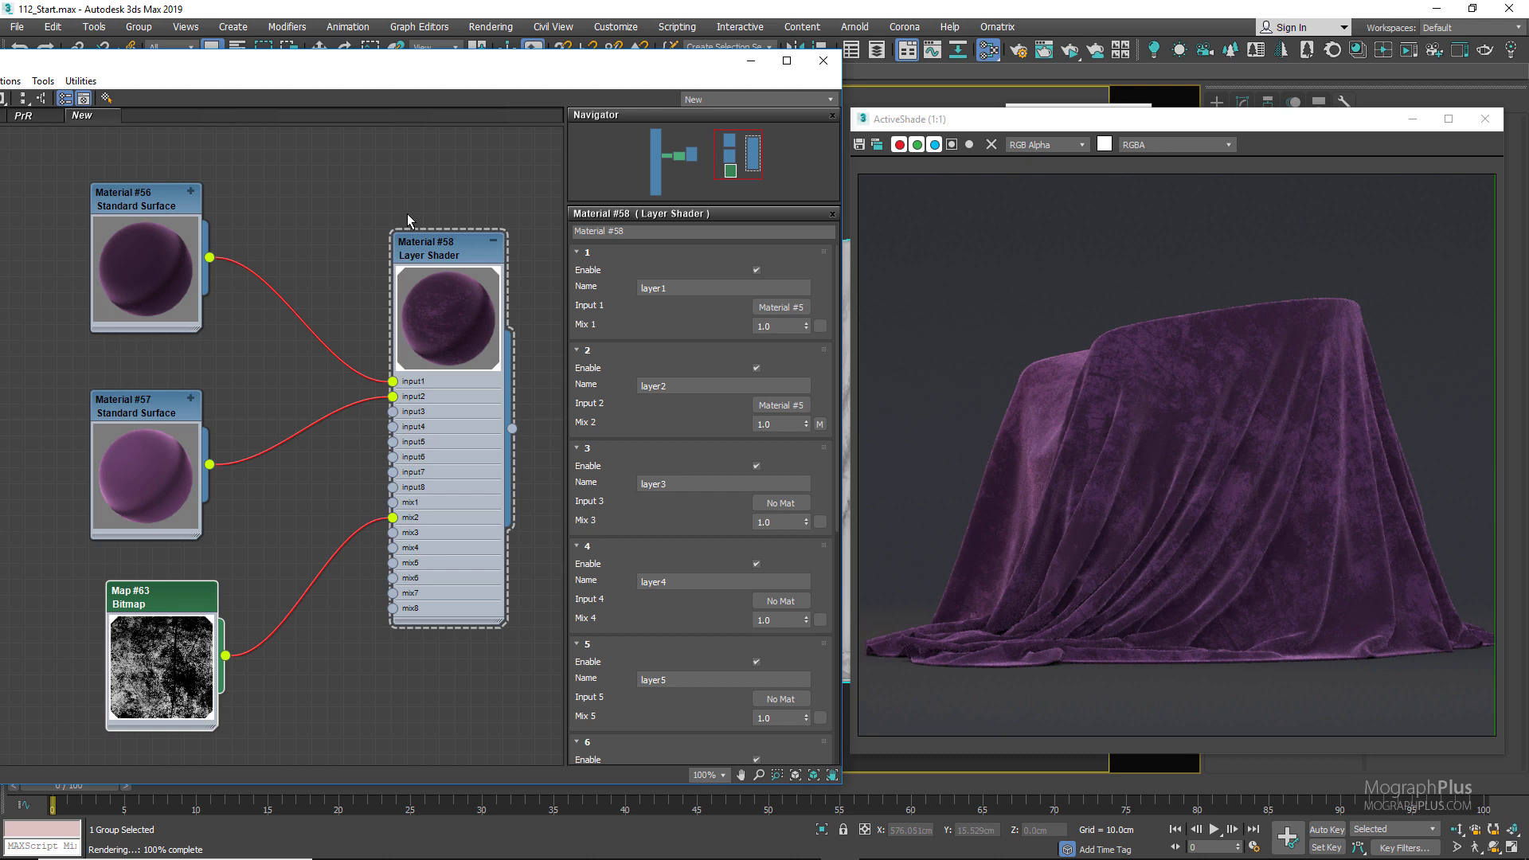
Add a new Arnold Standard Surface material in the empty space beyond the Layer Shader
middle_click_drag(438, 213, 38, 225)
middle_click_drag(263, 259, 191, 252)
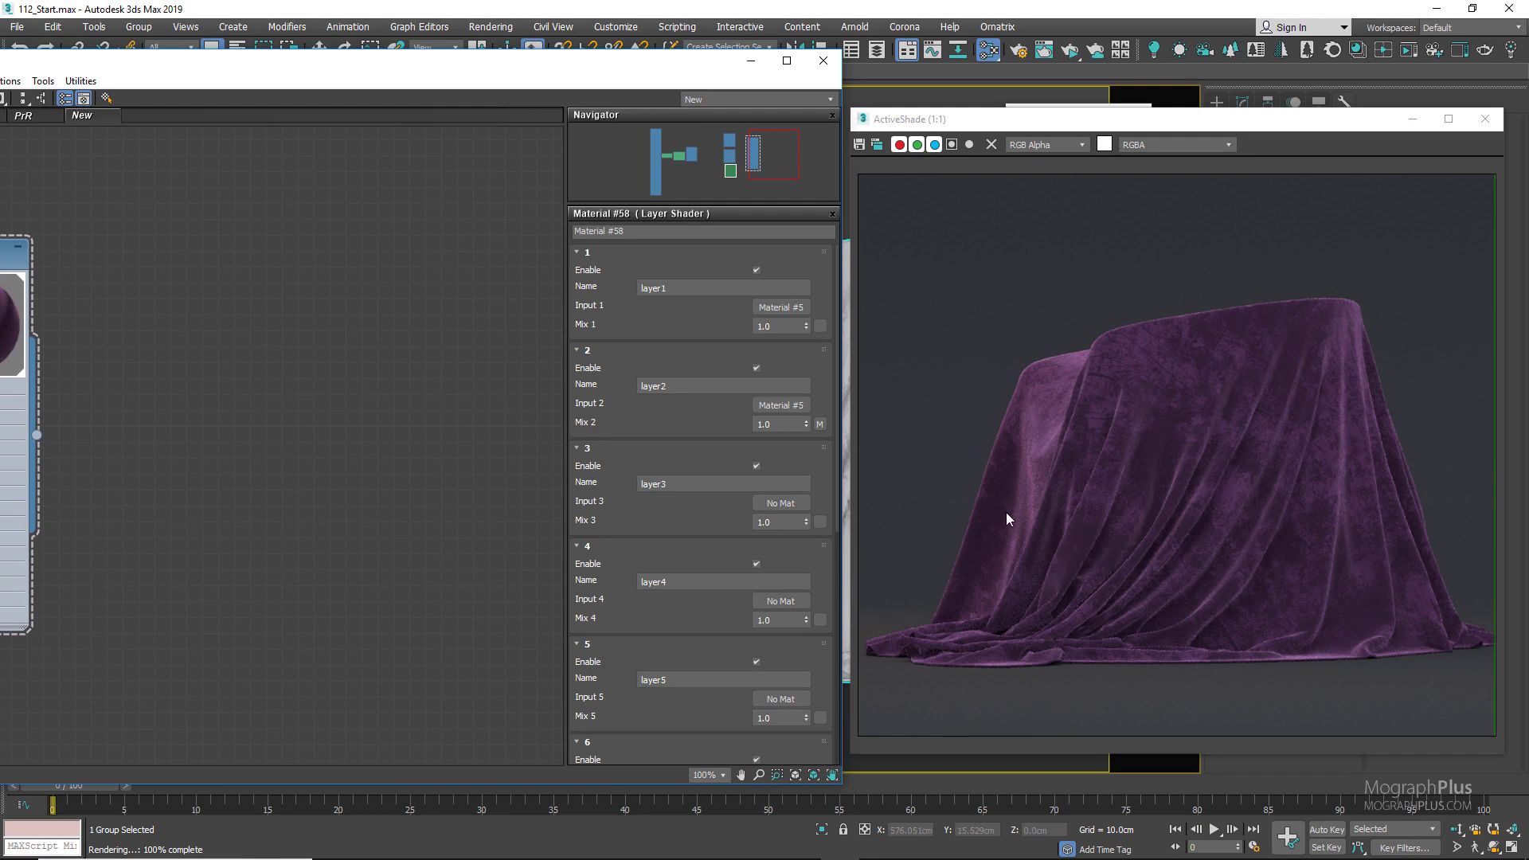
right_click(234, 316)
mouse_move(319, 325)
mouse_move(431, 342)
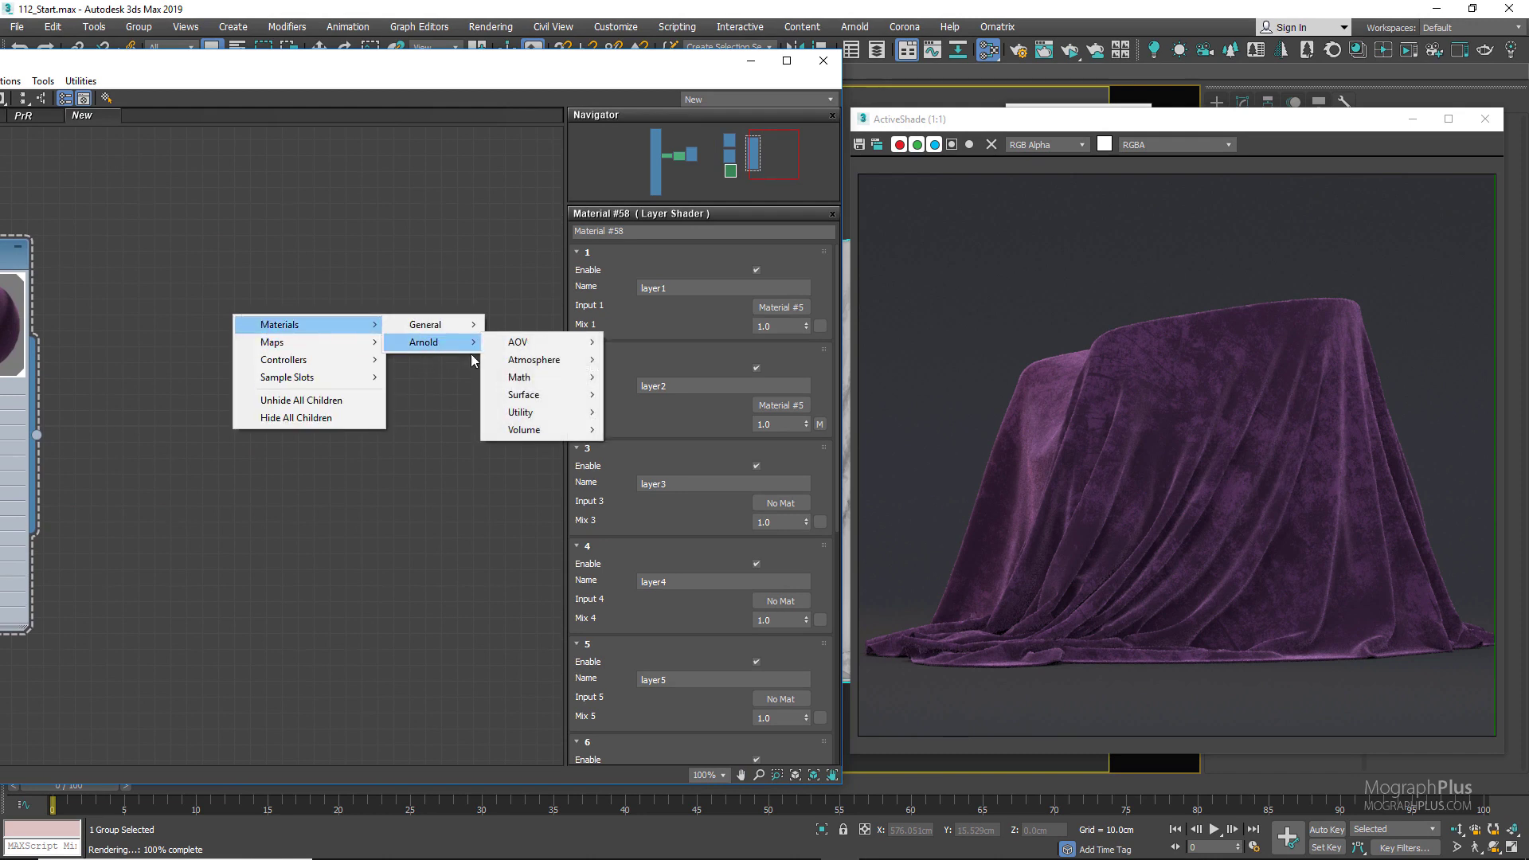
mouse_move(526, 394)
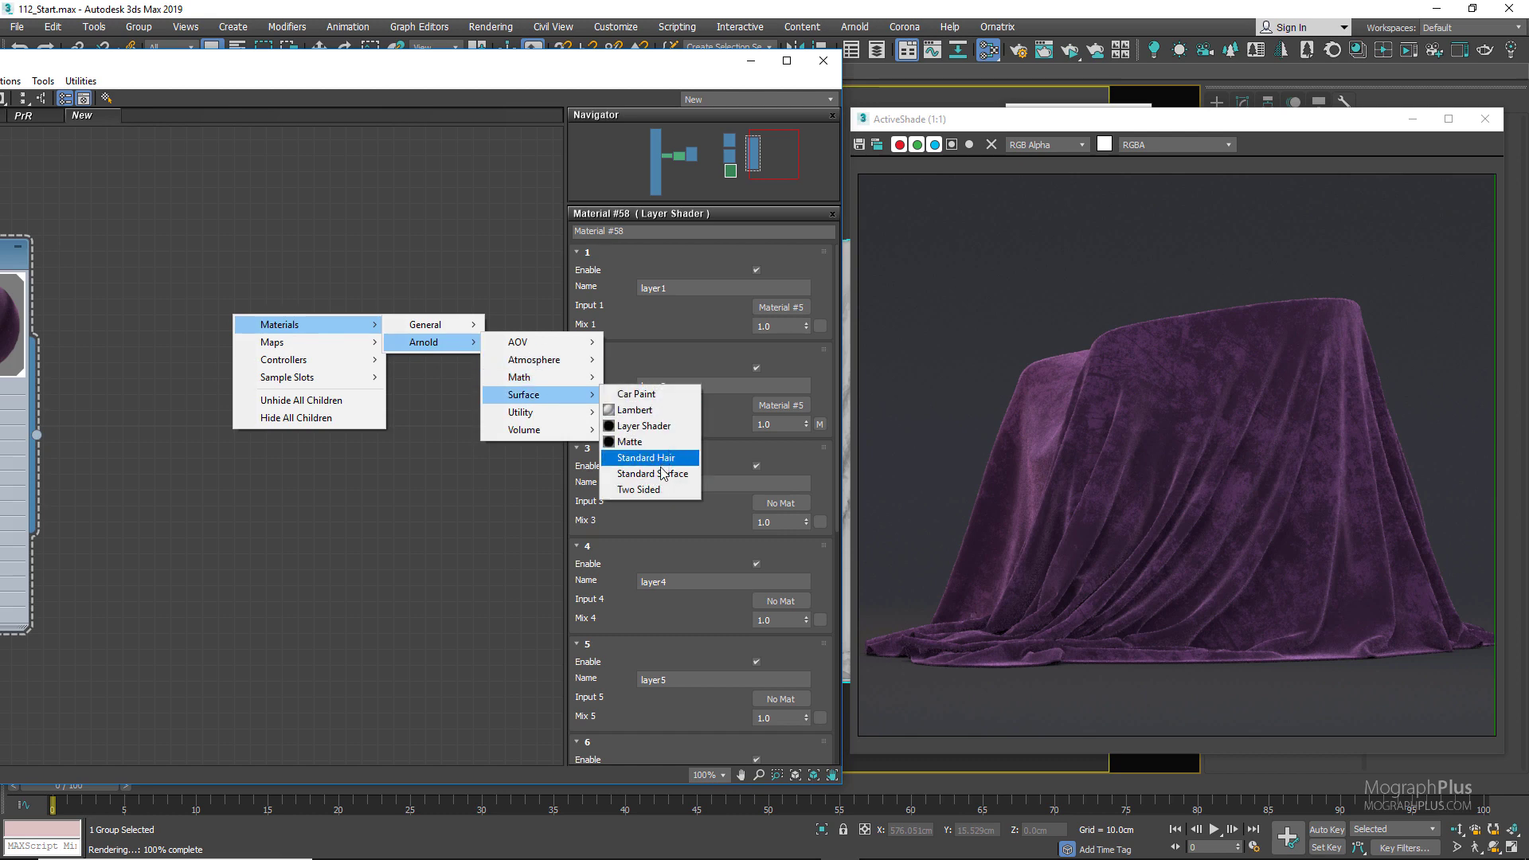
left_click(650, 474)
Assign the new Standard Surface to the throw, move its node farther from the Layer Shader and show its parameters
right_click(234, 320)
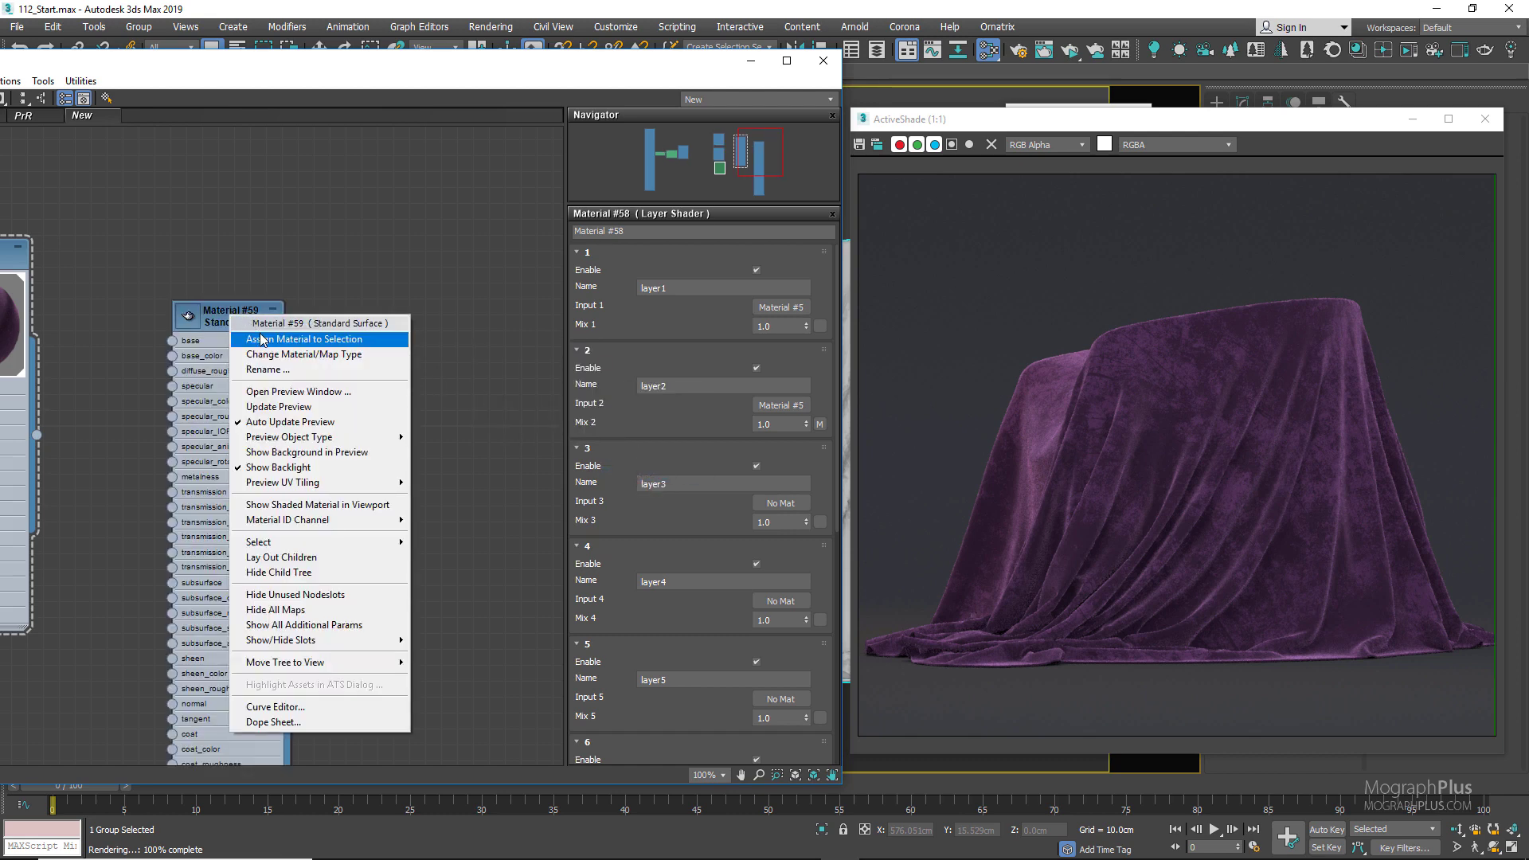
left_click(279, 336)
left_click_drag(238, 319, 428, 240)
double_click(428, 240)
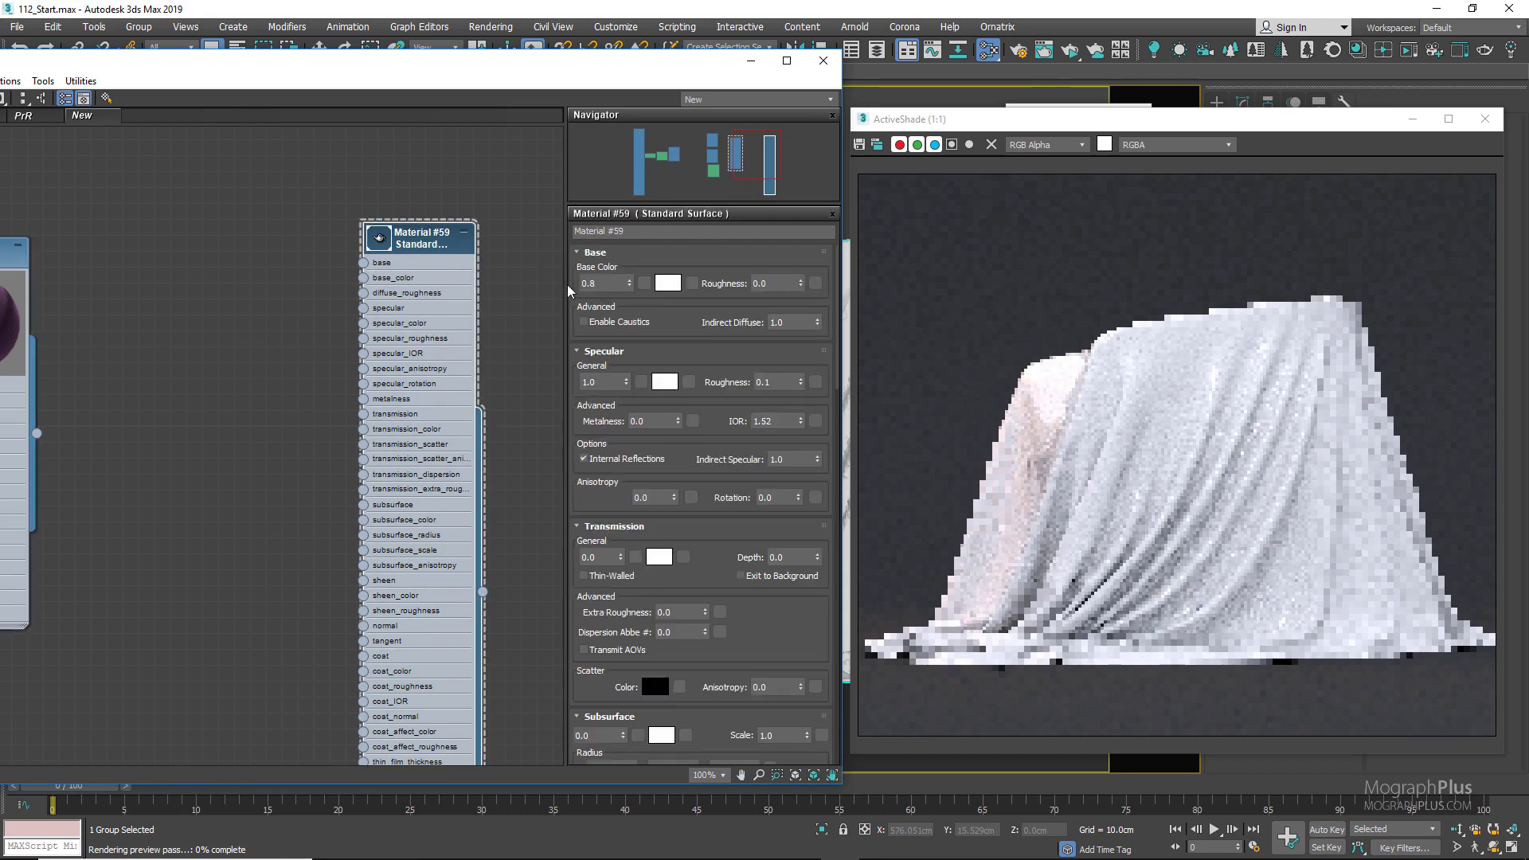
Set the new material's specular weight to 0 and collapse all parameter groups except Base
right_click(628, 383)
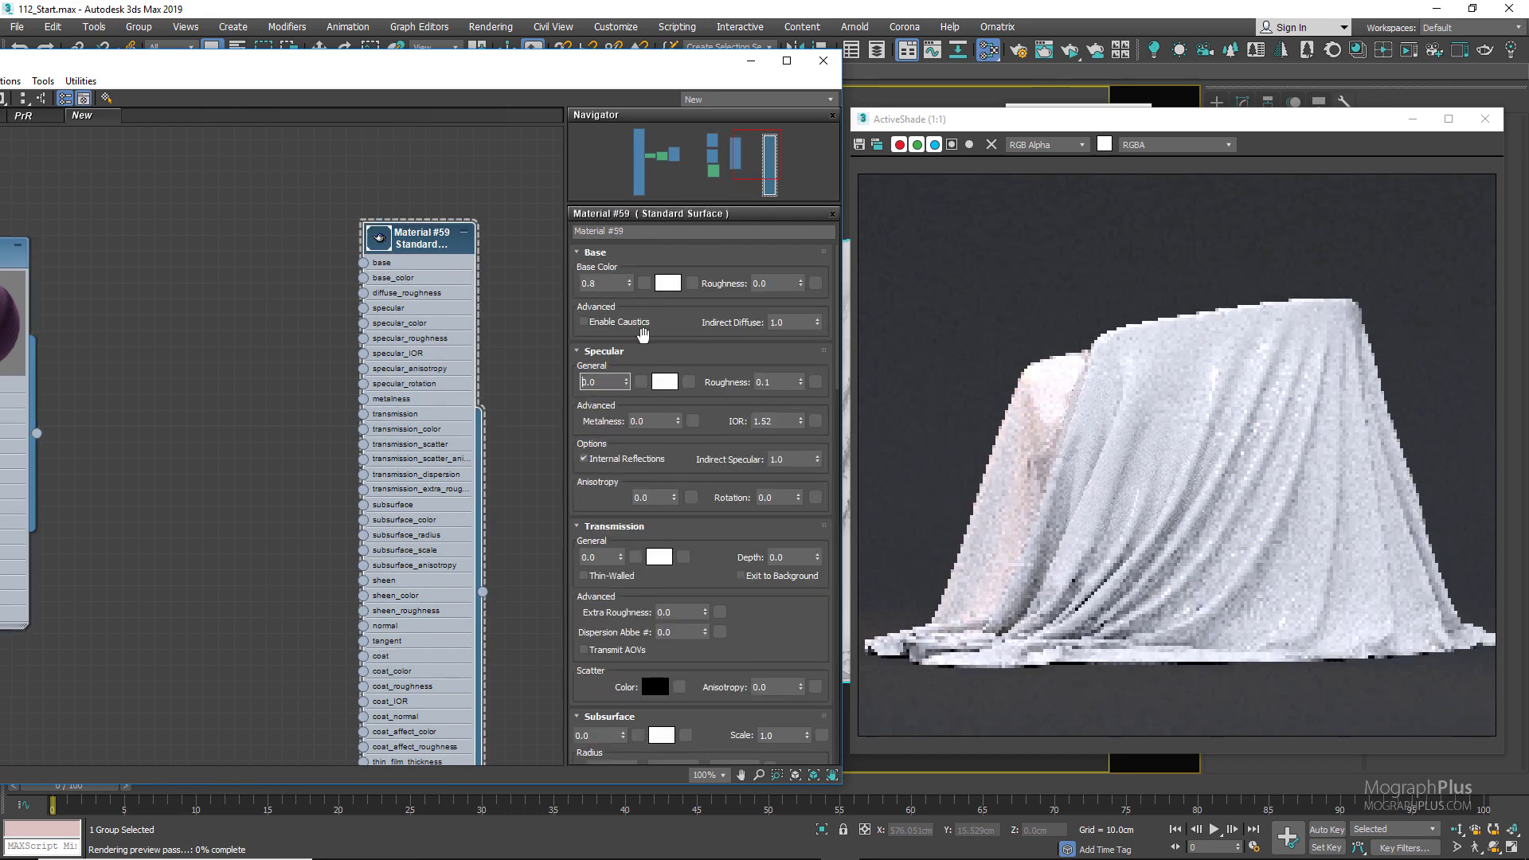
right_click(670, 325)
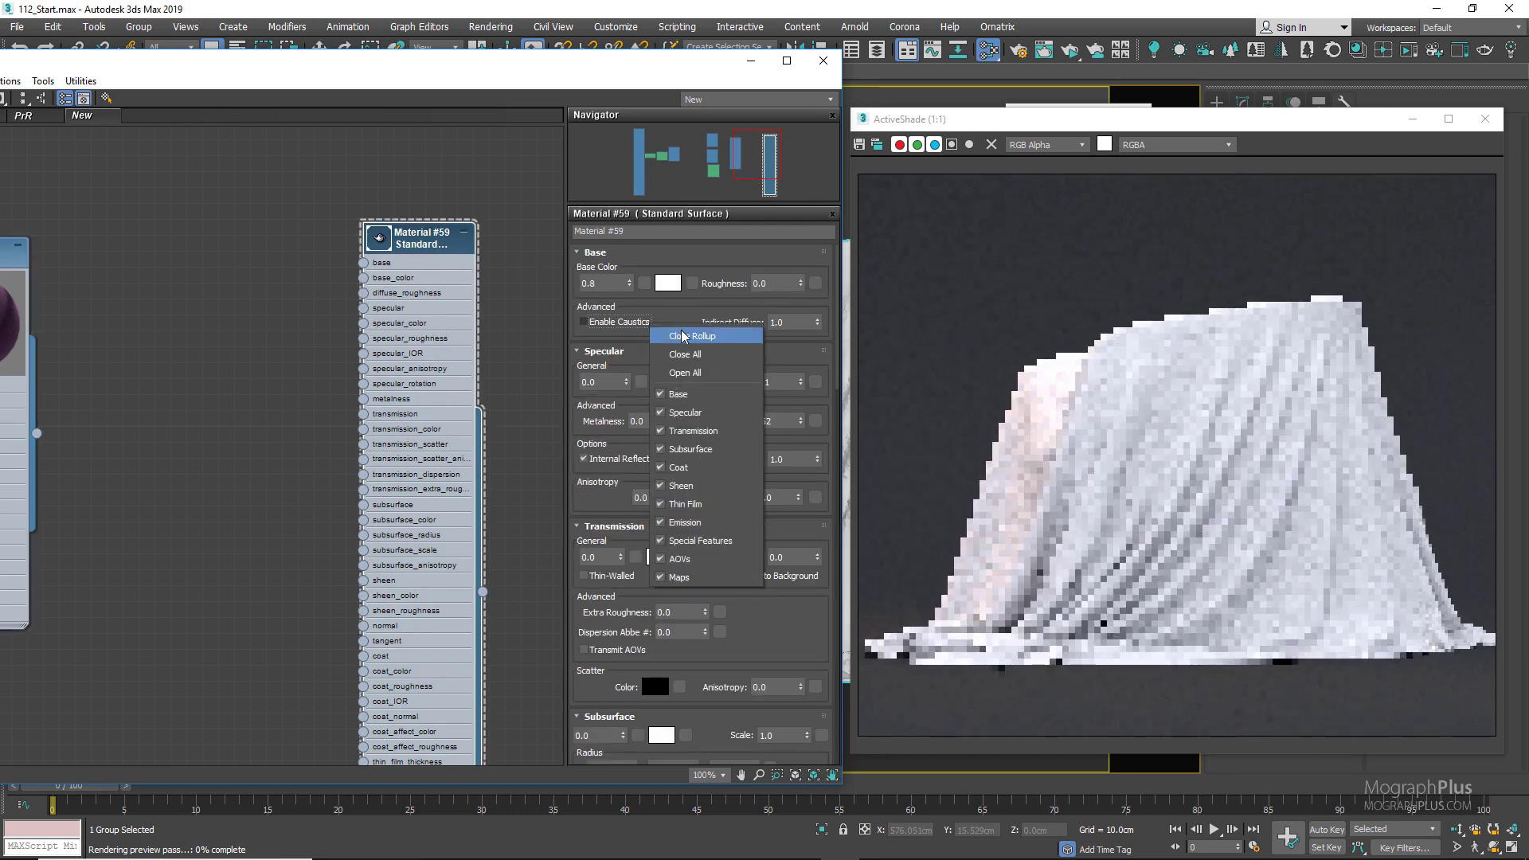
left_click(681, 336)
right_click(644, 254)
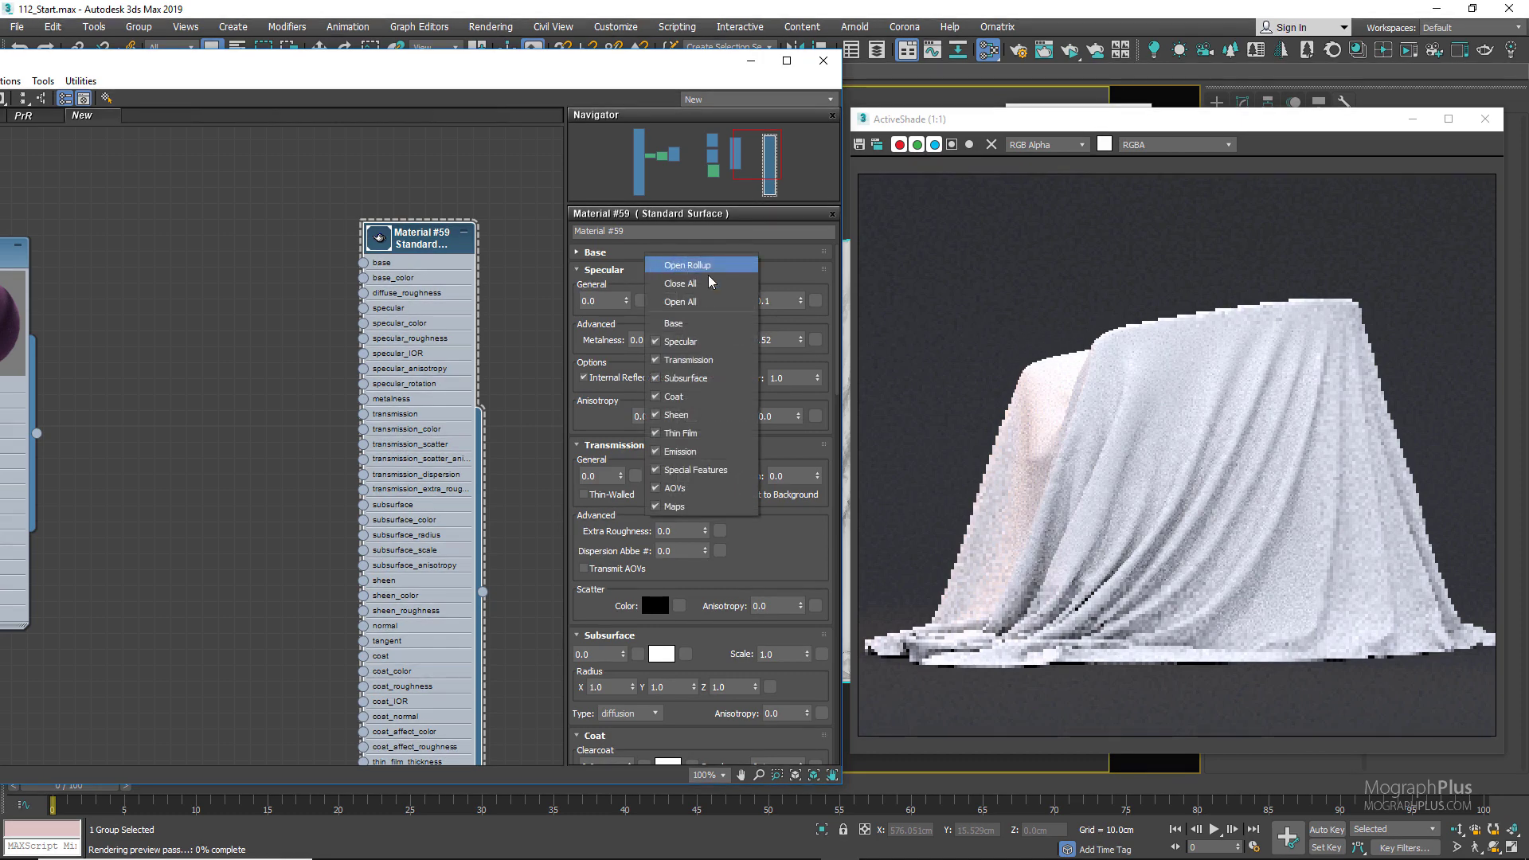
left_click(693, 279)
left_click(642, 255)
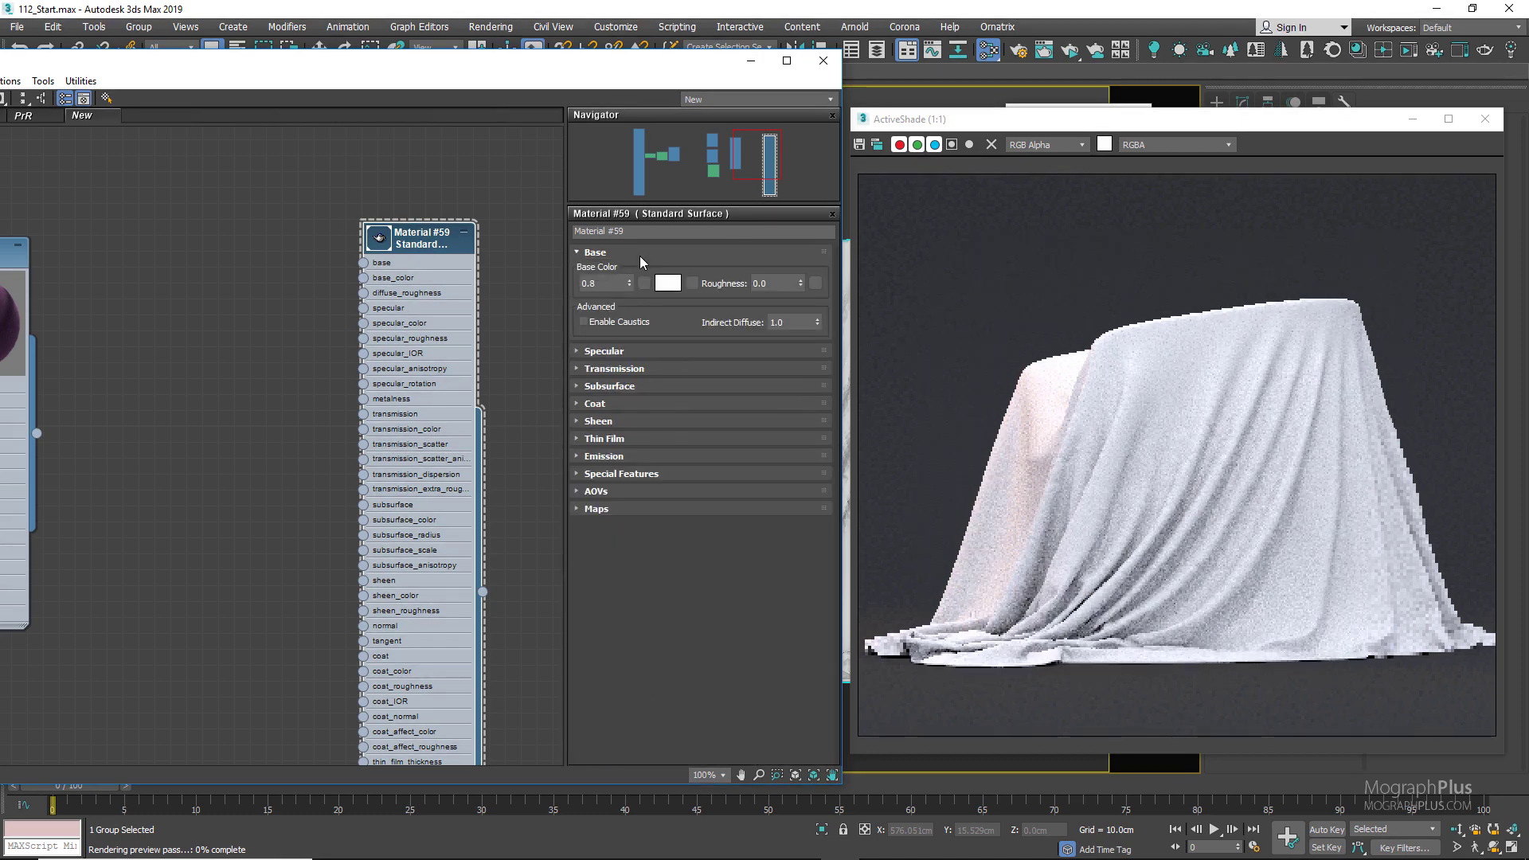
Expand the new material's Sheen parameters and add a Bitmap map loaded with the FabPattern image beside it
left_click(619, 420)
right_click(188, 352)
mouse_move(239, 380)
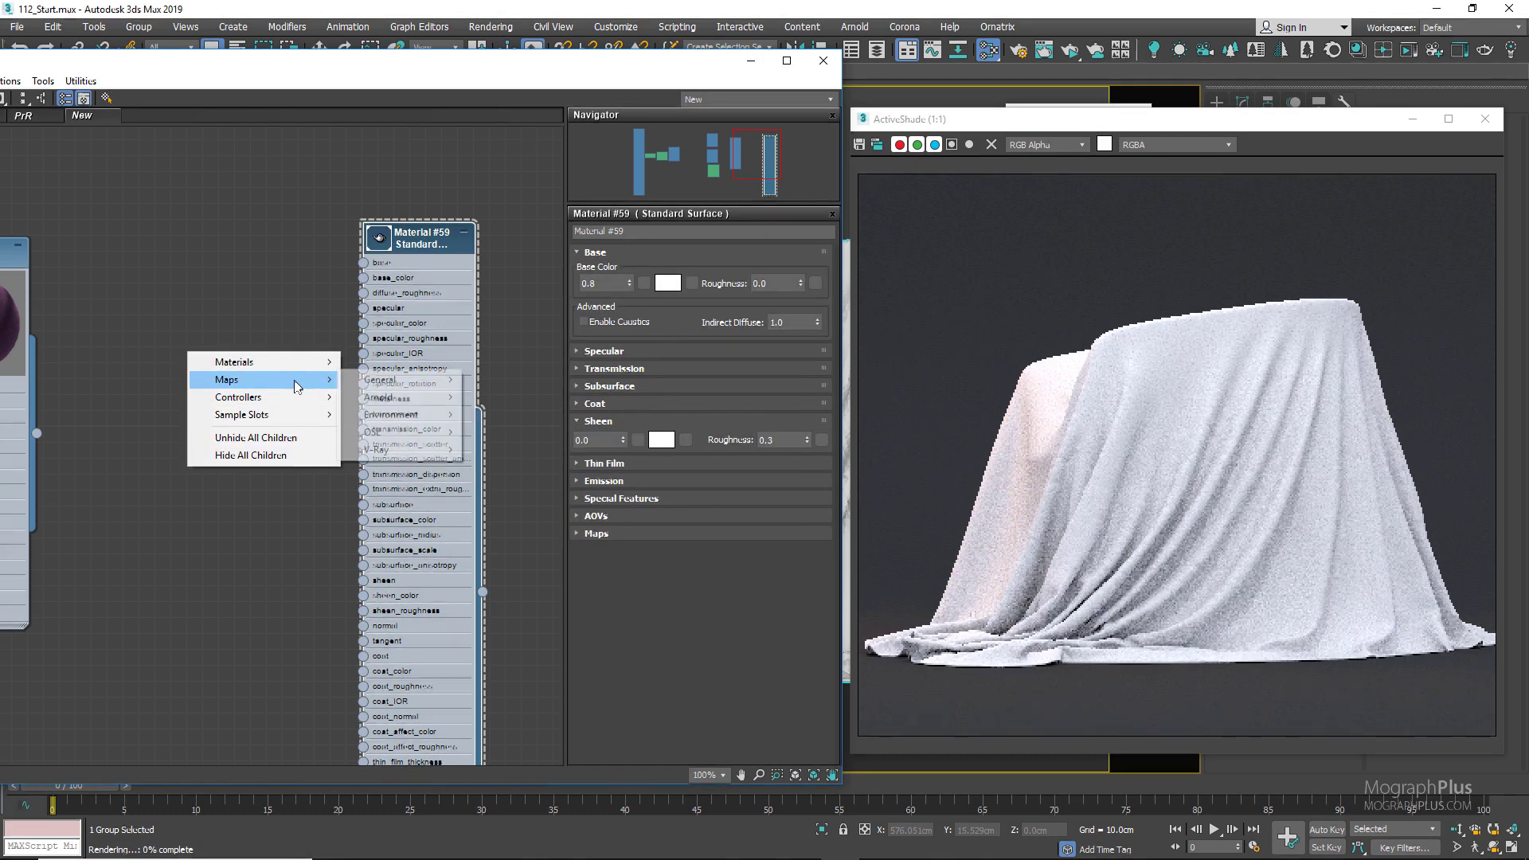
mouse_move(390, 380)
left_click(489, 380)
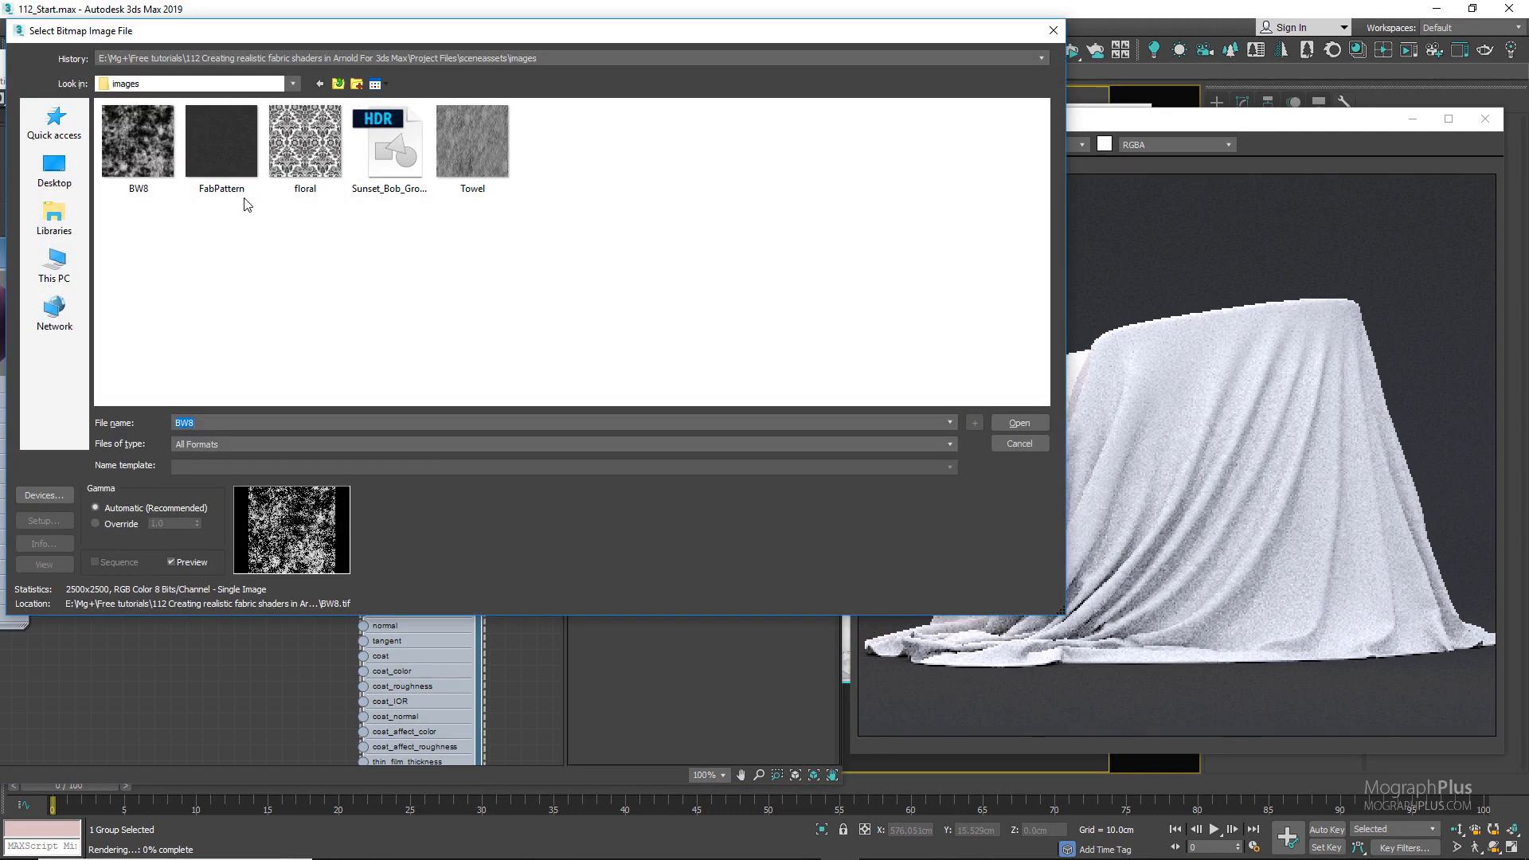
double_click(231, 148)
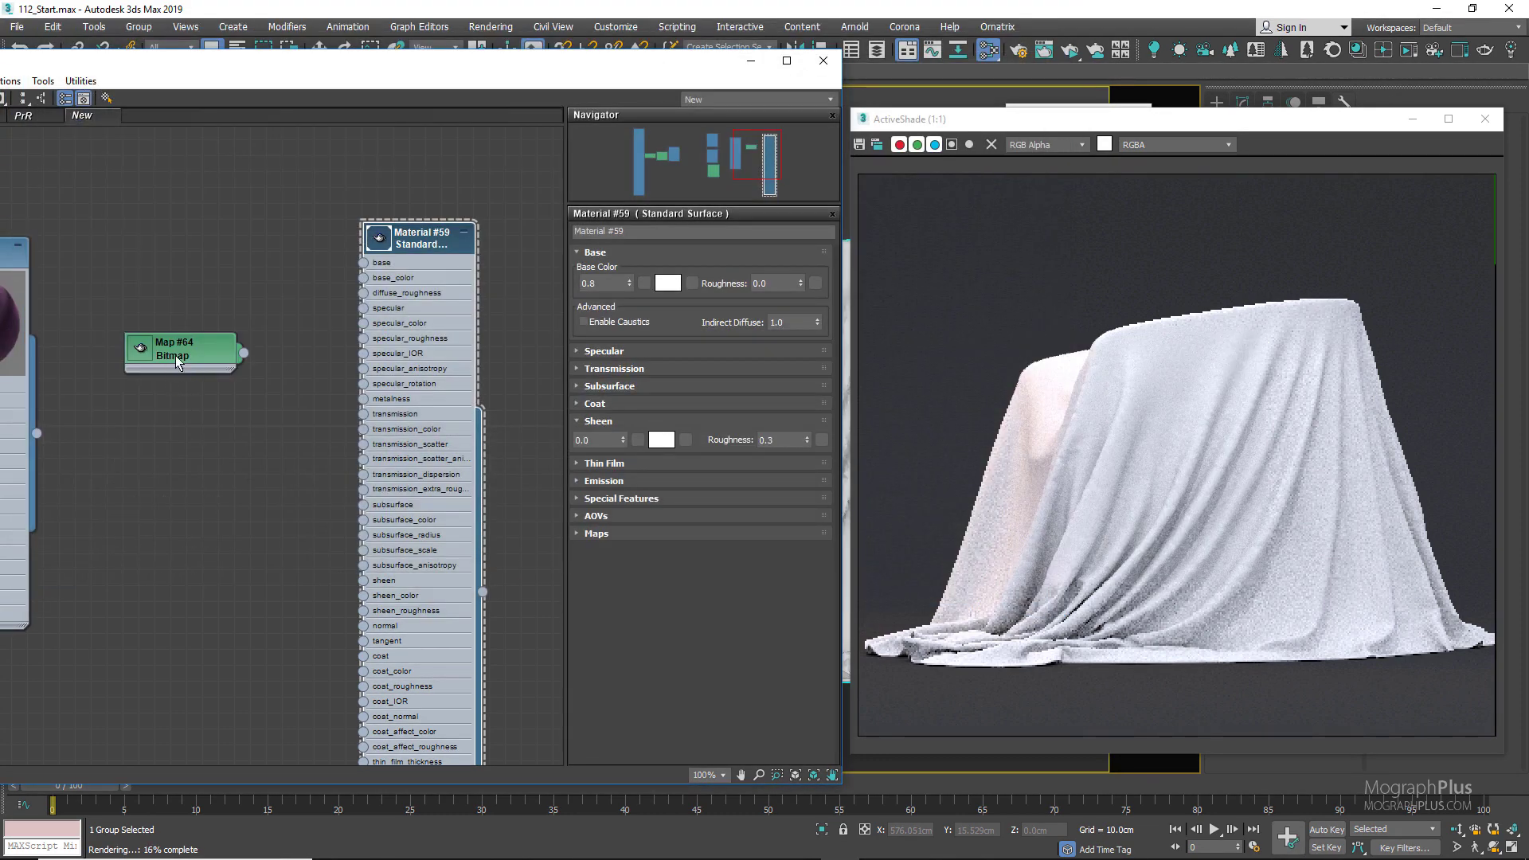
Set the FabPattern bitmap's U and V tiling to 0.2
double_click(180, 353)
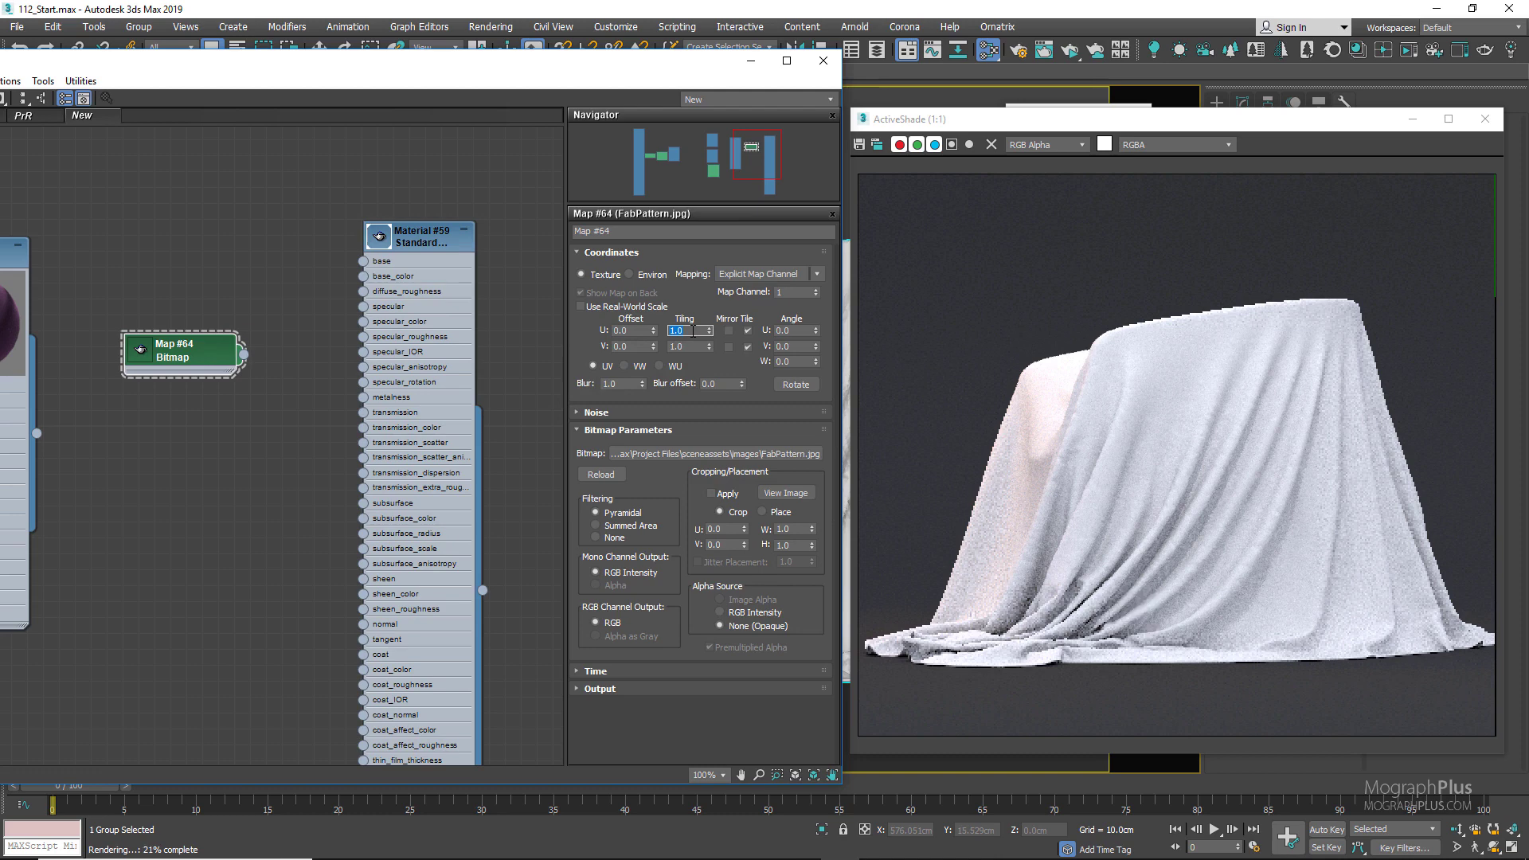
type("2")
key("Tab")
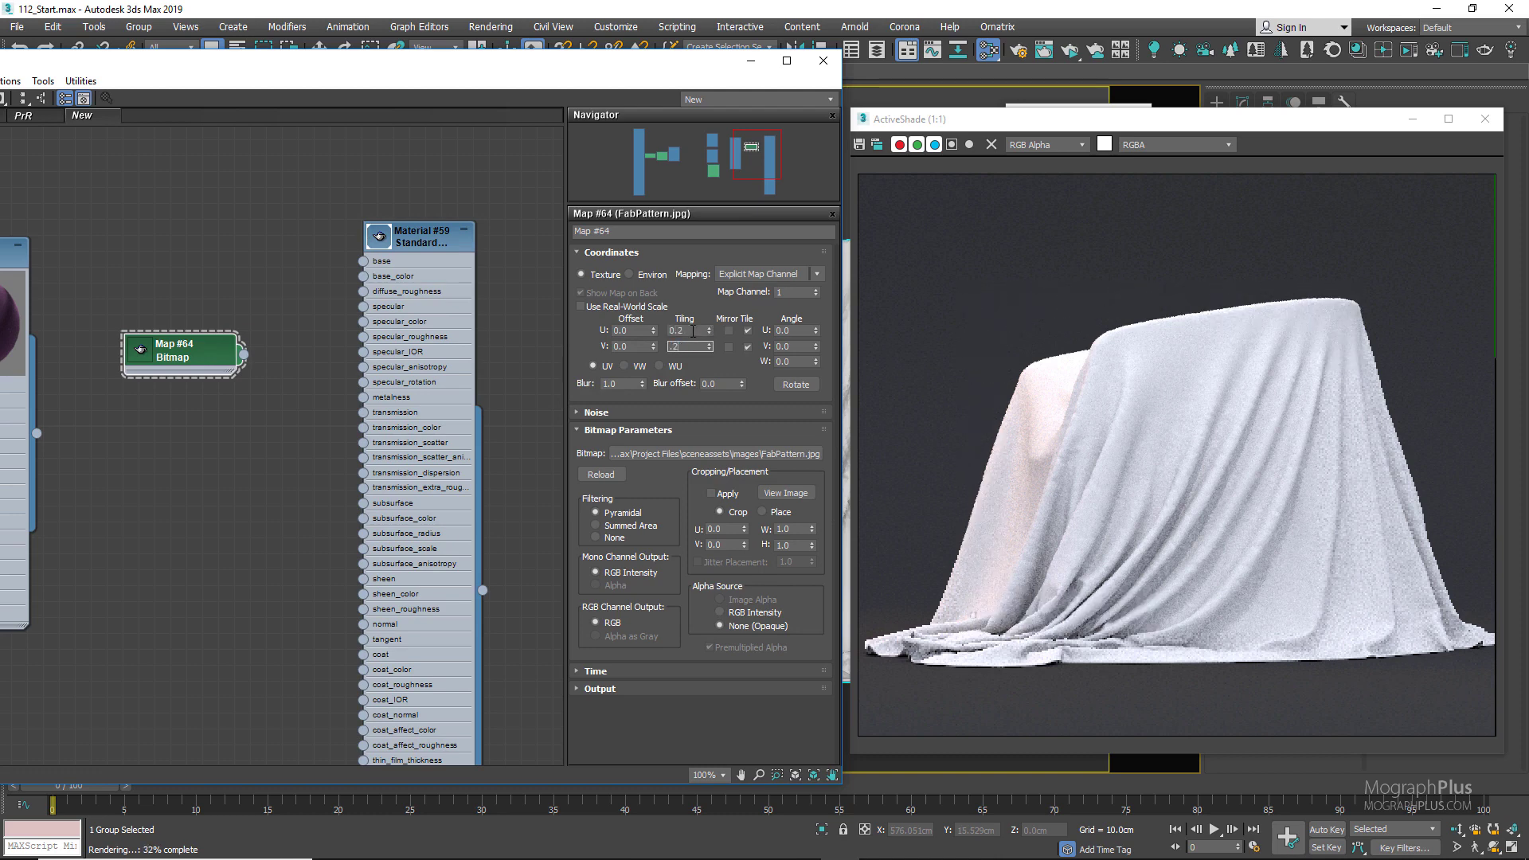
Limit the ActiveShade render to a tall region down the middle of the throw
right_click(992, 352)
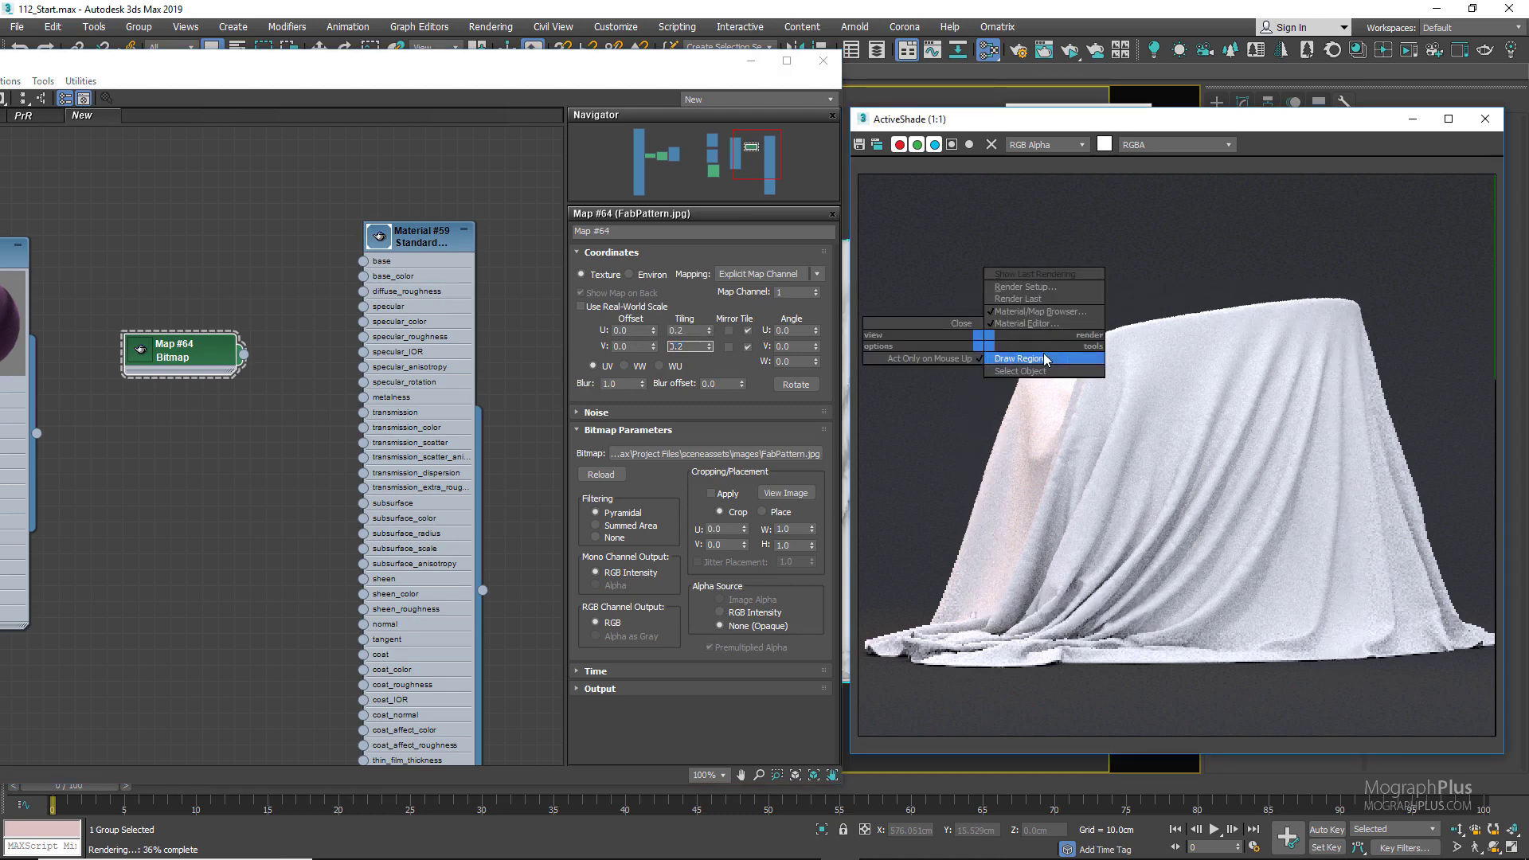
left_click(1047, 359)
left_click_drag(983, 320, 1223, 505)
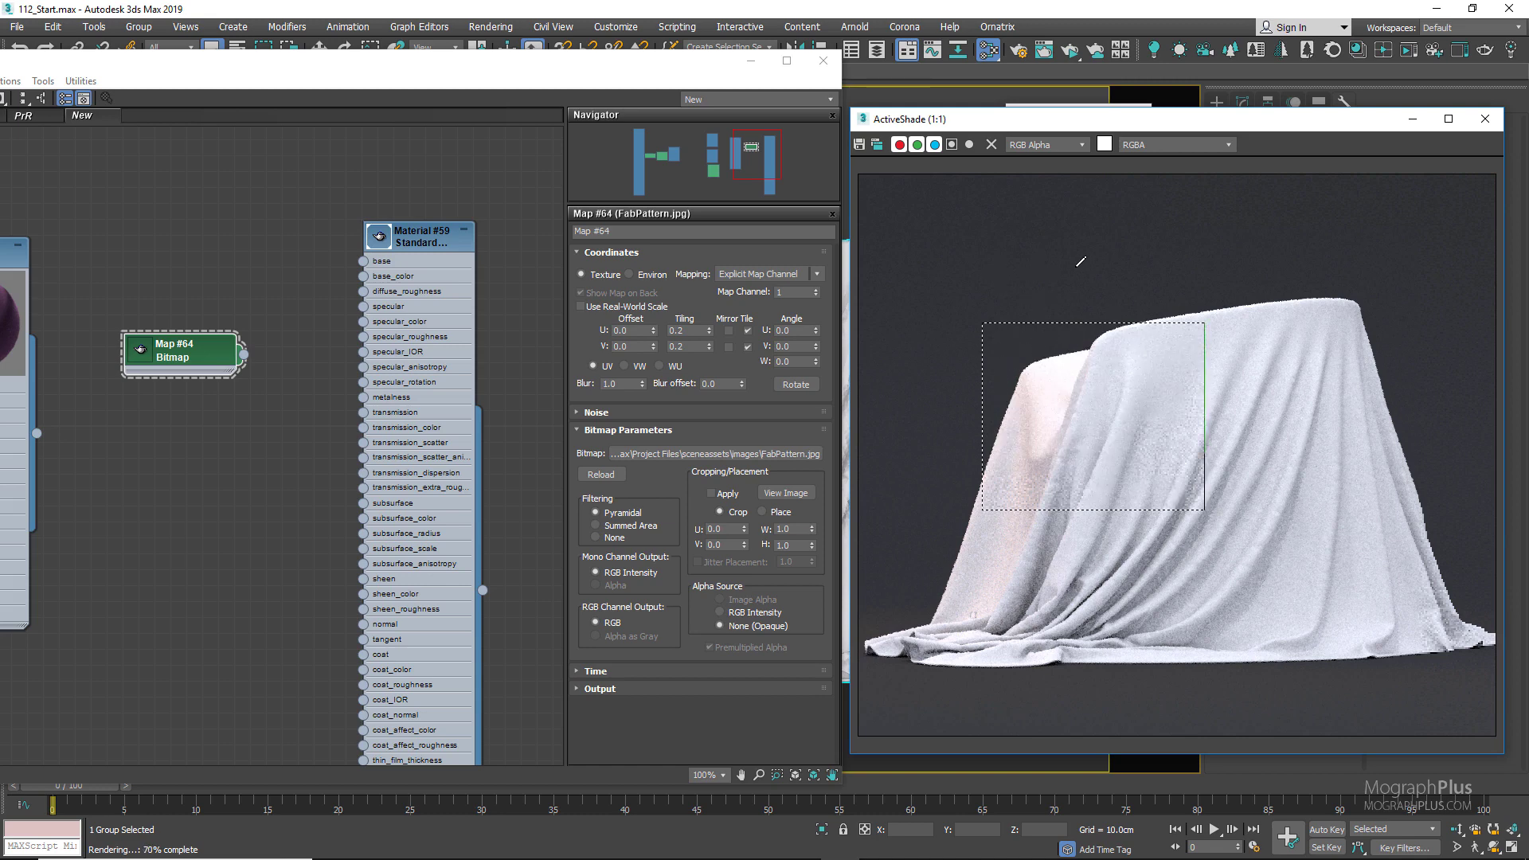
left_click_drag(1079, 265, 1241, 681)
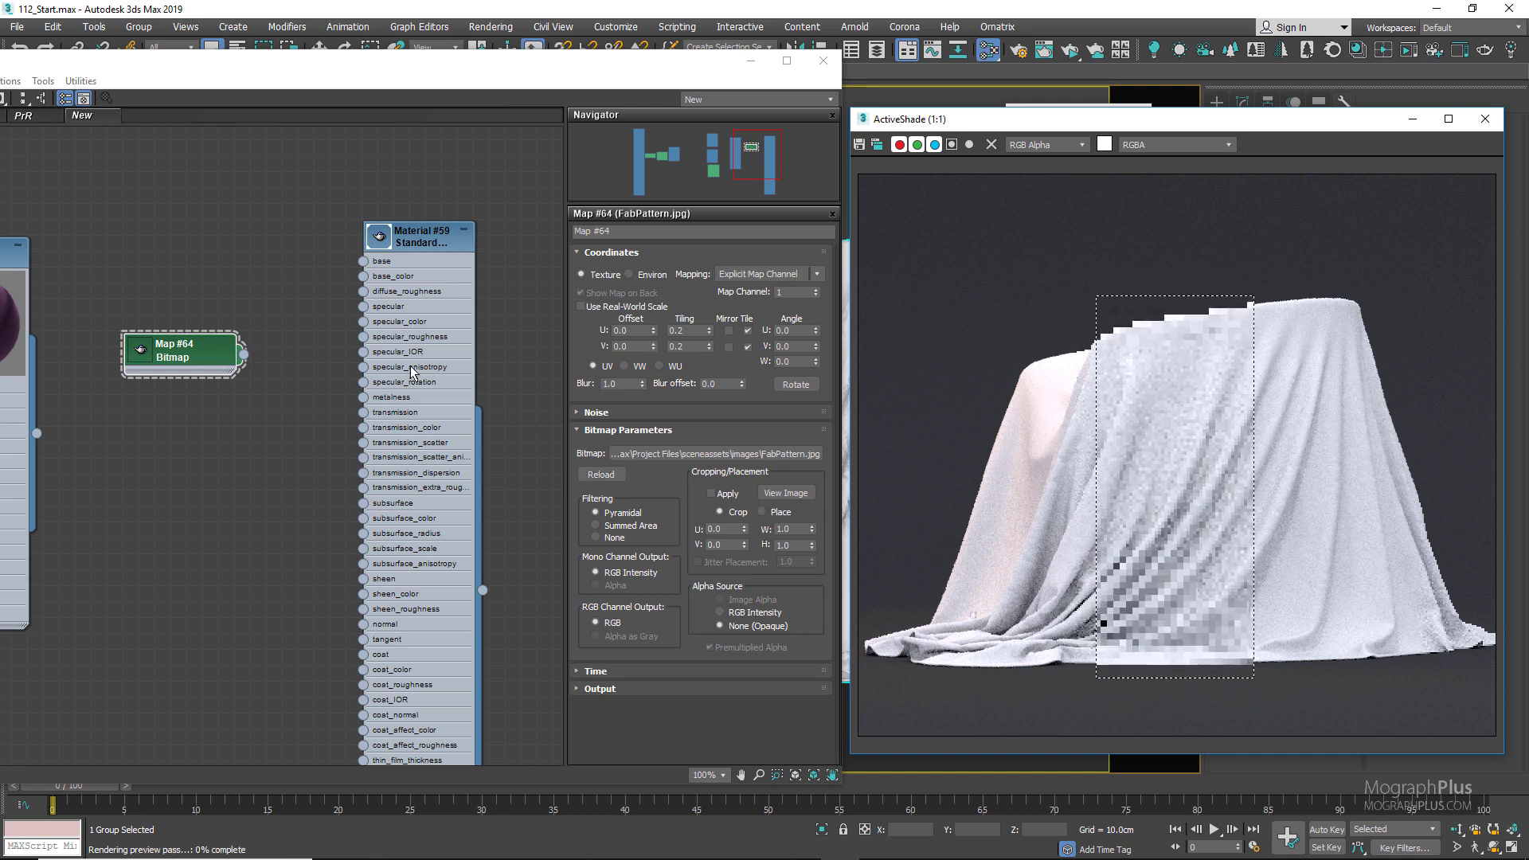
Connect the FabPattern bitmap to the new material's base color and set the bitmap's blur to 0.14
left_click_drag(185, 363, 185, 299)
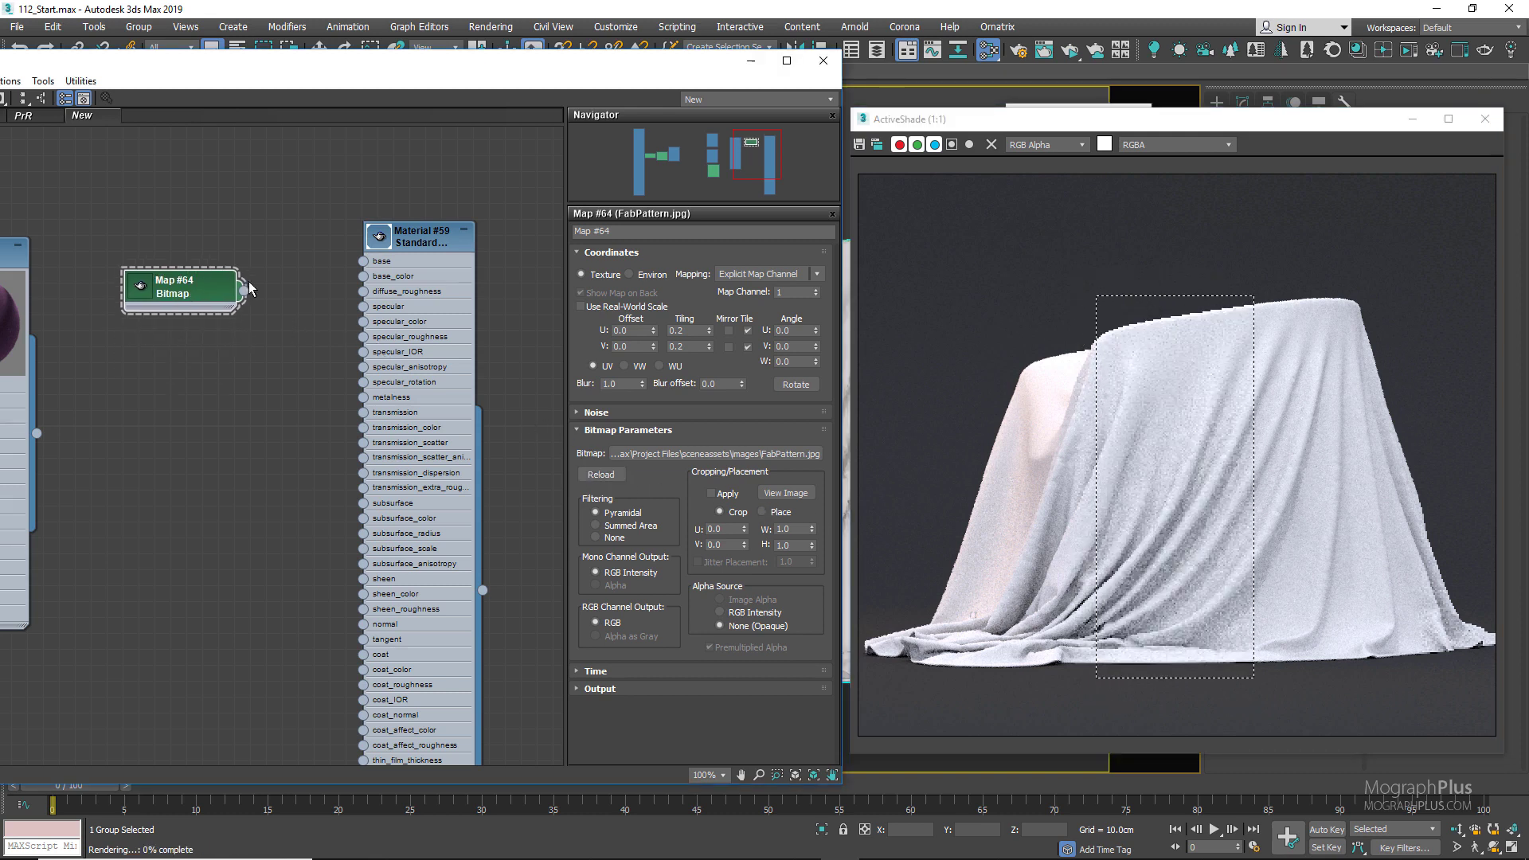
scroll(244, 292, "up", 1)
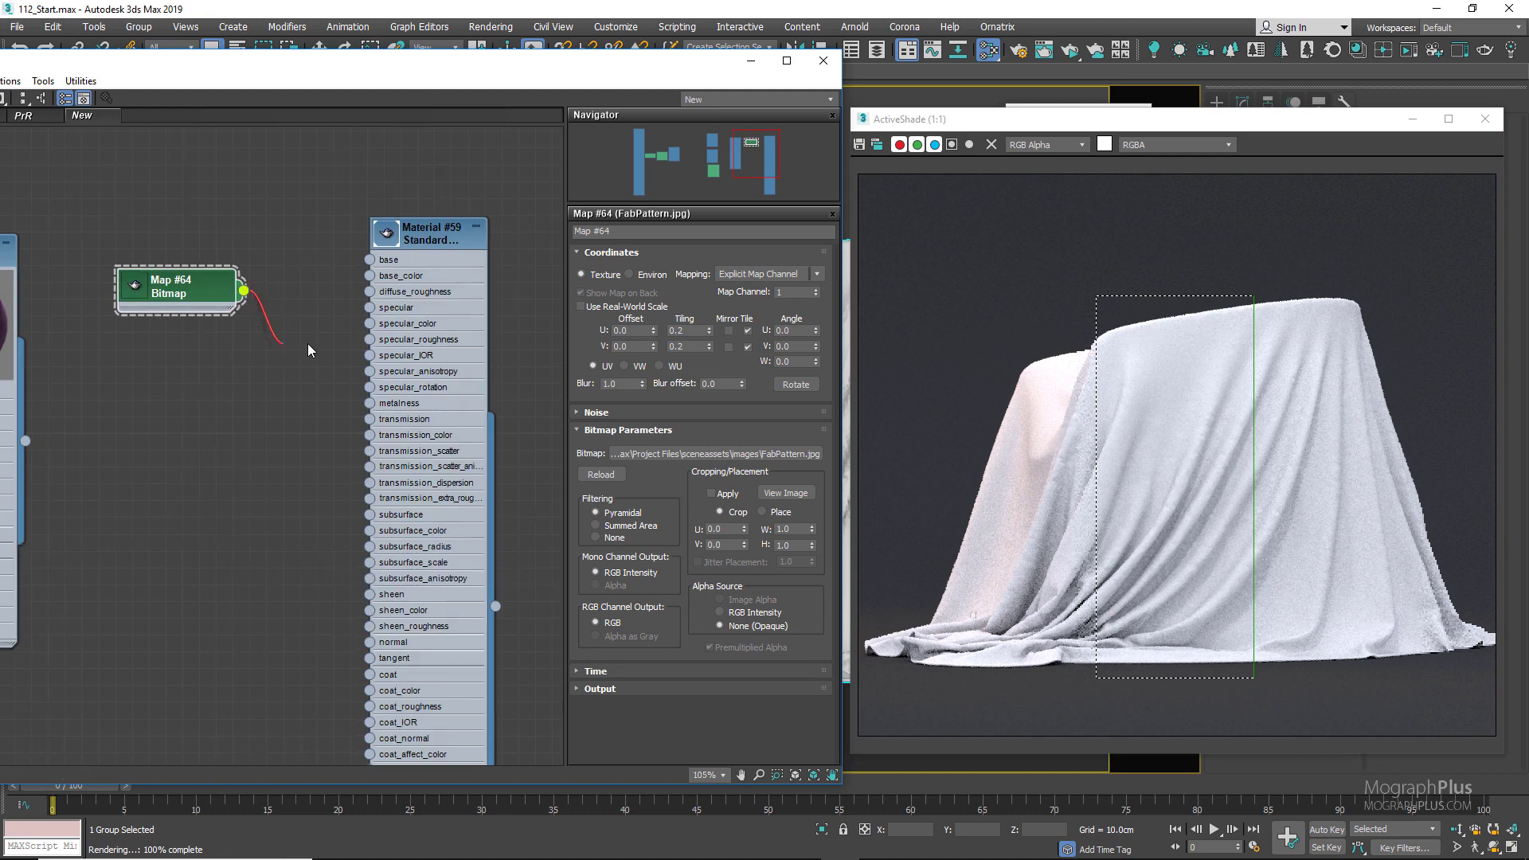
left_click_drag(310, 350, 368, 277)
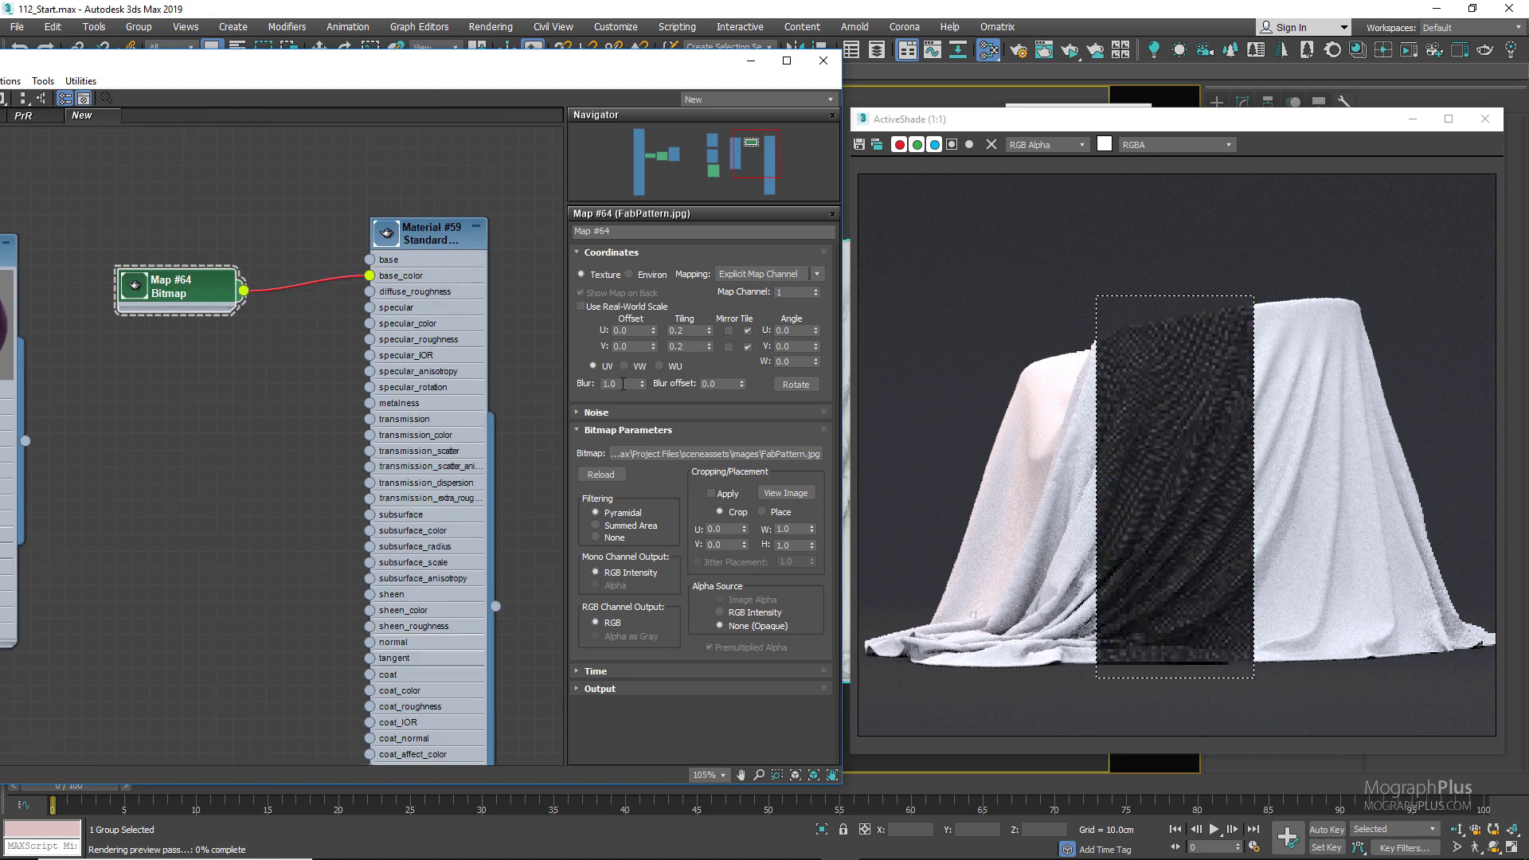
left_click_drag(642, 383, 651, 440)
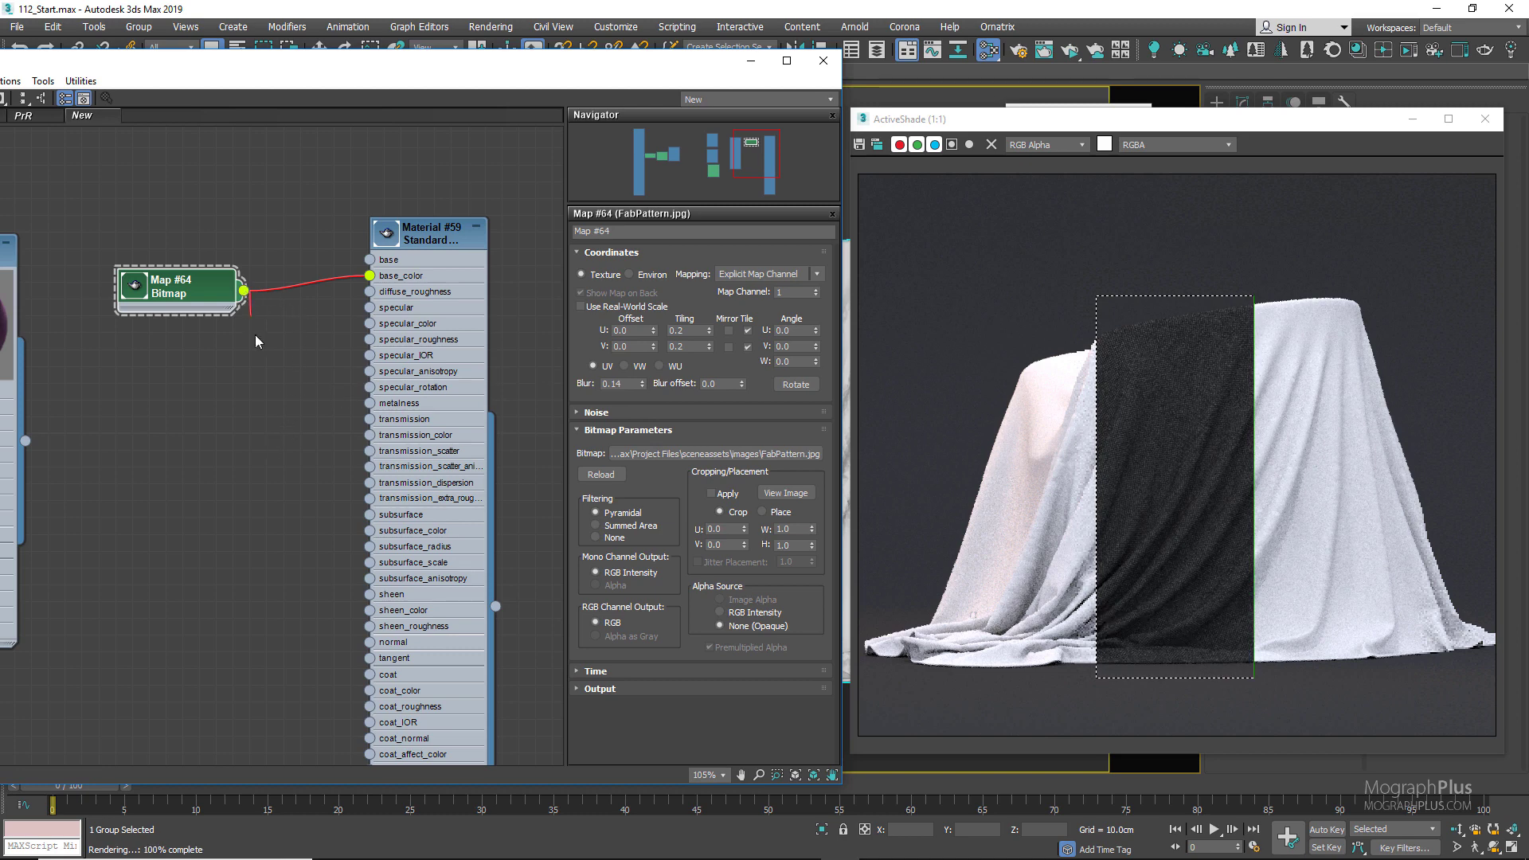
Move the Standard Surface node farther from the FabPattern bitmap to make room between them
left_click_drag(235, 429, 239, 432)
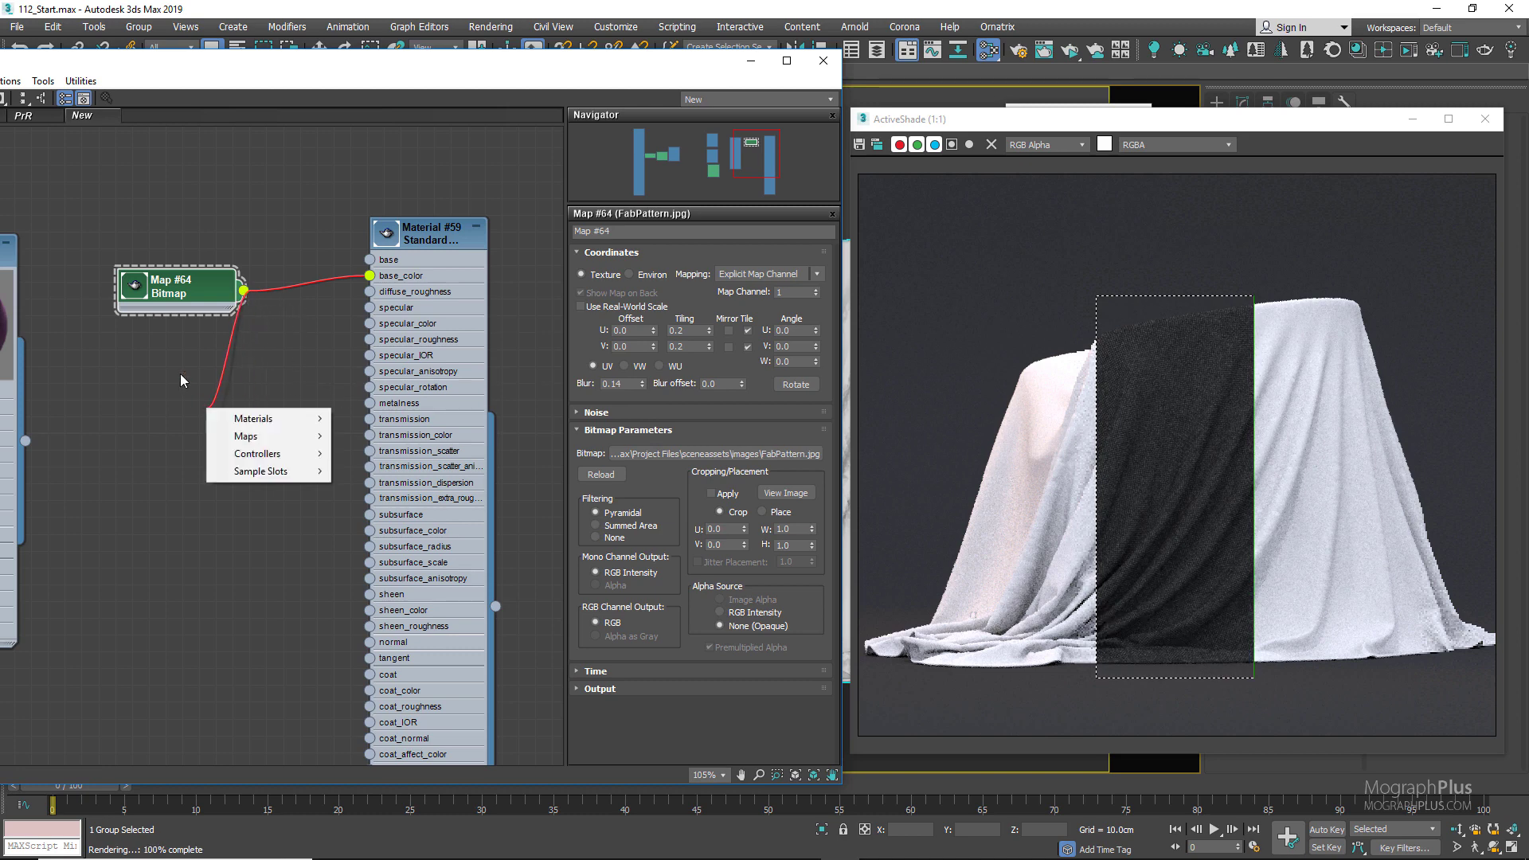
middle_click_drag(223, 390, 58, 388)
left_click_drag(262, 240, 456, 239)
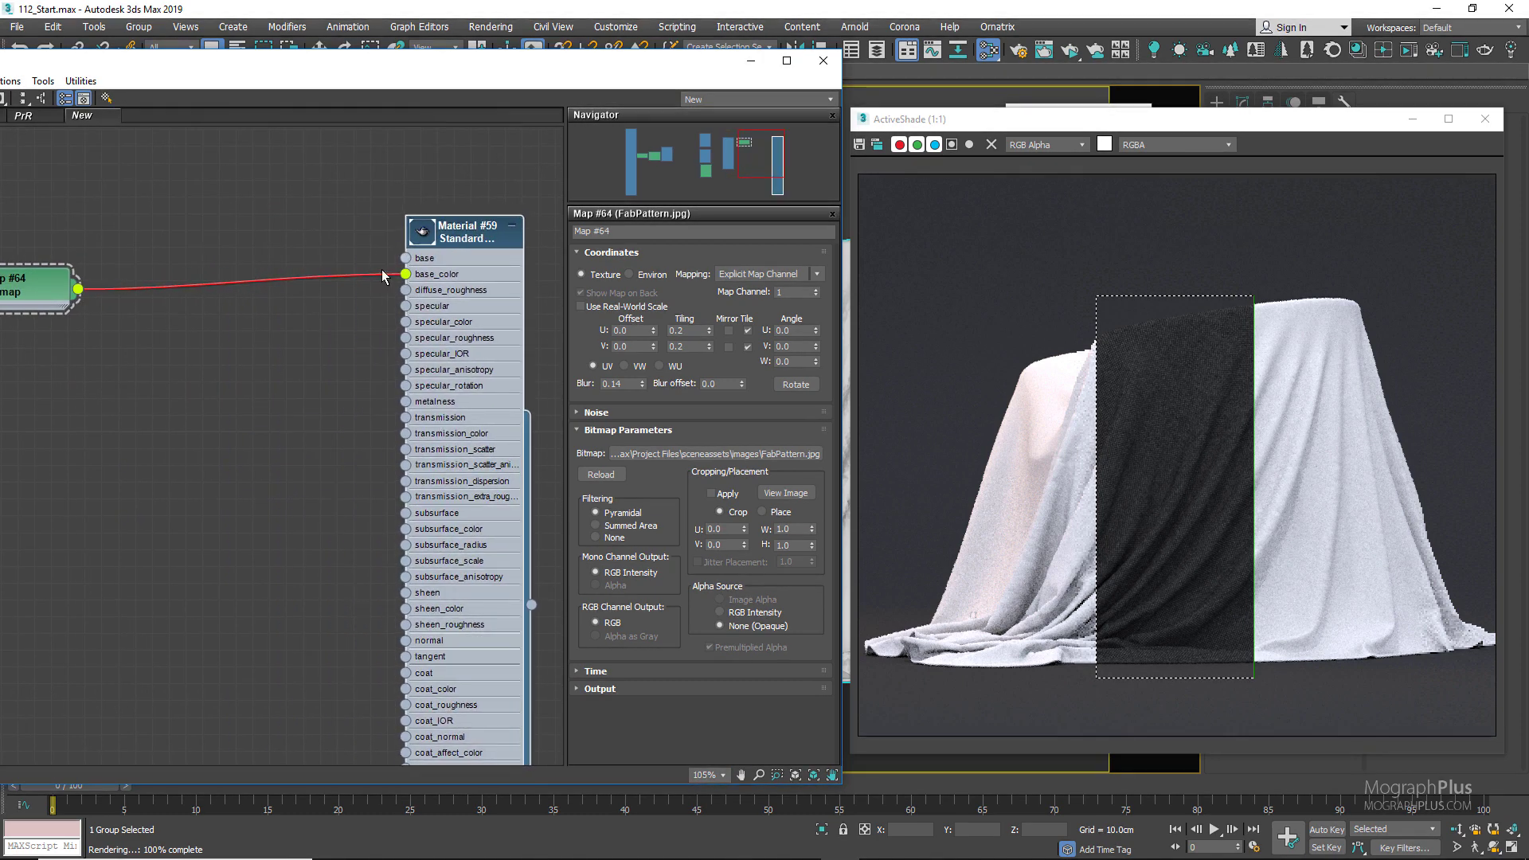
middle_click_drag(300, 314, 360, 314)
Branch an Arnold Color Correct map off the FabPattern bitmap, feeding the bitmap into its input
left_click_drag(139, 287, 206, 376)
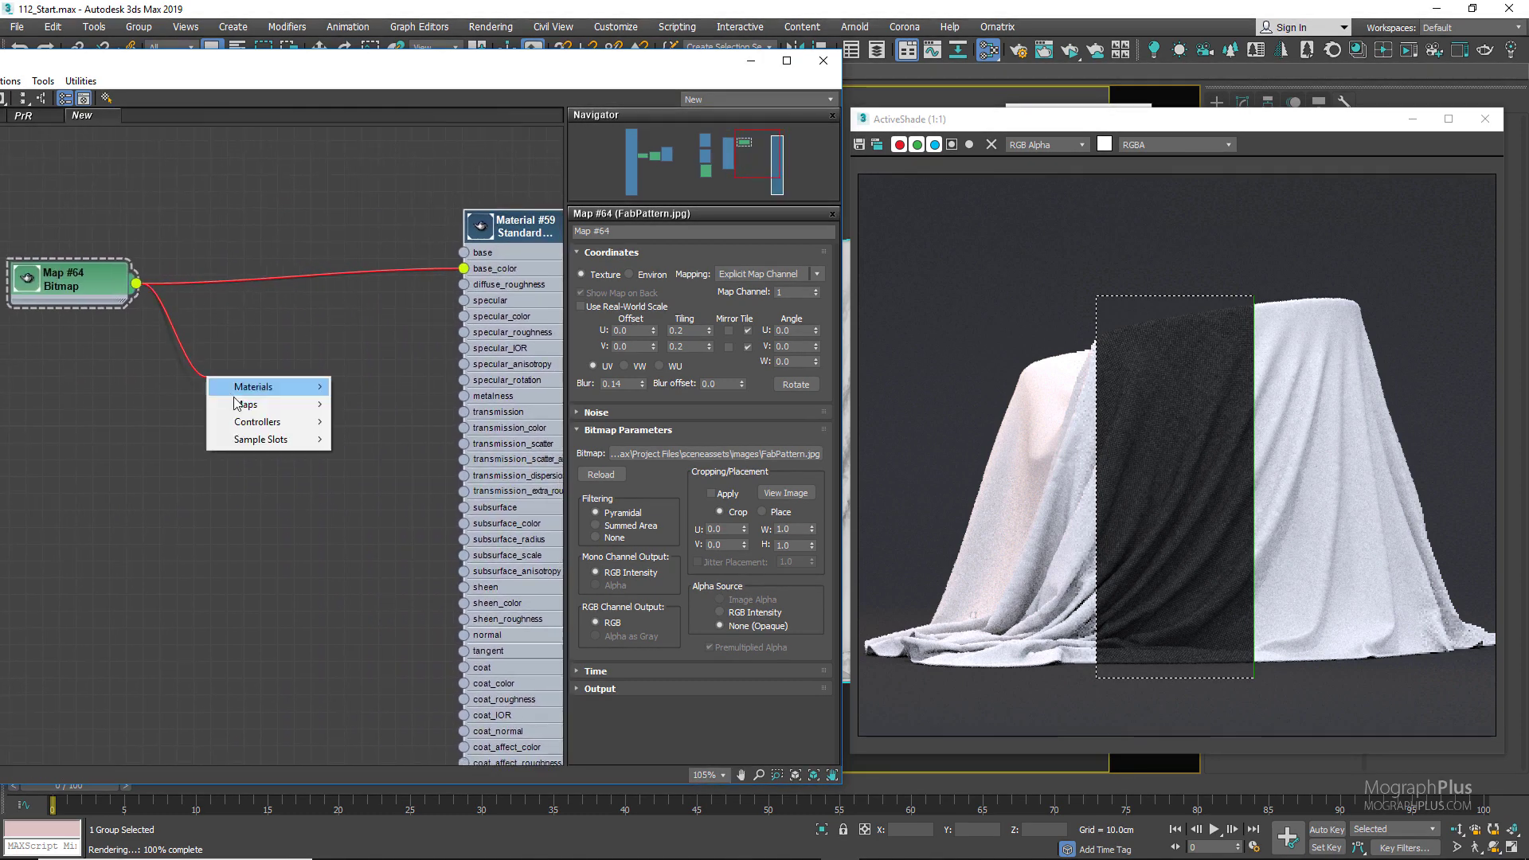
mouse_move(255, 405)
mouse_move(375, 422)
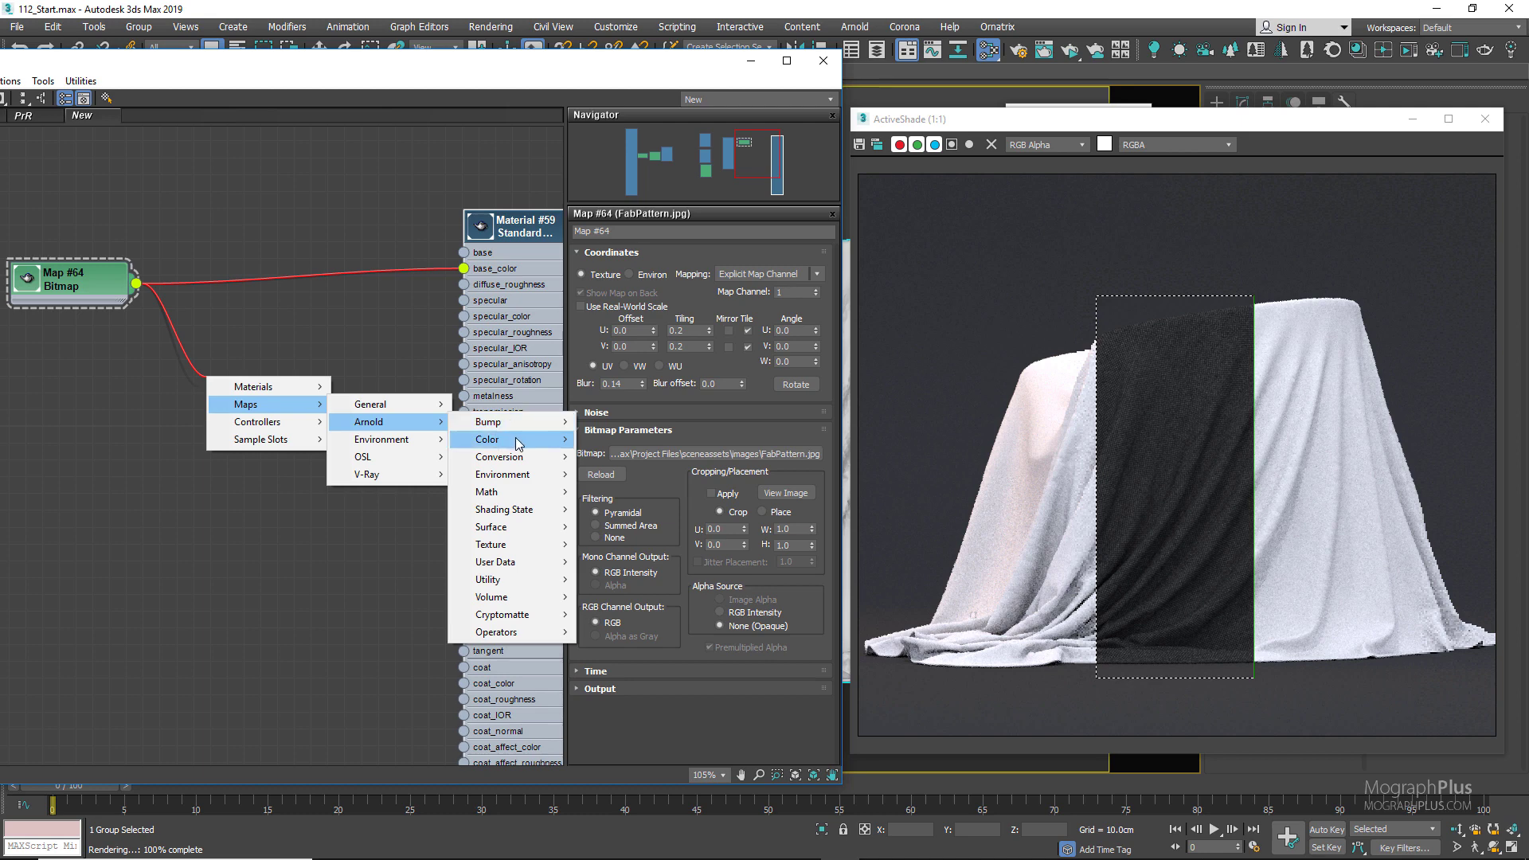
mouse_move(519, 441)
left_click(646, 455)
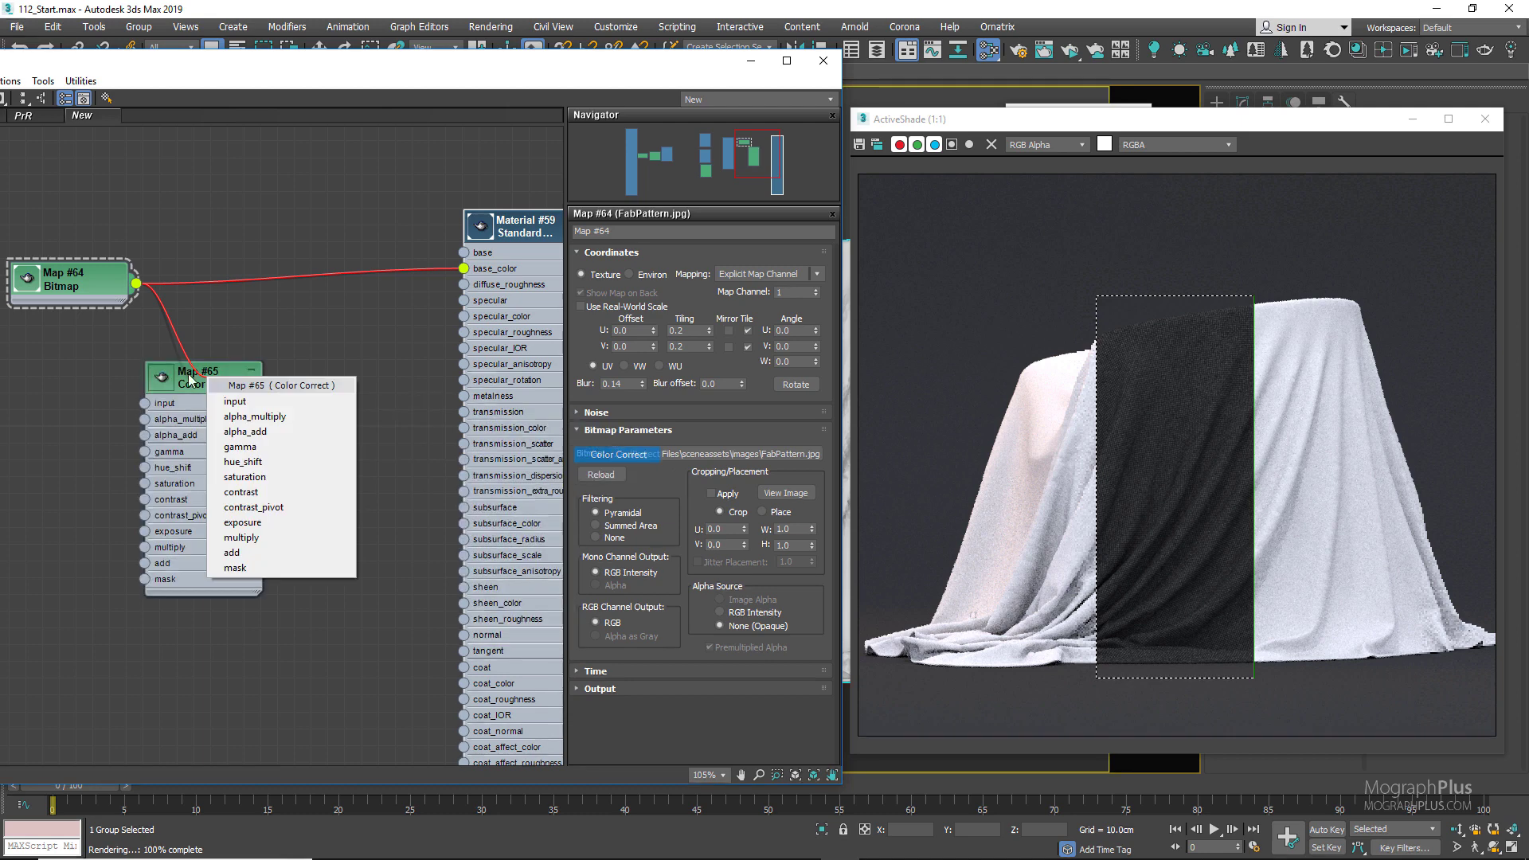
left_click(321, 403)
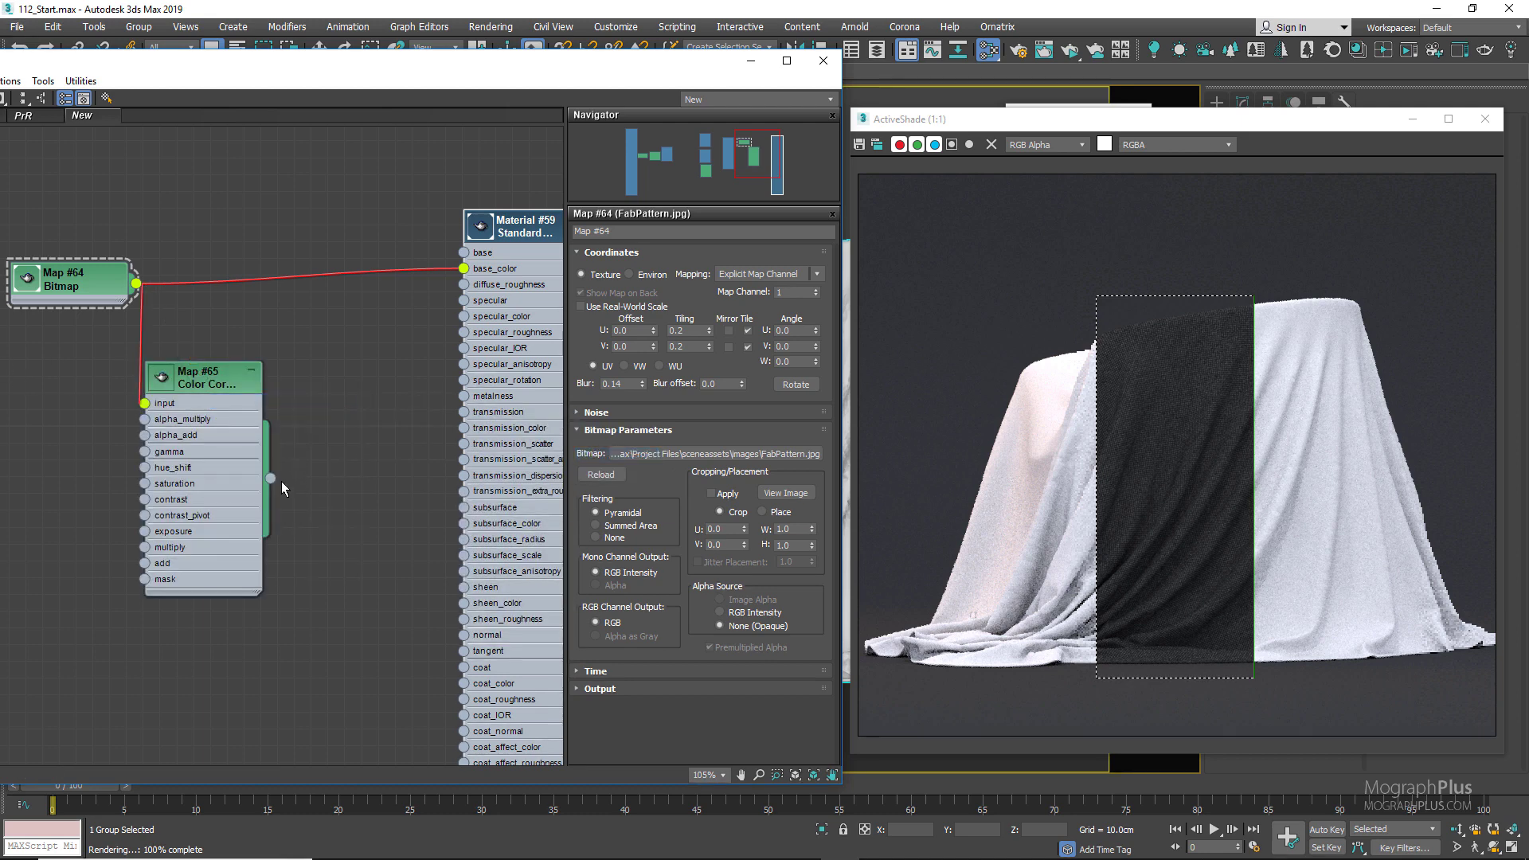
Connect the Color Correct map to the material's sheen color and set the sheen weight to 0.6
left_click_drag(270, 475, 464, 603)
middle_click_drag(446, 473, 410, 475)
double_click(496, 239)
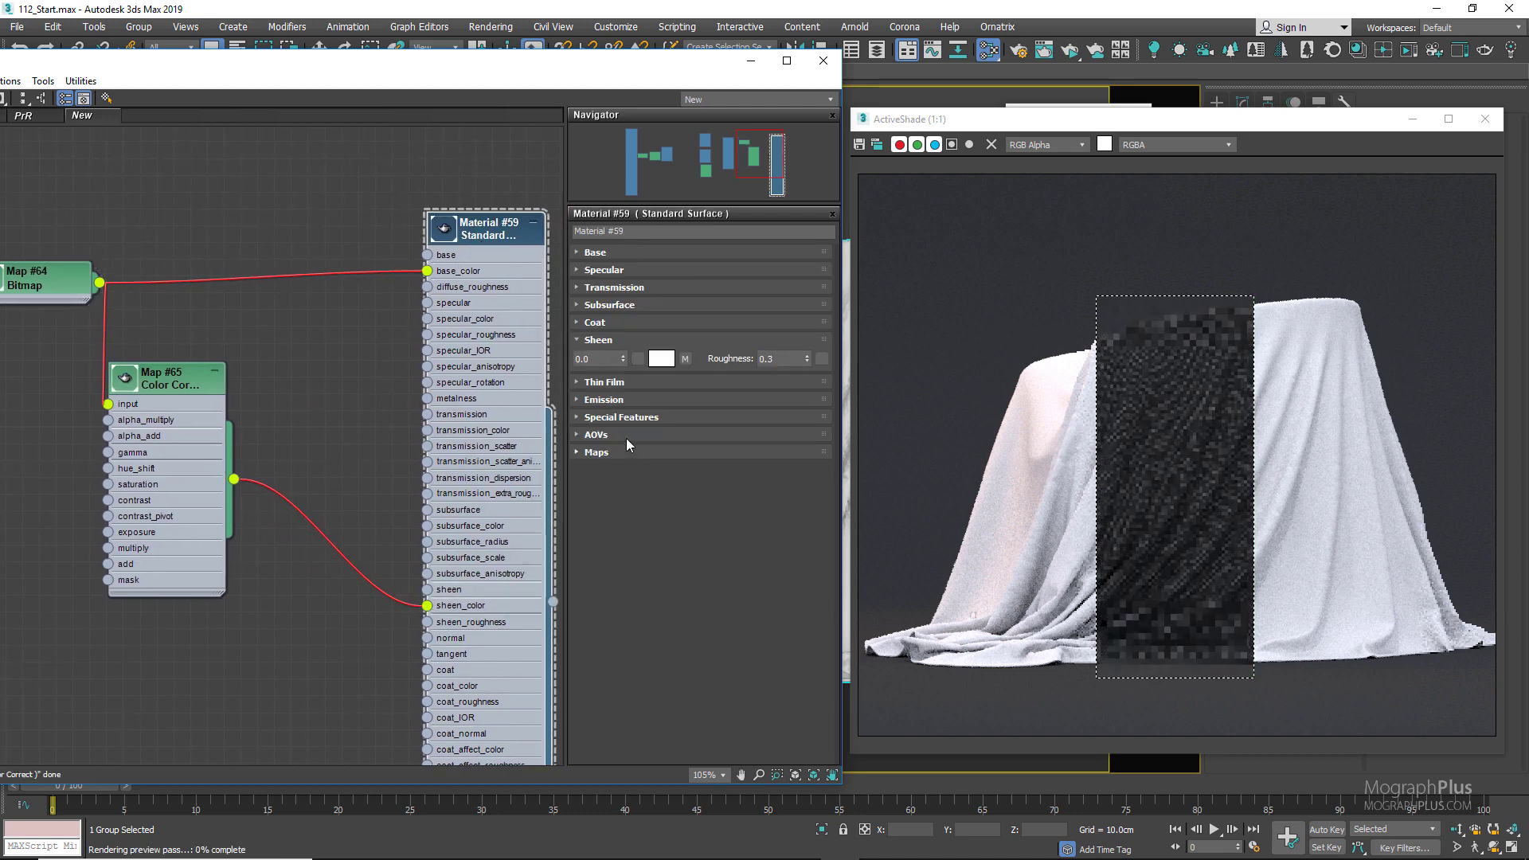
left_click(609, 356)
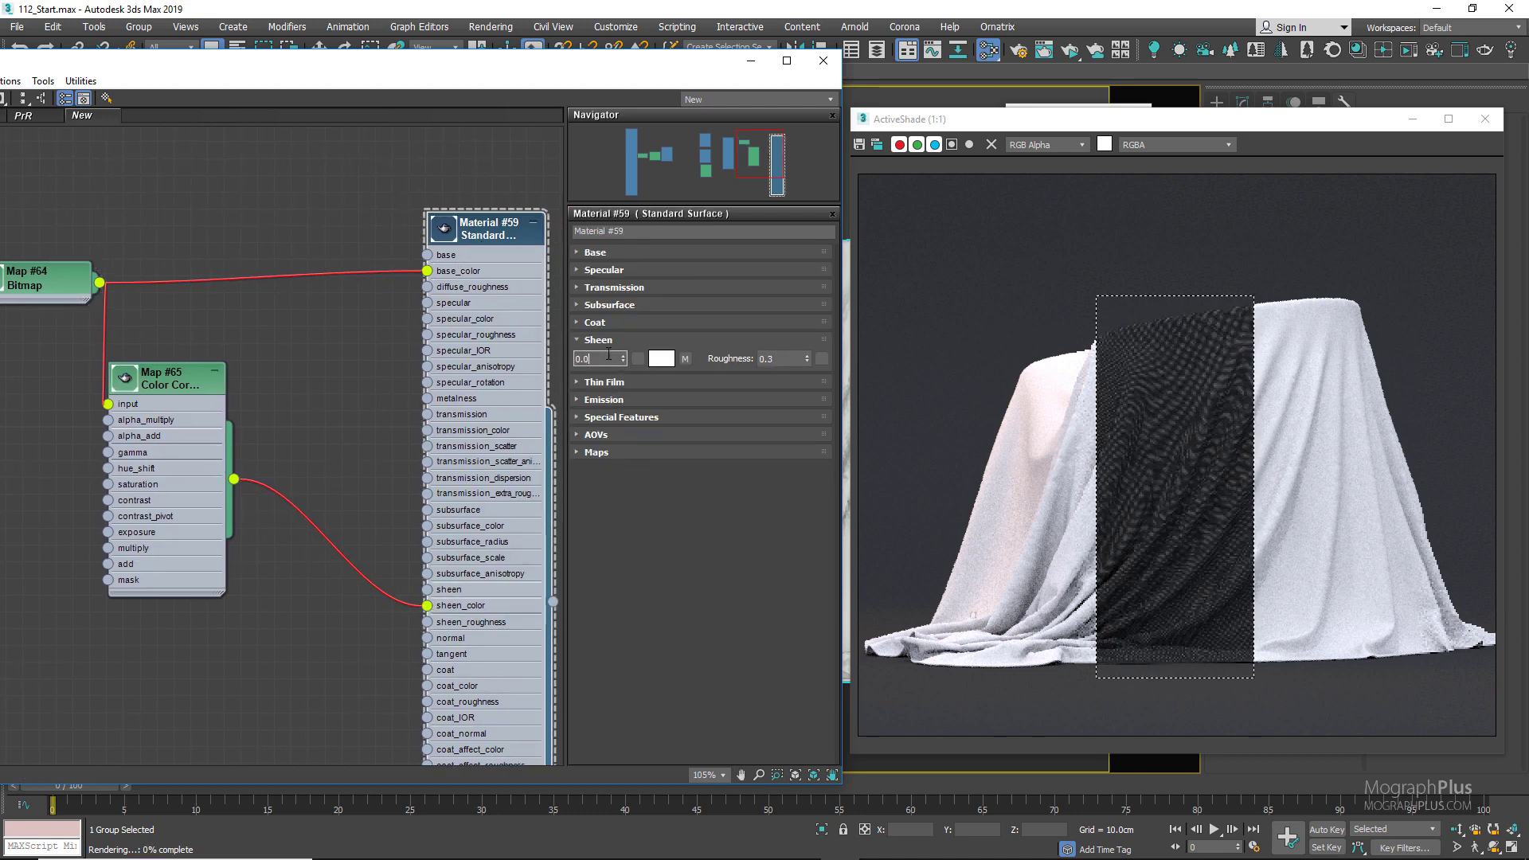
key("BackSpace")
type("6")
key("Return")
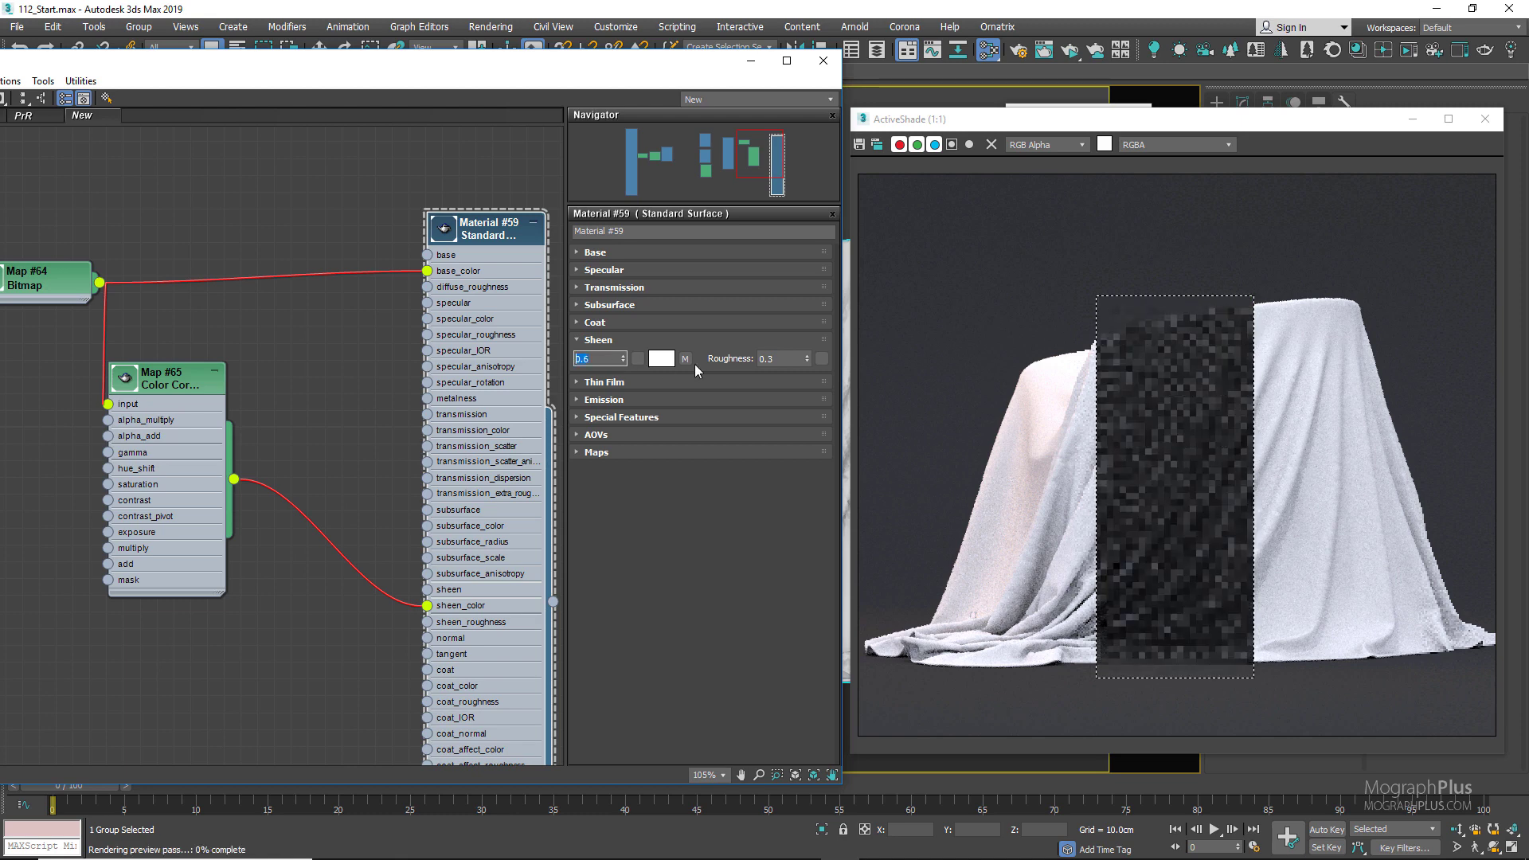
Set the Color Correct map's gamma to 5
left_click(172, 379)
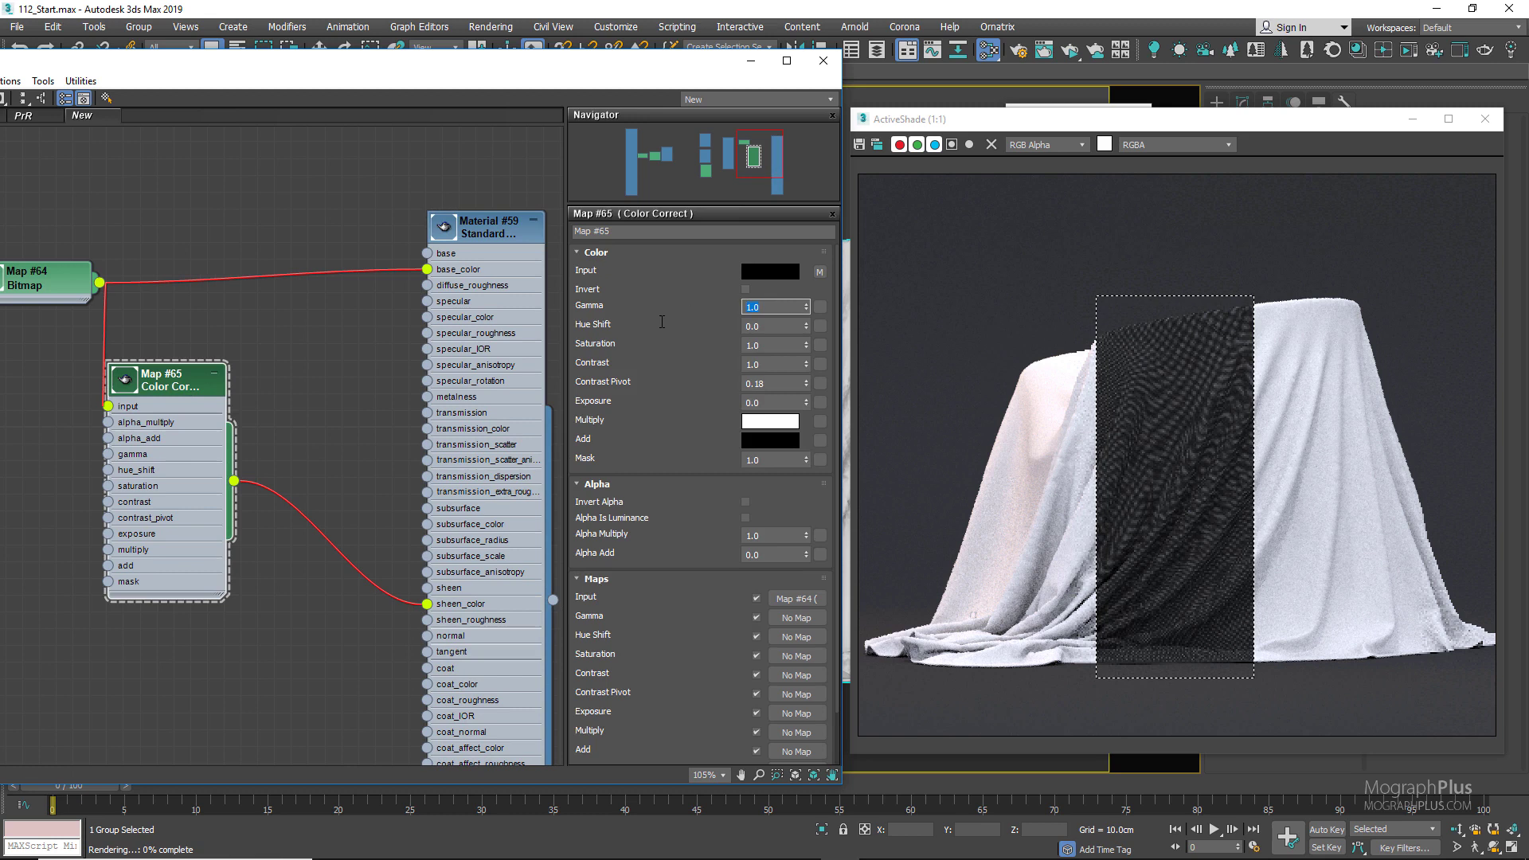
type("5")
key("Return")
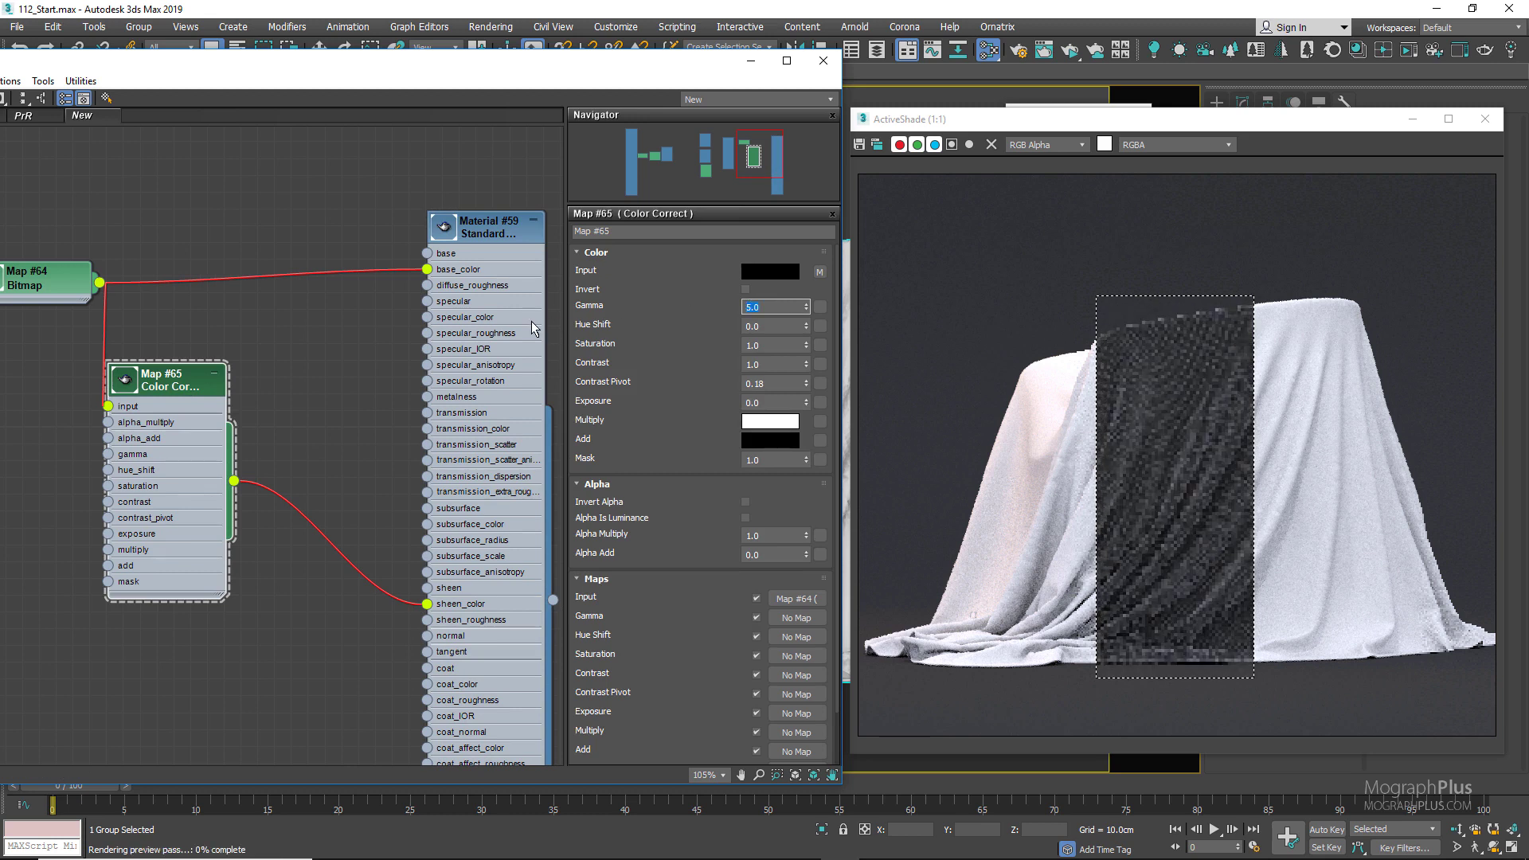
mouse_move(344, 268)
middle_mouse_down()
mouse_move(356, 294)
mouse_move(342, 284)
middle_mouse_up()
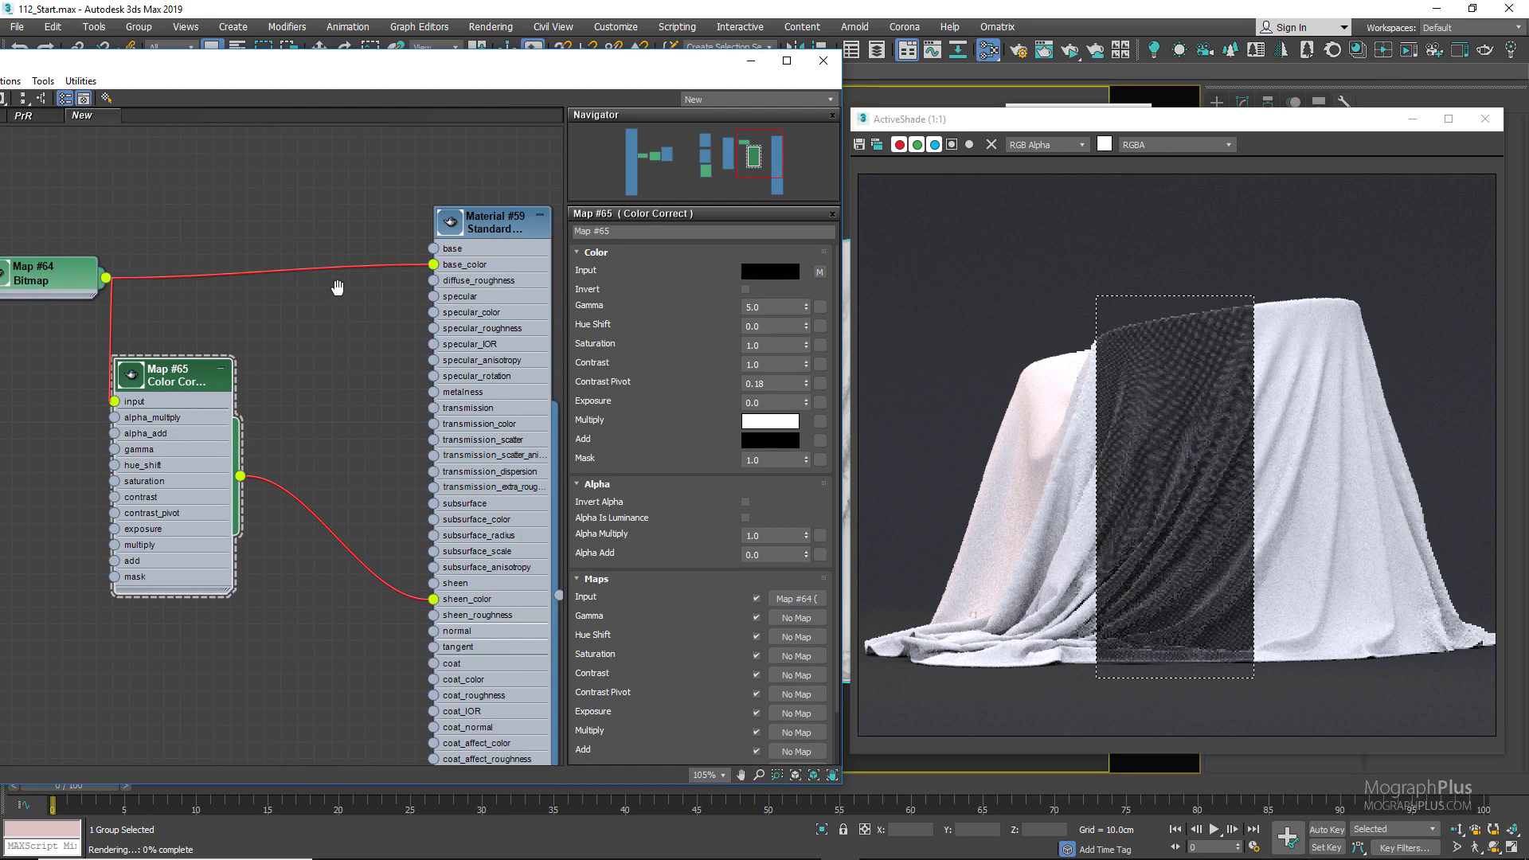
Set the Standard Surface material's sheen roughness to 0.2
double_click(467, 227)
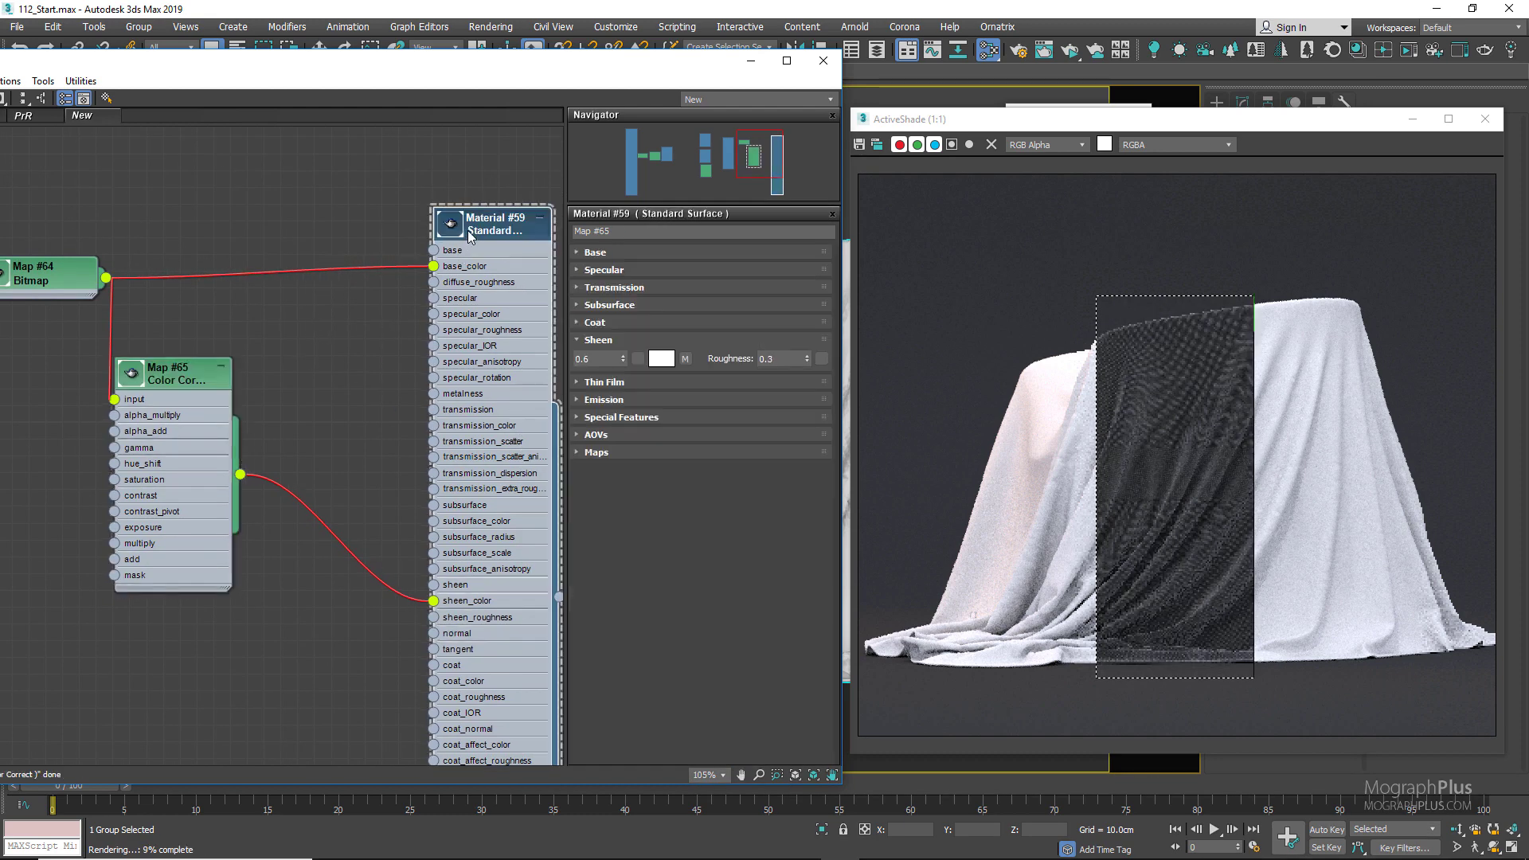
double_click(776, 357)
type("0.1")
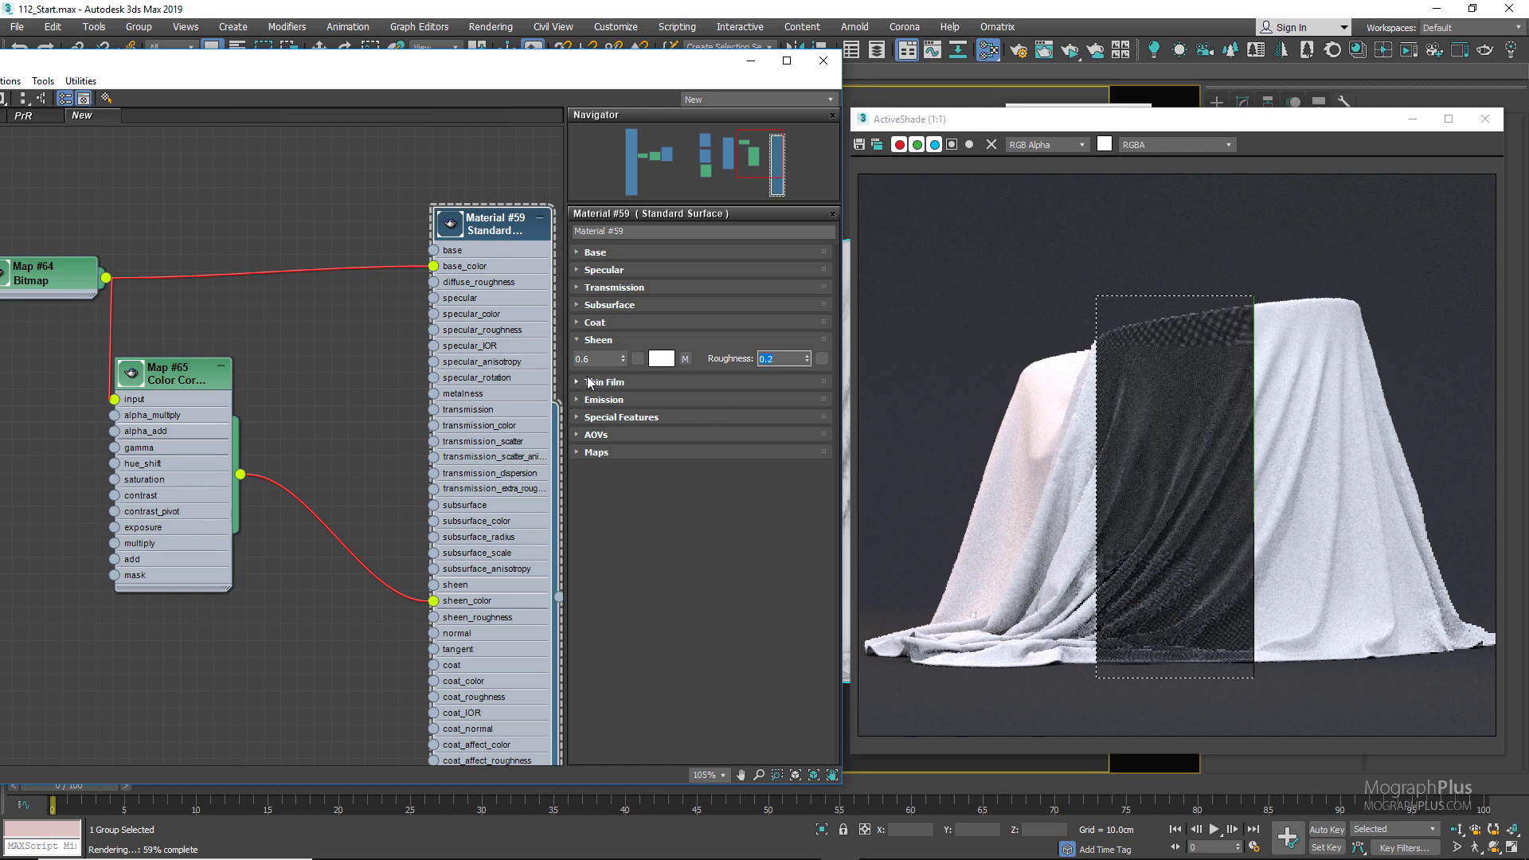
Branch an Arnold Bump 2D map off the FabPattern bitmap, feeding the bitmap into its bump map input
middle_click_drag(296, 266, 406, 213)
left_click_drag(204, 235, 228, 575)
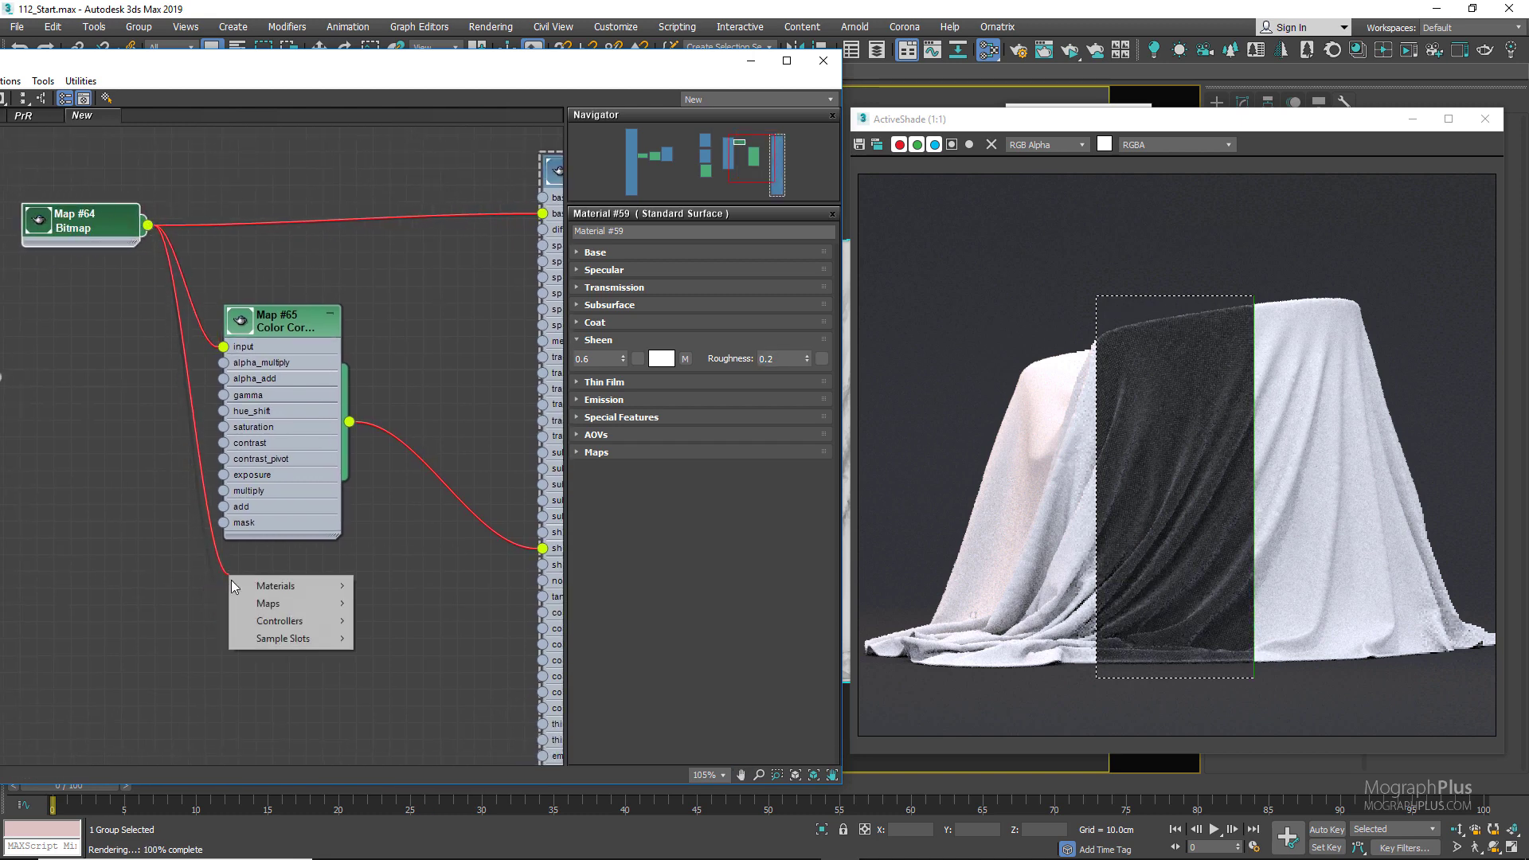
mouse_move(267, 605)
mouse_move(418, 622)
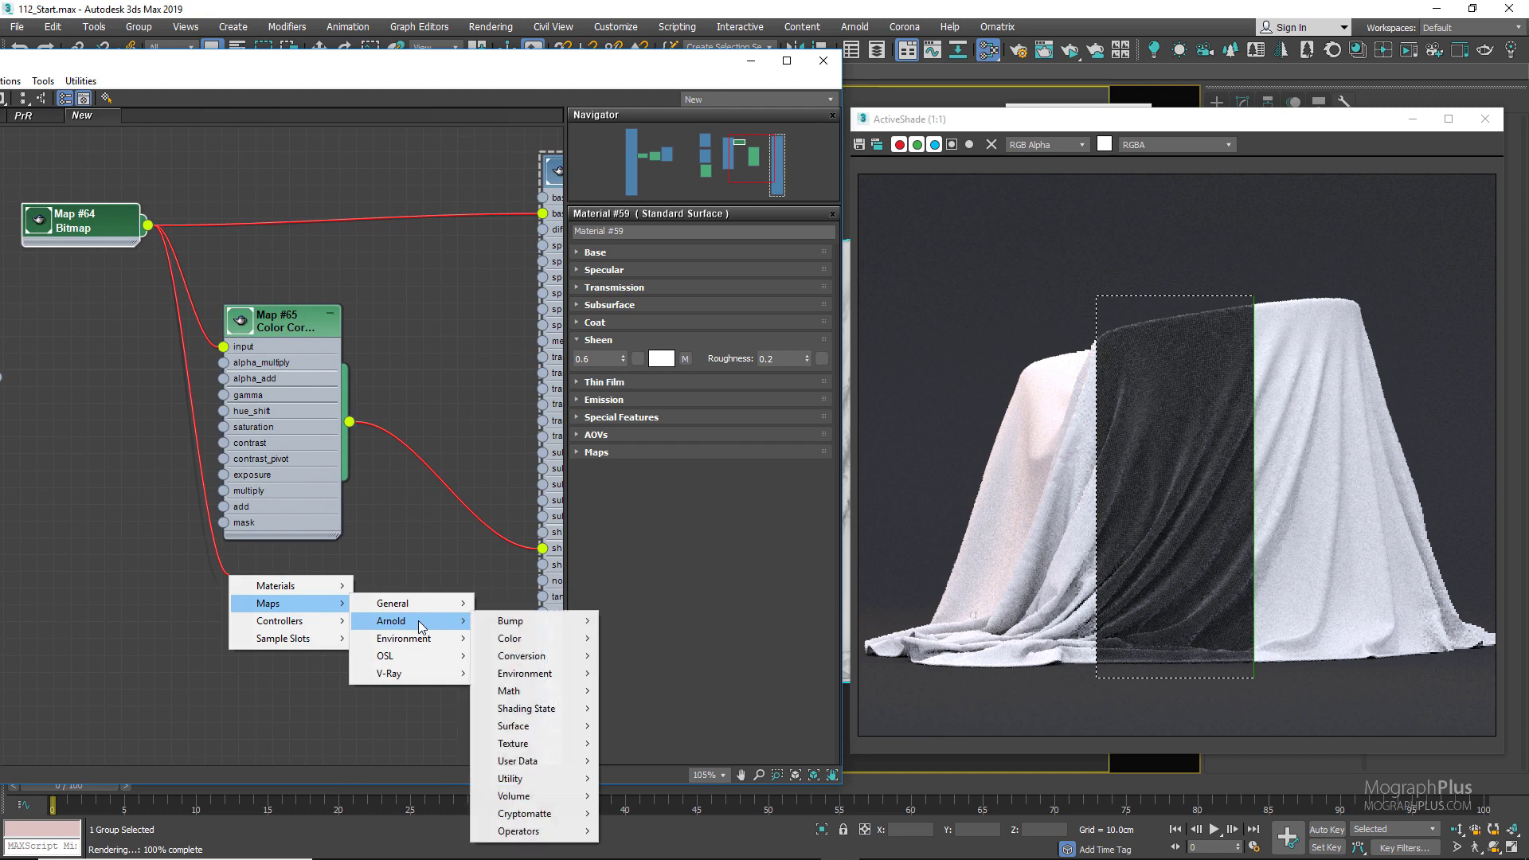
mouse_move(542, 622)
left_click(625, 621)
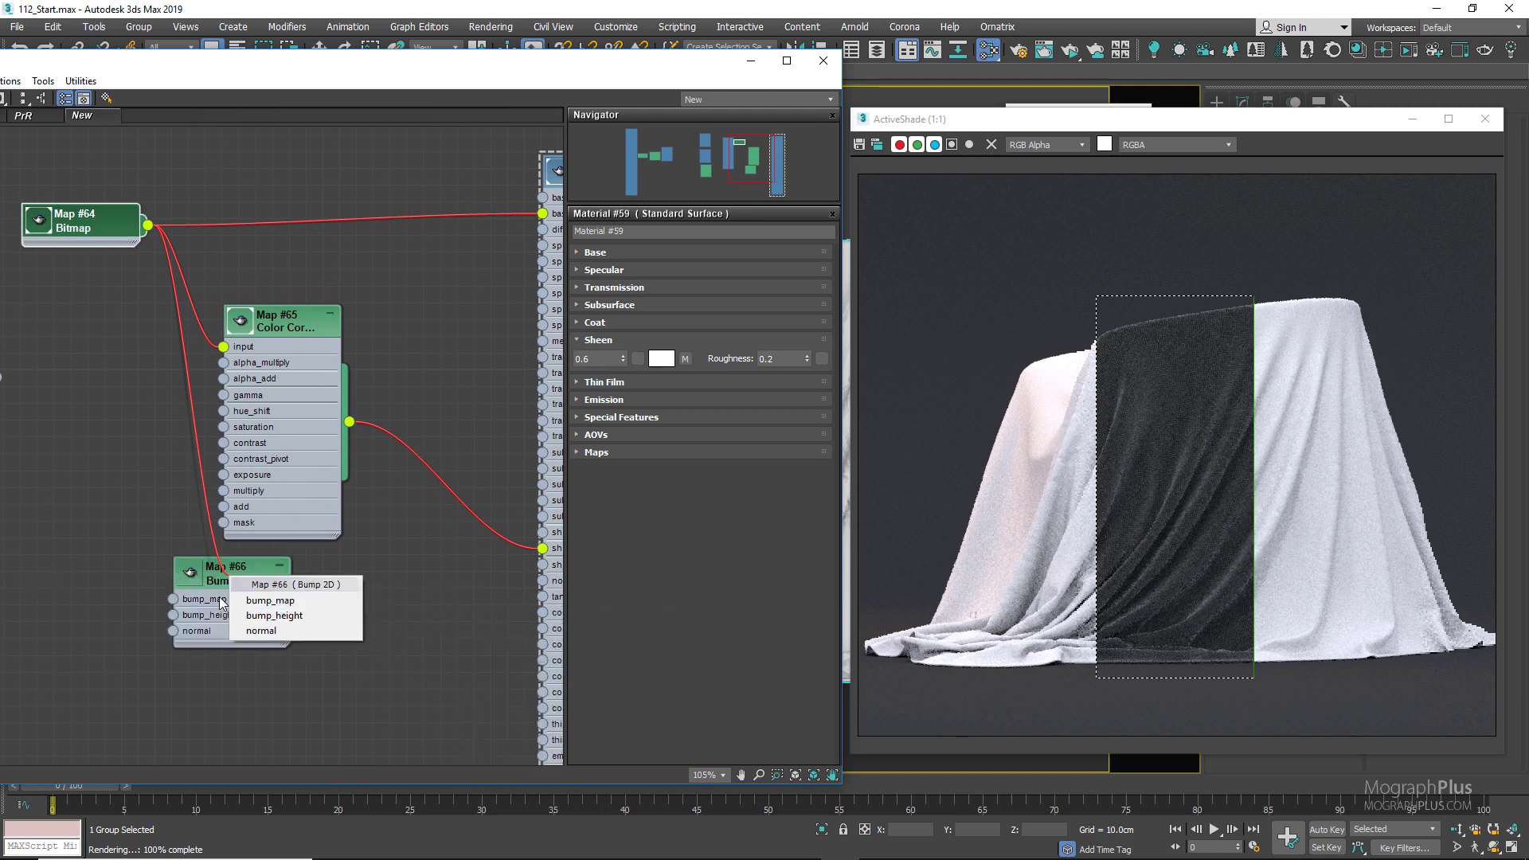
left_click(271, 600)
Set the Bump 2D map's bump height to 2 and connect it to the material's normal input
middle_click_drag(323, 520, 240, 495)
left_click_drag(166, 557, 188, 576)
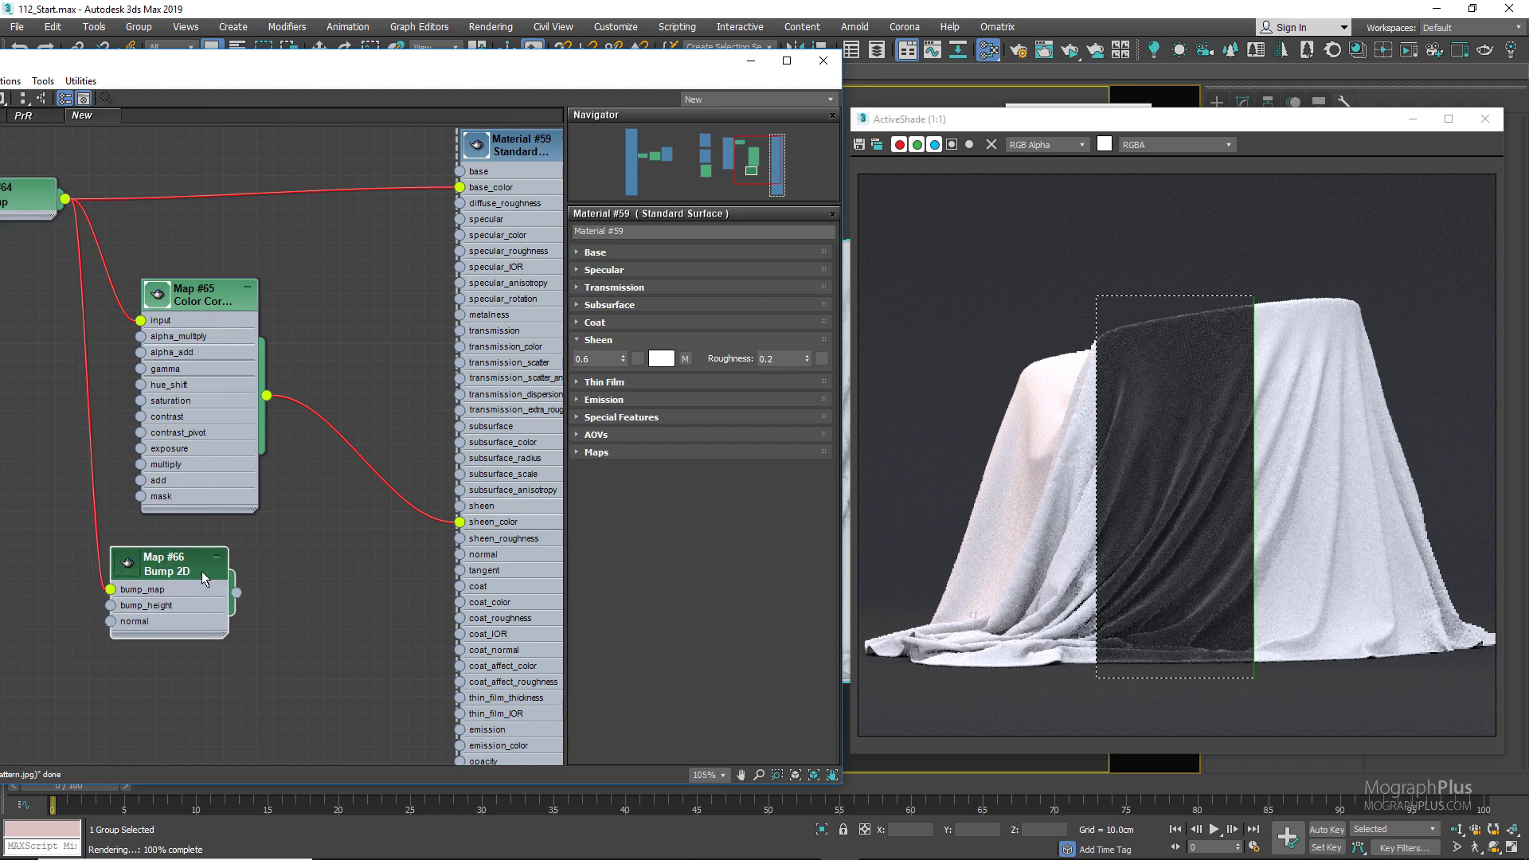
double_click(193, 558)
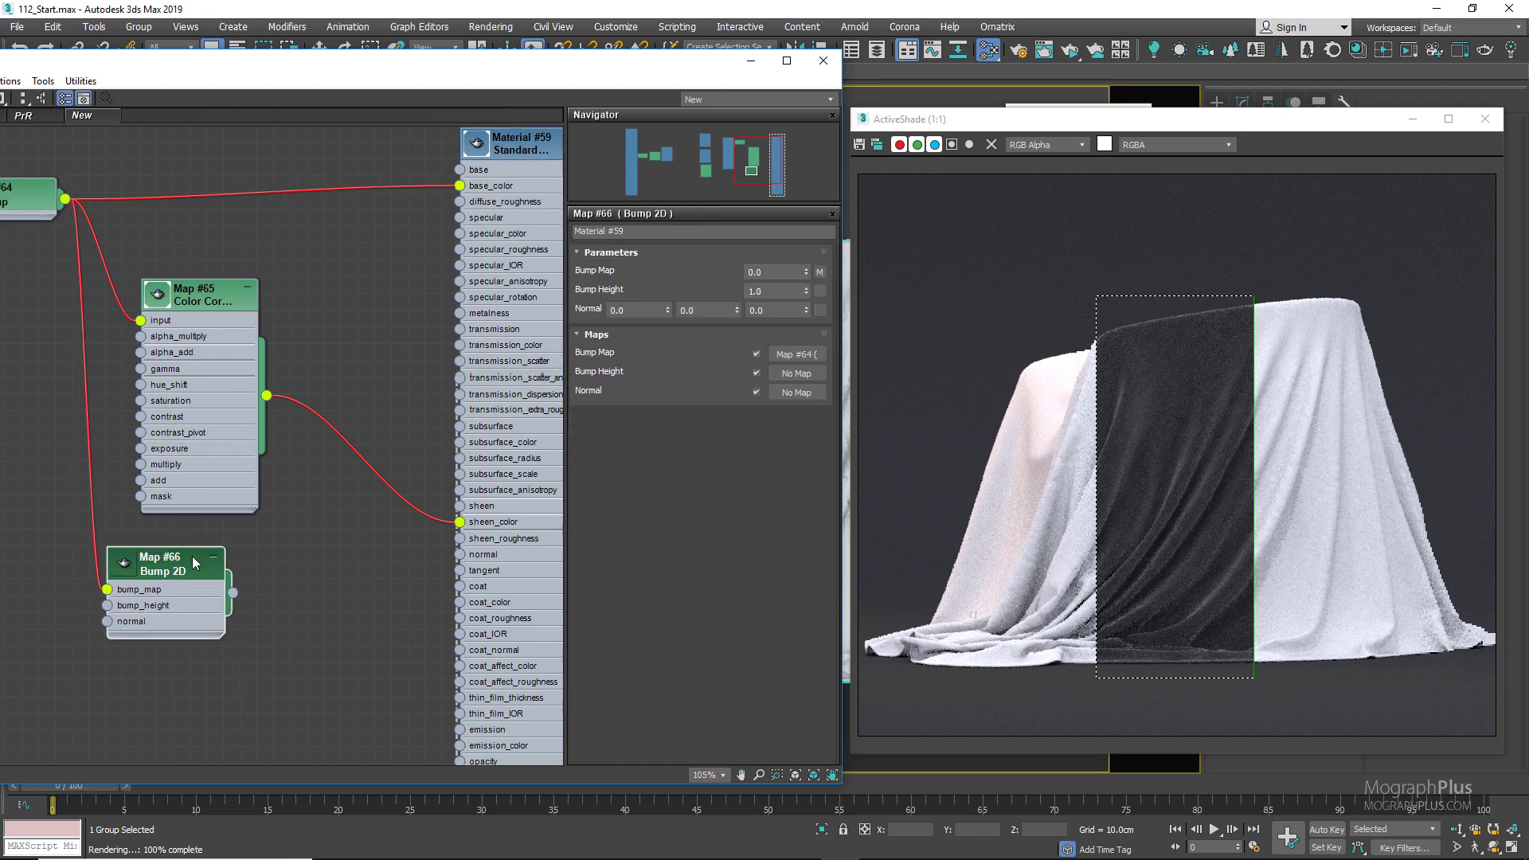
left_click(773, 291)
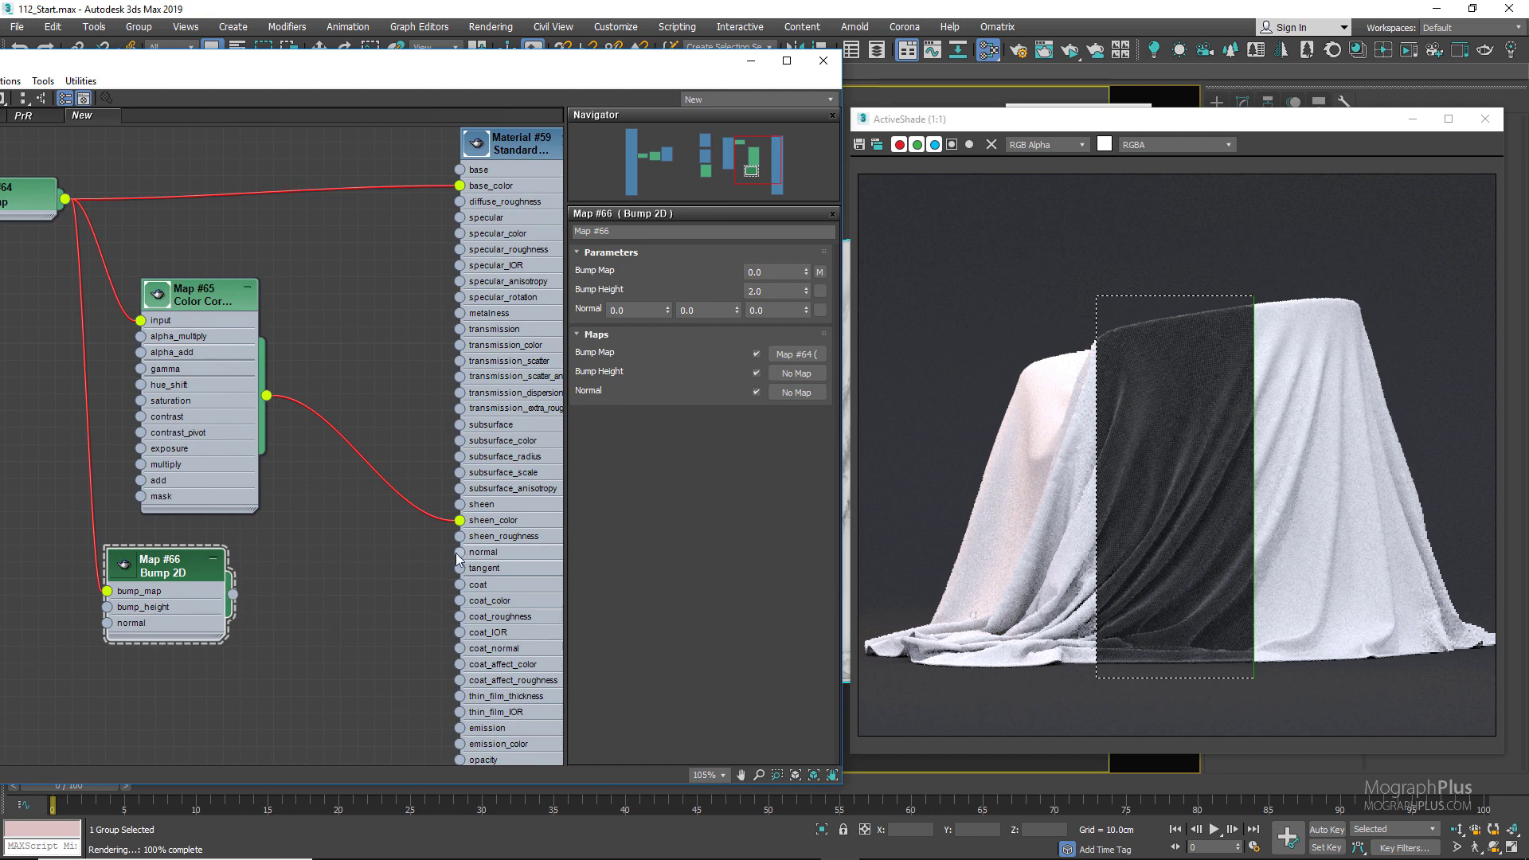
left_click_drag(456, 555, 233, 594)
Render the whole throw with the finished fabric in ActiveShade and close the render window
left_click(1070, 53)
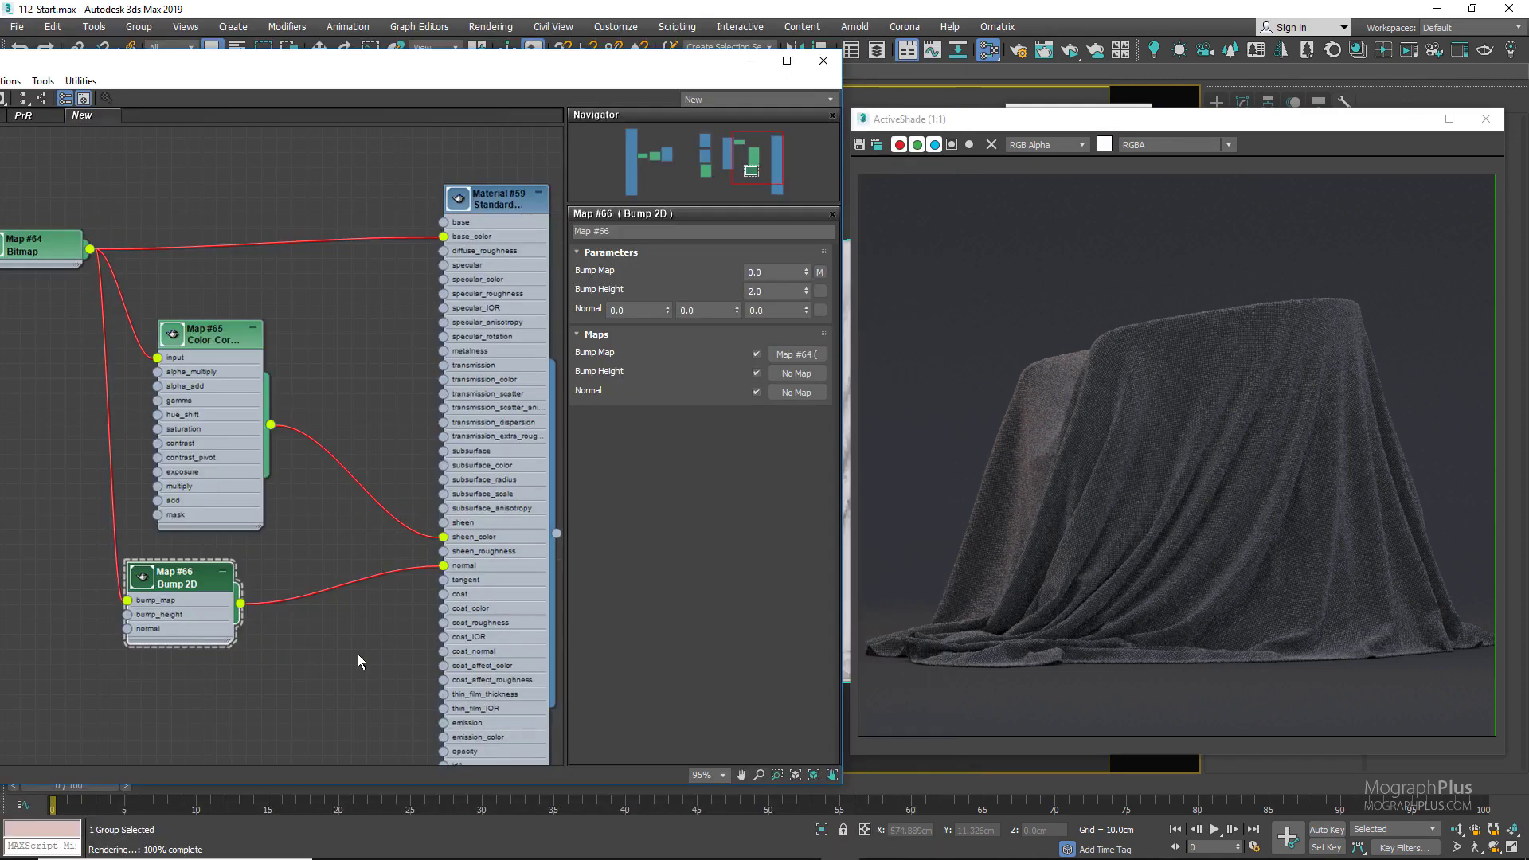
left_click(1475, 141)
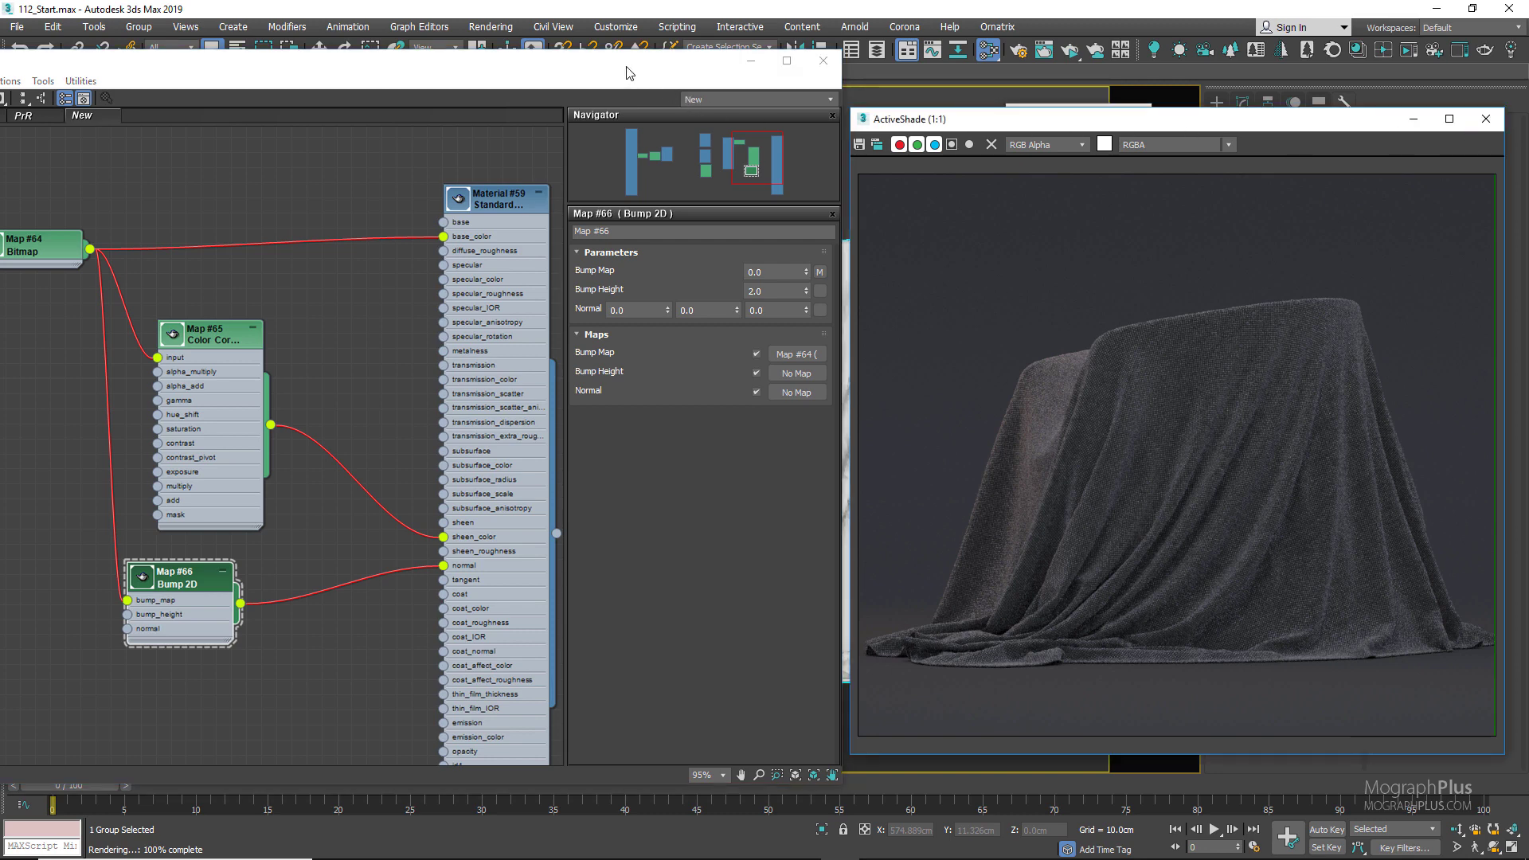
left_click(1491, 119)
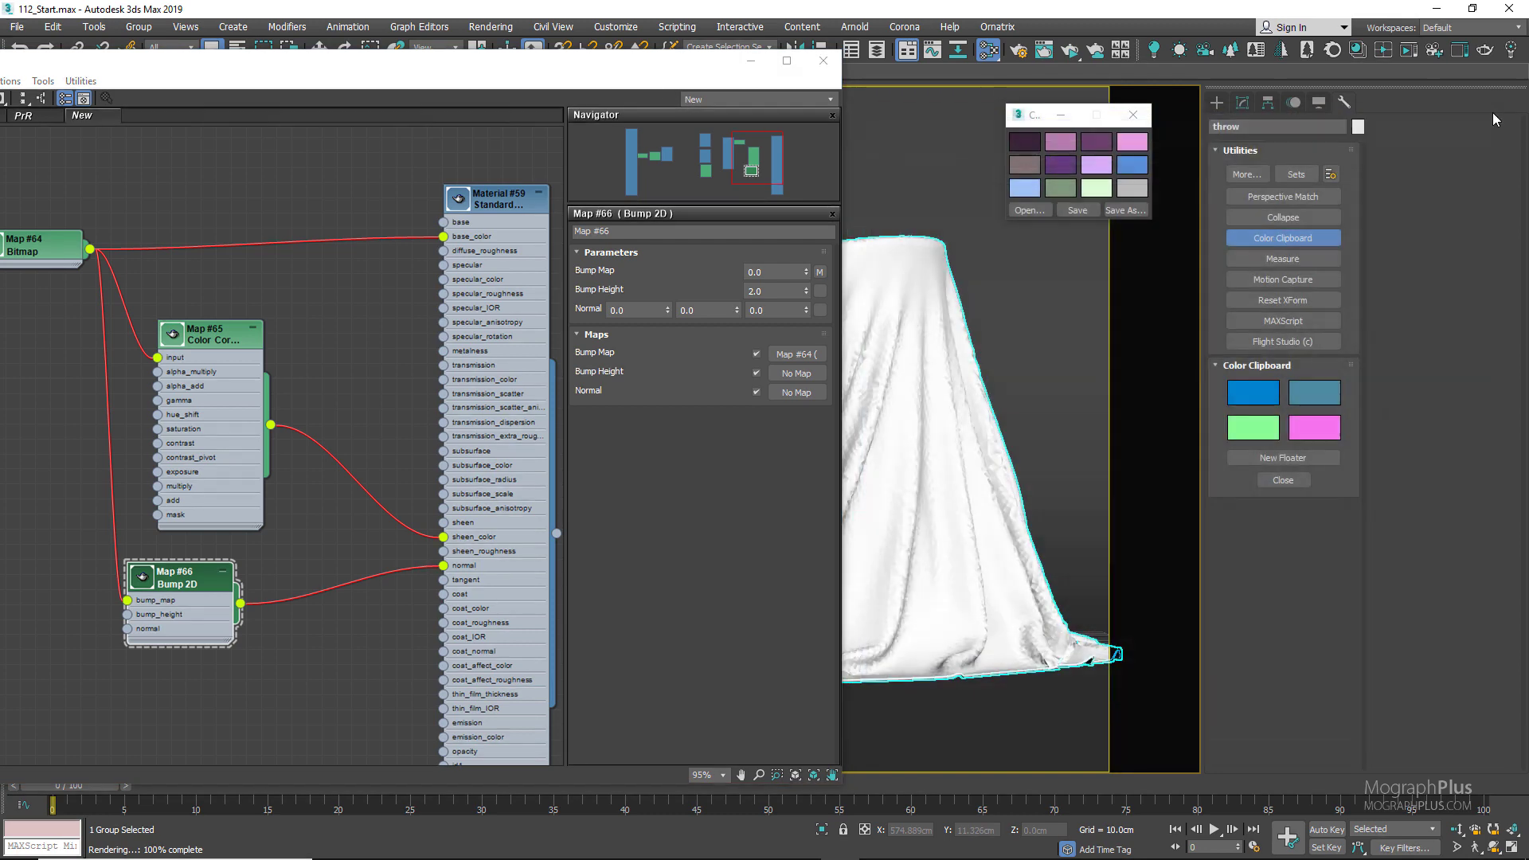
Duplicate the FabPattern fabric material together with its bitmap, Color Correct and Bump 2D maps into empty space in the New view
left_click_drag(651, 70, 1032, 80)
scroll(689, 328, "down", 3)
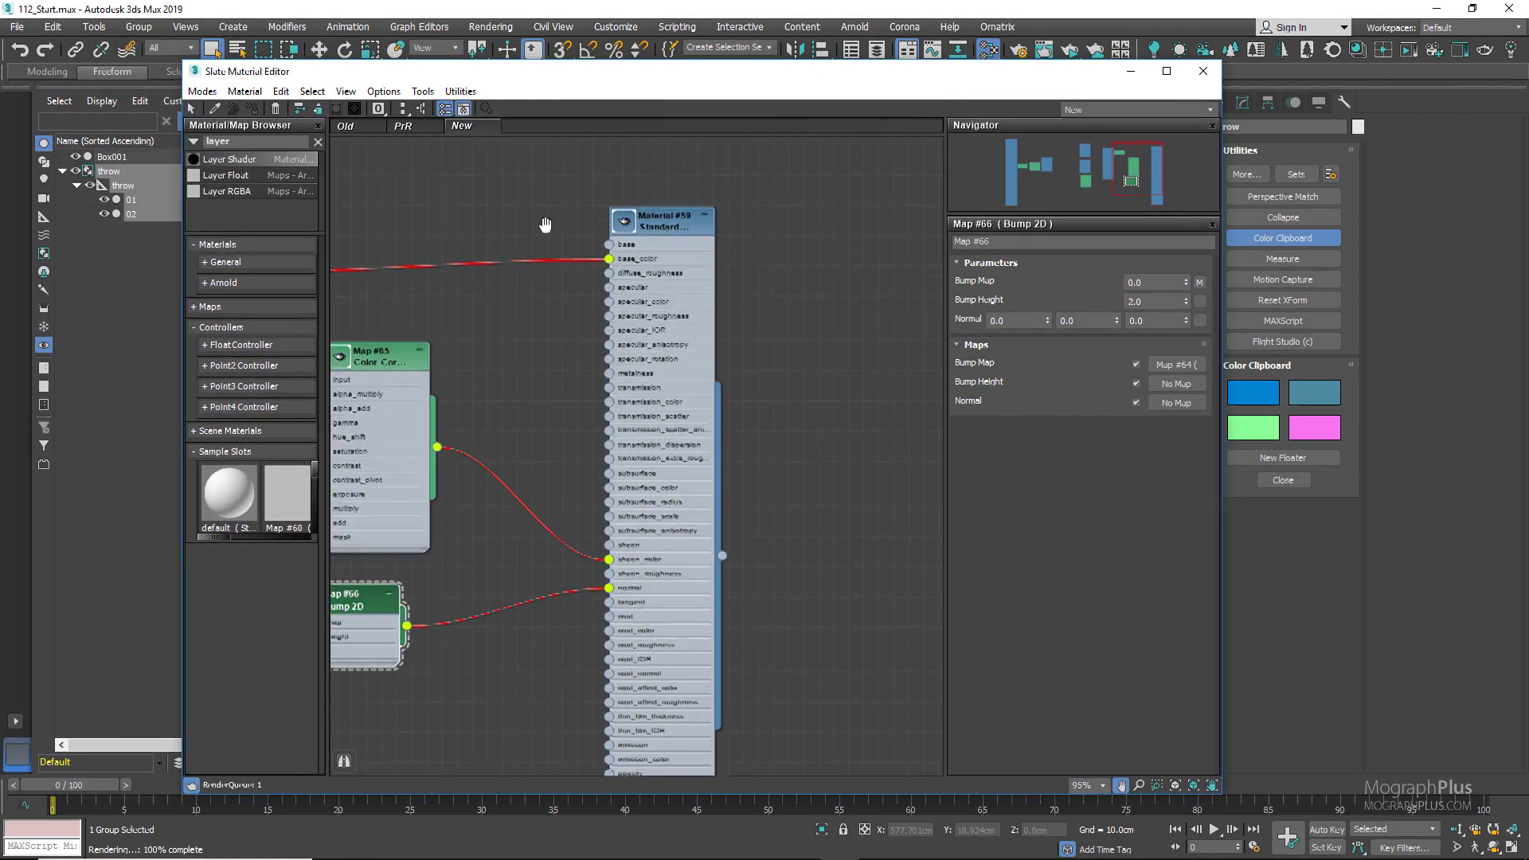
scroll(638, 311, "down", 3)
left_click_drag(574, 232, 406, 491)
left_click_drag(637, 263, 933, 272, "shift")
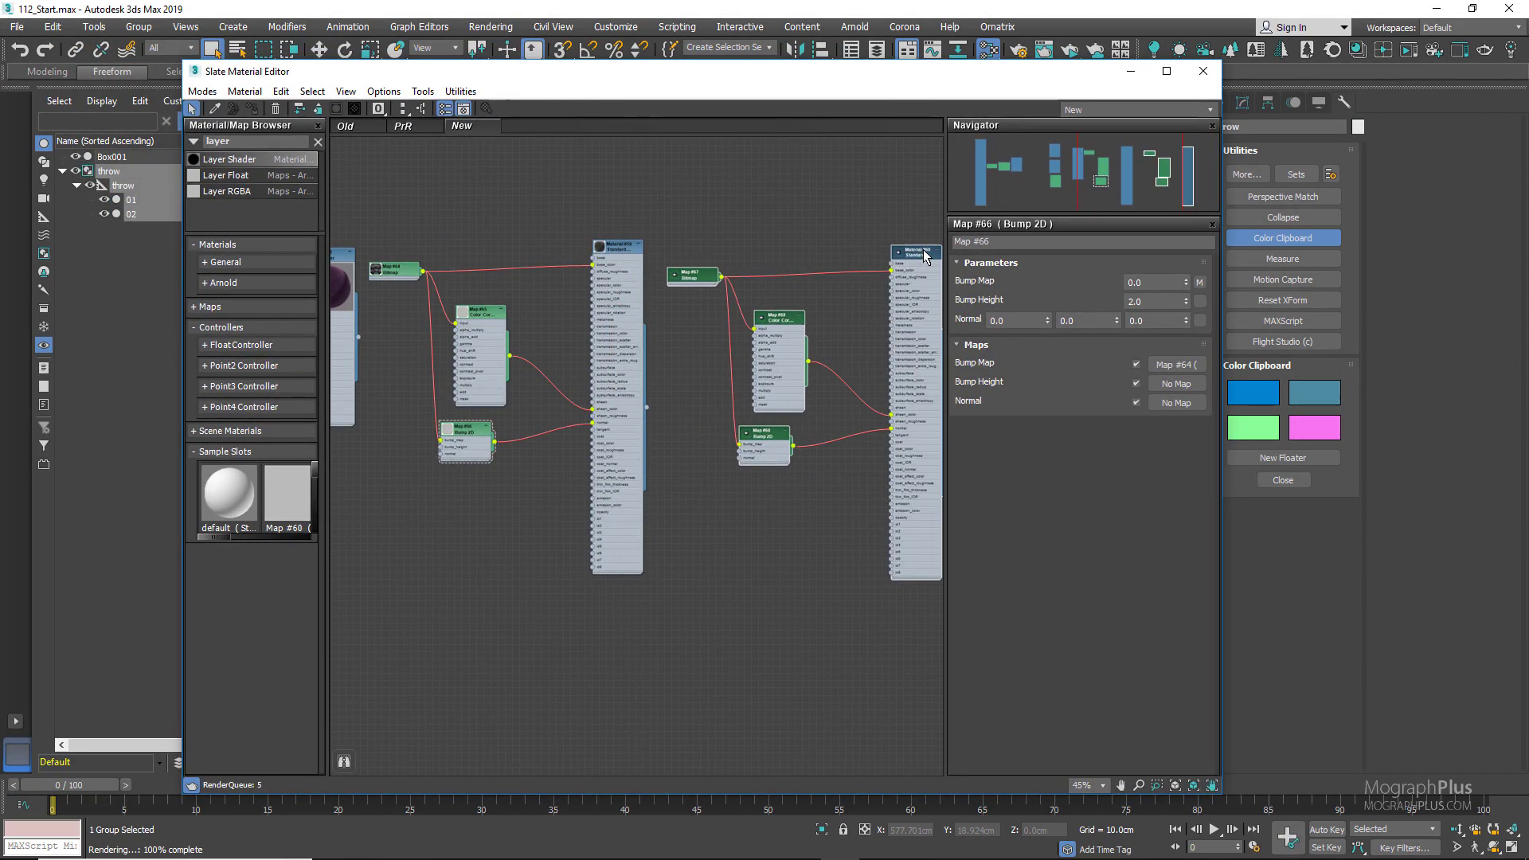
middle_click_drag(714, 221, 466, 222)
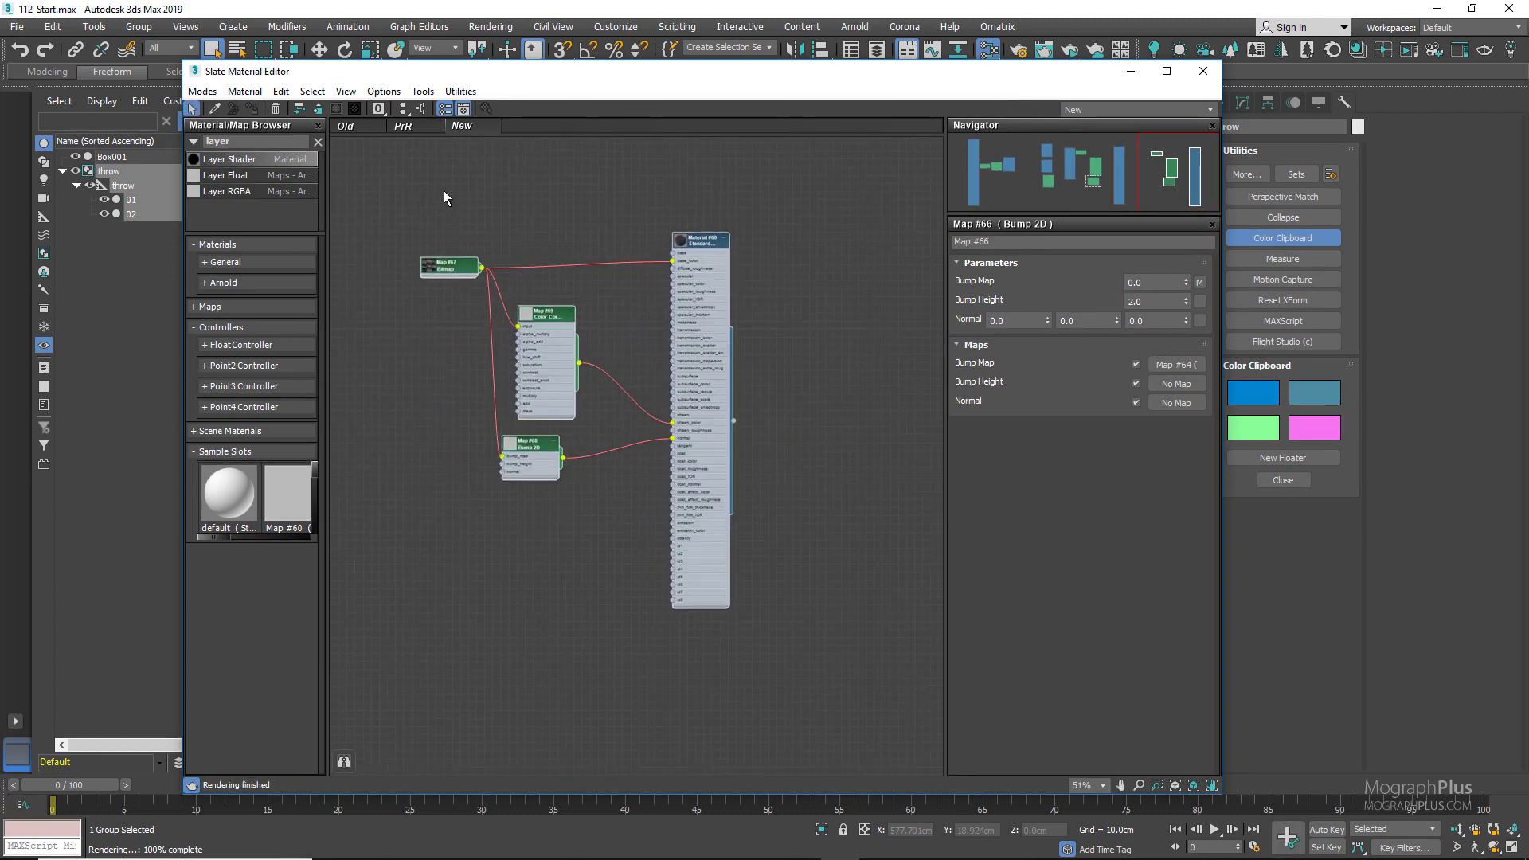
scroll(349, 163, "up", 1)
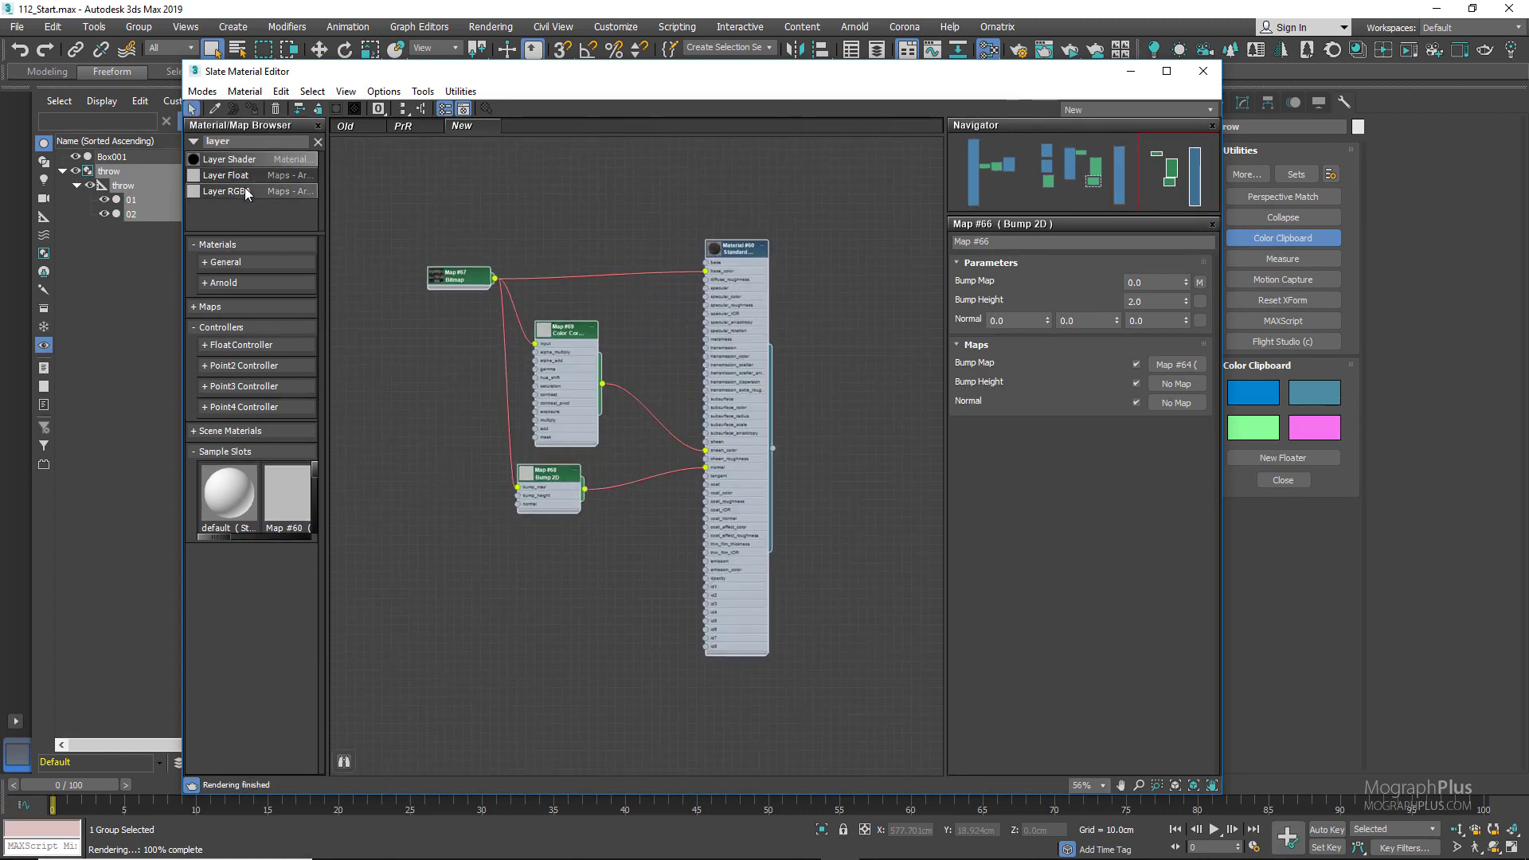
Add a Layer RGBA map beside the duplicated material and feed the copied bitmap into its input1
left_click_drag(576, 268, 700, 251)
scroll(574, 270, "up", 4)
left_click_drag(448, 278, 650, 273)
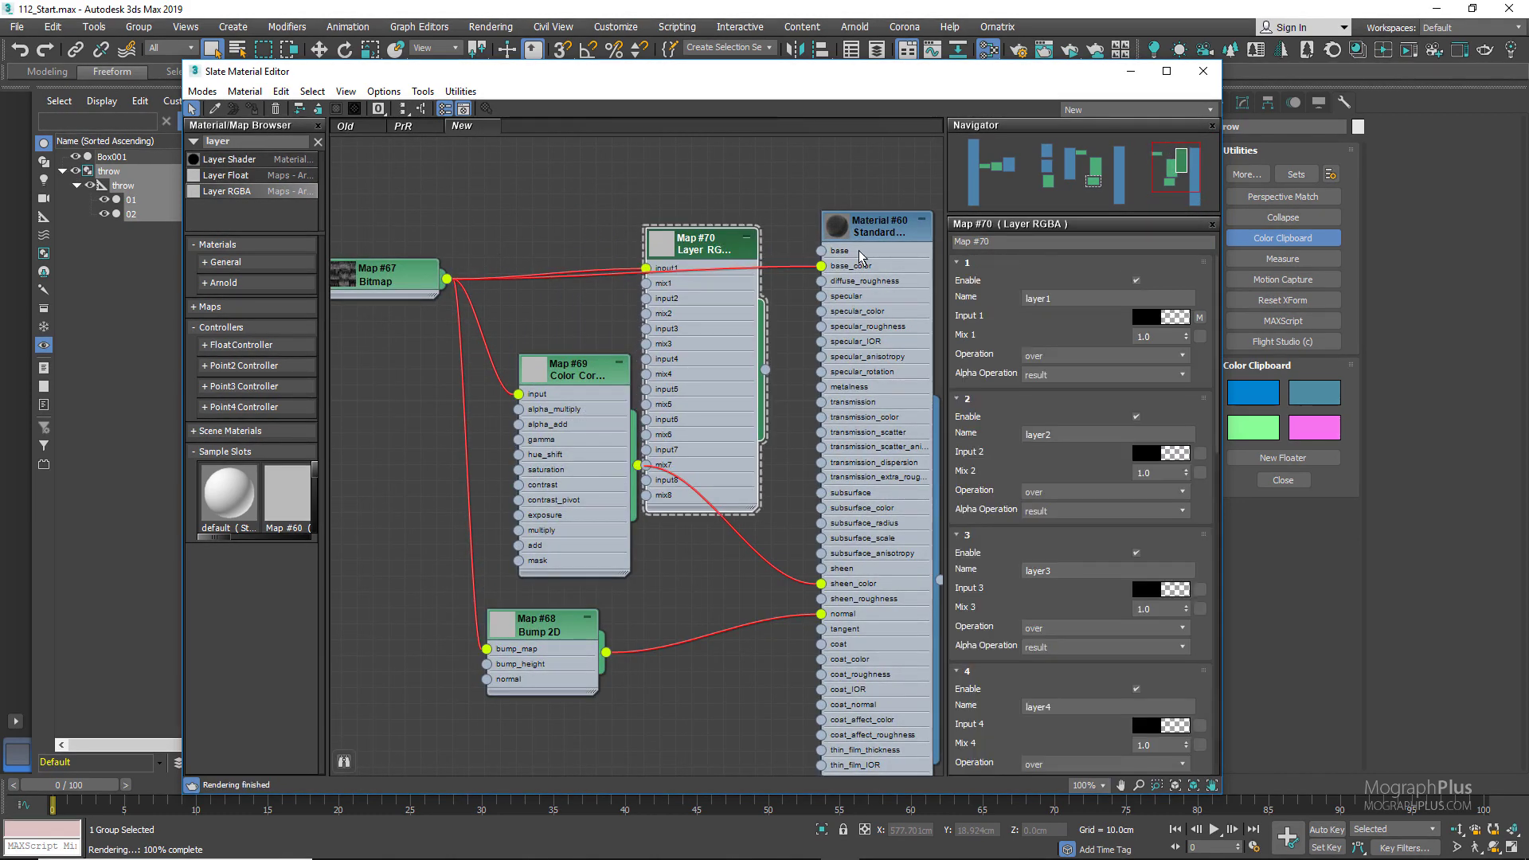
Copy the greyish-brown colour from the colour clipboard into the Layer RGBA map's Input 2 swatch
left_click_drag(1023, 71, 799, 71)
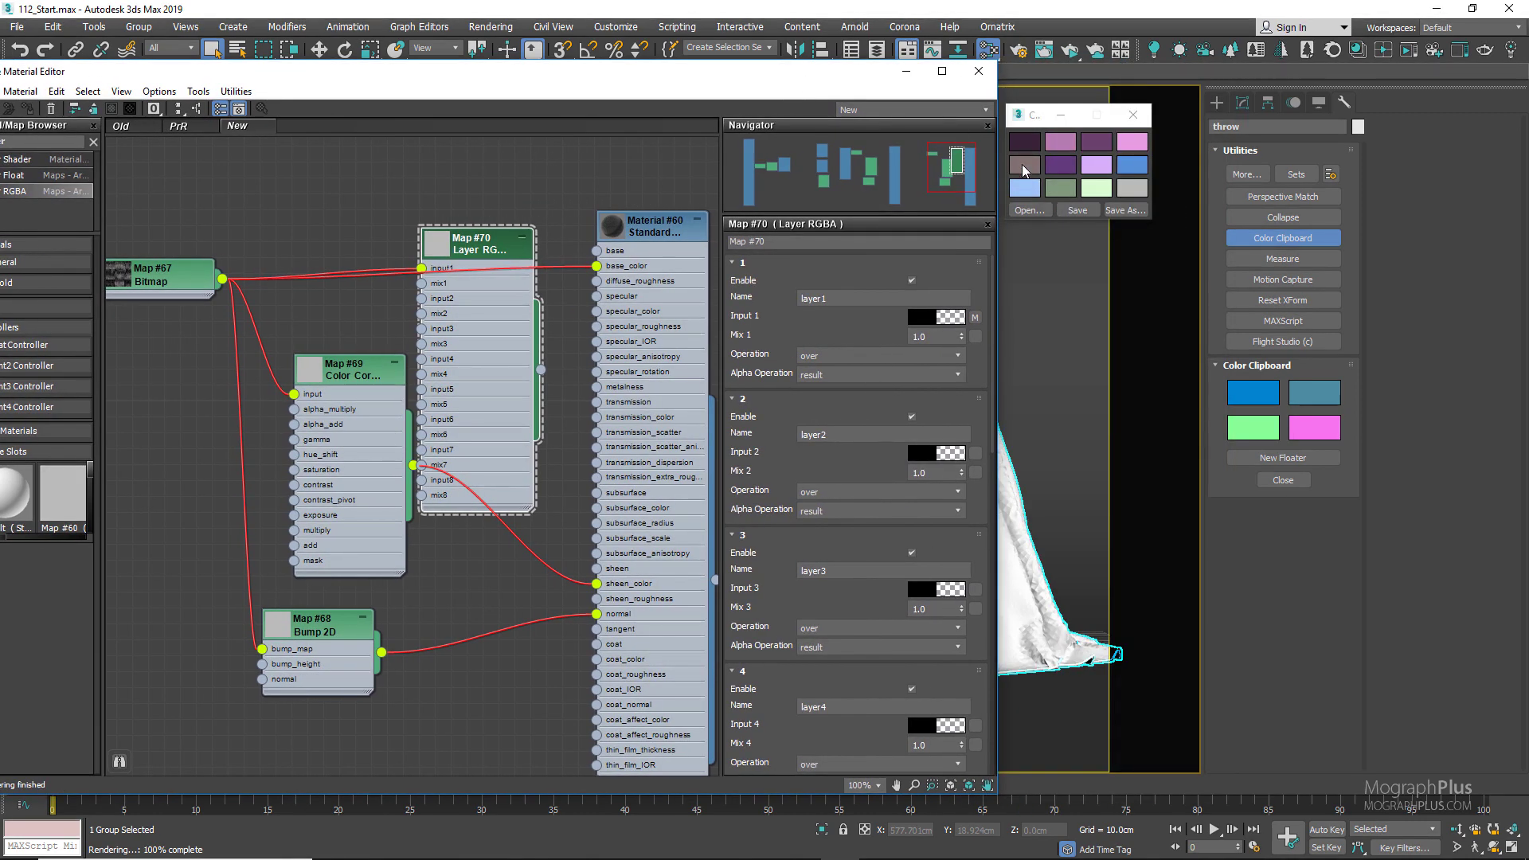
right_click(1022, 165)
left_click(1044, 173)
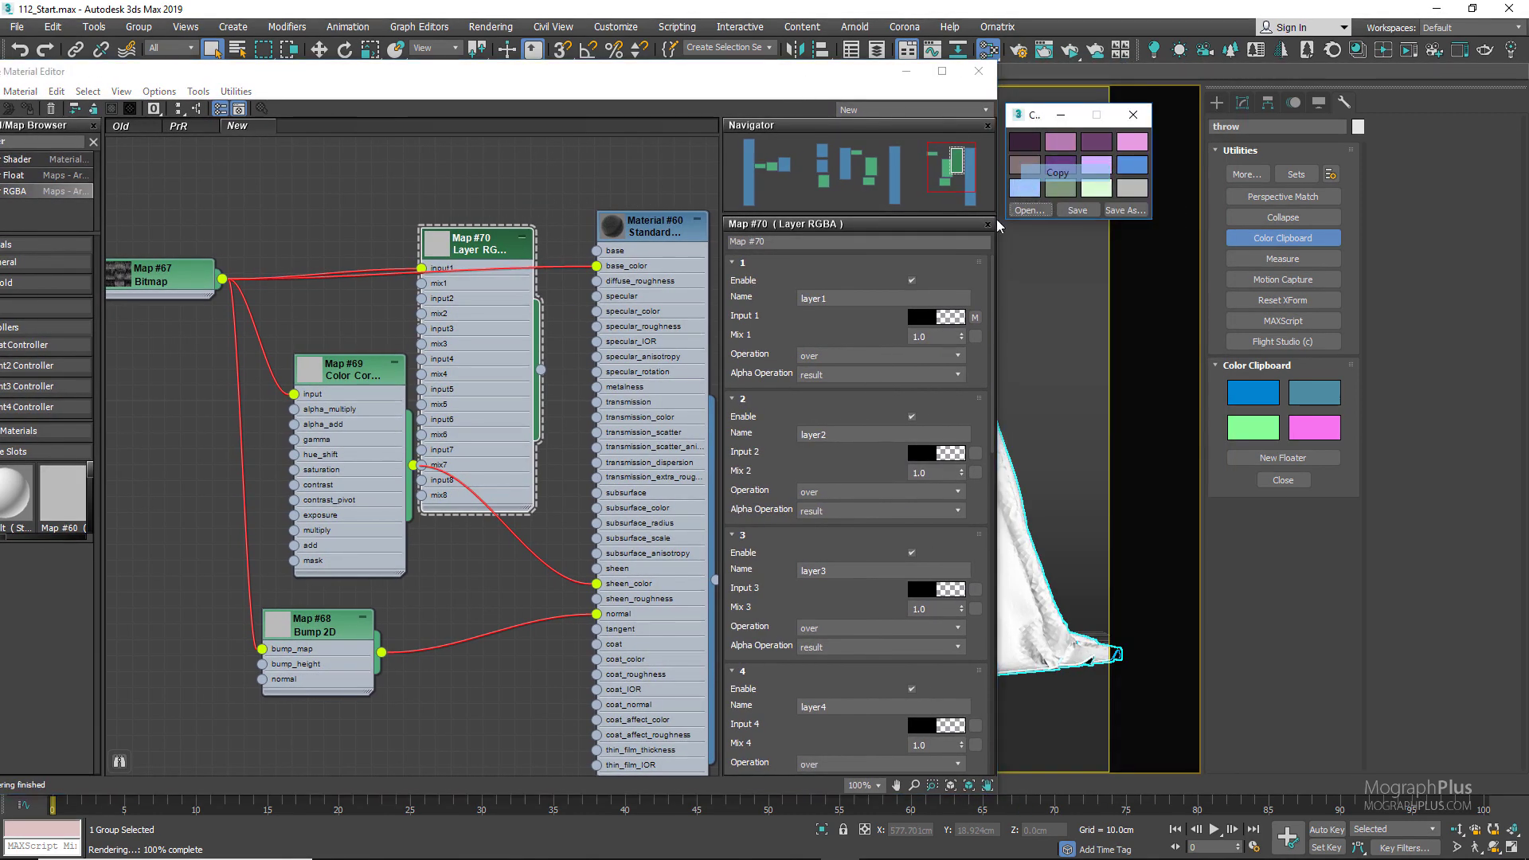
right_click(925, 449)
left_click(940, 470)
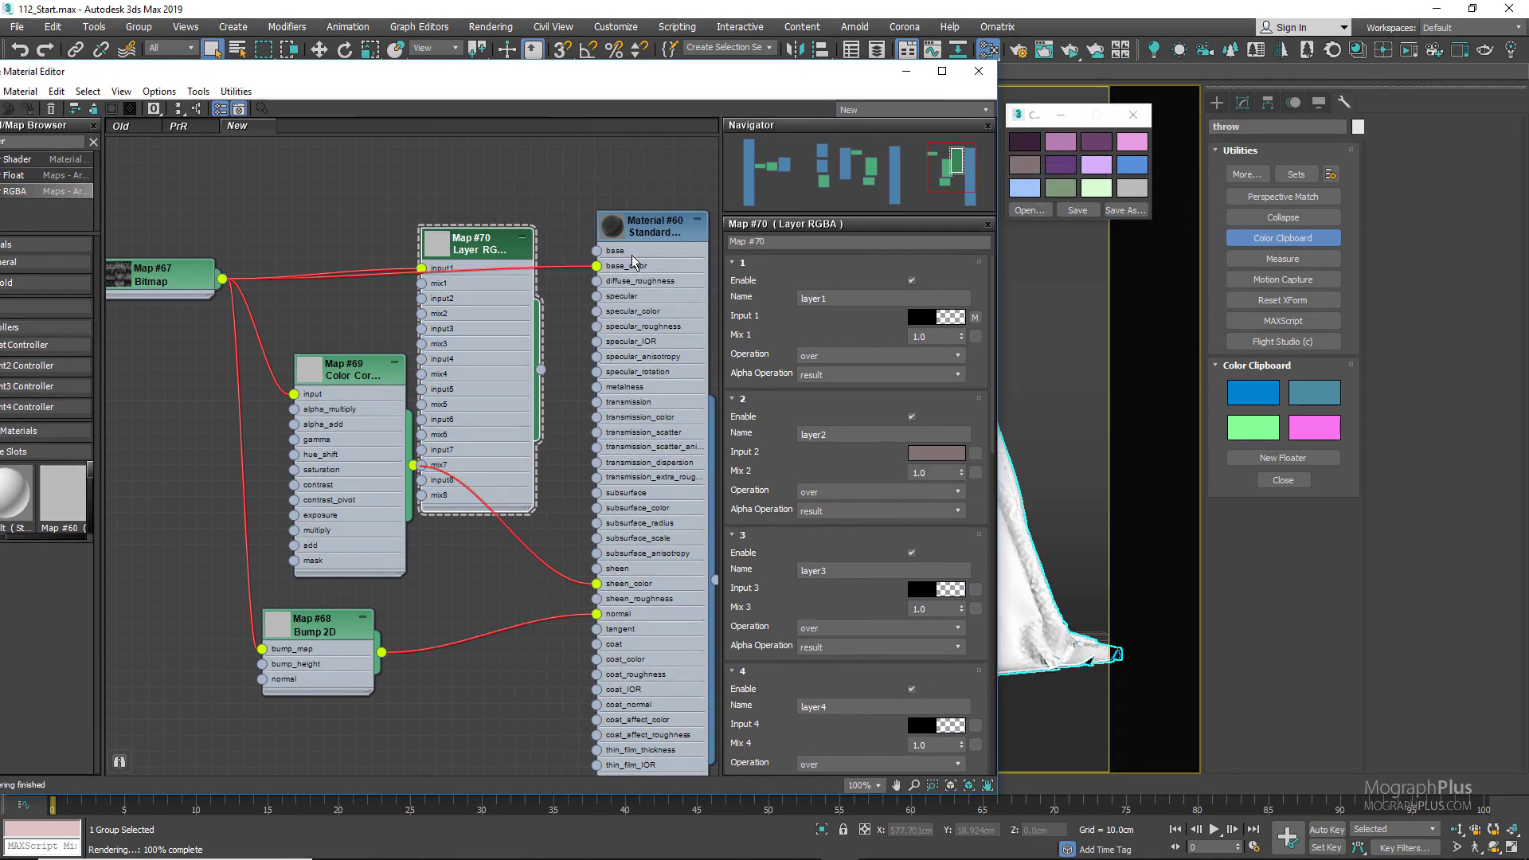
Set layer 2's operation to negation, connect the Layer RGBA map to the duplicated material's base_color, and enlarge the material preview
left_click_drag(500, 238, 483, 189)
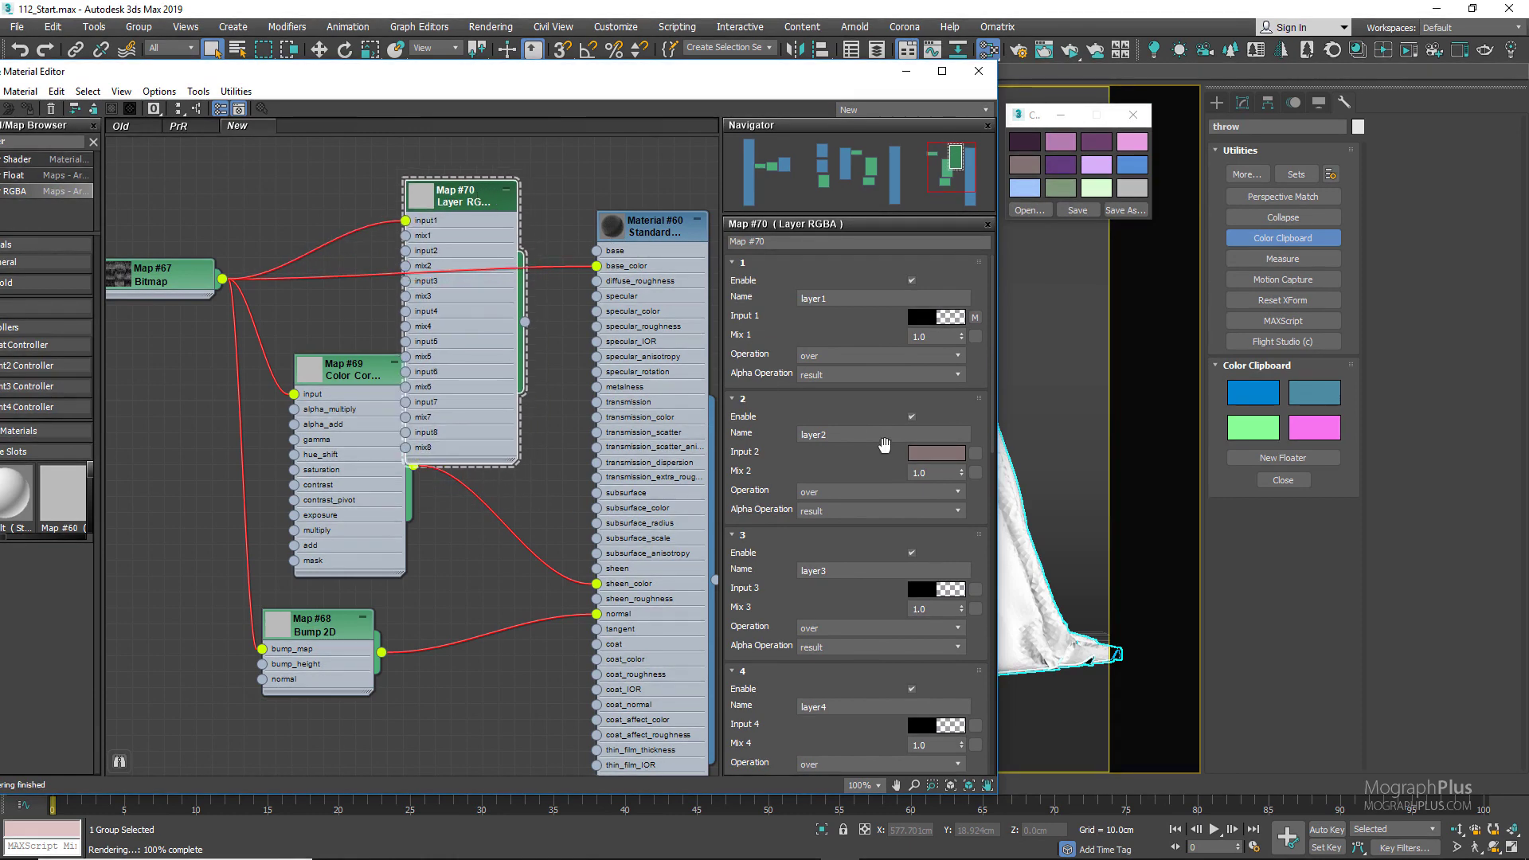
left_click(843, 492)
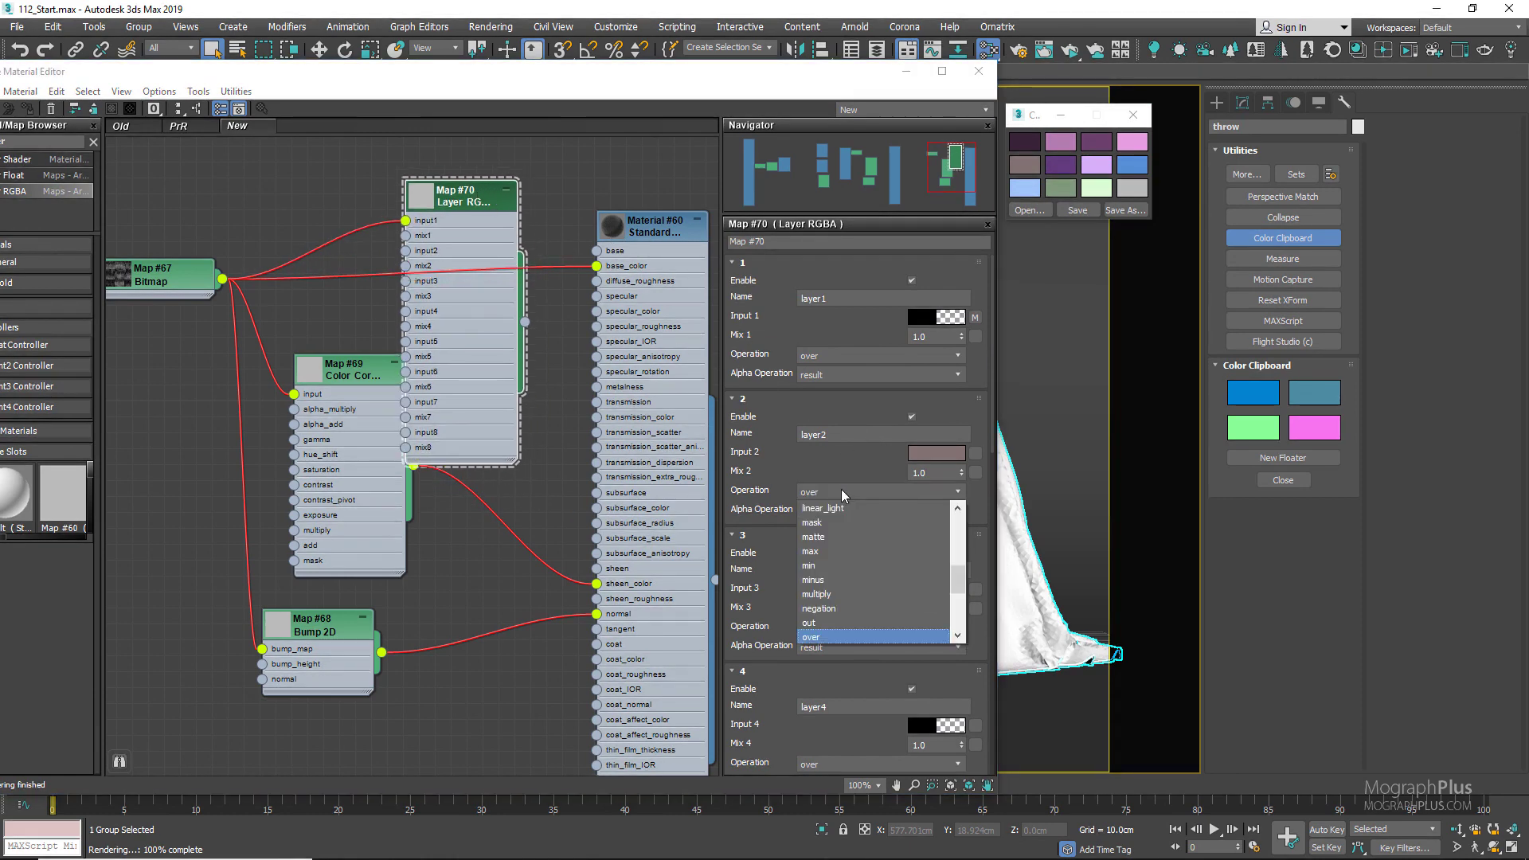
left_click(855, 607)
left_click_drag(524, 321, 598, 268)
double_click(612, 225)
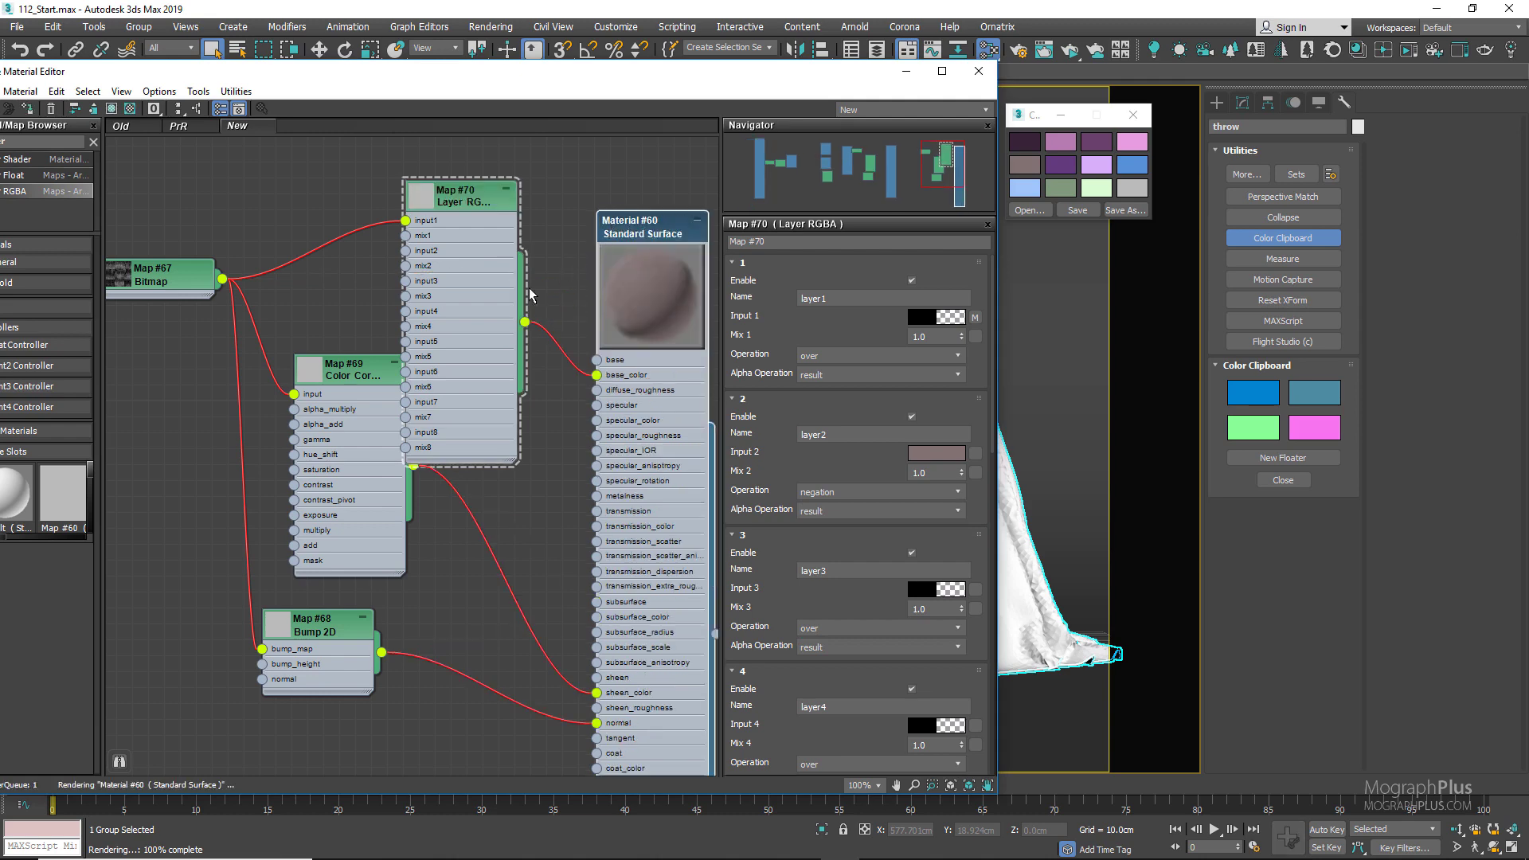
Spread out the overlapping map nodes and connect the Layer RGBA output to the Color Correct map's input
left_click_drag(382, 368, 386, 494)
scroll(386, 494, "down", 2)
middle_click_drag(334, 598, 319, 450)
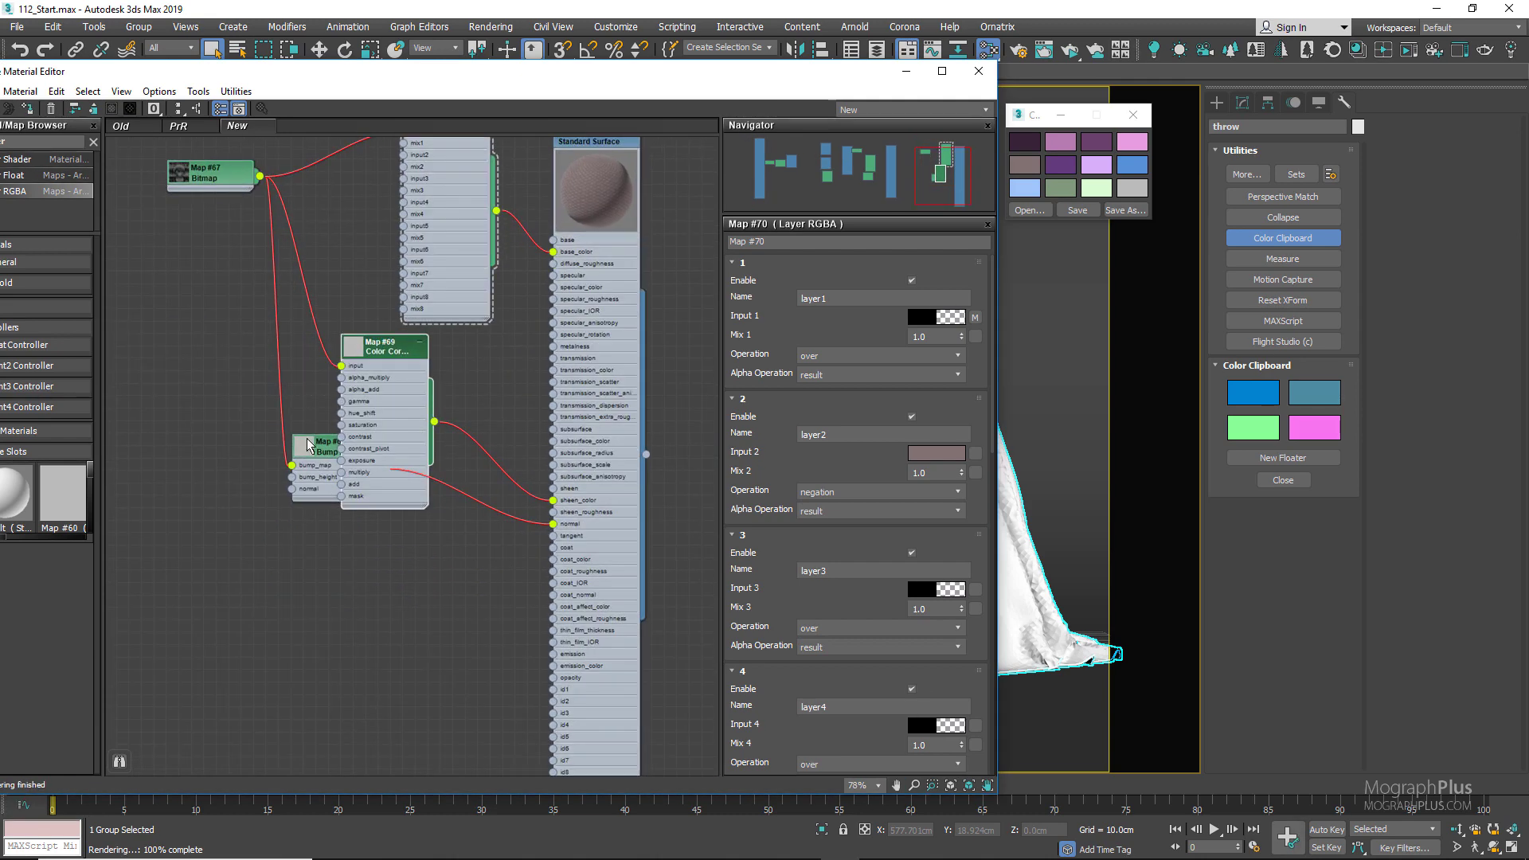
left_click_drag(319, 458, 421, 661)
left_click_drag(408, 376, 481, 428)
middle_click_drag(457, 235, 390, 239)
left_click_drag(390, 239, 348, 420)
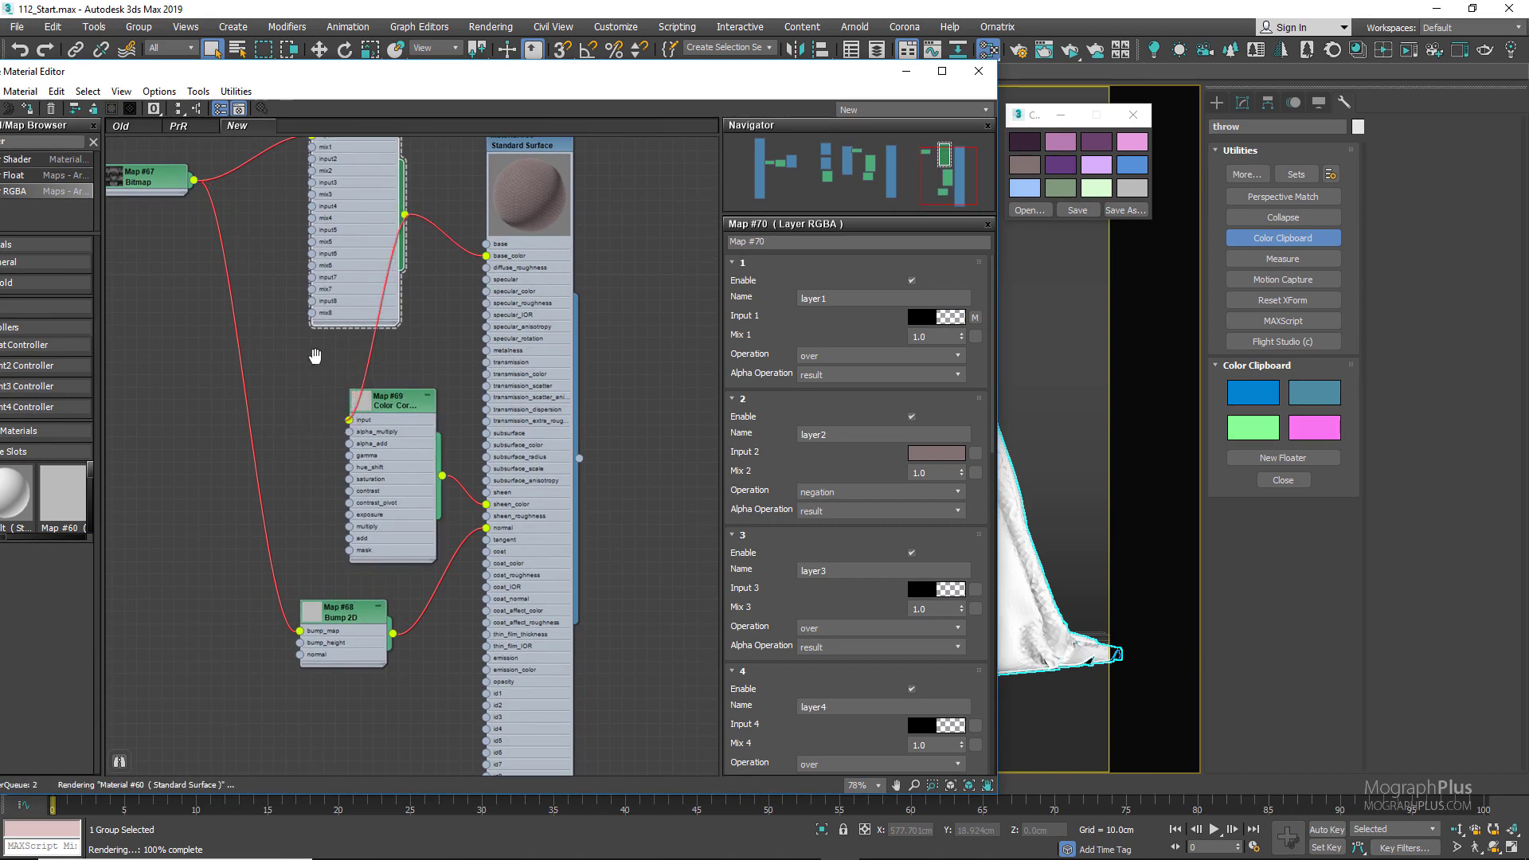
middle_click_drag(315, 359, 322, 430)
scroll(499, 252, "up", 4)
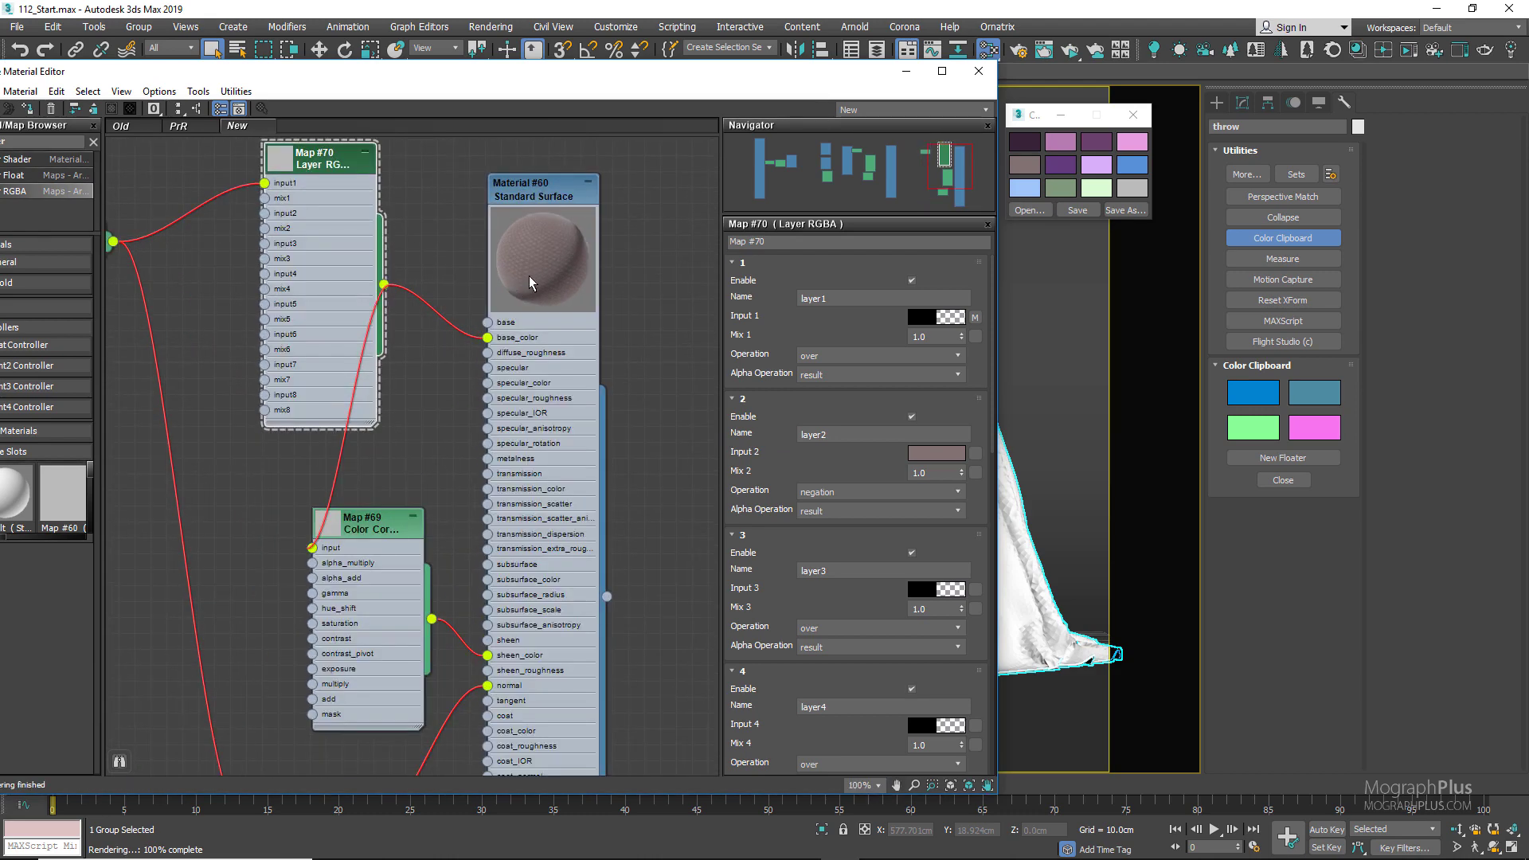
Set the duplicated Standard Surface material's sheen weight to 0.8
scroll(512, 293, "down", 6)
middle_click_drag(372, 437, 375, 412)
double_click(500, 210)
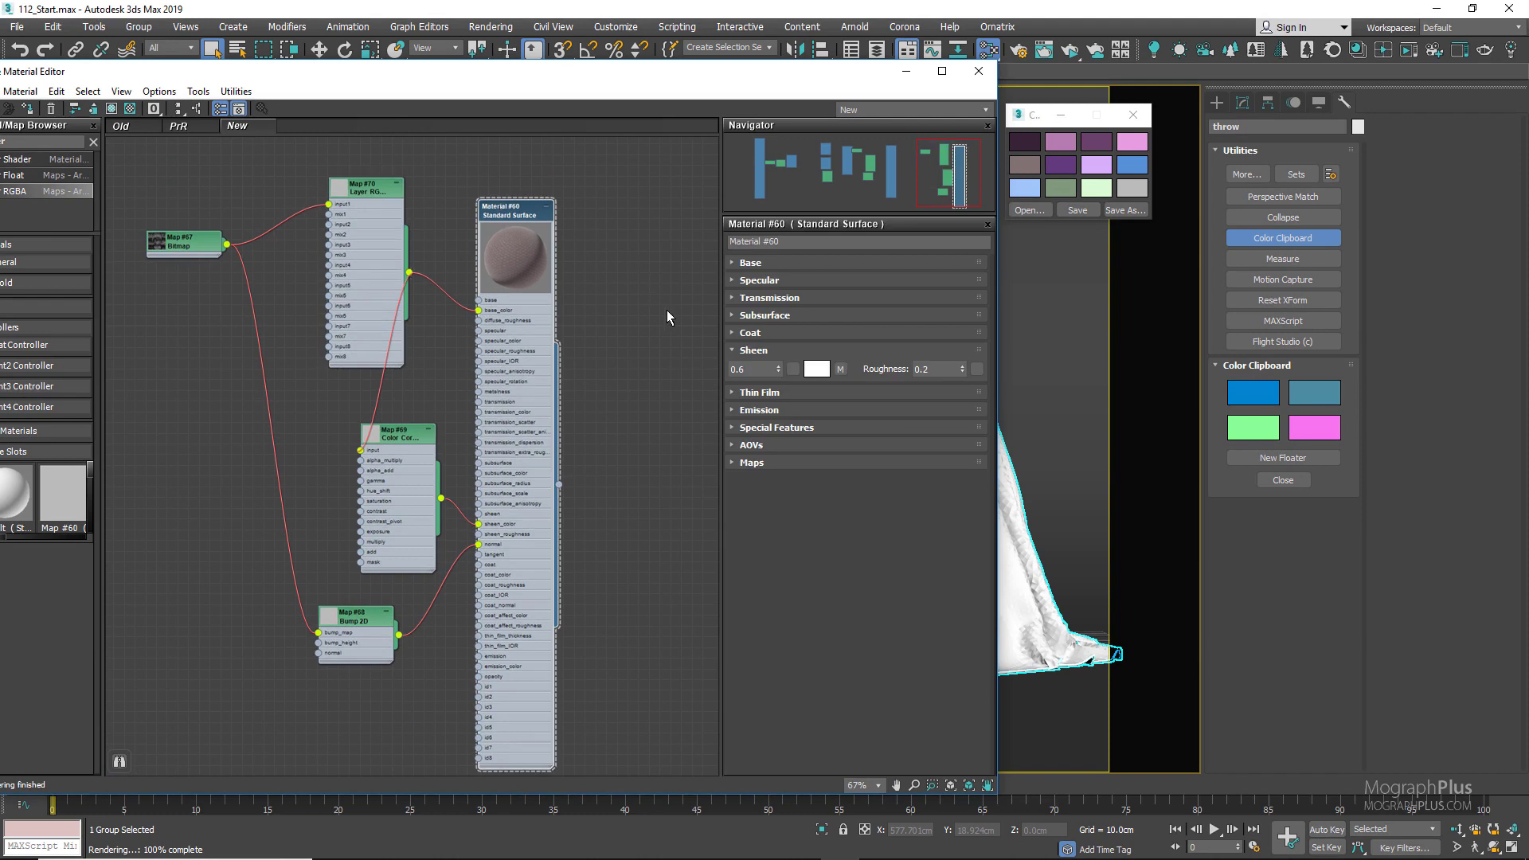
left_click(762, 368)
type(".8")
key("Return")
Assign the duplicated, tinted fabric material to the selected throw
scroll(620, 332, "up", 2)
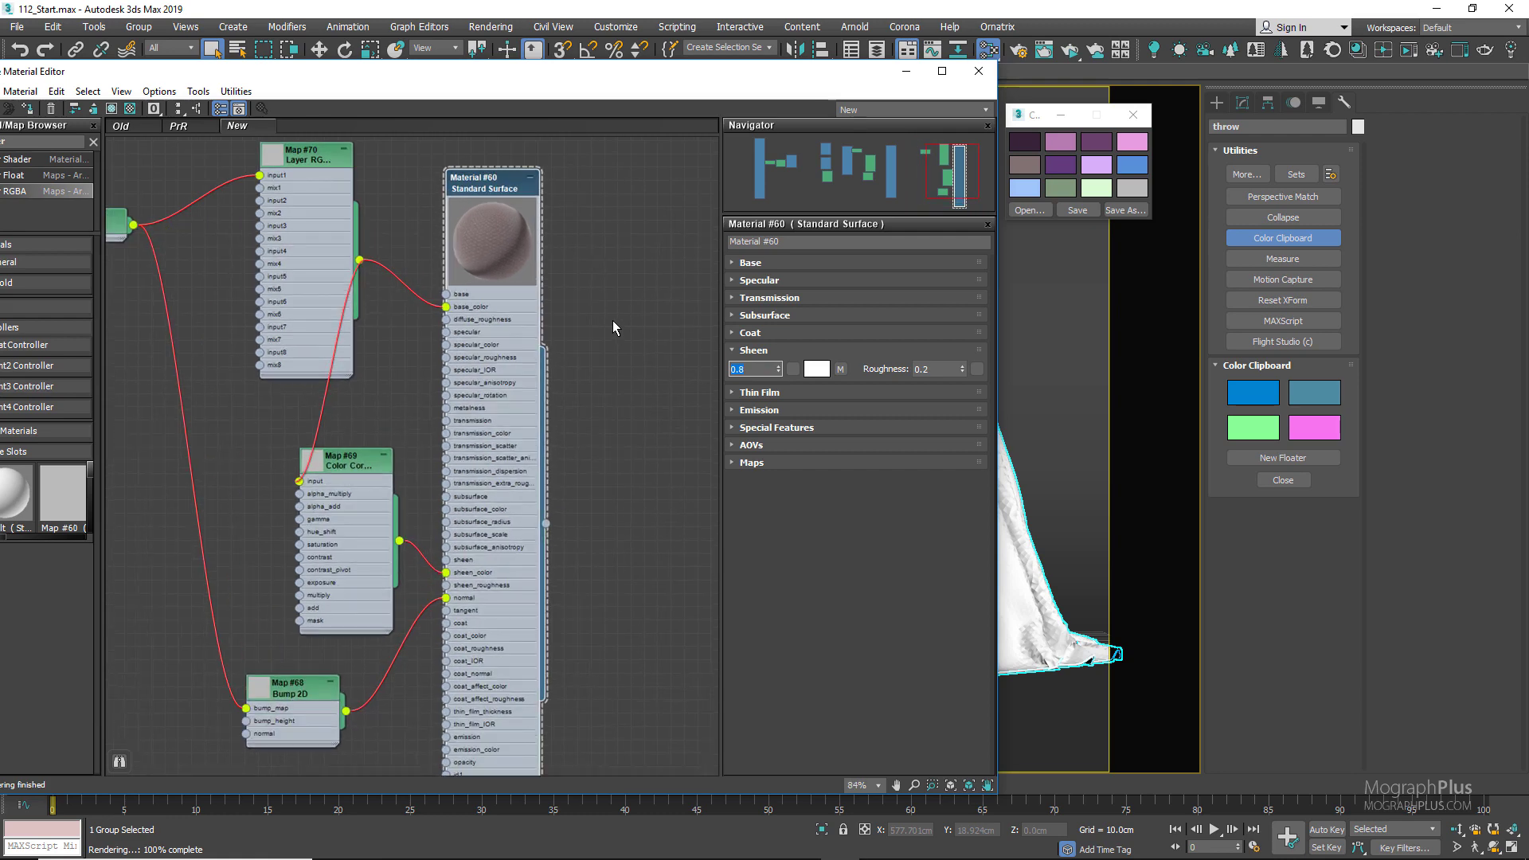
scroll(537, 247, "down", 1)
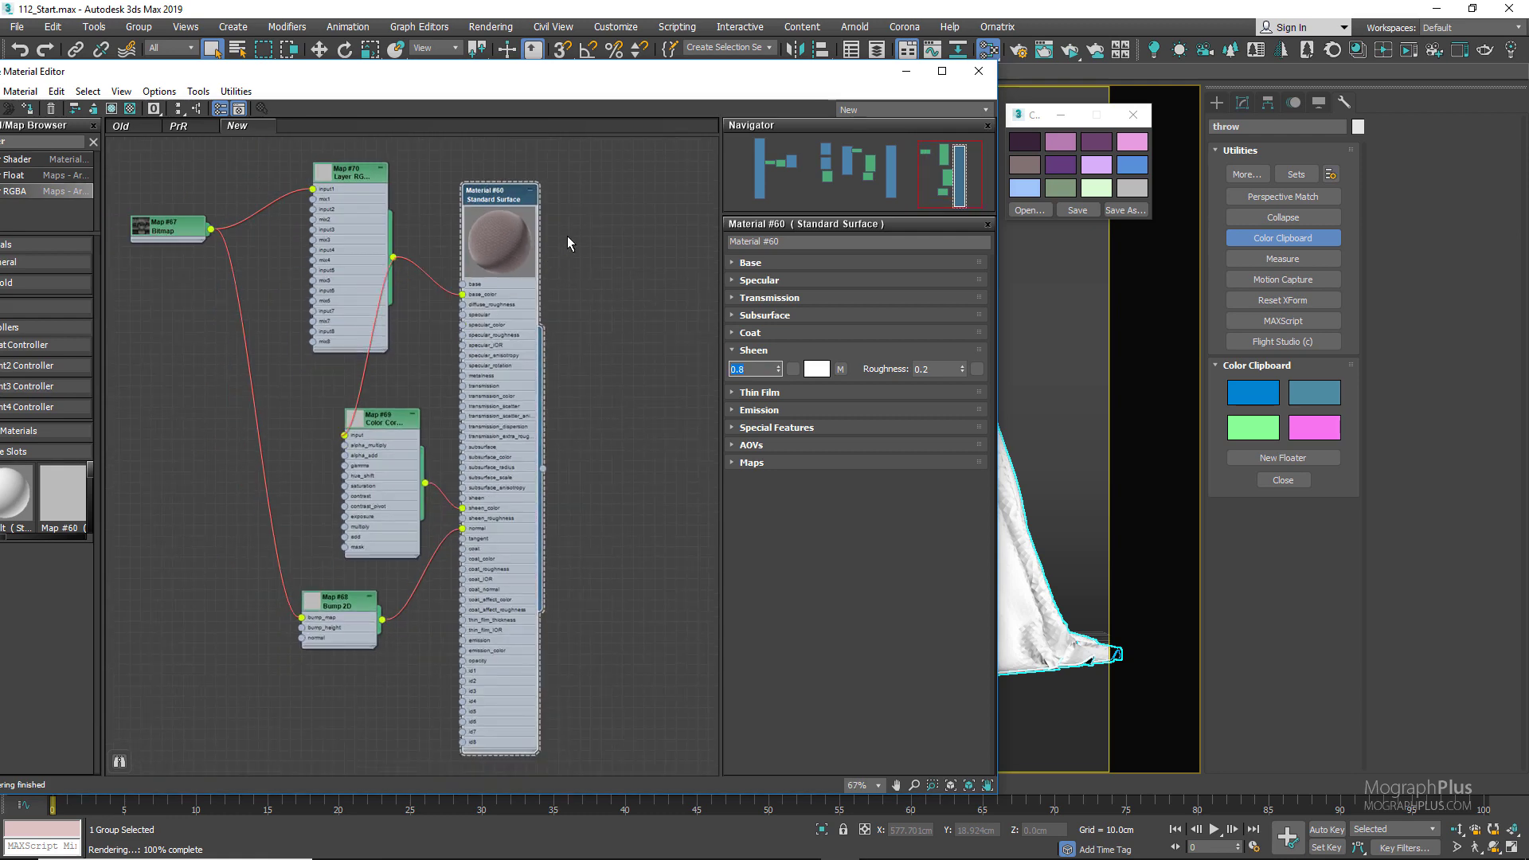
scroll(589, 223, "down", 1)
scroll(553, 194, "up", 2)
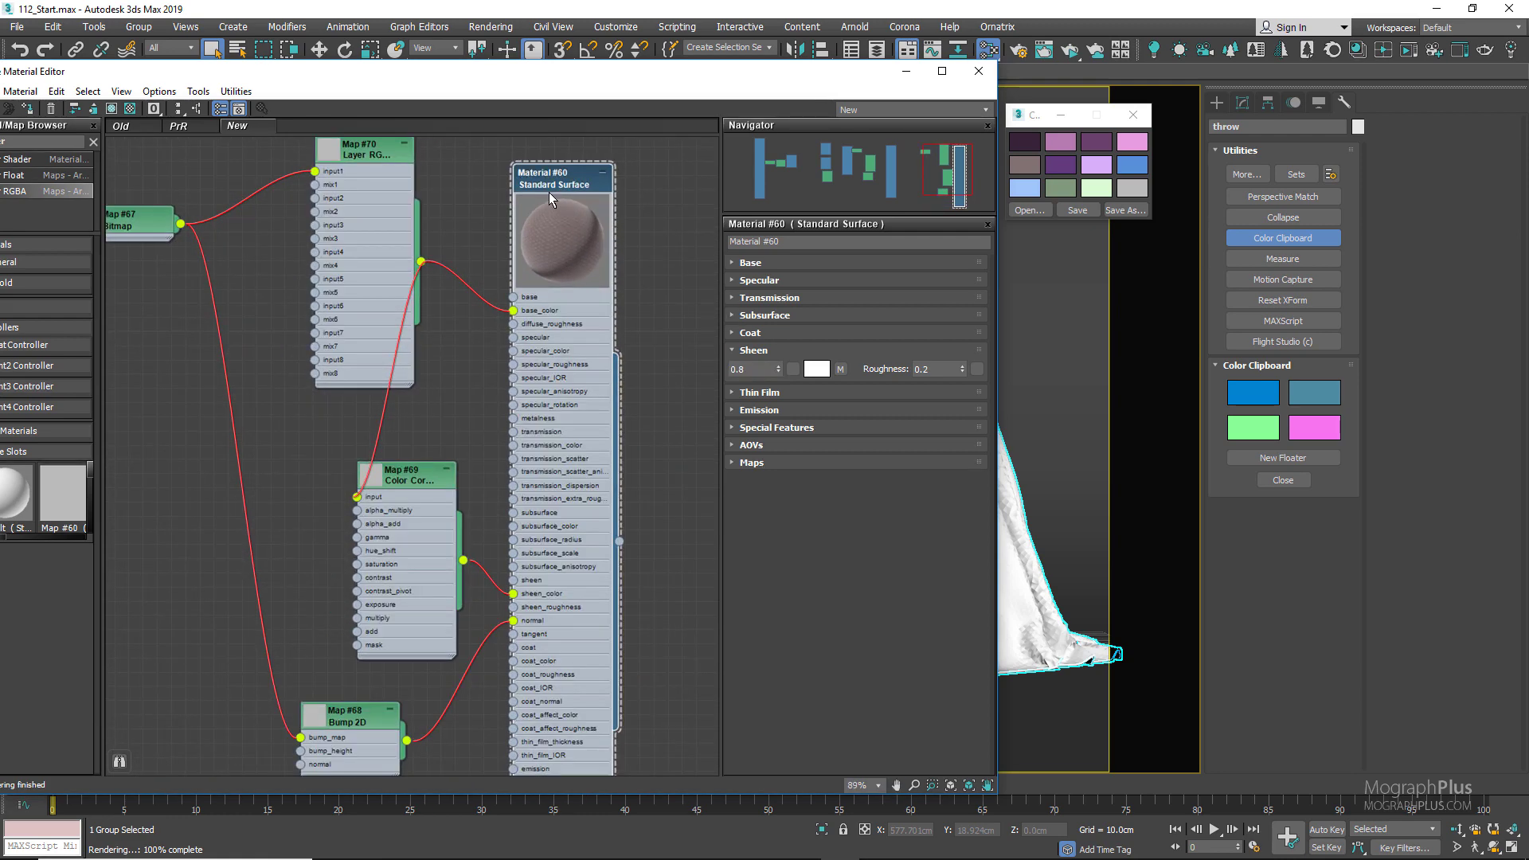
scroll(518, 261, "down", 1)
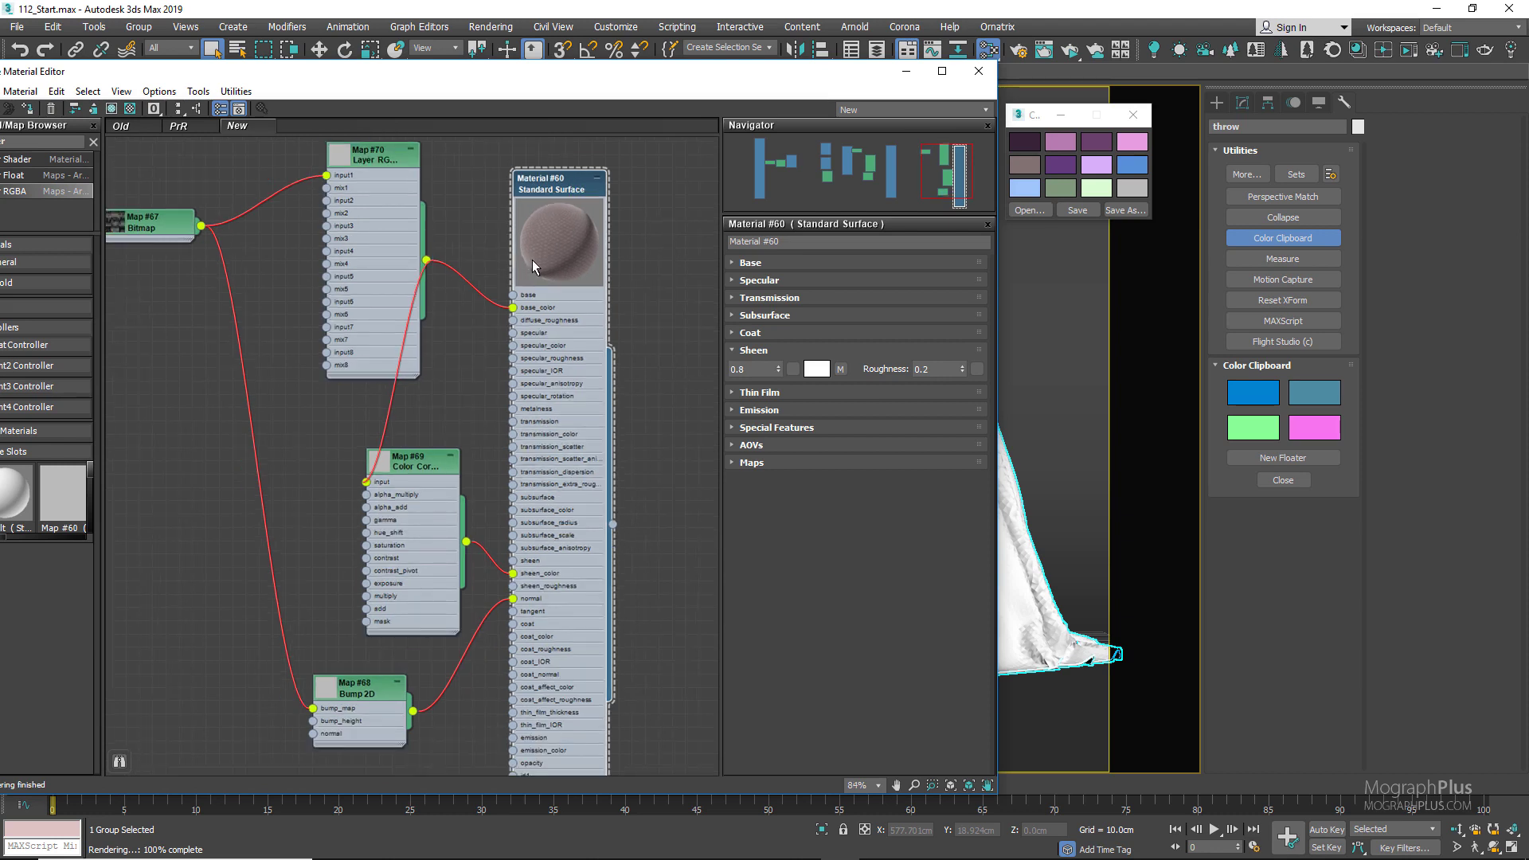
right_click(557, 185)
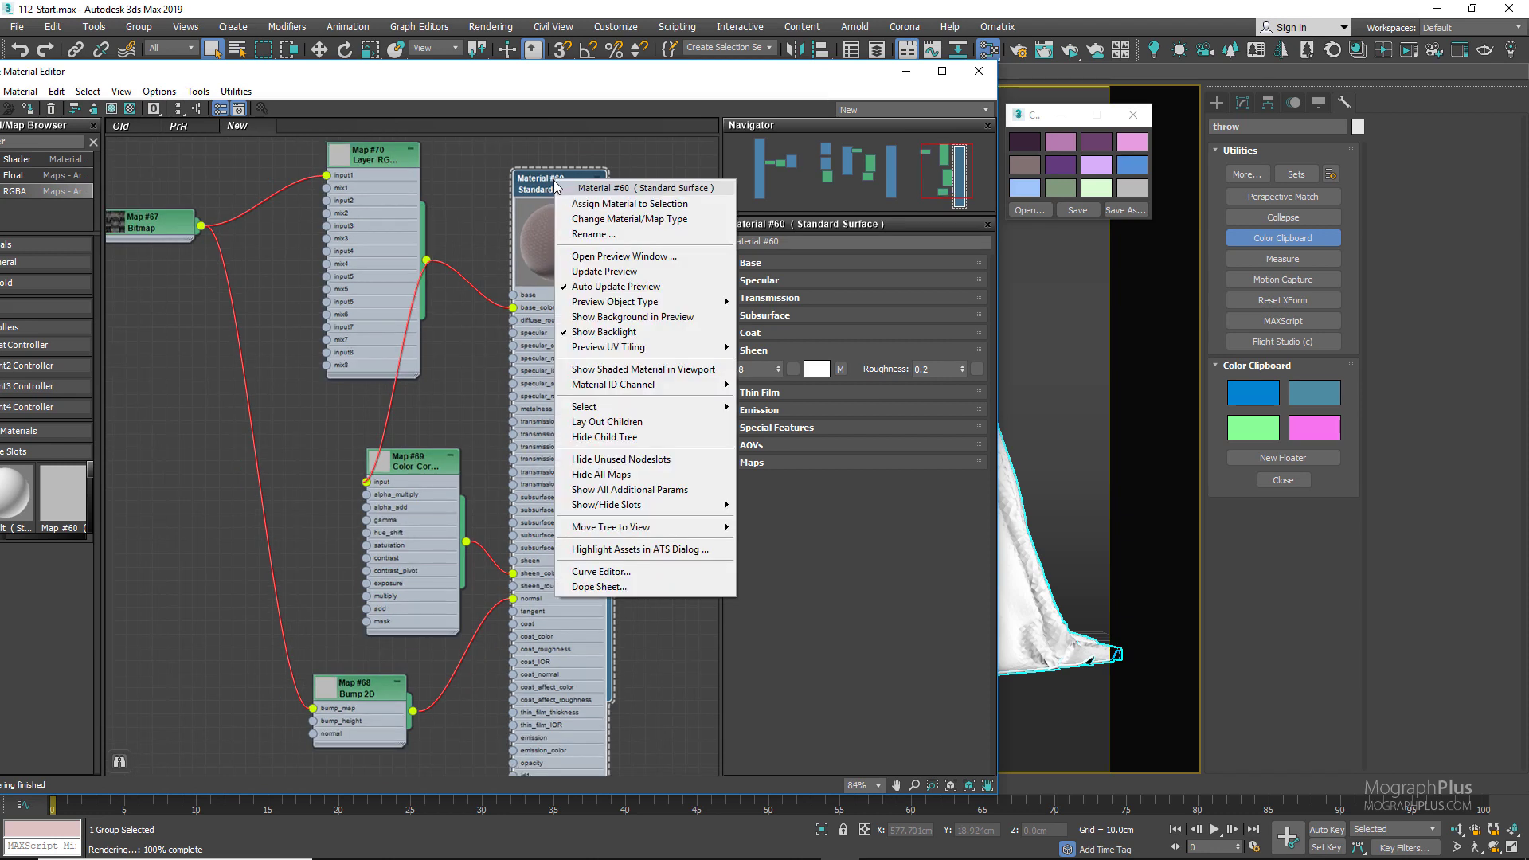
left_click(629, 203)
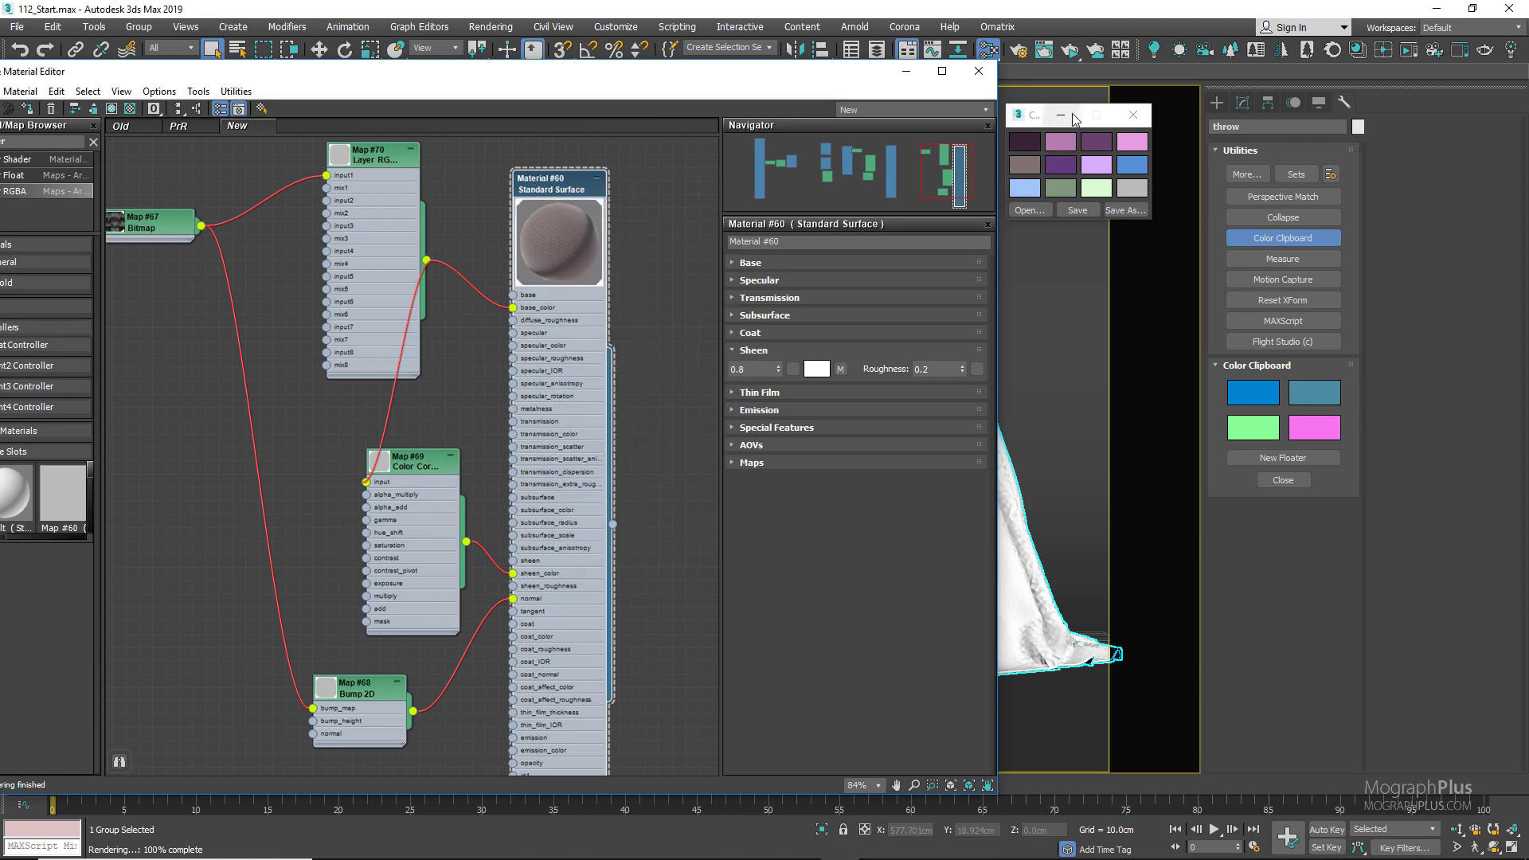
Render the throw with the tinted fabric in ActiveShade and close the render window
left_click(1071, 58)
left_click_drag(830, 74, 677, 60)
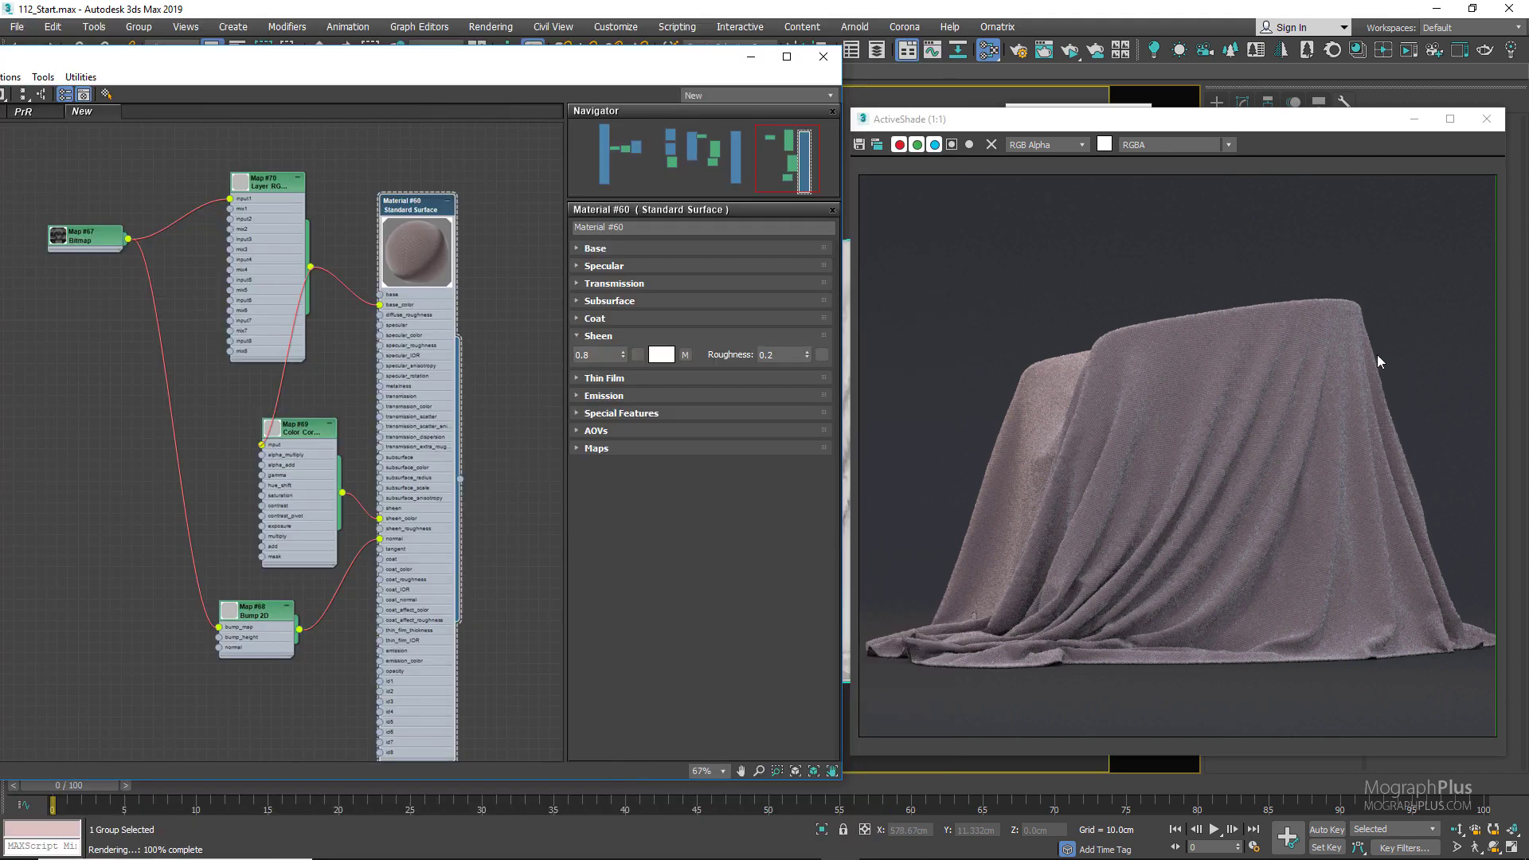
left_click(1498, 131)
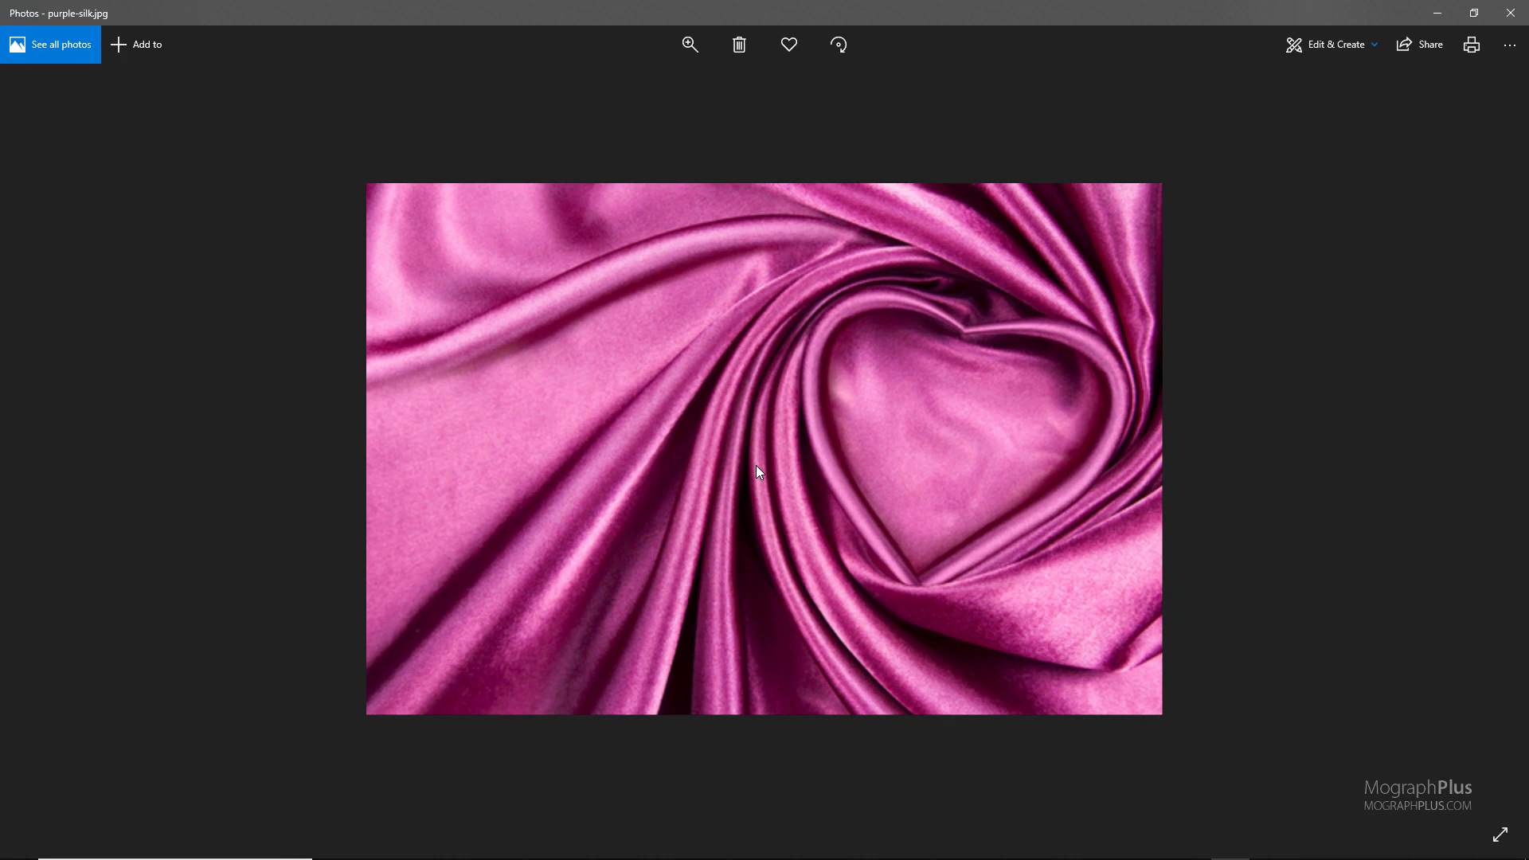
Examine the folds and highlights in the purple-silk.jpg reference photo and close it
scroll(757, 465, "down", 3, "ctrl")
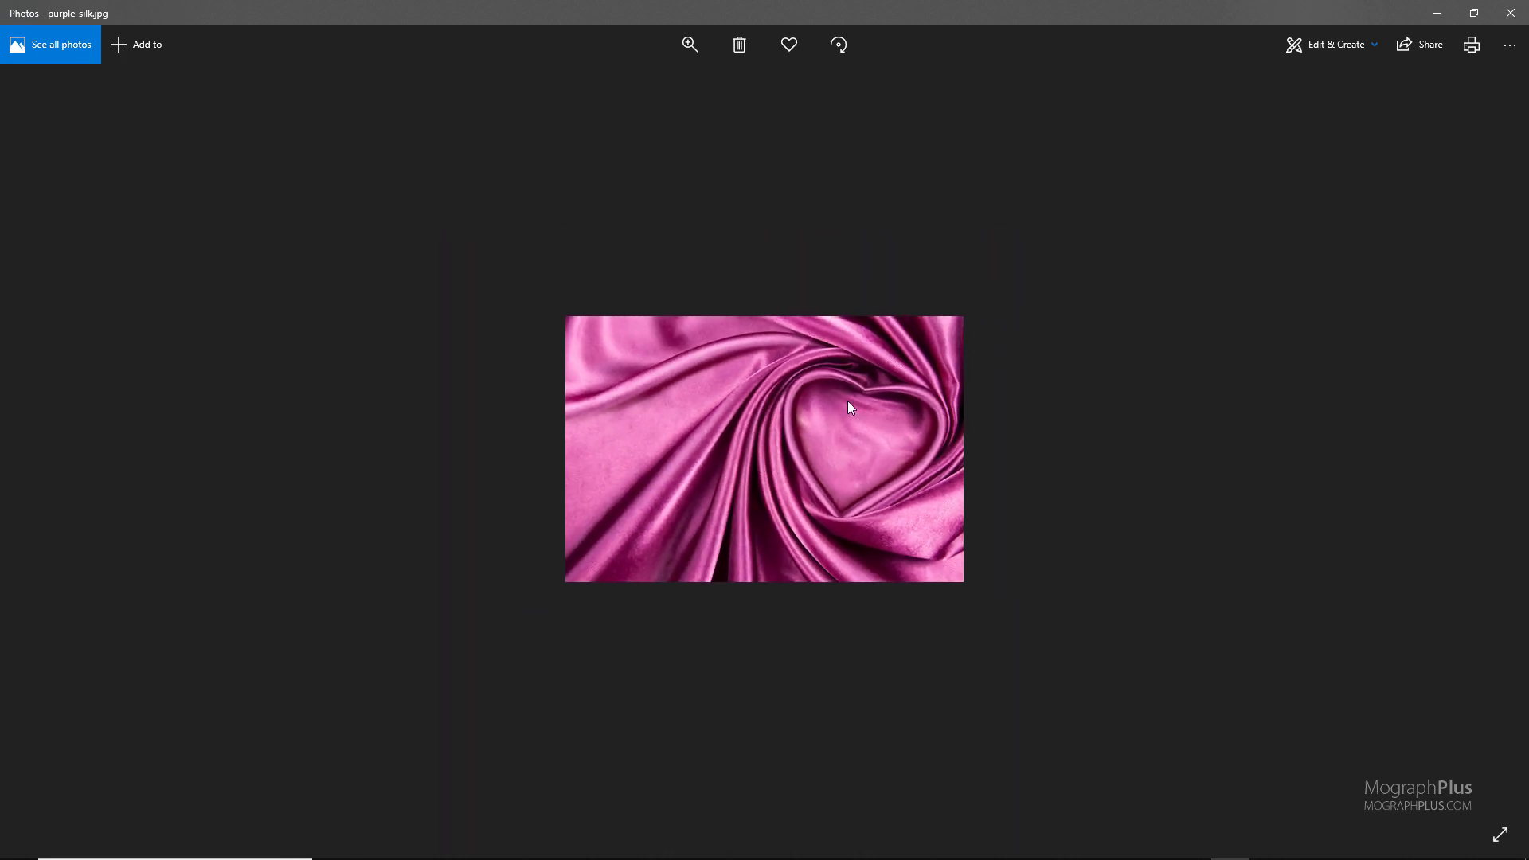
scroll(735, 492, "up", 3, "ctrl")
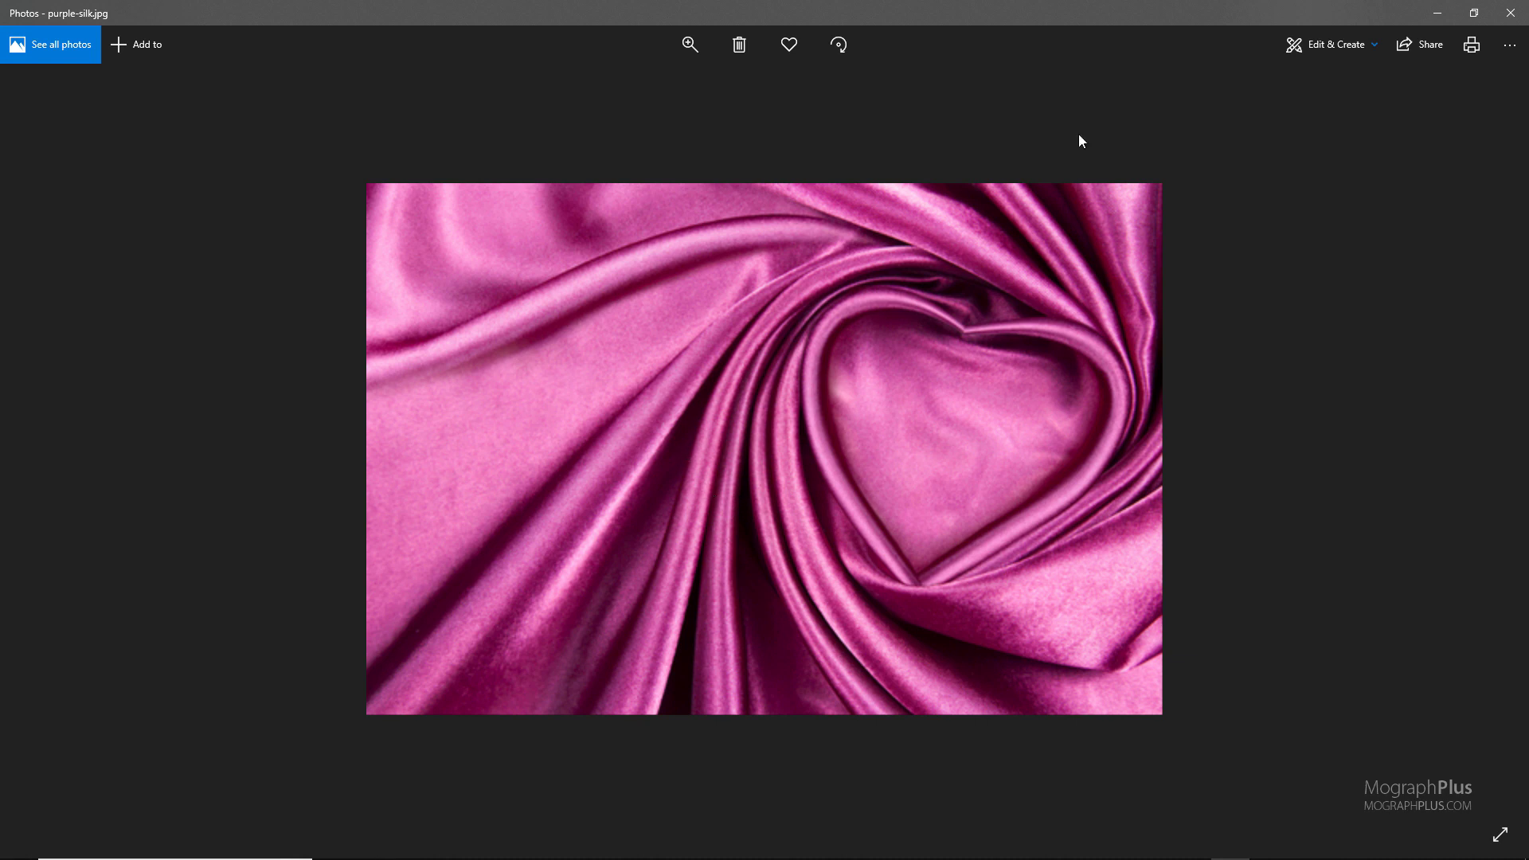
left_click(1511, 12)
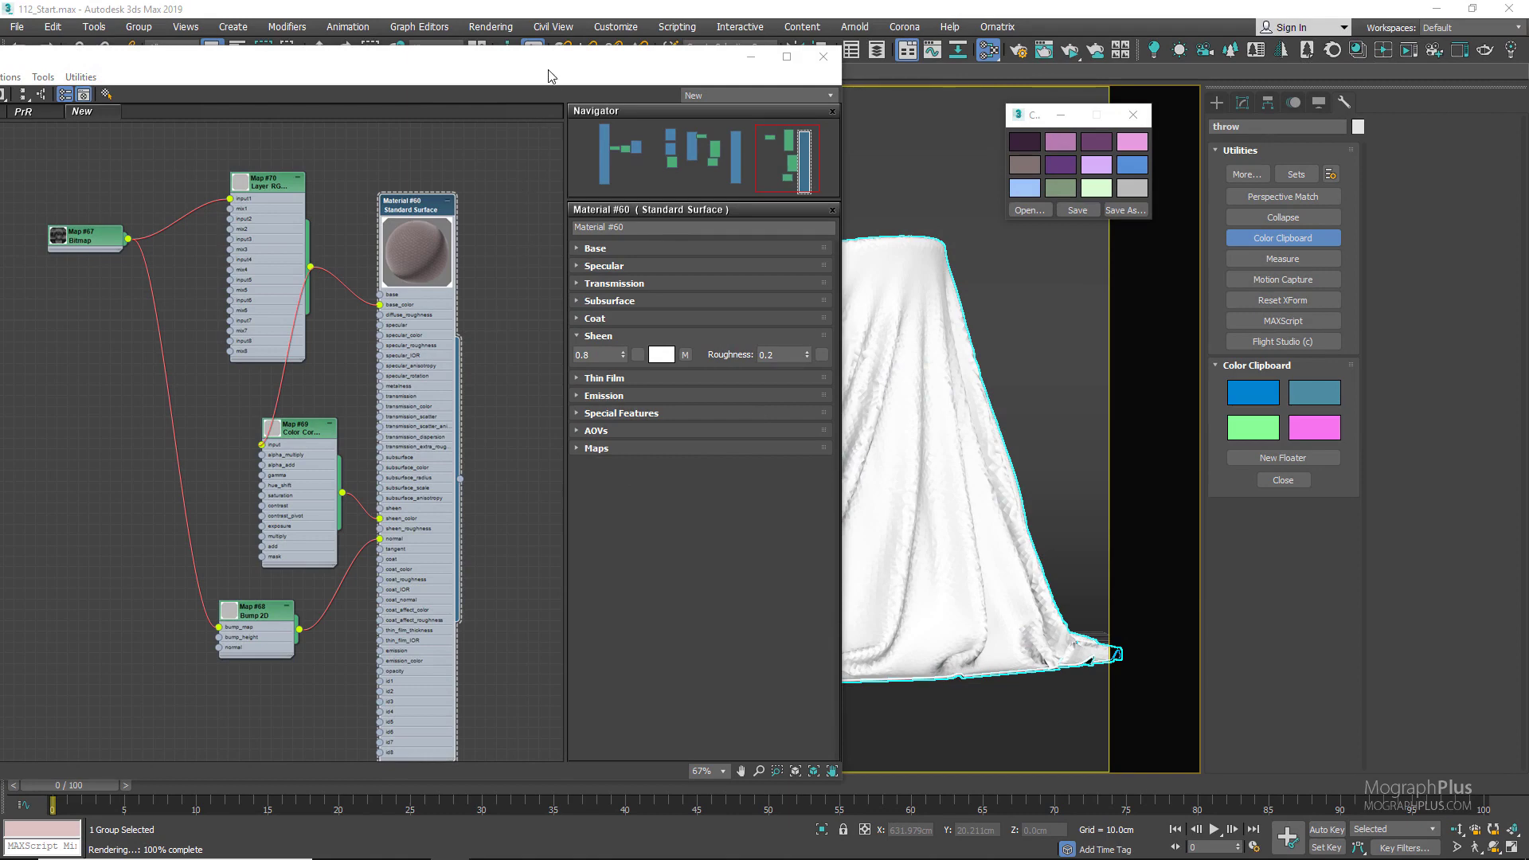
Create a new Arnold Standard Surface material in empty space of the node view and assign it to the selected throw
middle_click_drag(401, 357, 16, 348)
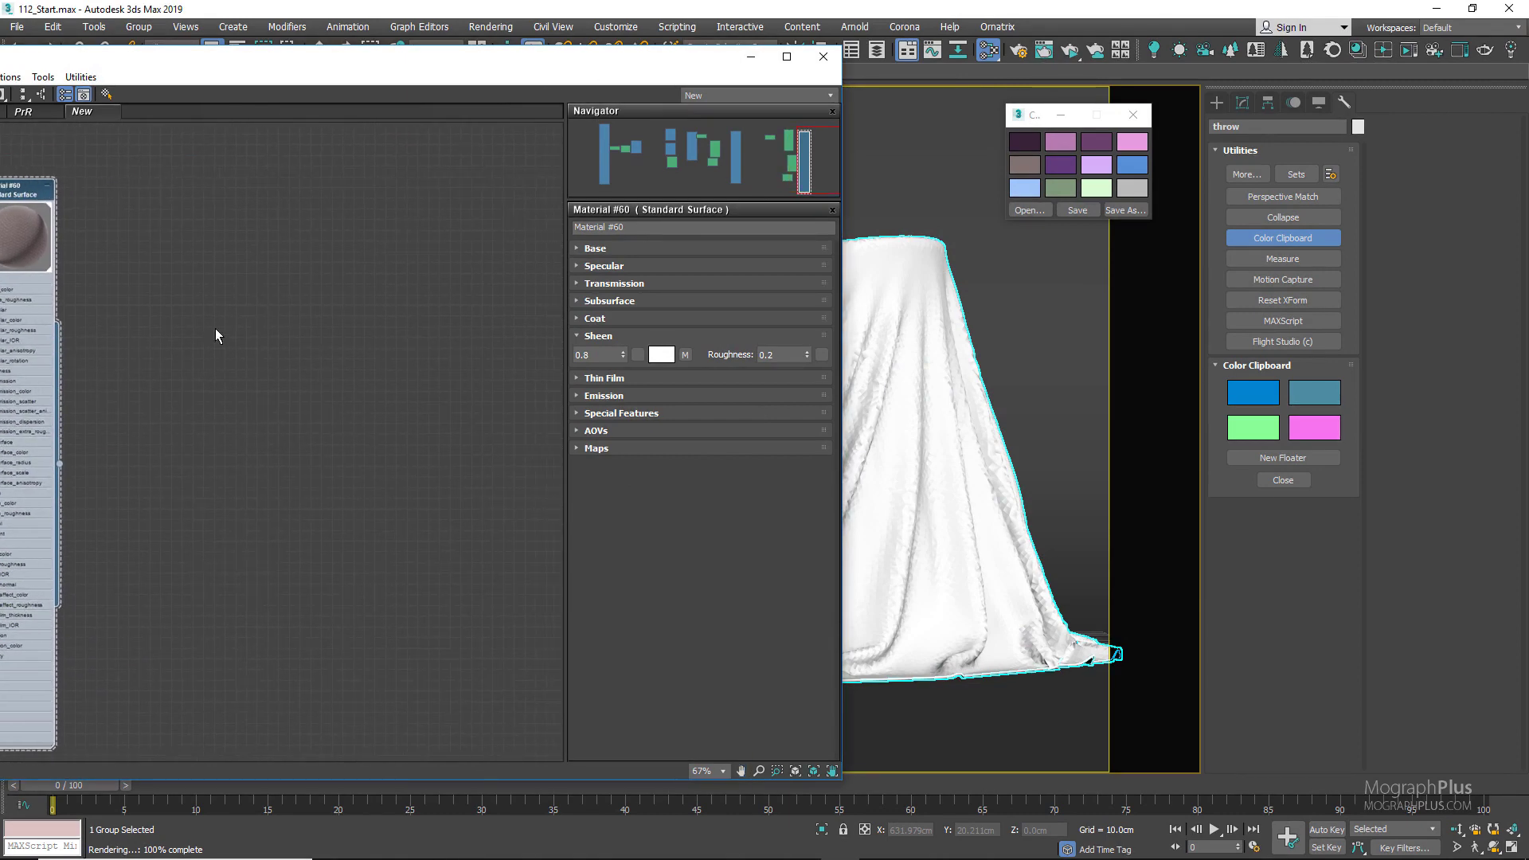
right_click(376, 217)
mouse_move(438, 227)
mouse_move(575, 243)
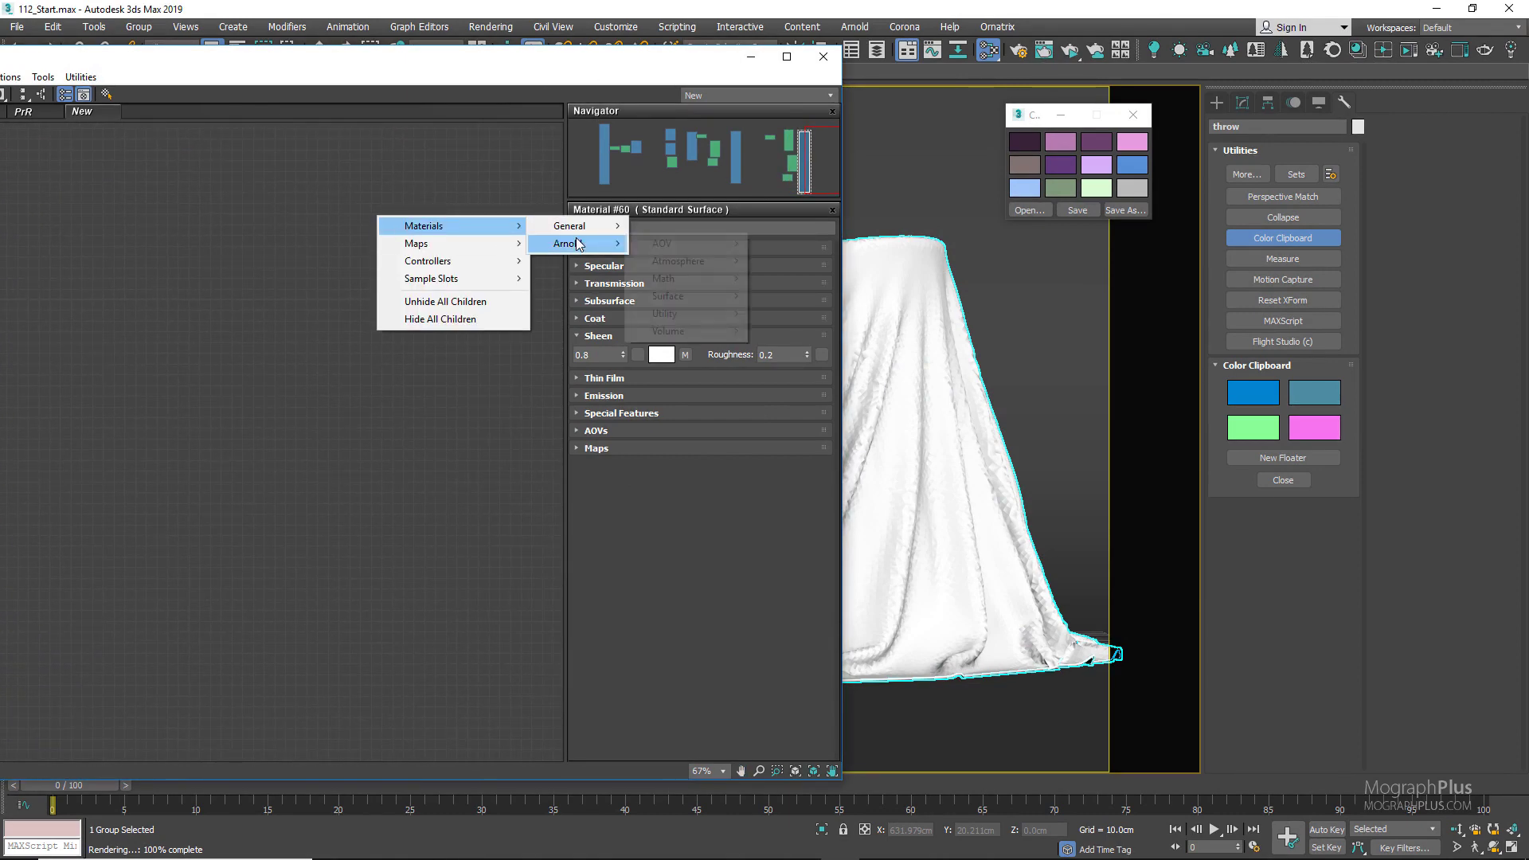
mouse_move(701, 297)
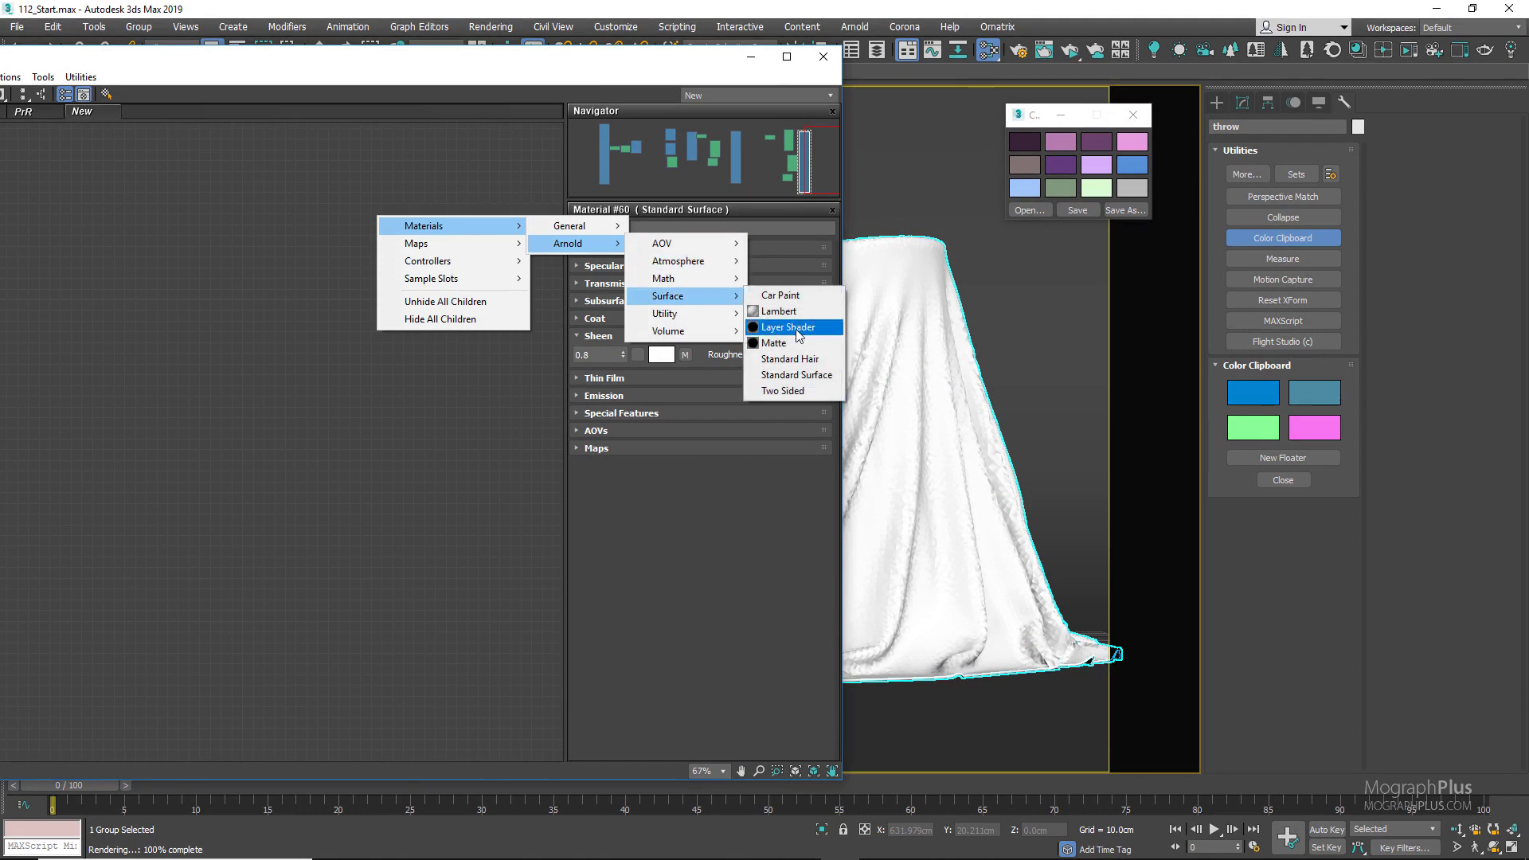
left_click(797, 374)
right_click(379, 216)
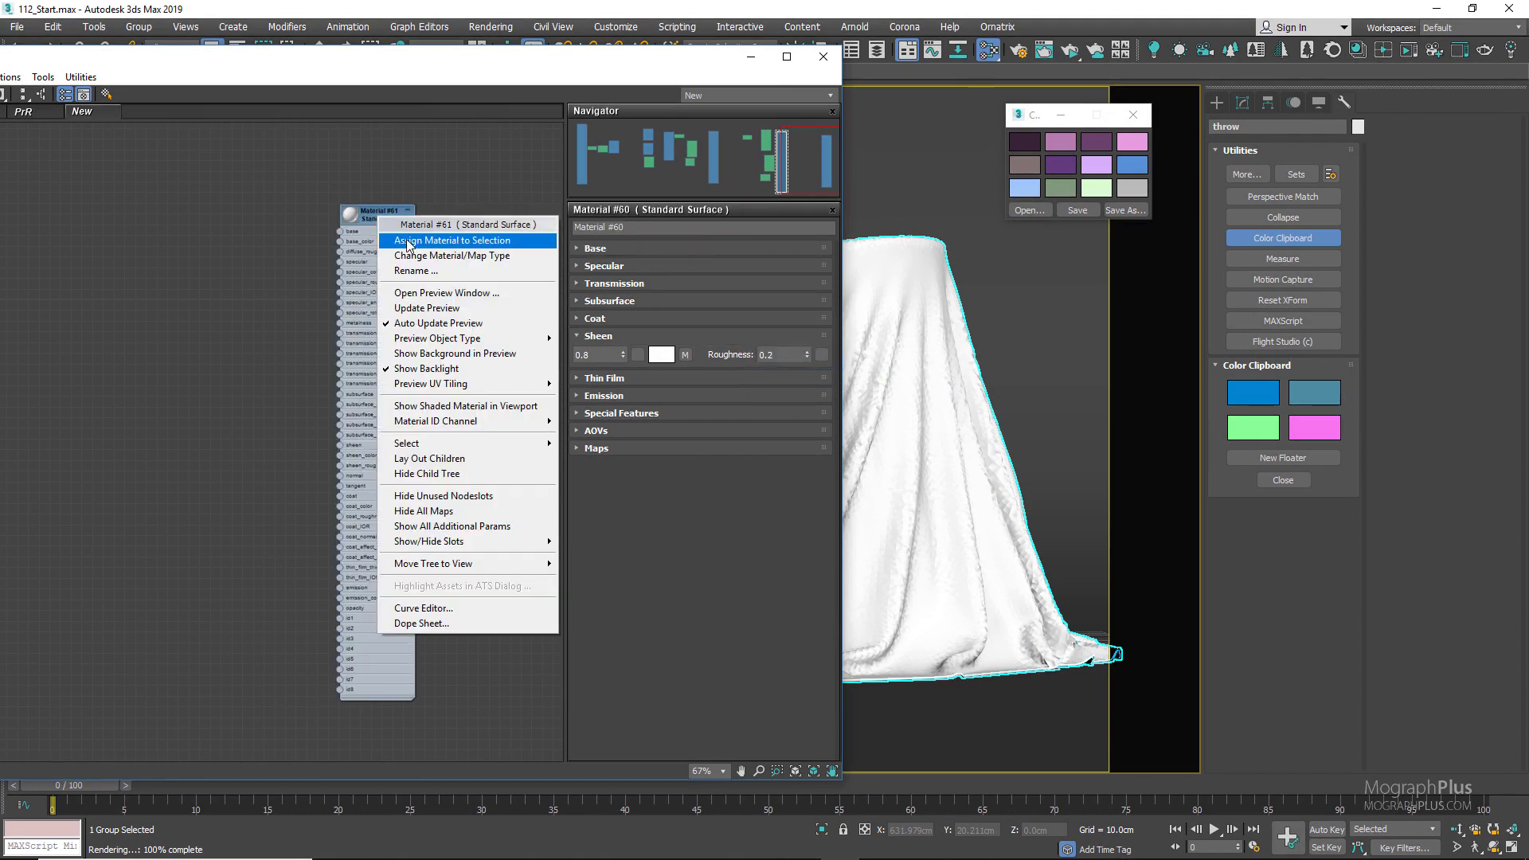
left_click(423, 240)
Set the new material's specular weight to 0 and collapse all of its parameter sections except Base
left_click(626, 267)
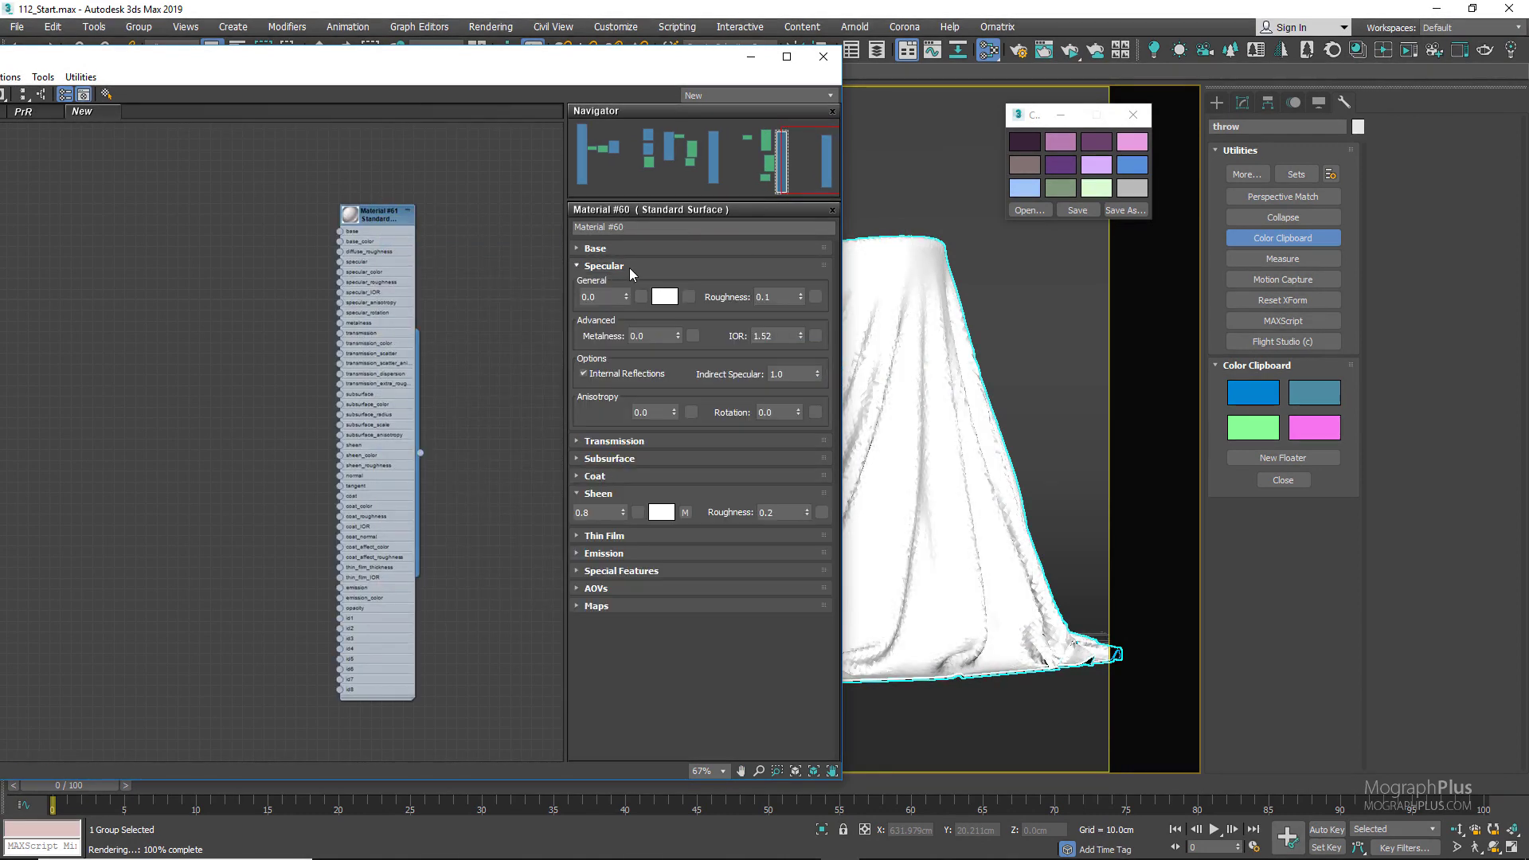
double_click(379, 220)
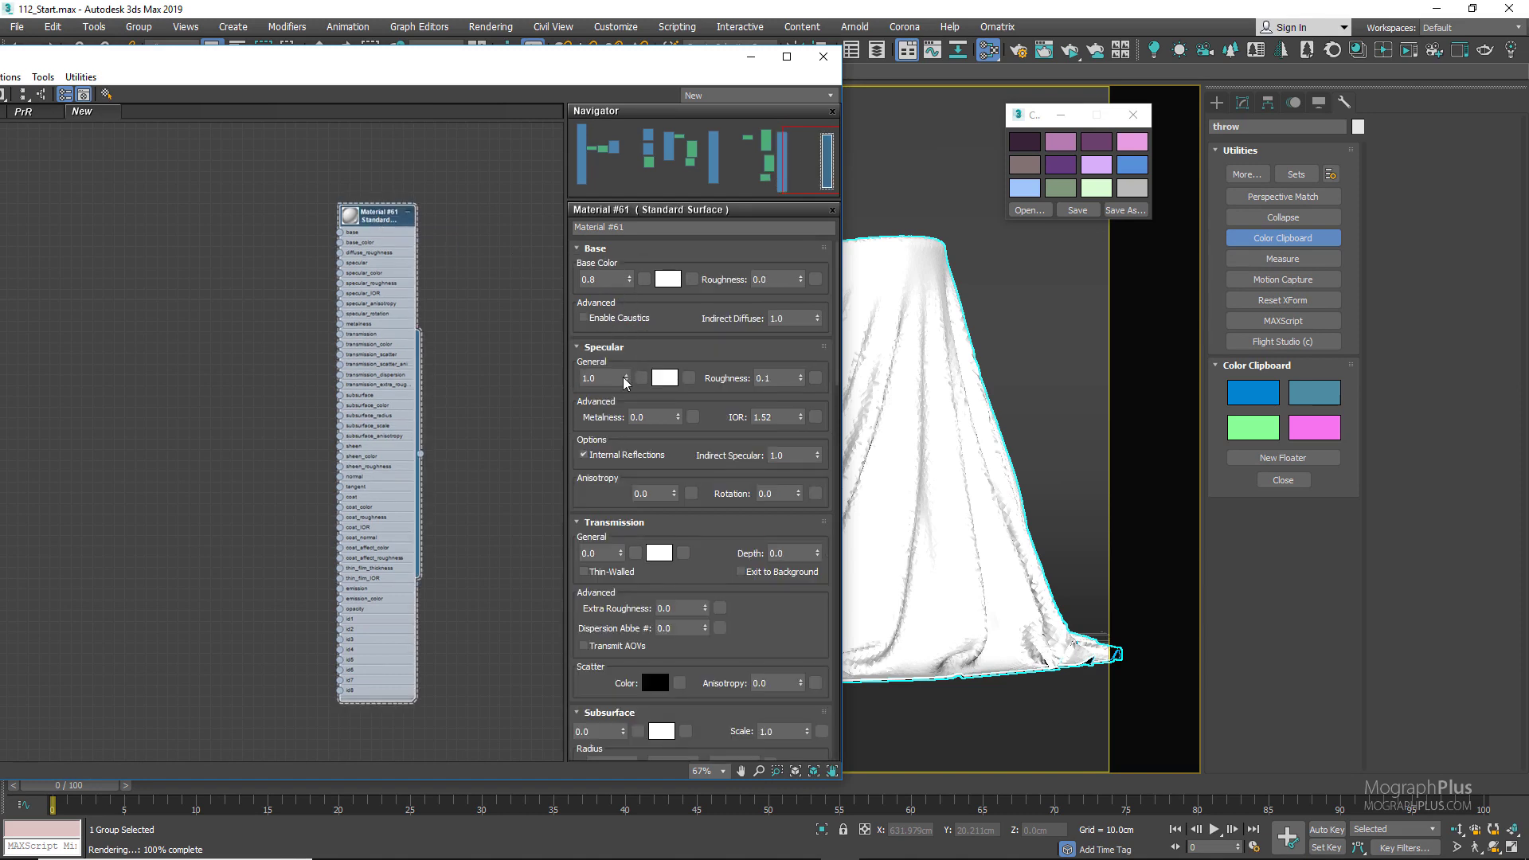
right_click(625, 378)
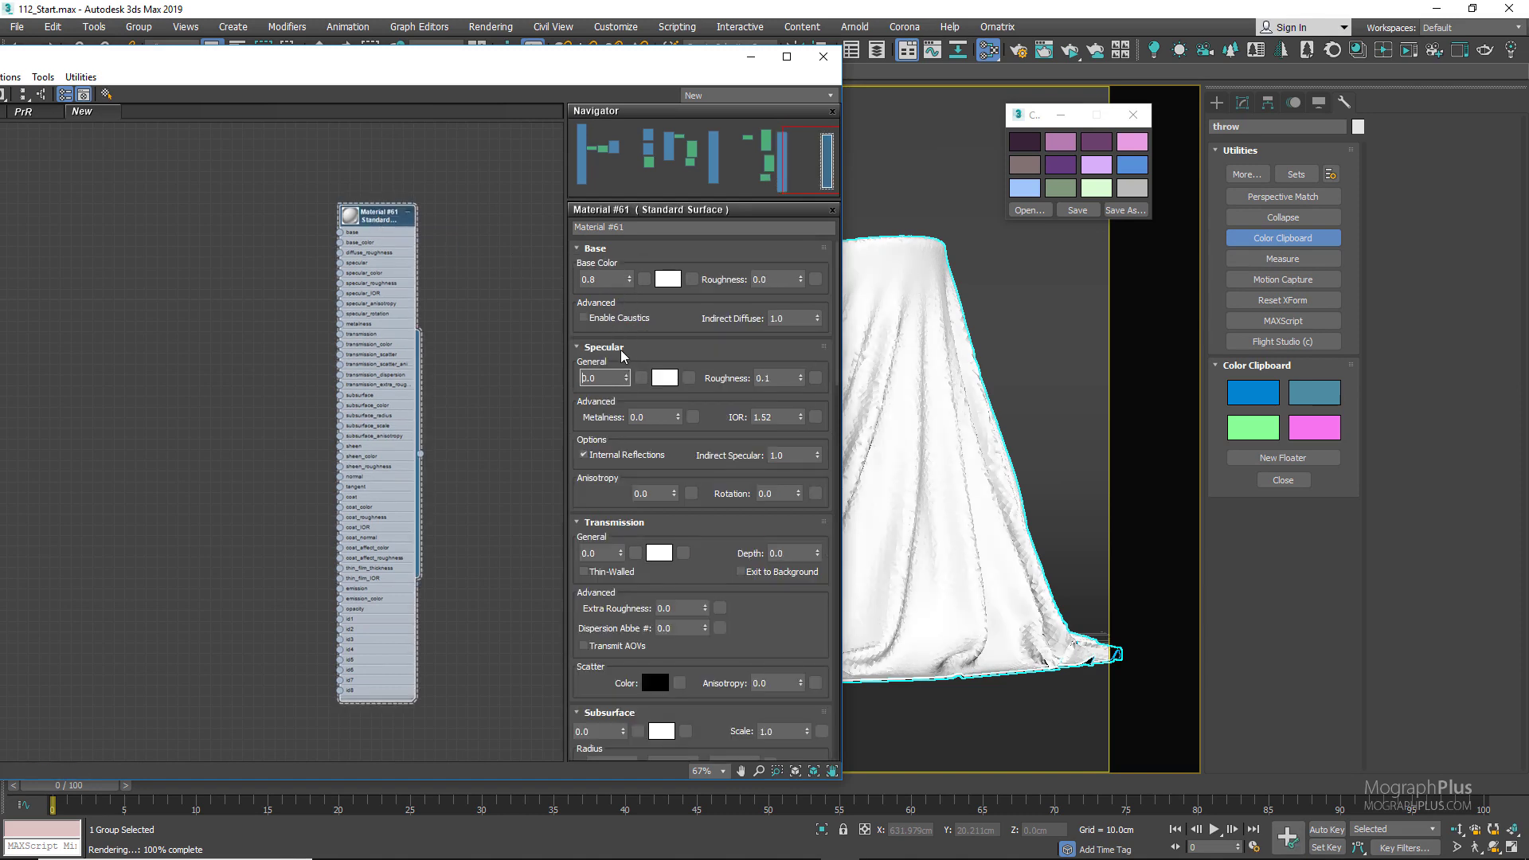
right_click(677, 260)
left_click(741, 287)
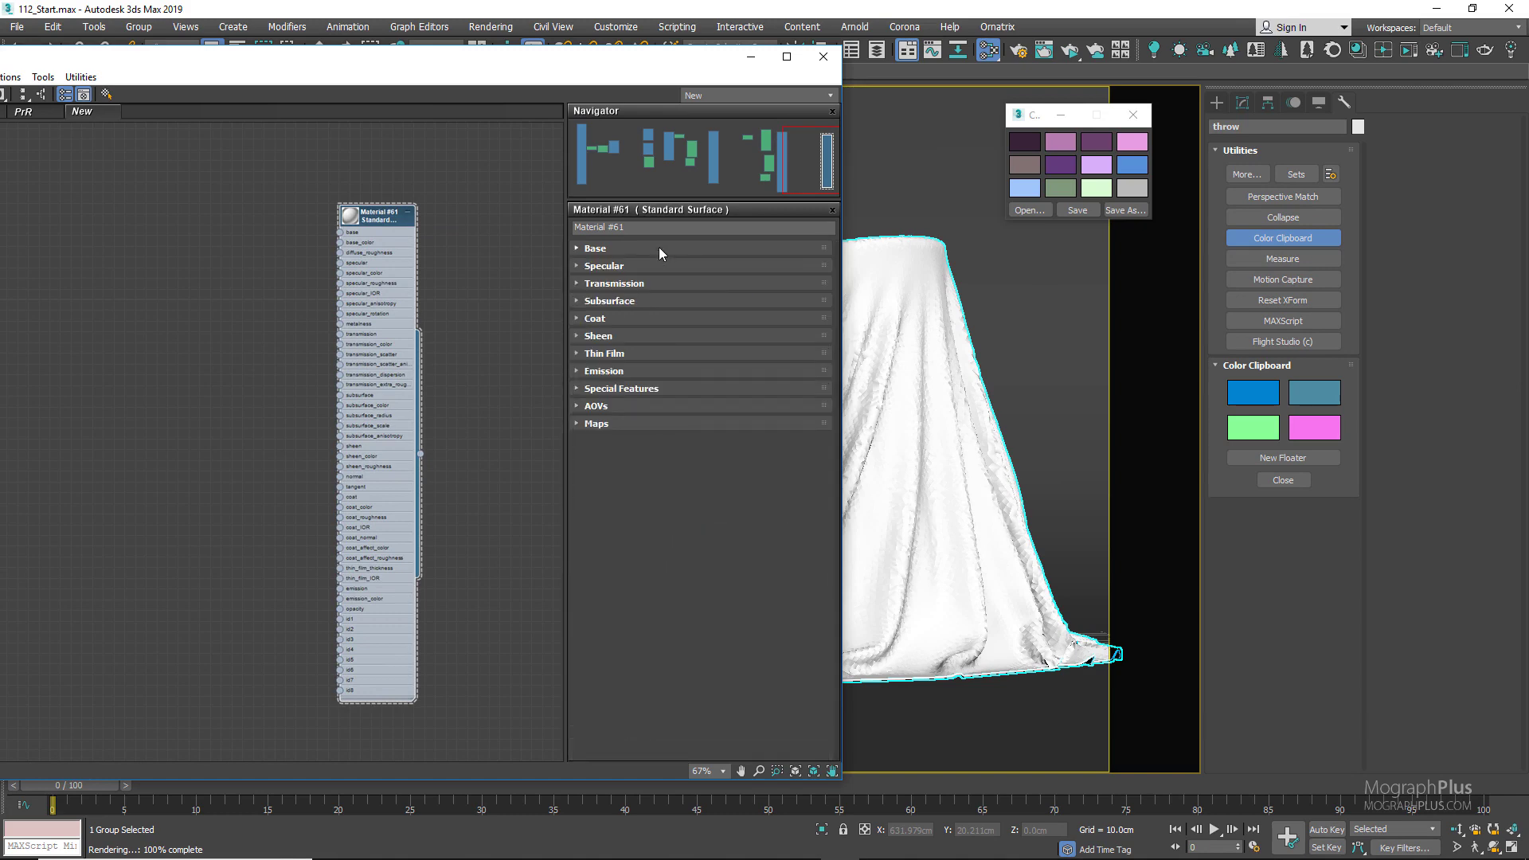
scroll(319, 217, "up", 2)
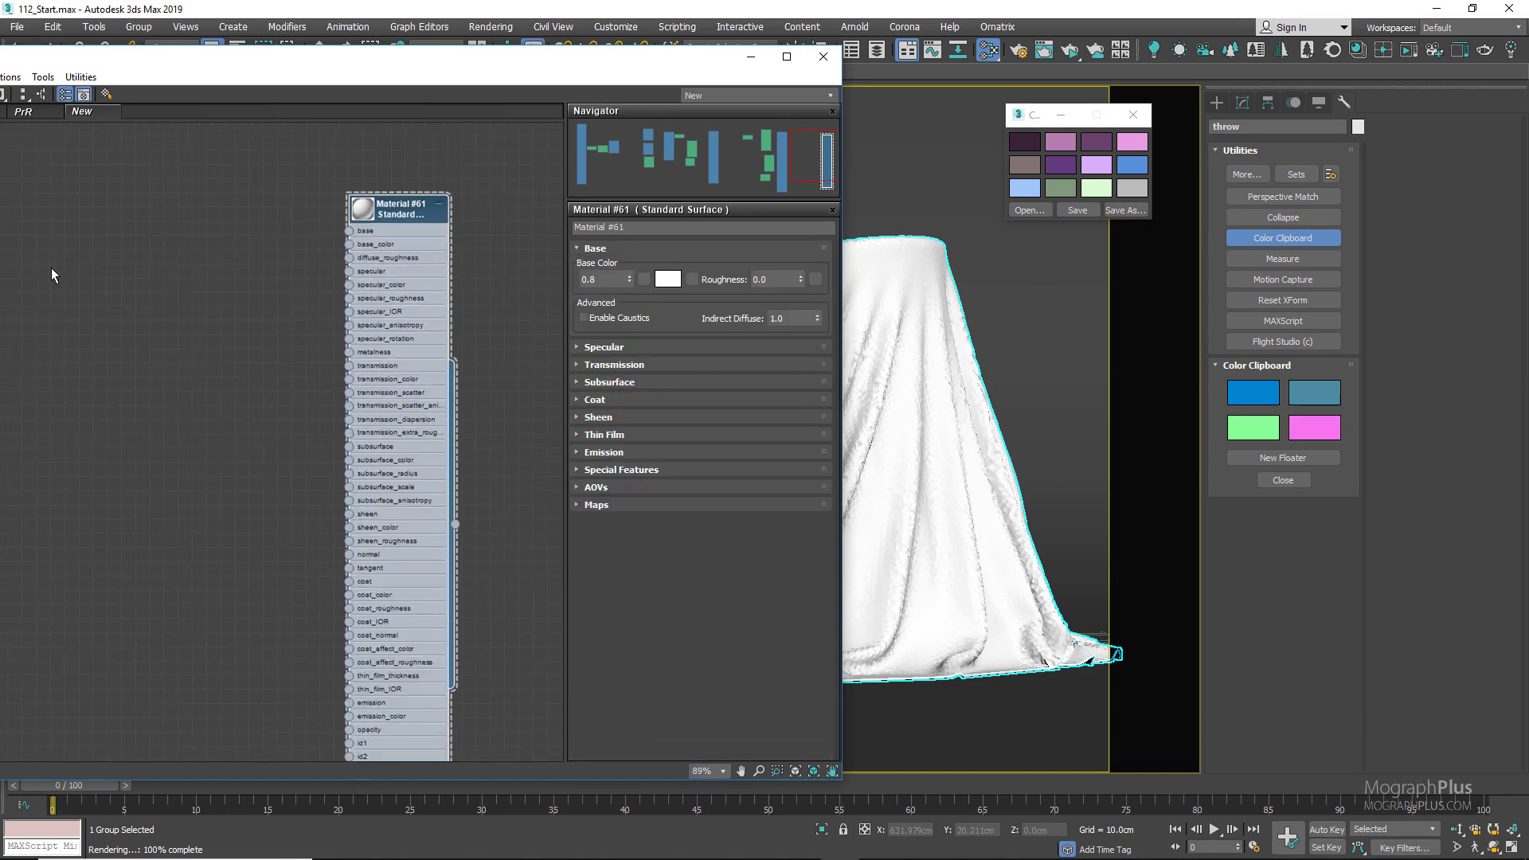
Add a Facing Ratio map to the node view and connect it to the new Standard Surface material's base_color
left_click_drag(307, 60, 721, 68)
left_click(285, 135)
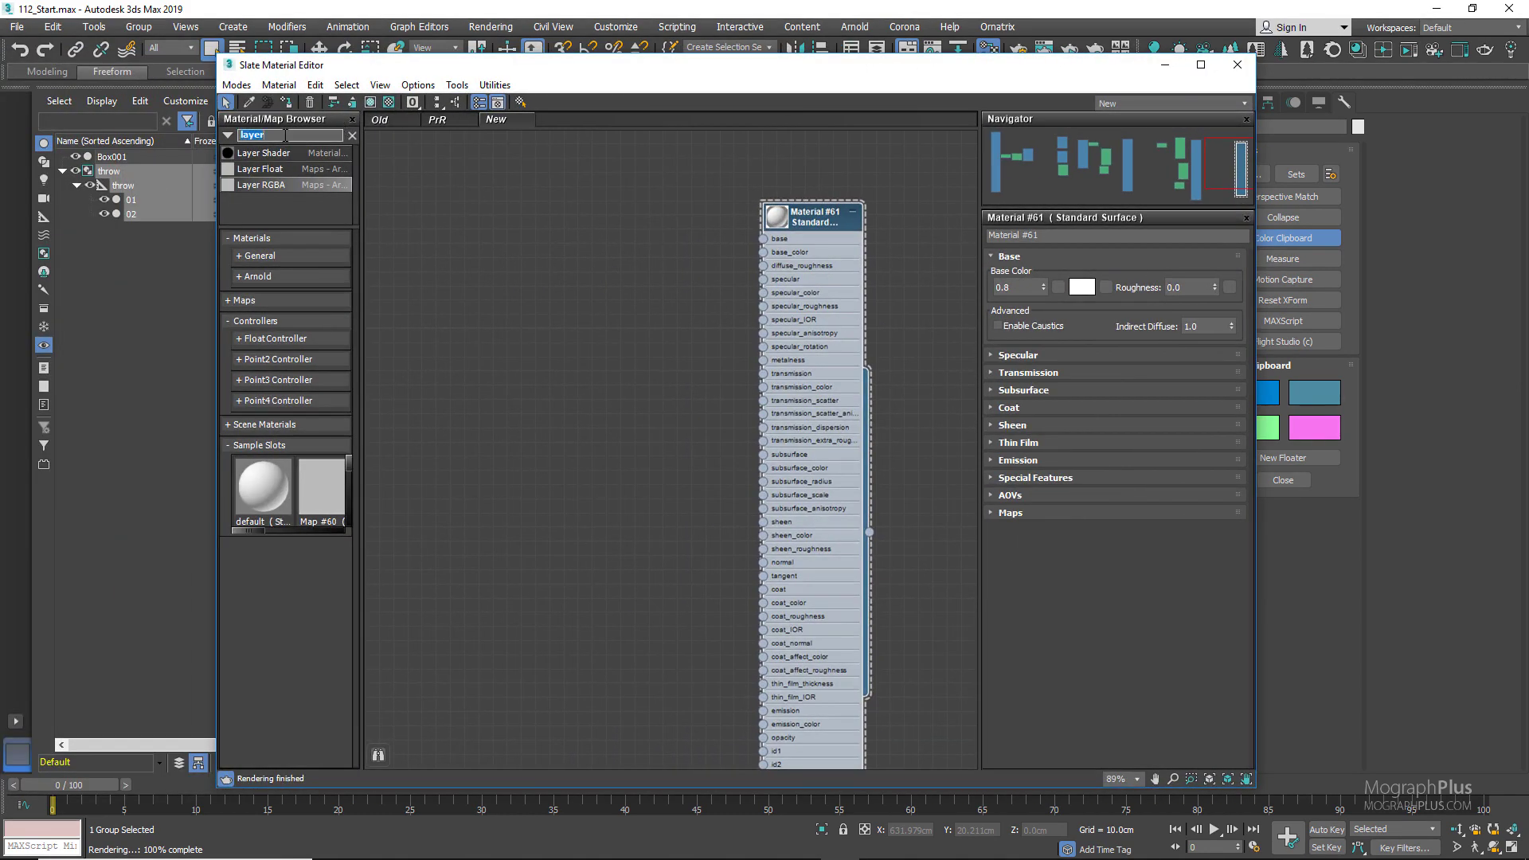
type("faci")
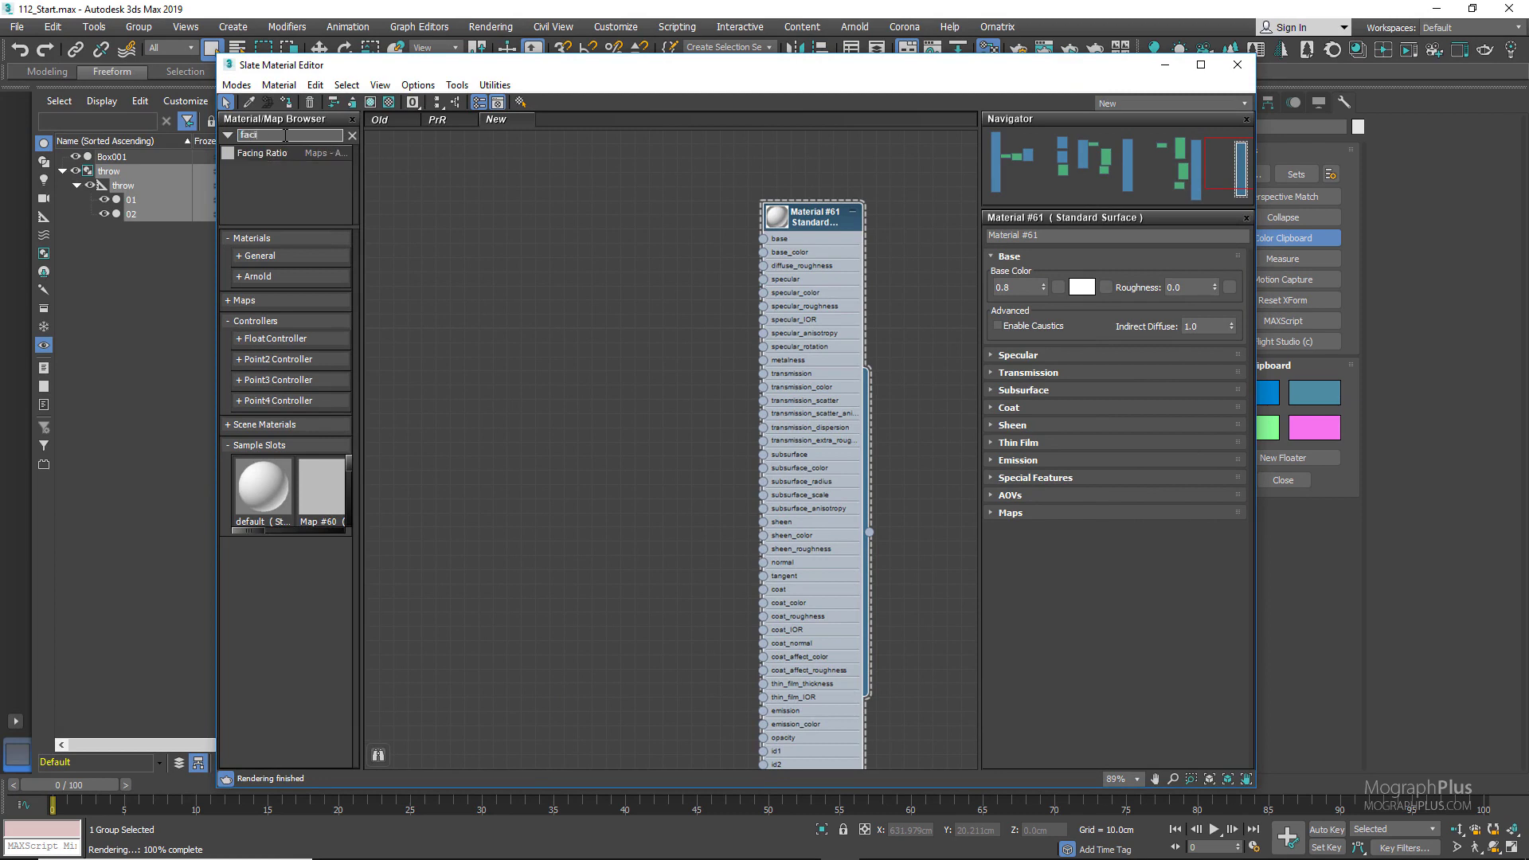
left_click_drag(311, 156, 514, 274)
scroll(514, 274, "up", 2)
left_click_drag(605, 259, 836, 246)
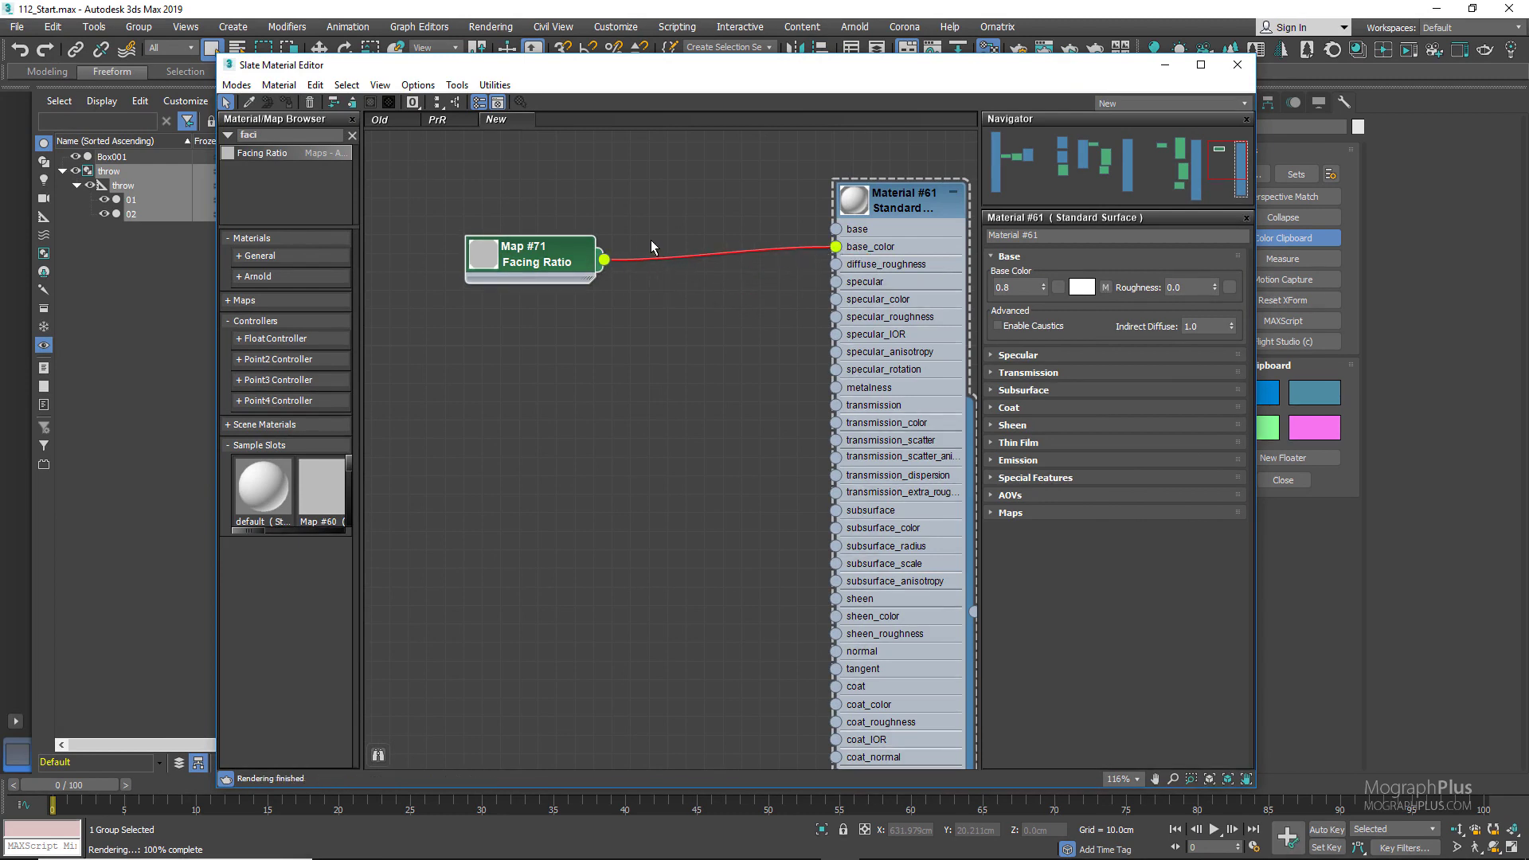
Enlarge the previews of the Facing Ratio and Standard Surface nodes, space them apart and display the Facing Ratio parameters
middle_click_drag(586, 223, 513, 215)
double_click(423, 247)
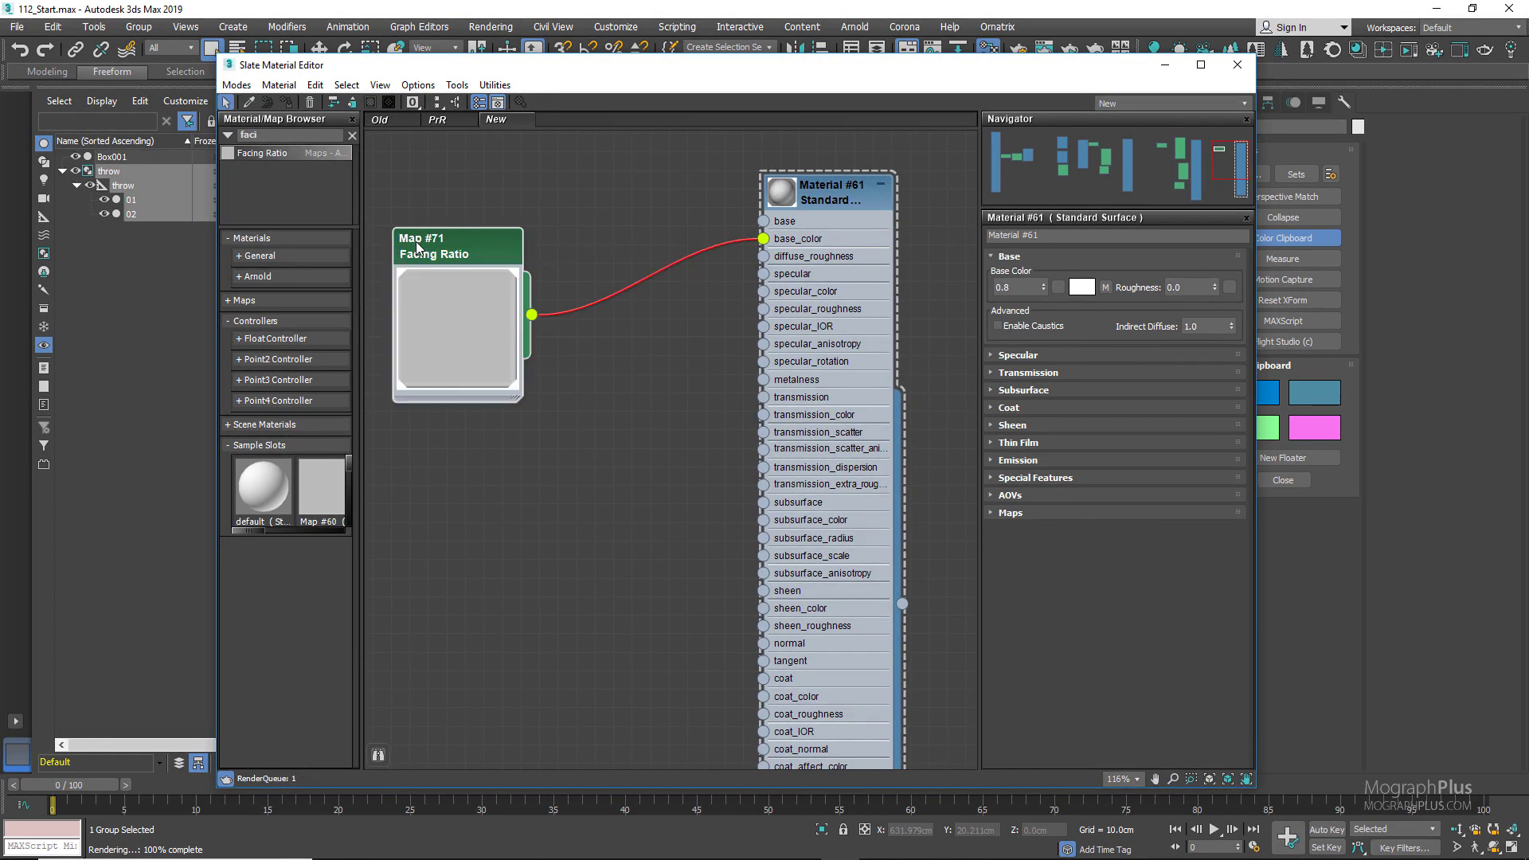
double_click(829, 192)
left_click_drag(815, 202, 853, 258)
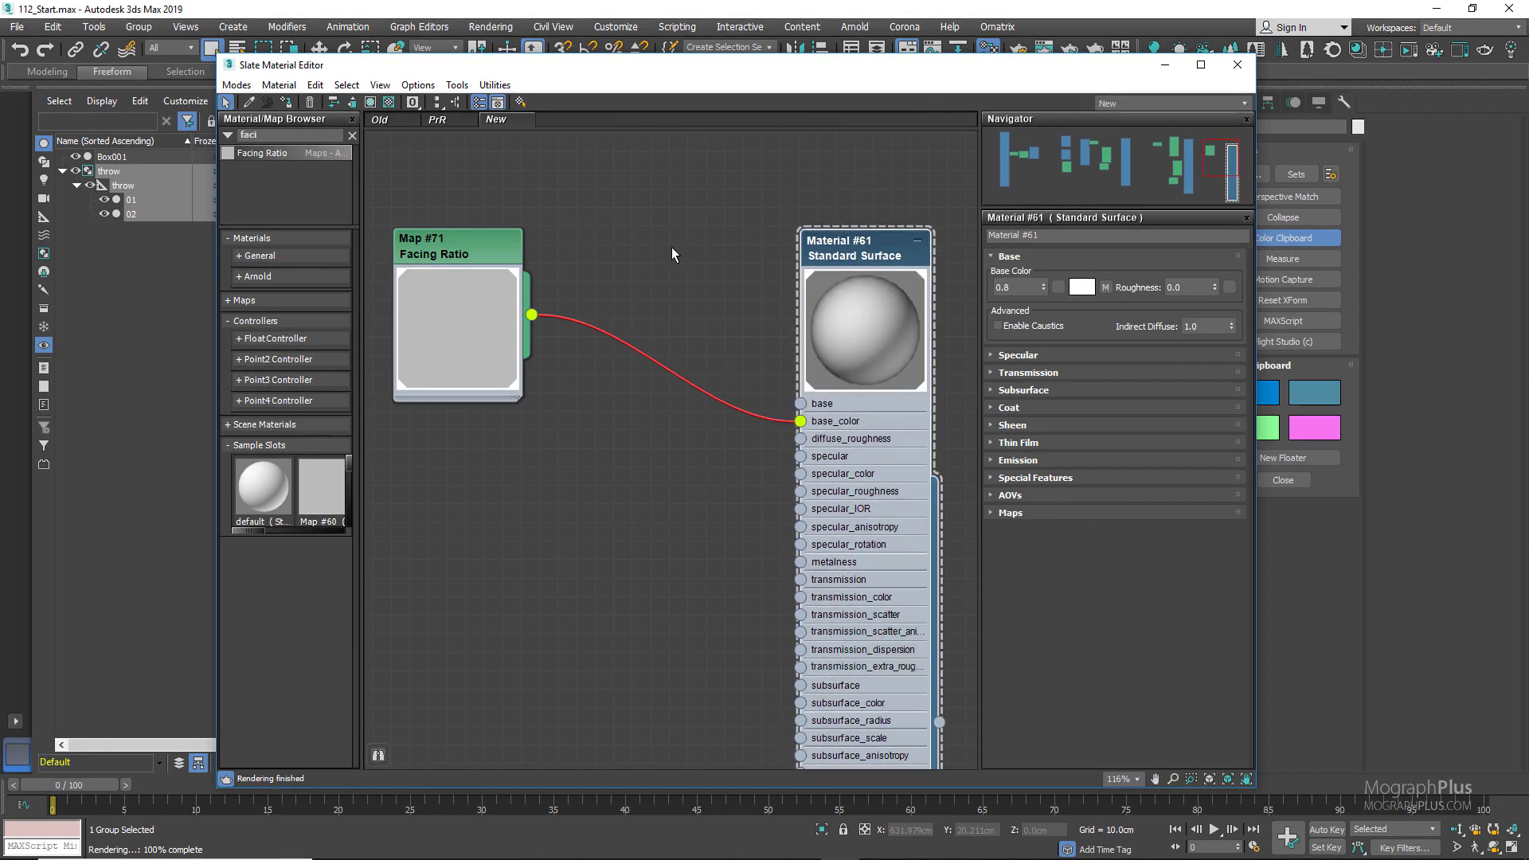
left_click(451, 253)
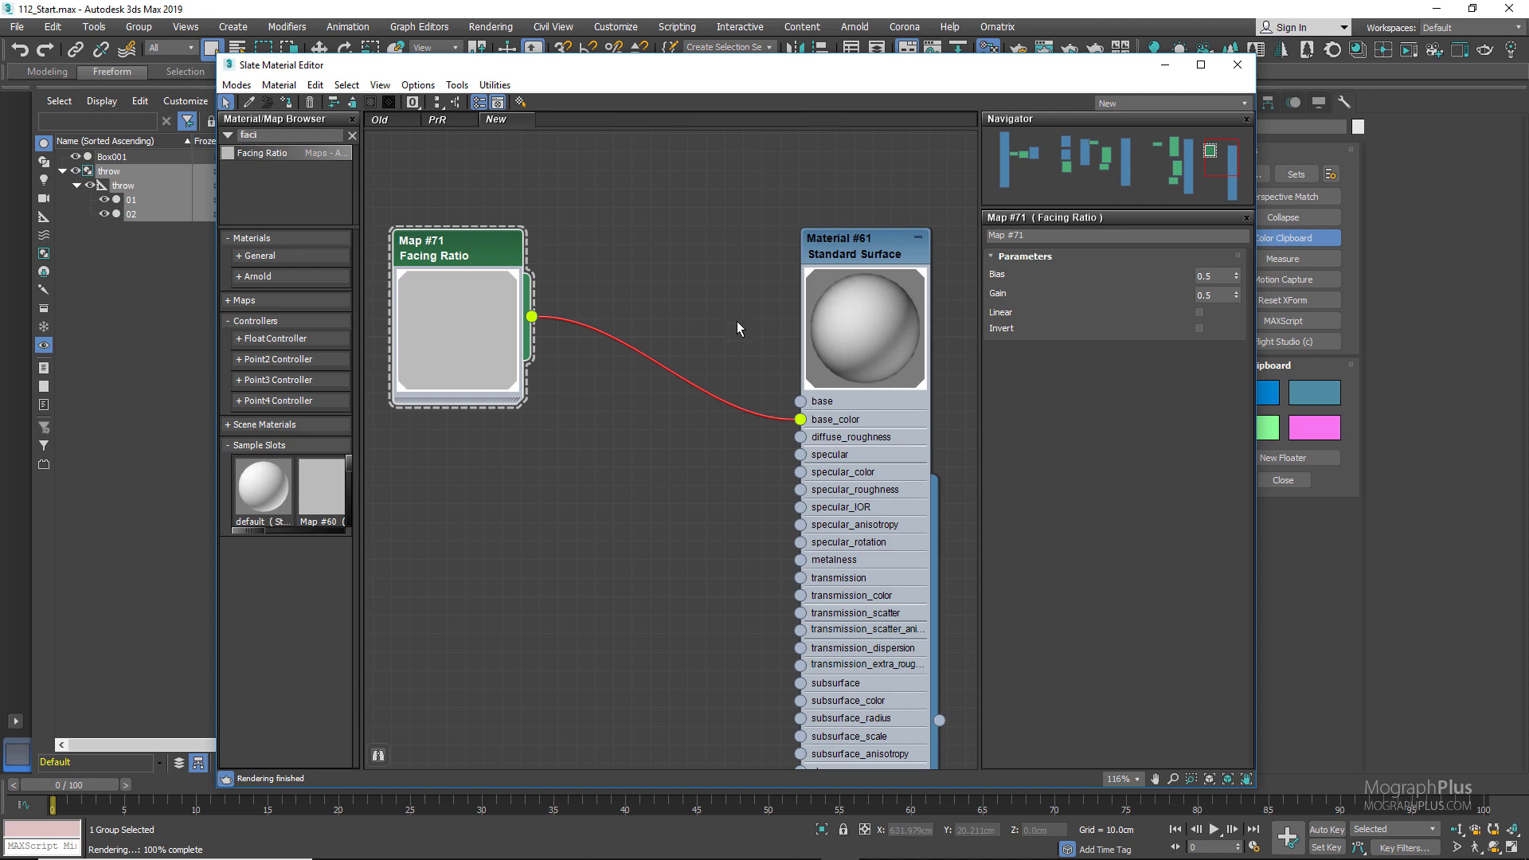
left_click_drag(860, 227, 896, 227)
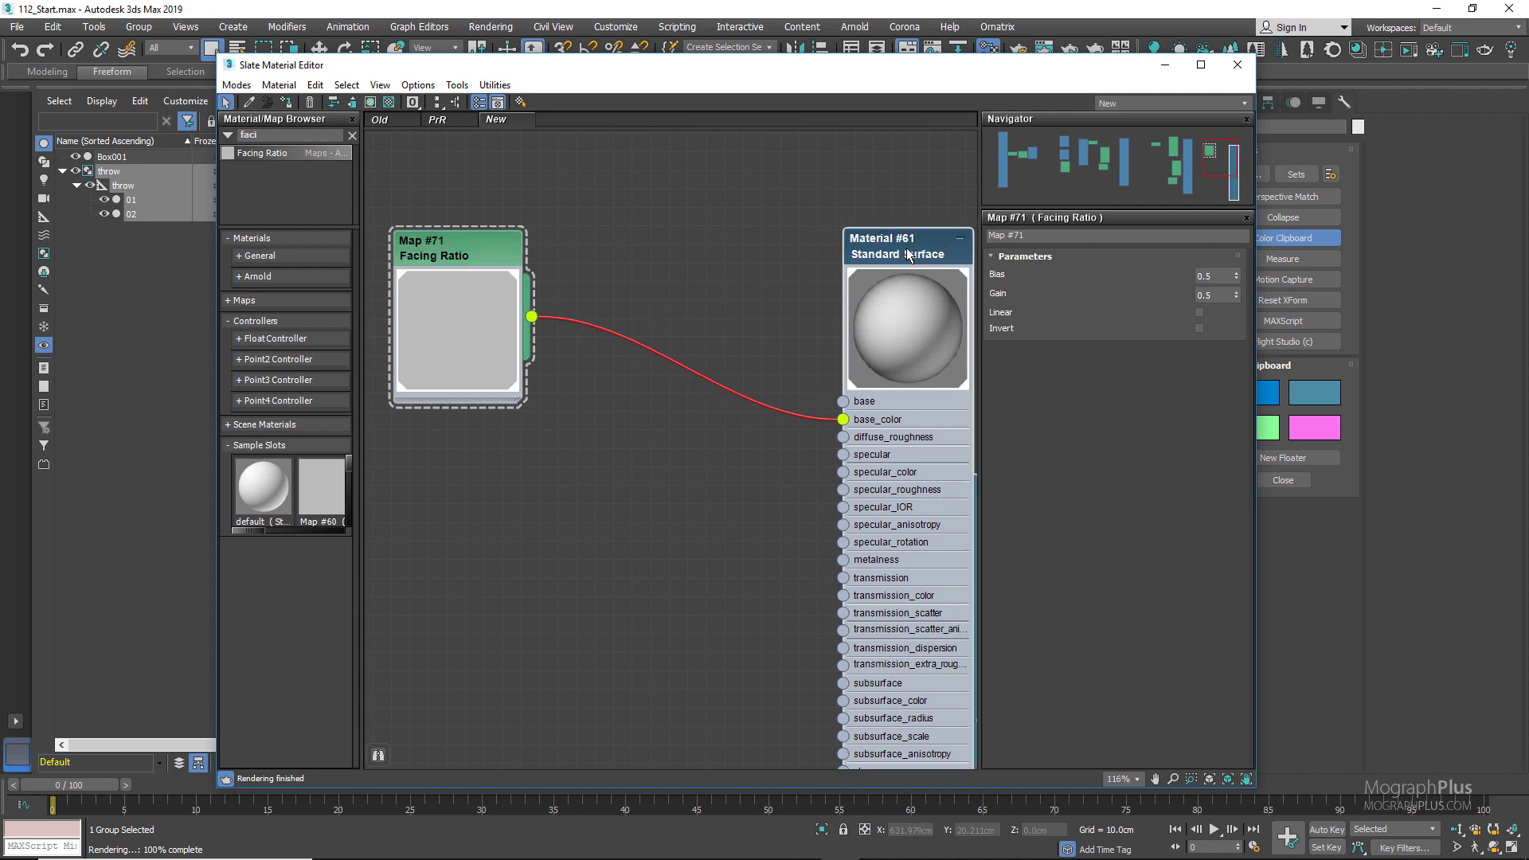
Create an Arnold Ramp Float map fed by the Facing Ratio output through its input slot
left_click_drag(532, 317, 581, 403)
mouse_move(633, 429)
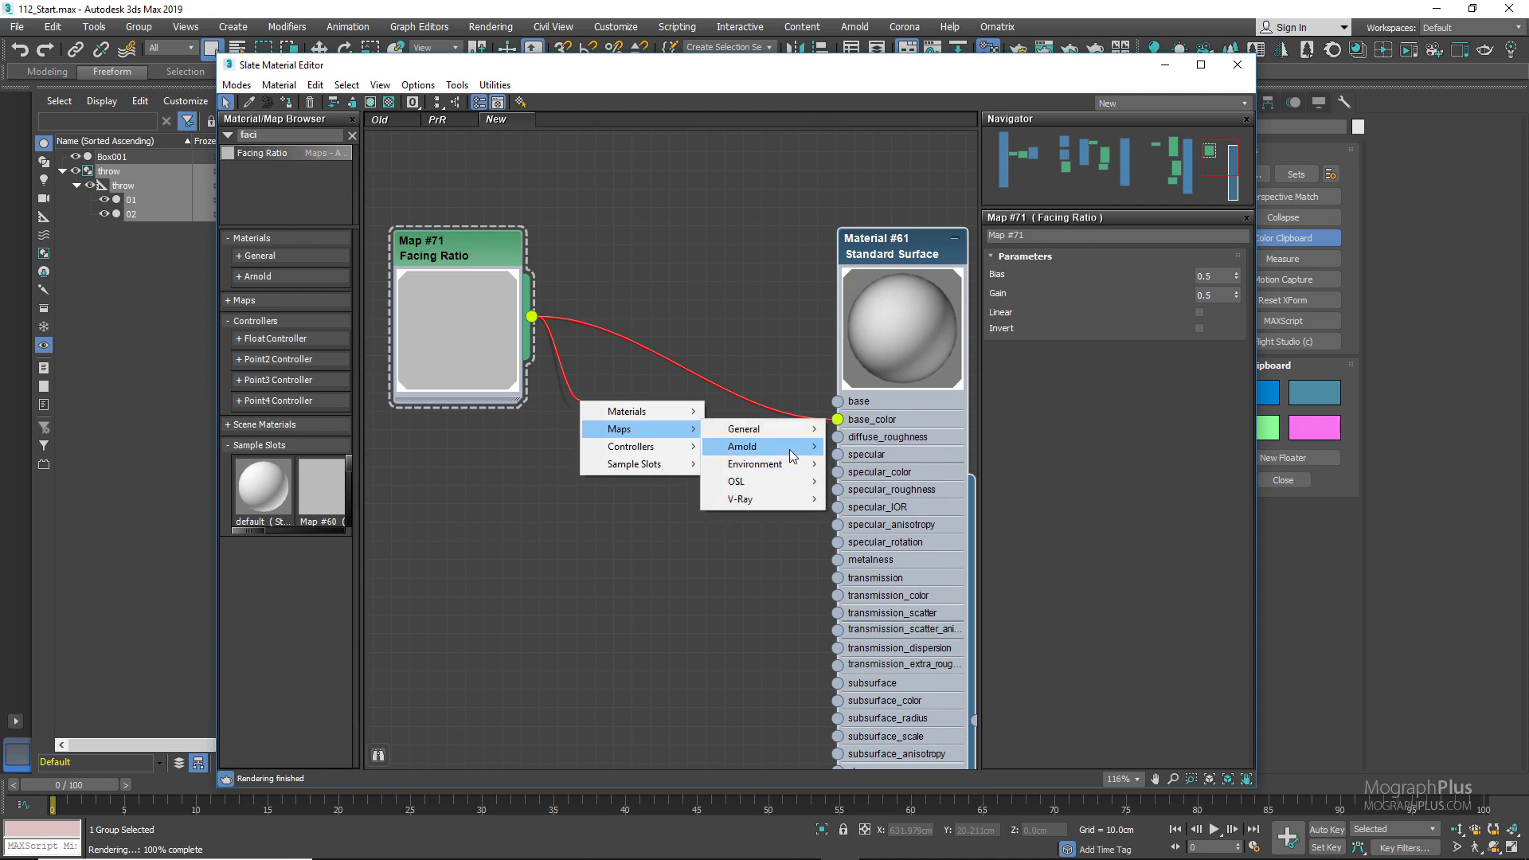
mouse_move(765, 447)
mouse_move(898, 570)
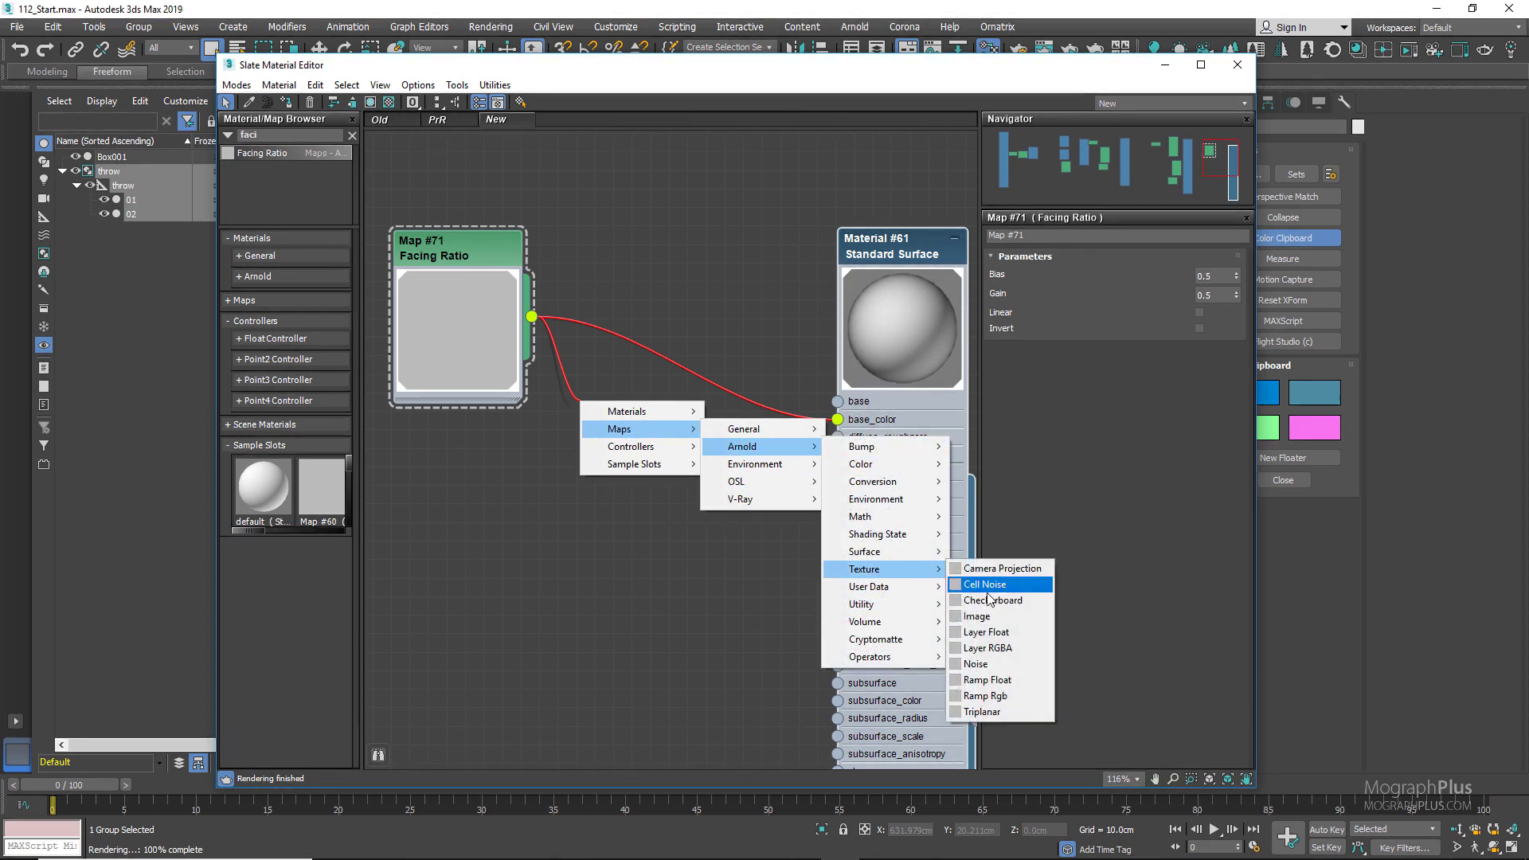
left_click(1027, 685)
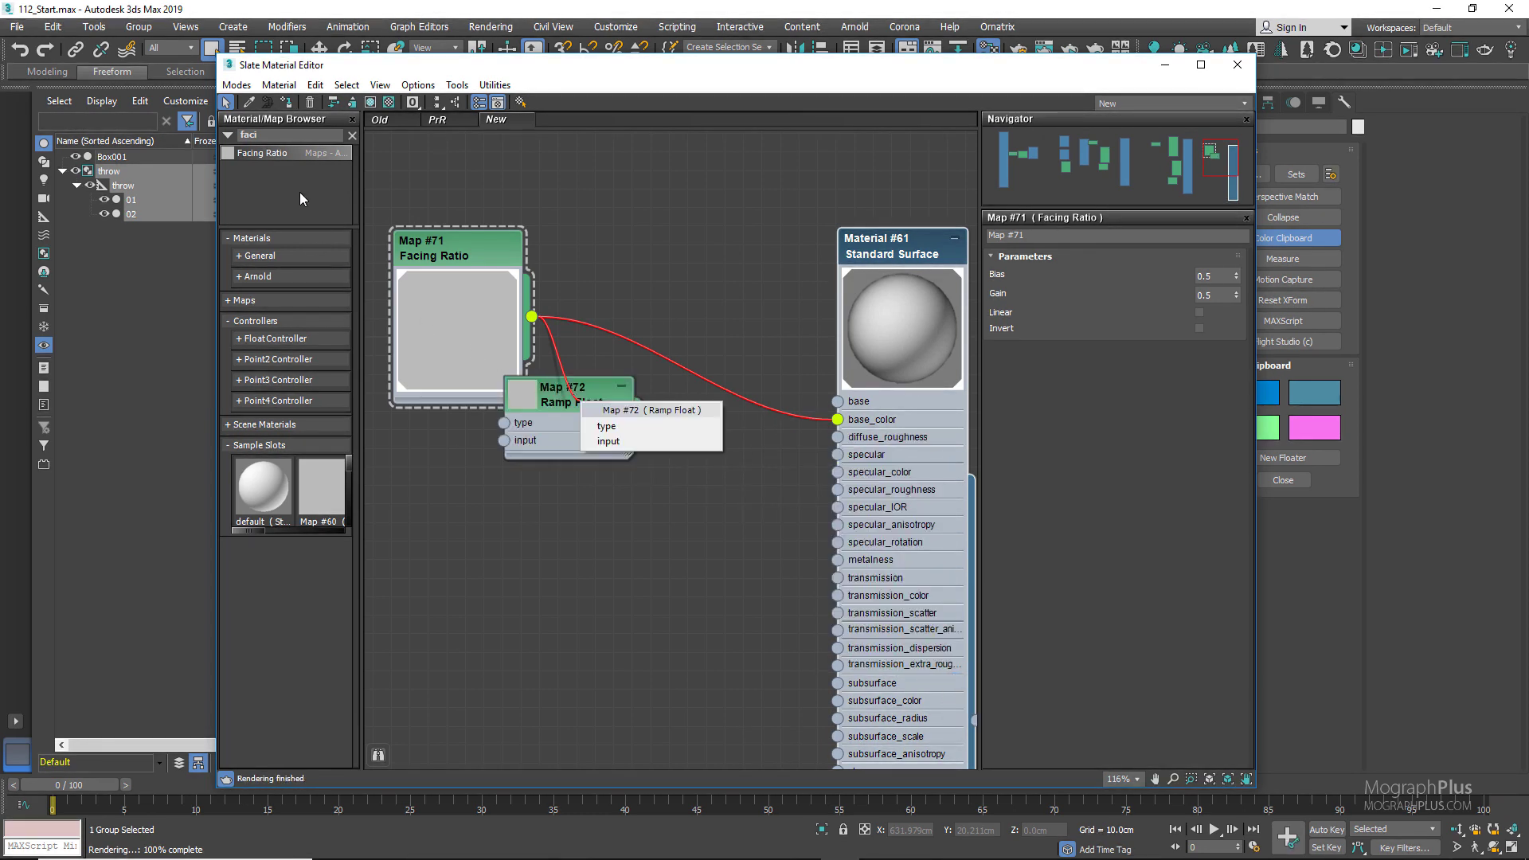
left_click(628, 443)
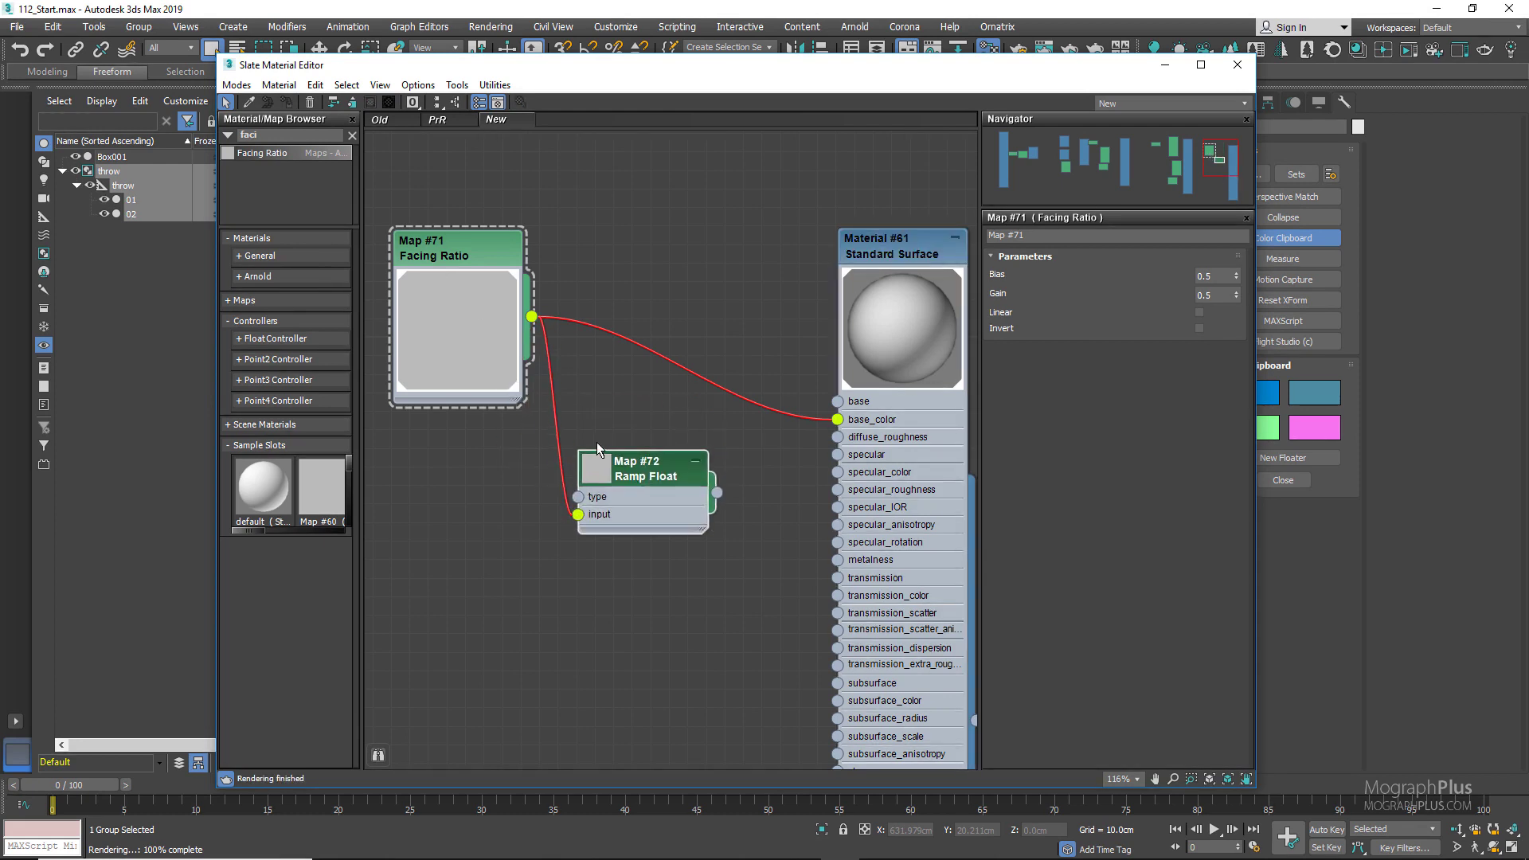
Connect the Ramp Float to the material's base_color in place of the Facing Ratio and set its type to custom
left_click(633, 464)
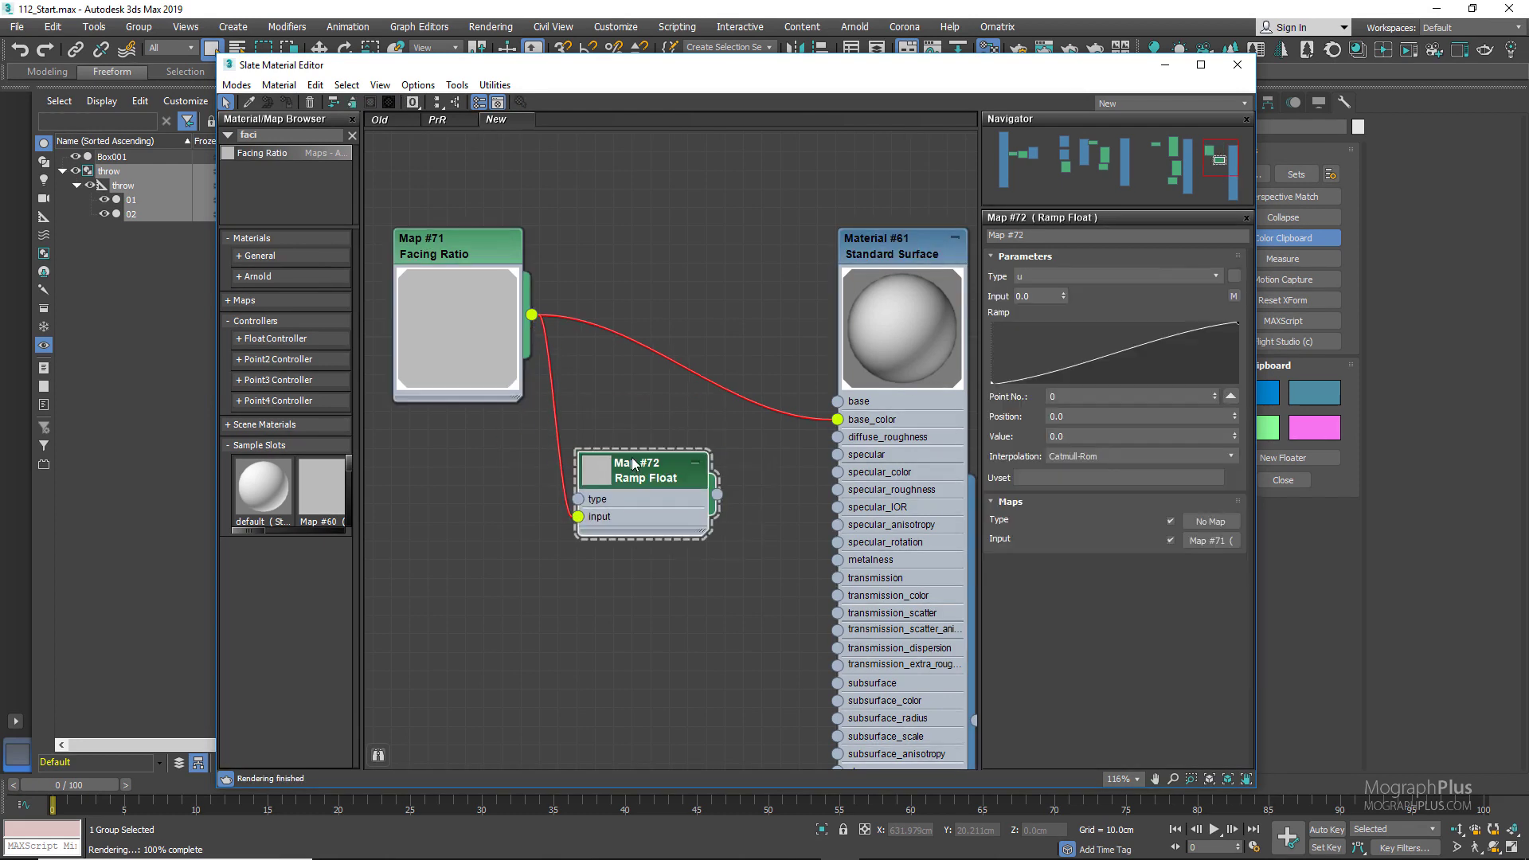
middle_click_drag(671, 414, 618, 419)
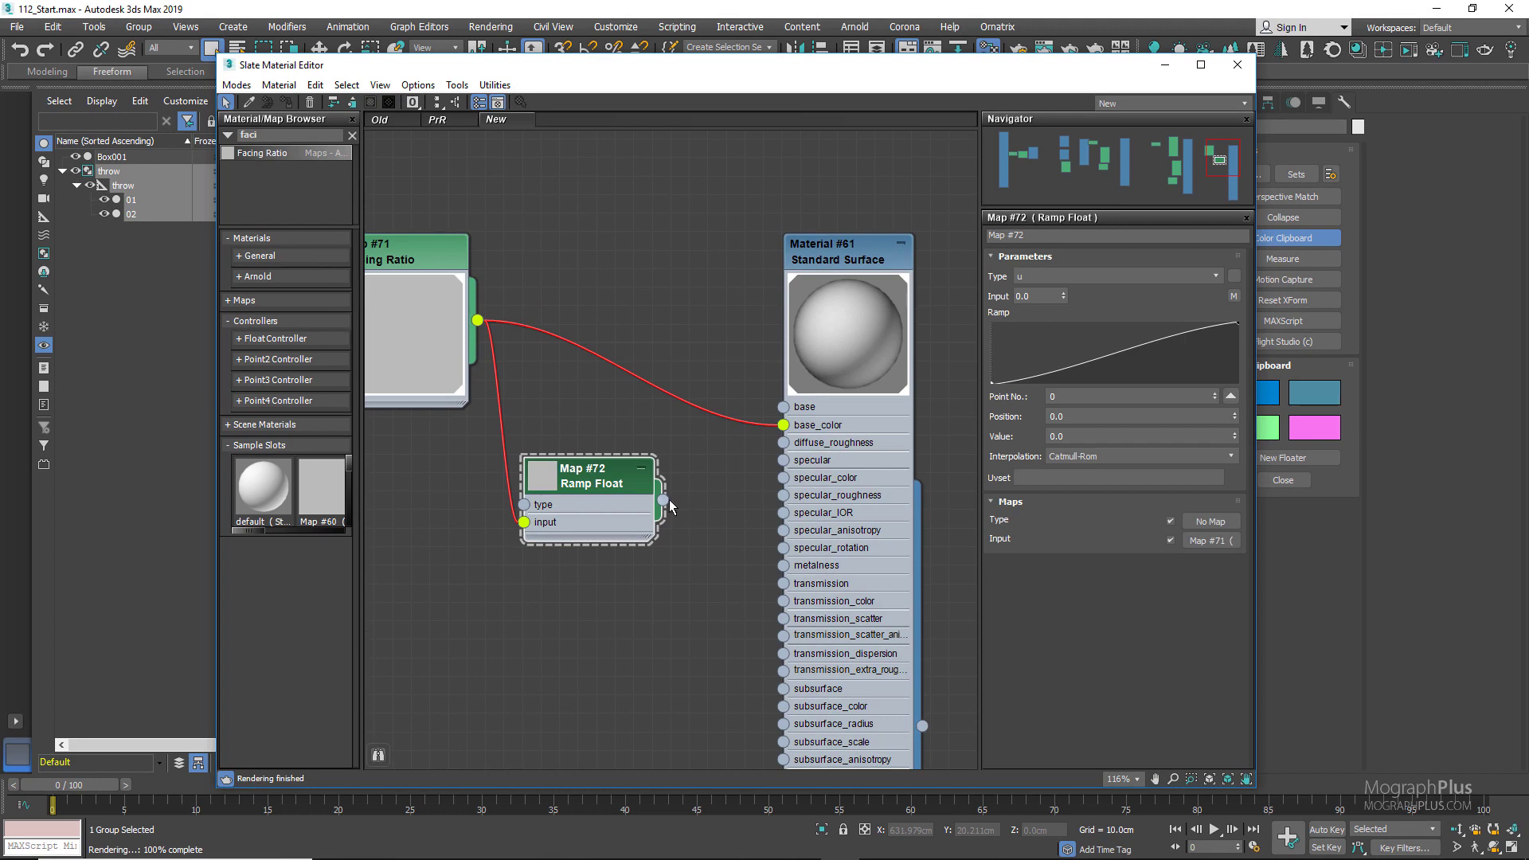
left_click_drag(664, 500, 785, 426)
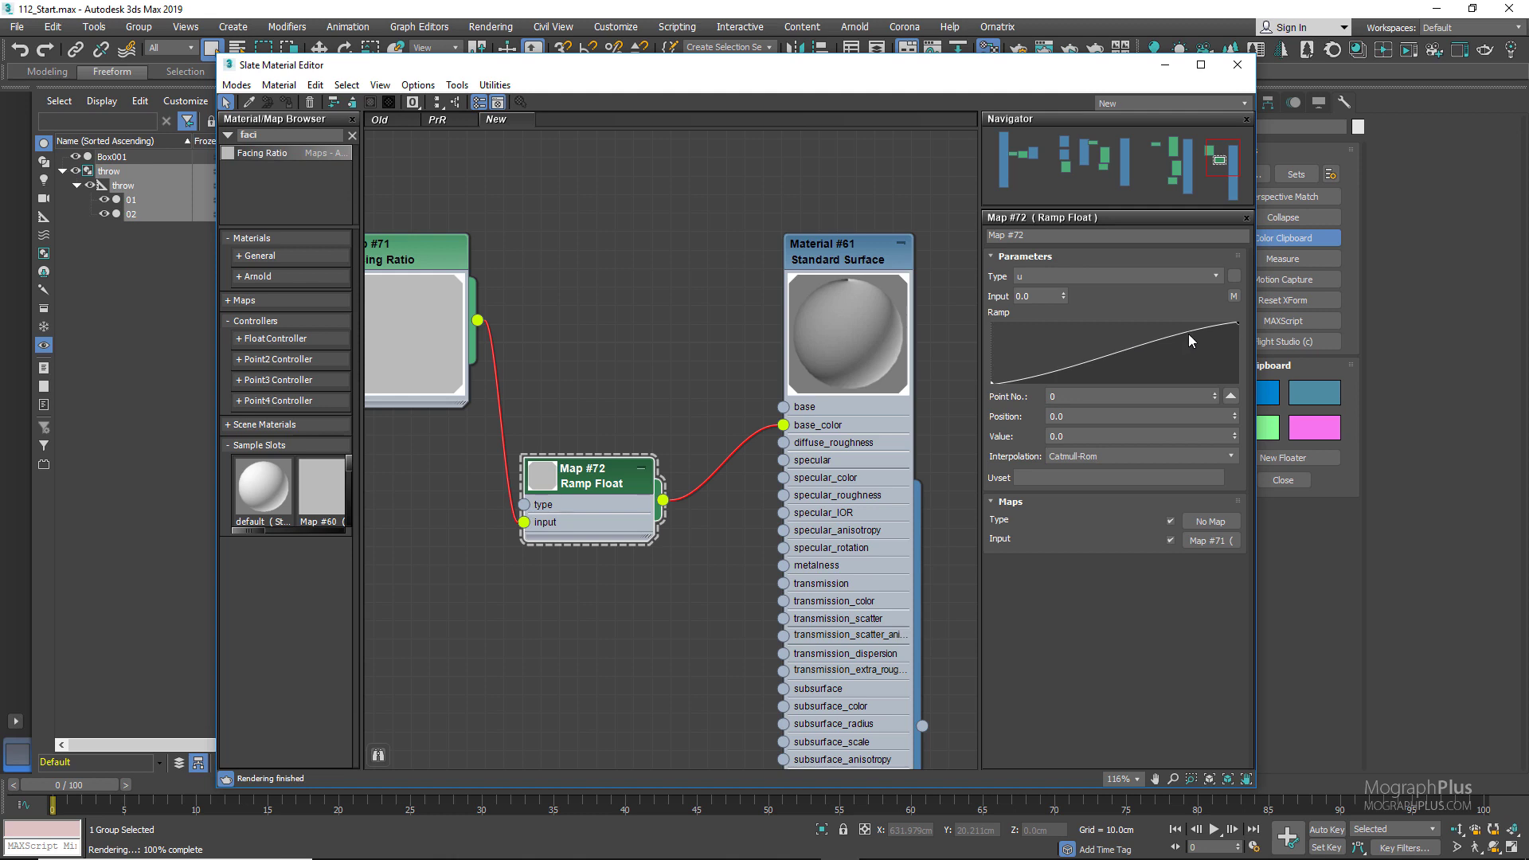
left_click(1215, 276)
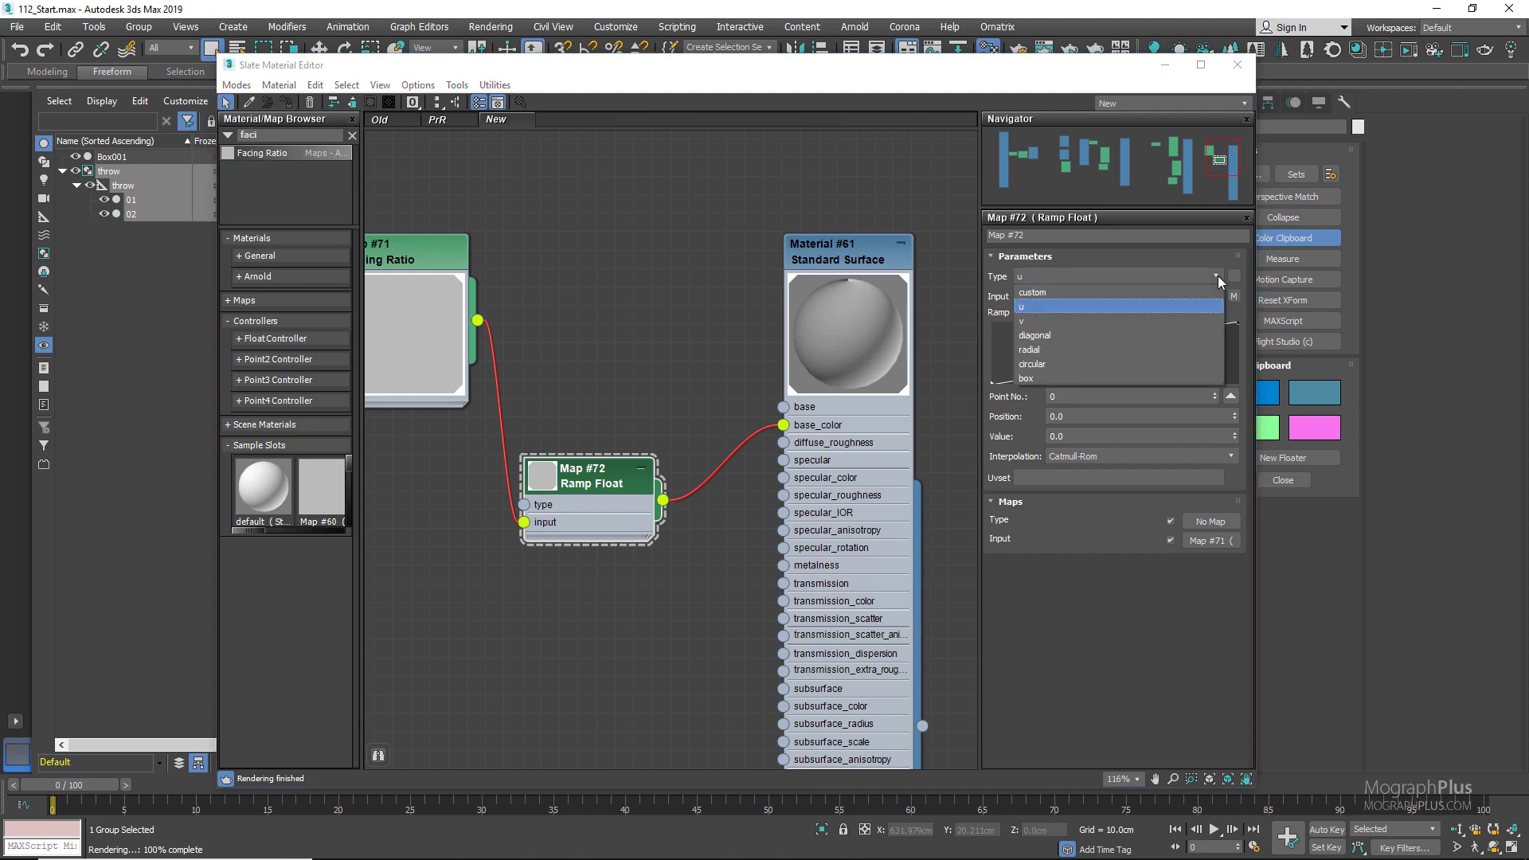
left_click(1165, 293)
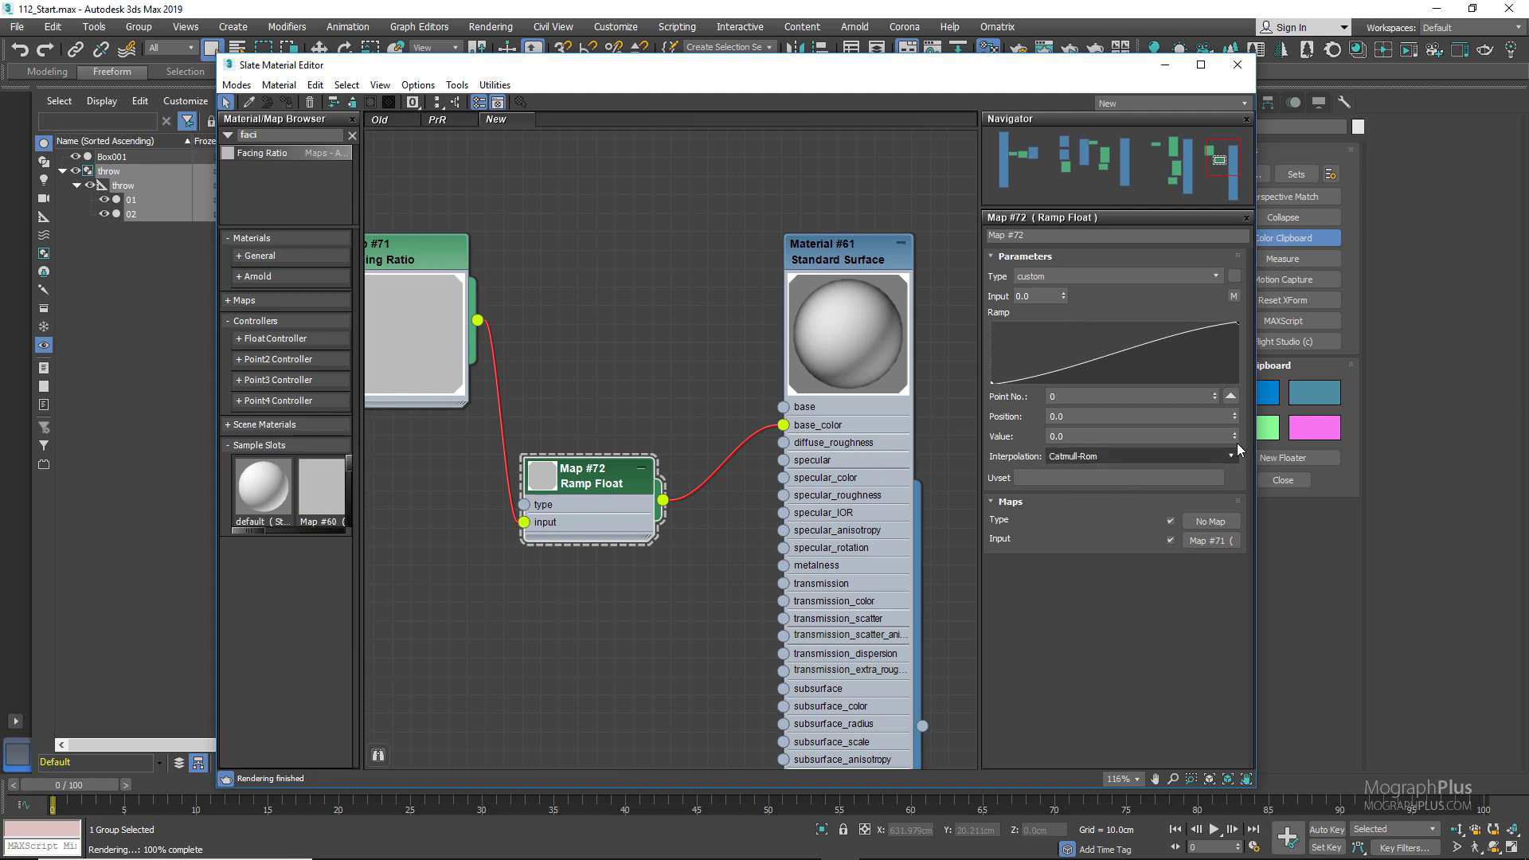
Enlarge the ramp curve, lower its end point to a value of about 0.16 and add a peak at position 0.85, value 1.0
left_click(1231, 396)
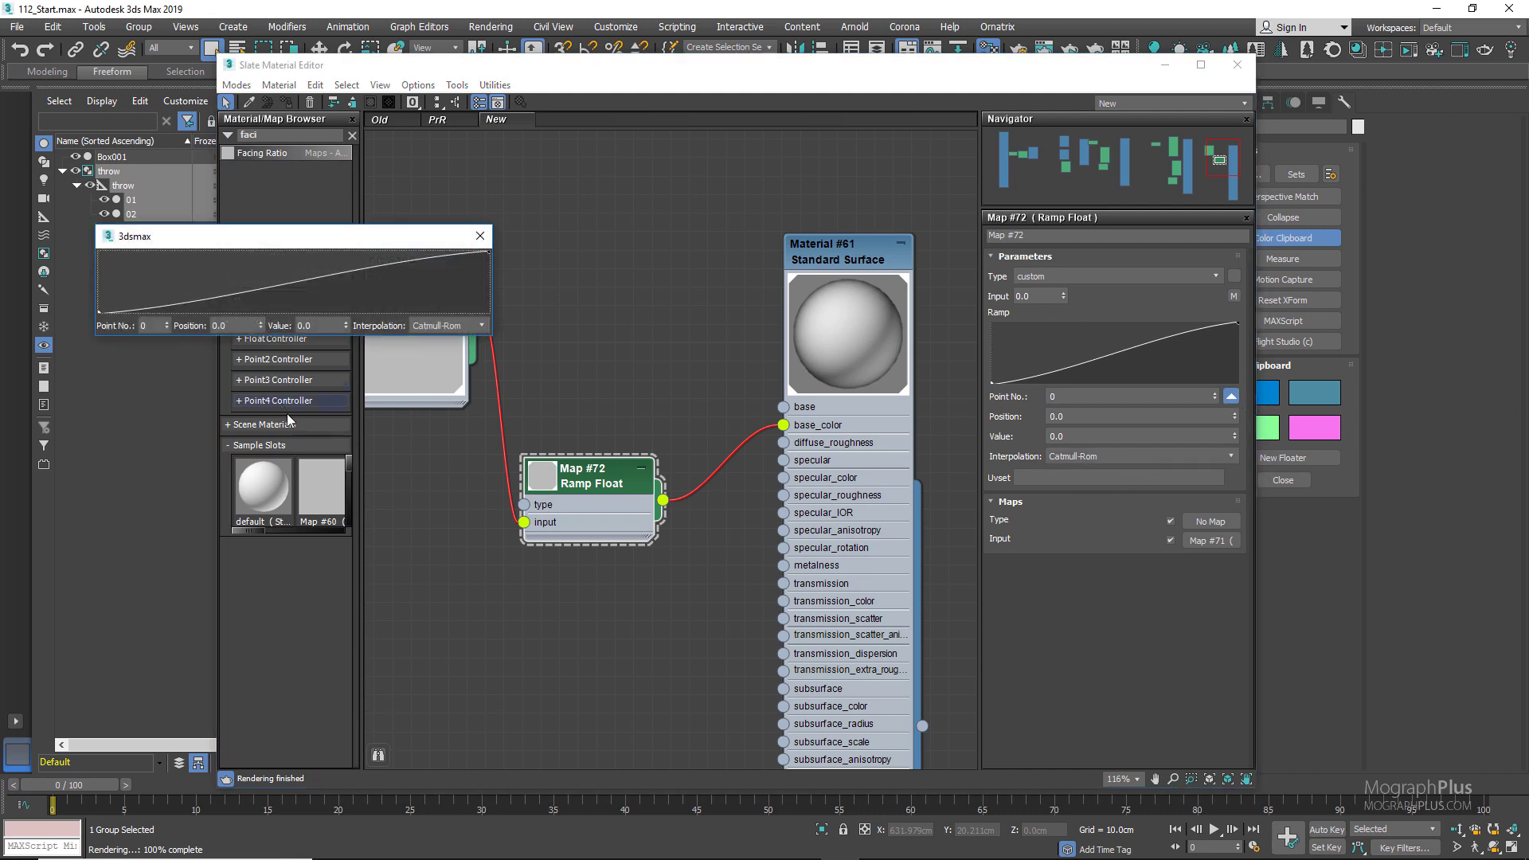
left_click_drag(491, 334, 703, 617)
left_click_drag(696, 252, 685, 412)
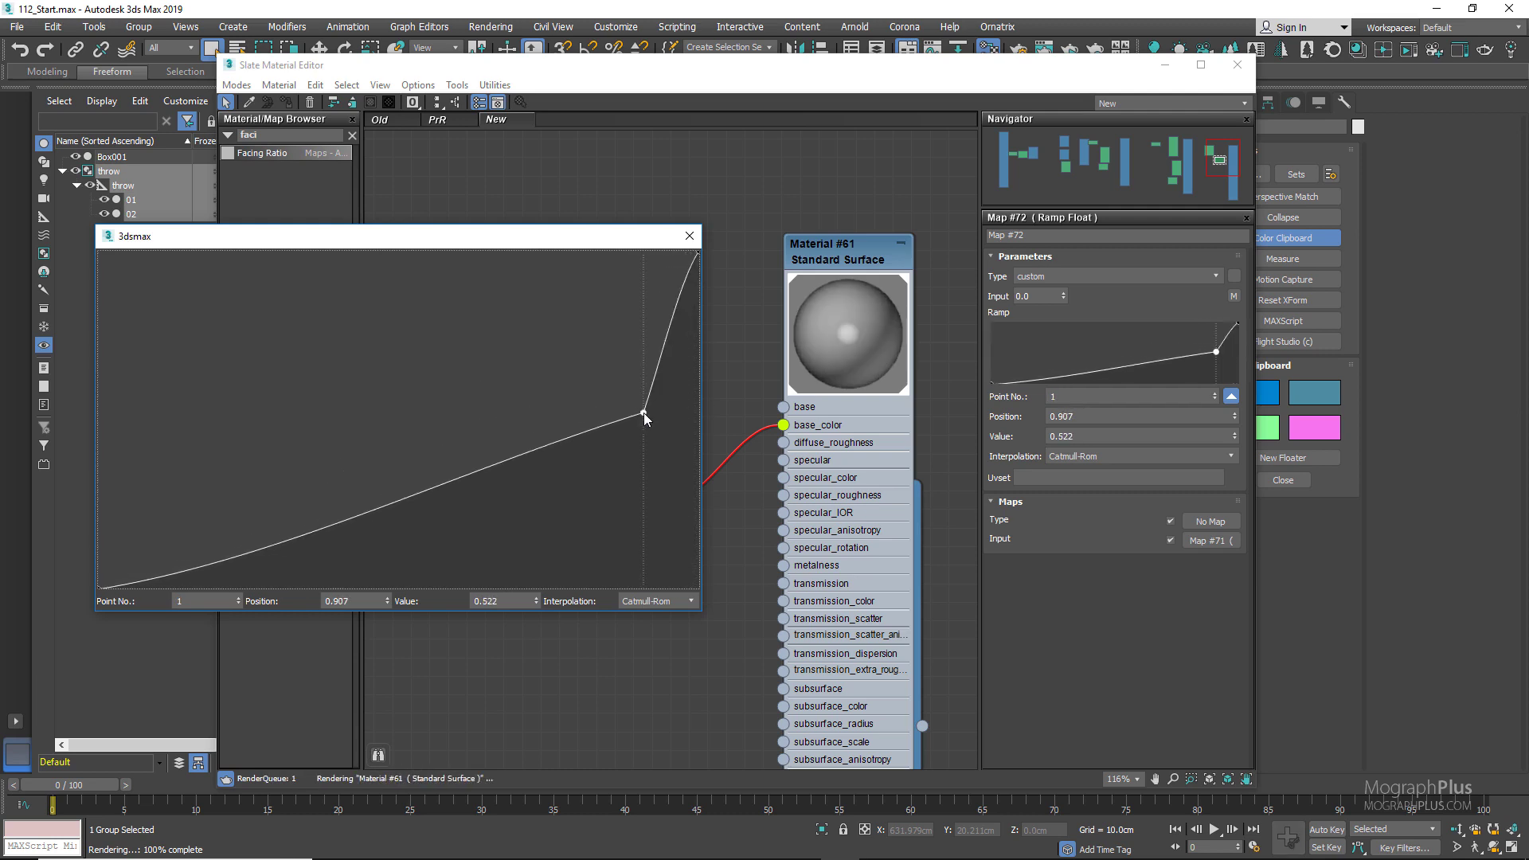
key("Delete")
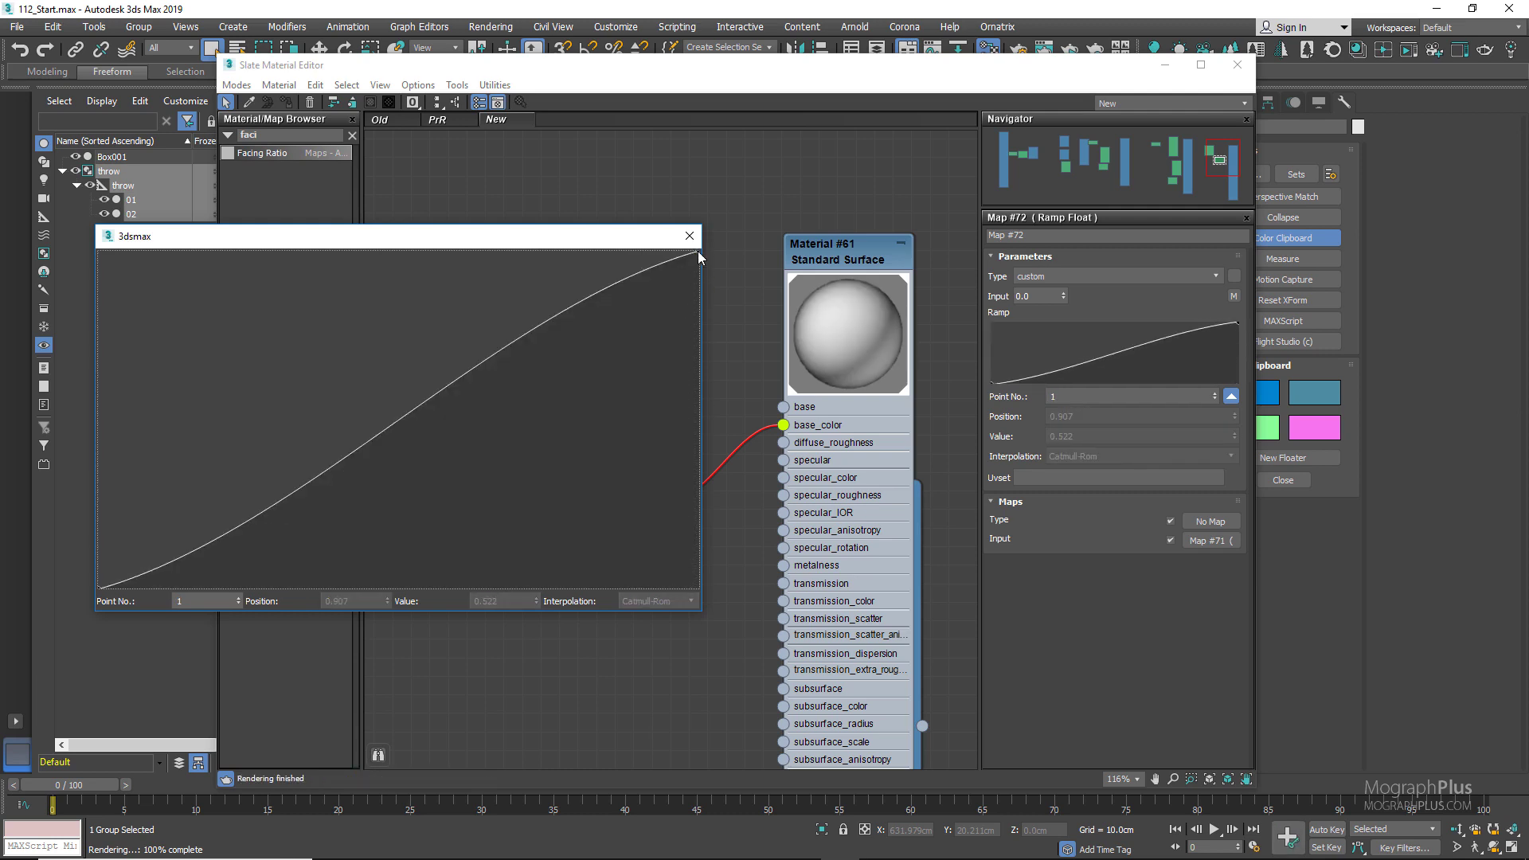
left_click_drag(698, 250, 724, 548)
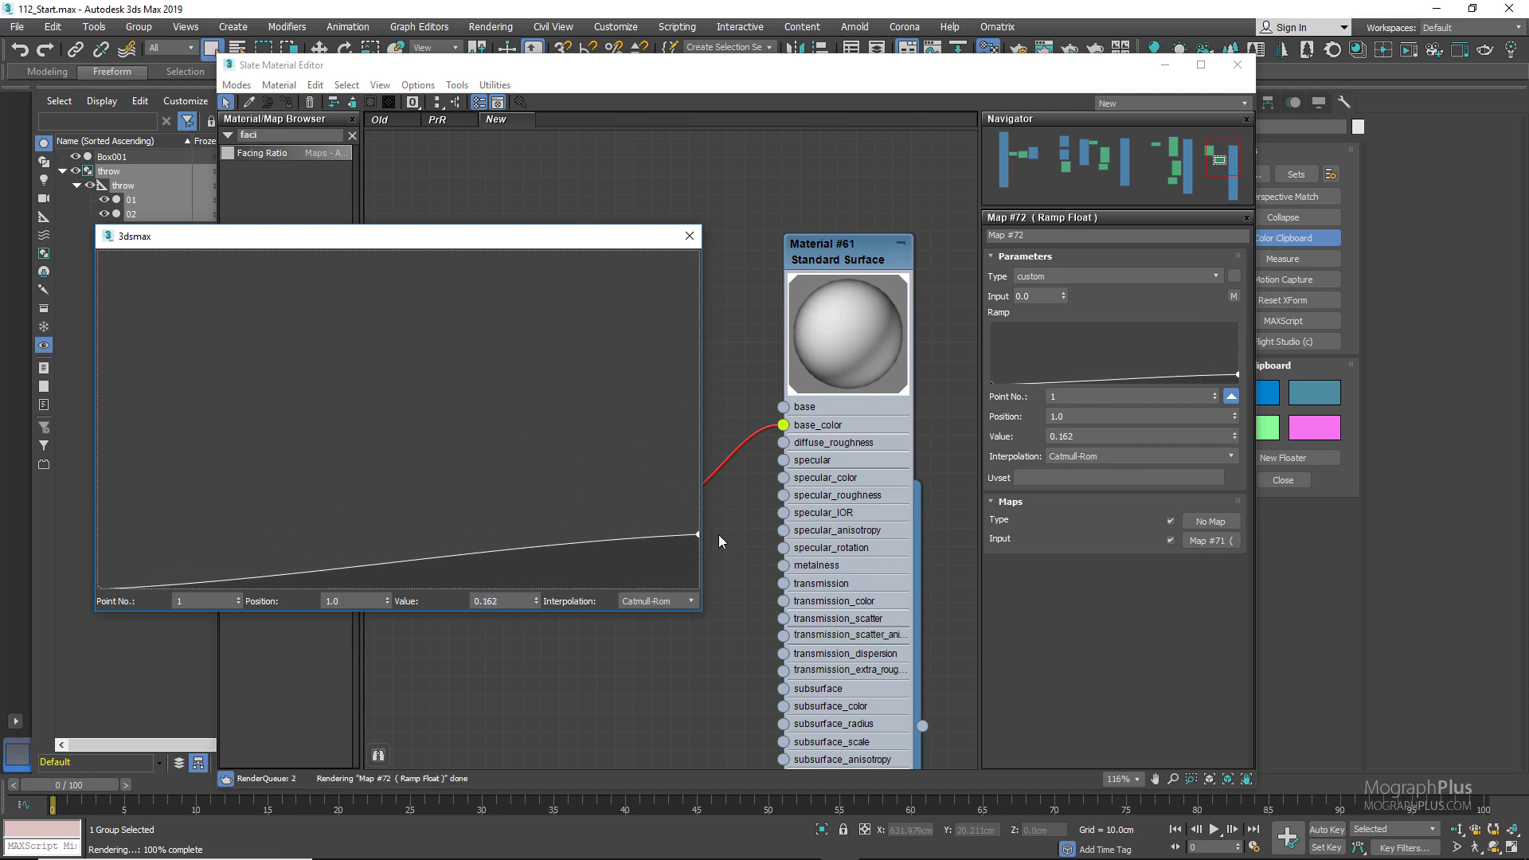
left_click_drag(611, 545, 608, 254)
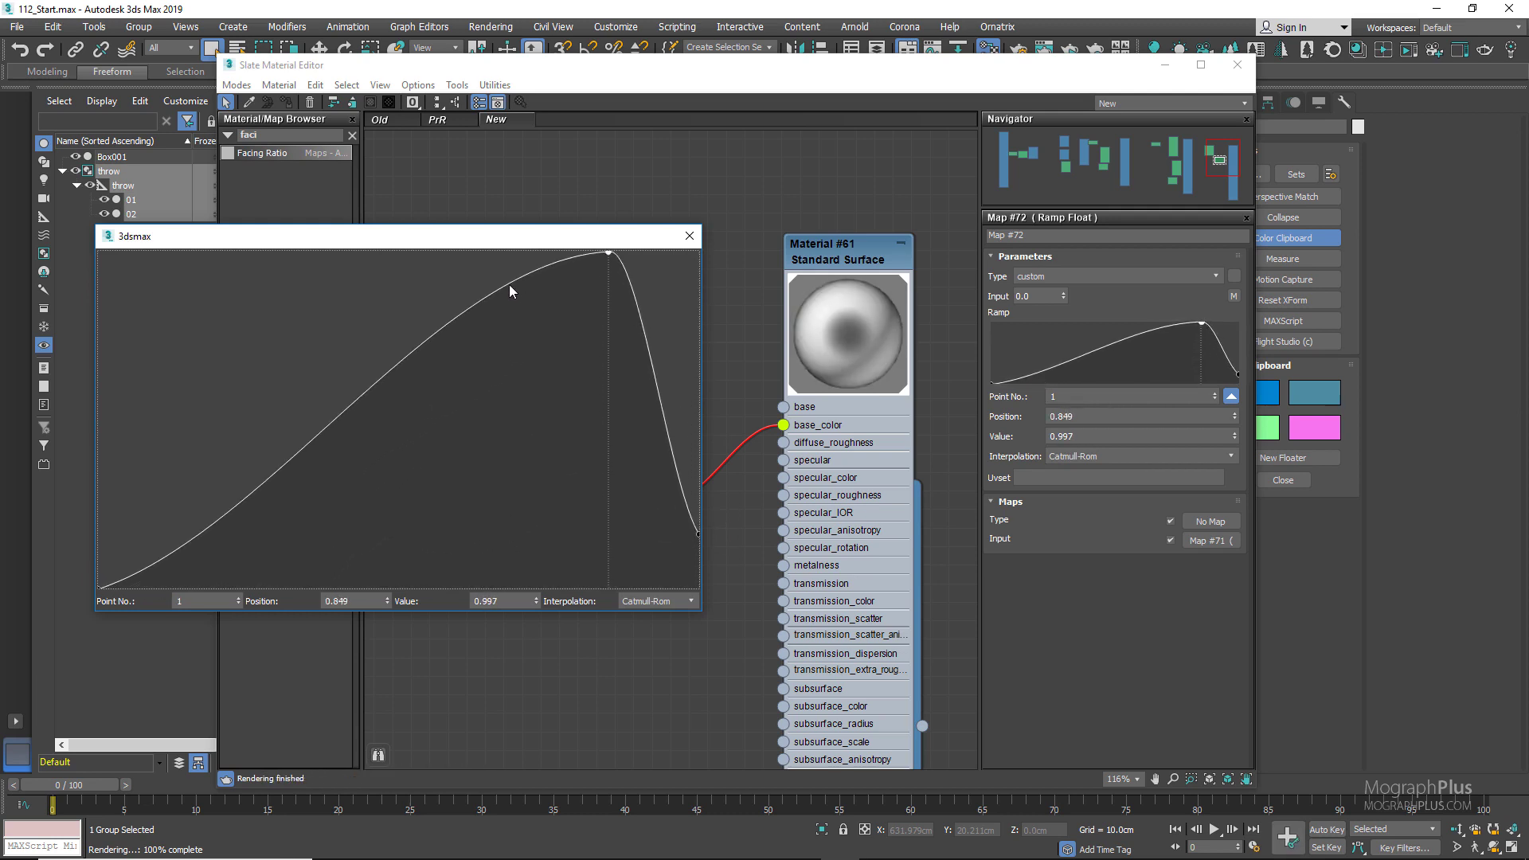
Shape the curve's rise with points at about 0.48 (value 0.07) and 0.70 (value 0.25), raising the start value to about 0.03
left_click_drag(511, 291, 537, 486)
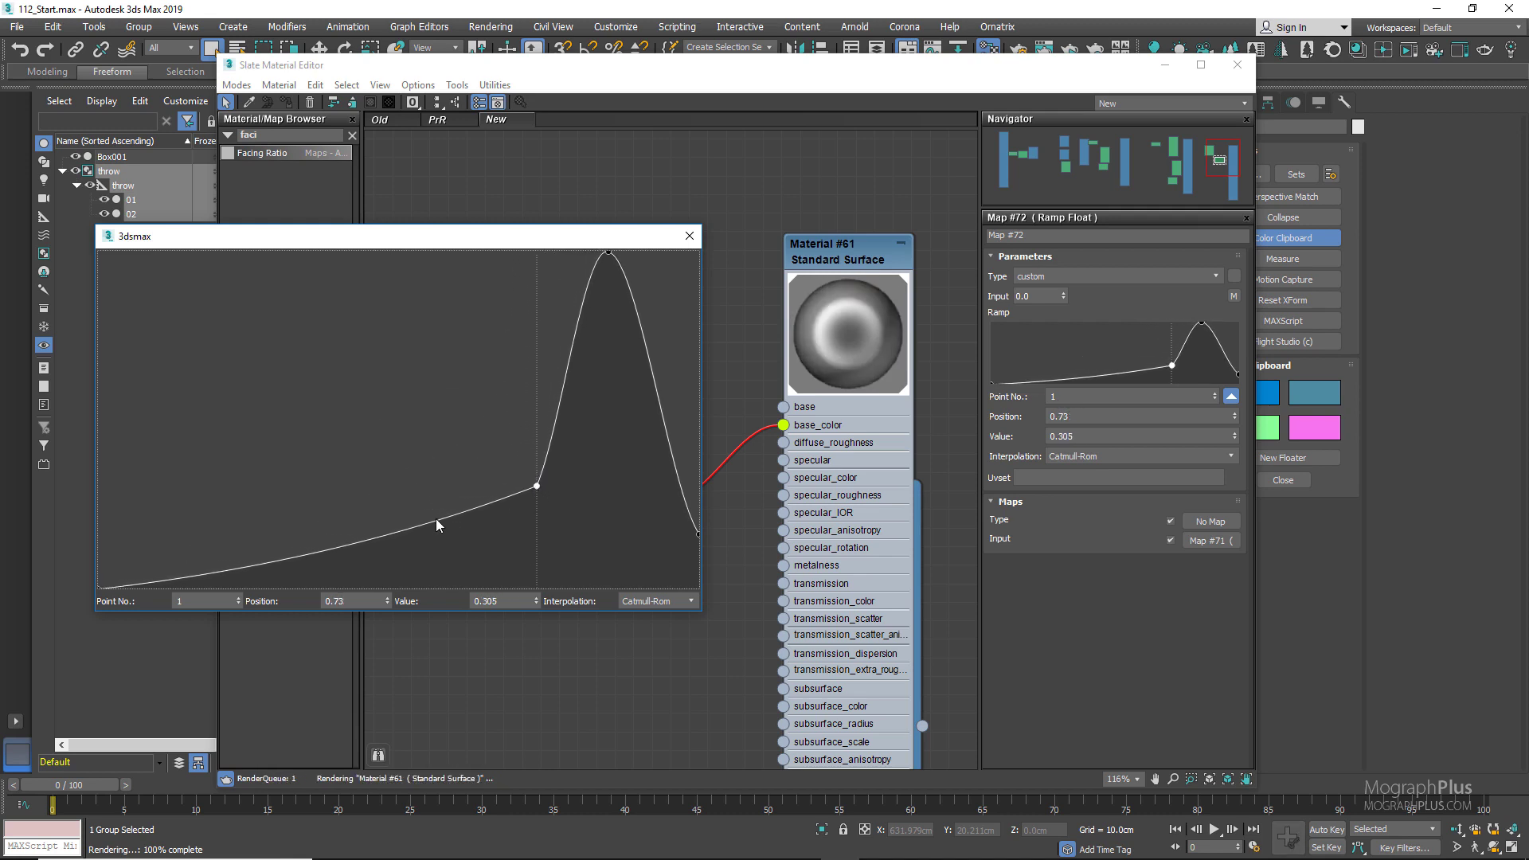
left_click_drag(436, 519, 435, 551)
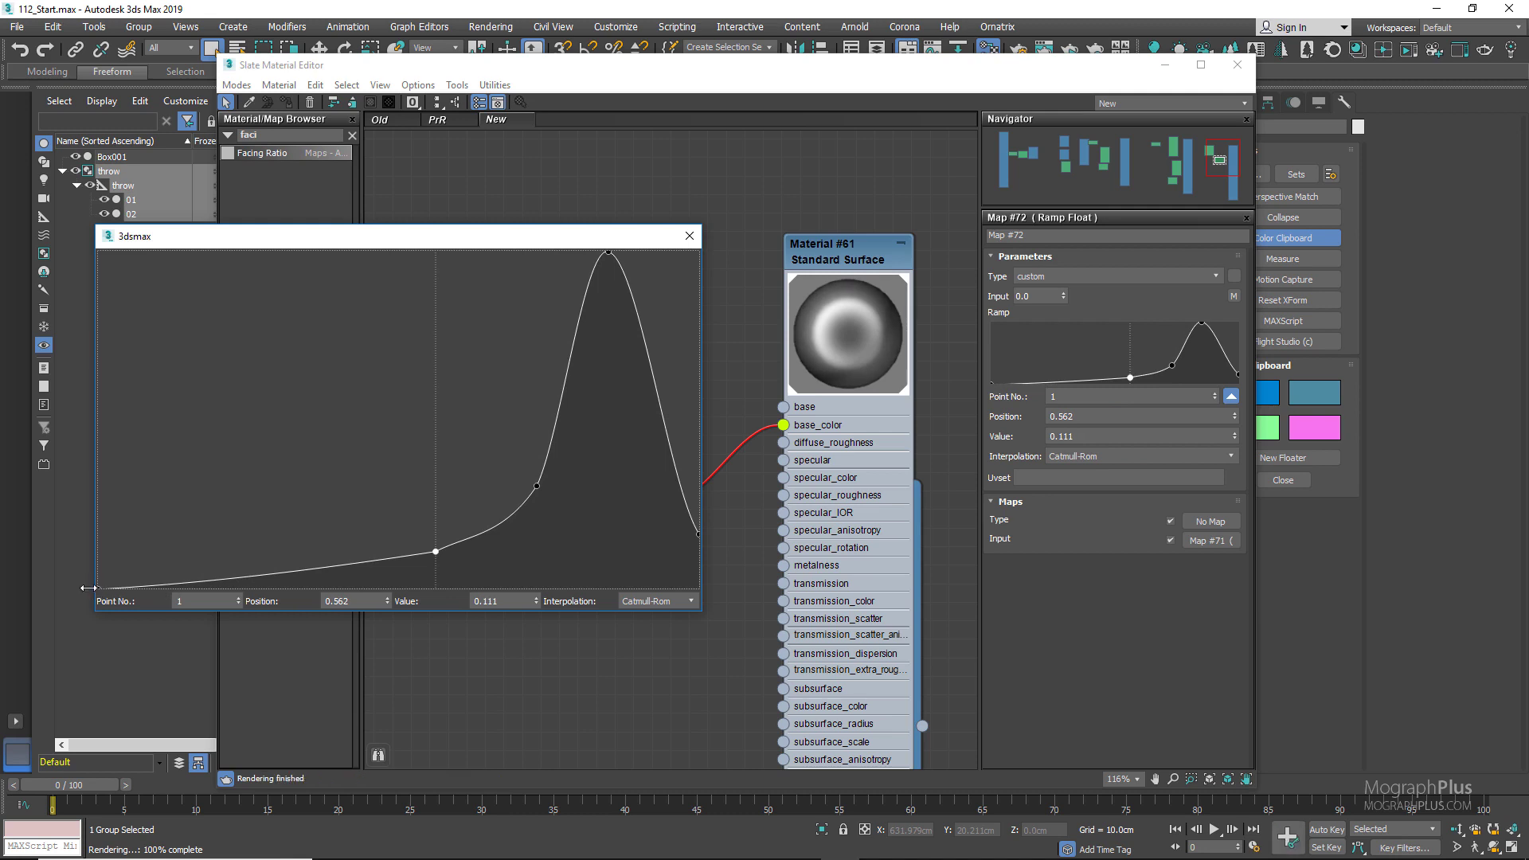
left_click_drag(97, 589, 100, 583)
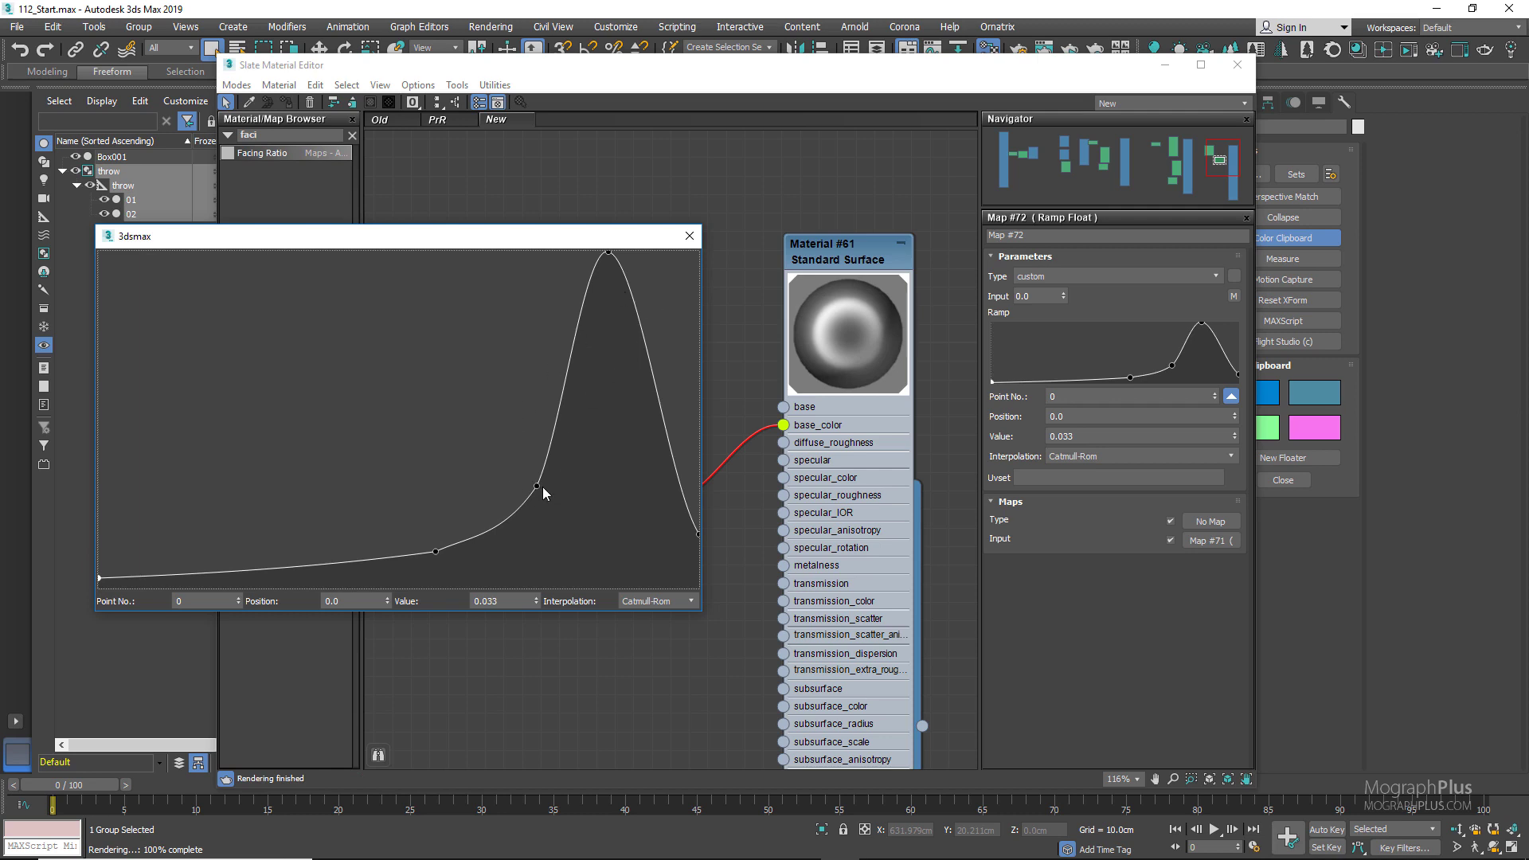
left_click_drag(538, 484, 517, 505)
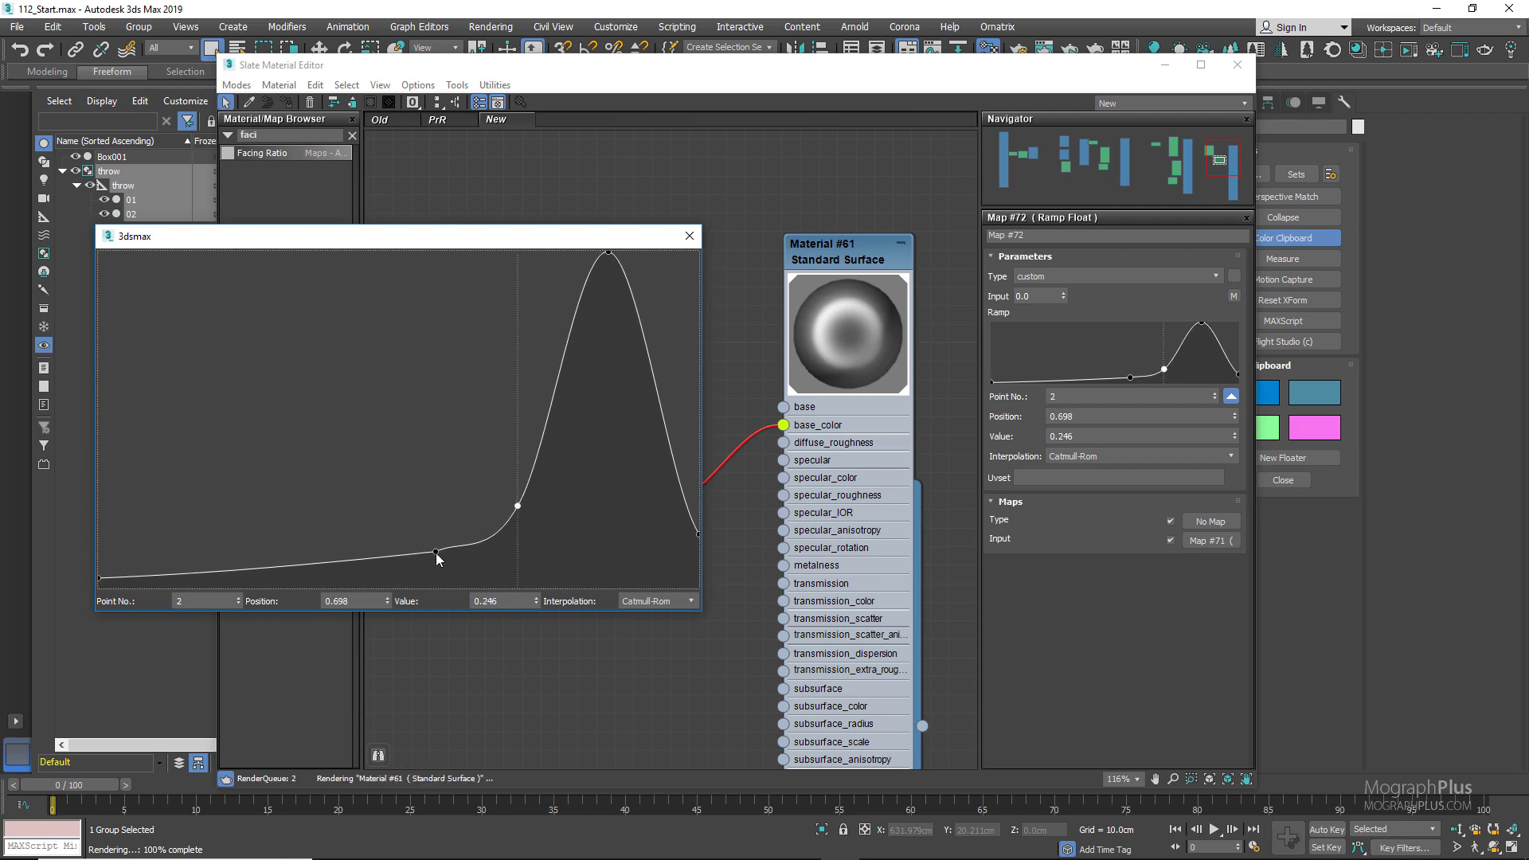
left_click_drag(435, 552, 388, 567)
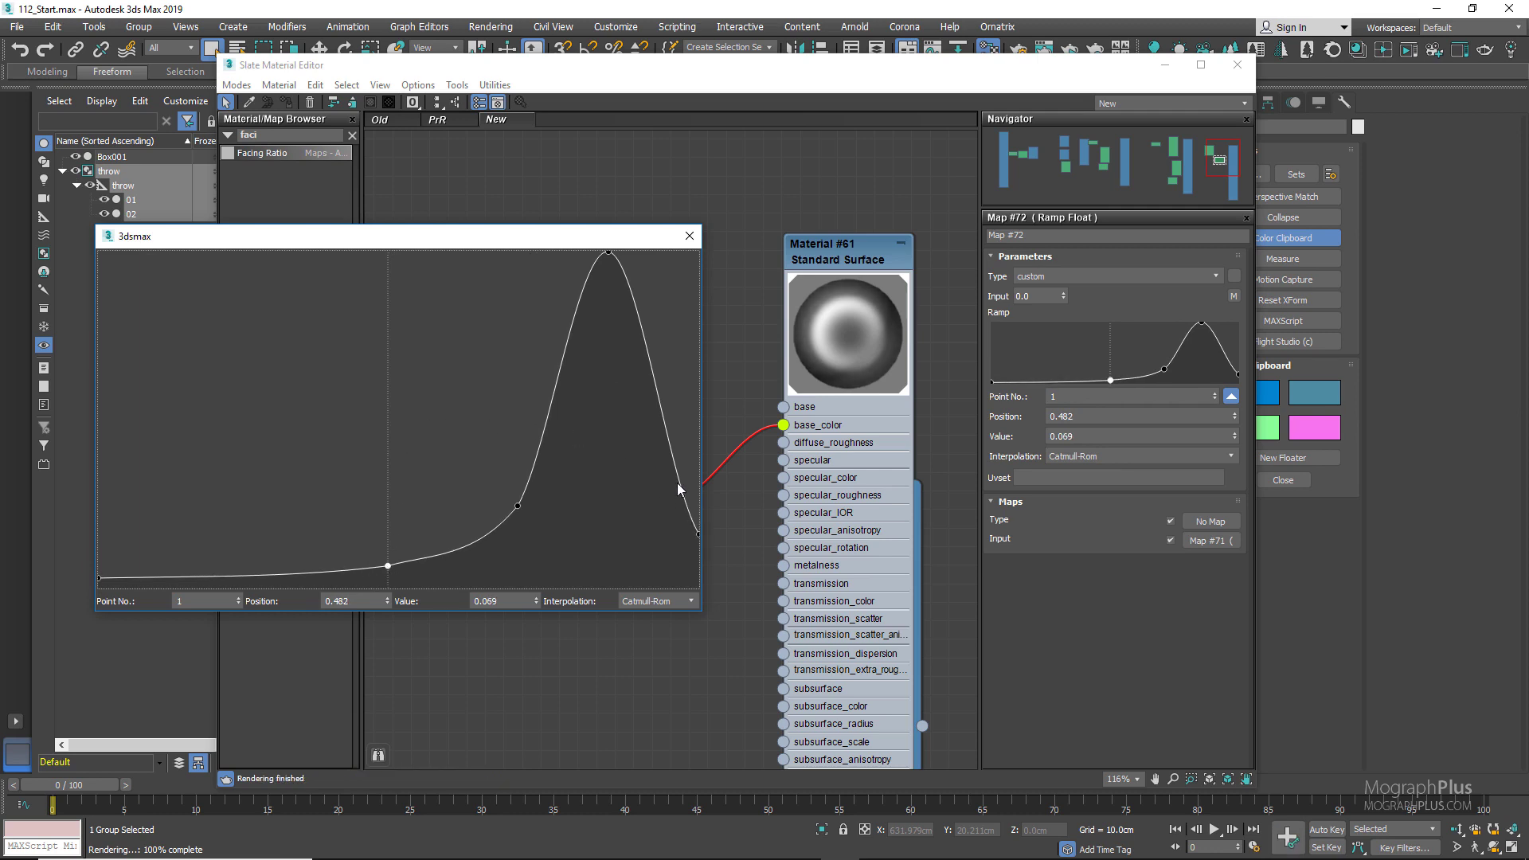
Add a point on the curve's falling side at position about 0.93, value 0.29, and close the enlarged curve
left_click(677, 486)
left_click_drag(679, 480, 655, 494)
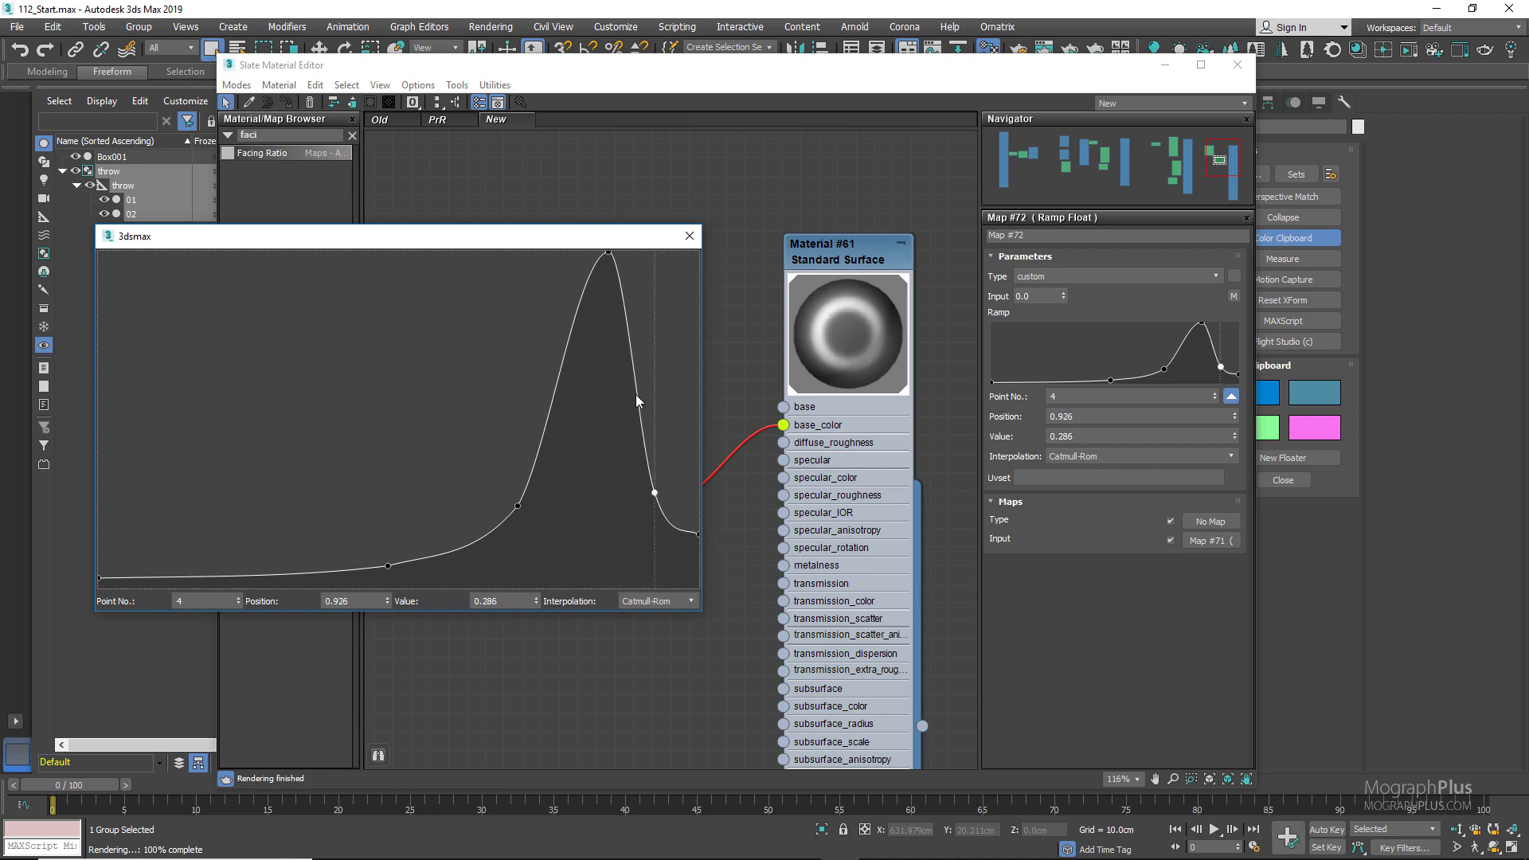
left_click_drag(572, 242, 614, 238)
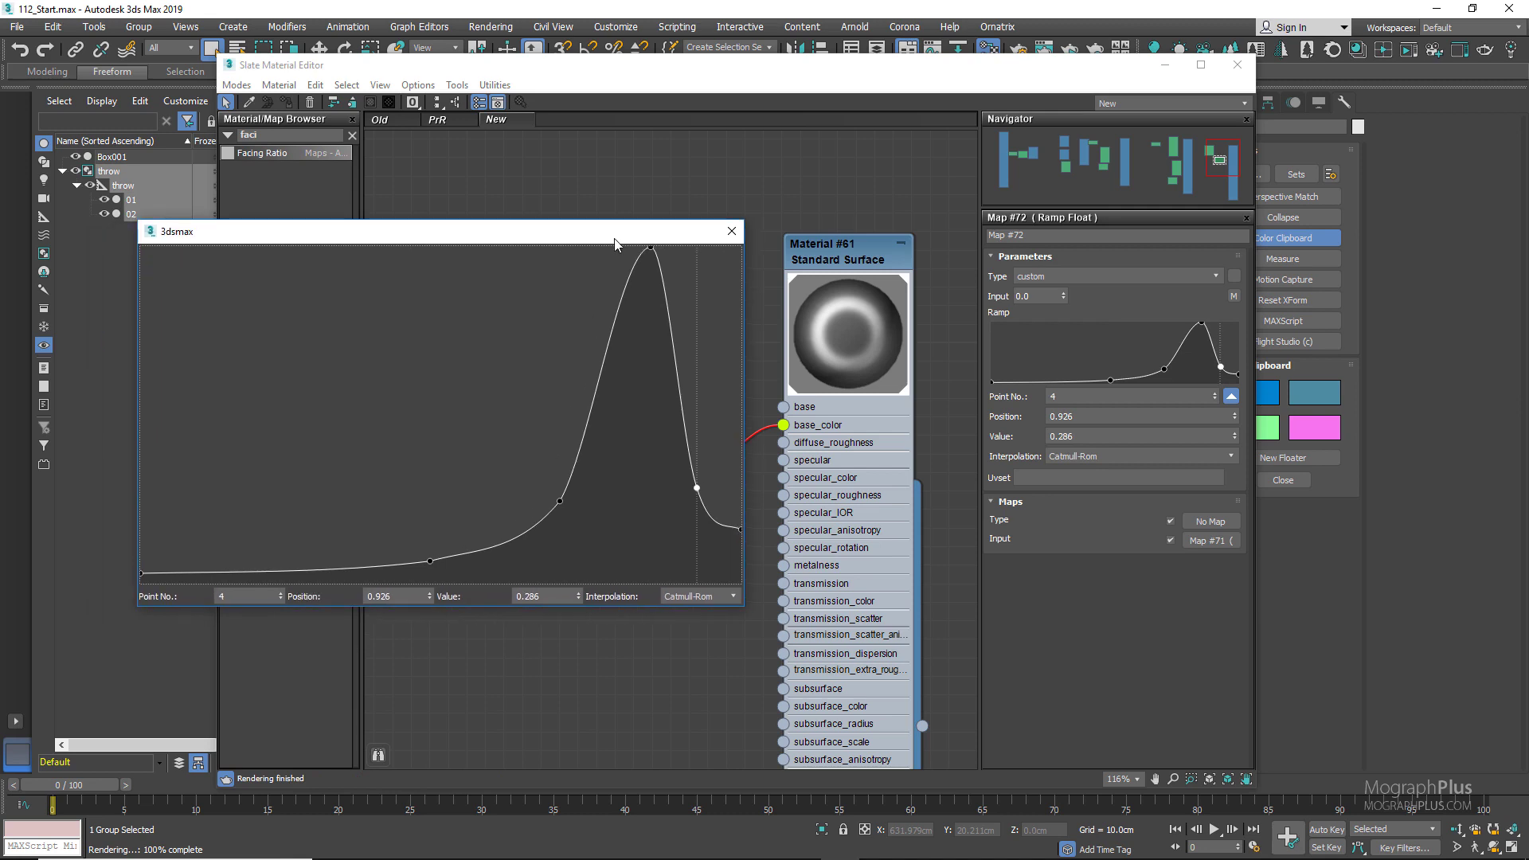
left_click(731, 233)
Place the Ramp Float map from the sample slots below the existing ramp node as an instance
left_click_drag(589, 476, 322, 490)
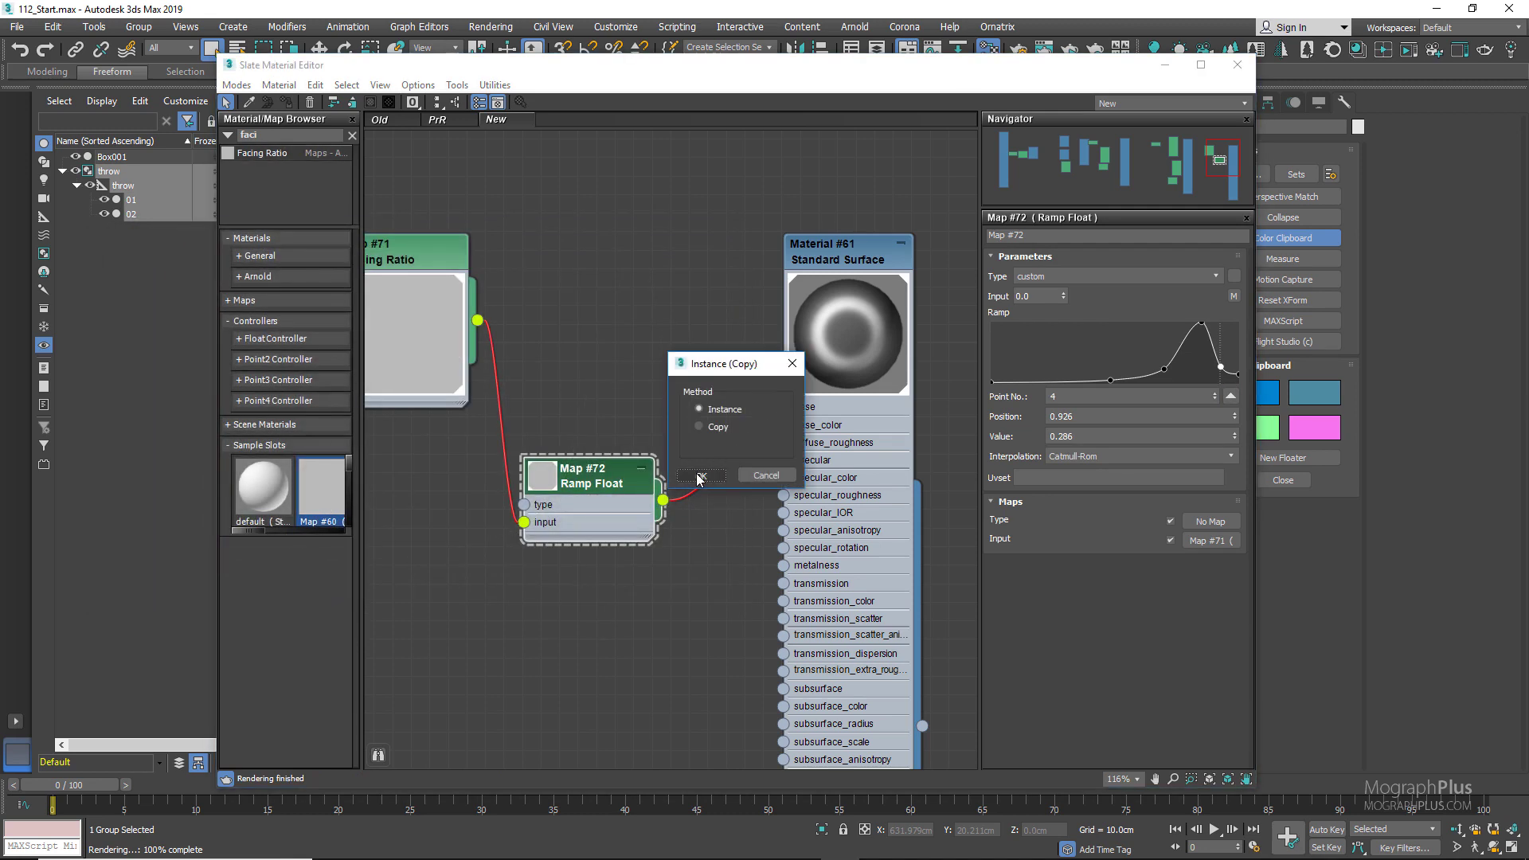
left_click(701, 474)
left_click_drag(426, 615, 374, 662)
key("Delete")
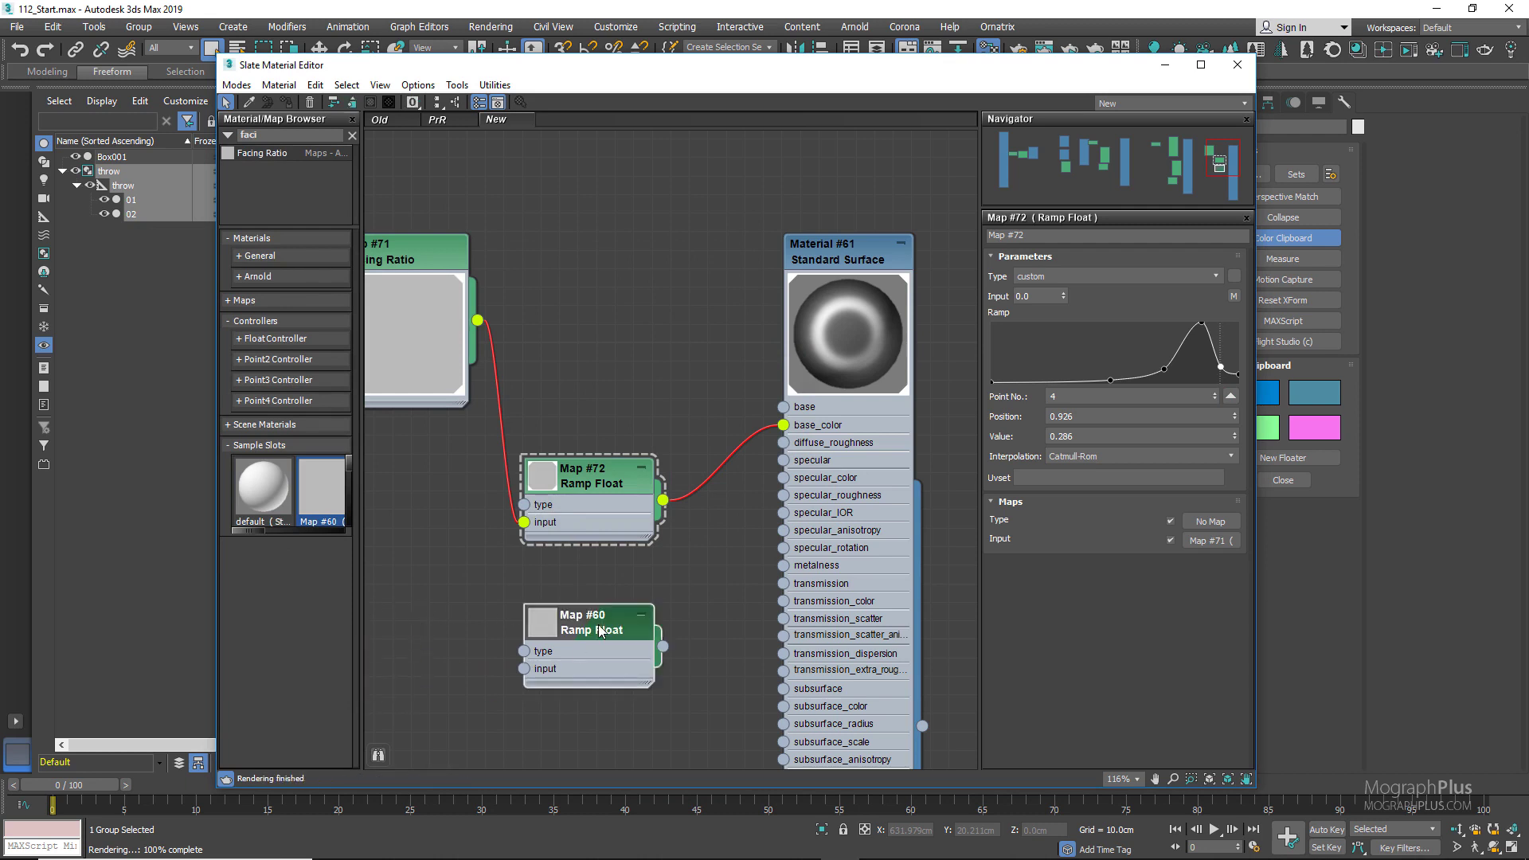
Open the placed Ramp Float's curve enlarged and examine its shape and the interpolation options of its second point
left_click(594, 622)
middle_click_drag(586, 583, 614, 484)
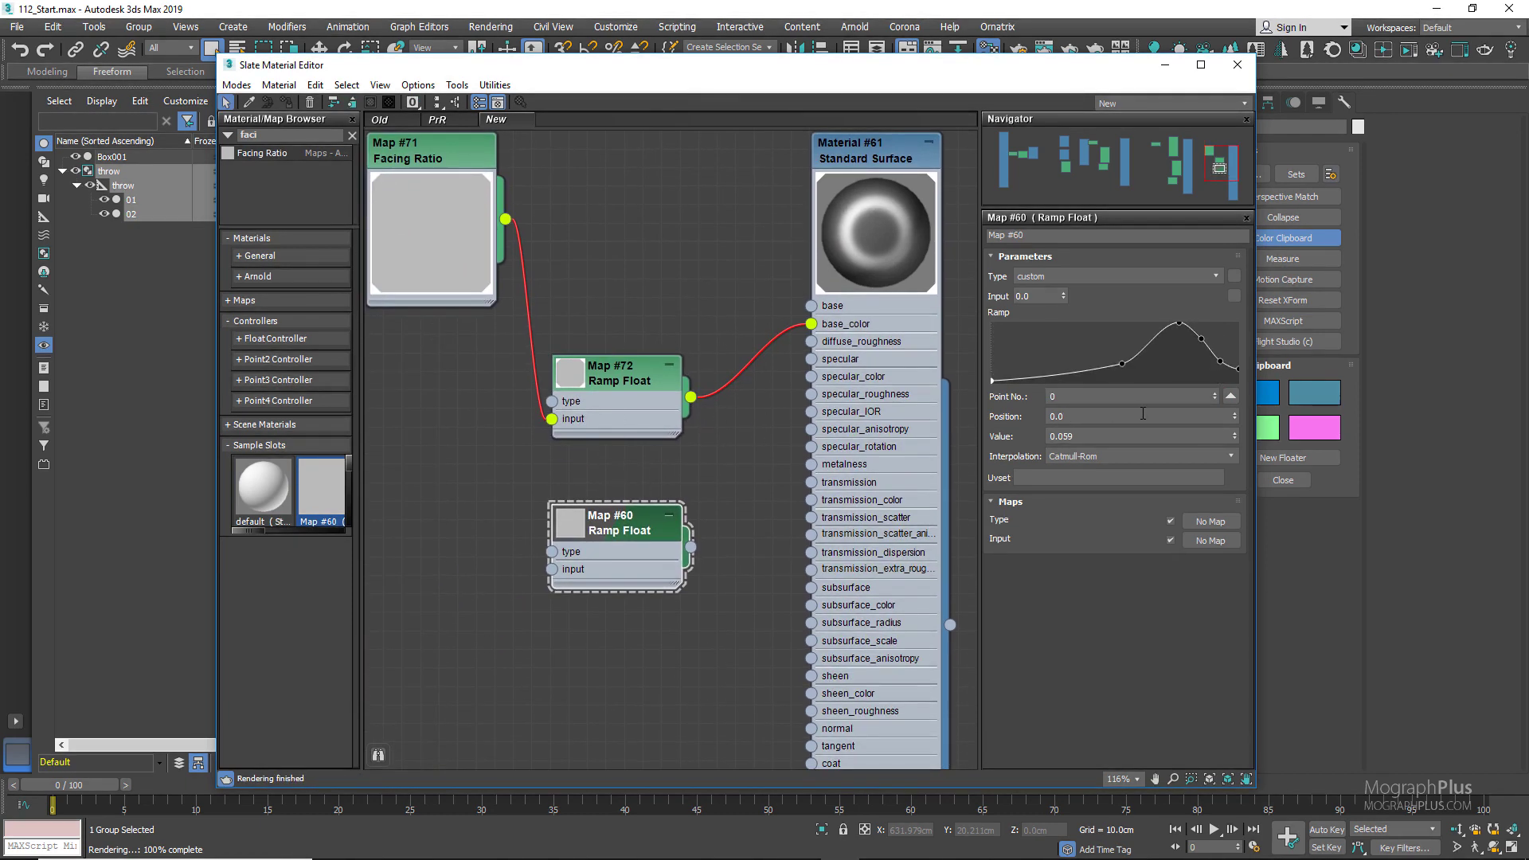
left_click(1230, 396)
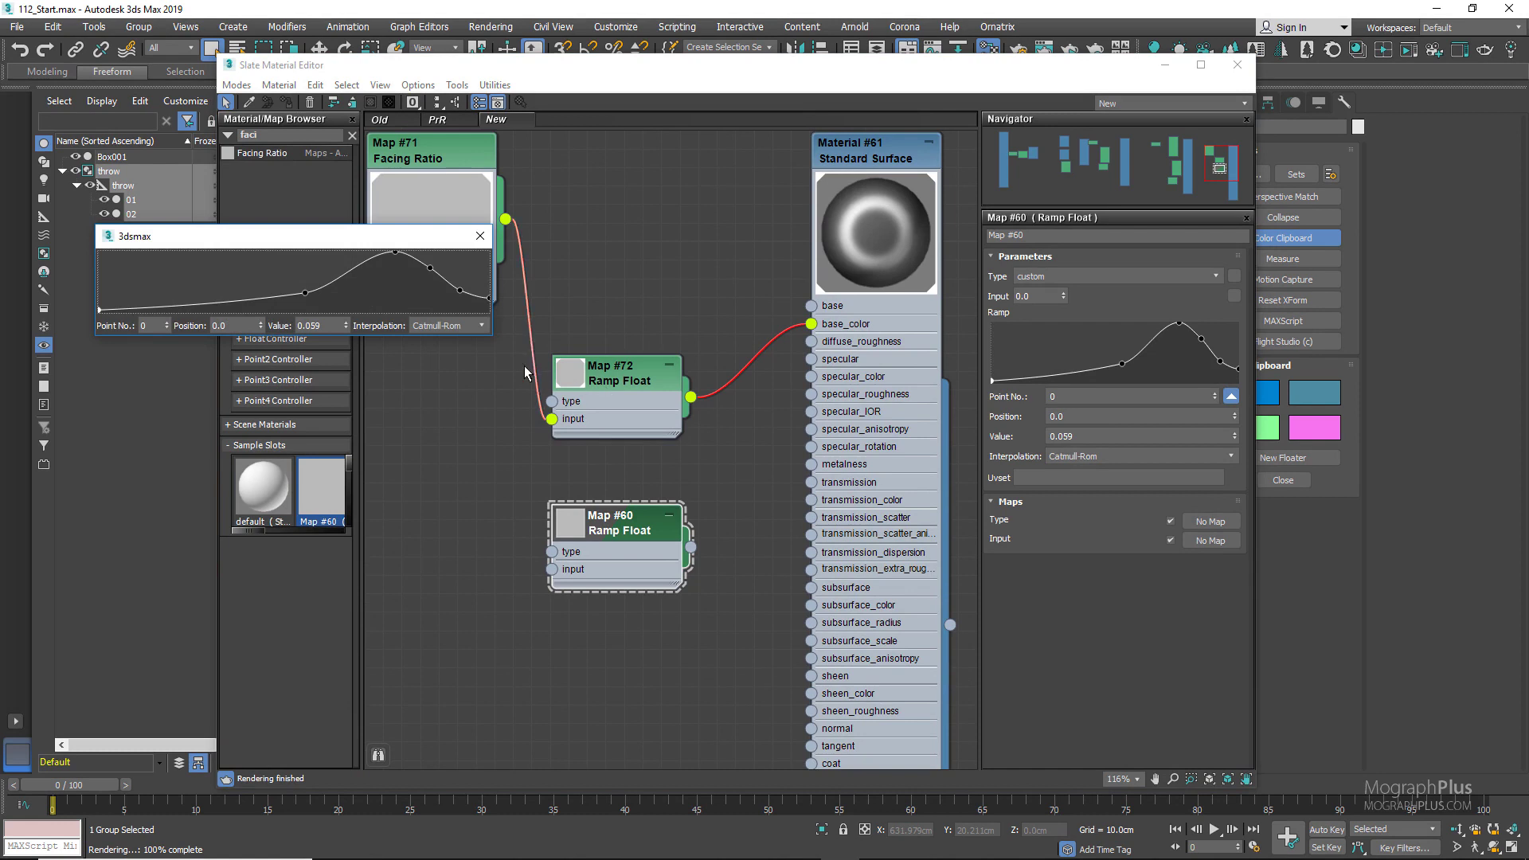
left_click_drag(489, 340, 680, 637)
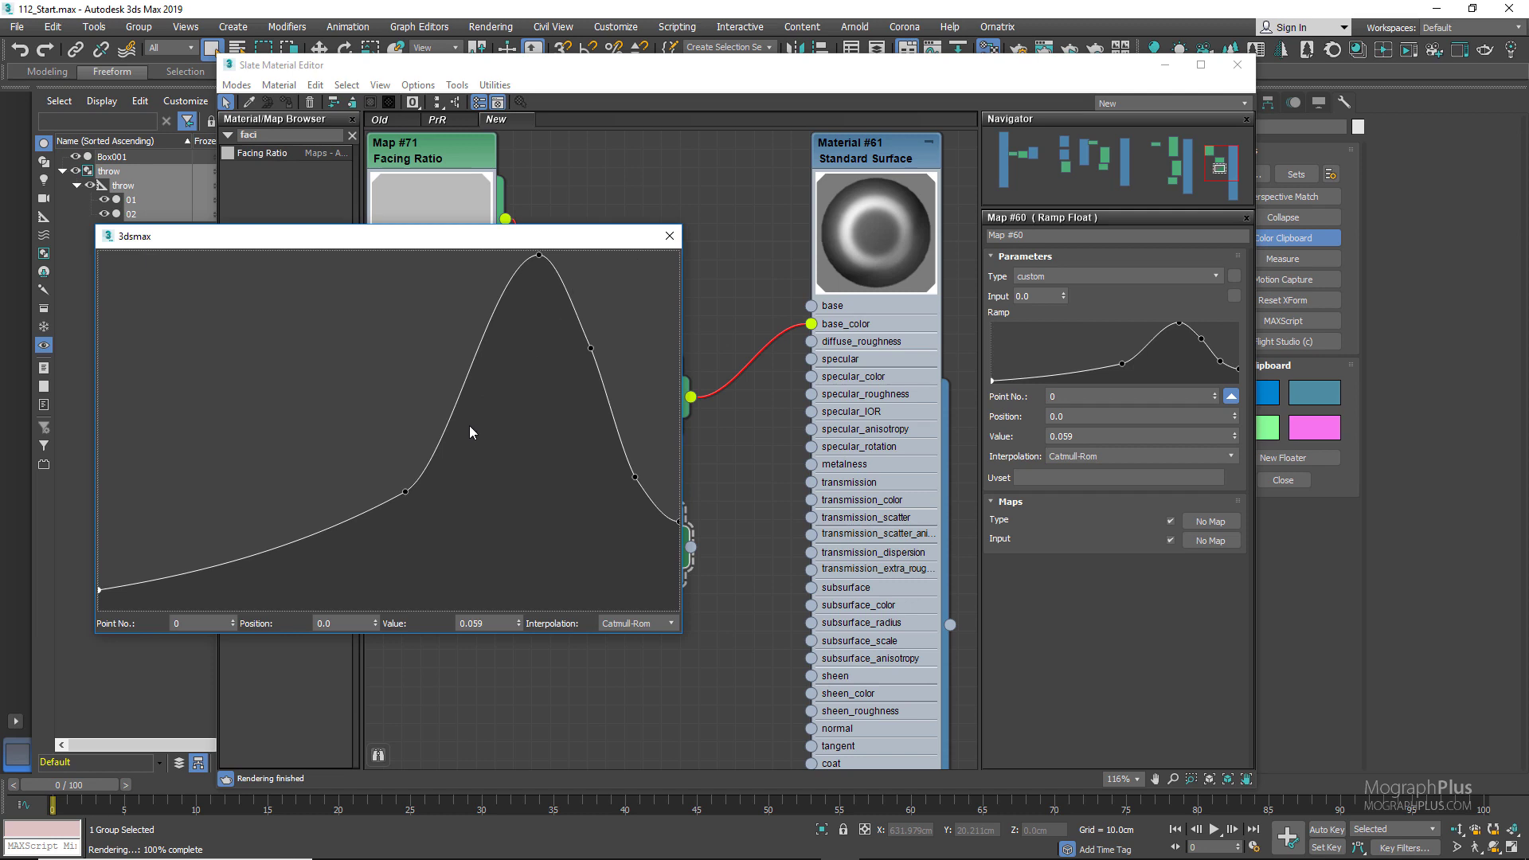
right_click(405, 492)
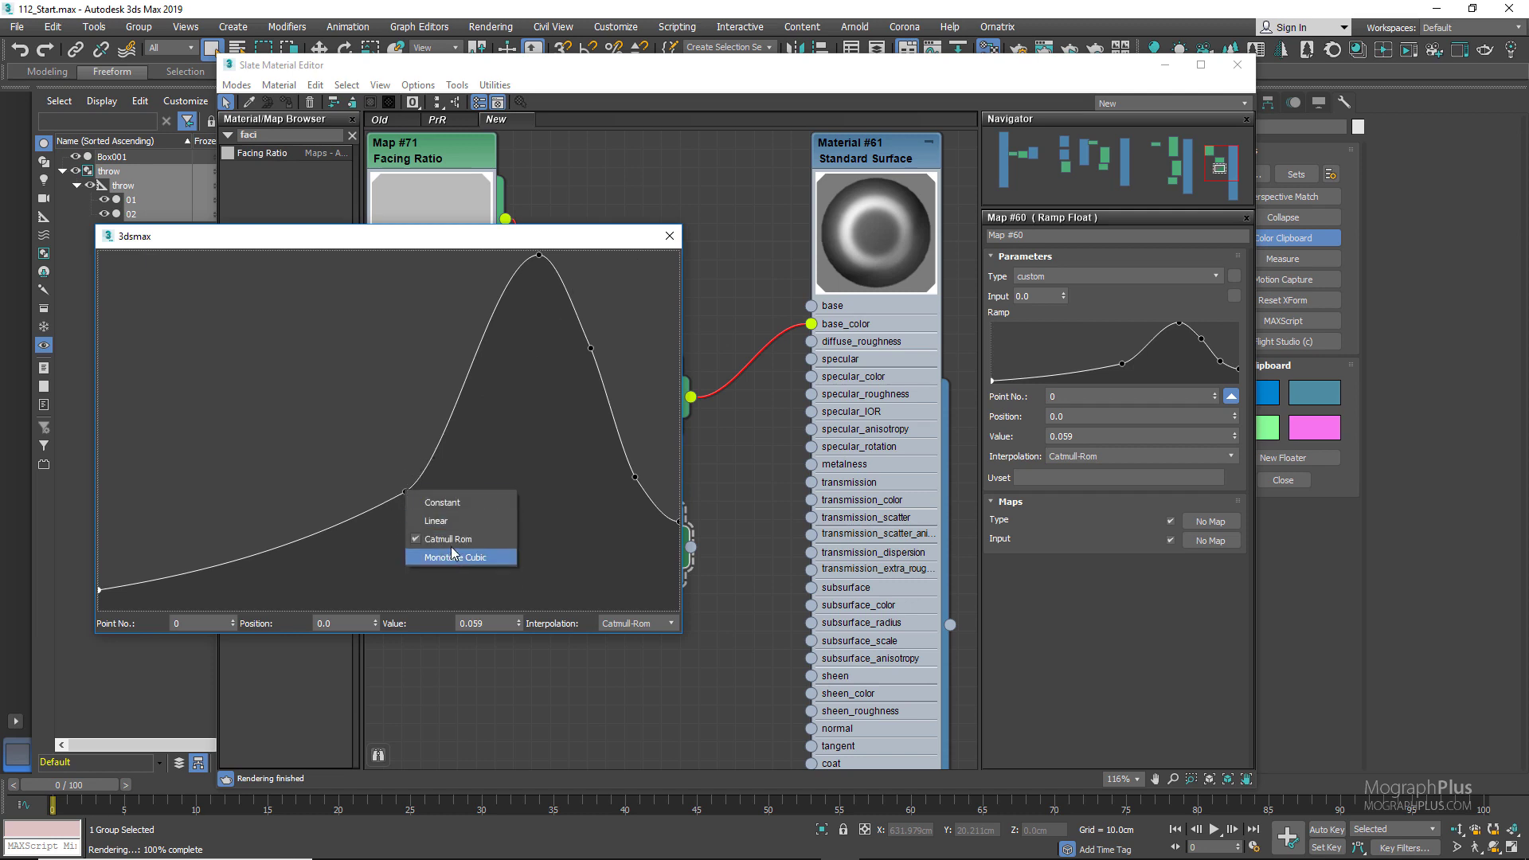
left_click(491, 241)
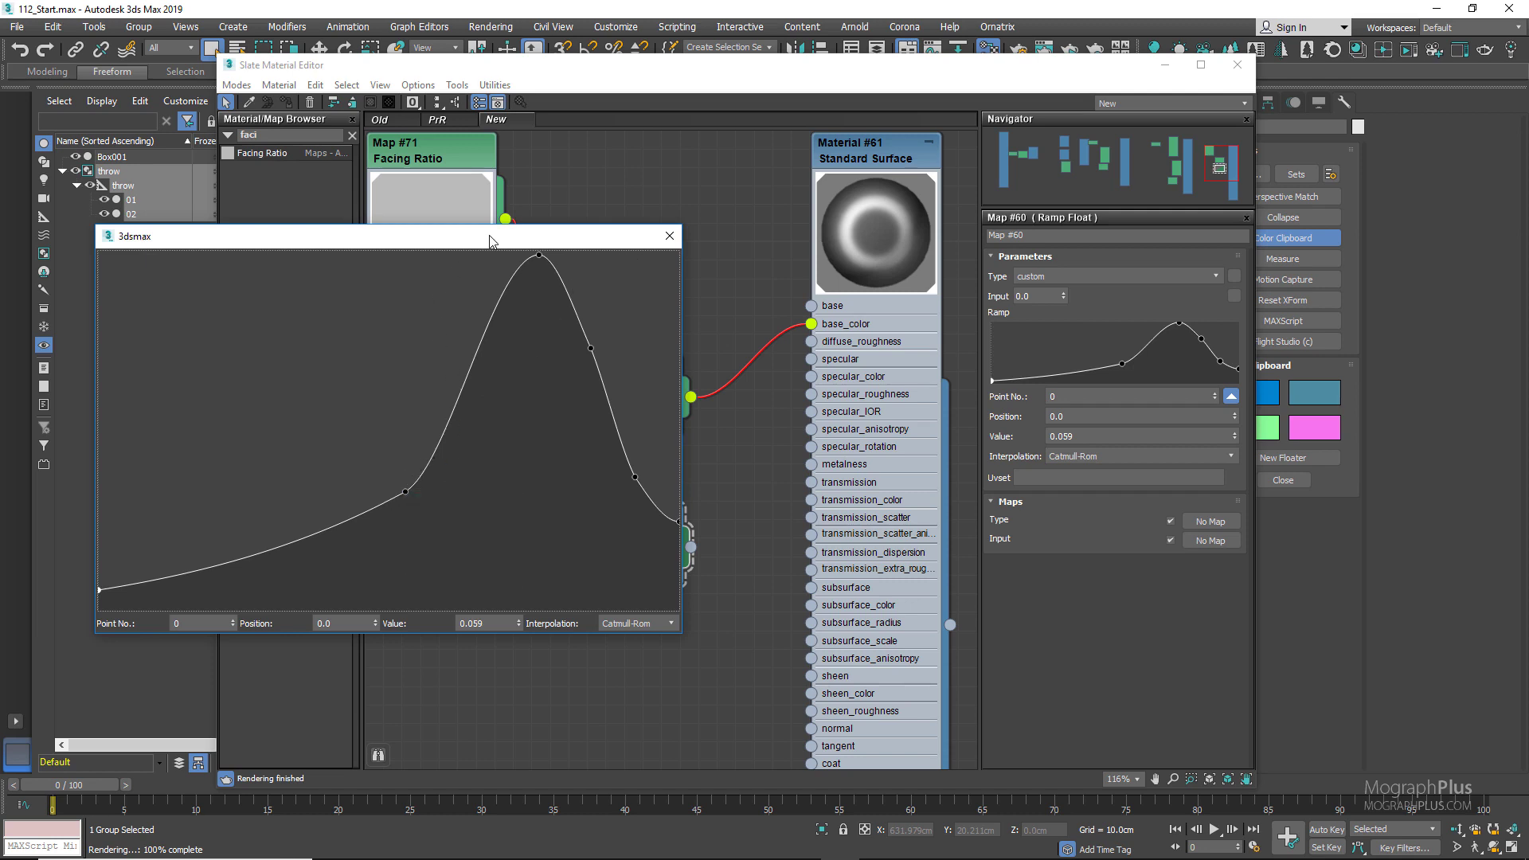
Connect the Facing Ratio through the lower Ramp Float into the material's base_color and start an ActiveShade preview
left_click(669, 237)
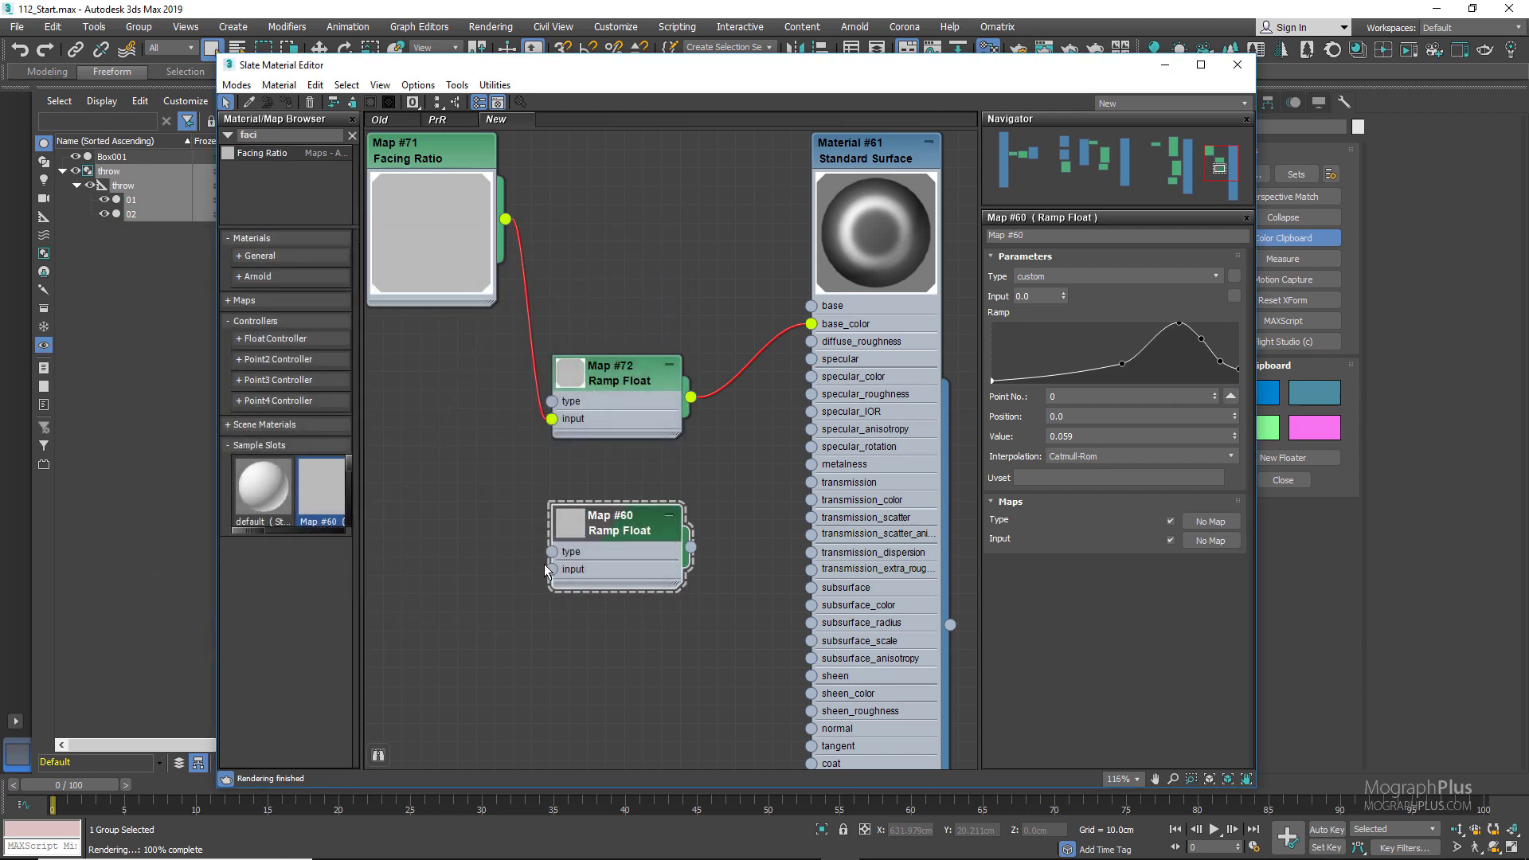
left_click_drag(552, 569, 506, 243)
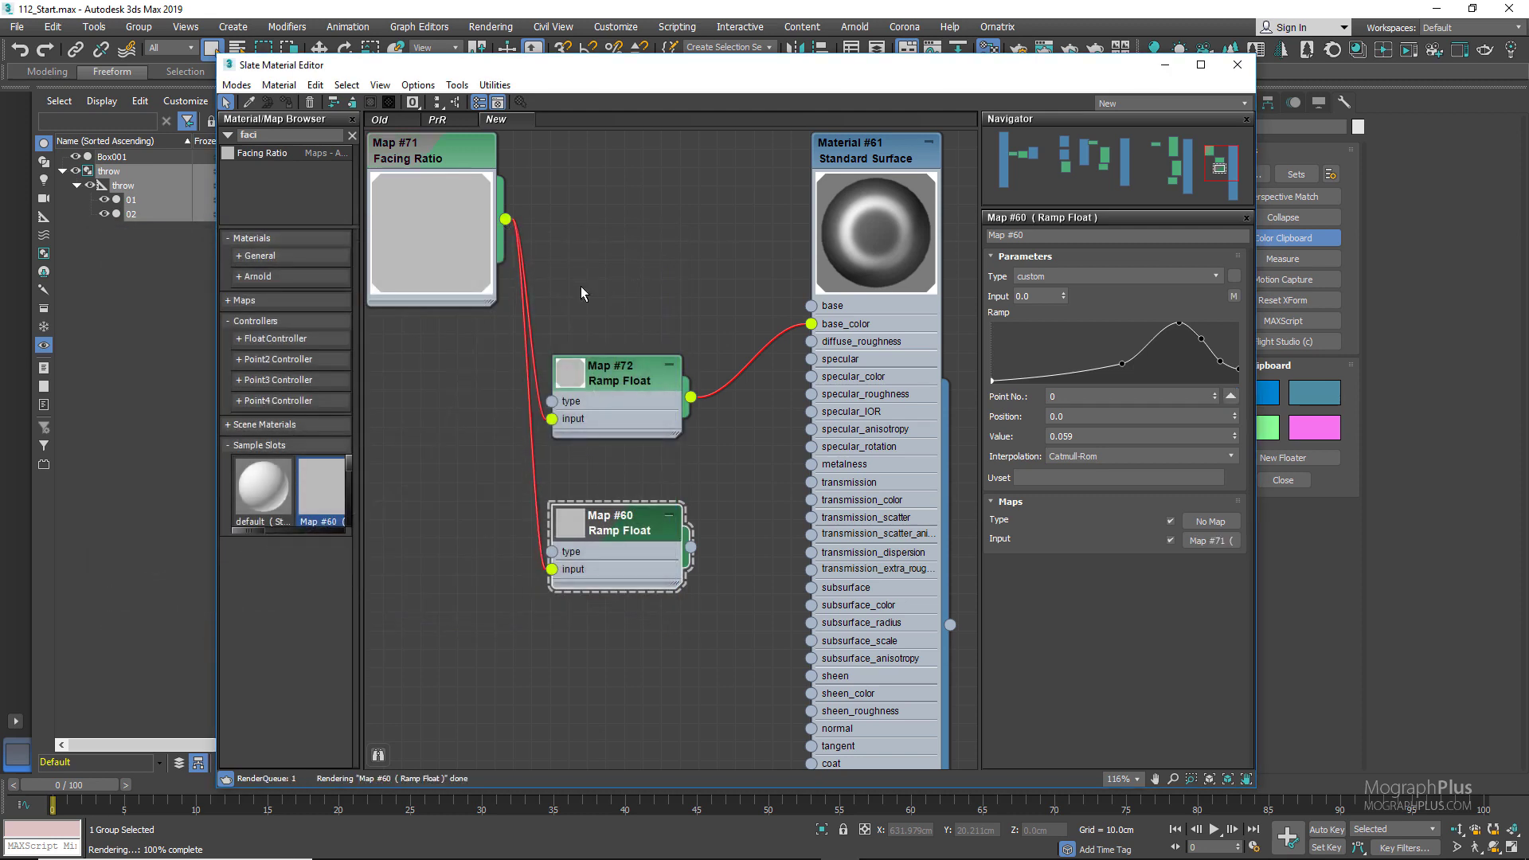
left_click_drag(691, 548, 811, 324)
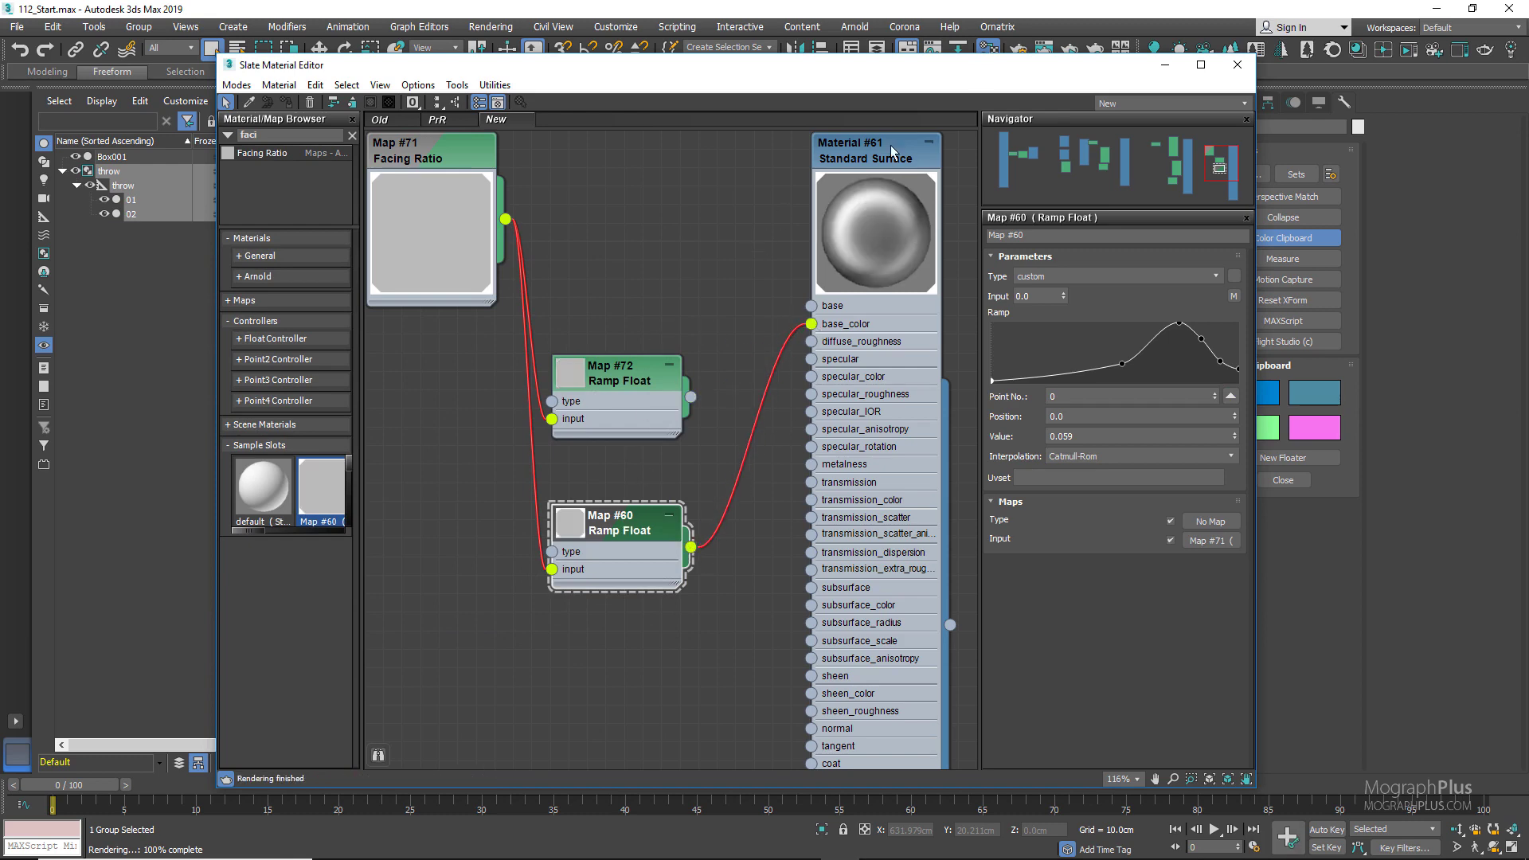
left_click_drag(990, 67, 713, 92)
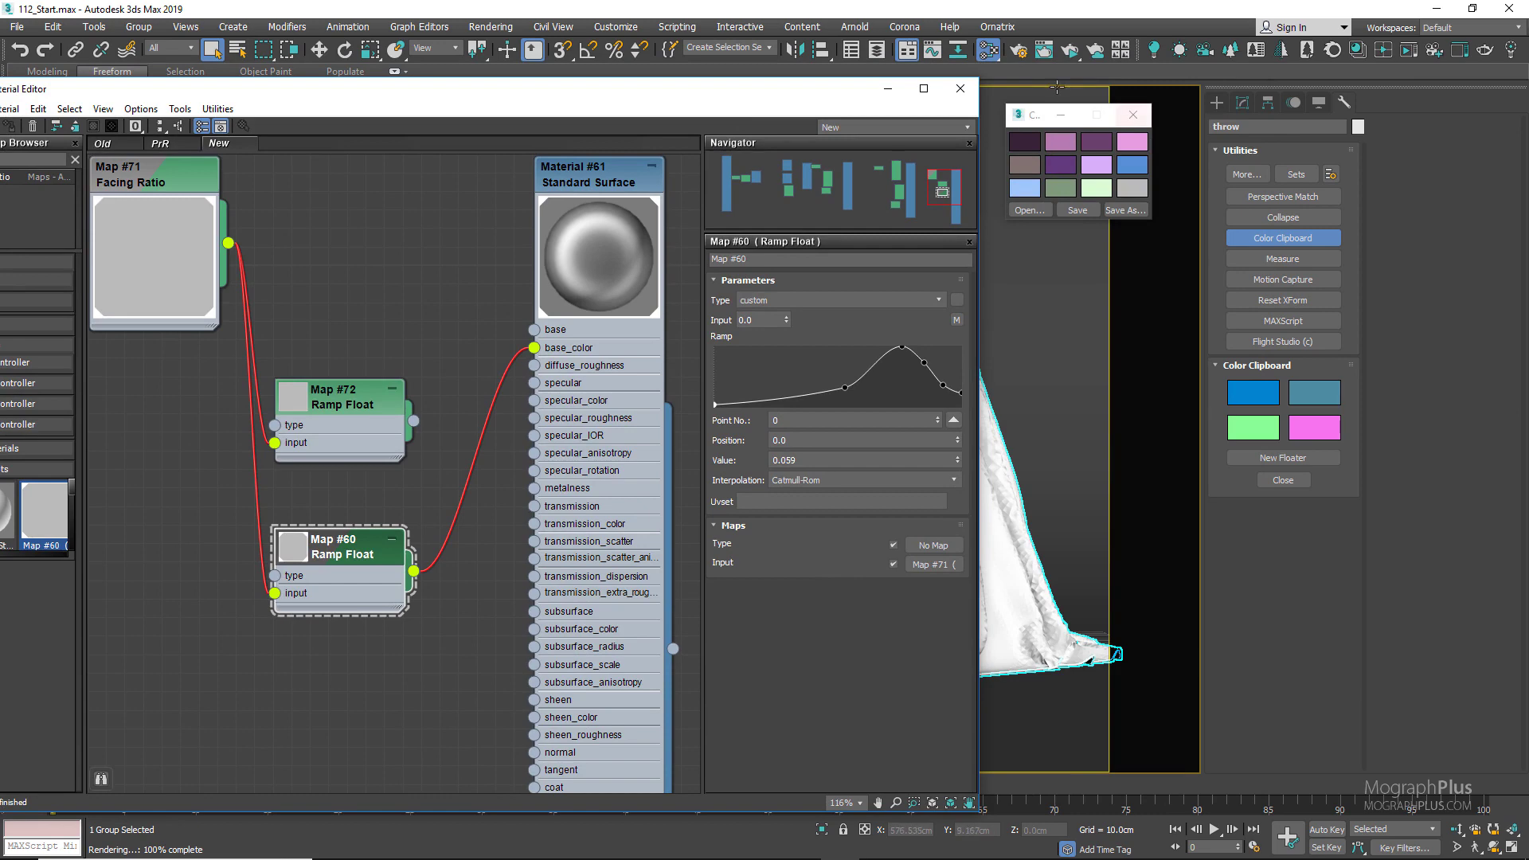
left_click(1071, 52)
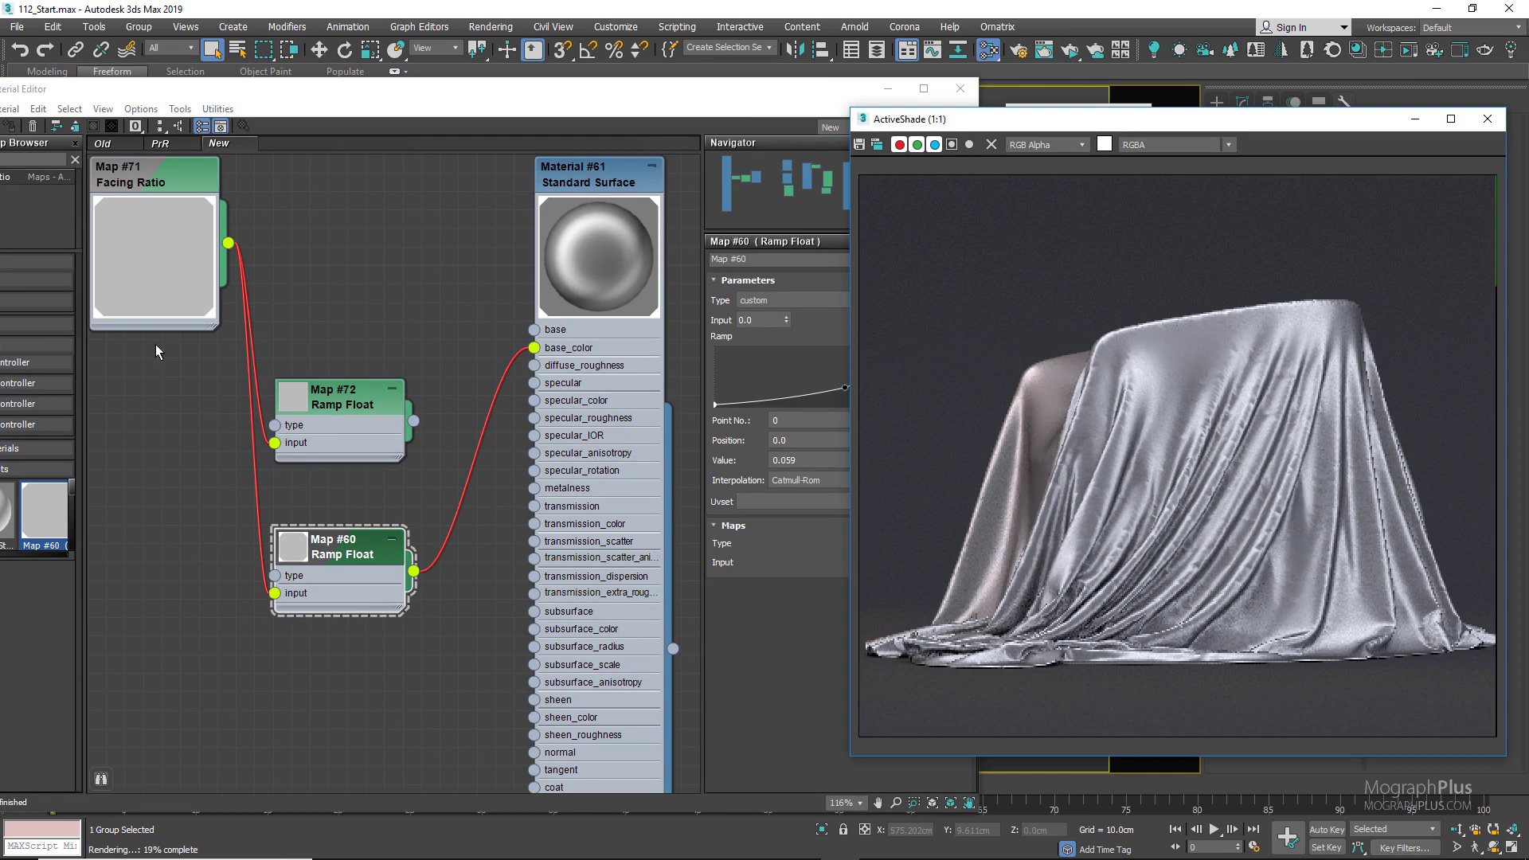
Delete the disconnected upper Ramp Float and arrange the remaining ramp between the Facing Ratio and the material
scroll(391, 321, "down", 1)
left_click(343, 422)
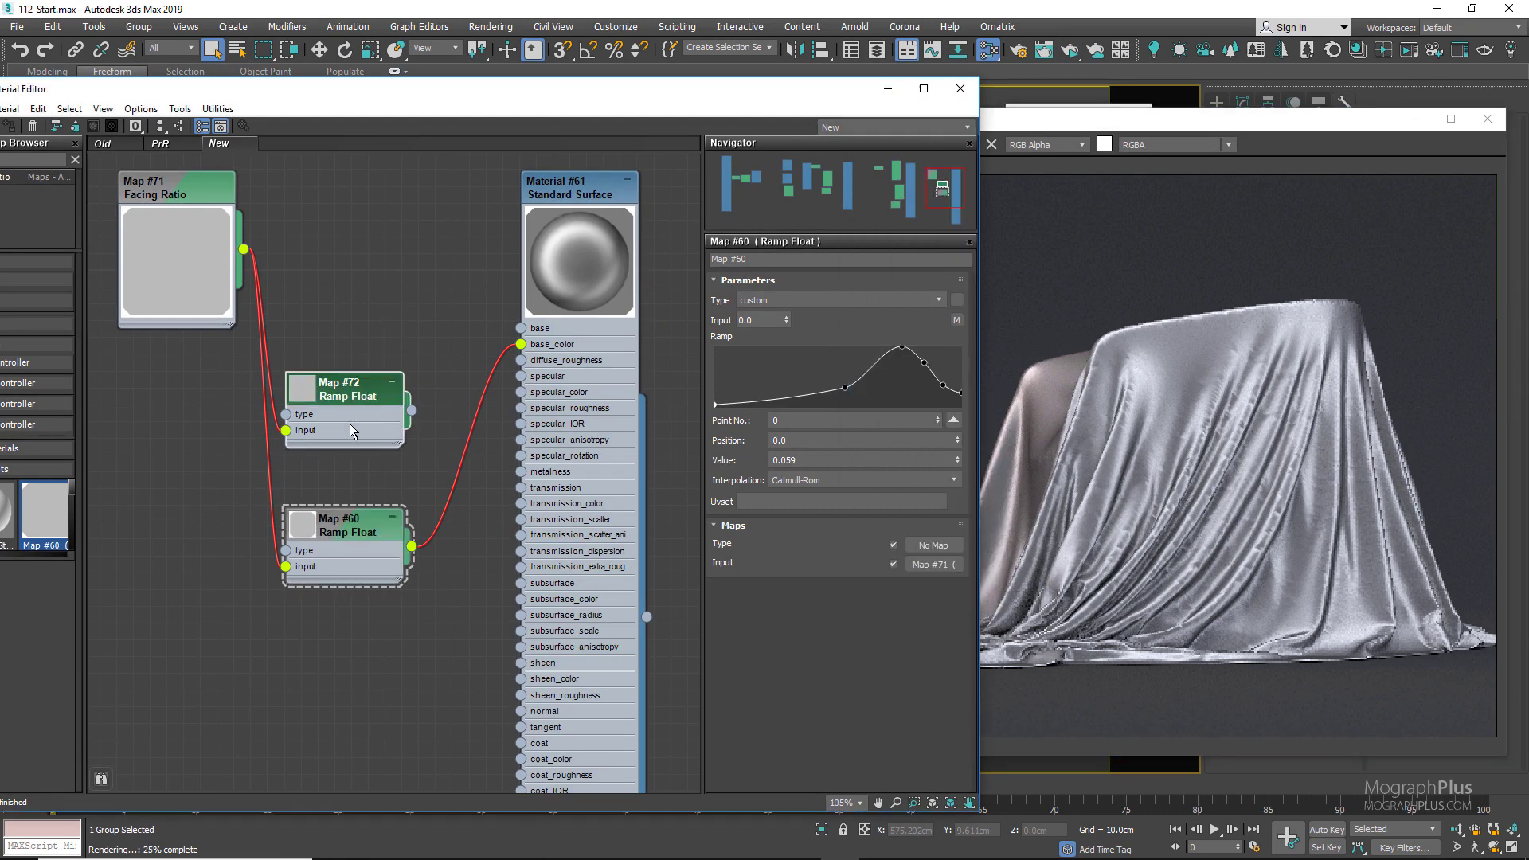
key("Delete")
middle_click_drag(368, 391, 405, 414)
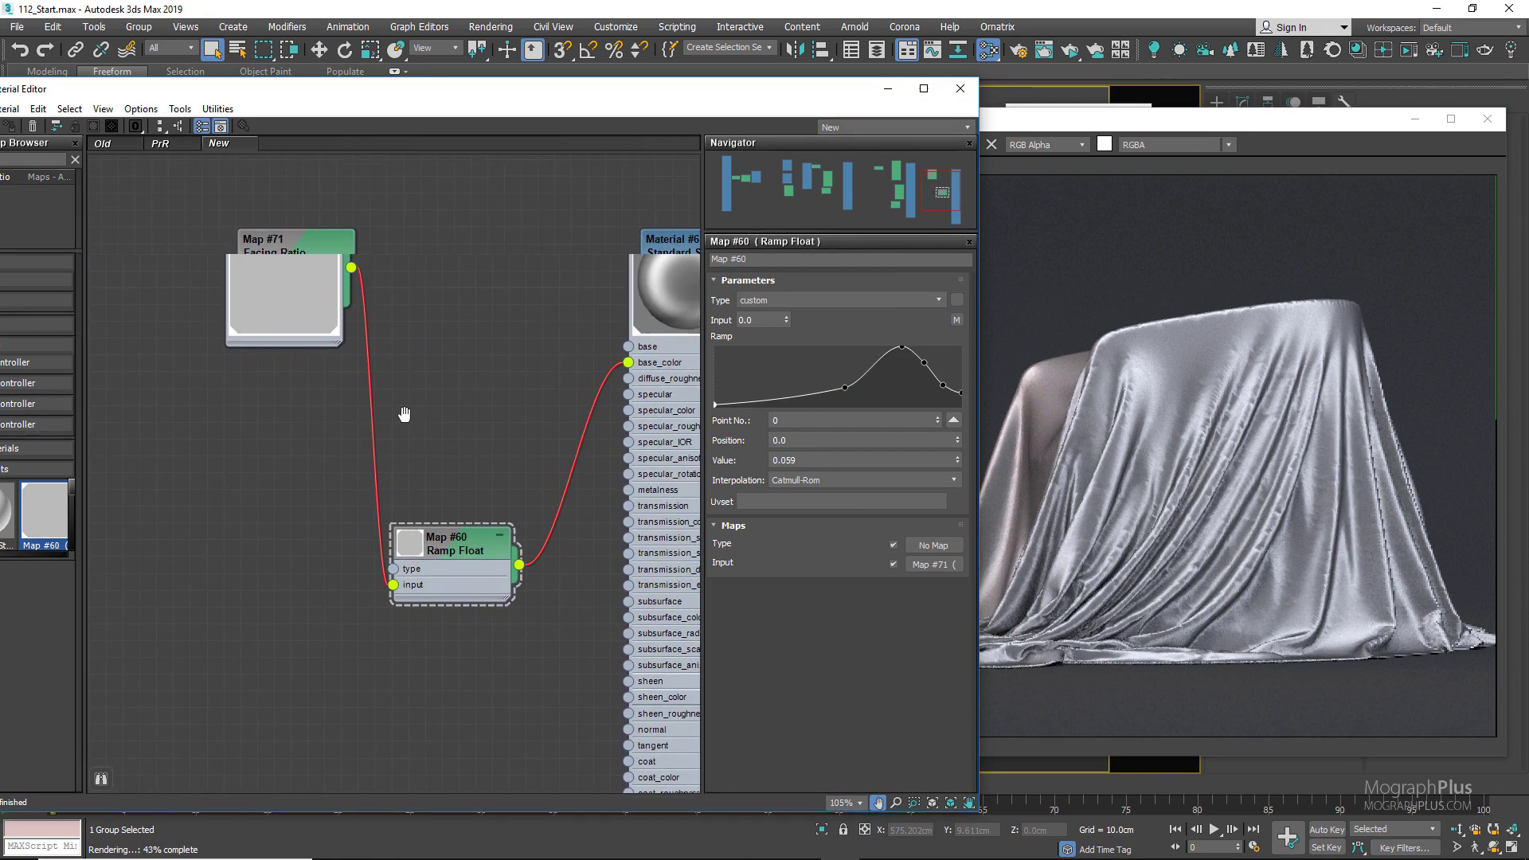
left_click_drag(284, 278, 184, 328)
left_click_drag(465, 585, 407, 393)
middle_click_drag(458, 448, 414, 389)
left_click_drag(420, 105, 579, 102)
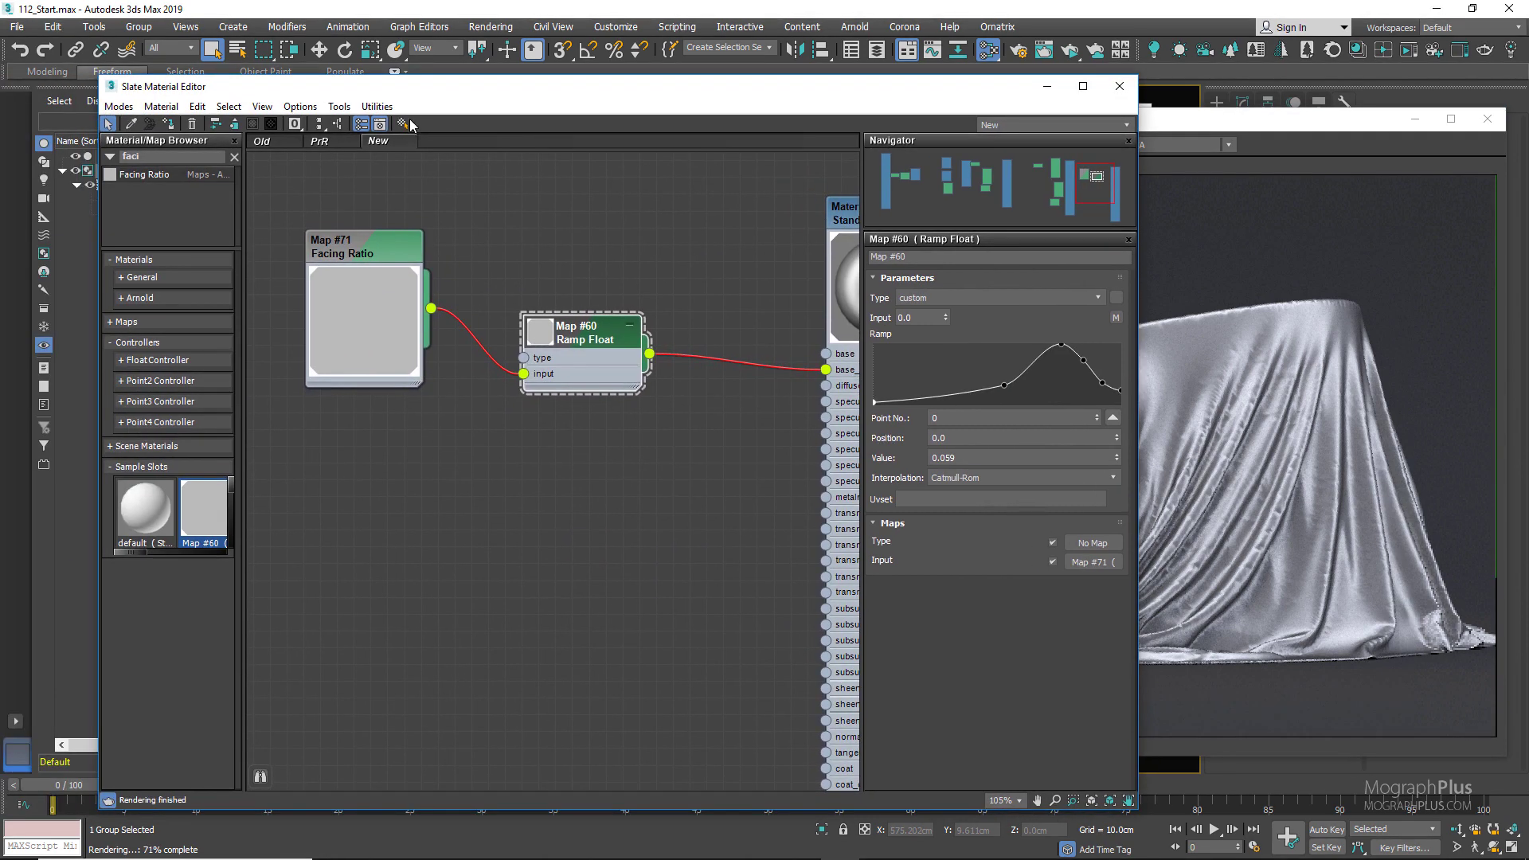
Add a Mix RGBA map below the Ramp Float and open its parameters
left_click(197, 156)
type("mix")
left_click_drag(143, 190, 494, 470)
left_click(533, 465)
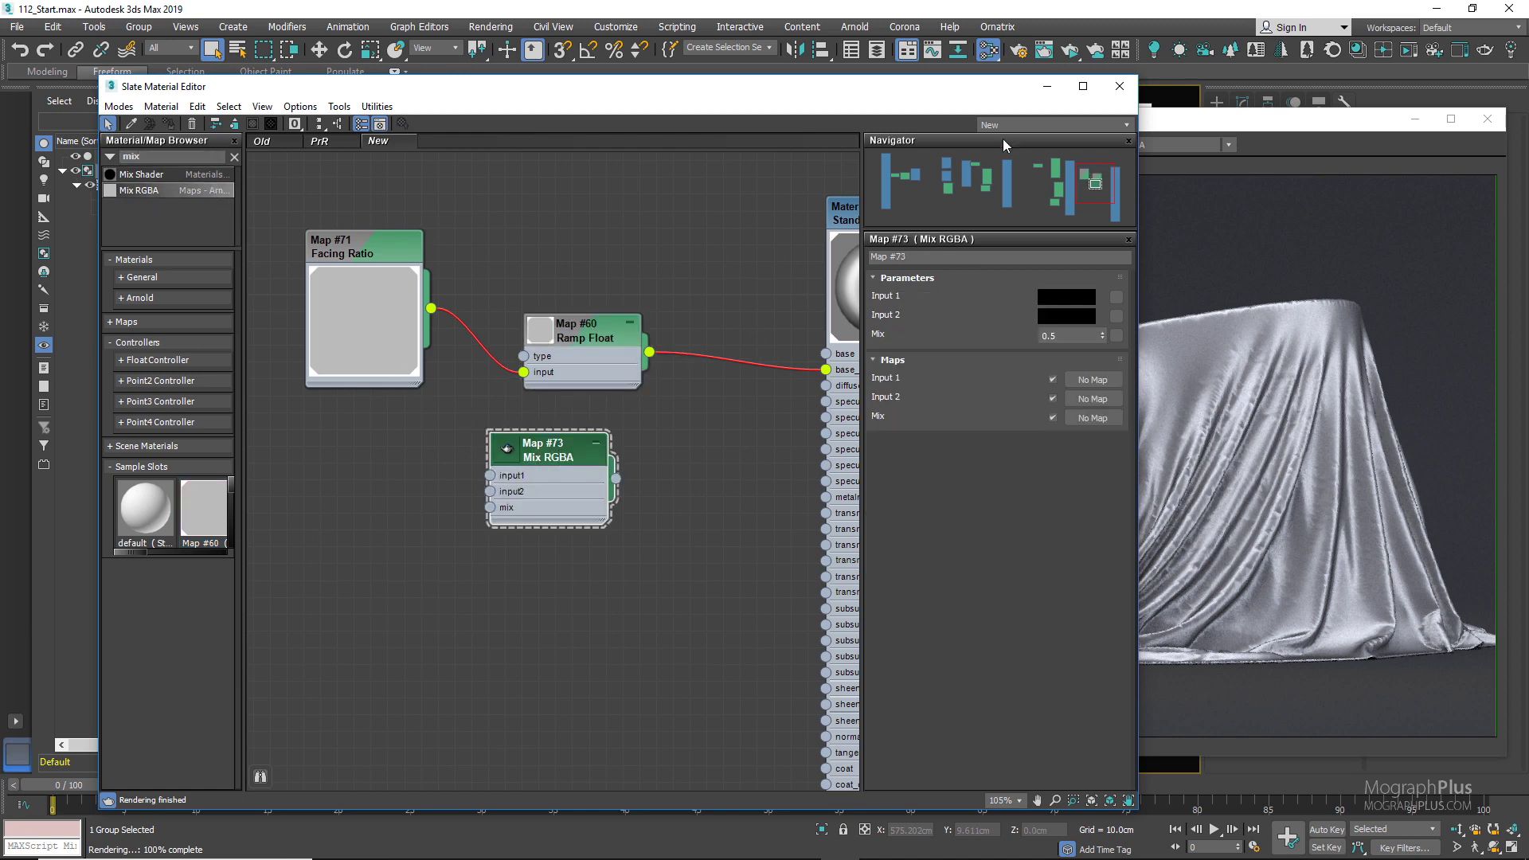
Set the Mix RGBA's Input 1 to the dark purple and Input 2 to the light lavender from the color clipboard
left_click_drag(910, 94, 725, 94)
left_click_drag(1068, 128, 1134, 267)
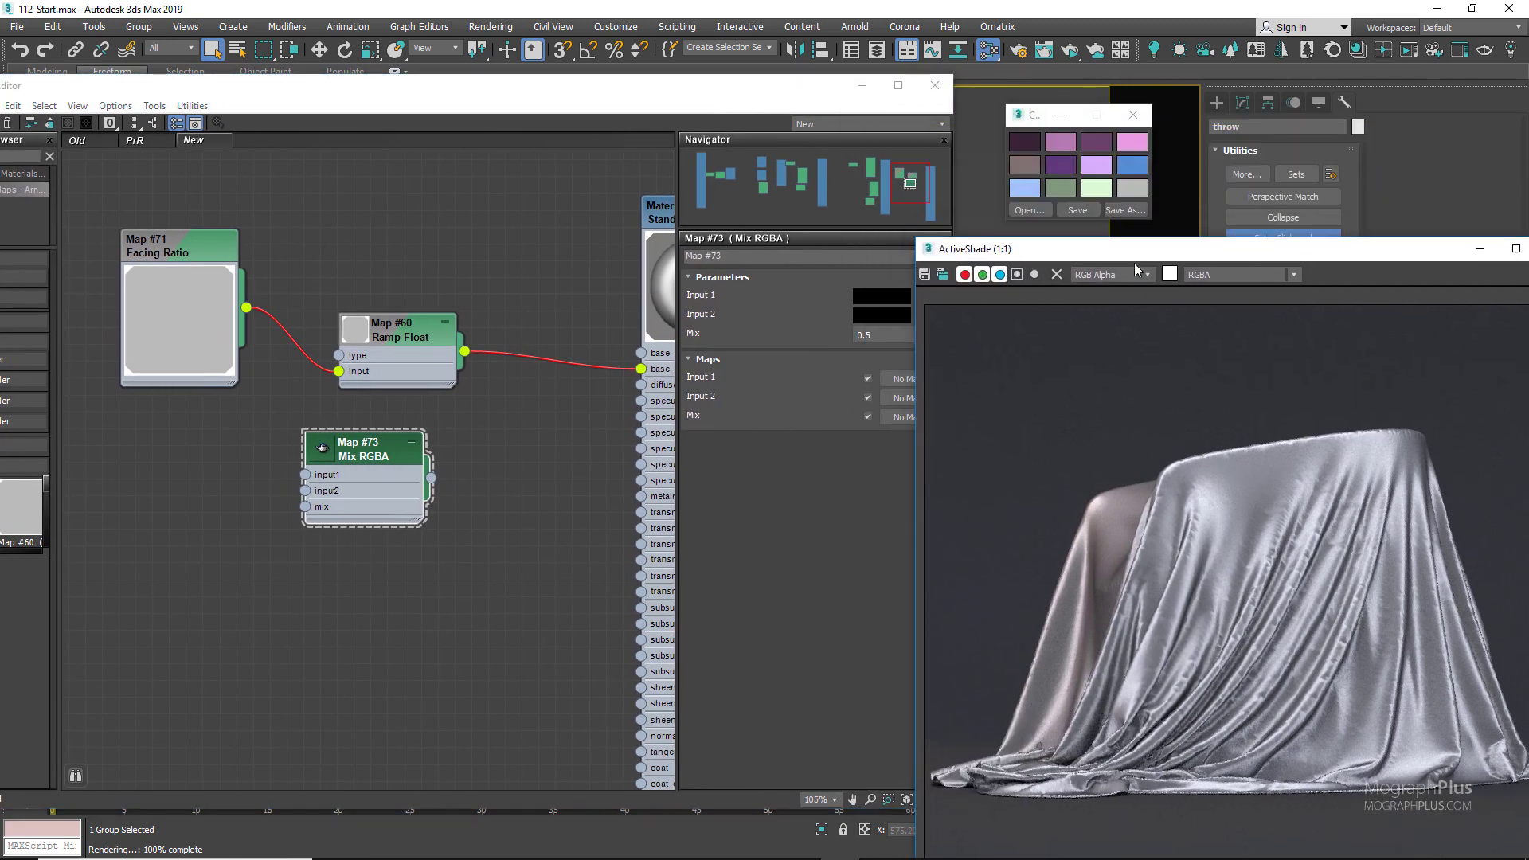
left_click_drag(1054, 164, 572, 265)
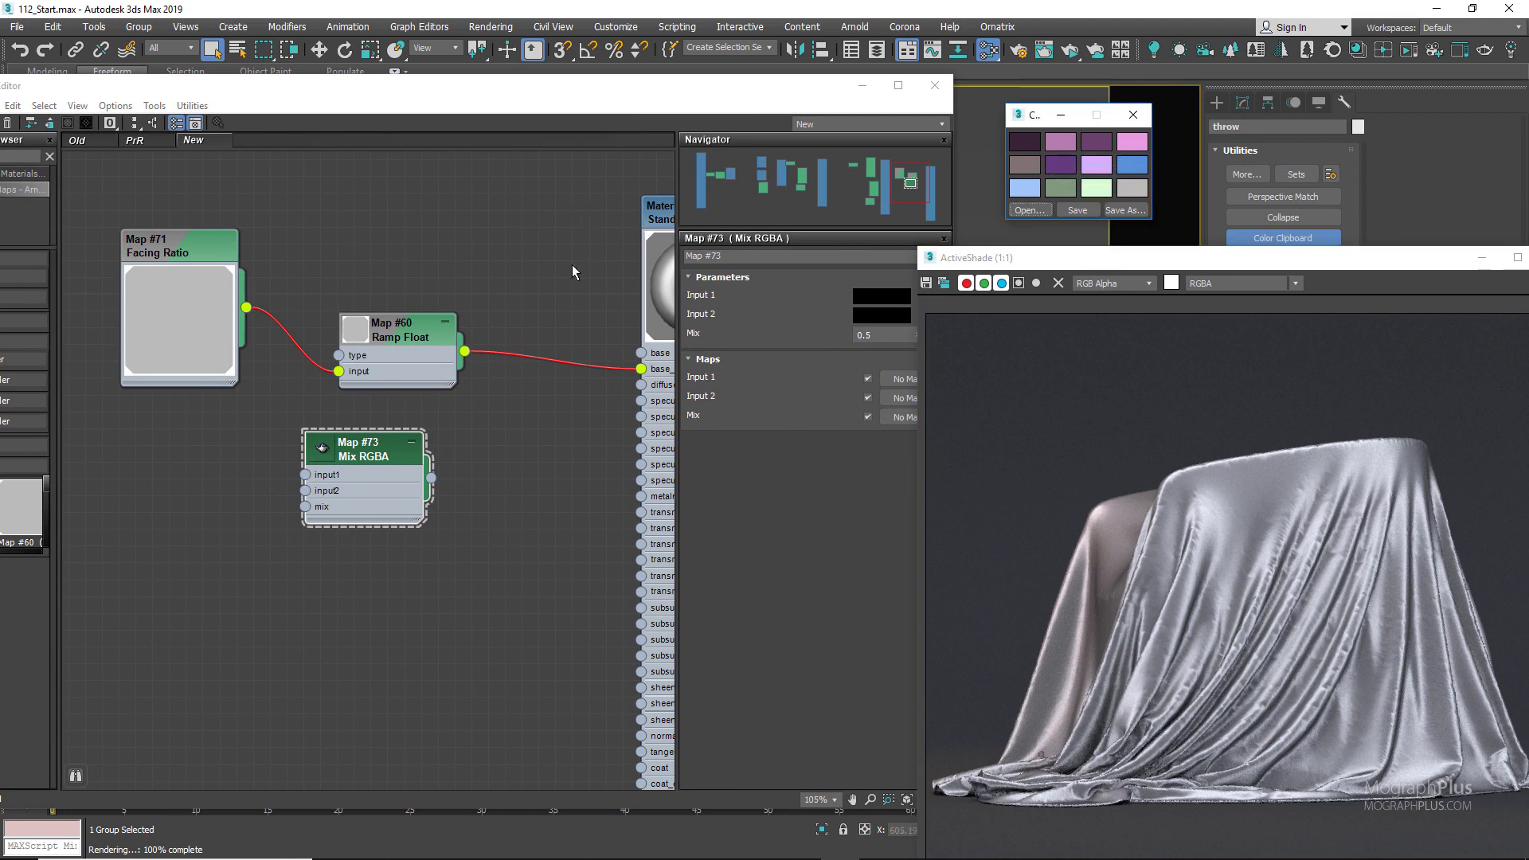
left_click_drag(859, 301, 862, 301)
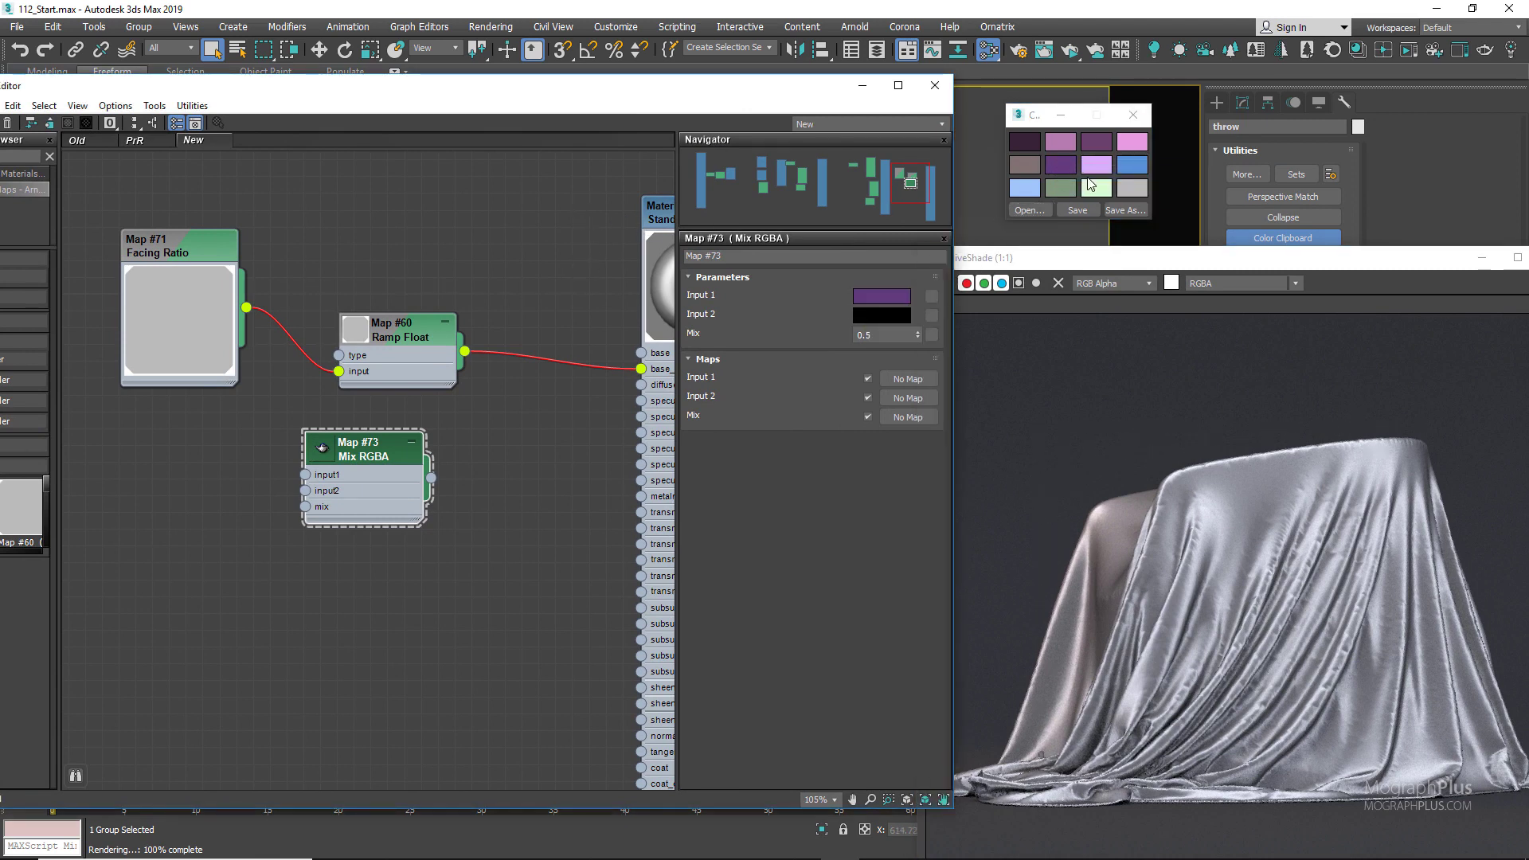
right_click(1091, 171)
left_click(1129, 180)
right_click(875, 313)
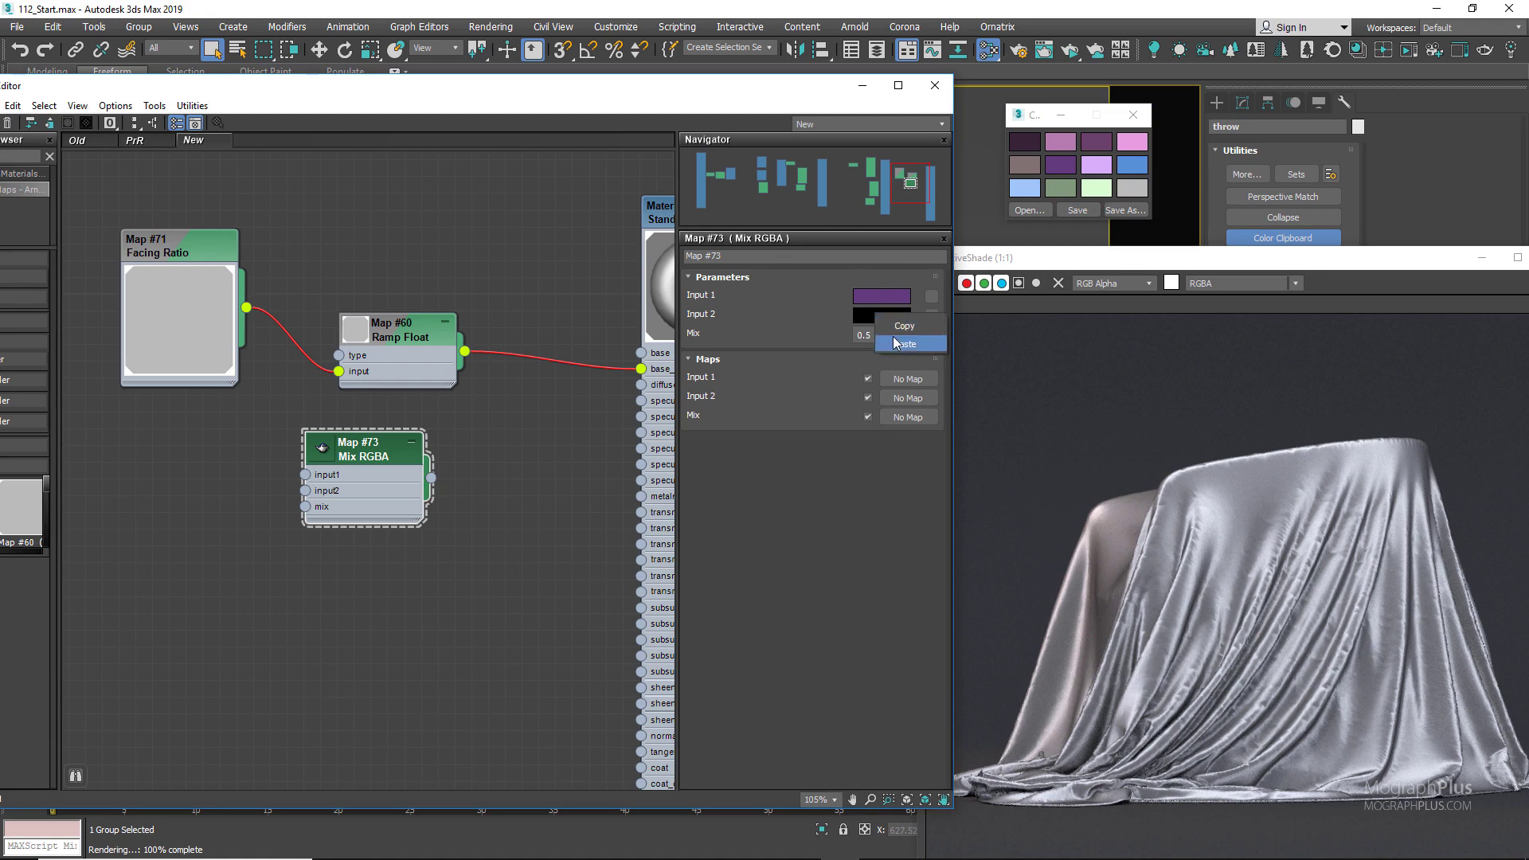
left_click(893, 337)
Connect the Facing Ratio to the Mix RGBA's mix input and its output to base_color, and bring the render preview into view
scroll(518, 457, "up", 2)
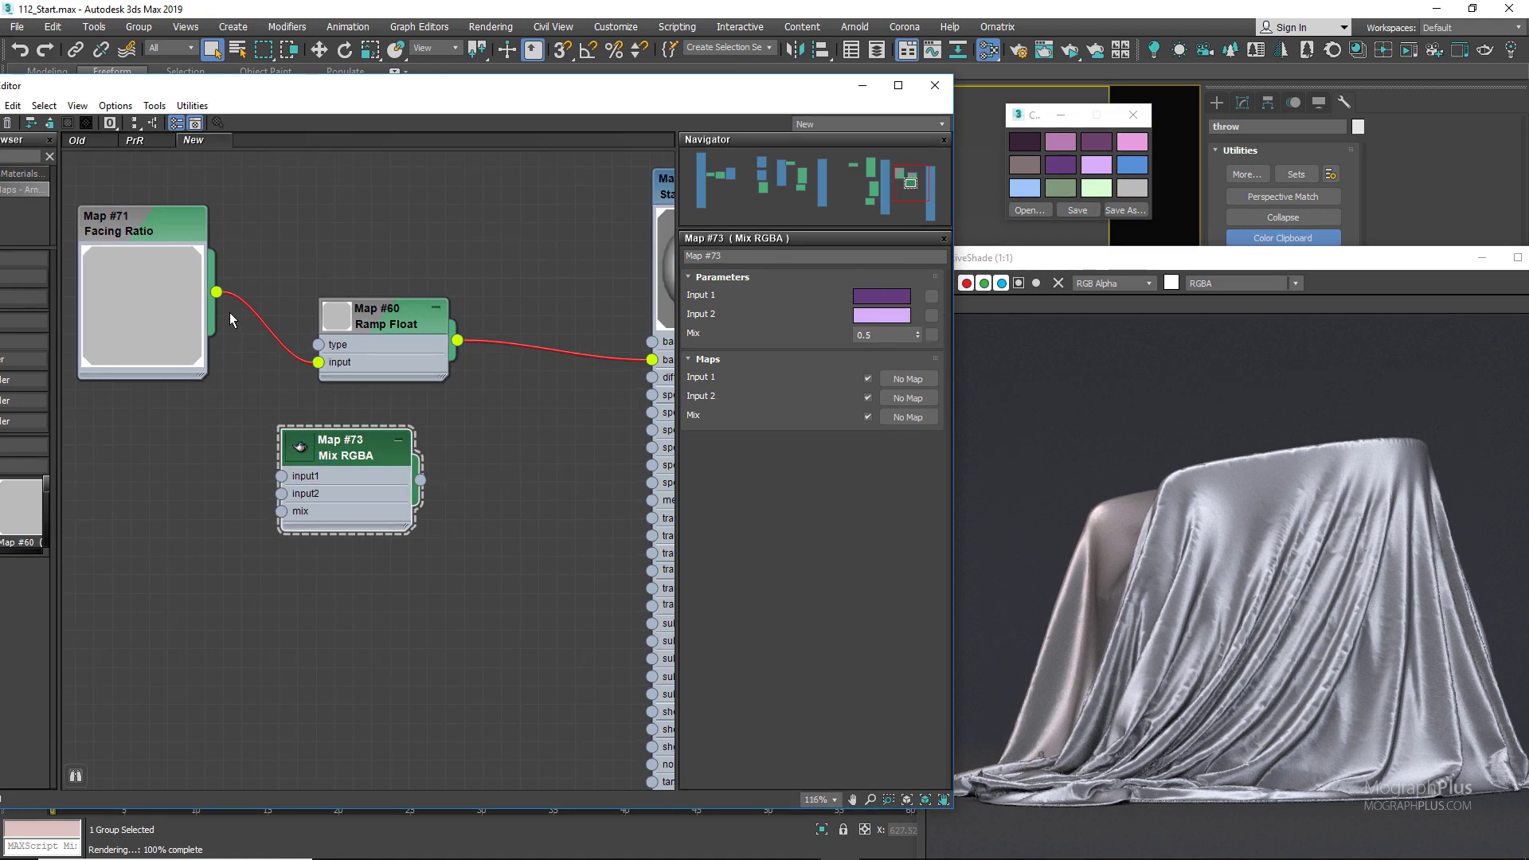
left_click_drag(264, 501, 282, 511)
middle_click_drag(389, 456, 287, 520)
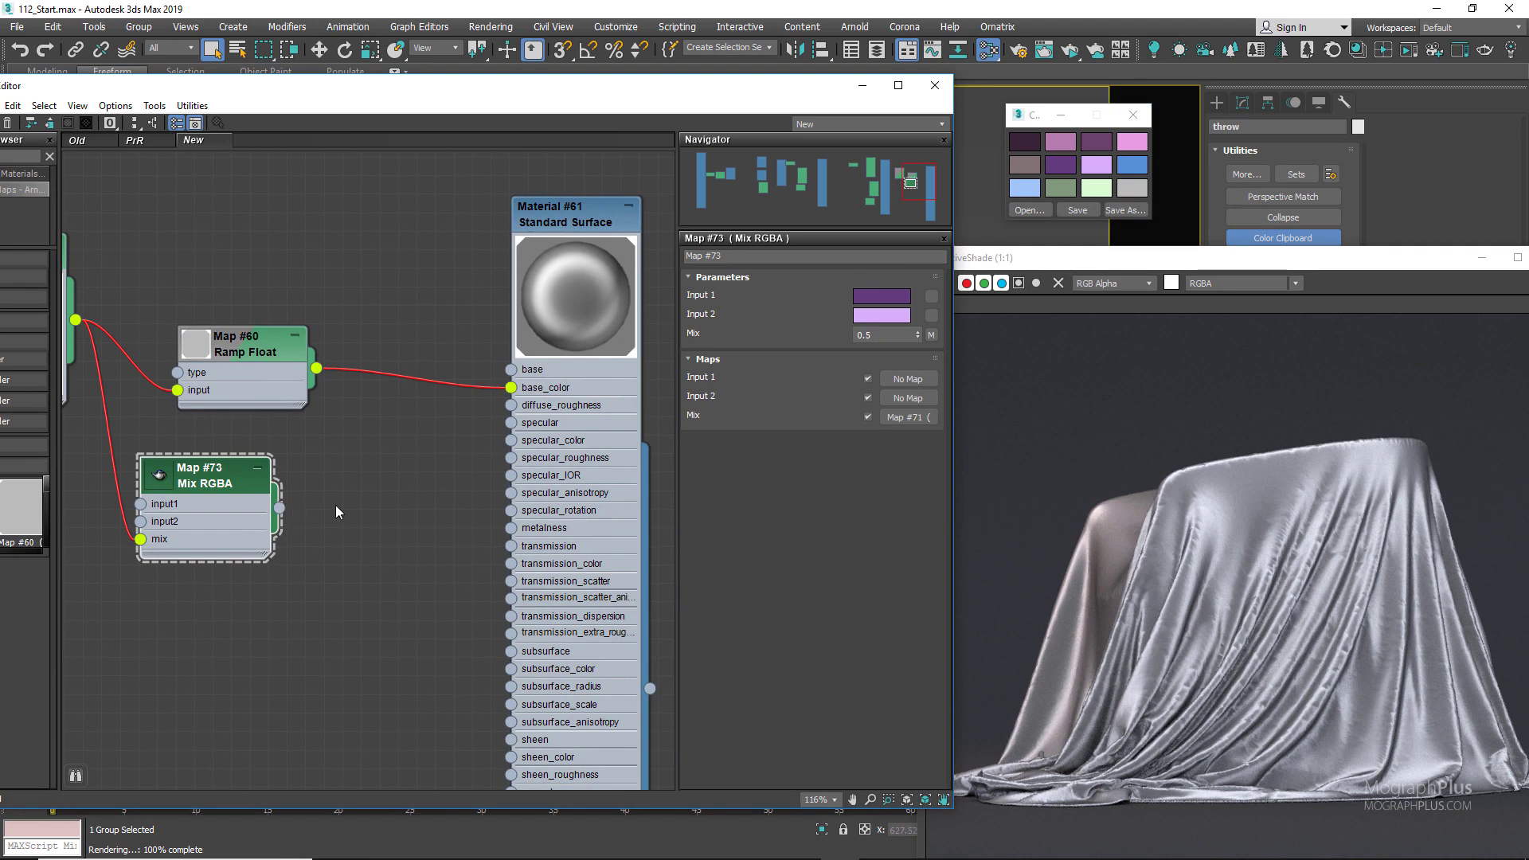
left_click_drag(280, 507, 511, 388)
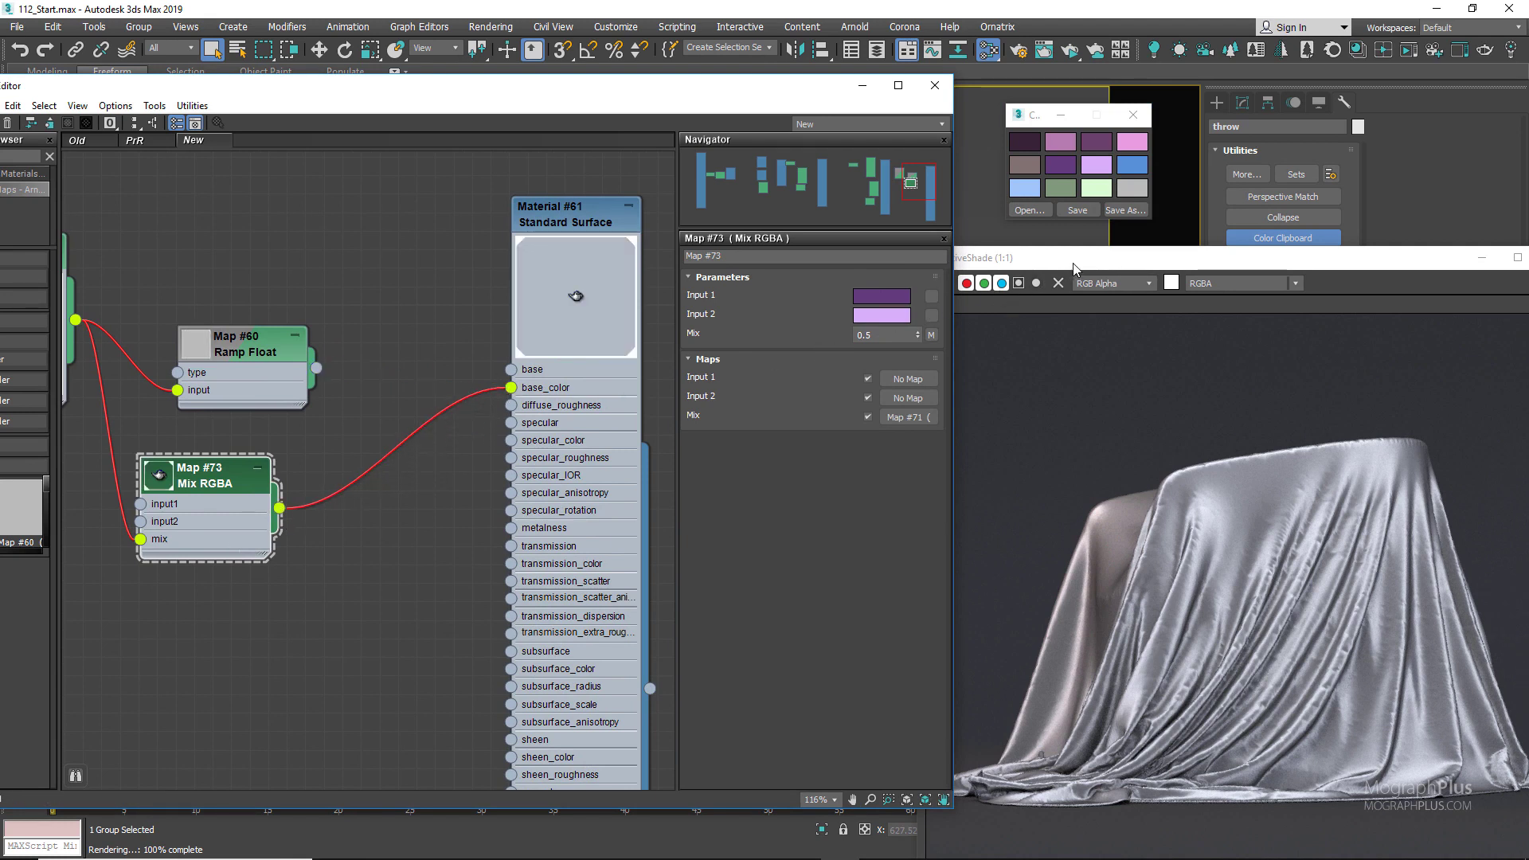
left_click_drag(1074, 268, 1050, 220)
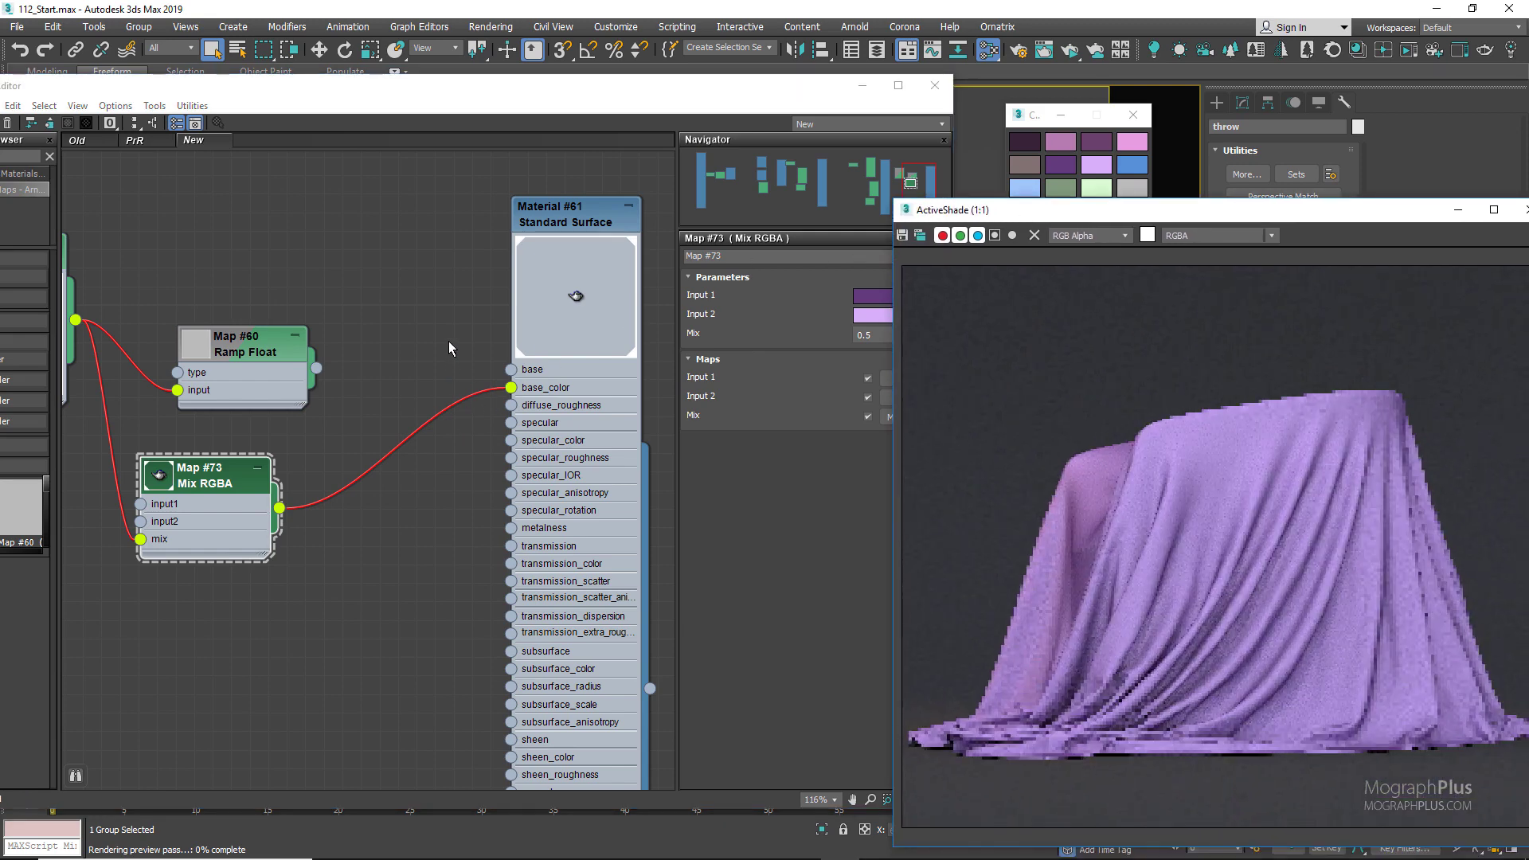
Drive the Mix RGBA's mix input with the Ramp Float instead of the Facing Ratio and reposition the Mix RGBA node
scroll(375, 279, "down", 1)
mouse_move(341, 266)
middle_mouse_down()
mouse_move(383, 299)
mouse_move(407, 275)
mouse_move(357, 288)
middle_mouse_up()
scroll(377, 284, "down", 2)
scroll(382, 379, "down", 1)
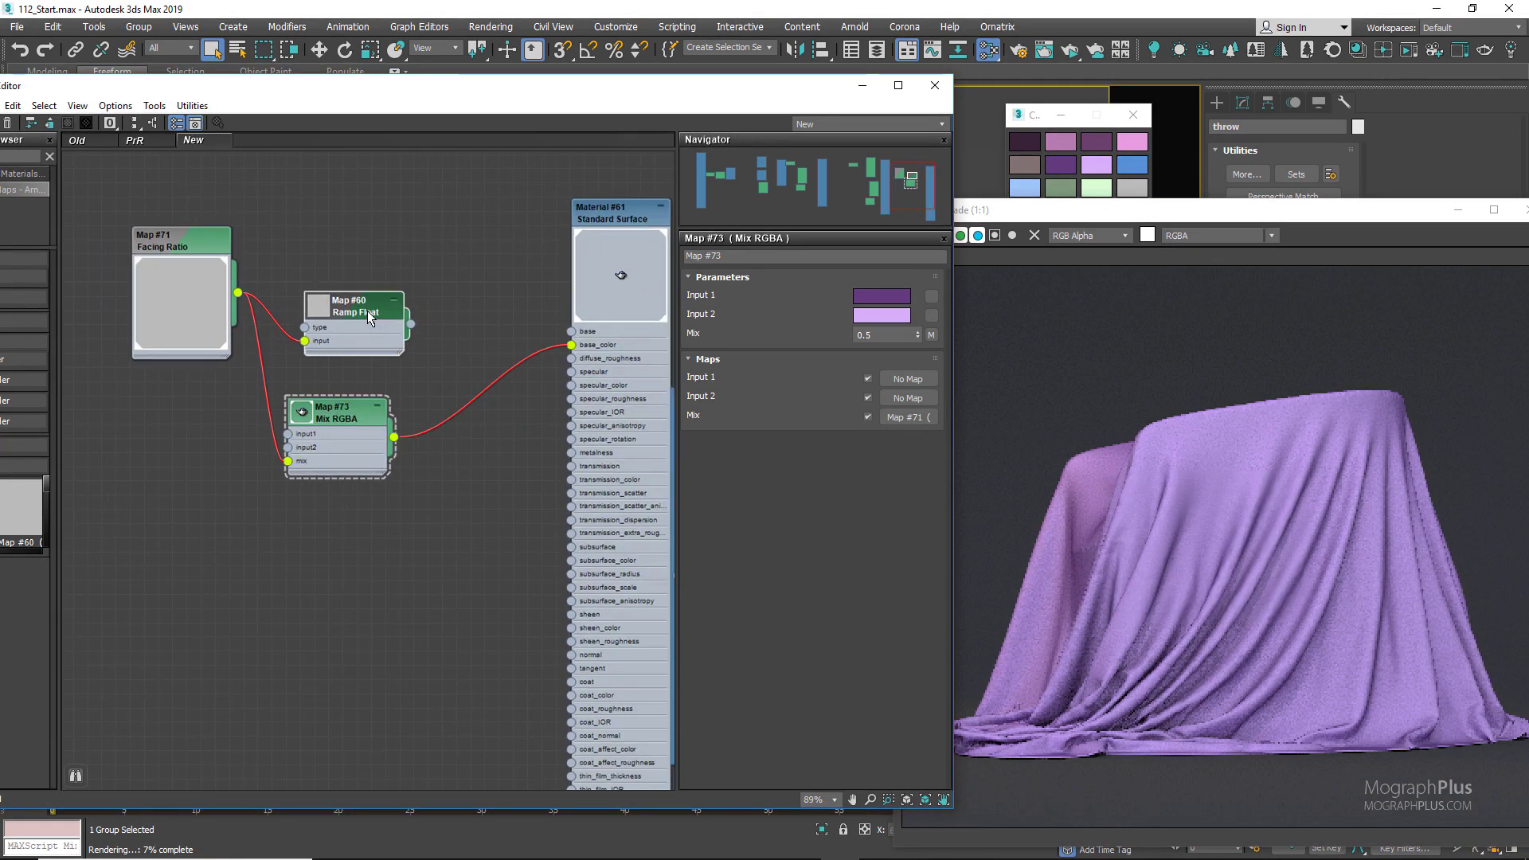
left_click_drag(369, 317, 290, 463)
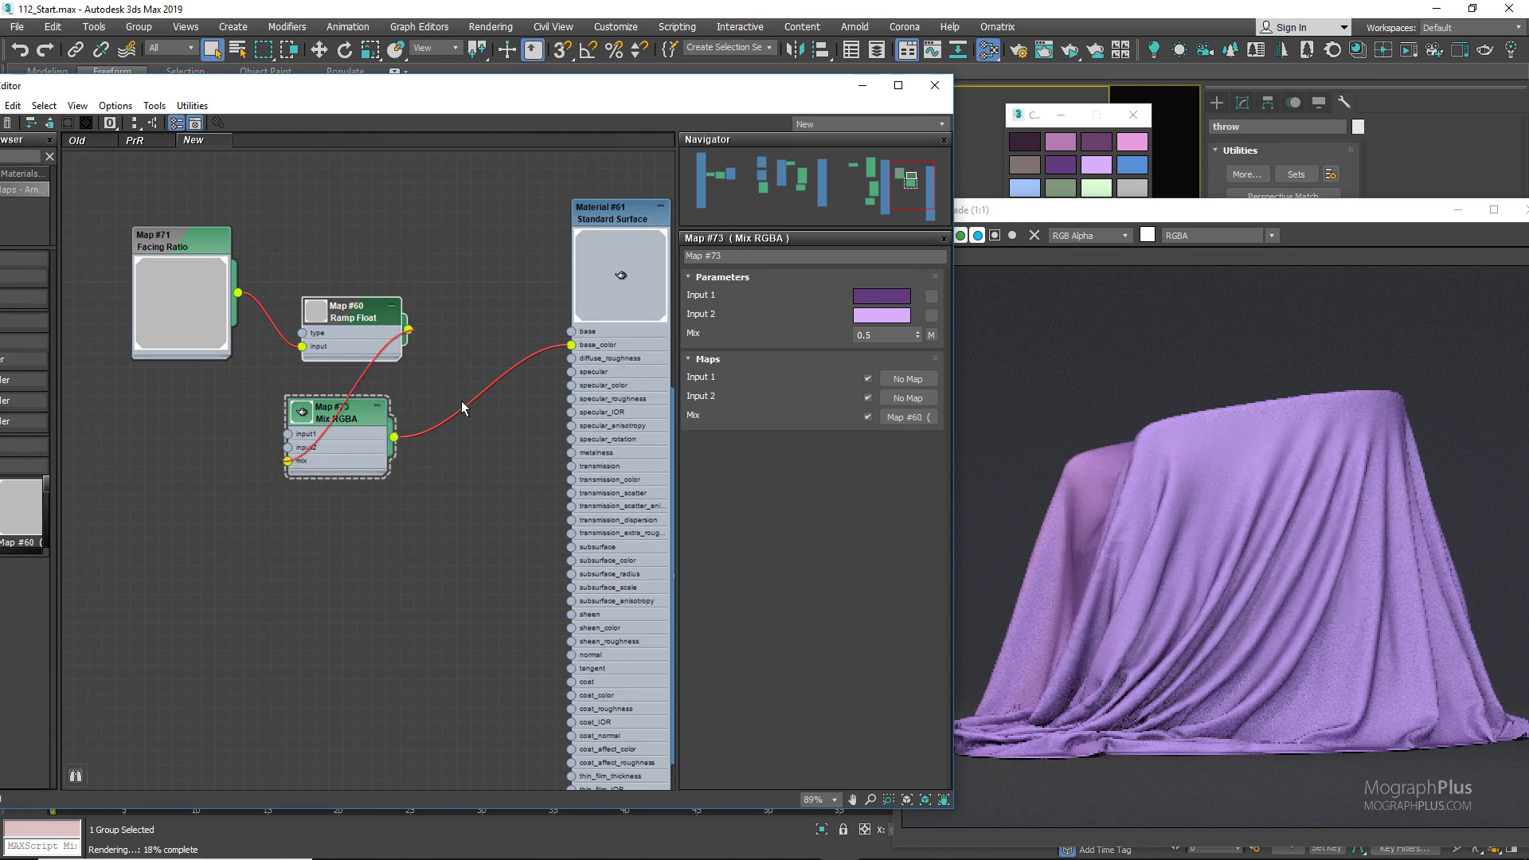
middle_click_drag(464, 409, 379, 386)
left_click_drag(239, 412, 341, 430)
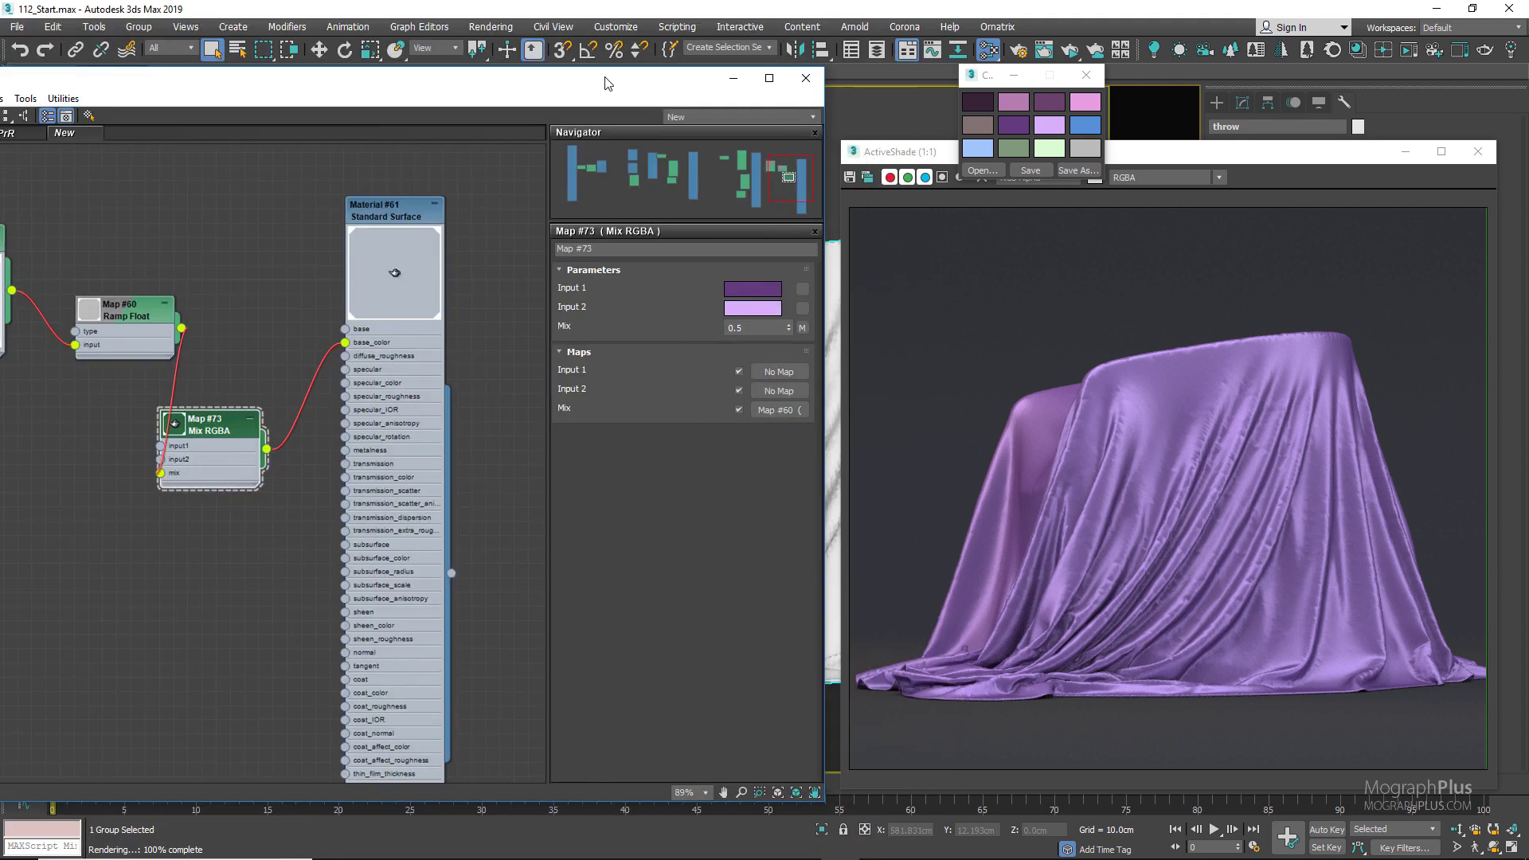
Duplicate the Mix RGBA below the original and connect the copy to the material's base_color
scroll(126, 529, "up", 1)
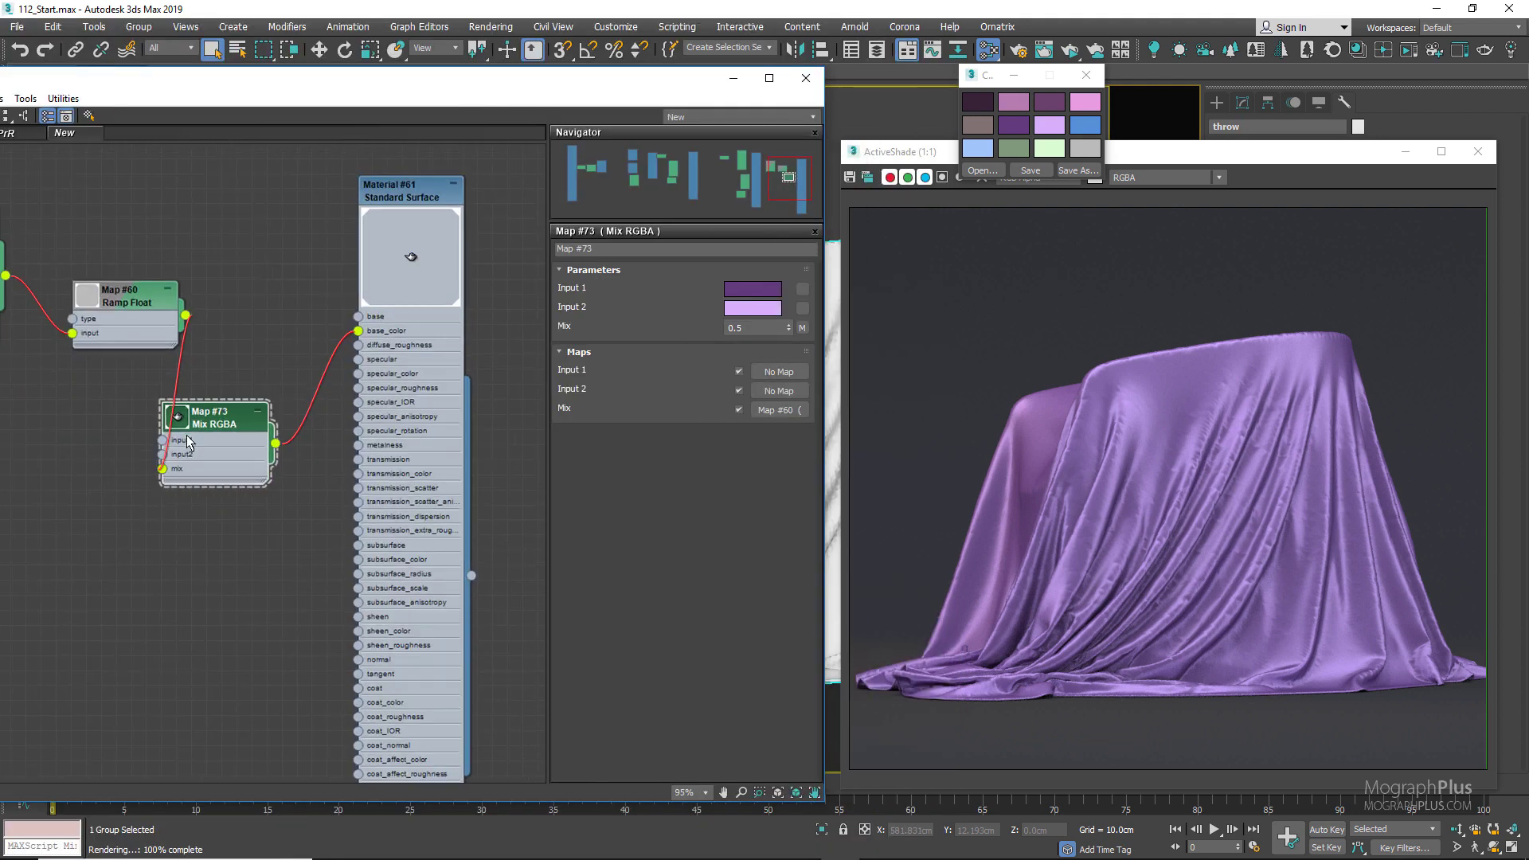
left_click_drag(189, 443, 367, 316, "shift")
scroll(239, 580, "up", 1)
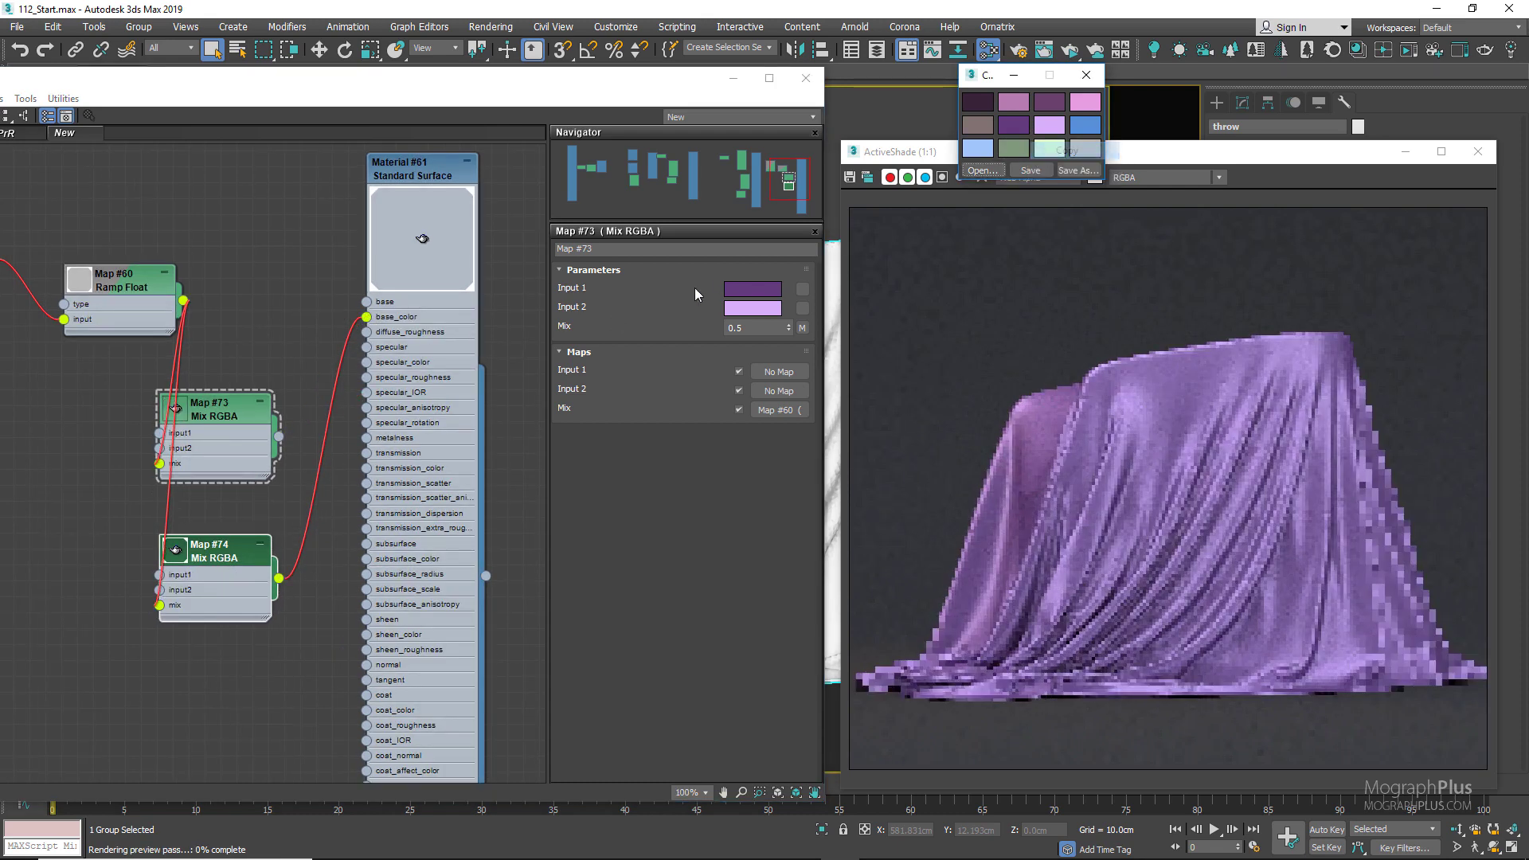
Set the copied Mix RGBA's Input 1 to the muted green and Input 2 to the pale green, and close the ActiveShade preview
right_click(746, 291)
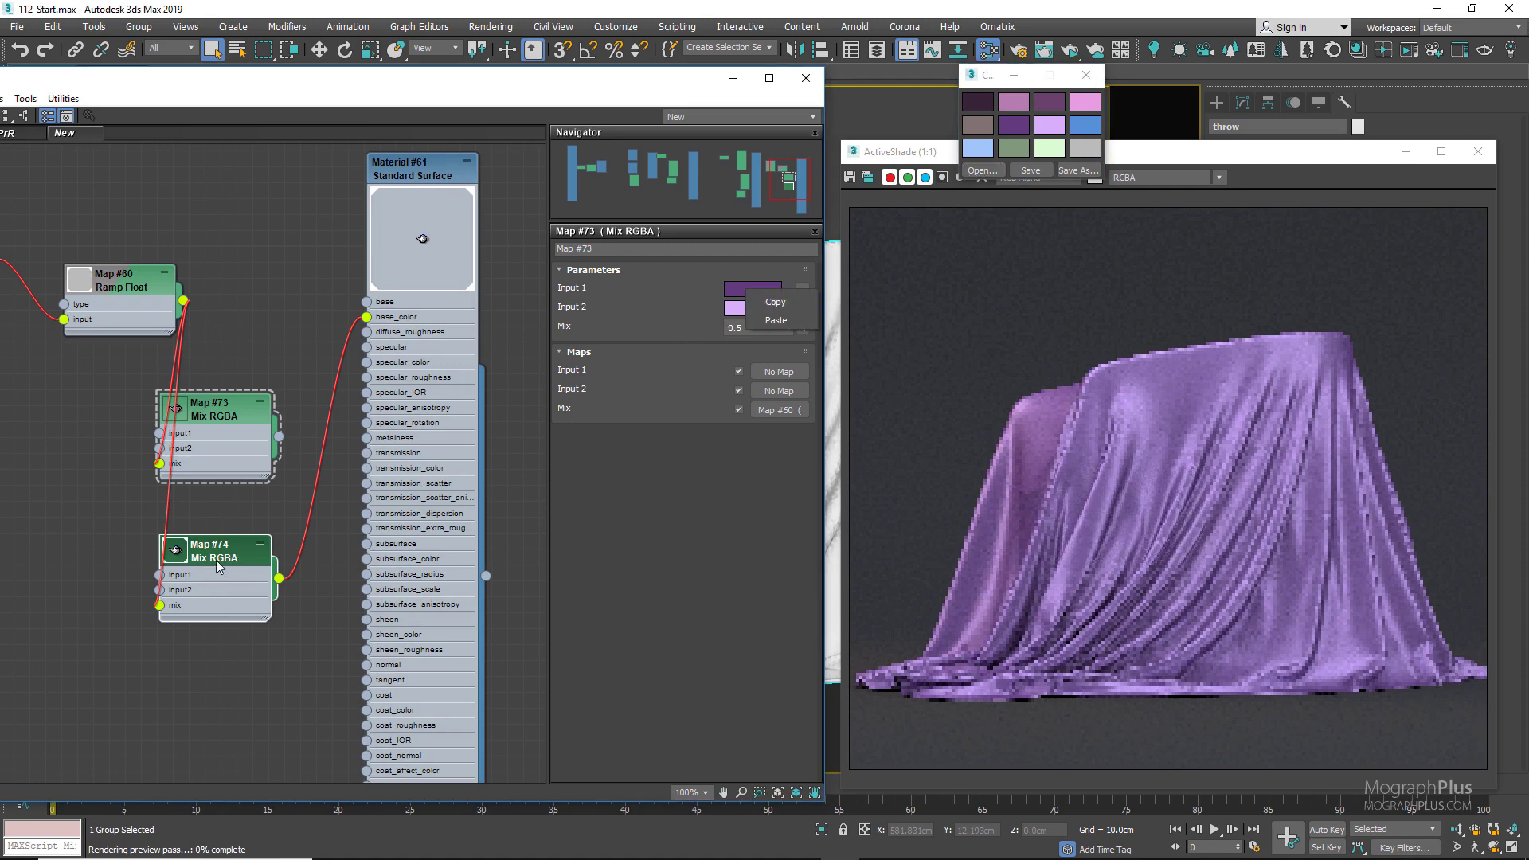
left_click(216, 567)
left_click(217, 567)
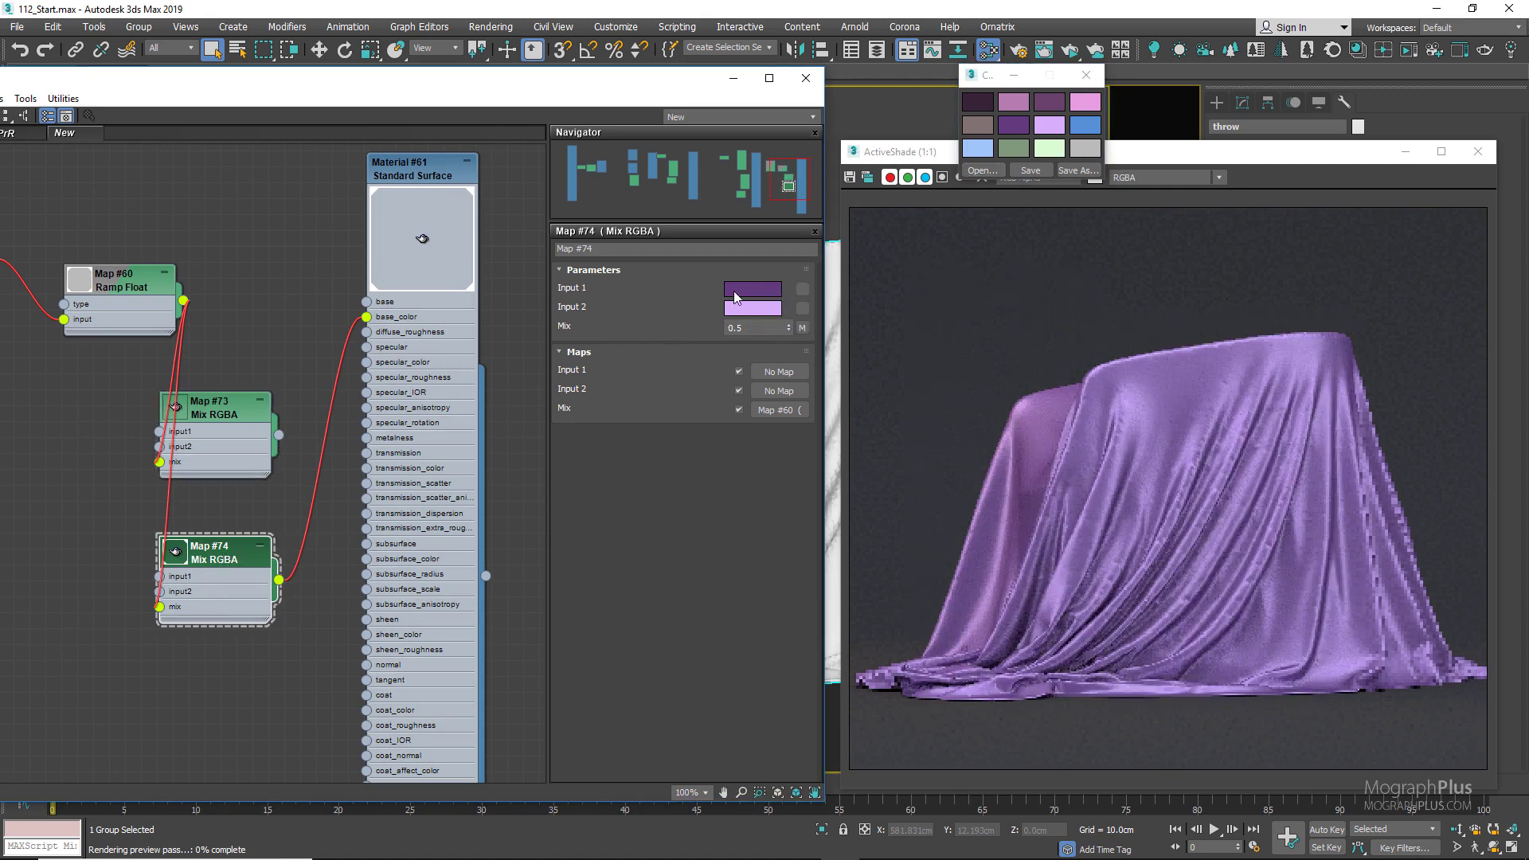
right_click(735, 298)
left_click(765, 319)
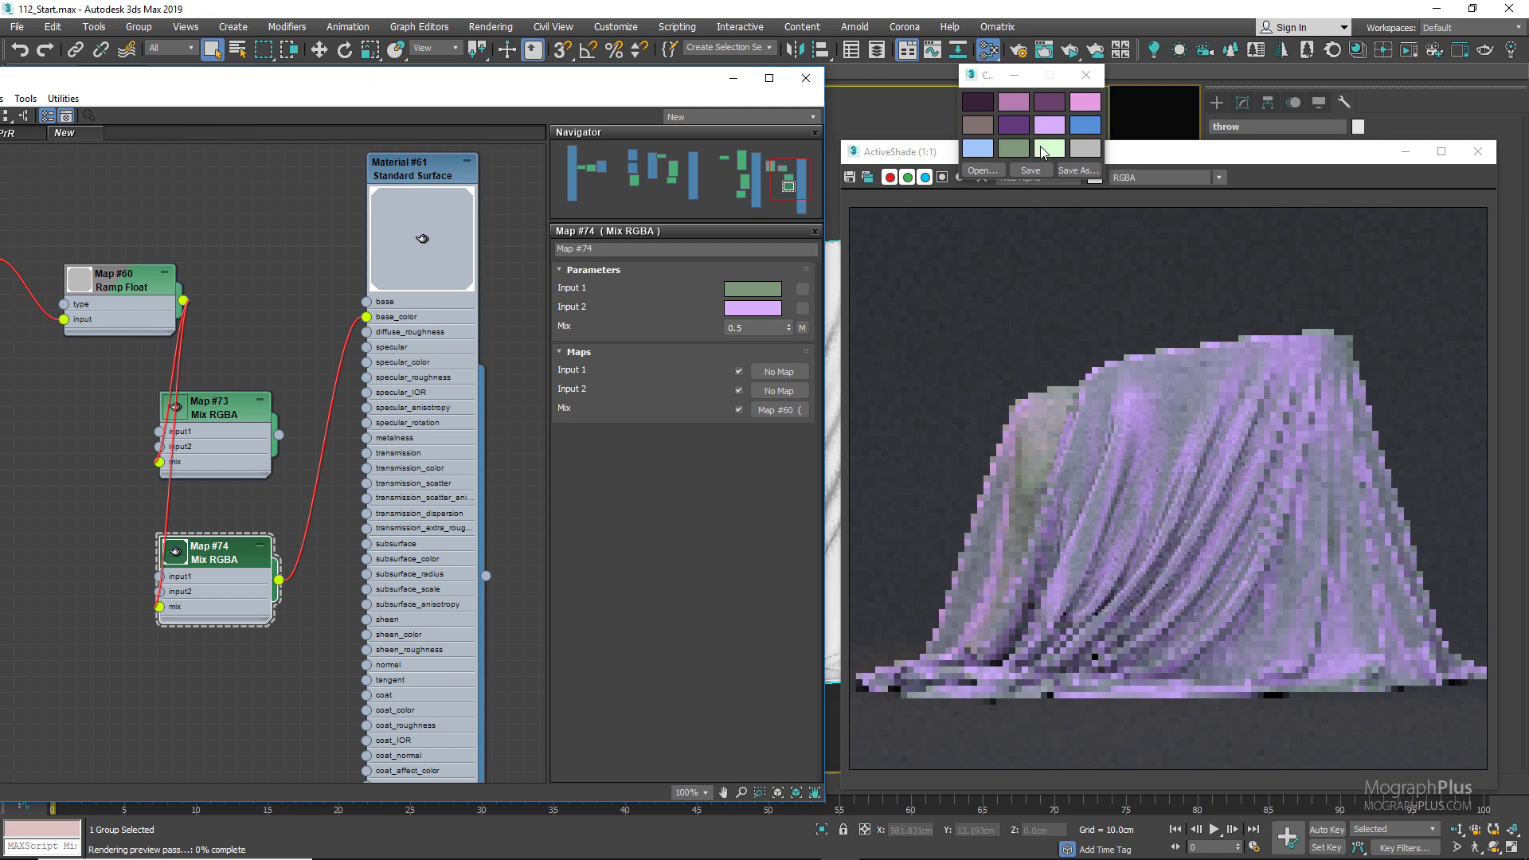
right_click(1042, 151)
left_click(1066, 159)
right_click(748, 311)
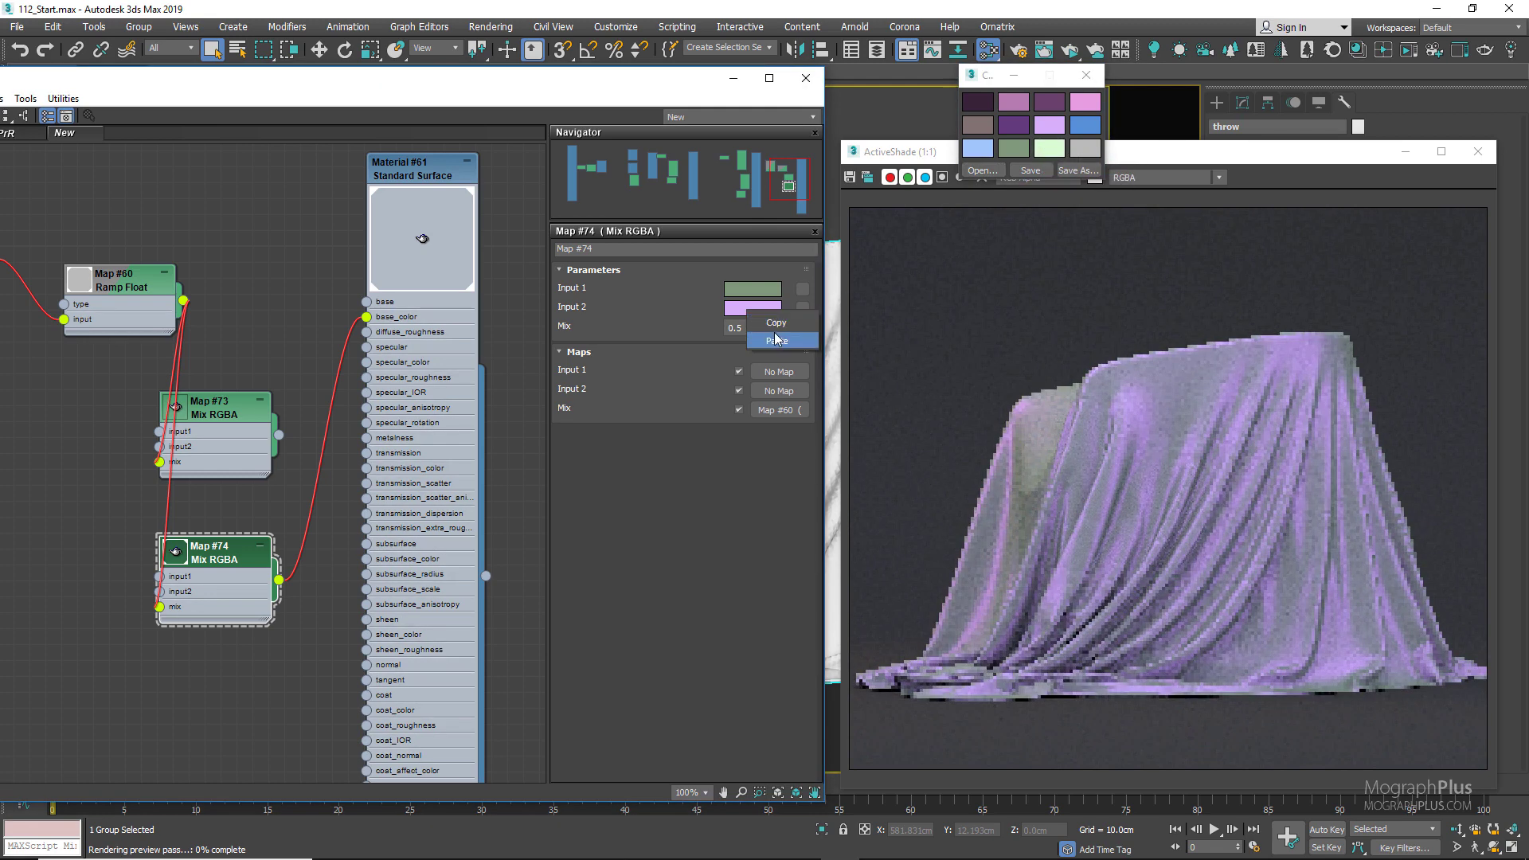
left_click(777, 340)
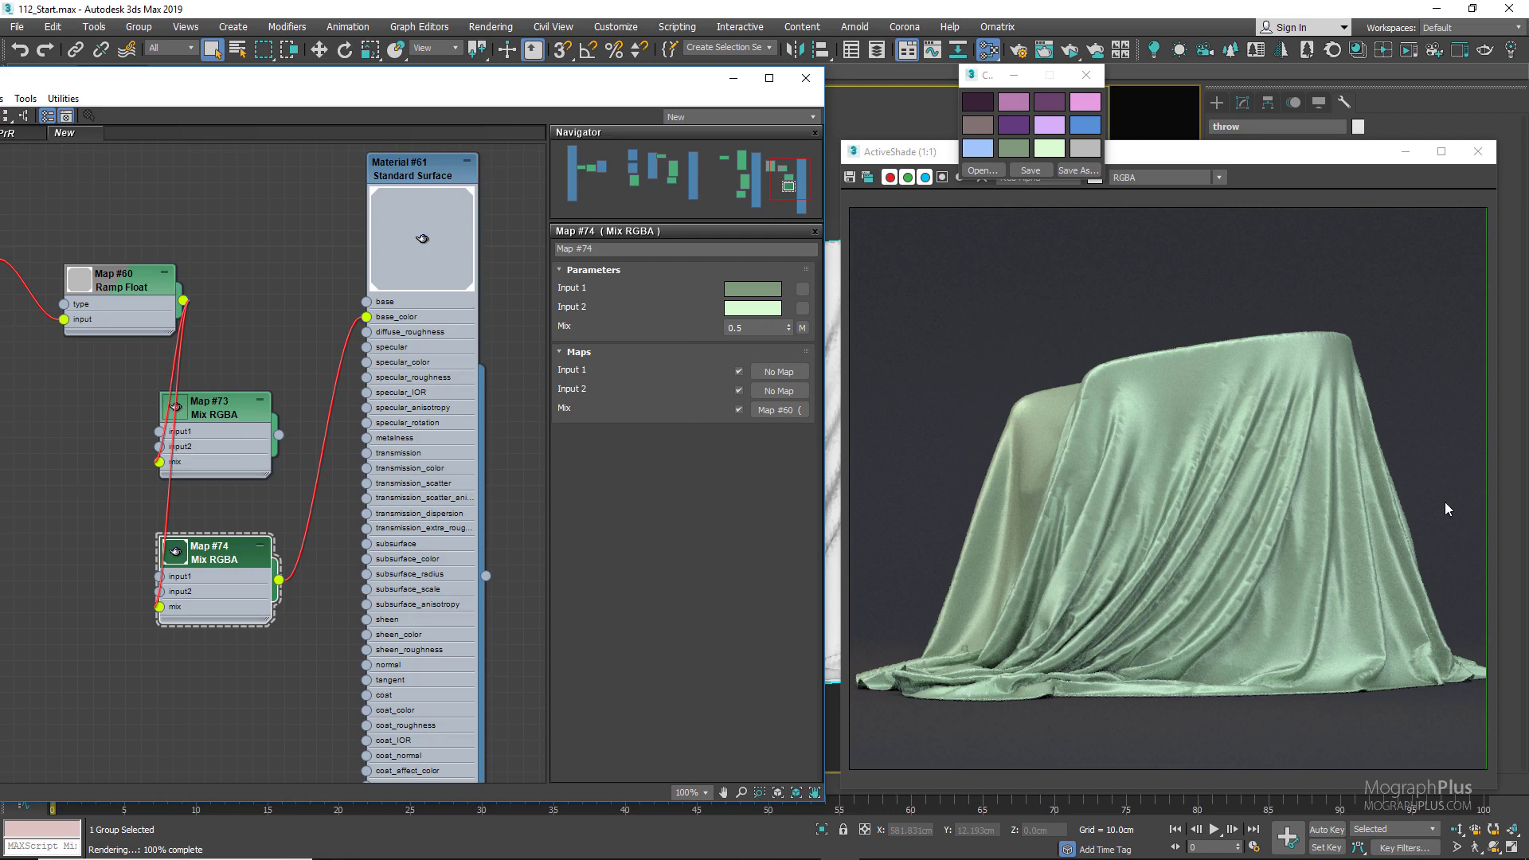
left_click(1479, 152)
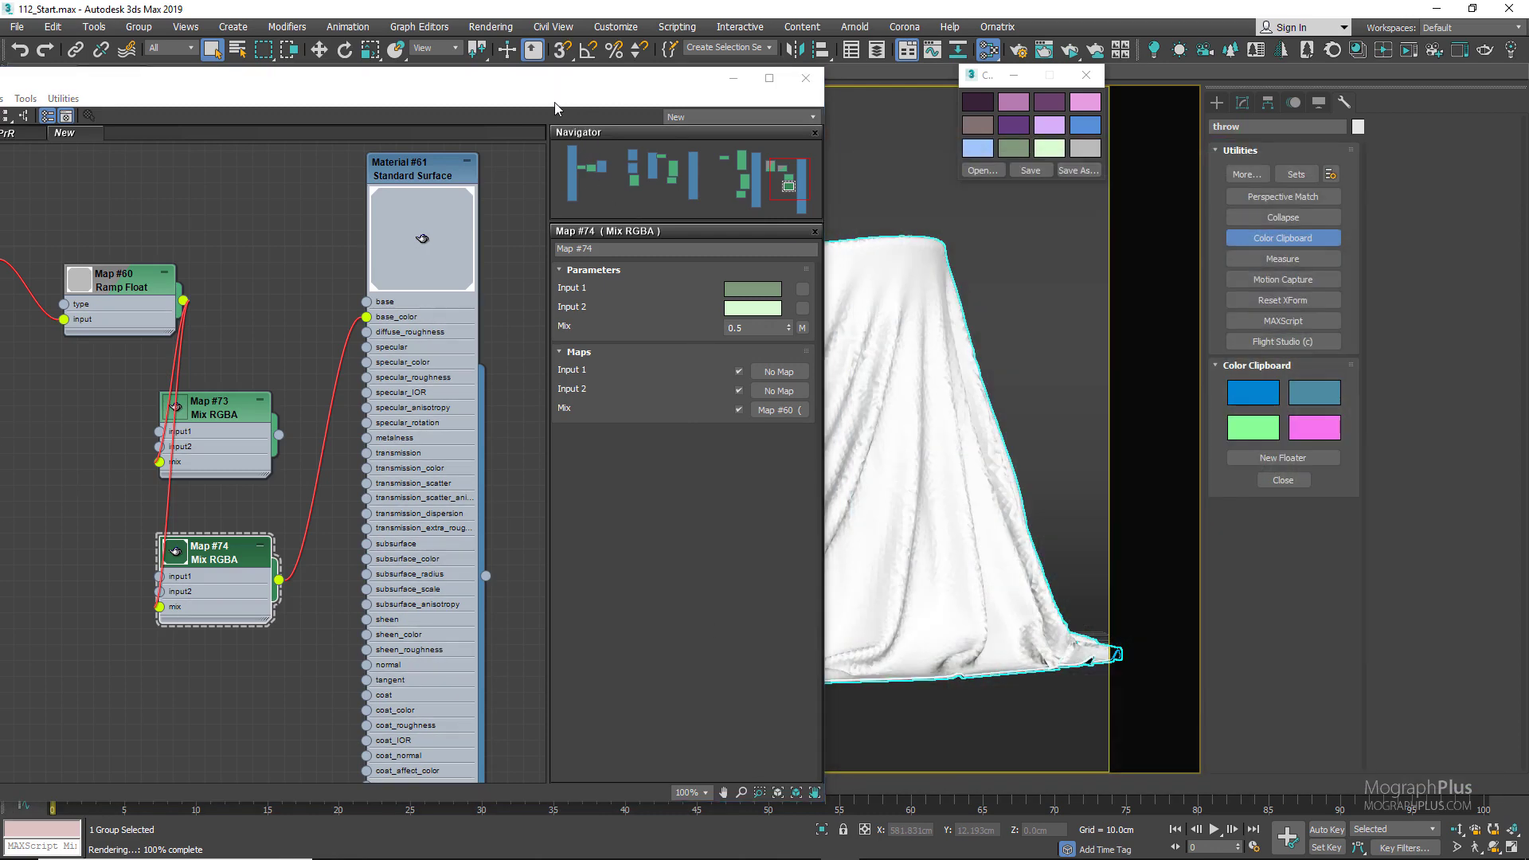
Add a new Arnold Standard Surface material in the empty area beyond the existing node networks and open its parameters
left_click_drag(610, 98, 933, 110)
scroll(720, 308, "down", 2)
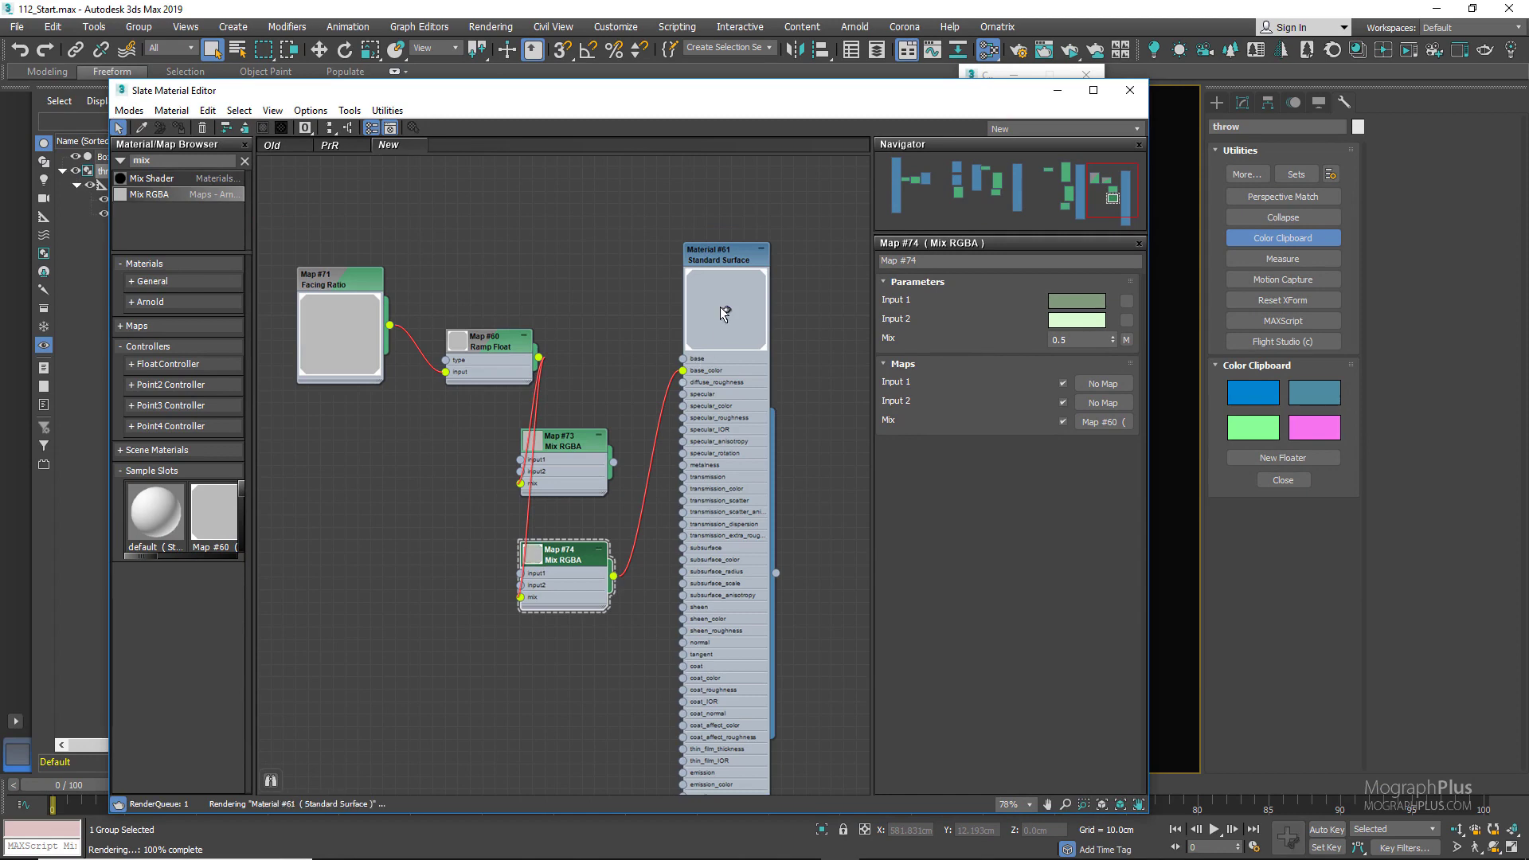
scroll(605, 292, "down", 5)
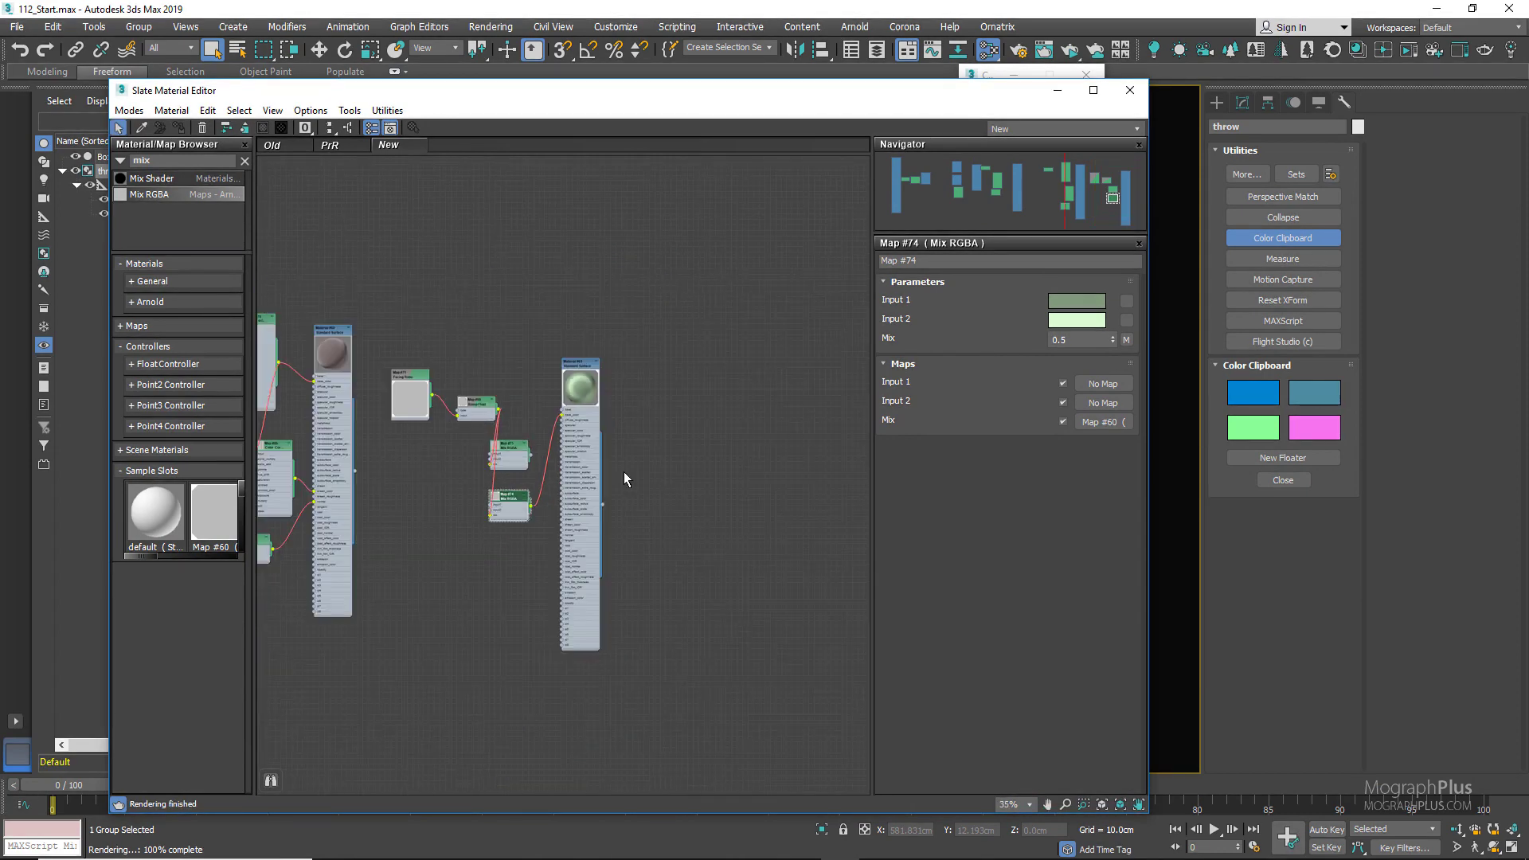
middle_click_drag(624, 471, 753, 462)
scroll(713, 532, "down", 2)
middle_click_drag(713, 532, 477, 547)
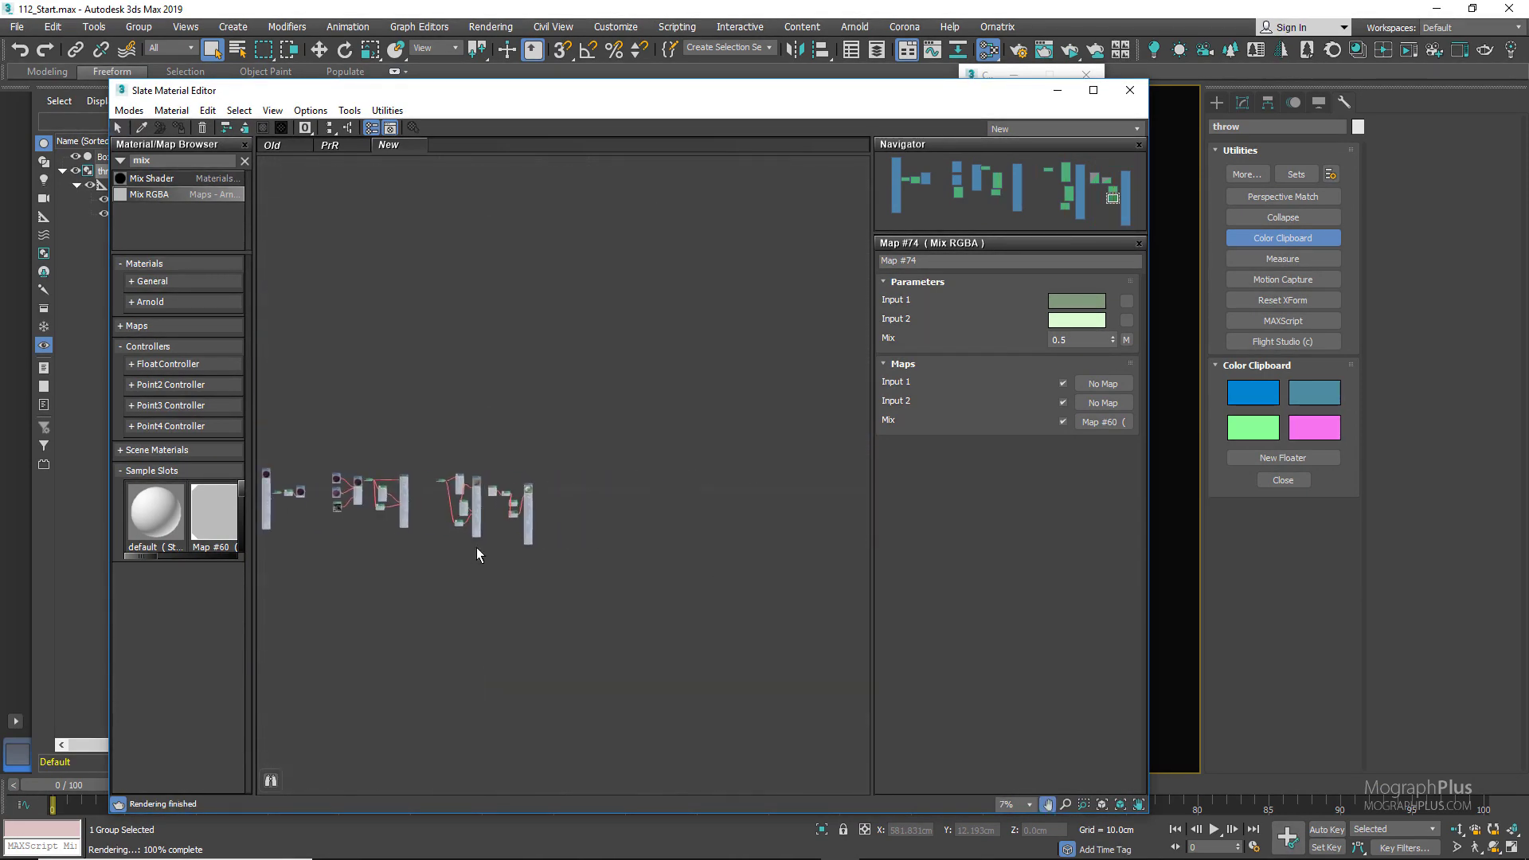
middle_click_drag(525, 485, 598, 375)
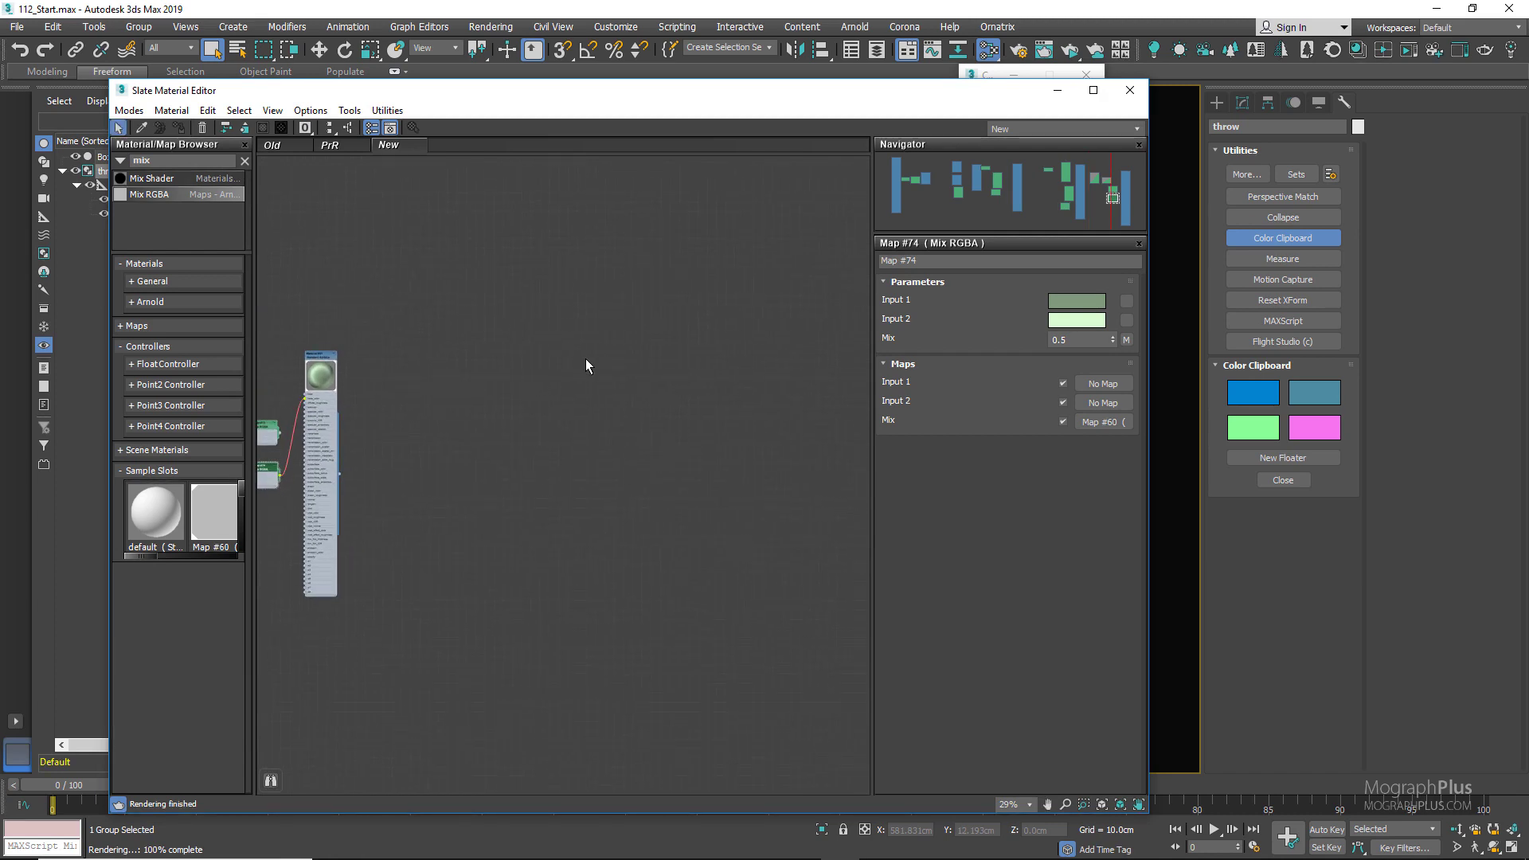
right_click(587, 361)
mouse_move(788, 387)
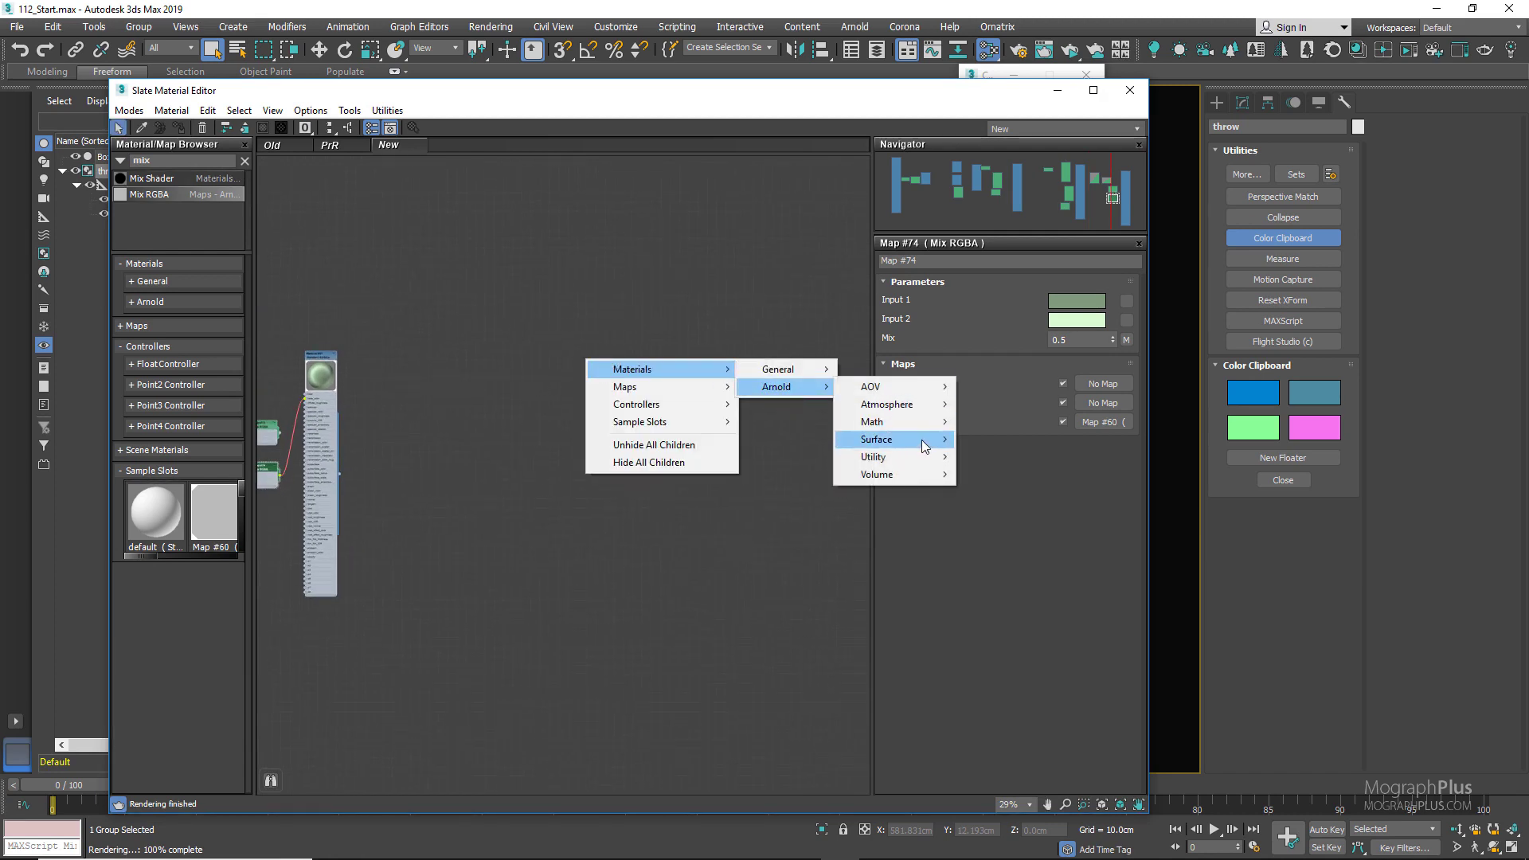
mouse_move(916, 443)
left_click(1012, 518)
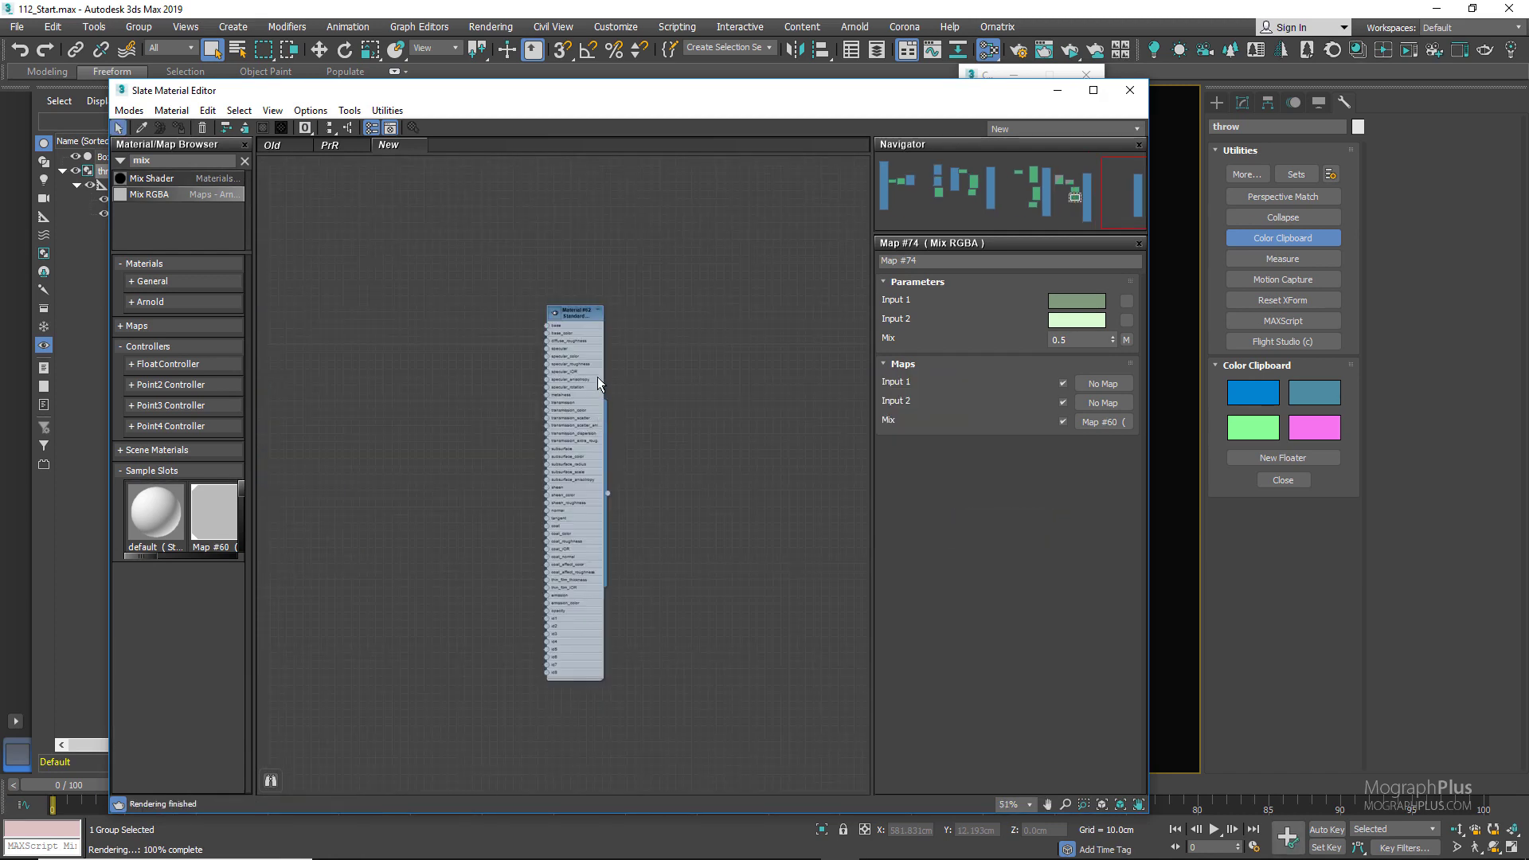
right_click(572, 314)
double_click(588, 314)
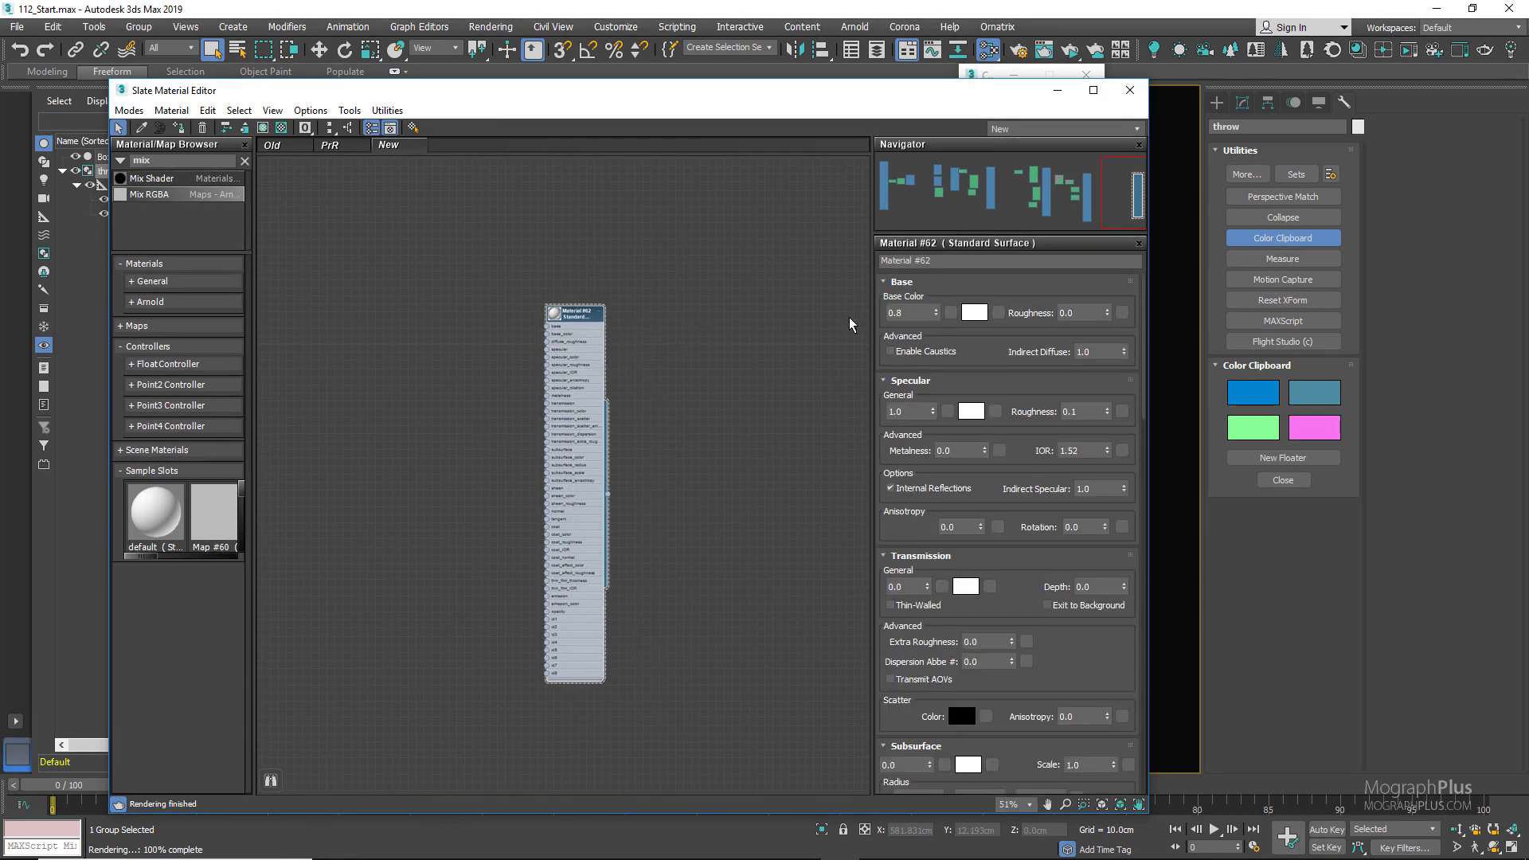
Set the new material's specular weight to 0 and collapse all its parameter groups except Base and Sheen
right_click(933, 414)
right_click(992, 295)
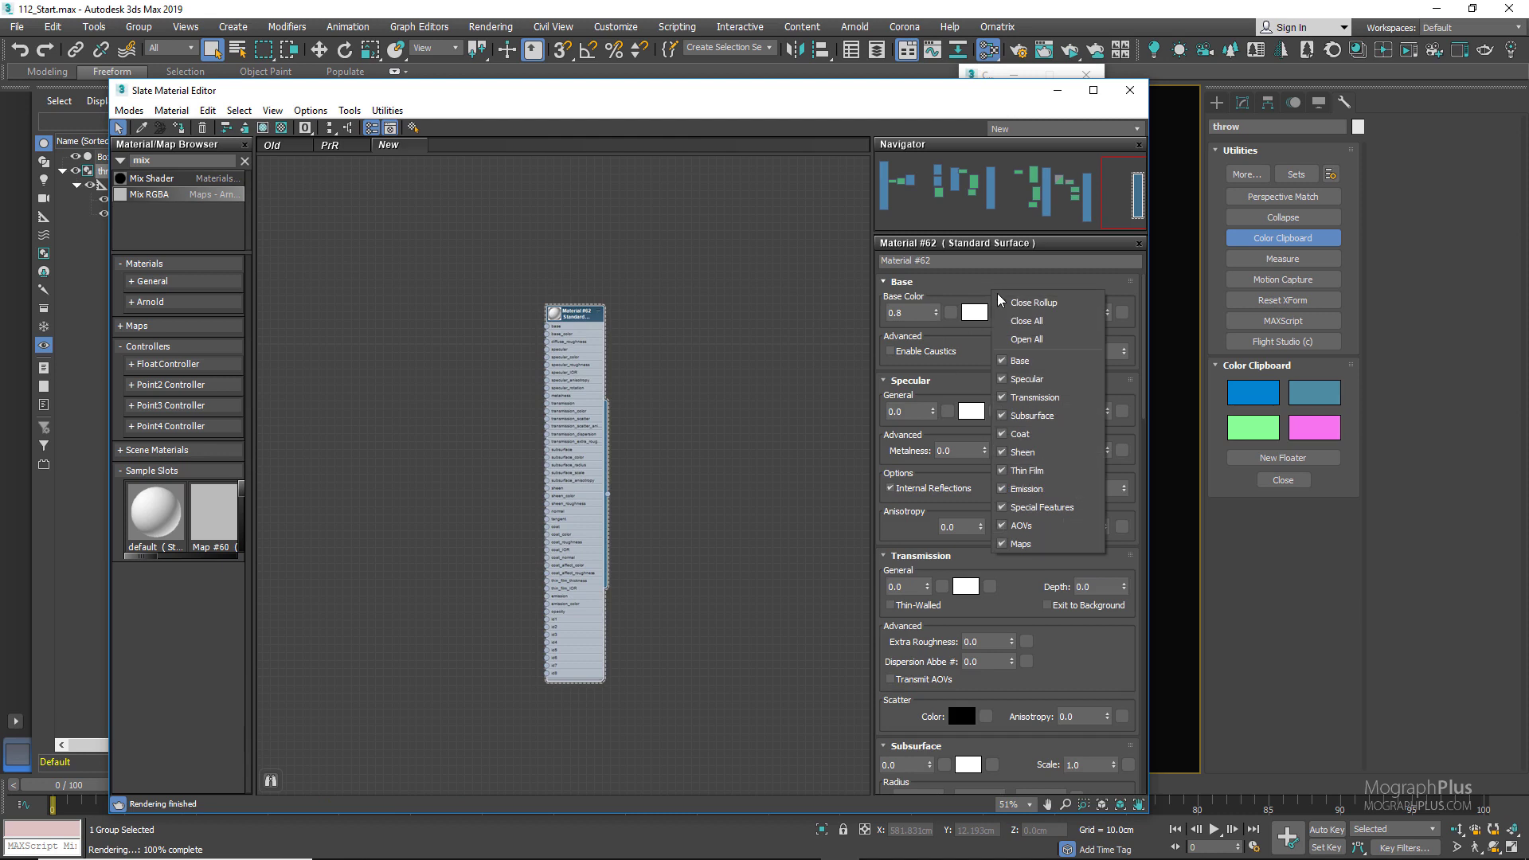
left_click(1041, 322)
left_click(996, 287)
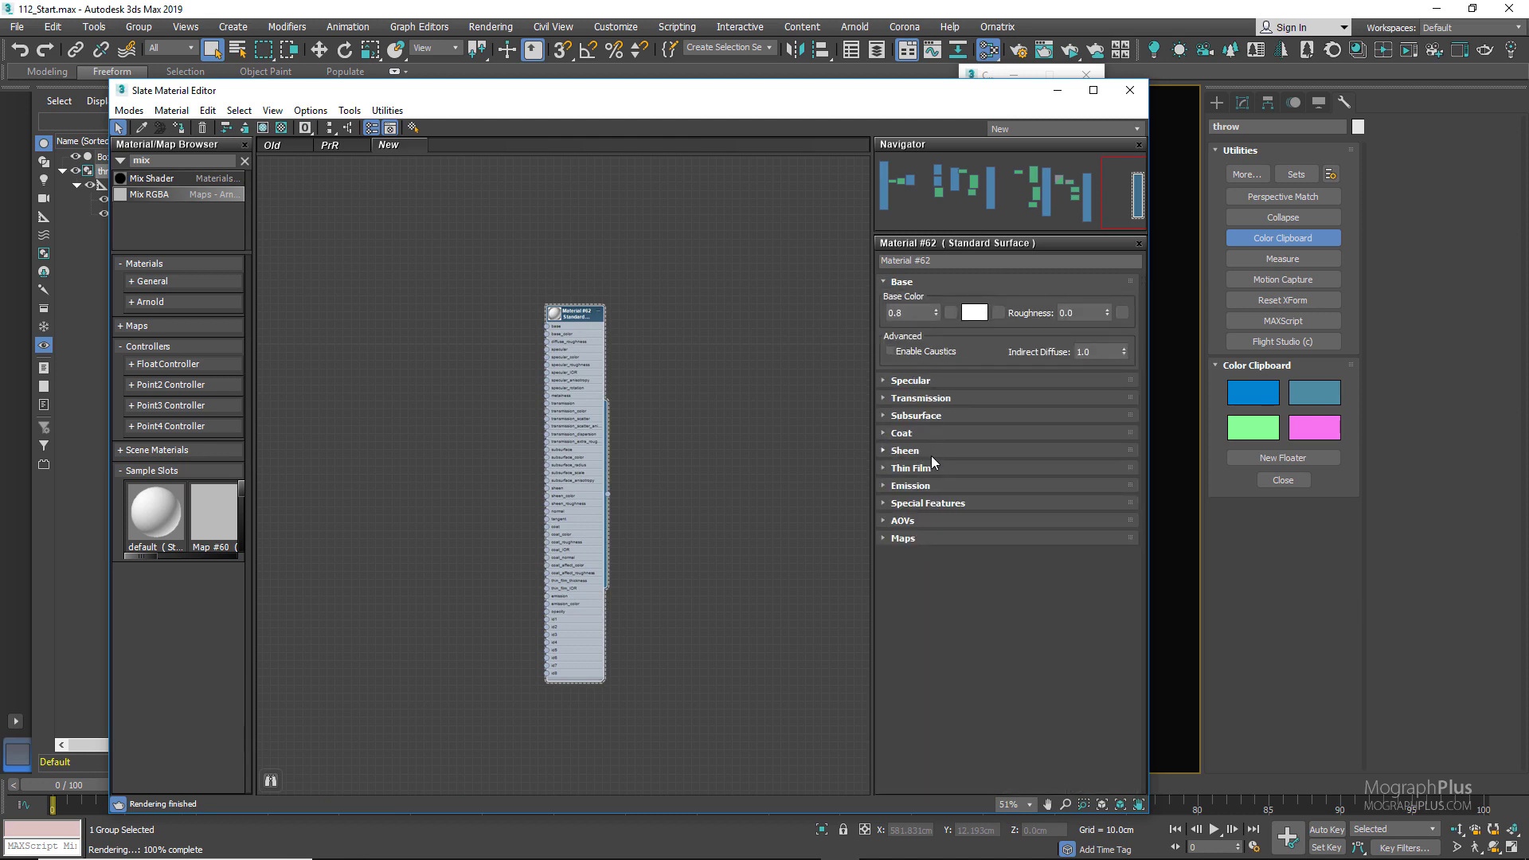
left_click(908, 451)
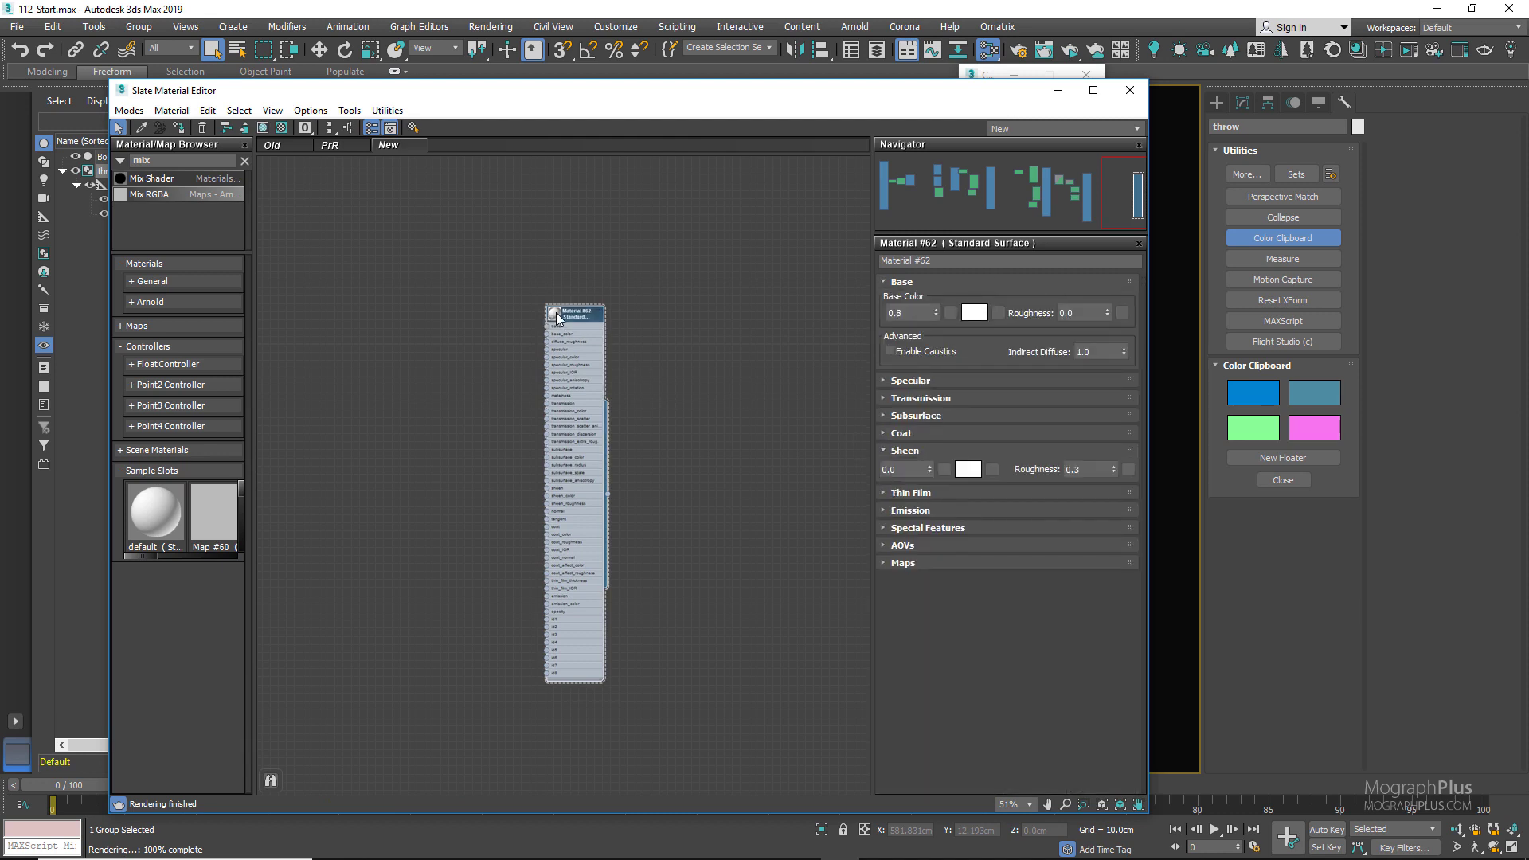
Copy the medium blue swatch from the colour clipboard into the material's Base Color
scroll(496, 375, "up", 5)
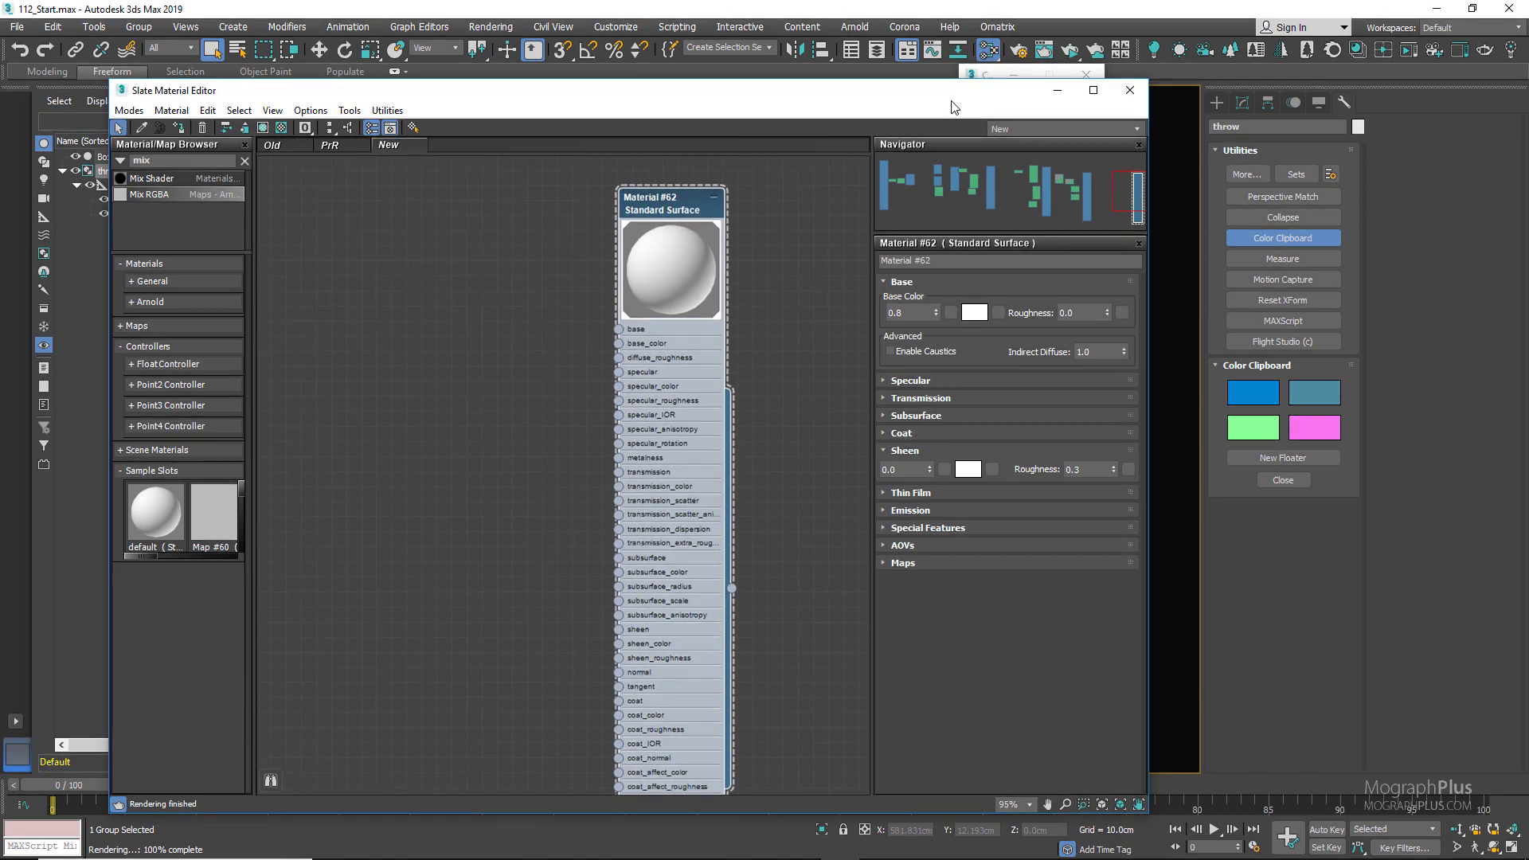
left_click_drag(954, 106, 761, 95)
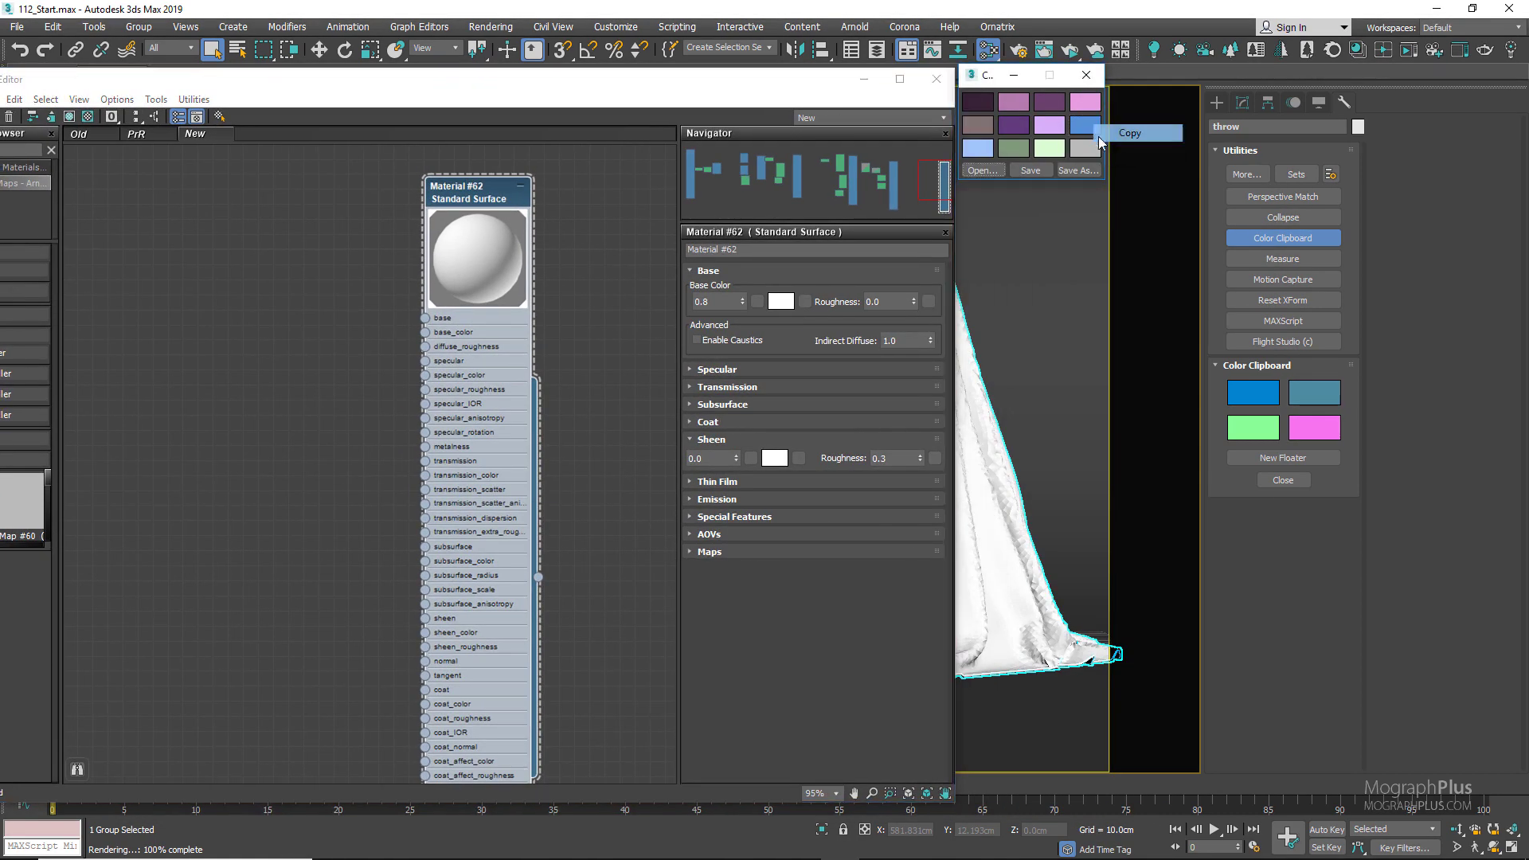
left_click_drag(1097, 137, 789, 302)
left_click(799, 320)
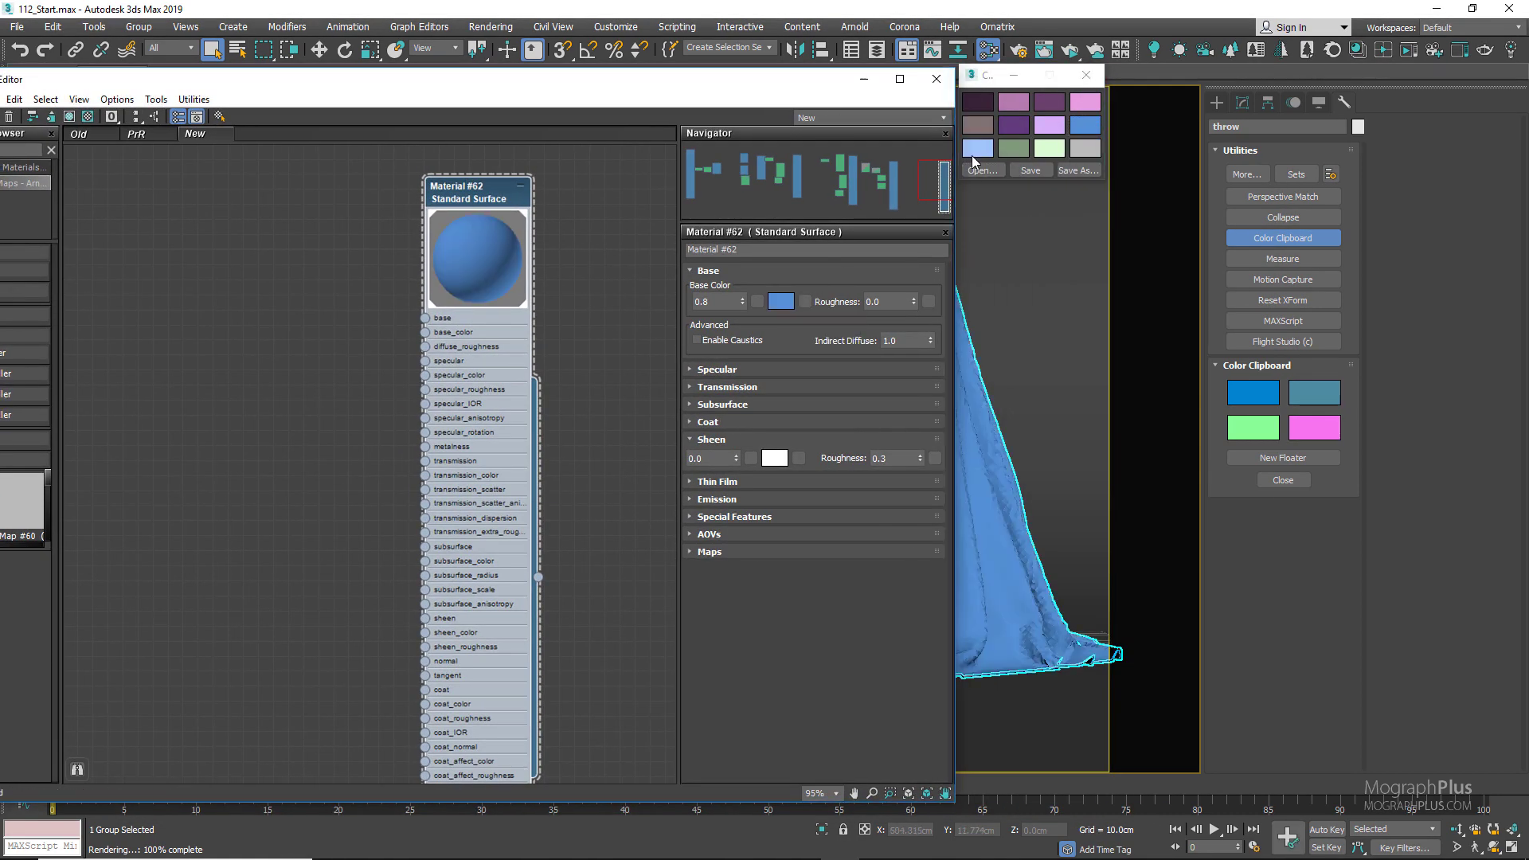
Set the material's sheen colour to the light blue clipboard swatch and its sheen weight to 1.0
right_click(776, 464)
left_click(792, 492)
double_click(701, 458)
type("1")
key("Return")
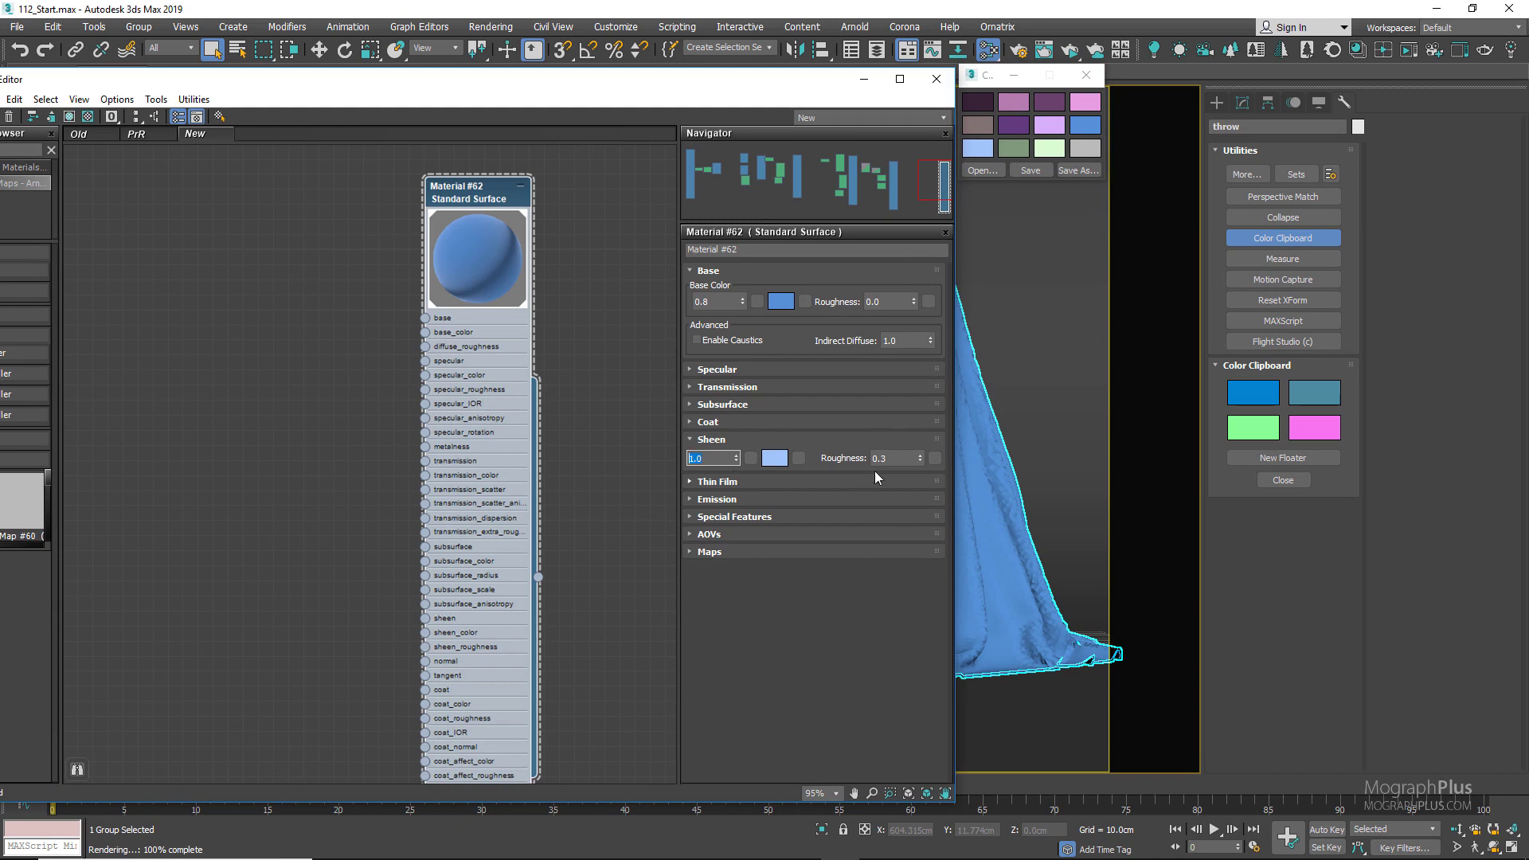
key("Tab")
left_click(616, 260)
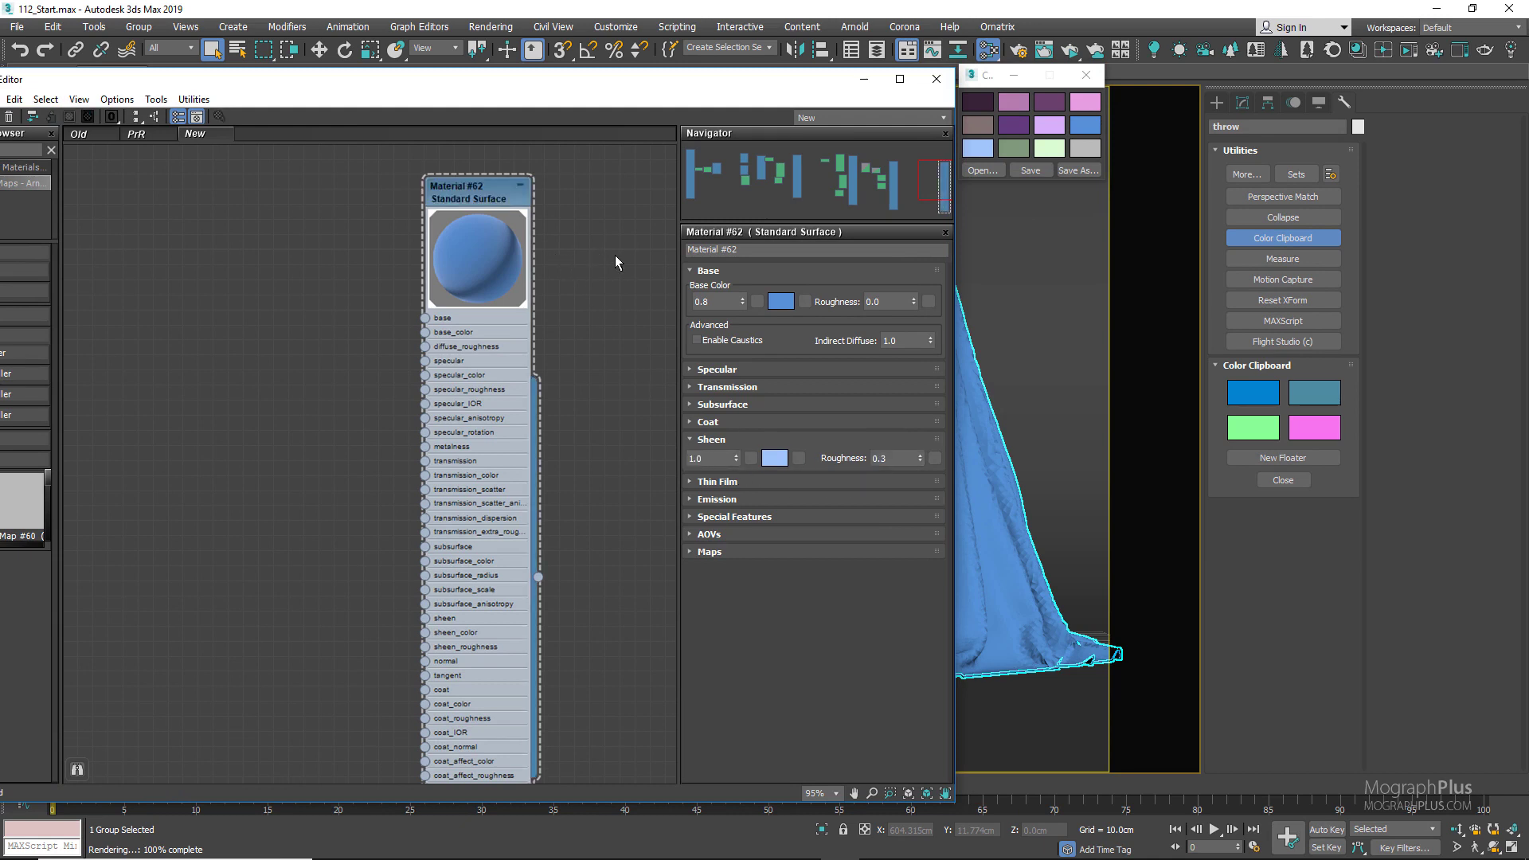
In the throw's Arnold Properties modifier, set the Catmull-Clark subdivision iterations to 4
left_click_drag(743, 87, 518, 107)
left_click(1242, 102)
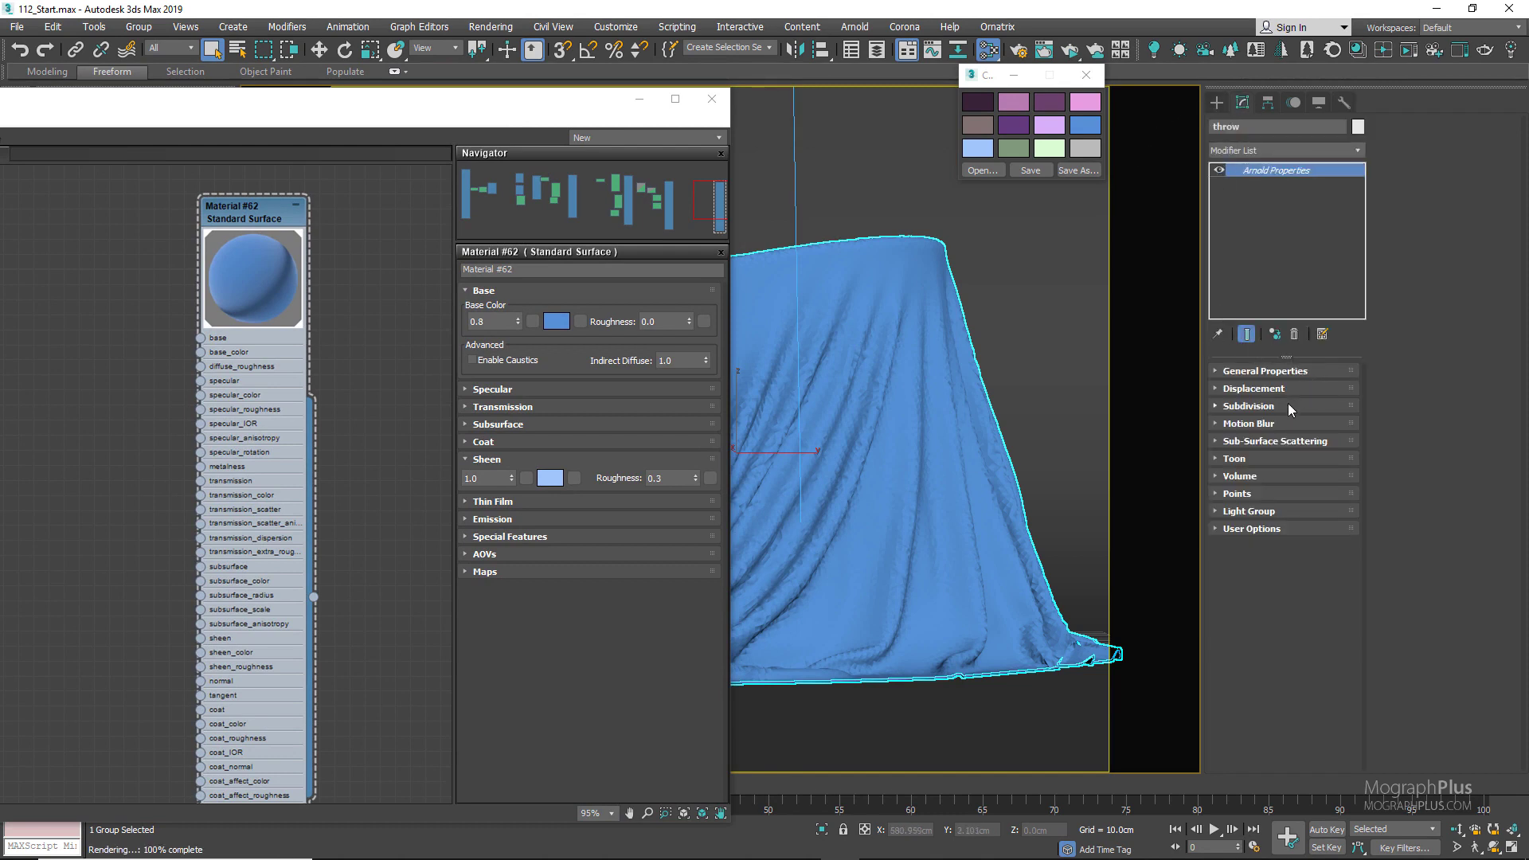
left_click(1250, 406)
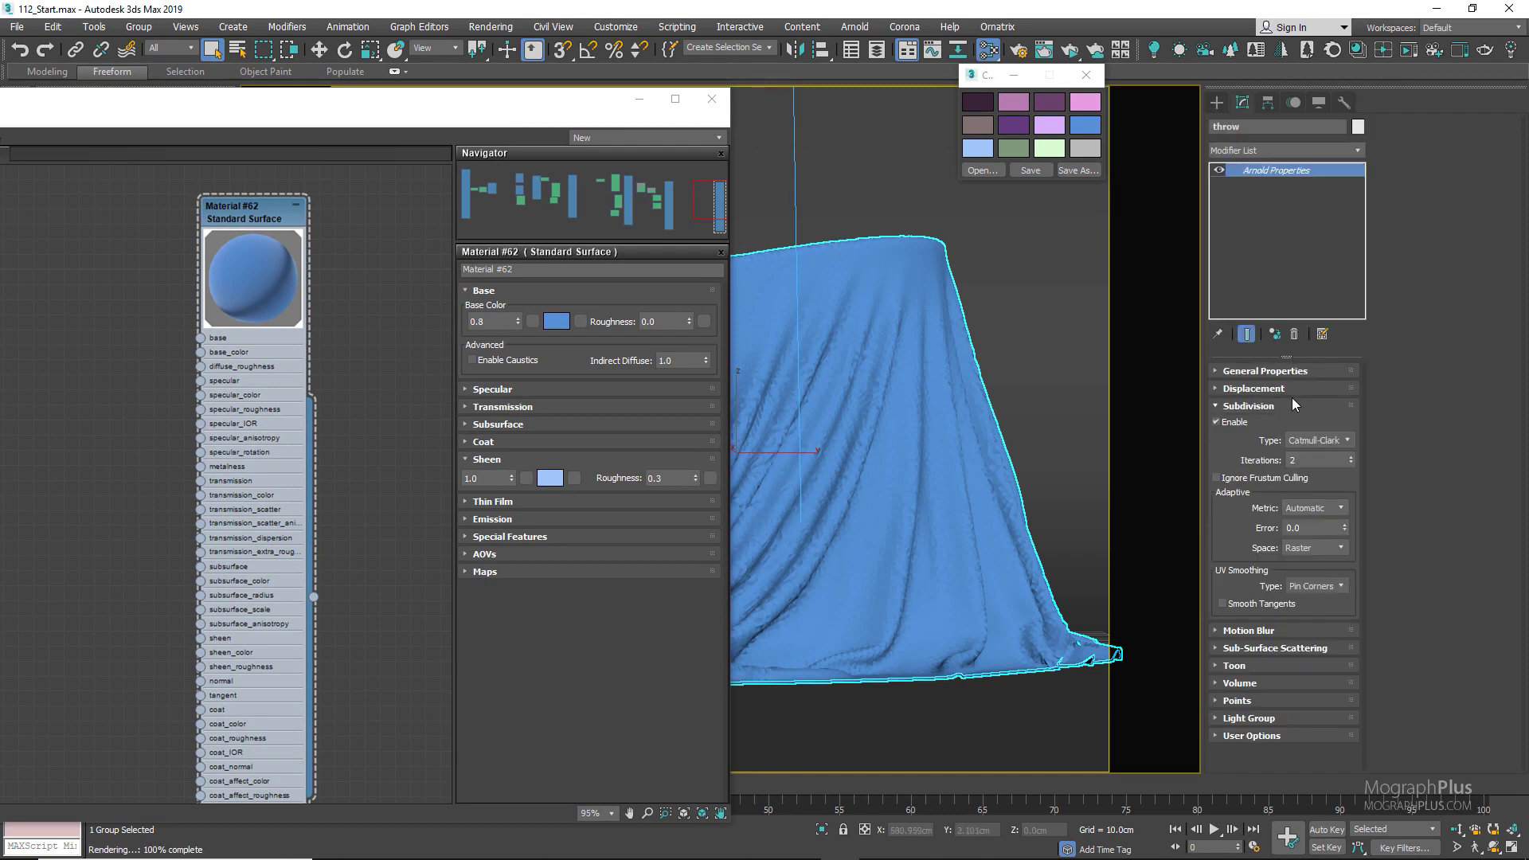
double_click(1322, 462)
type("4")
Enable displacement in the throw's Arnold Properties with a Height of 2.0 and a Bounds Pad of 1.0
left_click(1243, 390)
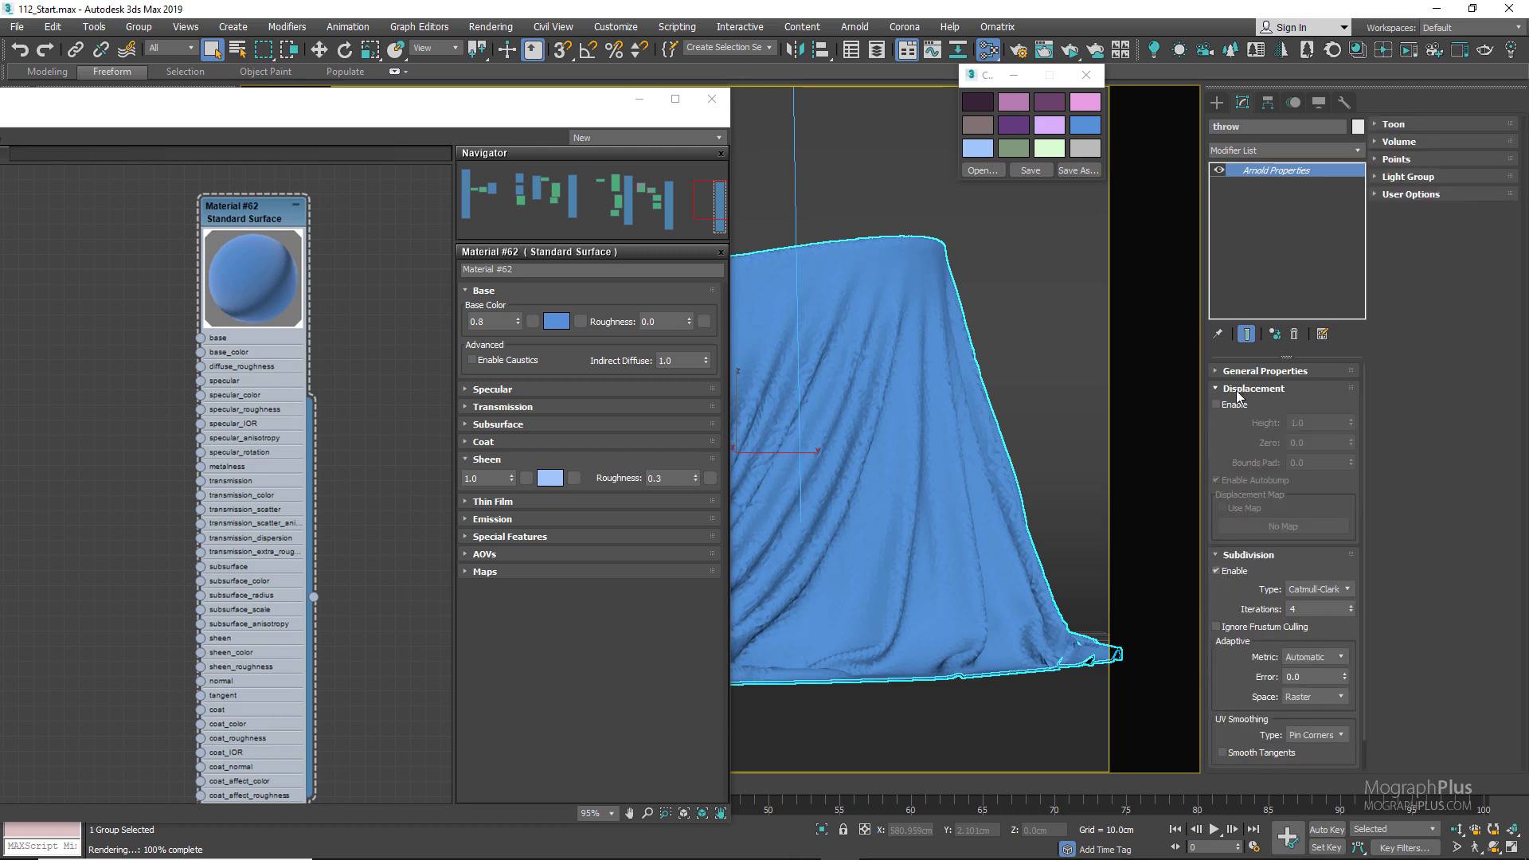
left_click(1234, 405)
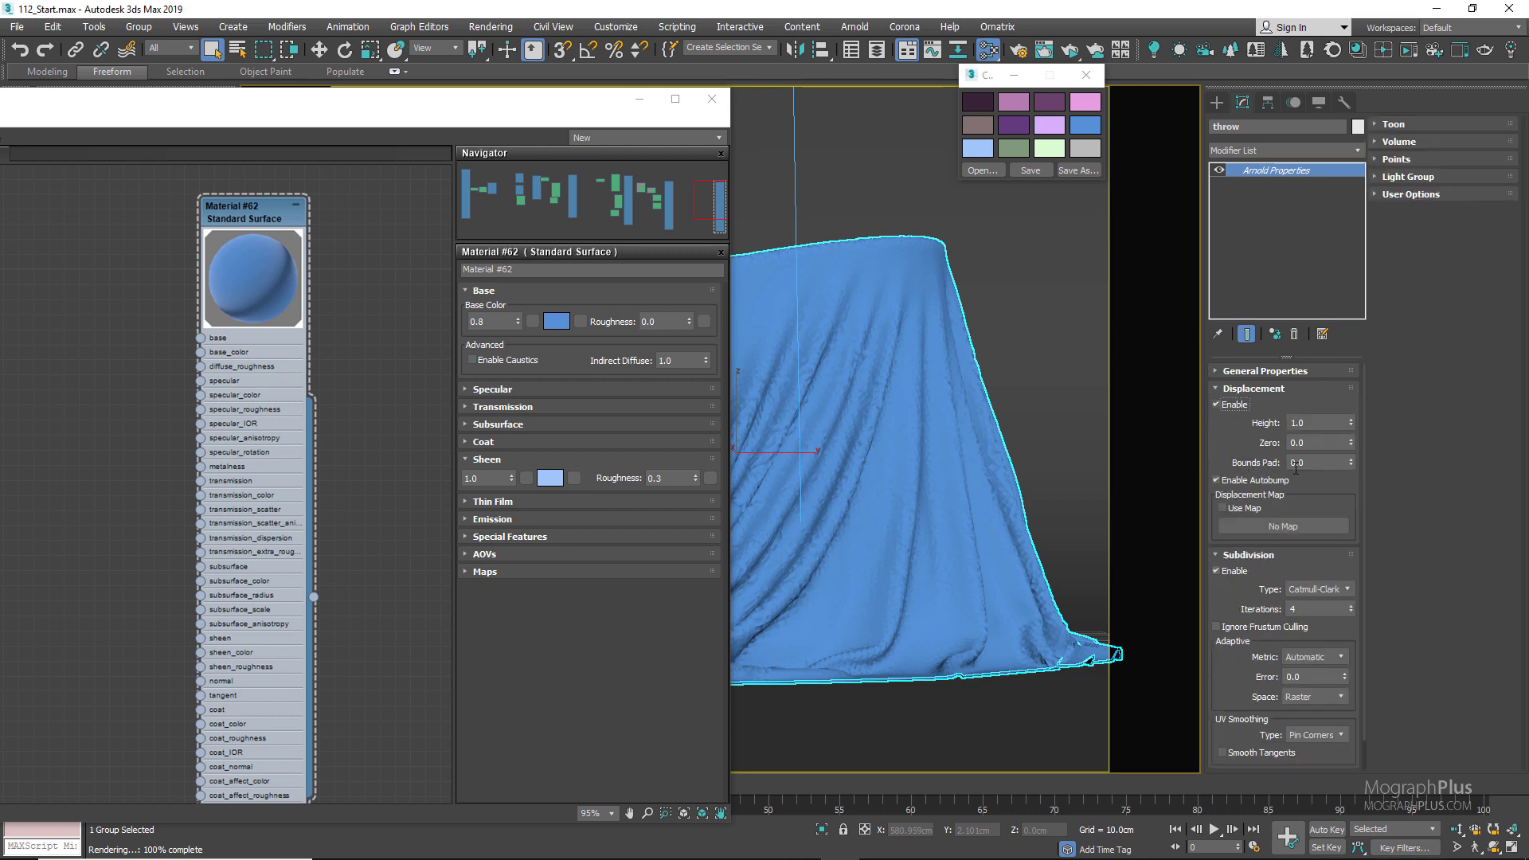
left_click(1321, 423)
left_click(1334, 462)
key("Return")
Add a Bitmap map using the Towel image, inspecting it at full size first, and place its node beside the material
left_click_drag(562, 112, 819, 101)
right_click(215, 368)
mouse_move(319, 390)
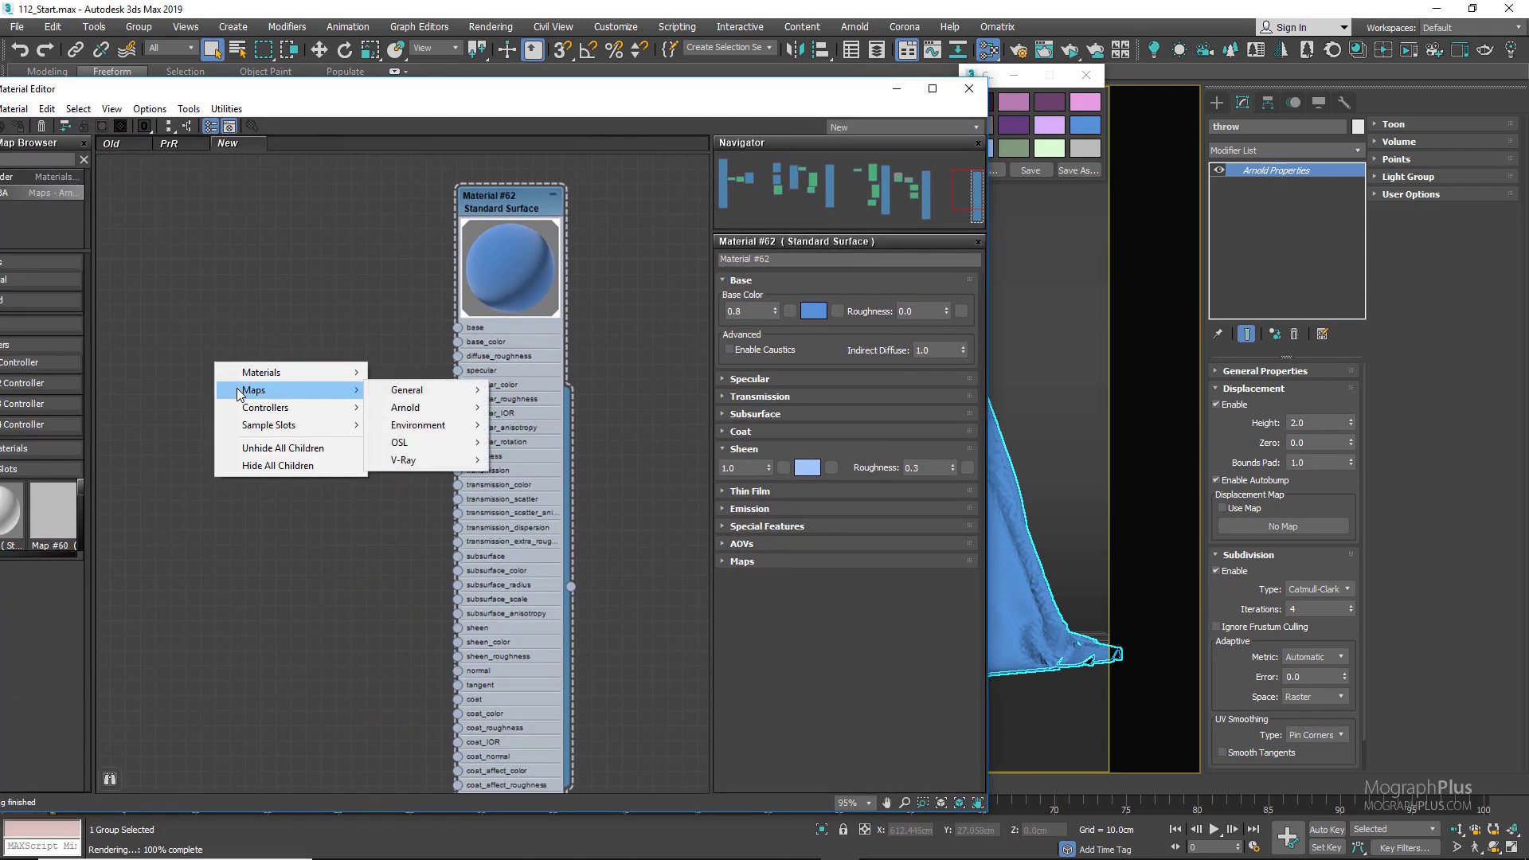
mouse_move(422, 391)
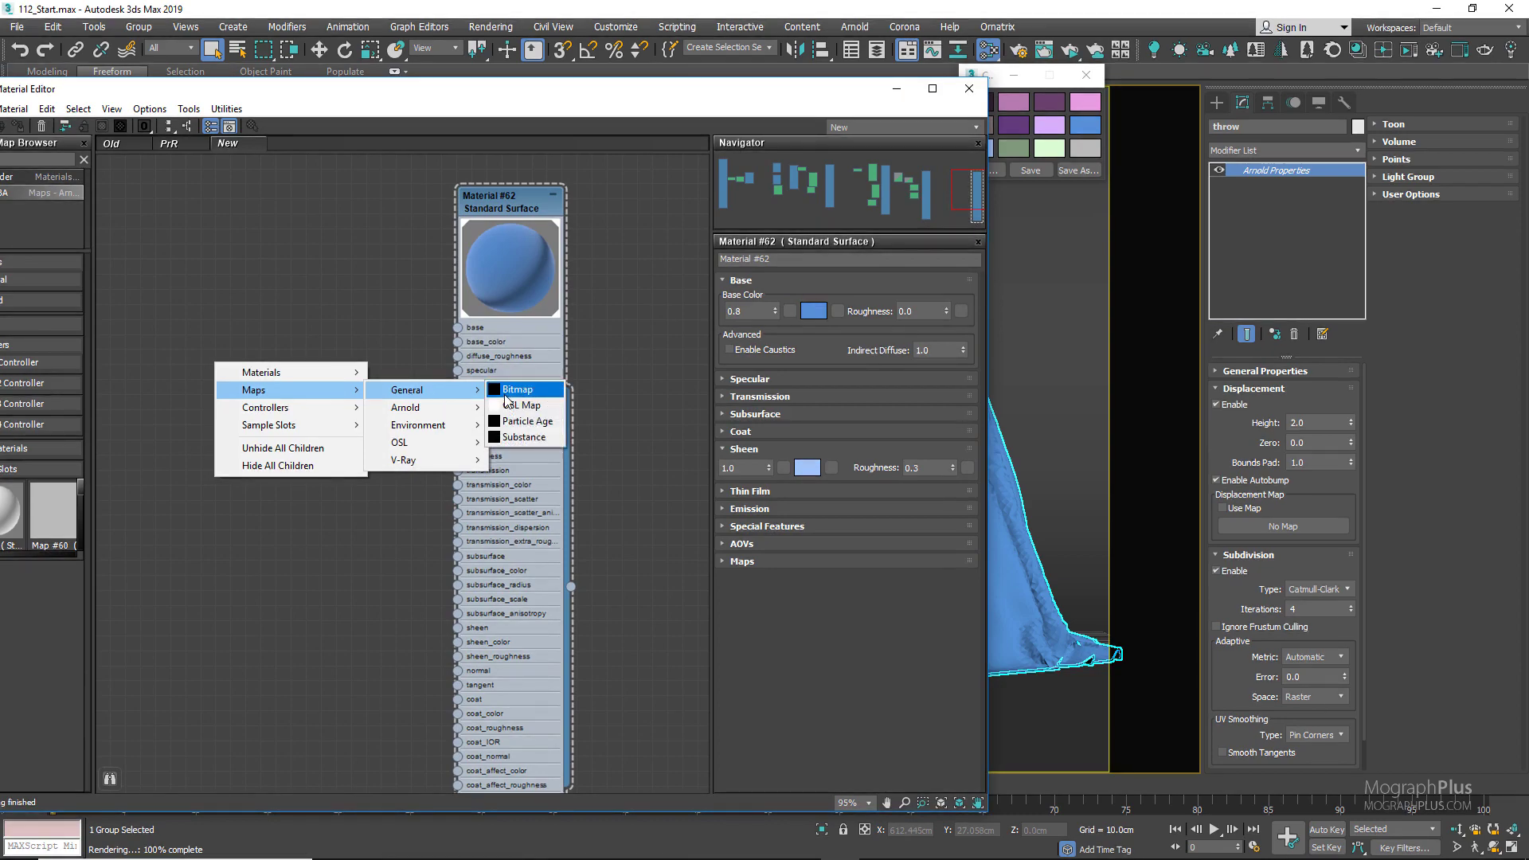
left_click(505, 392)
left_click(470, 156)
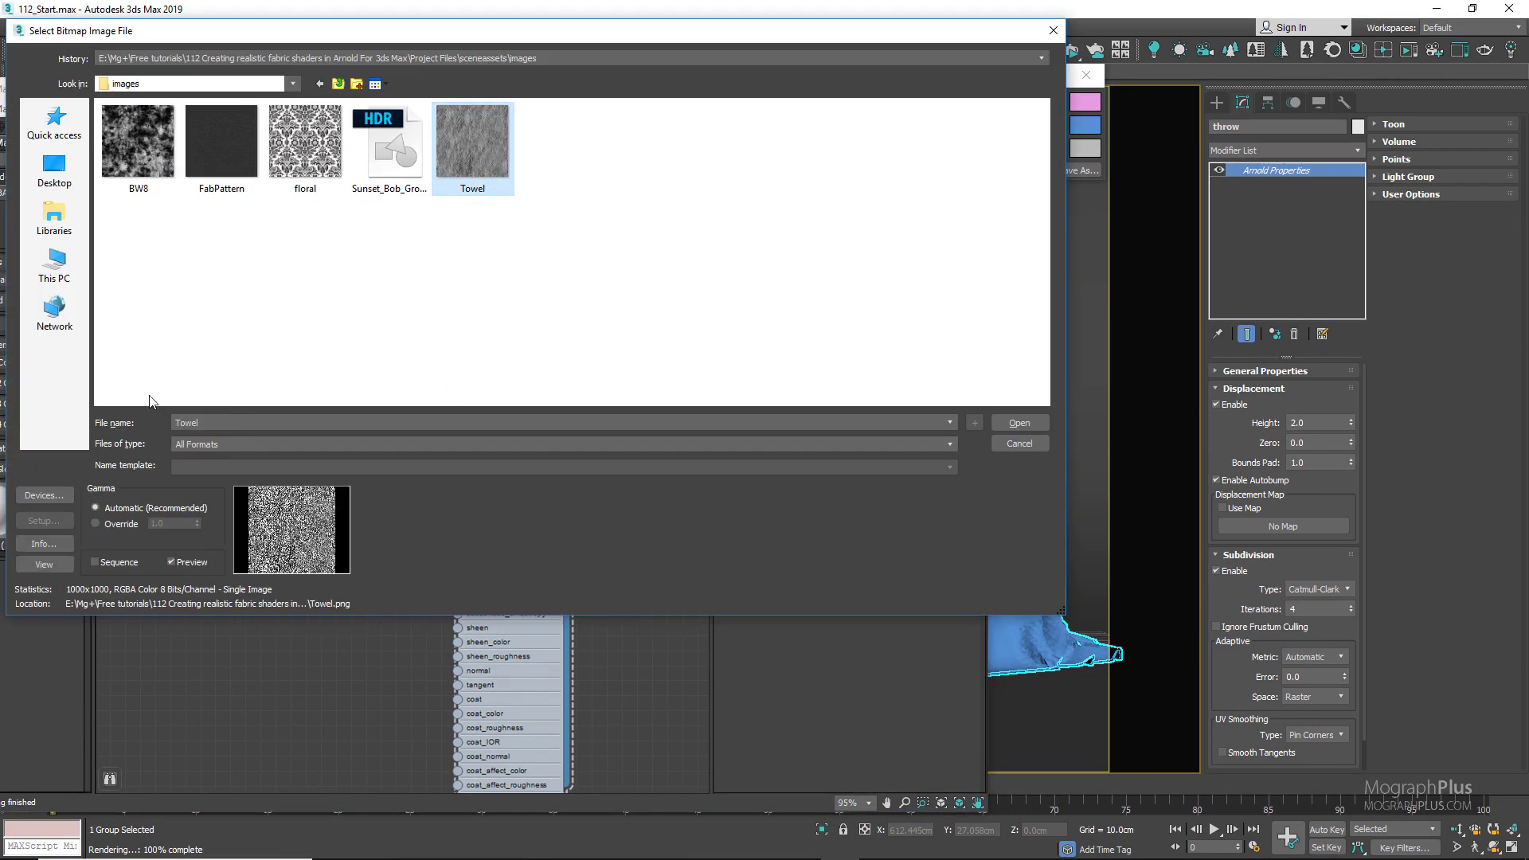
left_click(49, 562)
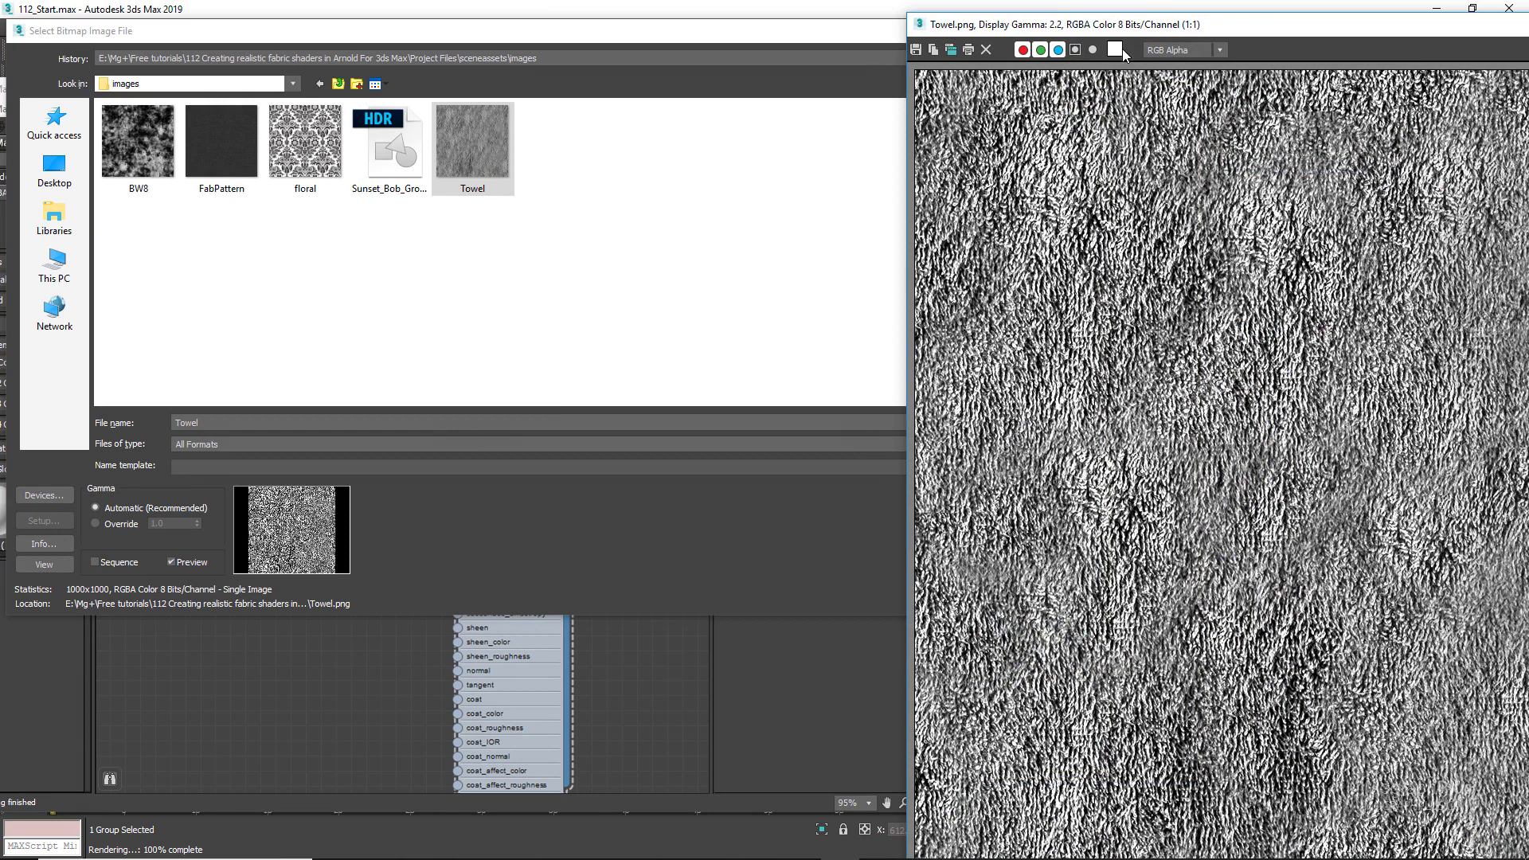
left_click_drag(1025, 29, 322, 34)
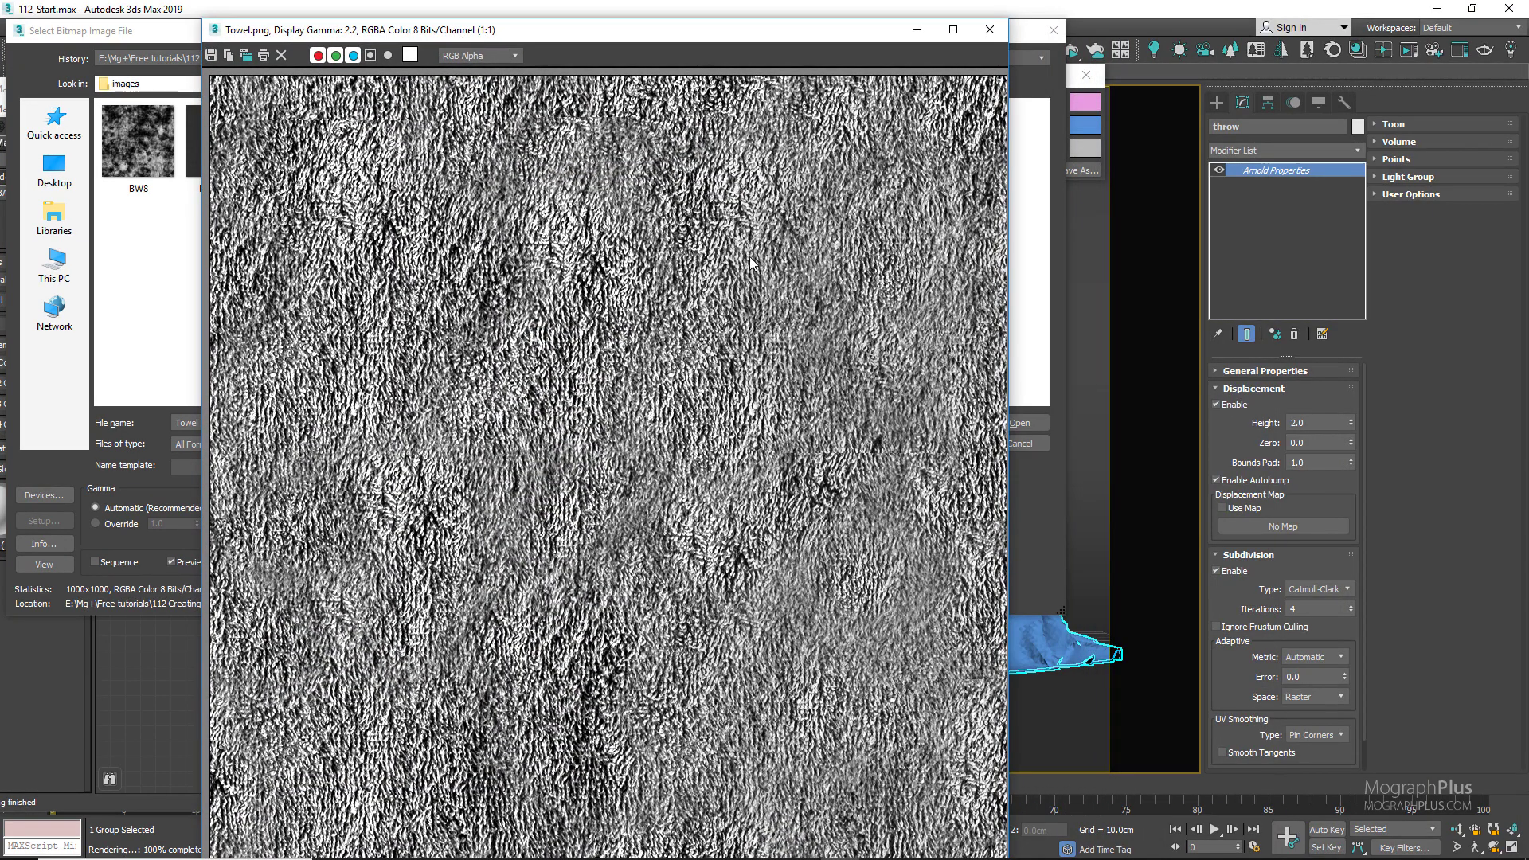
left_click(991, 31)
double_click(481, 163)
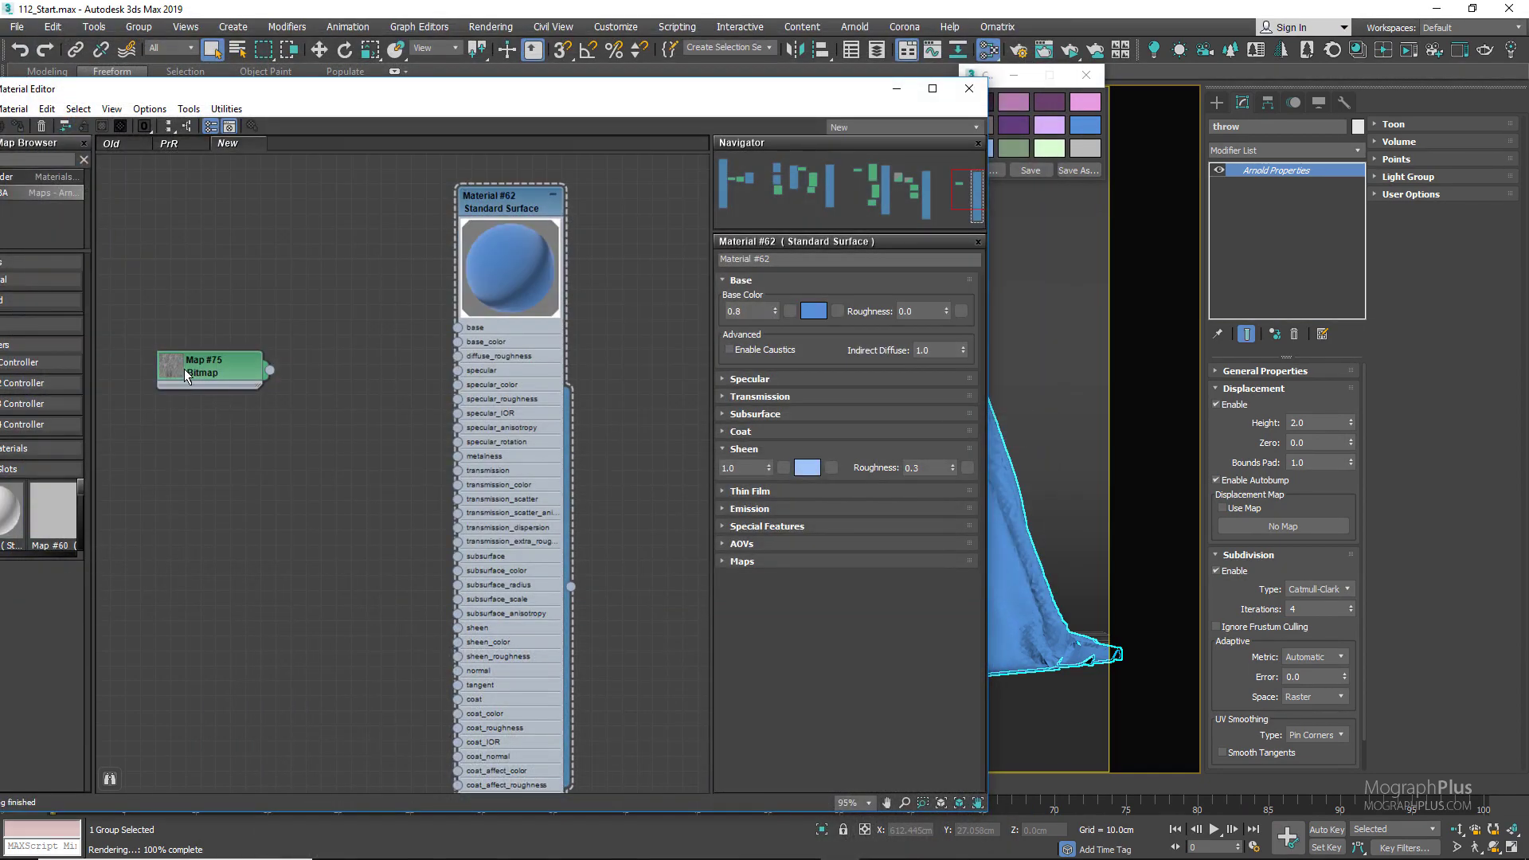
left_click_drag(221, 396, 276, 495)
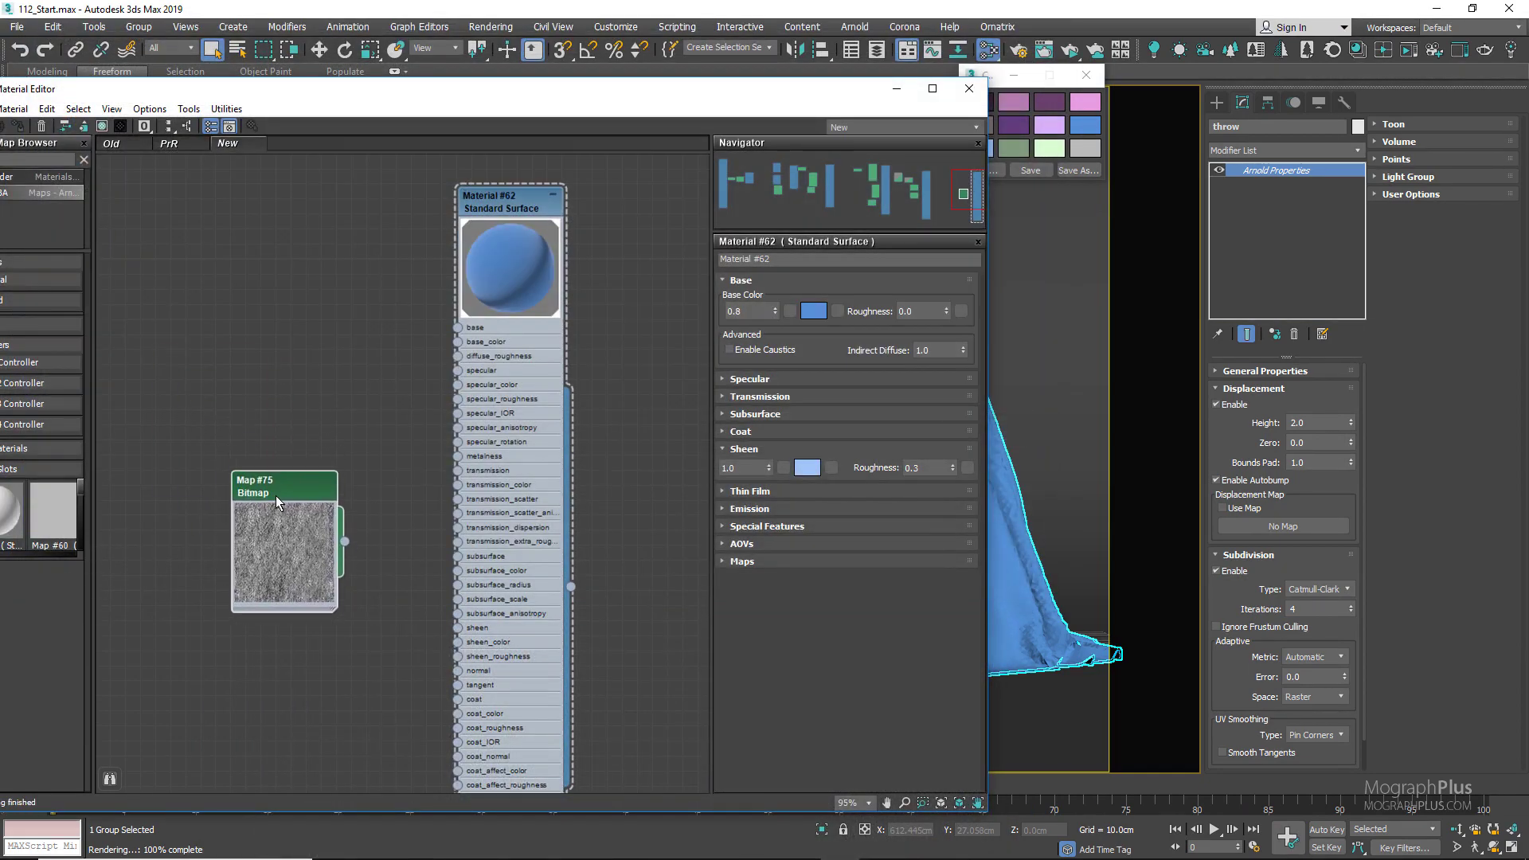
Enable the displacement map on the throw and assign the Towel bitmap to it as an instance
left_click(1242, 510)
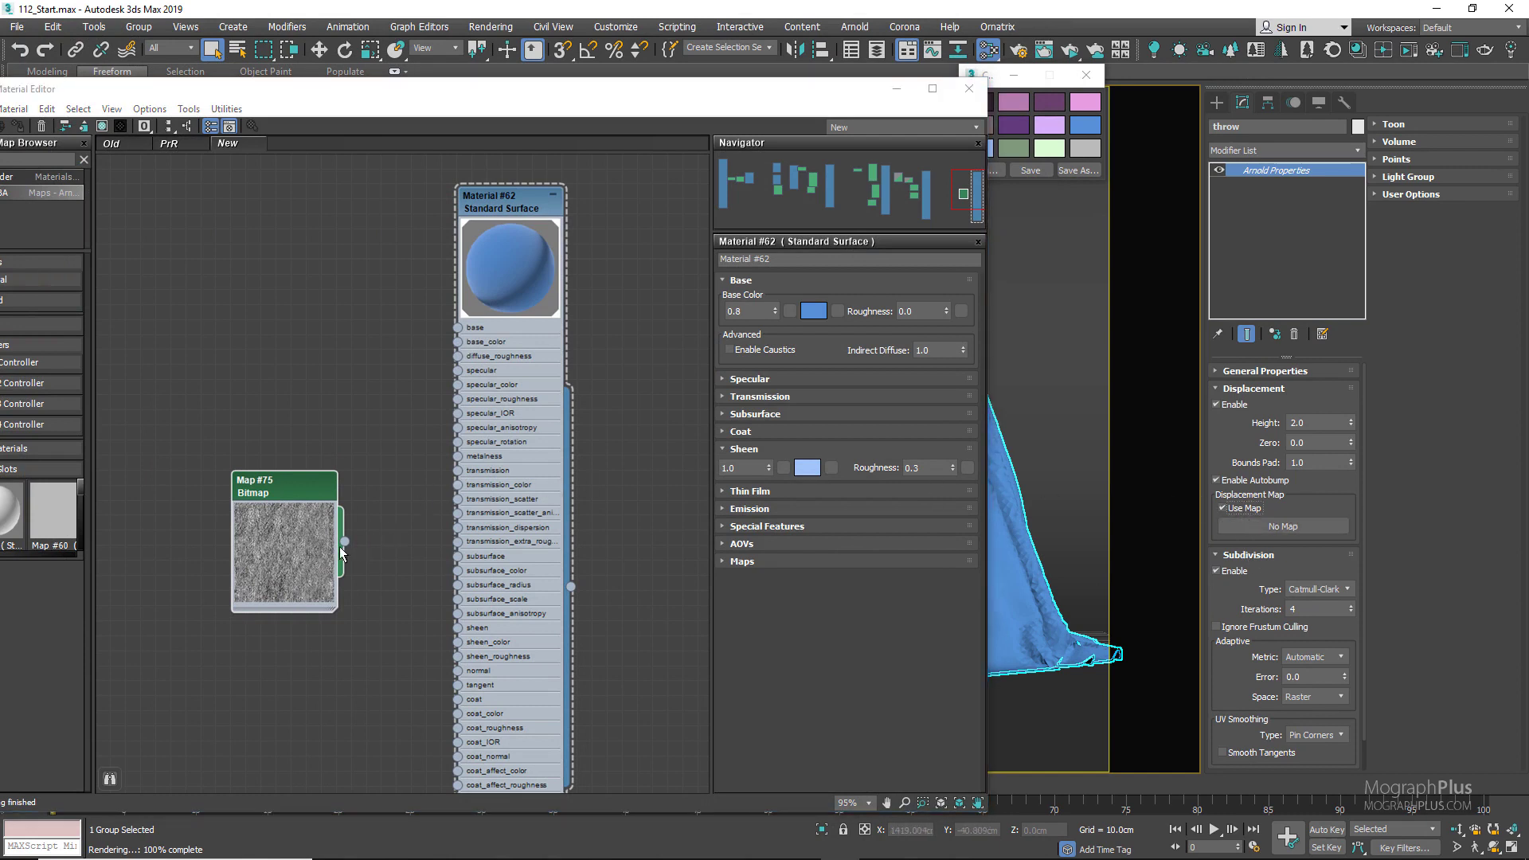
left_click_drag(344, 542, 1250, 522)
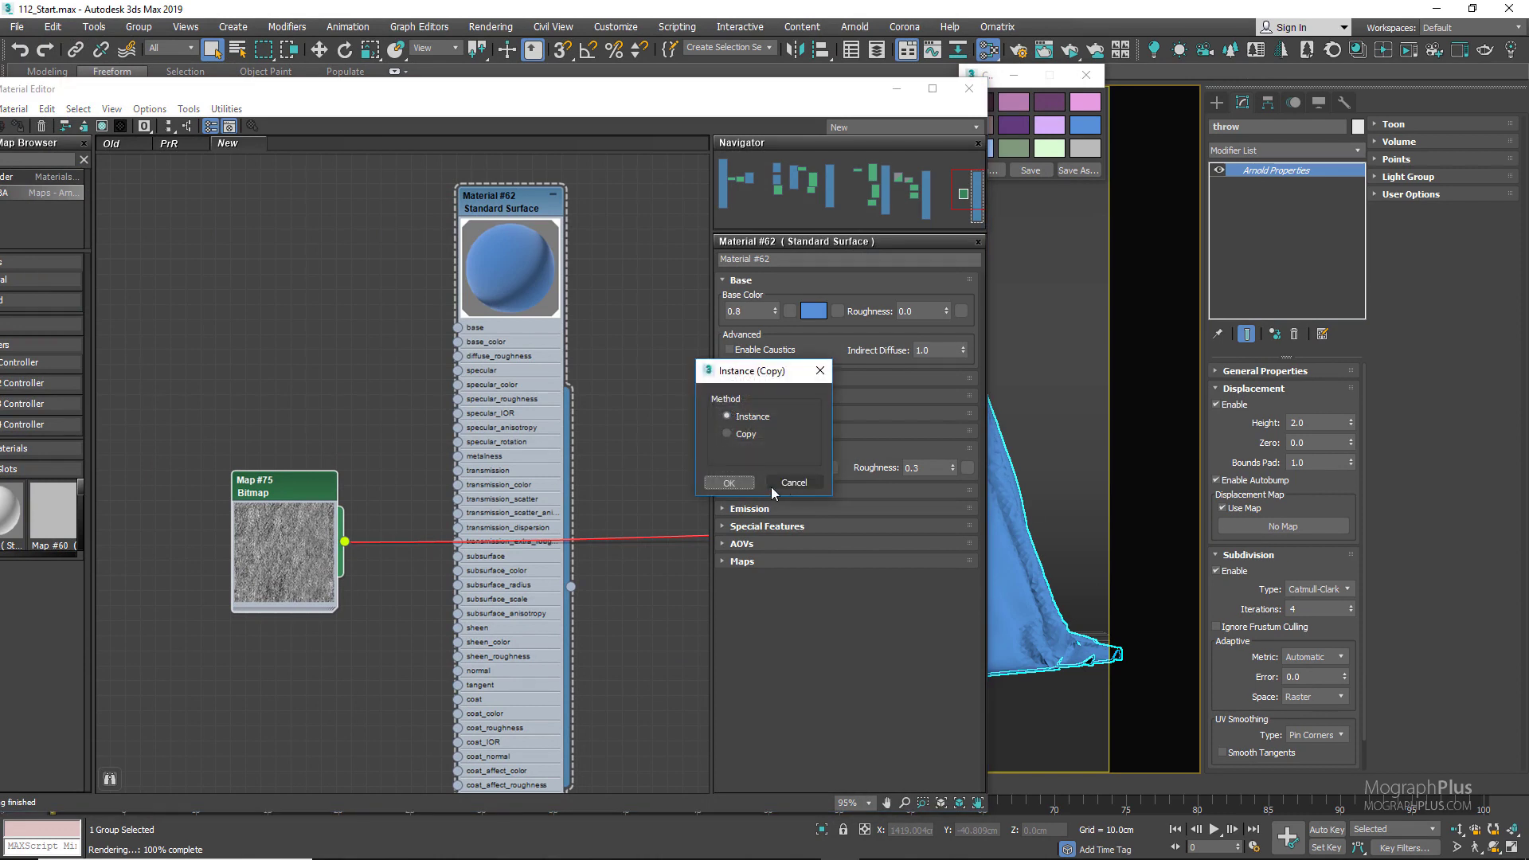
left_click(729, 483)
Set the Towel bitmap's U and V tiling to 0.6
left_click(274, 485)
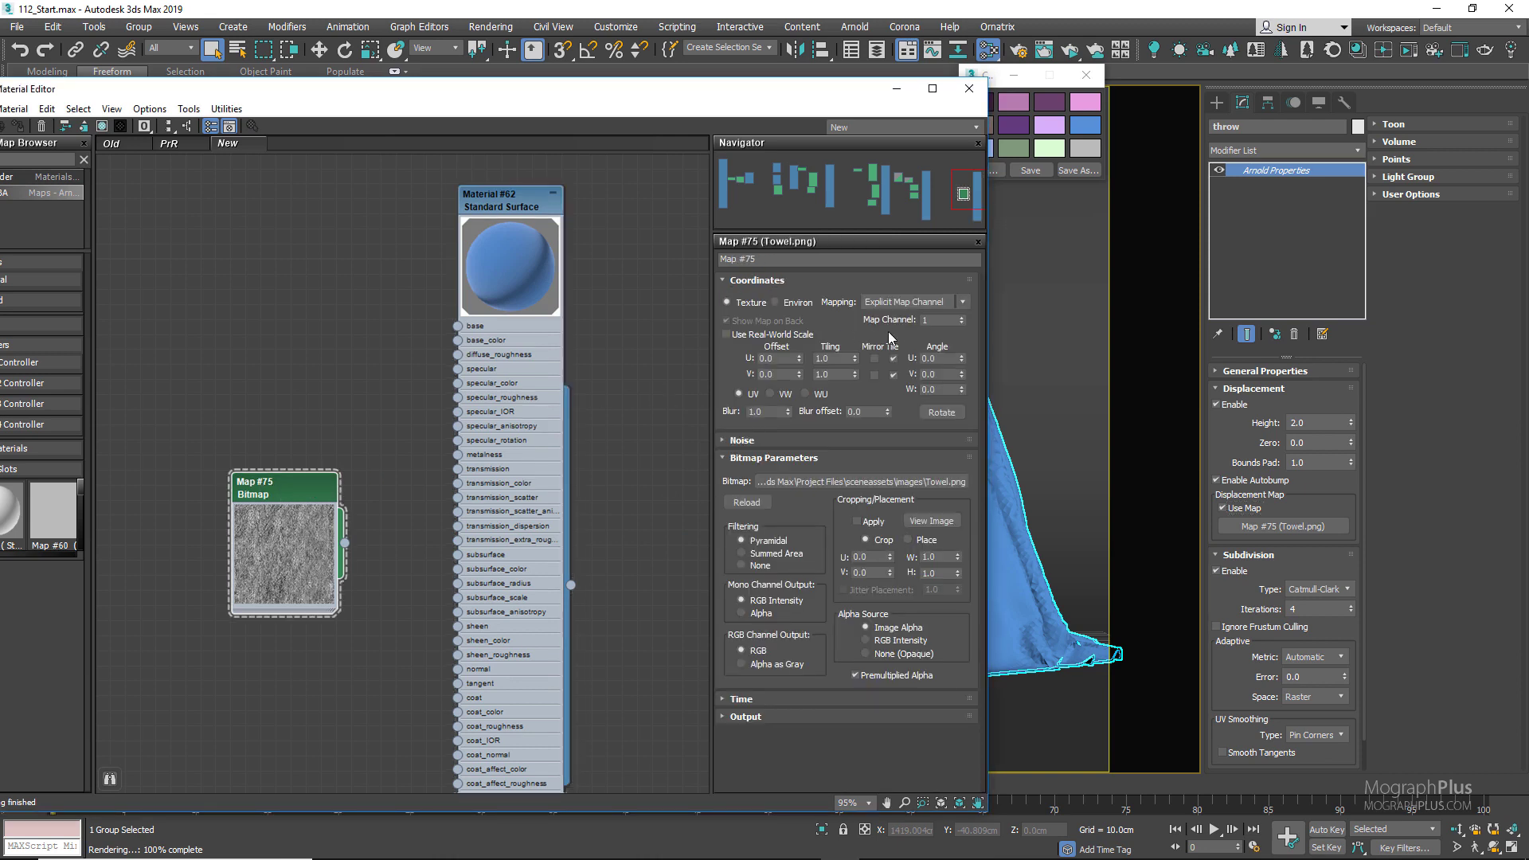
left_click(836, 358)
key("Tab")
type(".")
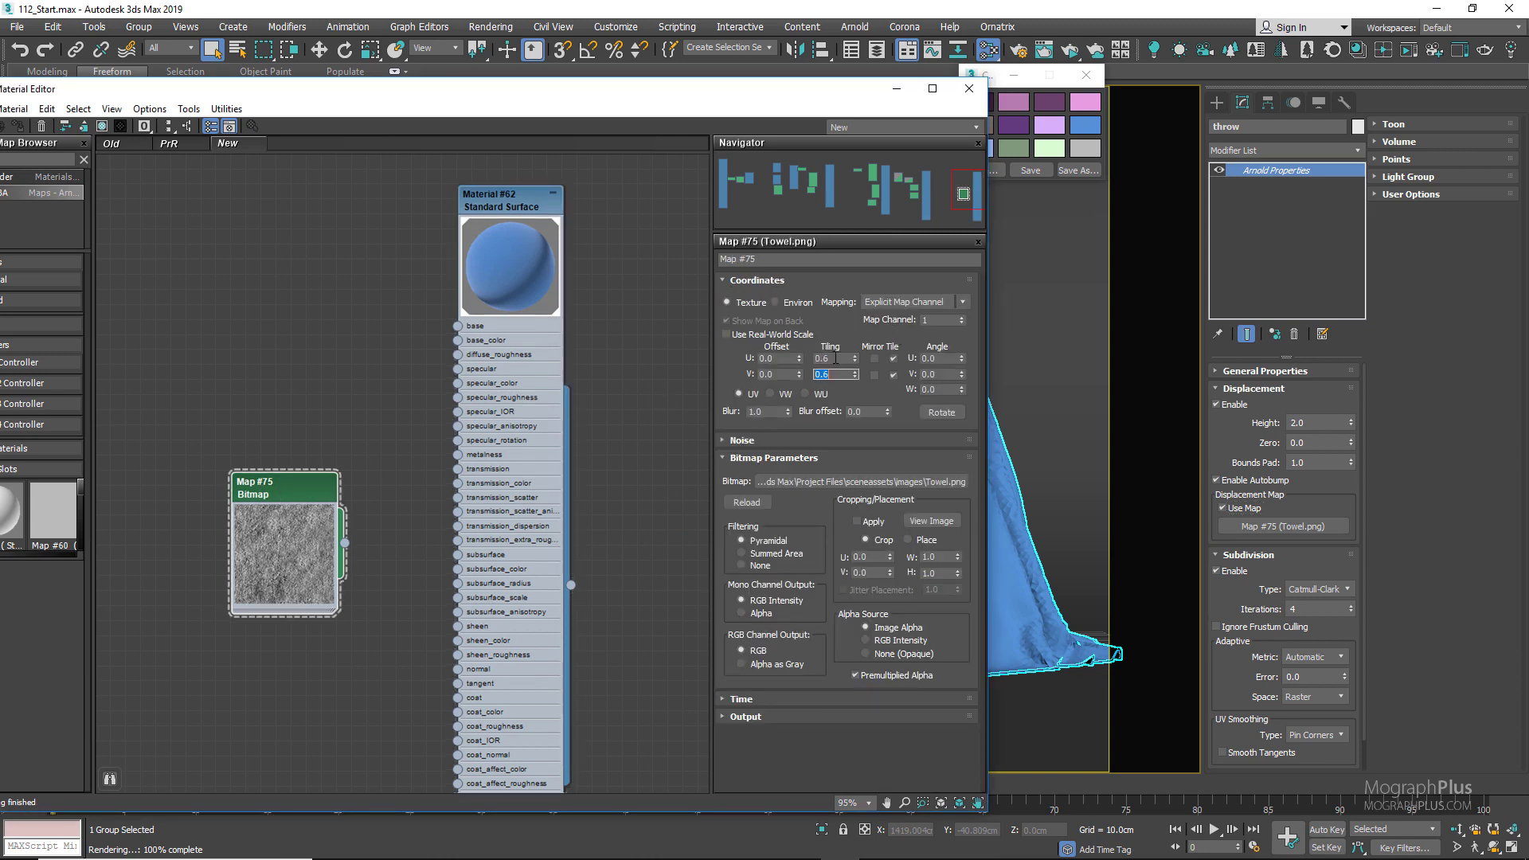
Dismiss the Corona renderer message and start an ActiveShade preview of the displaced throw
left_click(1023, 146)
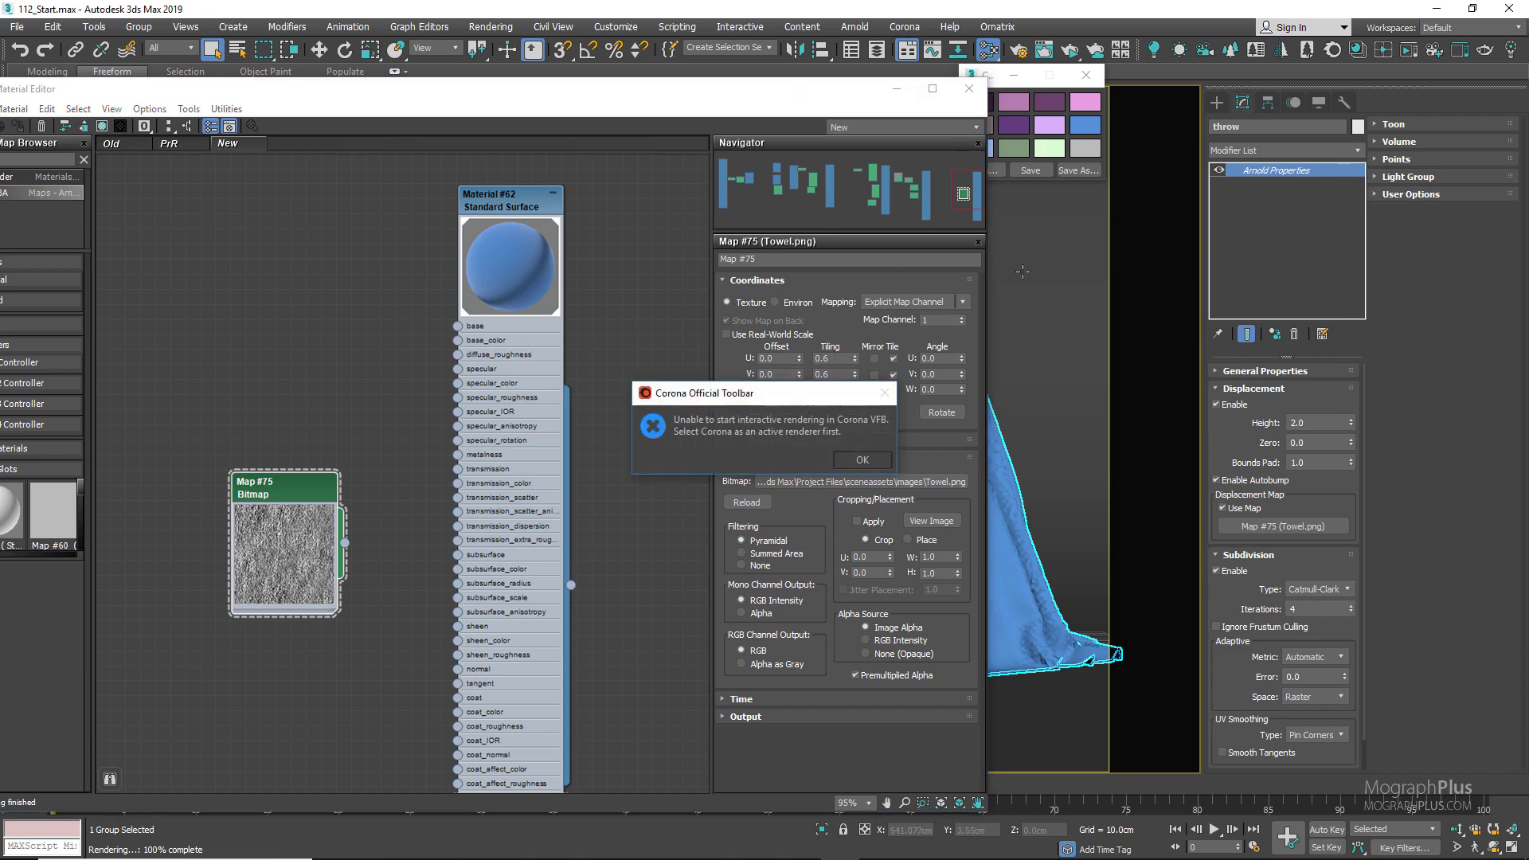
left_click(862, 459)
left_click(1096, 77)
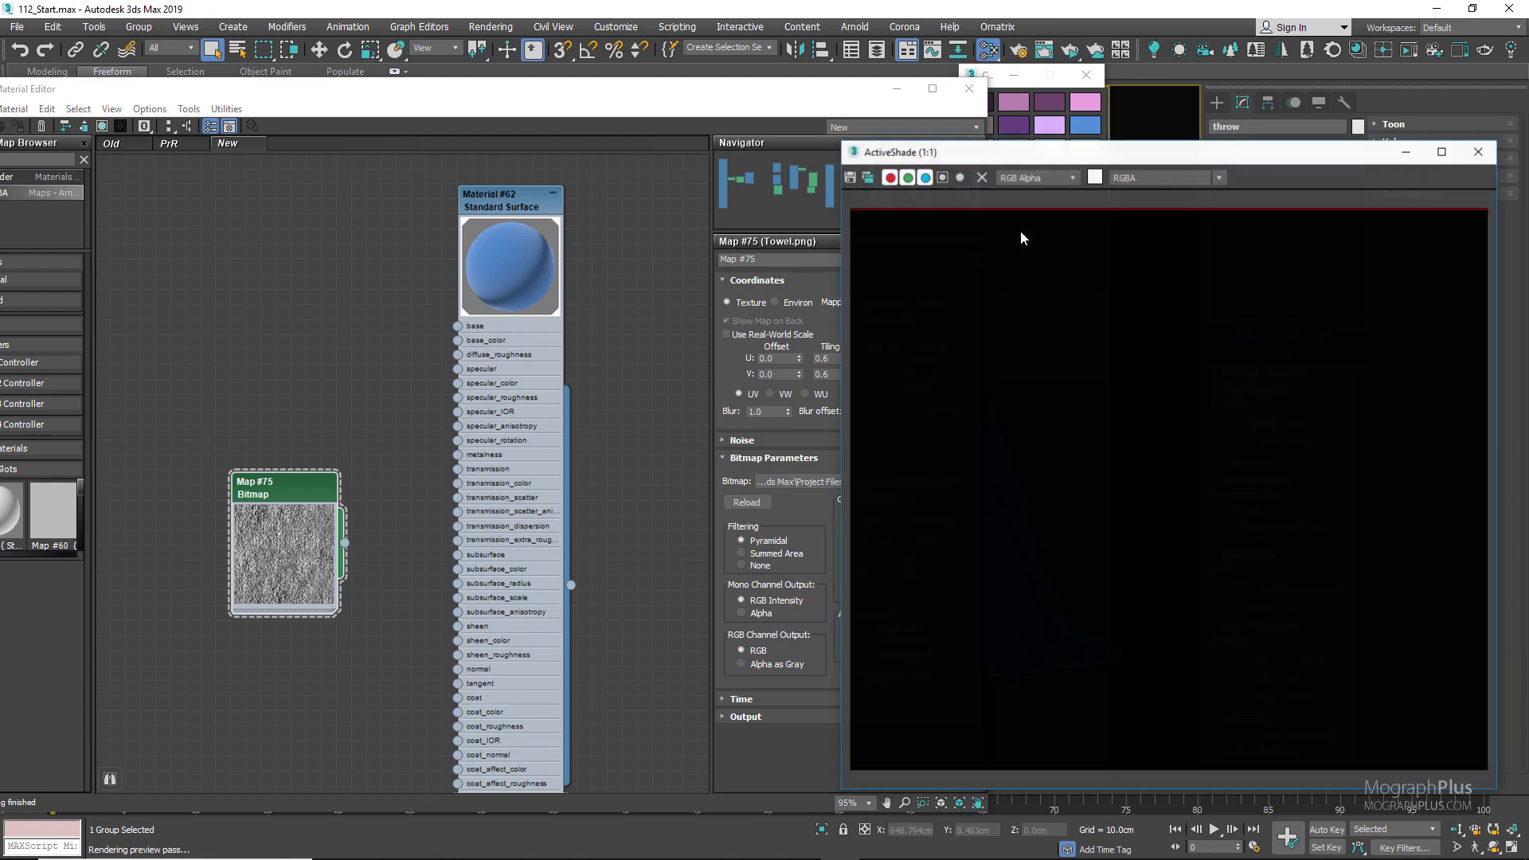